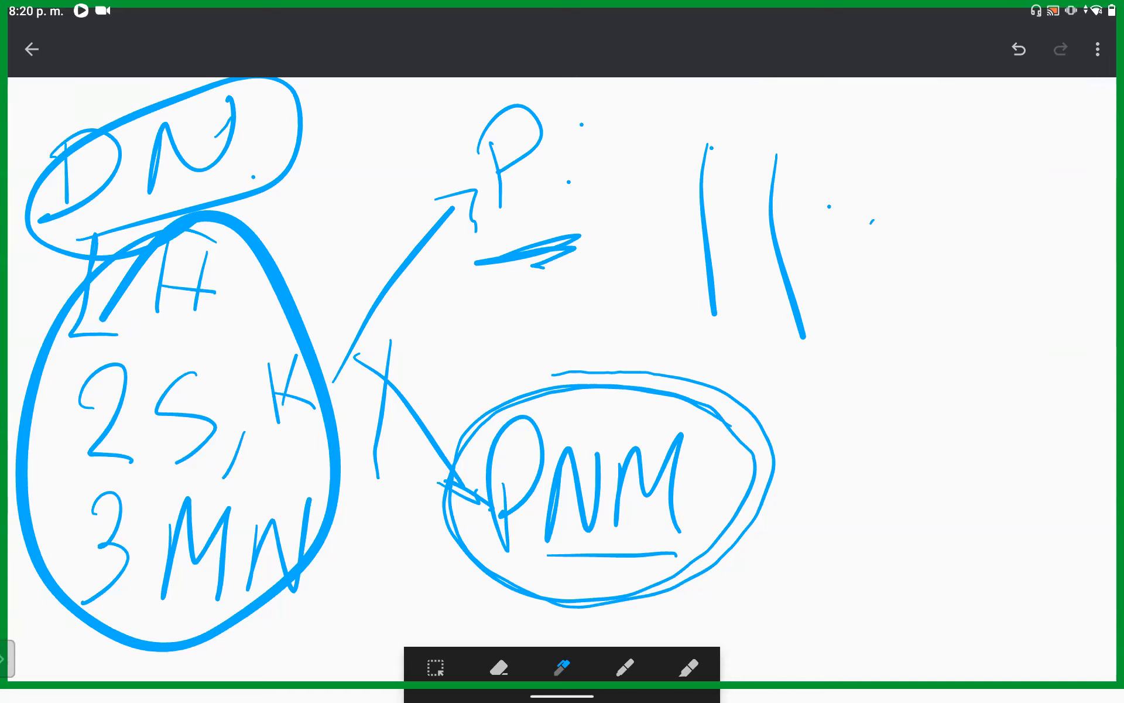
Step: Draw a horizontal line above the two vertical lines beside the P, plus a shorter horizontal line ending in an angled arrowhead stroke
drag(642, 127, 847, 125)
drag(808, 181, 907, 178)
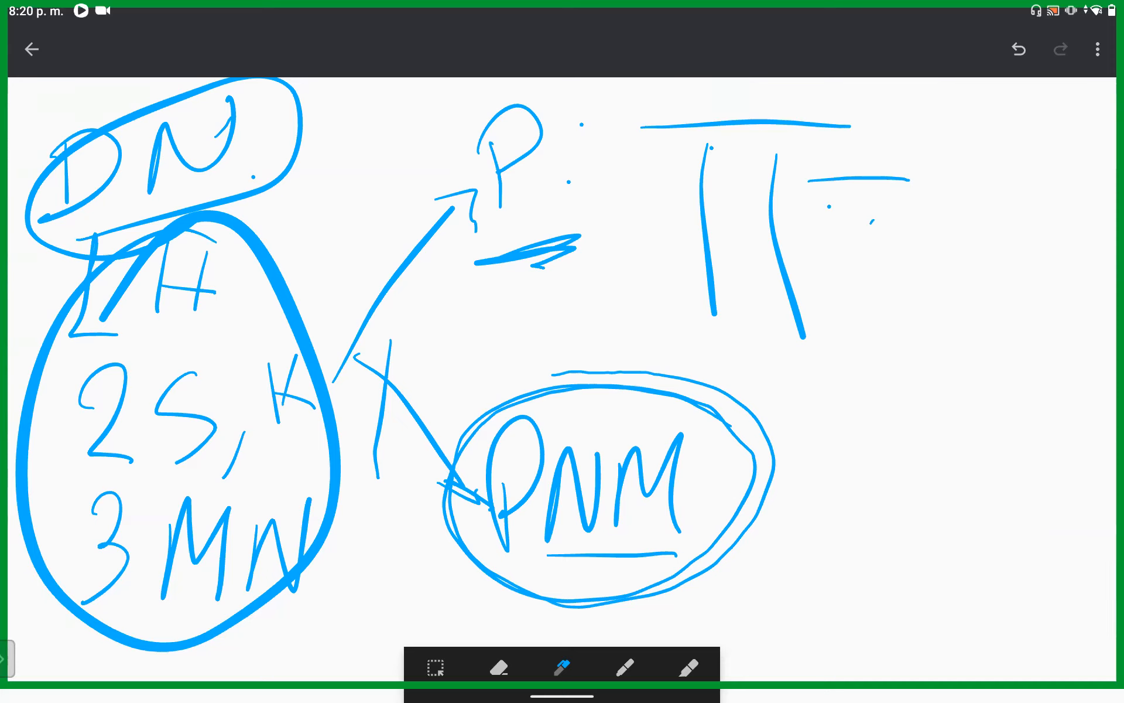
drag(900, 99, 931, 225)
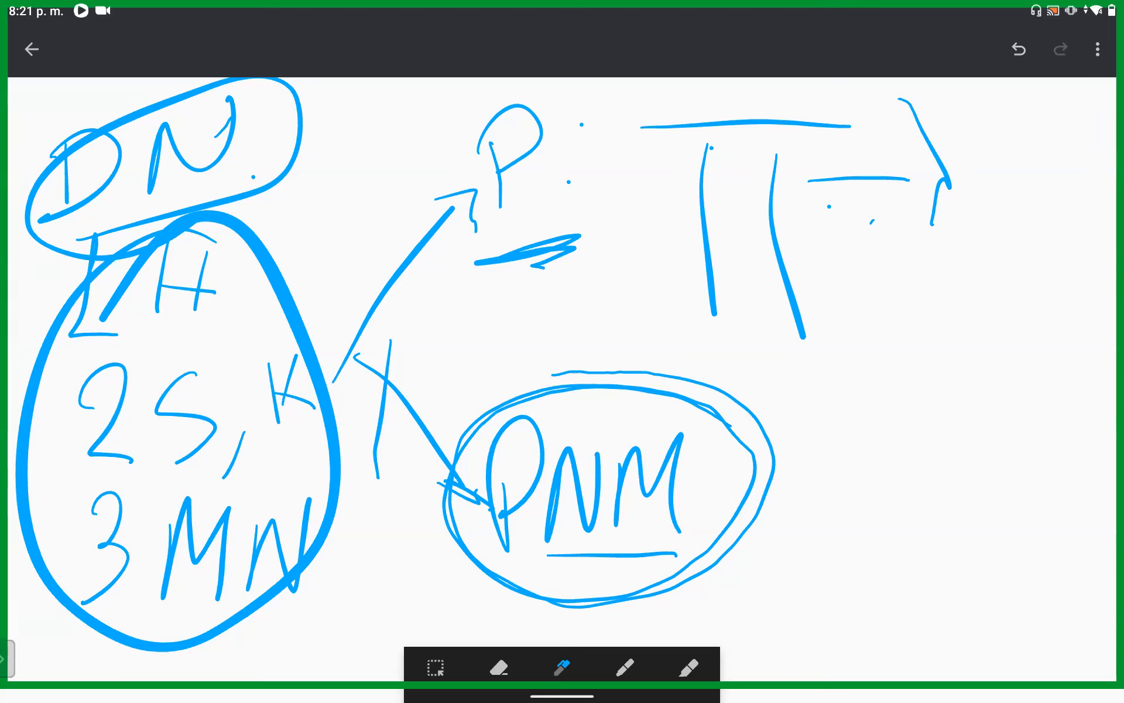
Step: Switch from the Keep drawing to the Zoom app
mouse_move(562, 697)
mouse_down()
mouse_move(565, 433)
mouse_move(578, 413)
mouse_up()
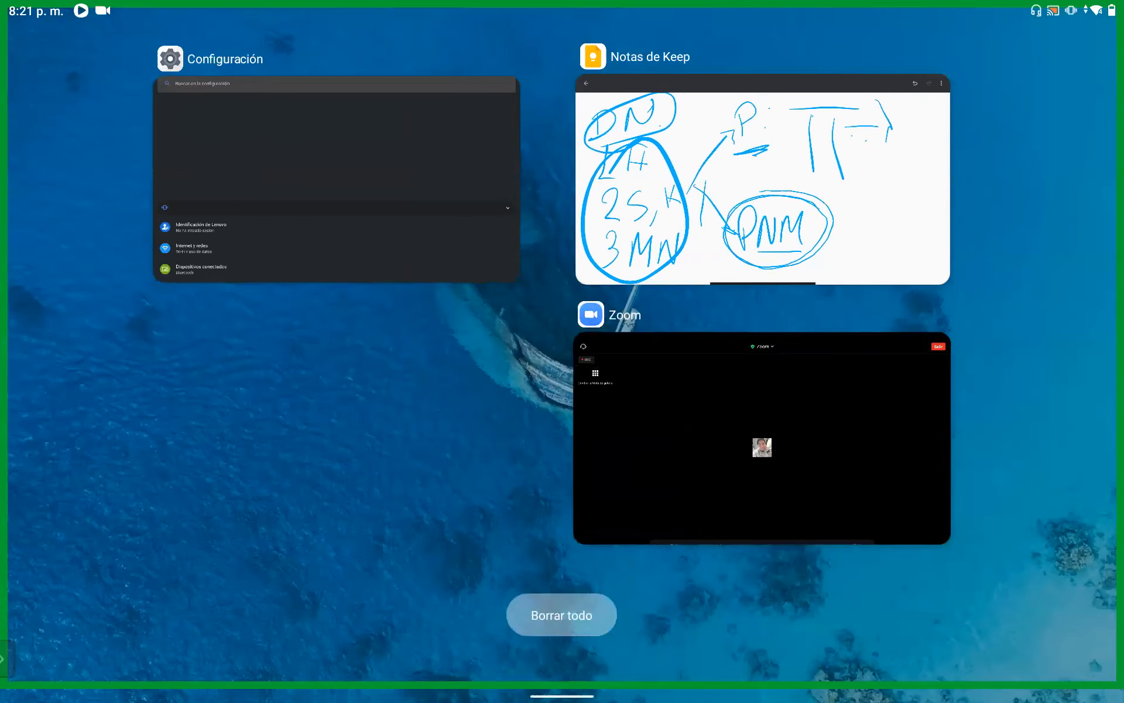
click(761, 439)
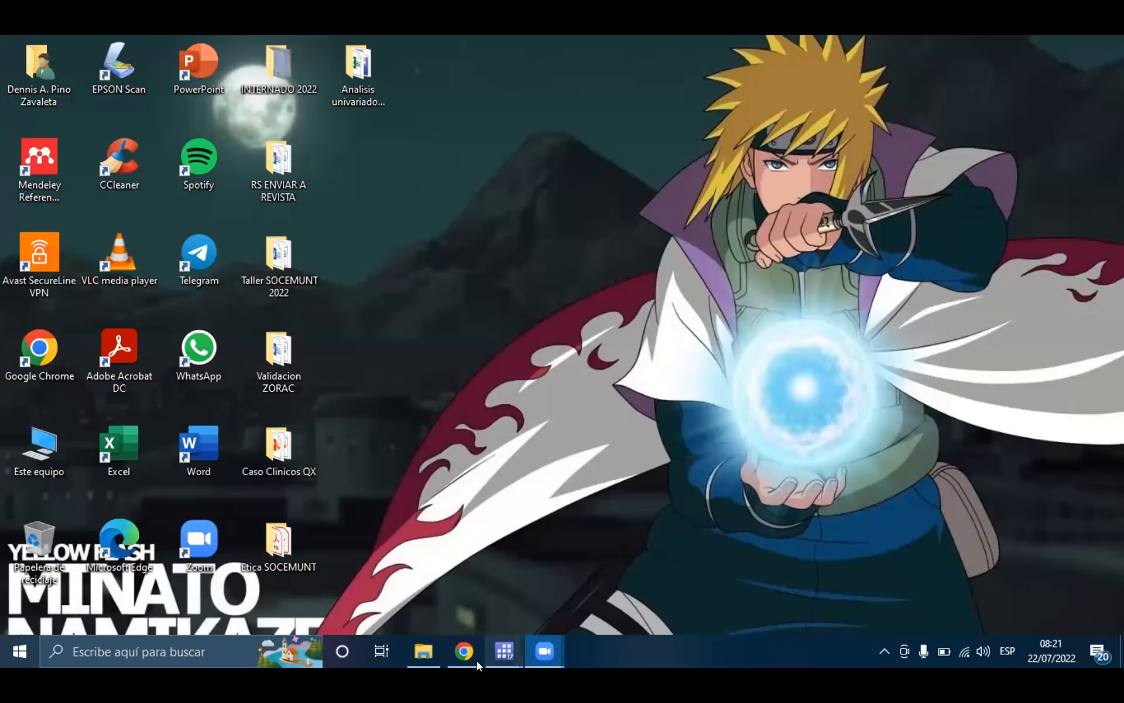
Step: Open DO Analisis Prueba.do in Stata from the Analisis univariado y bivariado folder
click(415, 649)
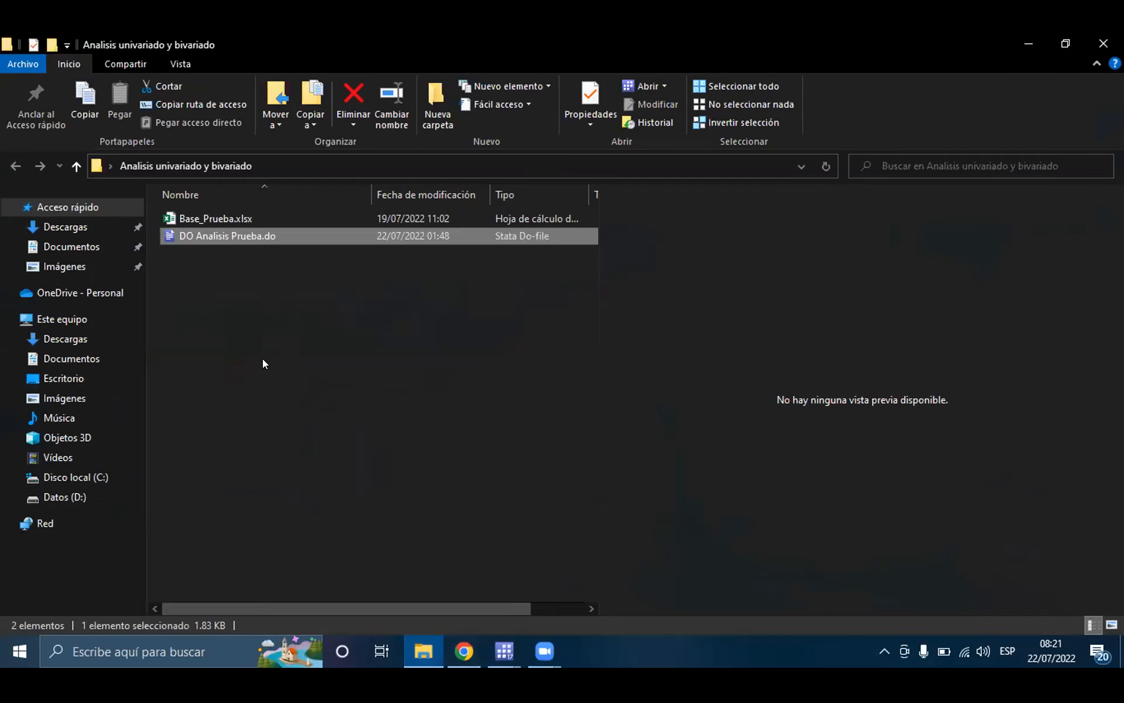
click(262, 359)
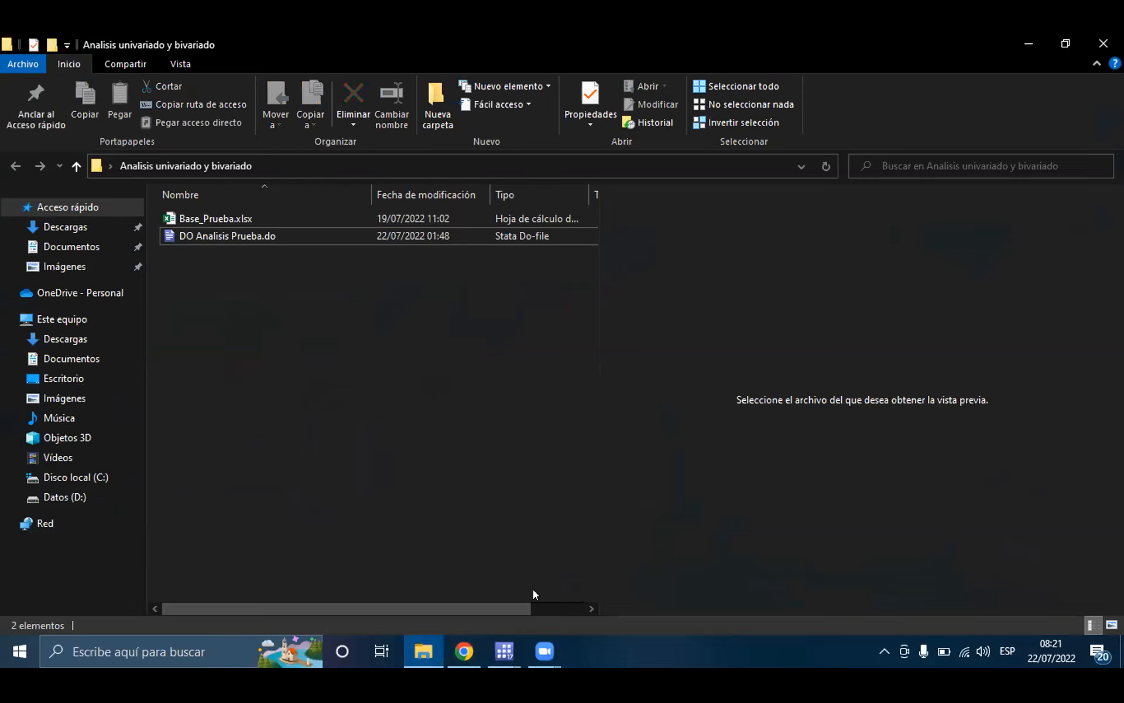
mouse_move(505, 651)
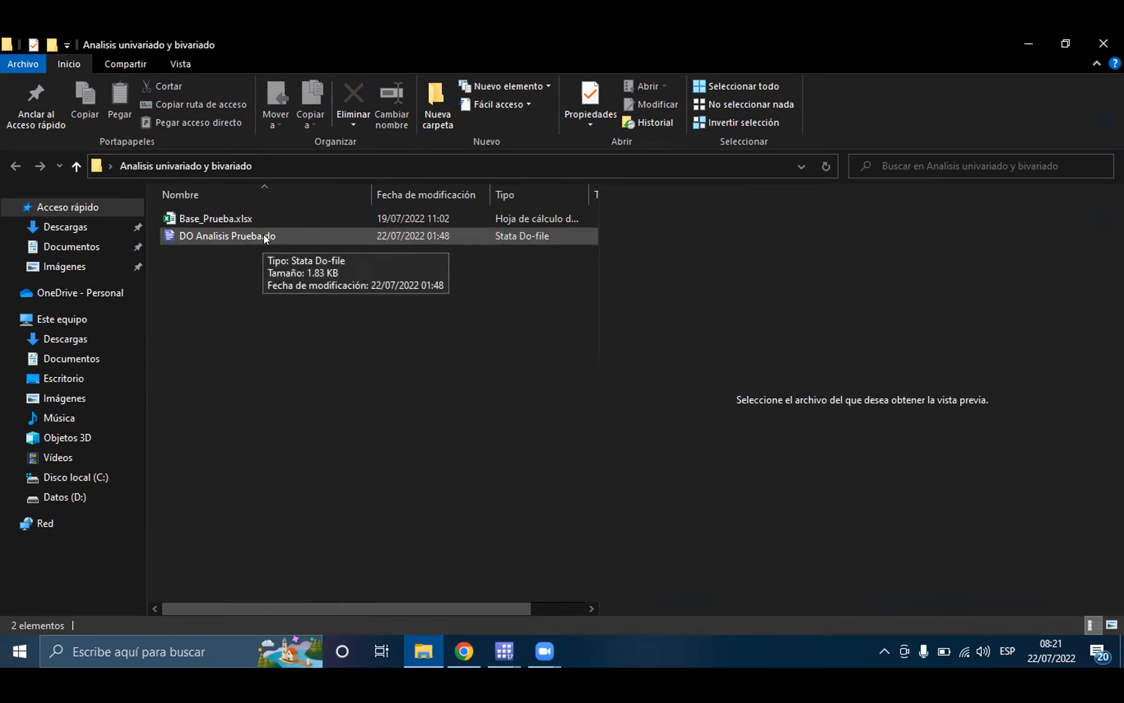
click(247, 238)
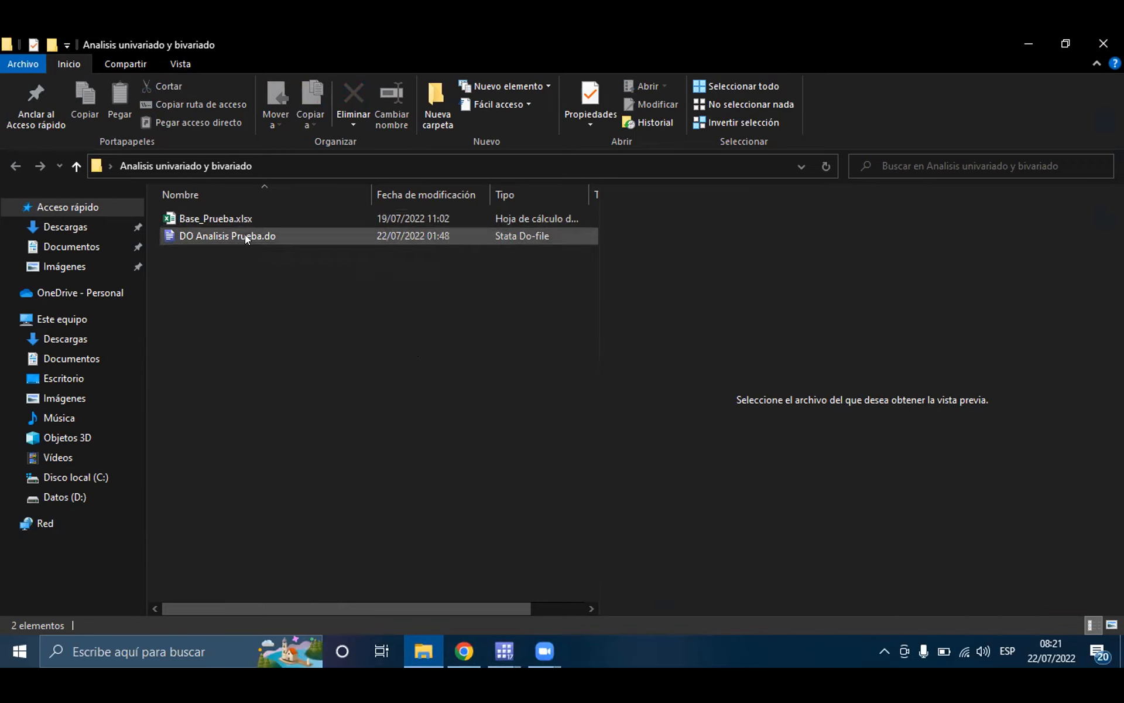
double_click(270, 234)
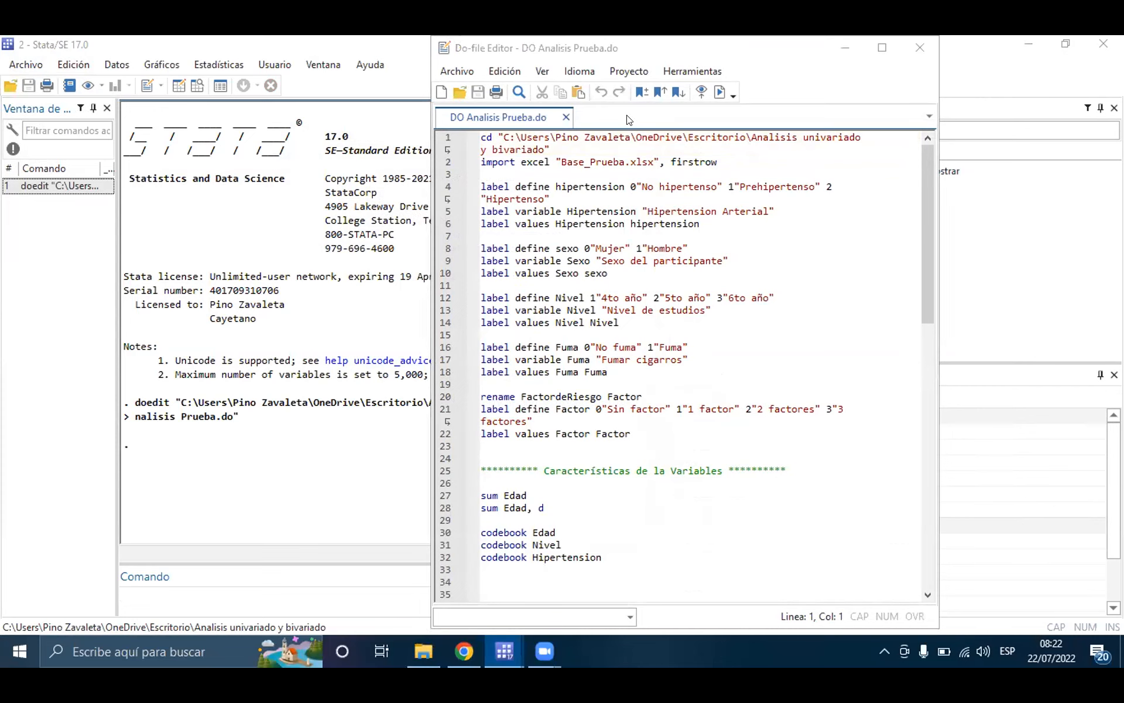
Step: Bring the second Stata instance's main window to the front and widen its results area
click(753, 107)
click(325, 44)
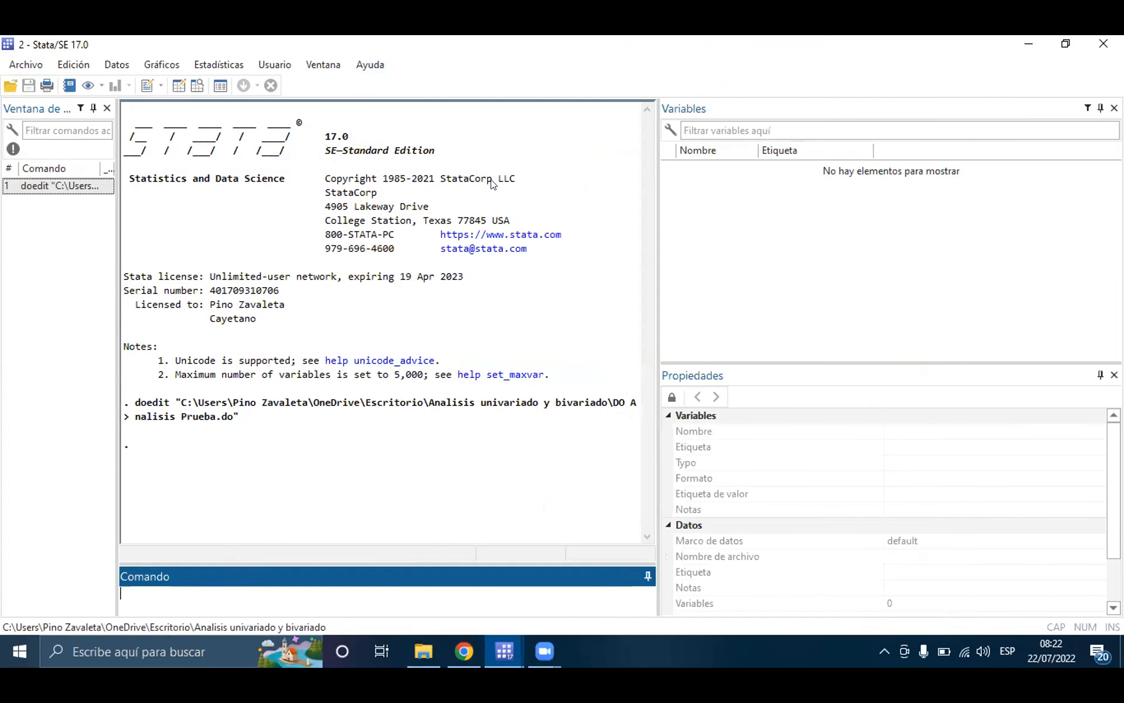
drag(658, 186, 775, 187)
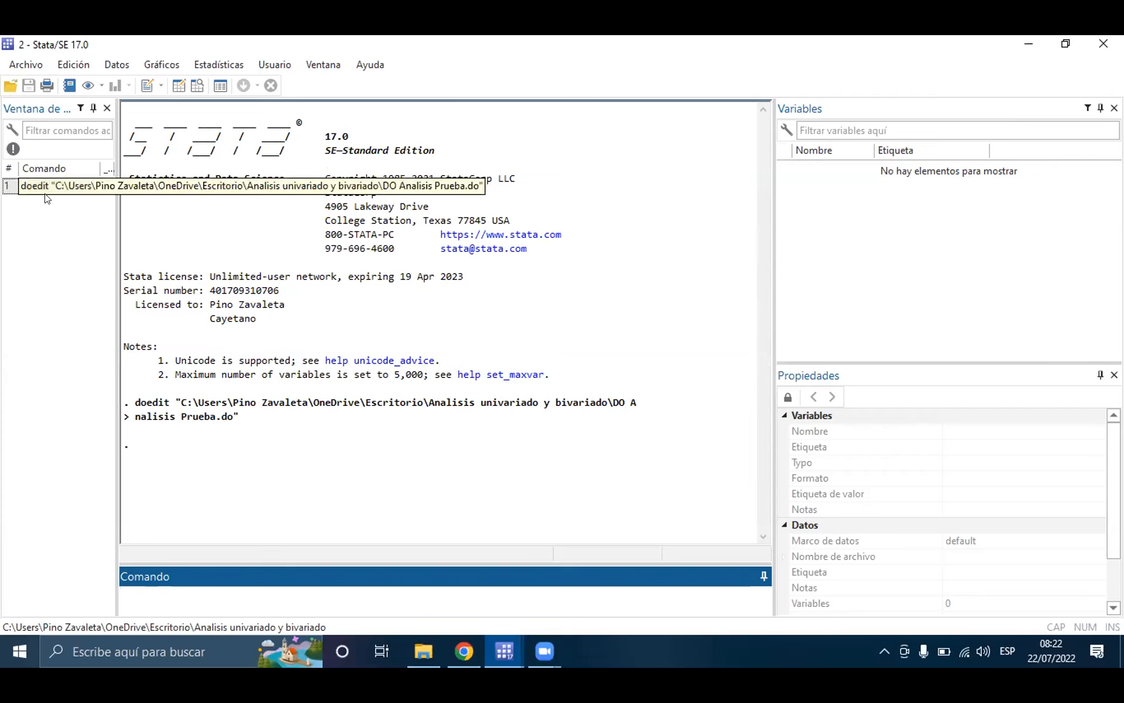
Step: Close the second Stata instance together with its Do-file Editor
click(489, 656)
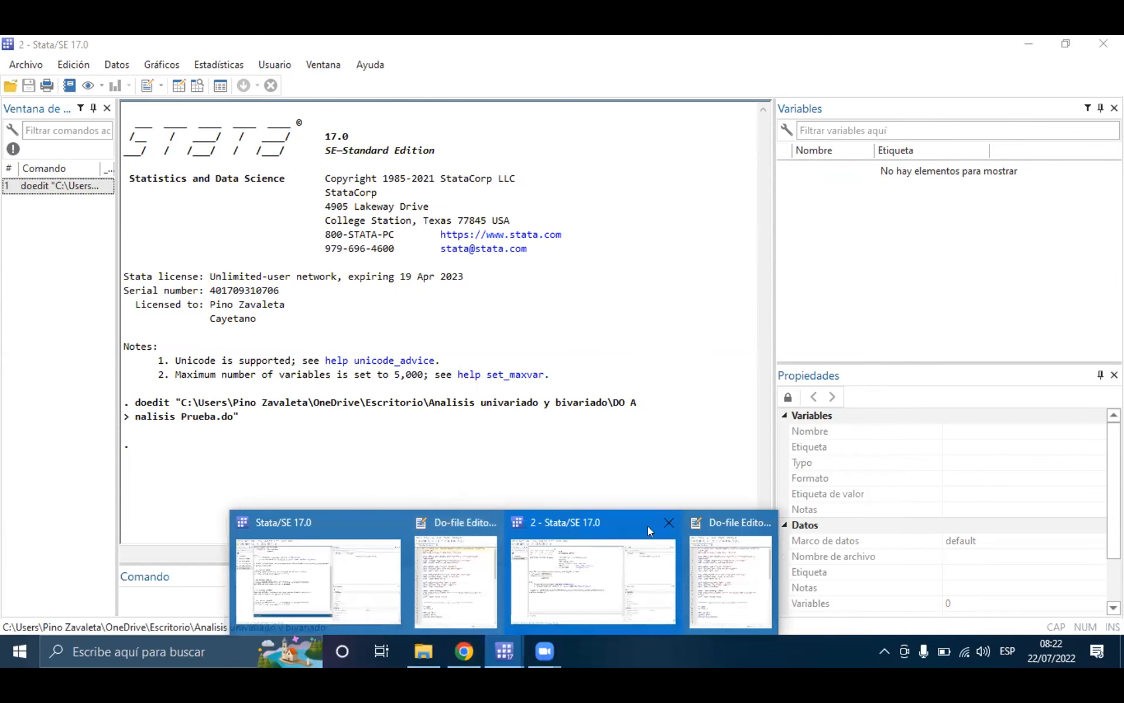
click(669, 522)
click(715, 521)
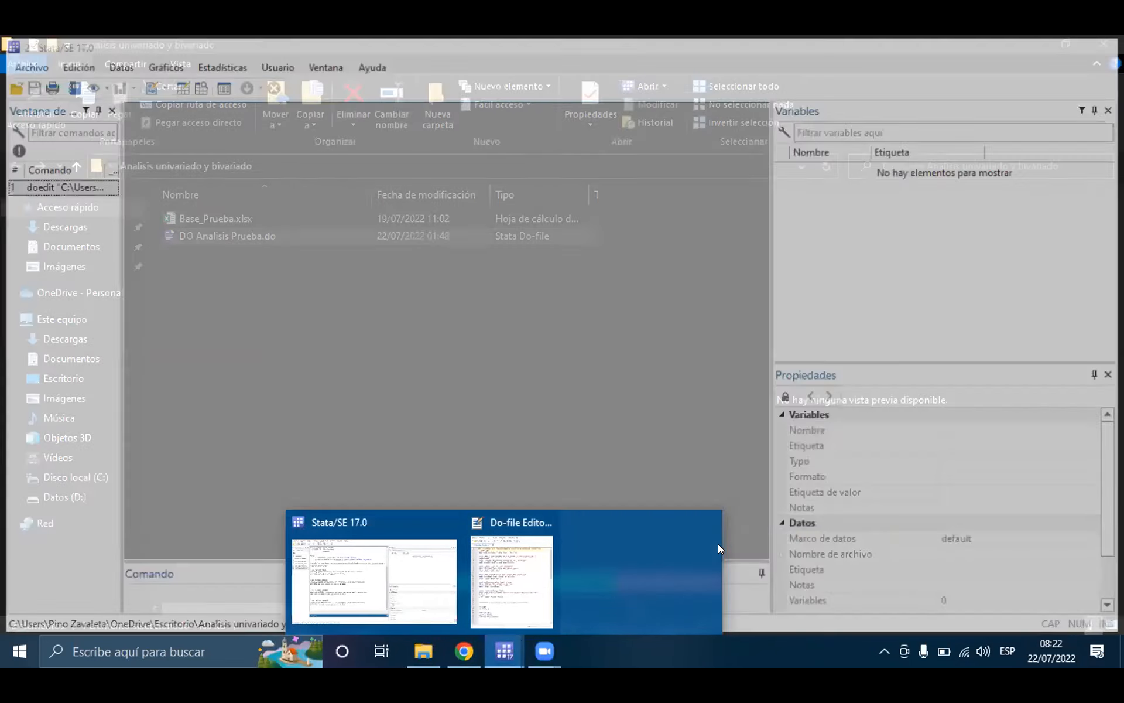
Step: Tile the remaining Stata main window and its Do-file Editor side by side, with the editor on the right half
click(616, 556)
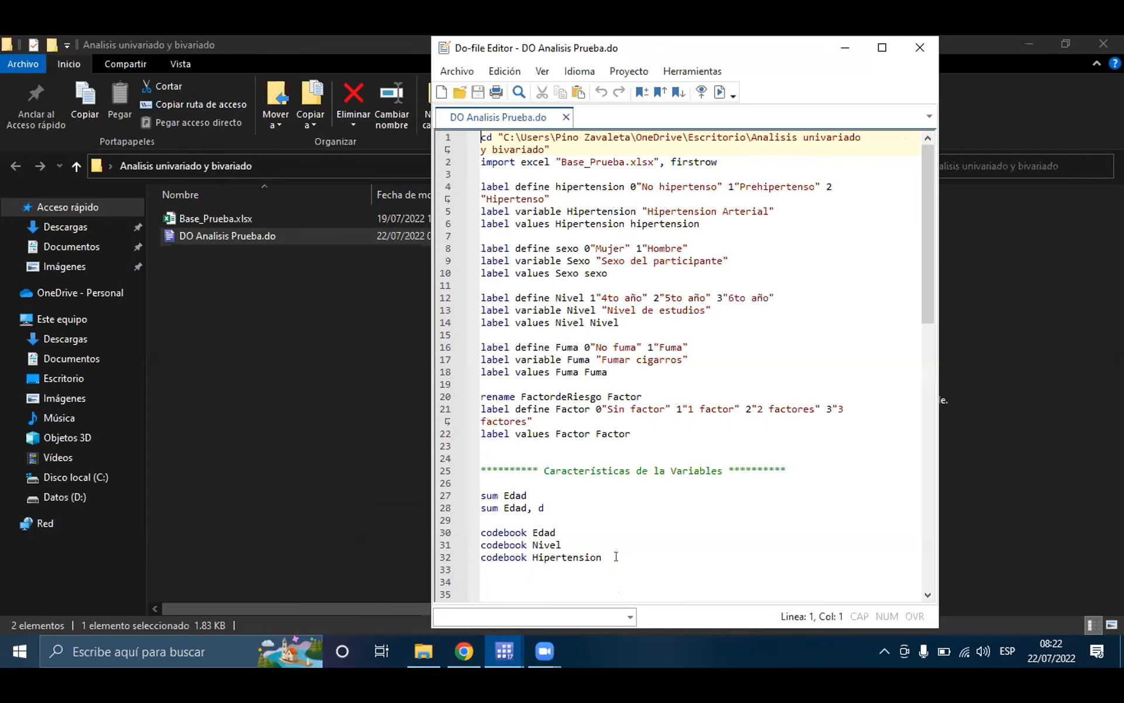
key(super+Right)
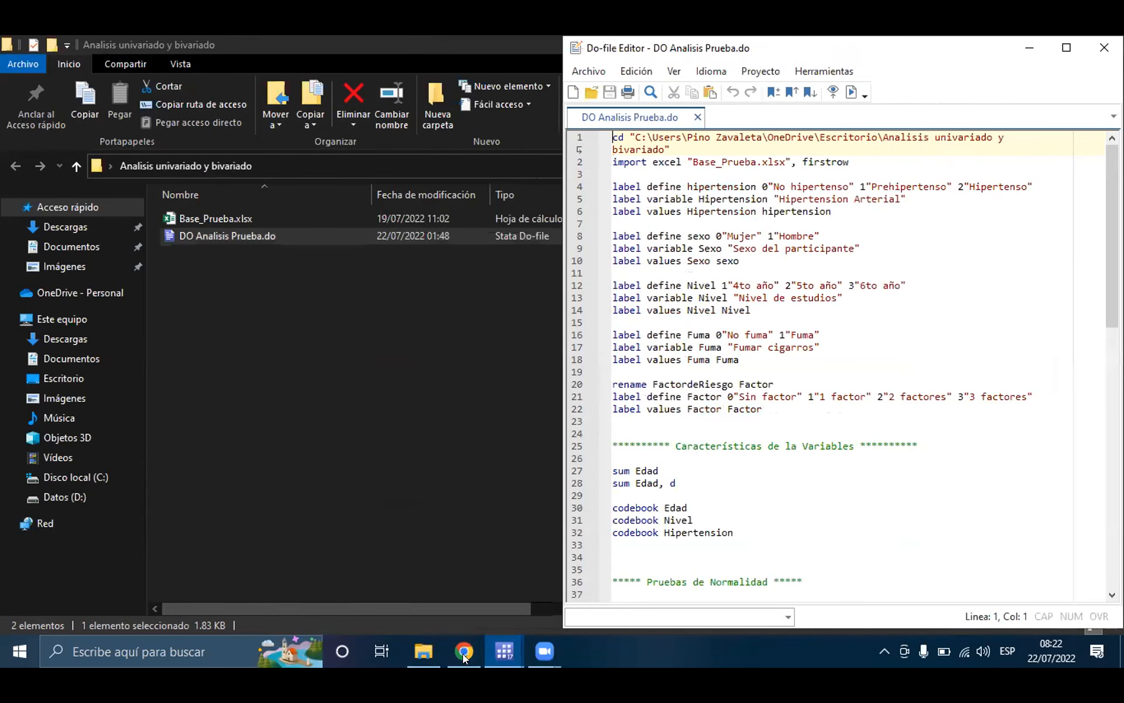
mouse_move(506, 647)
click(465, 571)
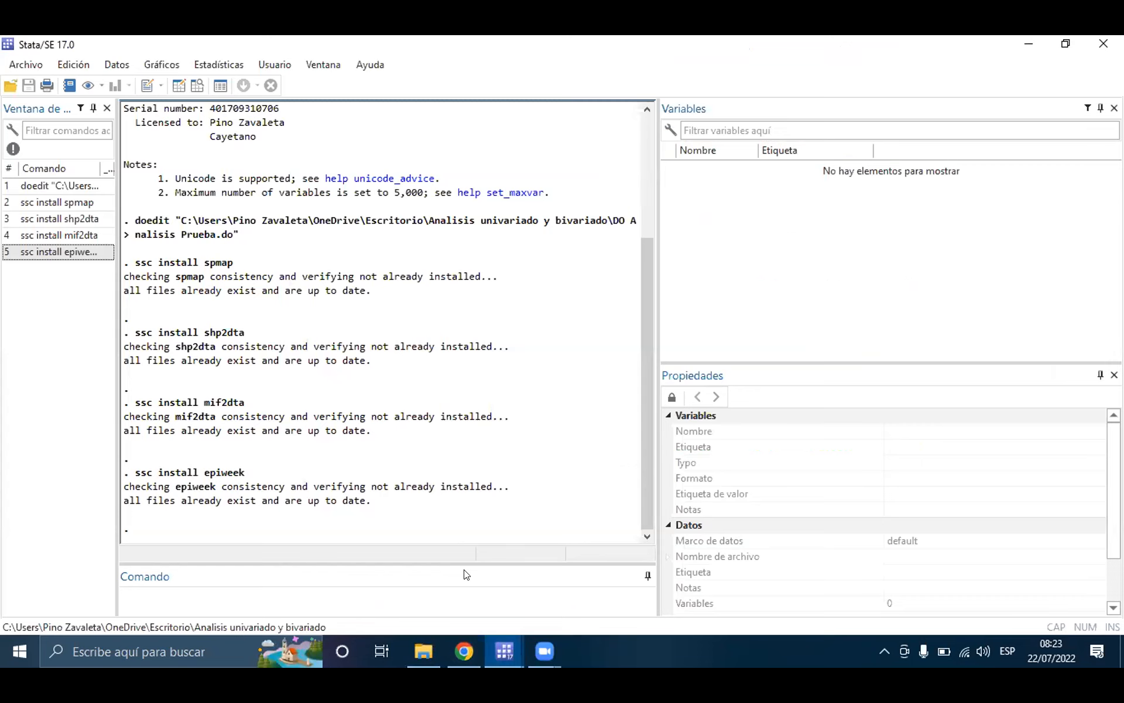
key(super+Left)
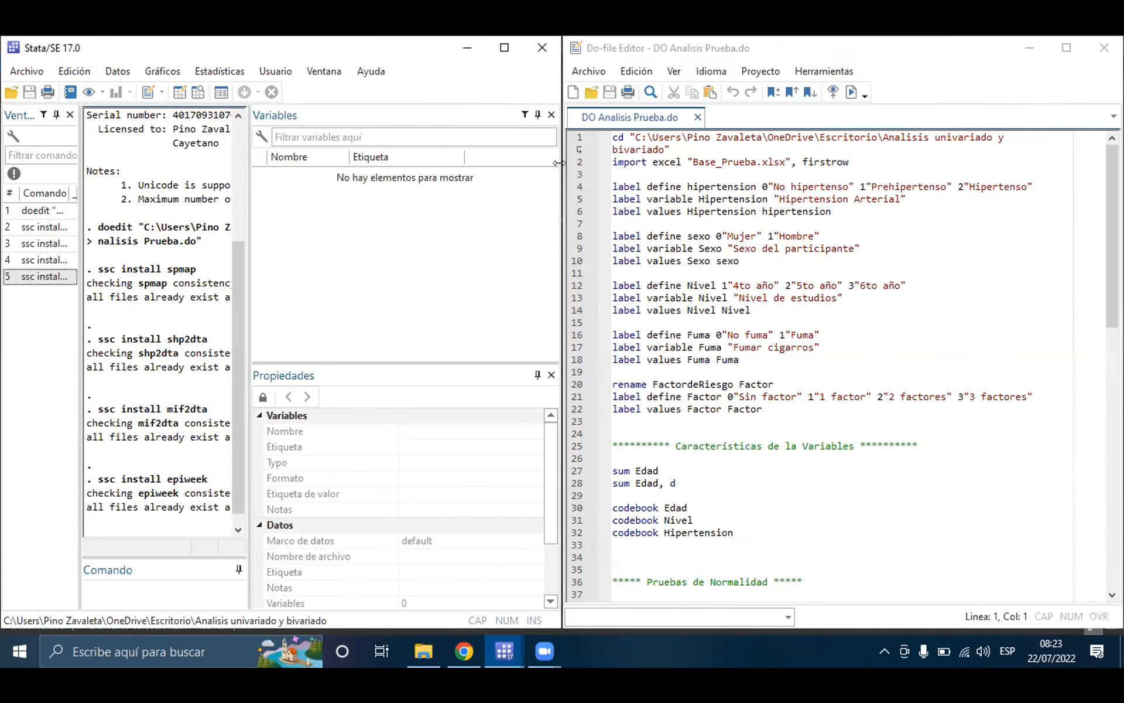
Step: Widen the Stata main window to about two thirds of the screen and narrow the Do-file Editor to fit beside it
drag(559, 163, 731, 162)
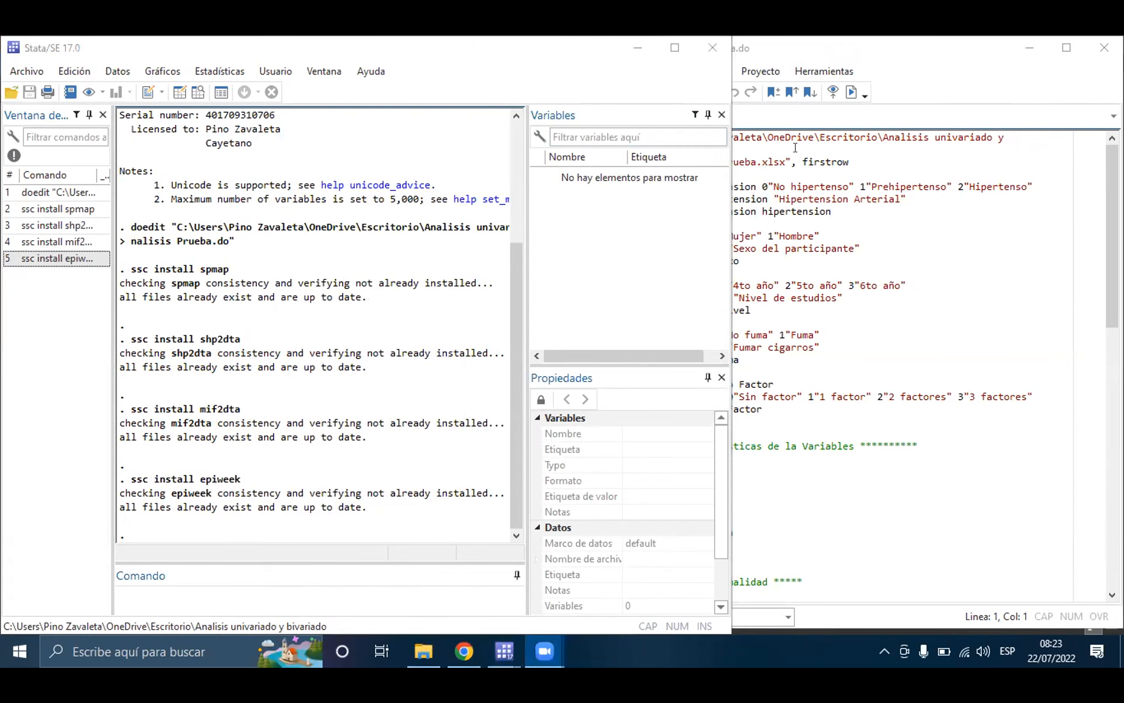
click(843, 116)
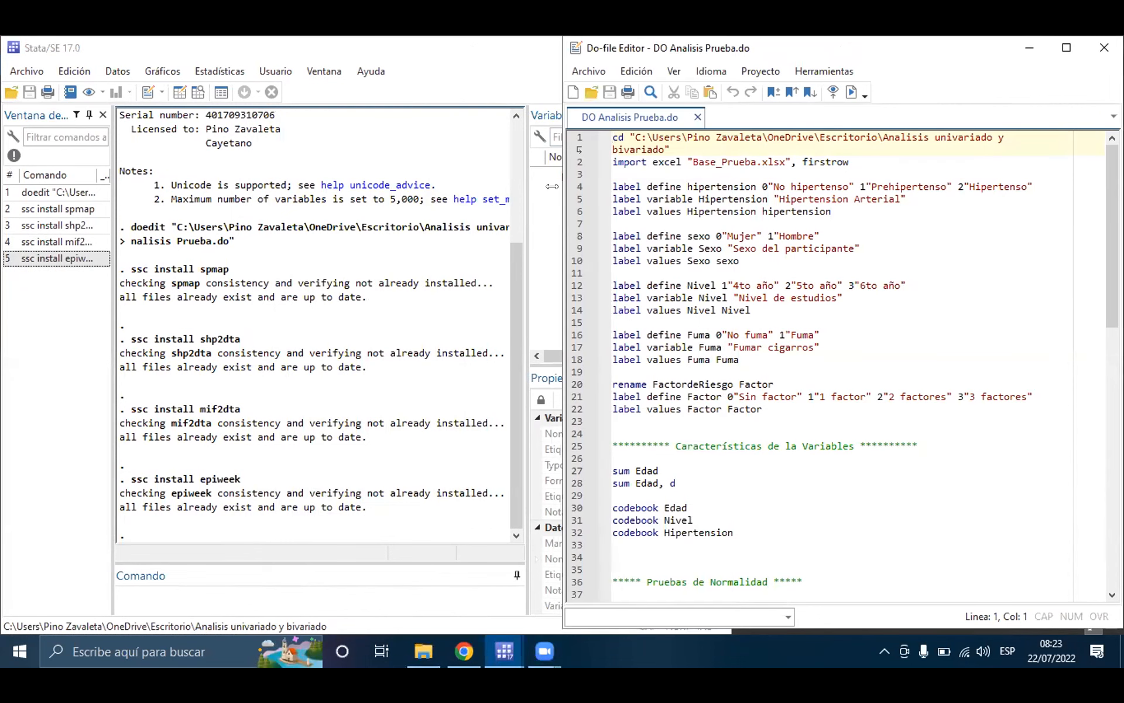
drag(553, 186, 730, 186)
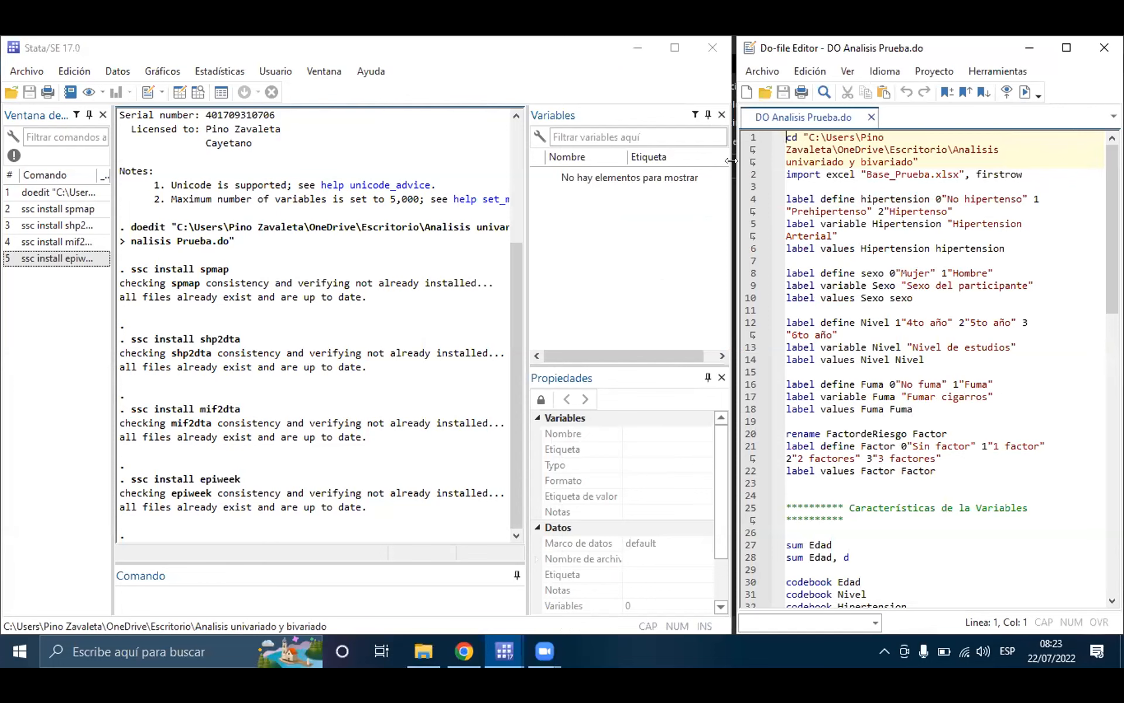
drag(731, 161, 723, 161)
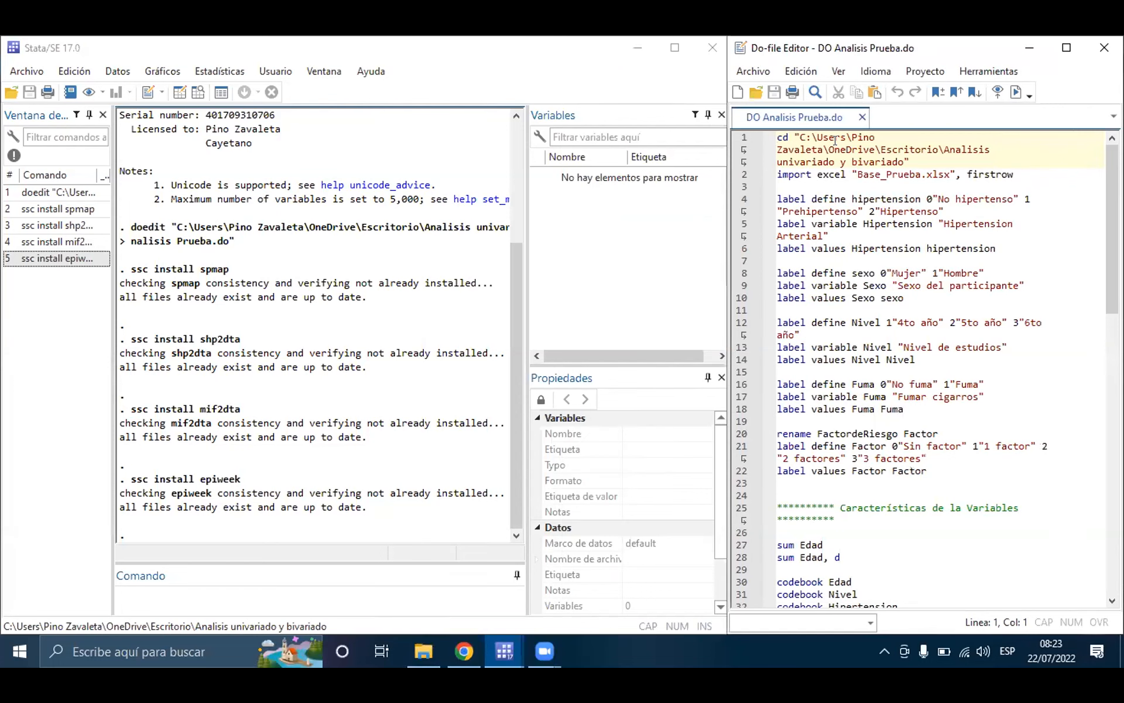
Step: Run the clear command in Stata
click(170, 599)
text(clear)
key(Return)
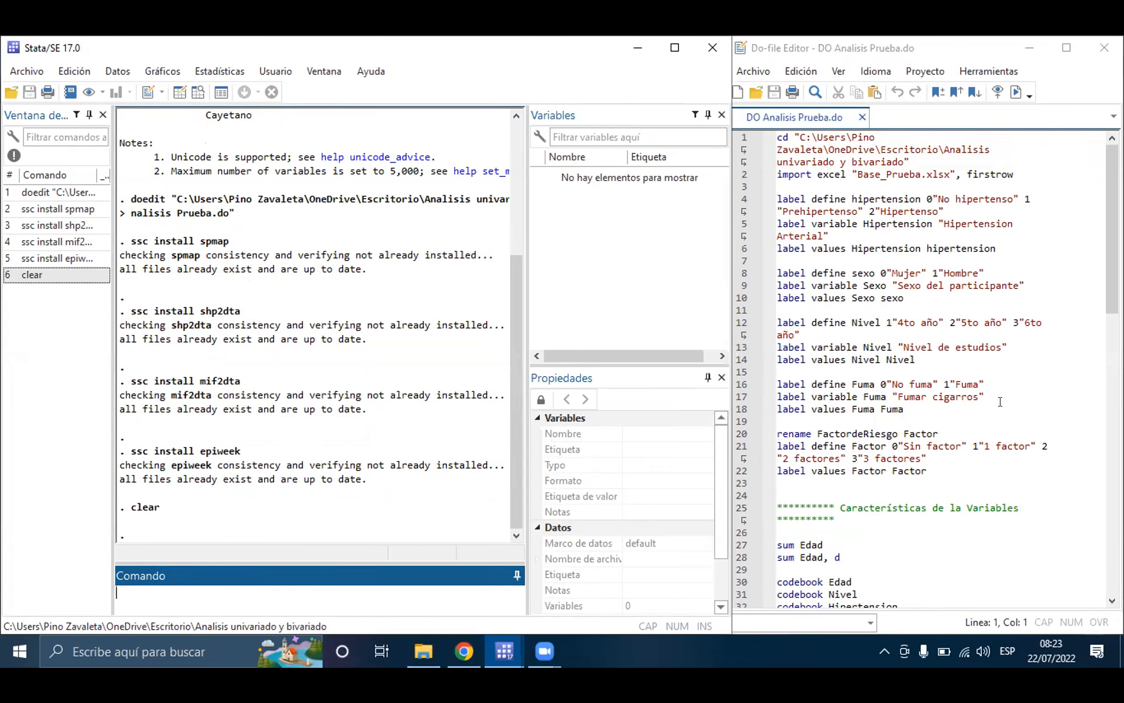
Step: Select the folder path inside the quotes of the cd command on line 1 of the do-file
click(788, 150)
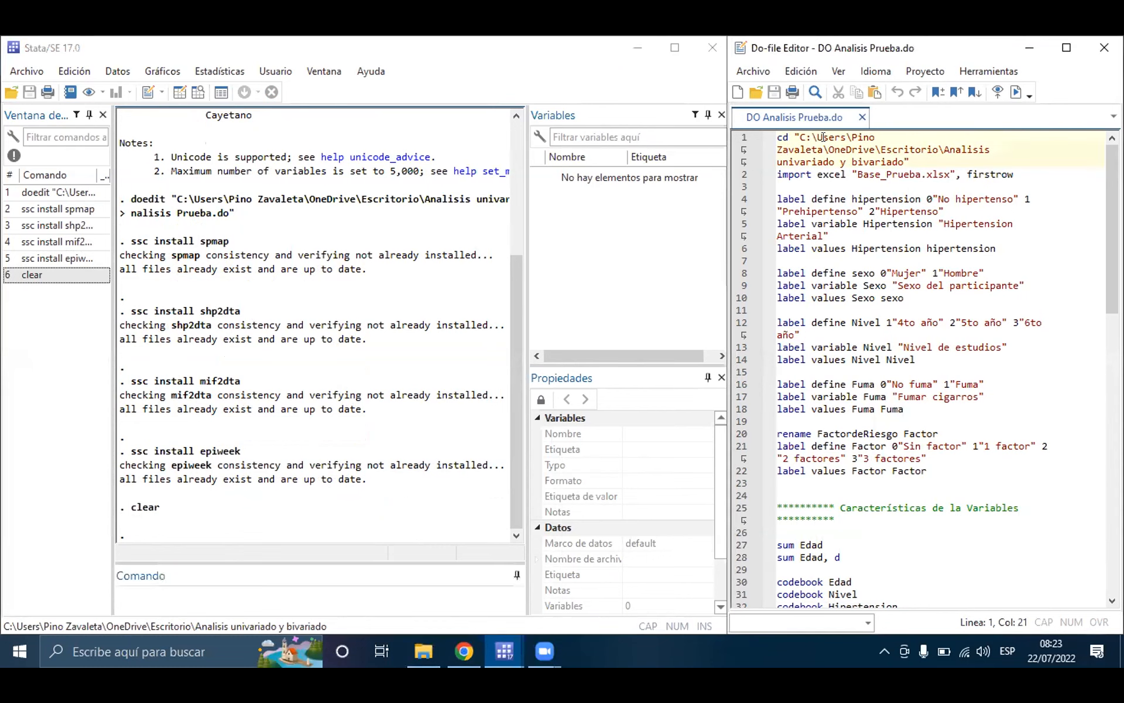
click(779, 136)
drag(800, 136, 902, 151)
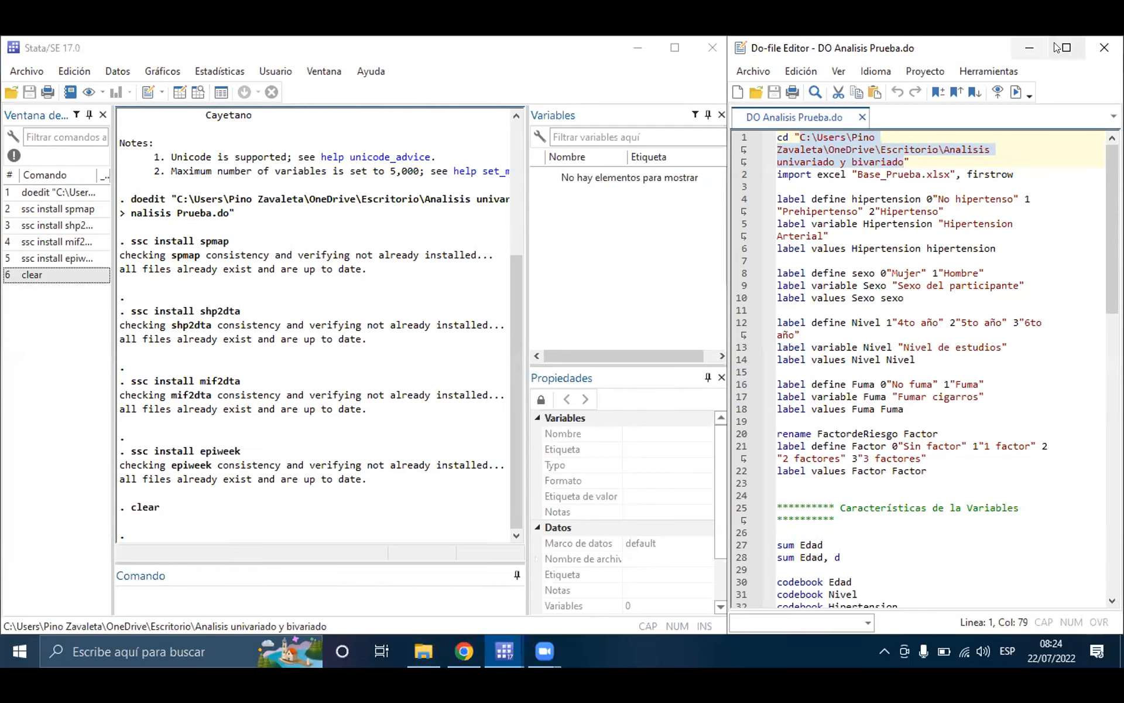
Step: Minimise the Do-file Editor, the file explorer and the Stata window to reveal the desktop
click(1028, 45)
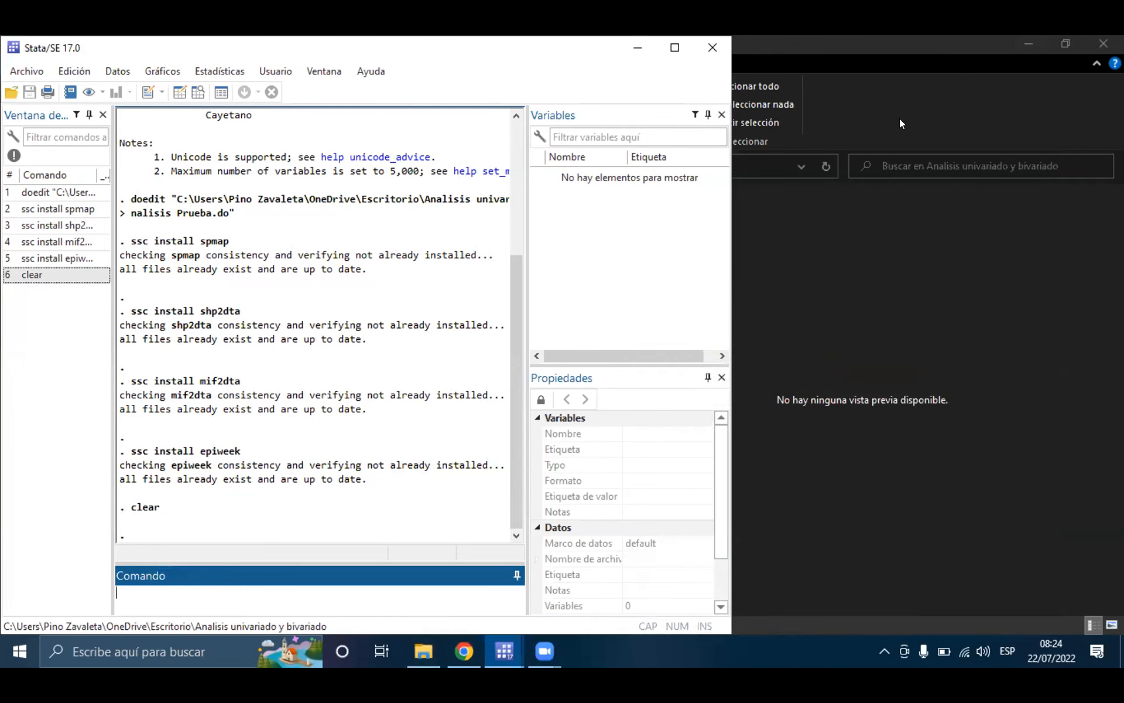
click(1032, 38)
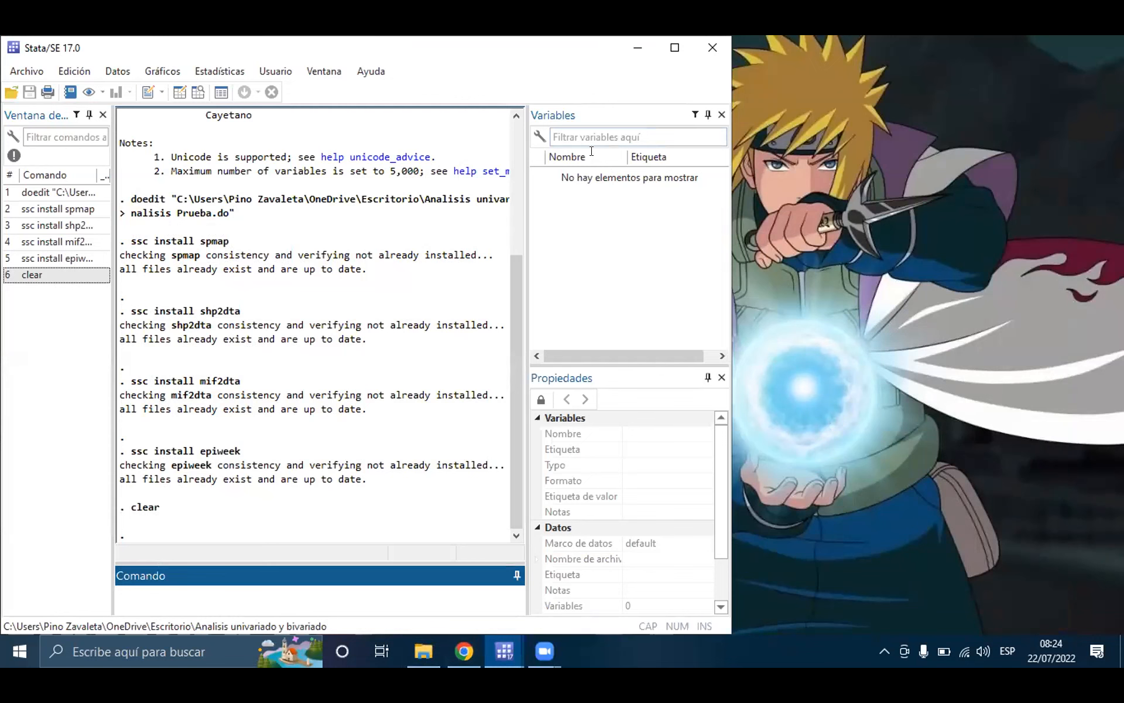
click(627, 54)
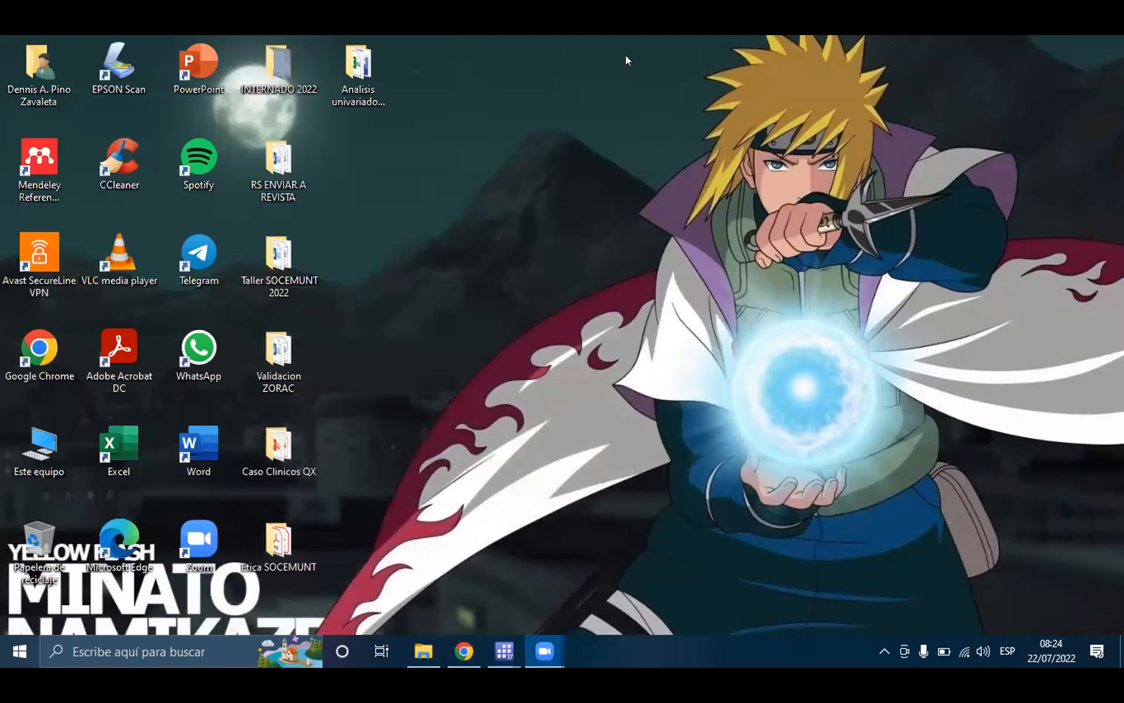
Step: Open the Analisis univariado y bivariado folder from the desktop and maximise its window
click(363, 46)
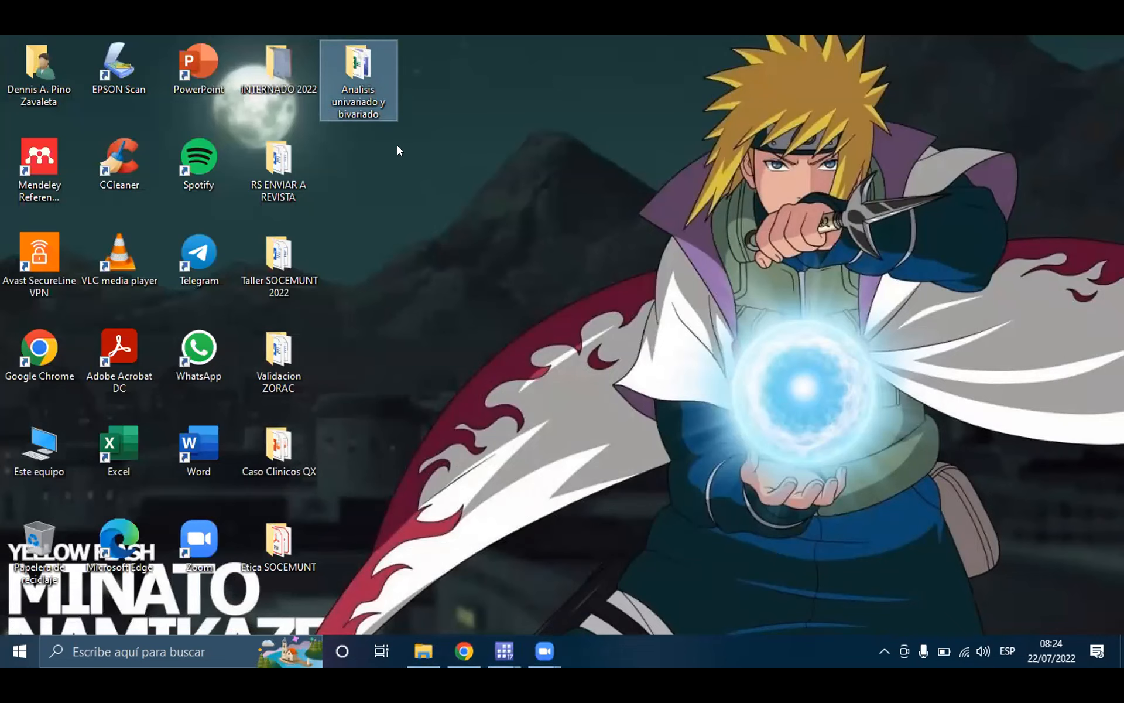
double_click(344, 50)
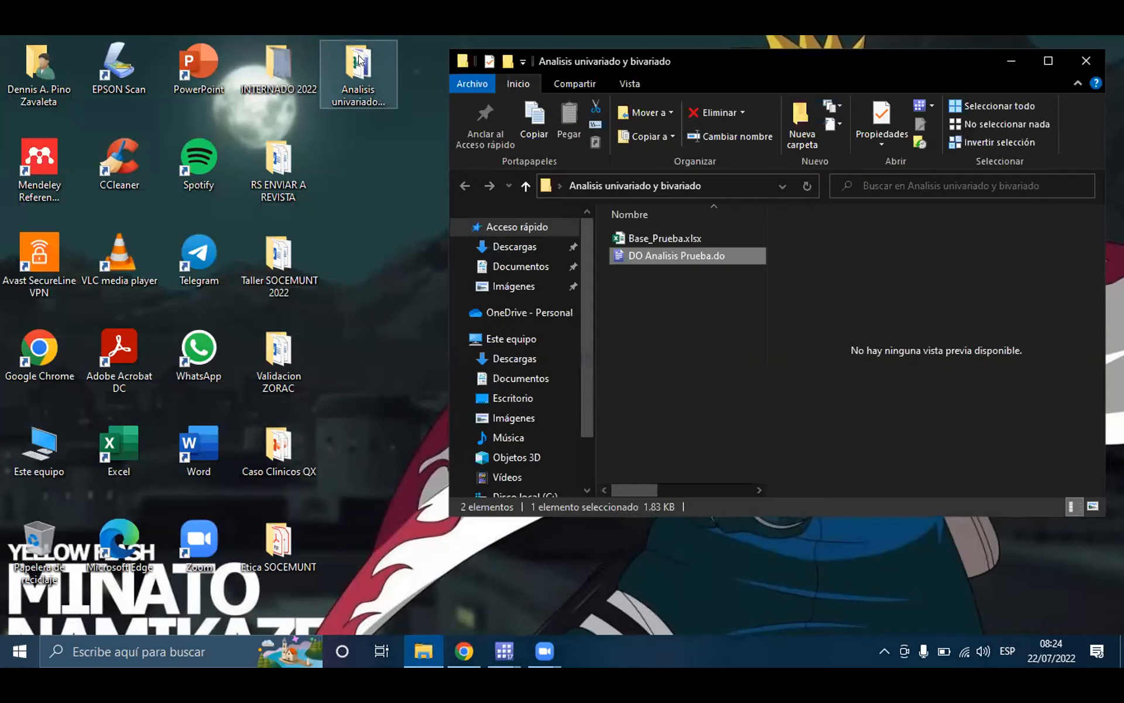
double_click(835, 61)
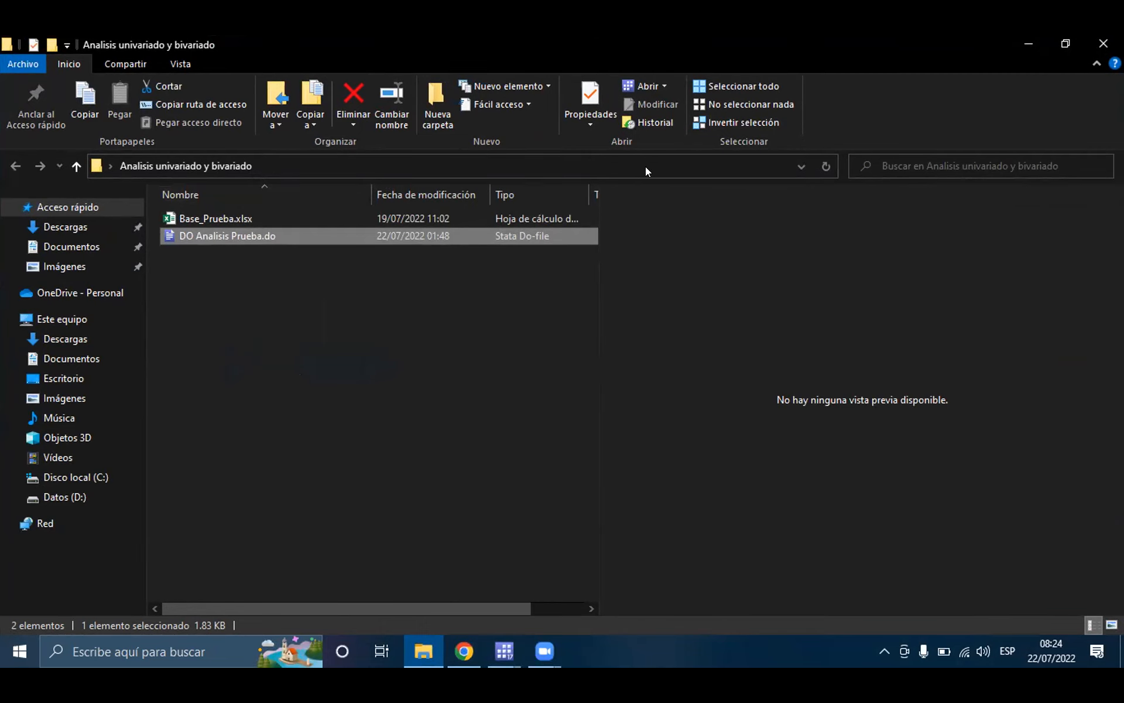
Step: Copy the full path of the Analisis univariado y bivariado folder
click(731, 161)
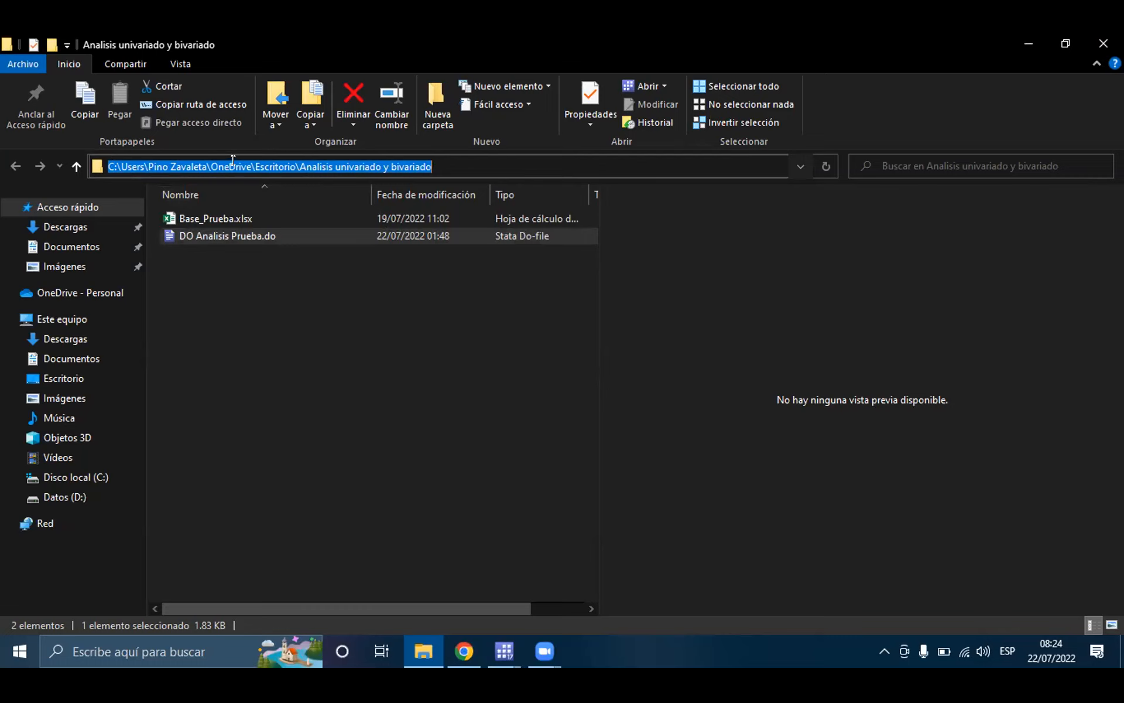
right_click(500, 163)
click(540, 216)
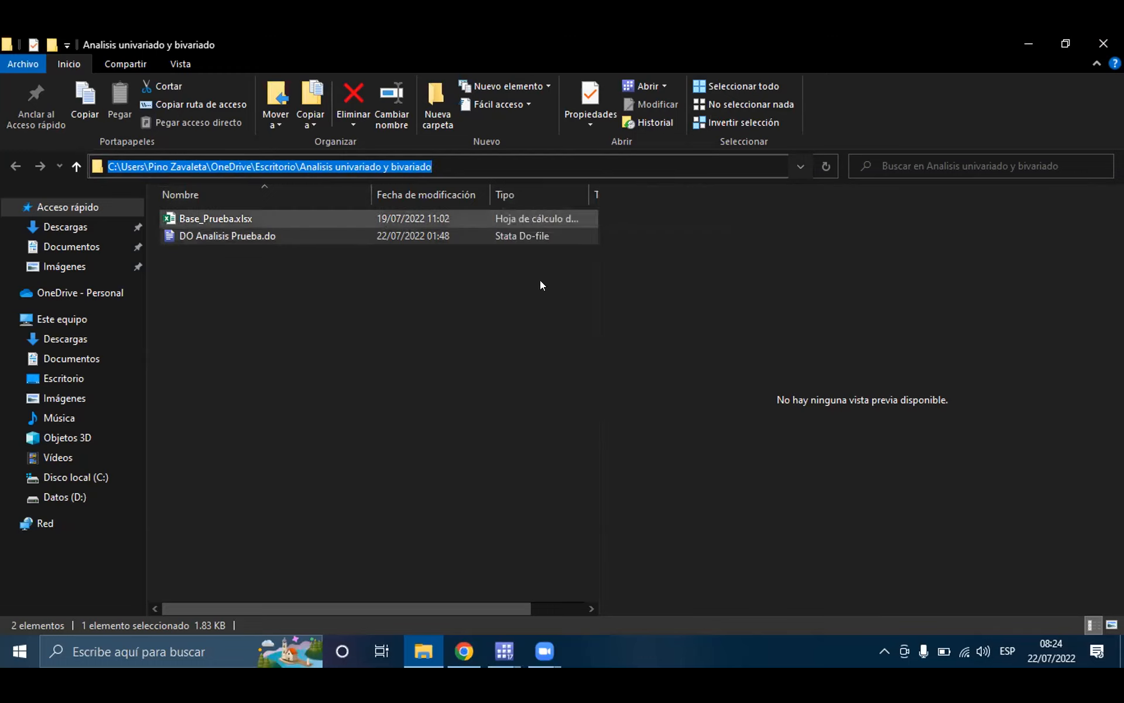
Step: Return to the Do-file Editor and replace the quoted path in the line 1 cd command with the copied folder path
click(494, 664)
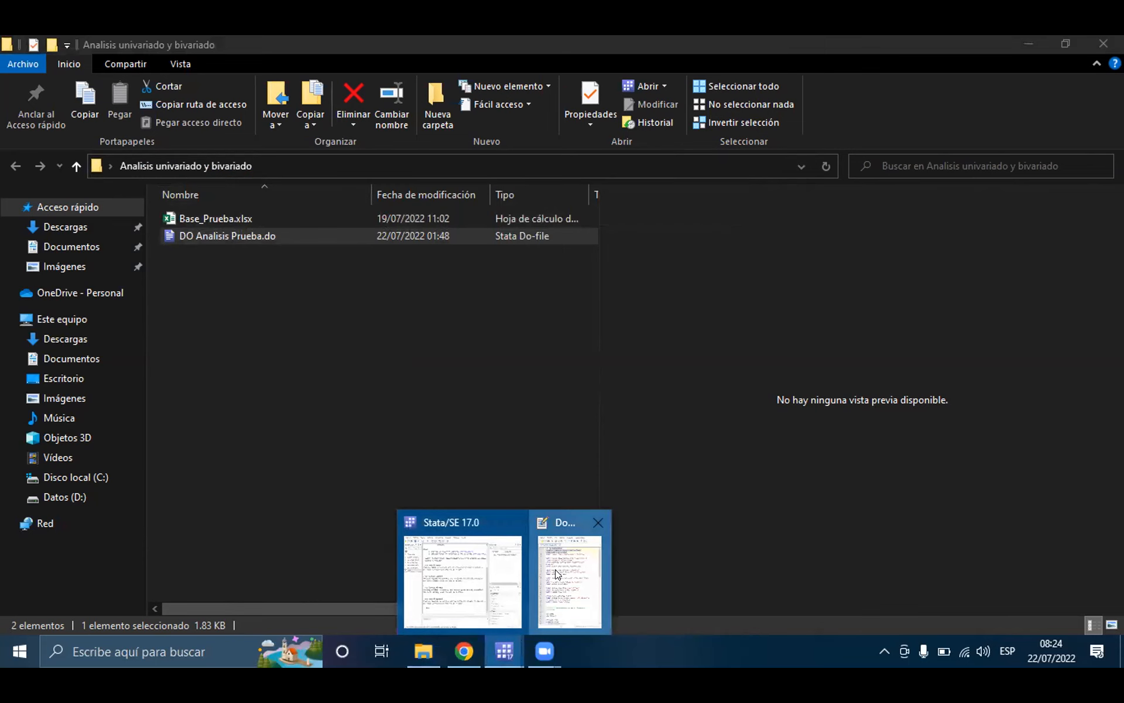
click(569, 580)
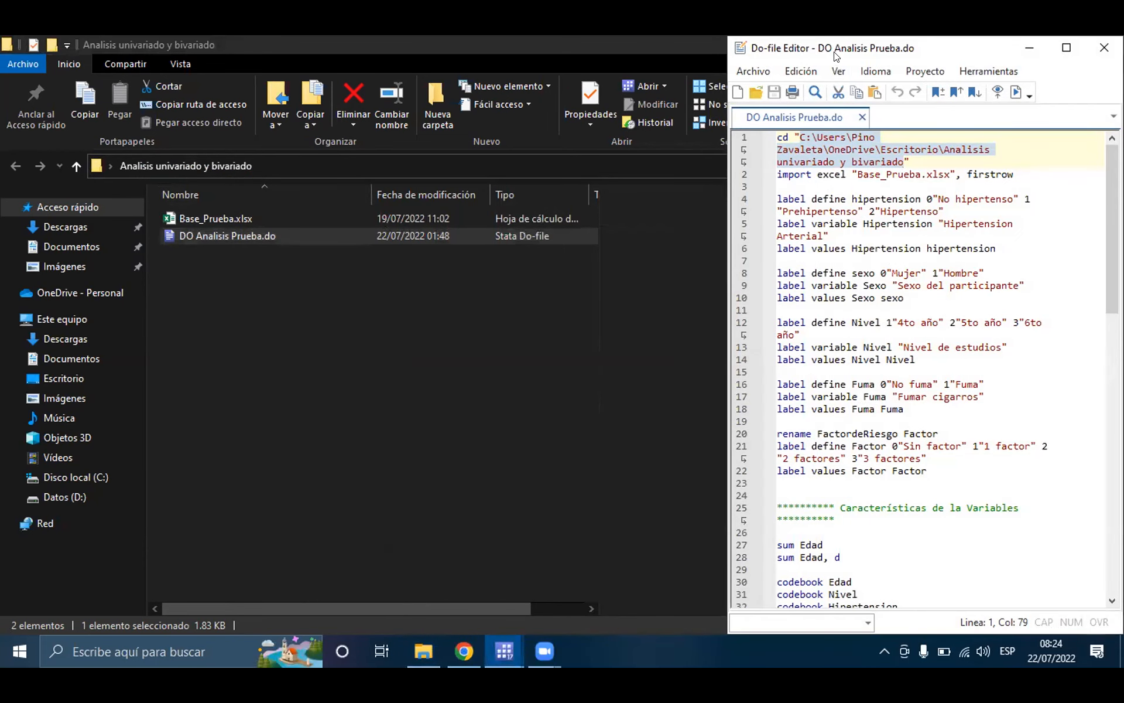
drag(800, 139, 902, 158)
key(super+c)
right_click(829, 148)
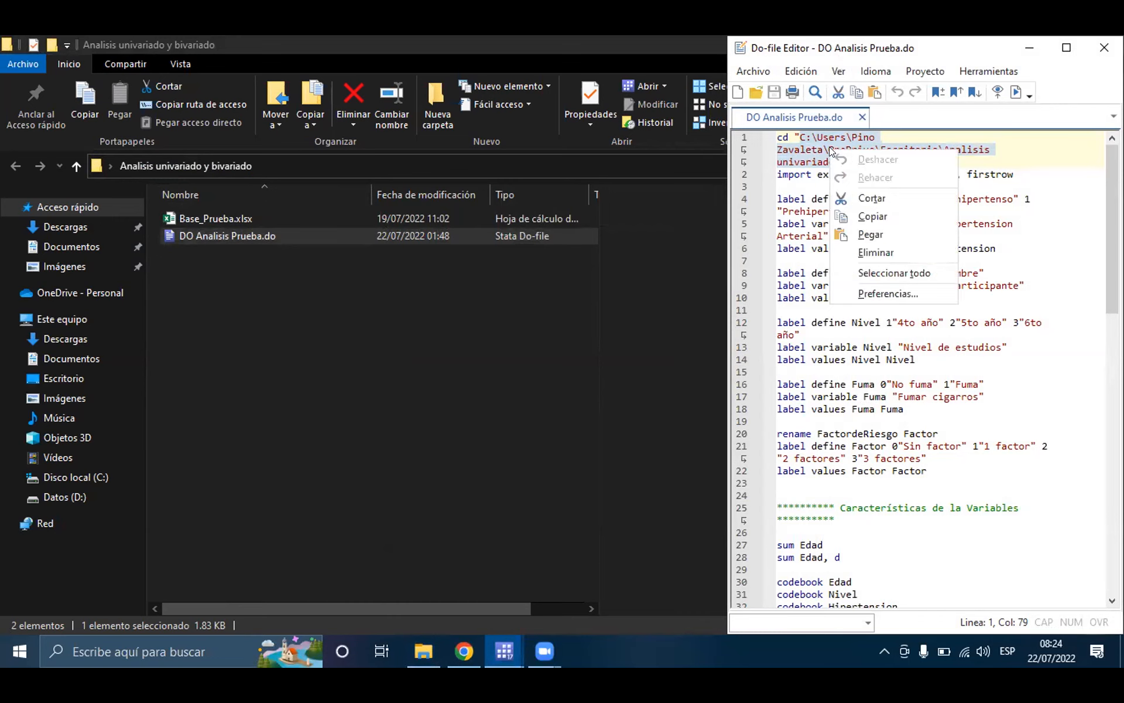
click(868, 234)
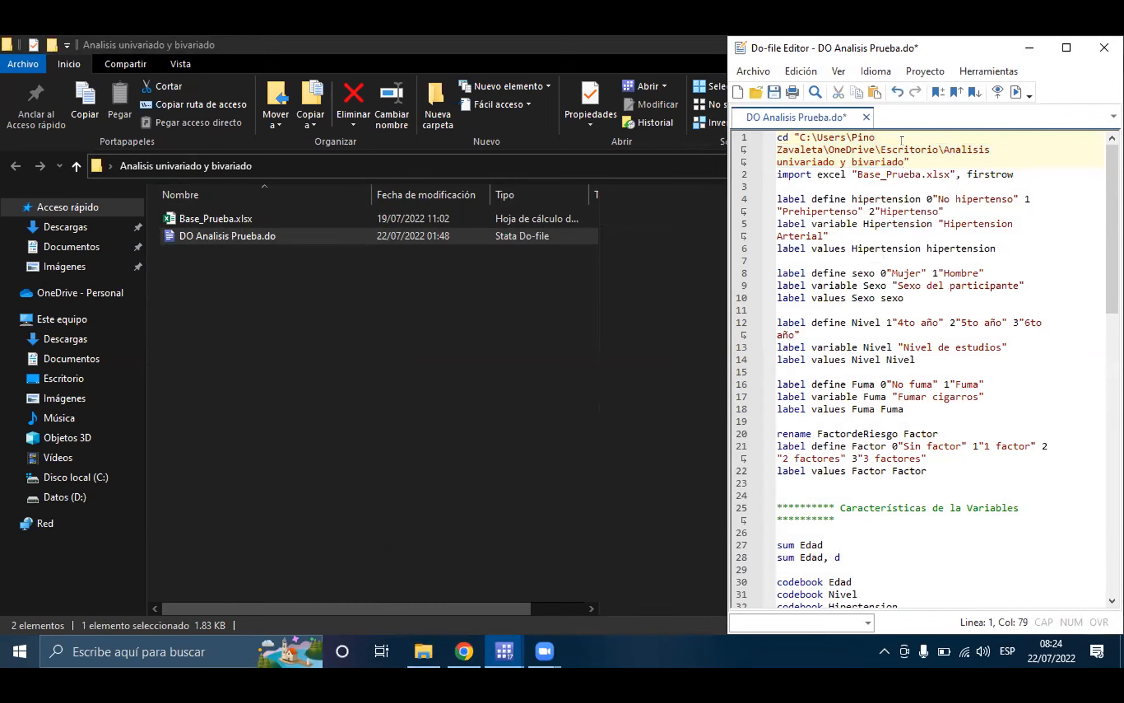
Step: Save the changes to DO Analisis Prueba.do
click(822, 149)
click(773, 92)
click(926, 161)
drag(775, 136, 921, 159)
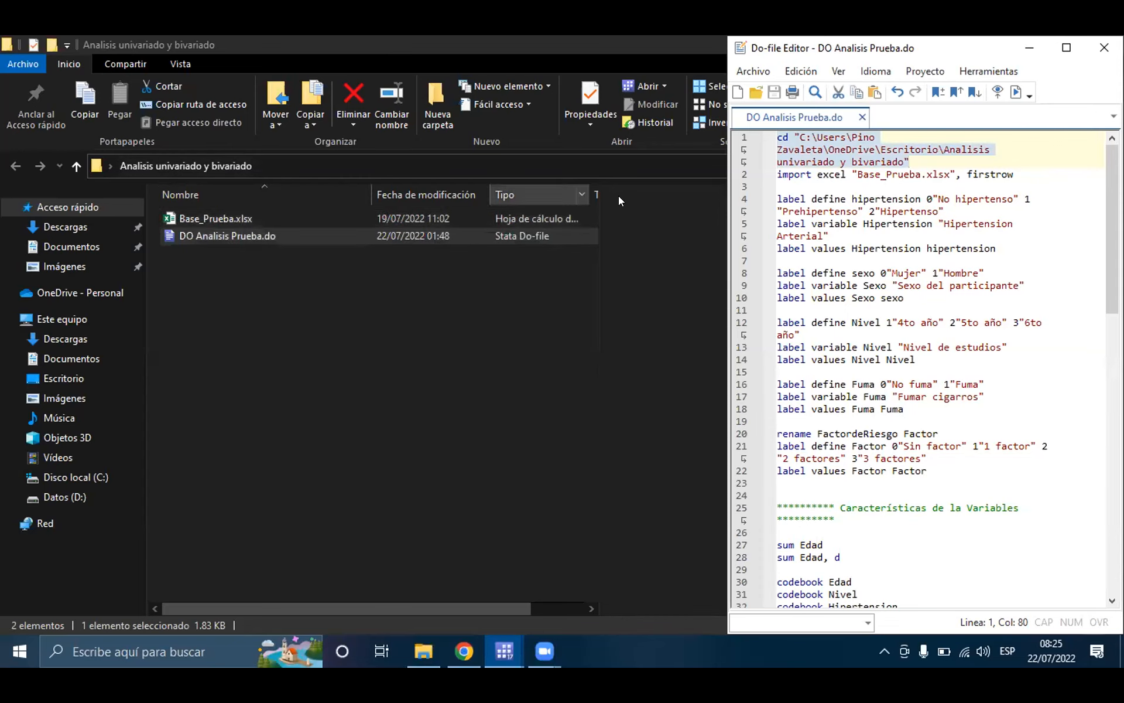
click(834, 174)
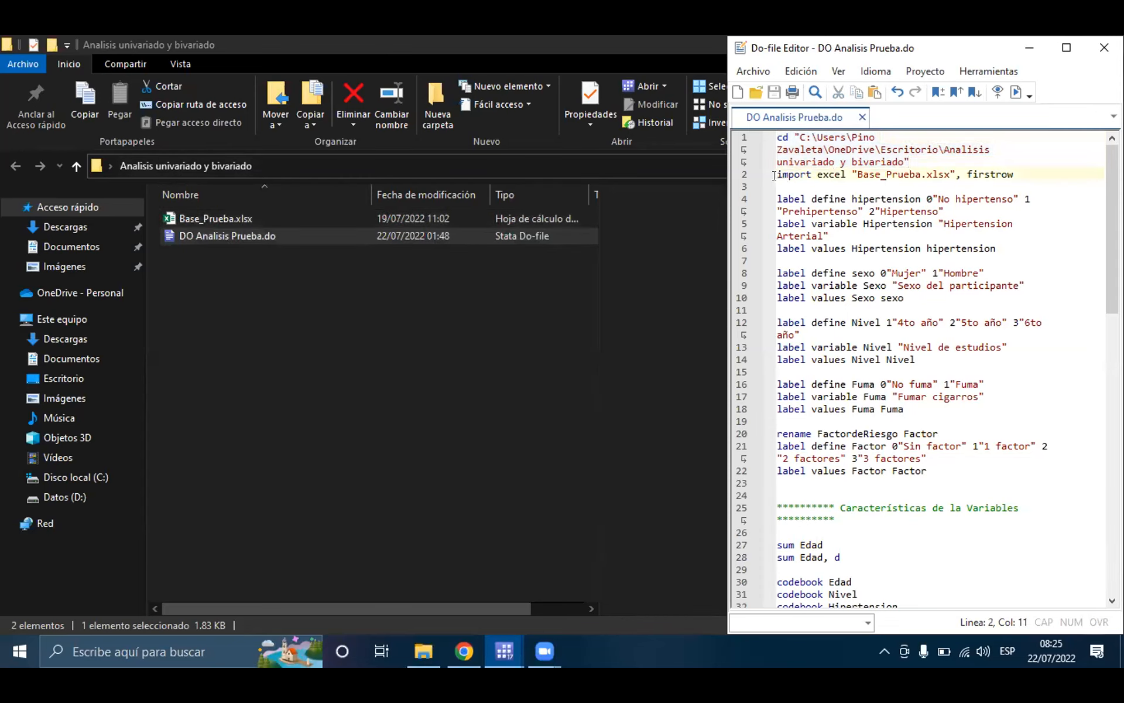
drag(777, 174, 1024, 175)
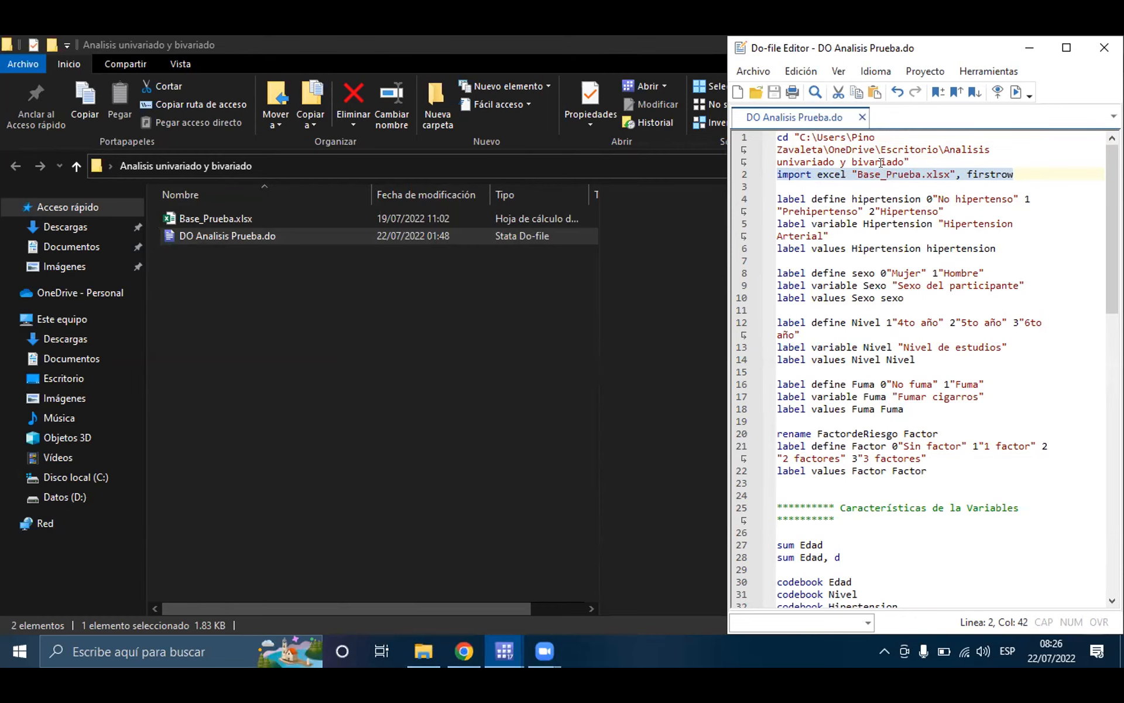
Step: Bring the main Stata window back beside the Do-file Editor and run only the cd command in line 1
click(906, 155)
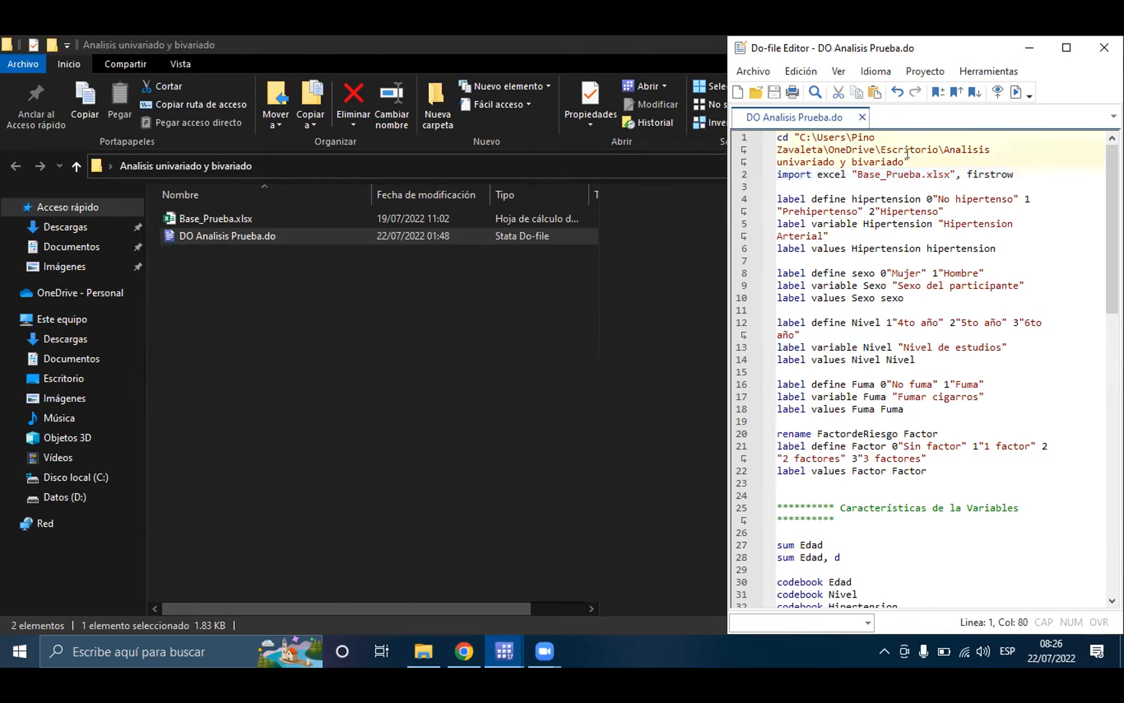
triple_click(838, 150)
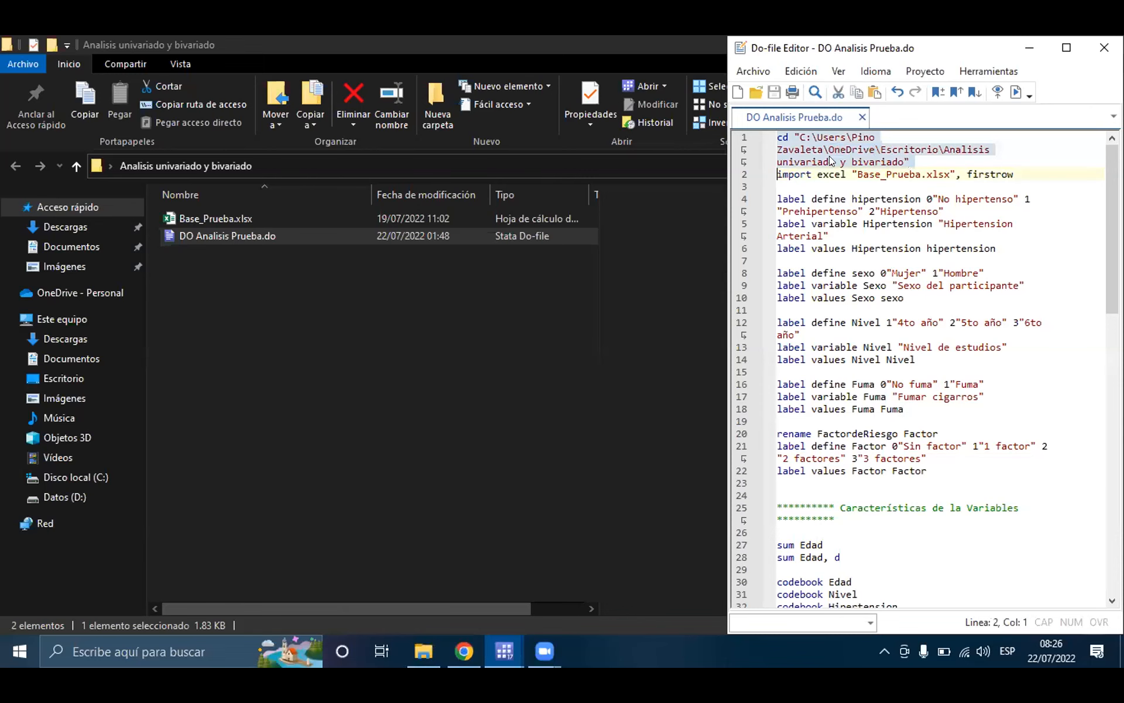
click(487, 646)
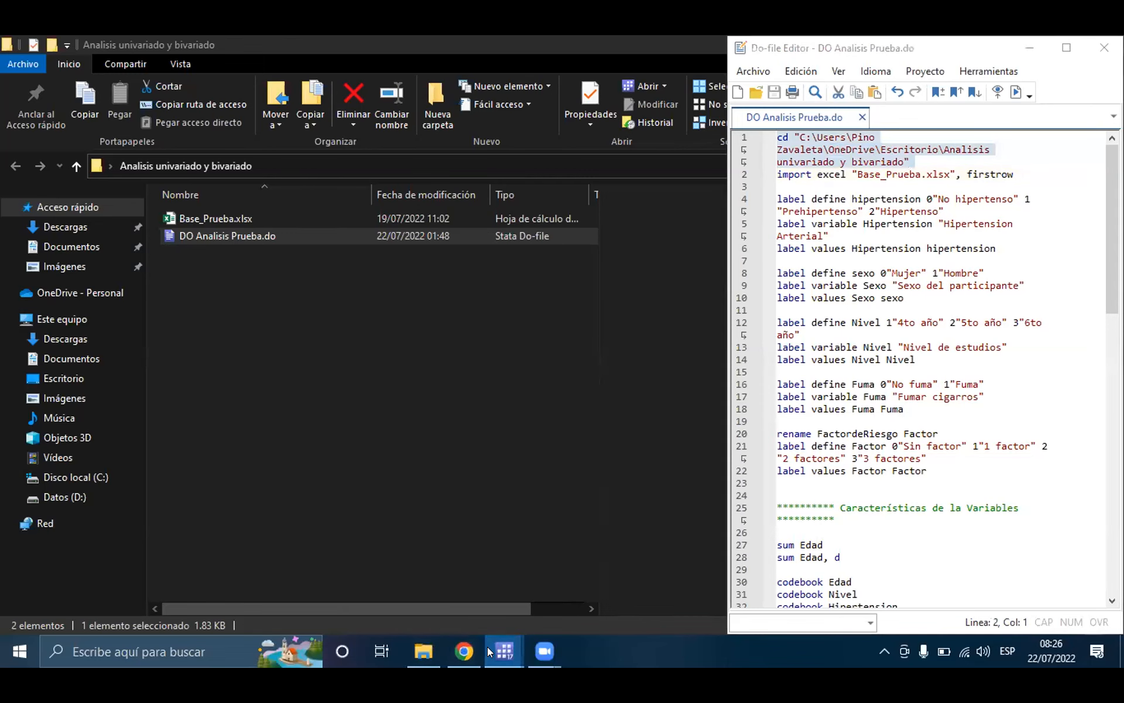
click(457, 585)
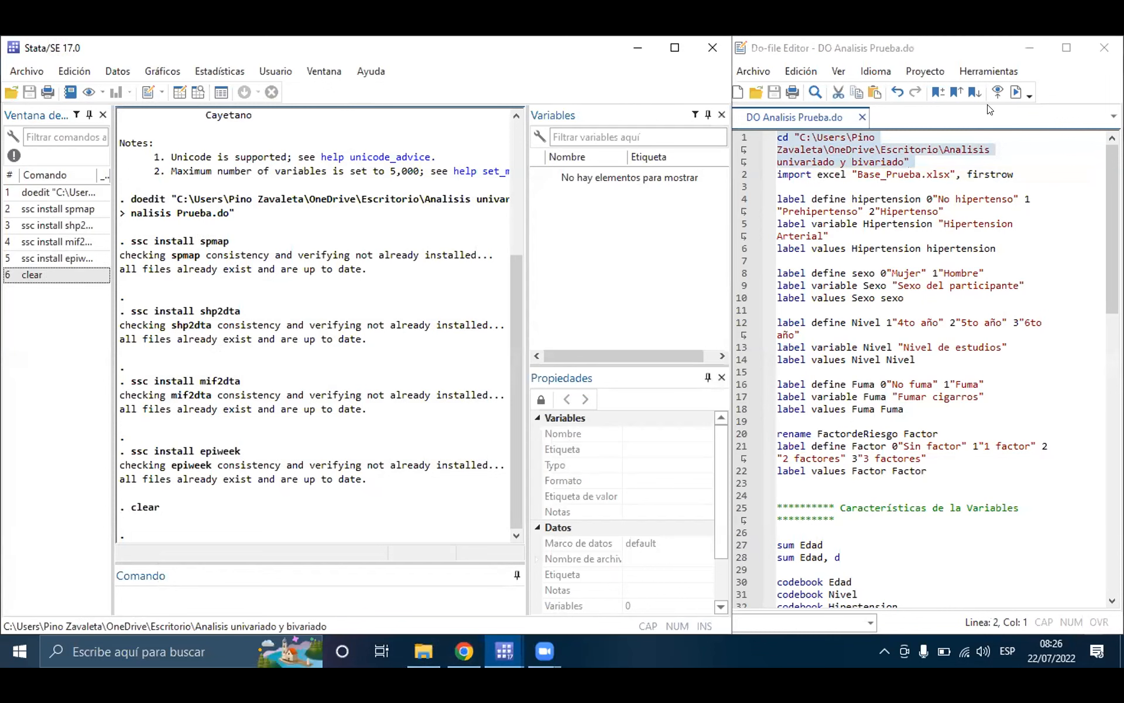
click(1017, 92)
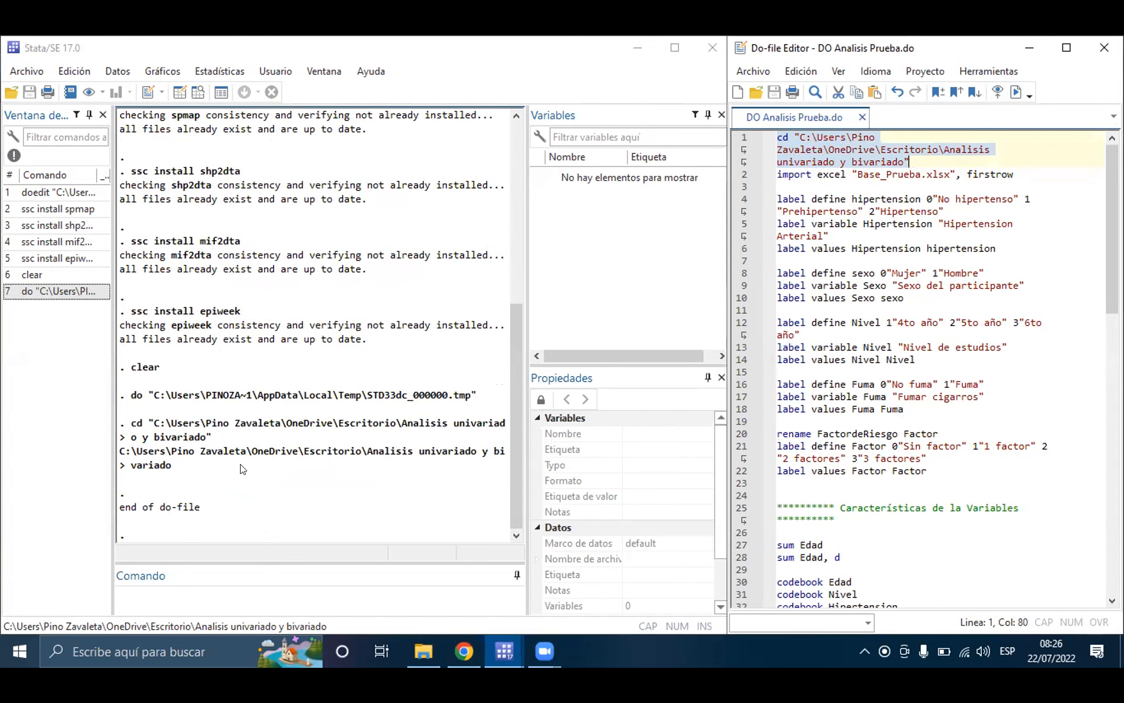
Step: Clear the data in memory with the clear command and run only the line 2 command that imports Base_Prueba.xlsx with firstrow
click(319, 110)
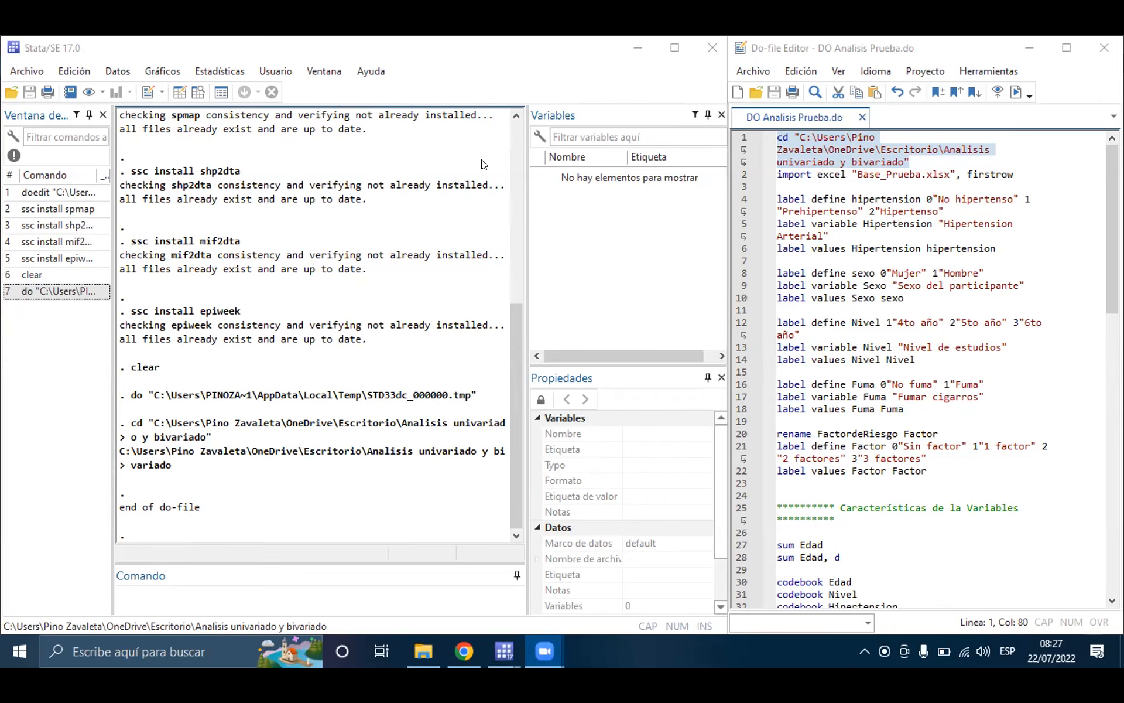
click(920, 159)
drag(775, 175, 927, 176)
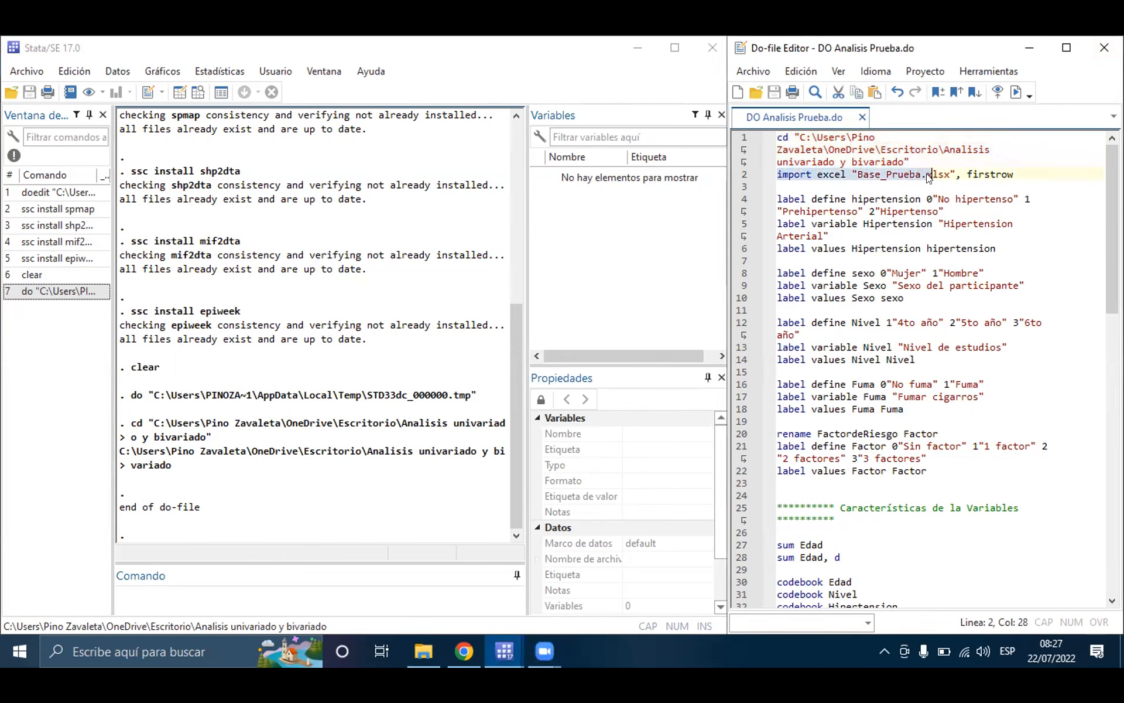
click(885, 174)
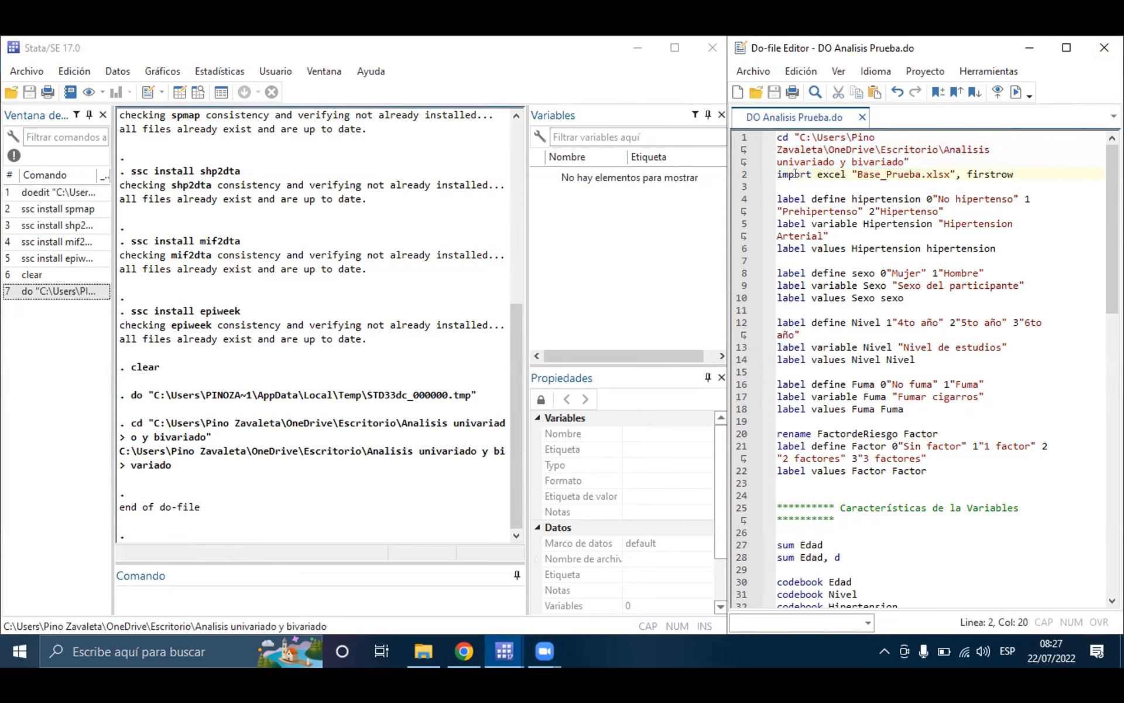
drag(776, 174, 1014, 174)
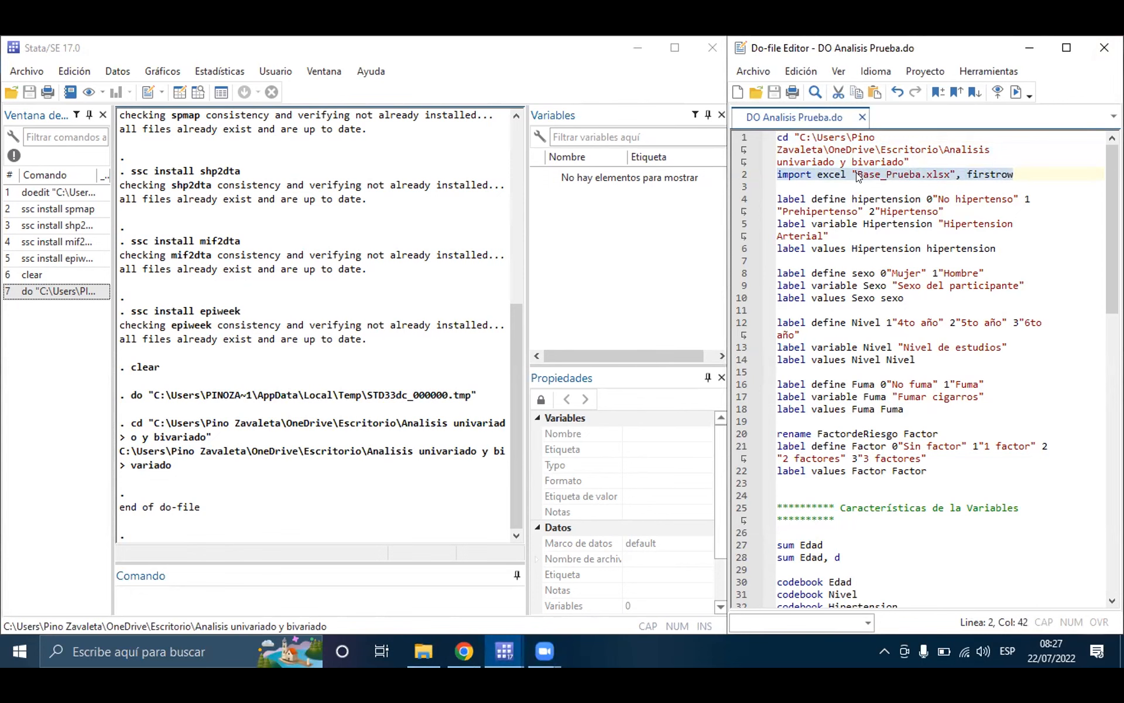
click(287, 594)
text(clrea)
key(BackSpace)
key(BackSpace)
key(BackSpace)
key(BackSpace)
key(BackSpace)
text(clre)
key(BackSpace)
key(BackSpace)
text(ear)
key(Return)
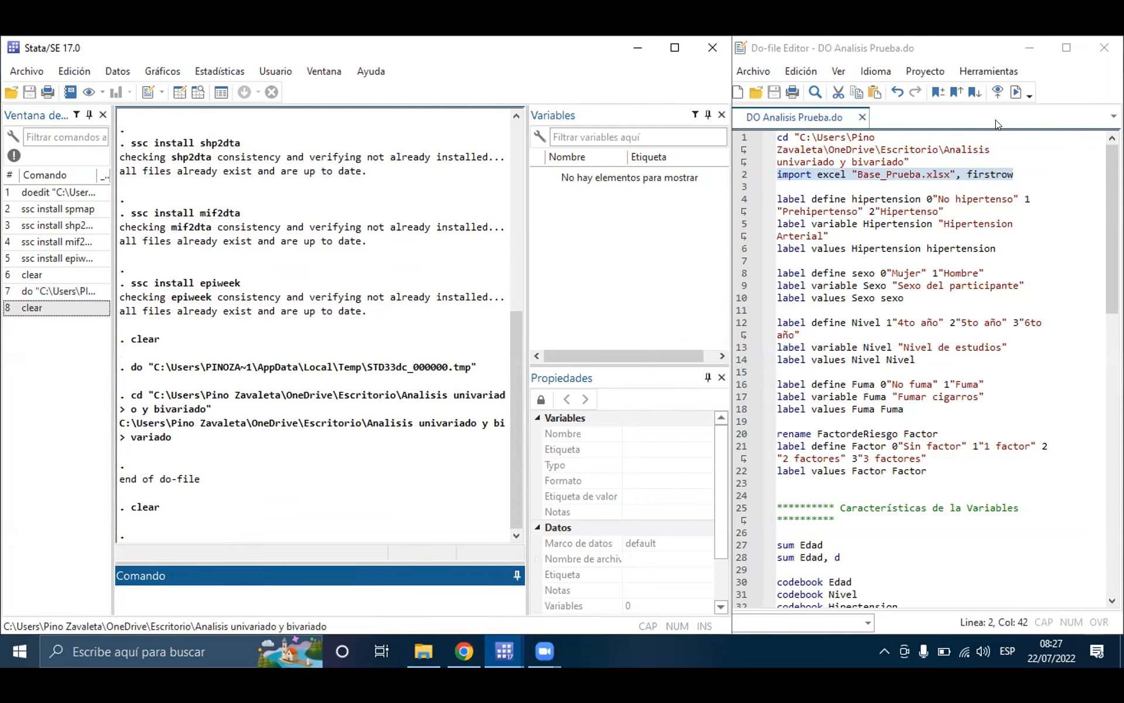
click(1016, 92)
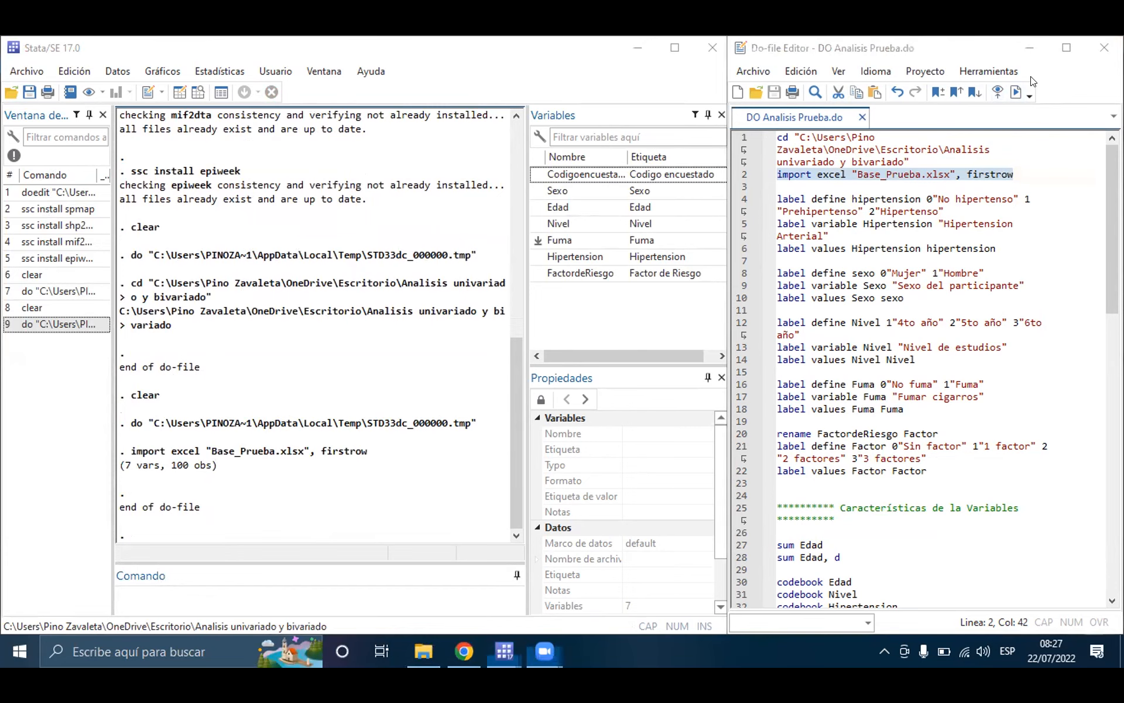
Step: Close the Do-file Editor and Stata, and reopen DO Analisis Prueba.do directly from the Analisis univariado y bivariado folder
click(1101, 50)
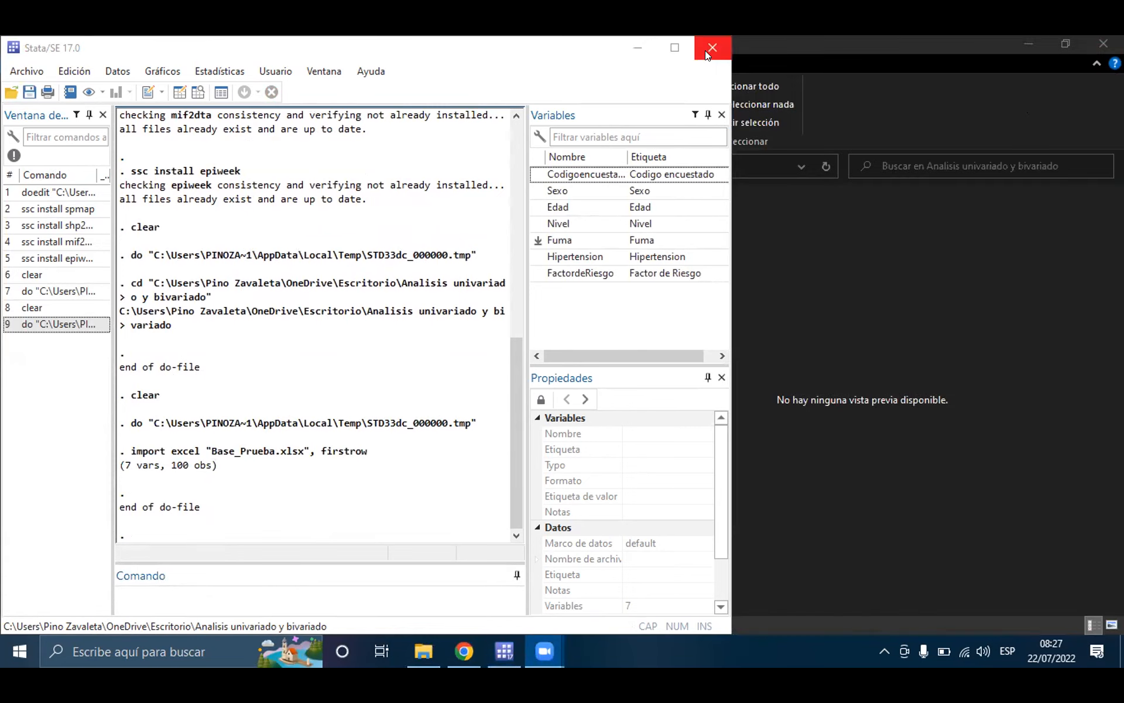
click(707, 48)
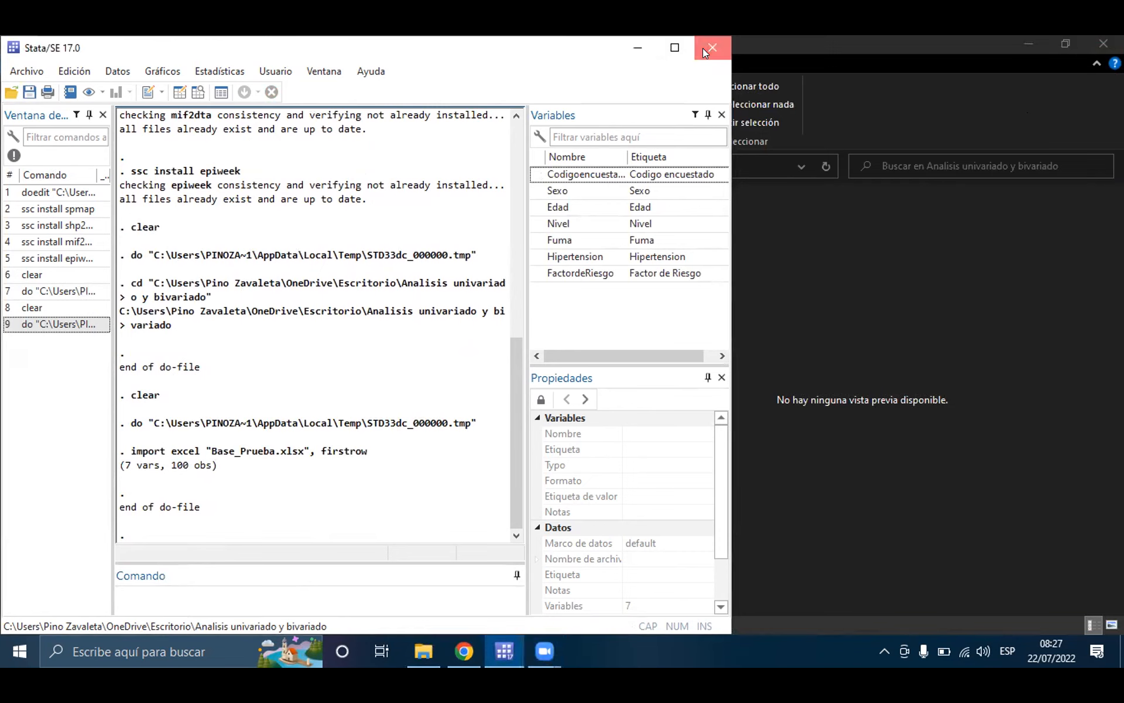
click(363, 352)
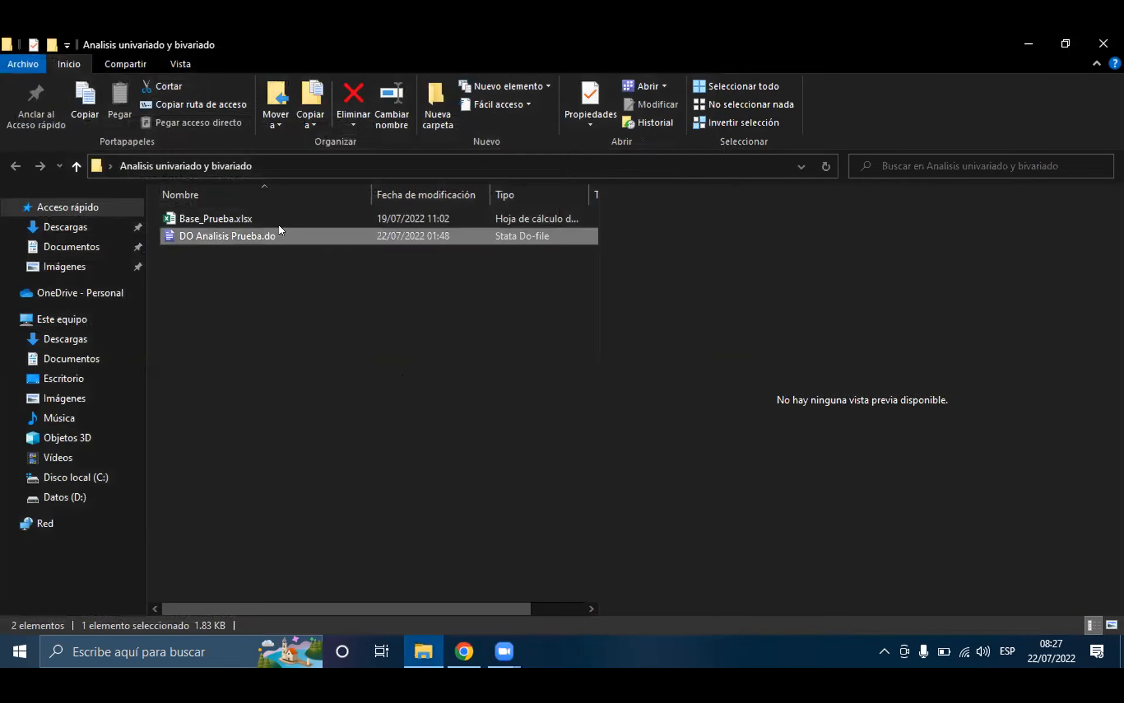
double_click(282, 233)
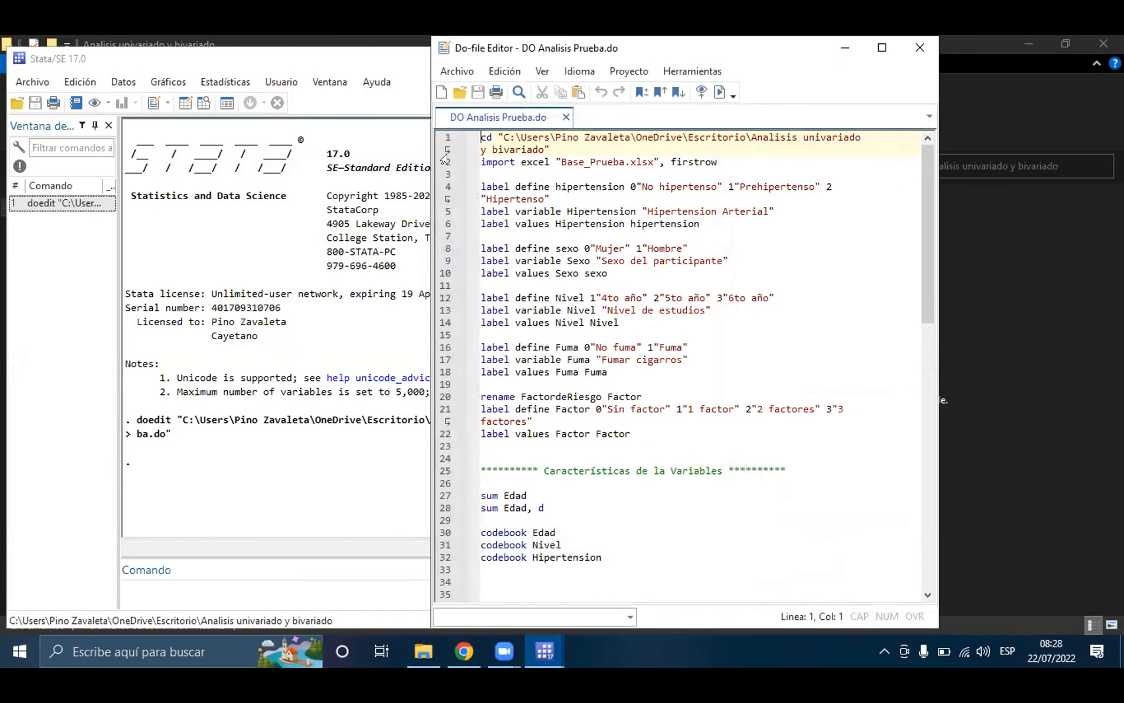
Step: Run only the line 2 import excel command without the cd line and bring the main Stata window to the front
triple_click(511, 164)
key(ctrl+c)
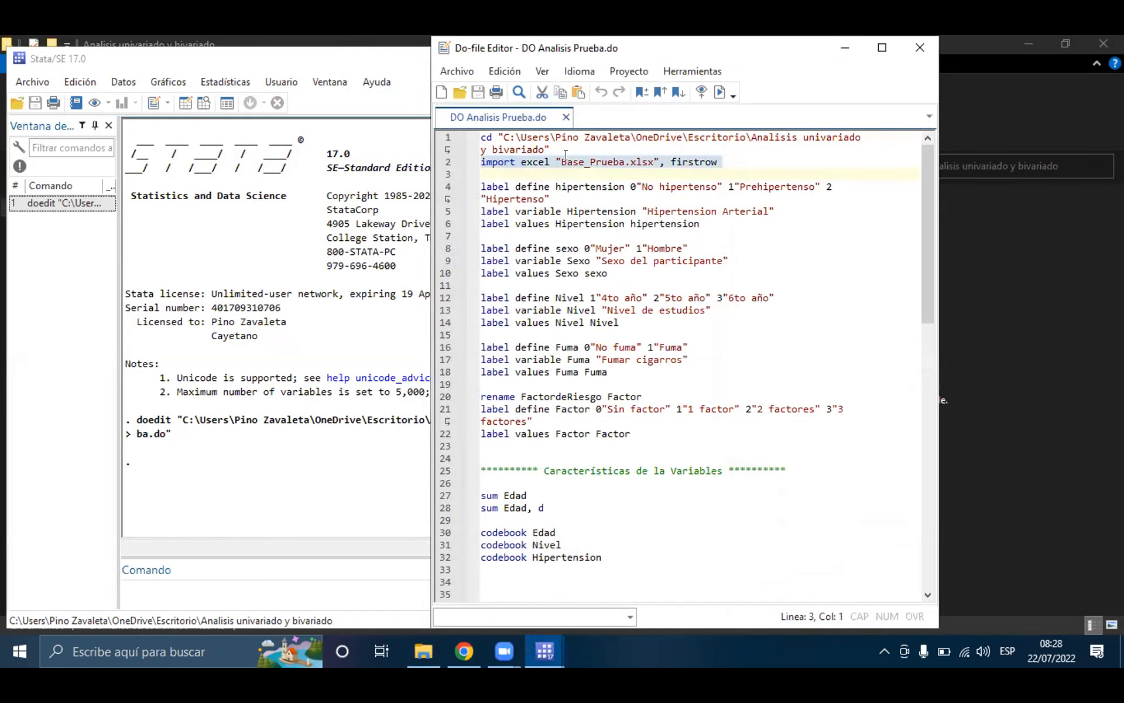
key(ctrl+d)
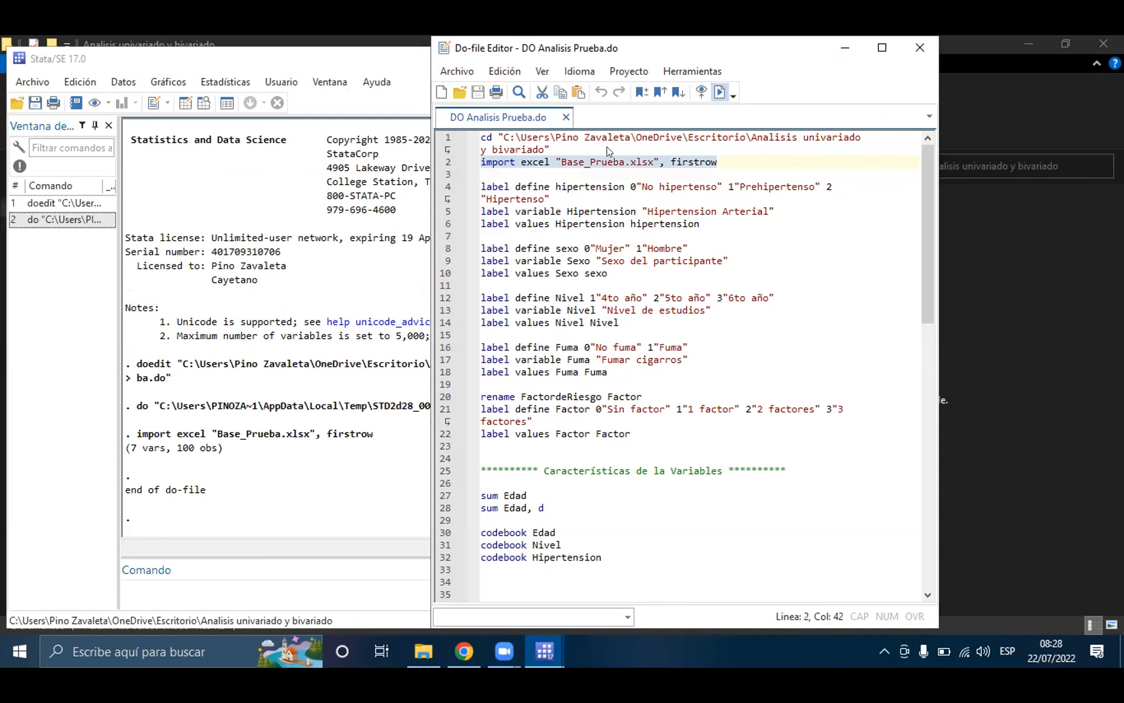
click(280, 58)
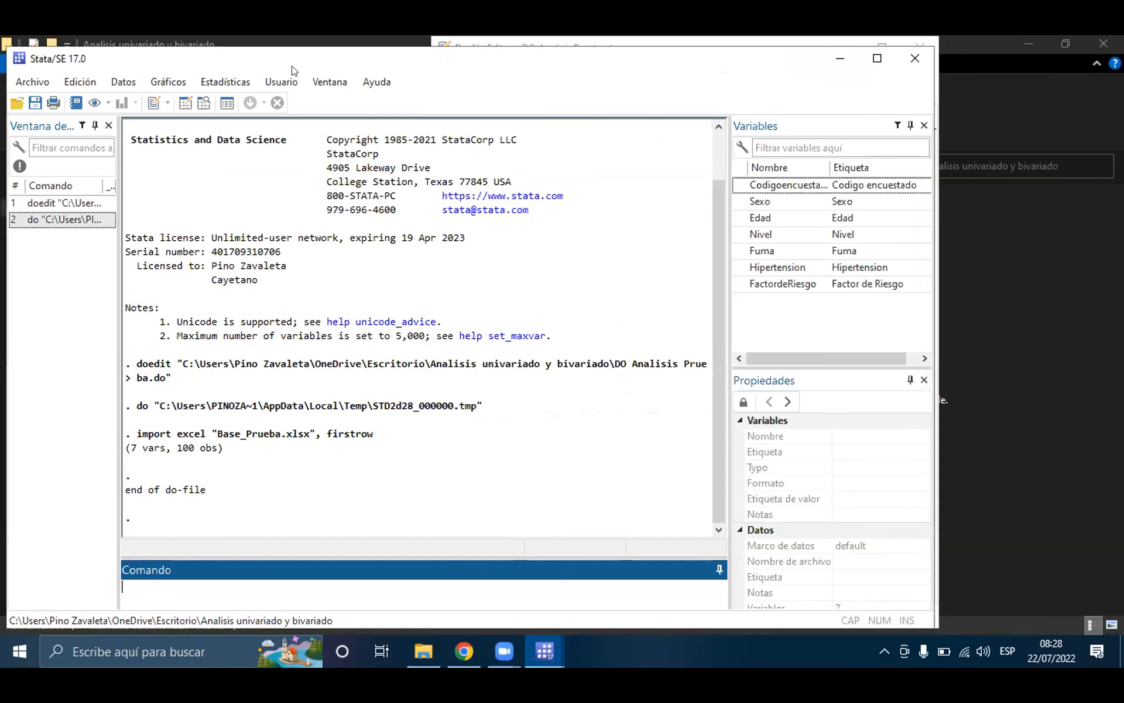
Step: Launch a second, independent instance of StataSE 17 (64-bit) without opening the do-file
key(alt+Tab)
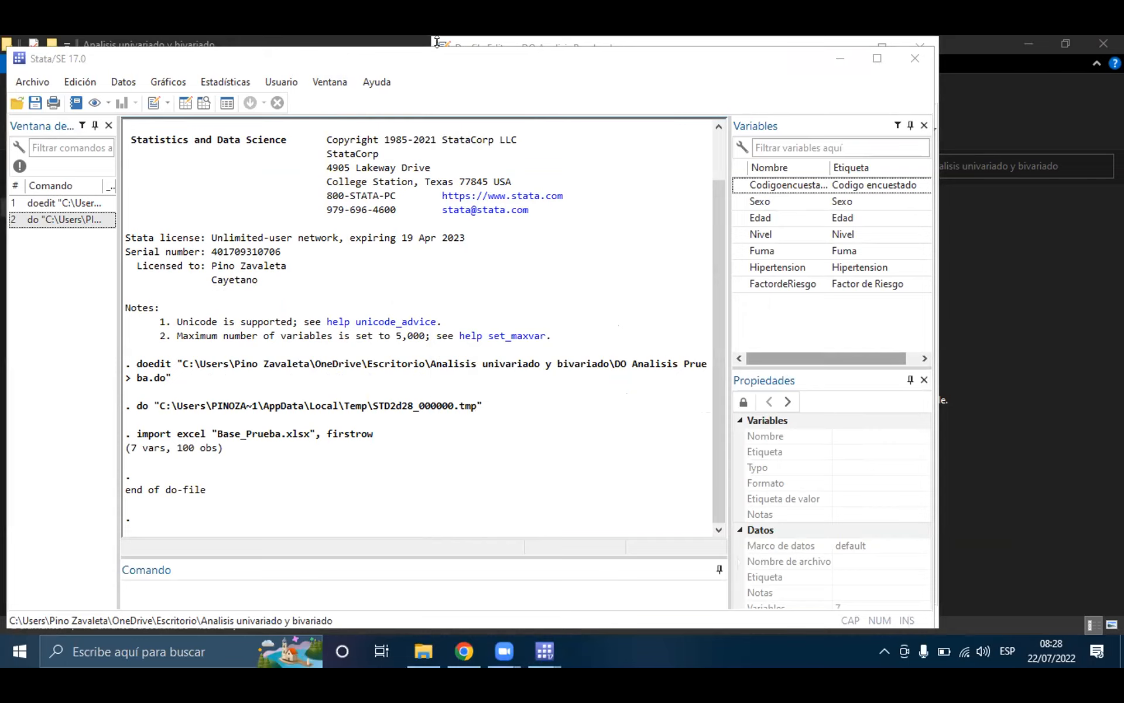
click(344, 38)
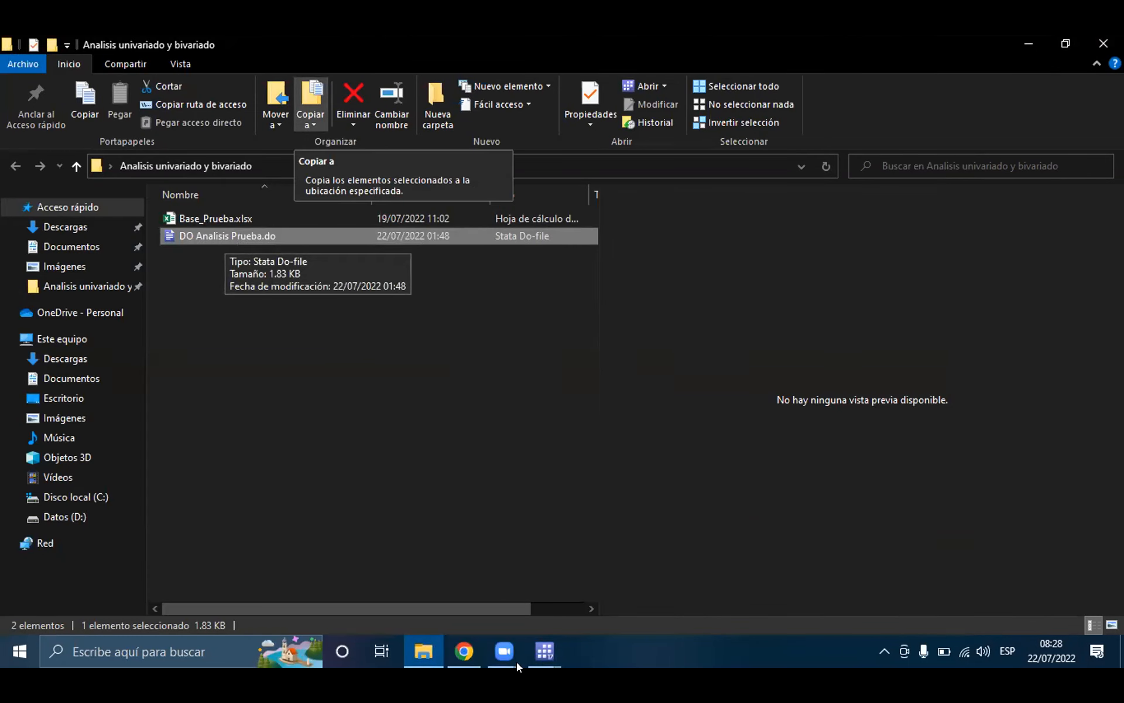
click(466, 652)
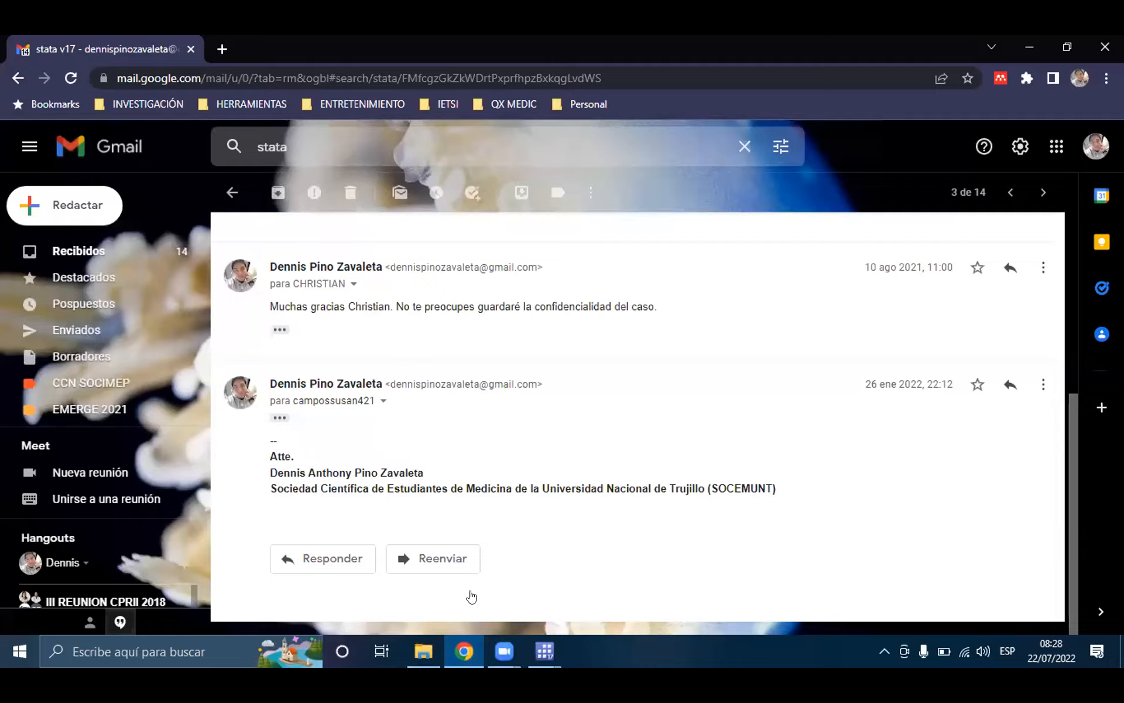
click(466, 651)
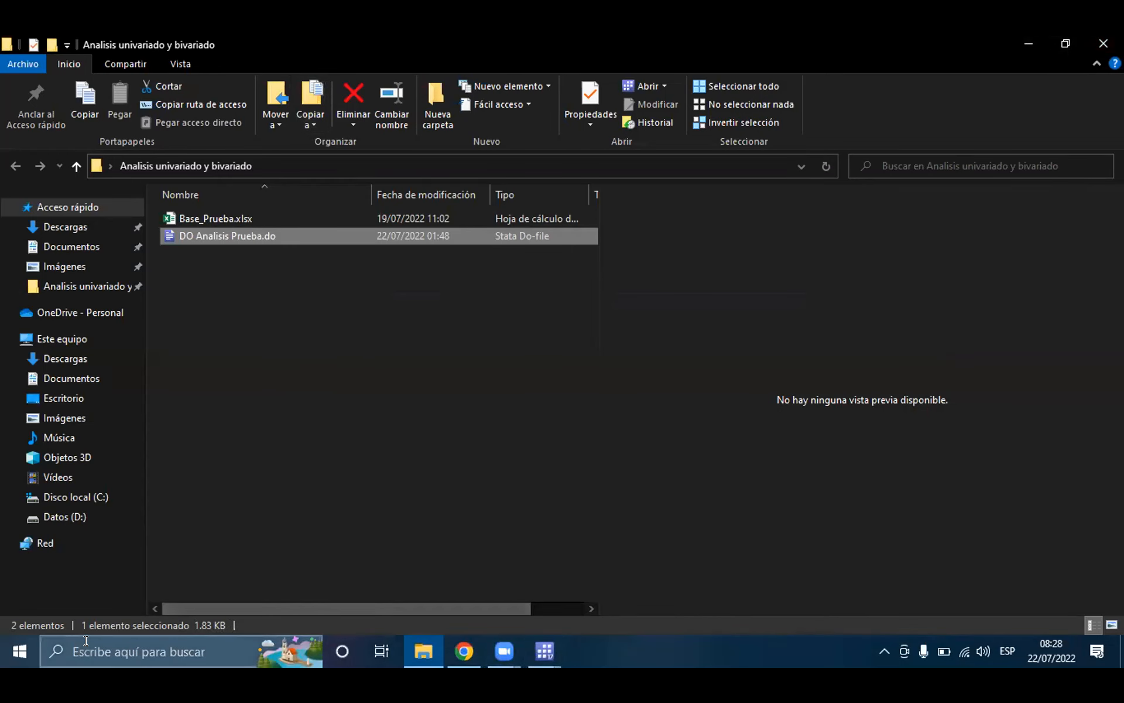
click(528, 653)
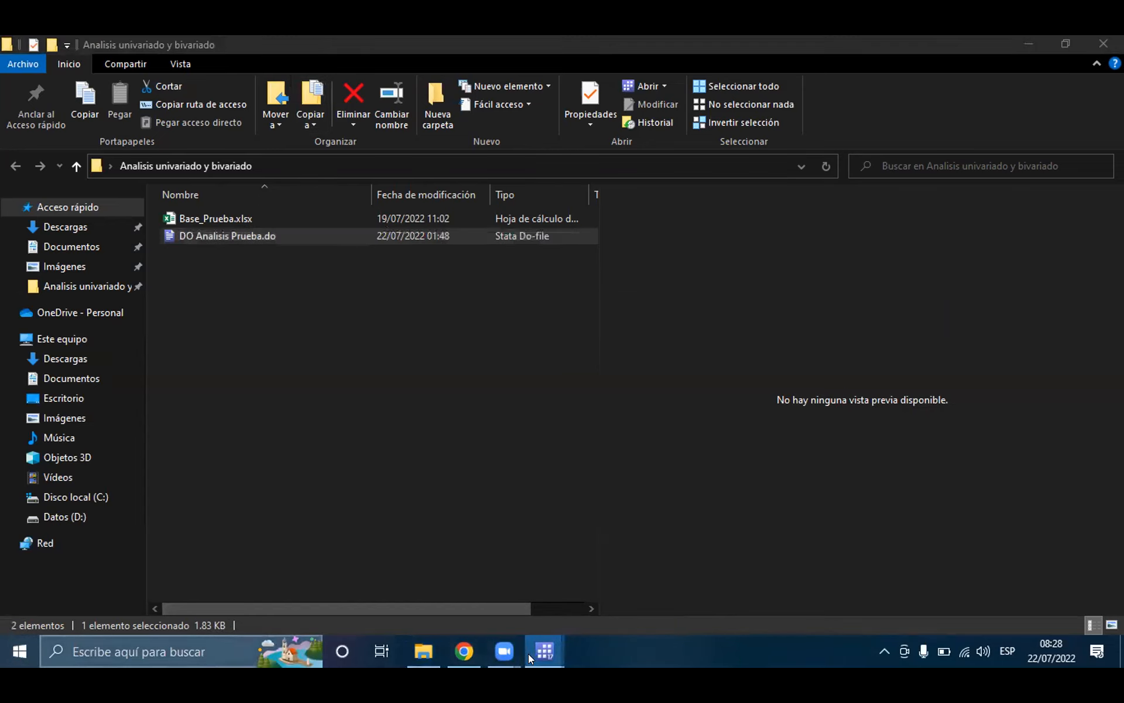
right_click(528, 653)
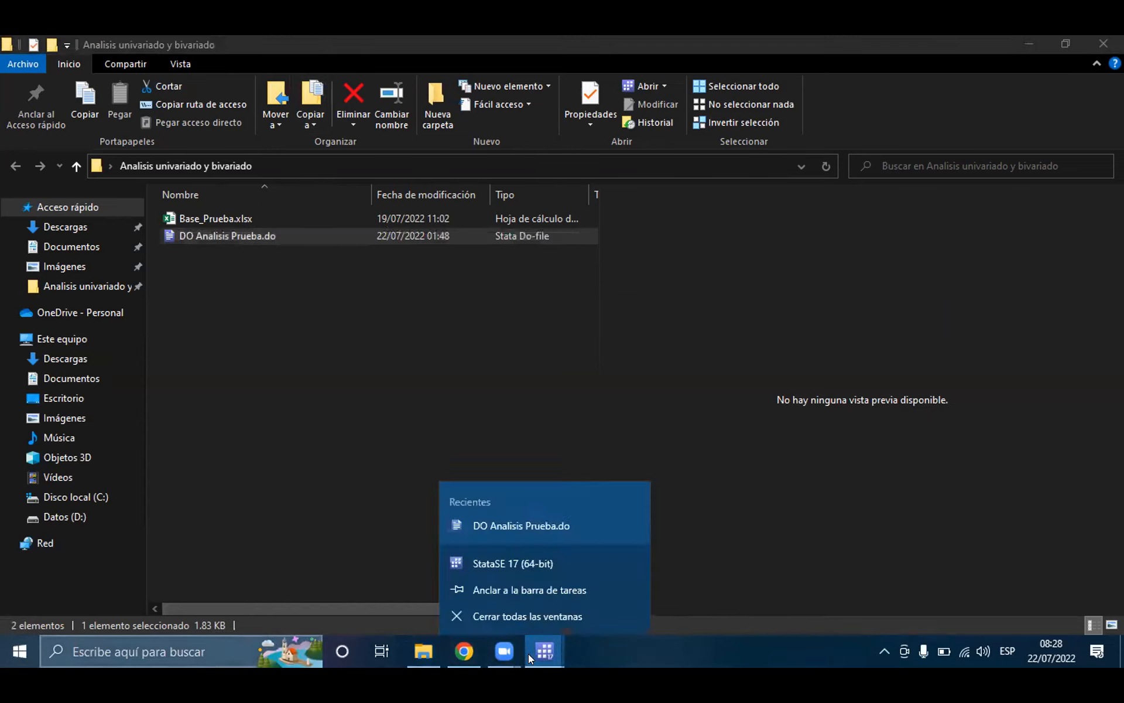
click(506, 562)
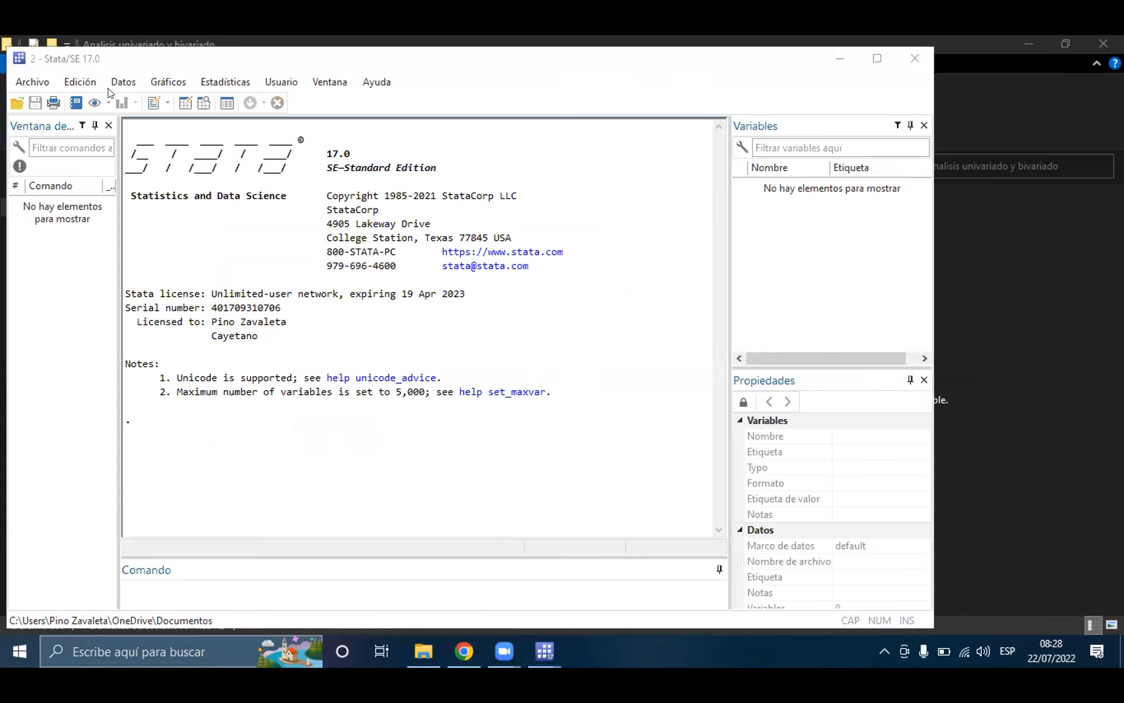
click(362, 591)
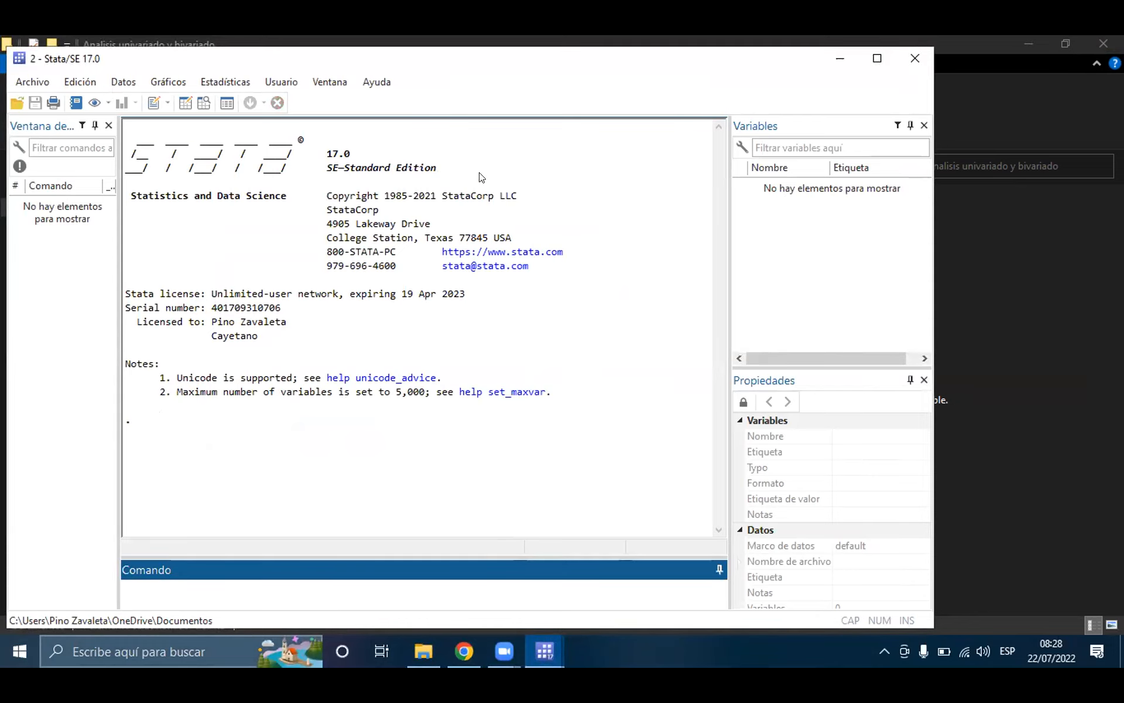
Step: Copy the line 2 import excel command from the do-file and try to run it in the second Stata instance
click(541, 642)
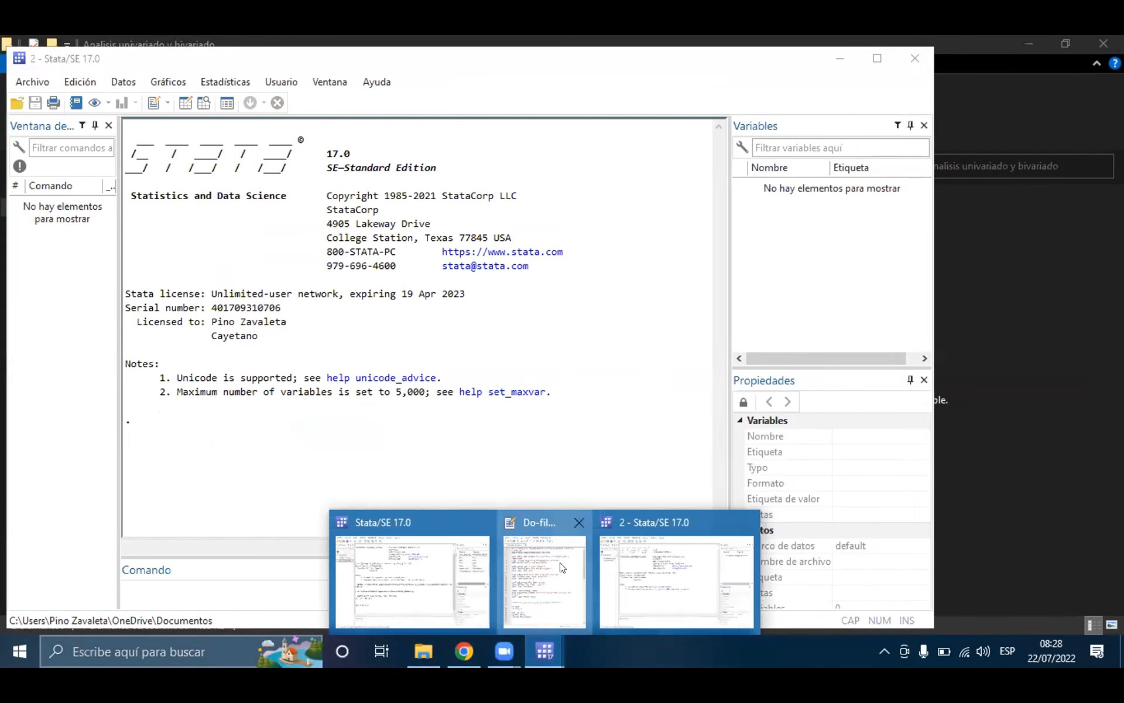
click(561, 567)
right_click(610, 162)
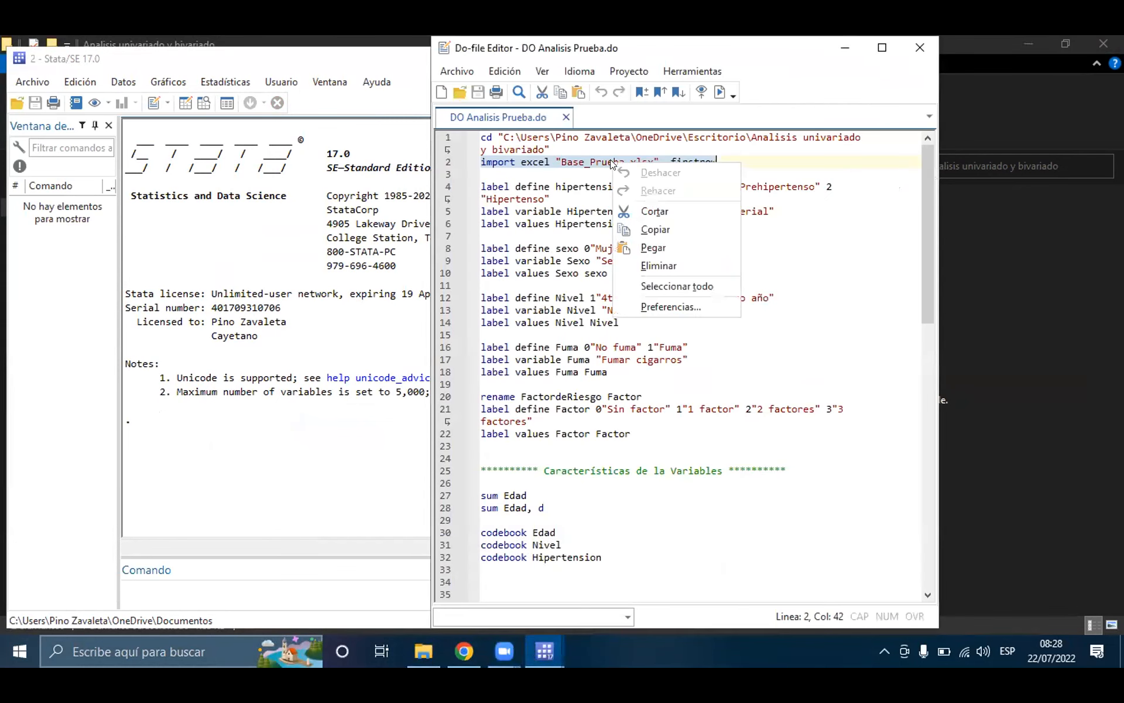
click(644, 229)
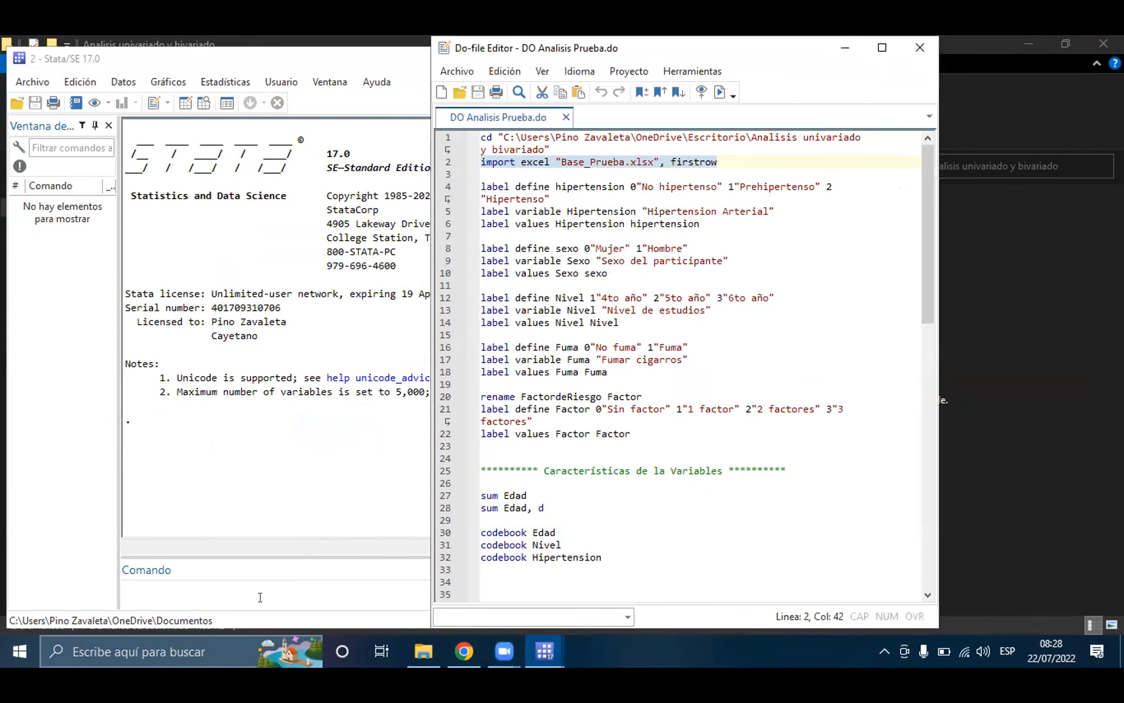
click(260, 597)
key(ctrl+v)
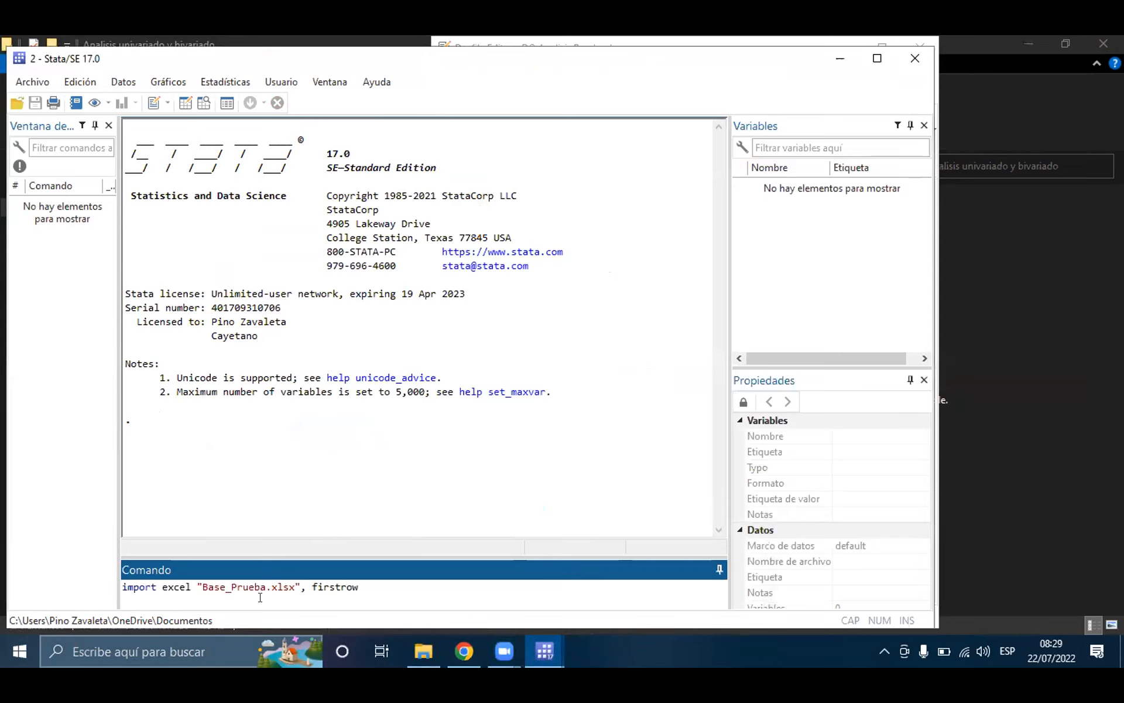
key(Return)
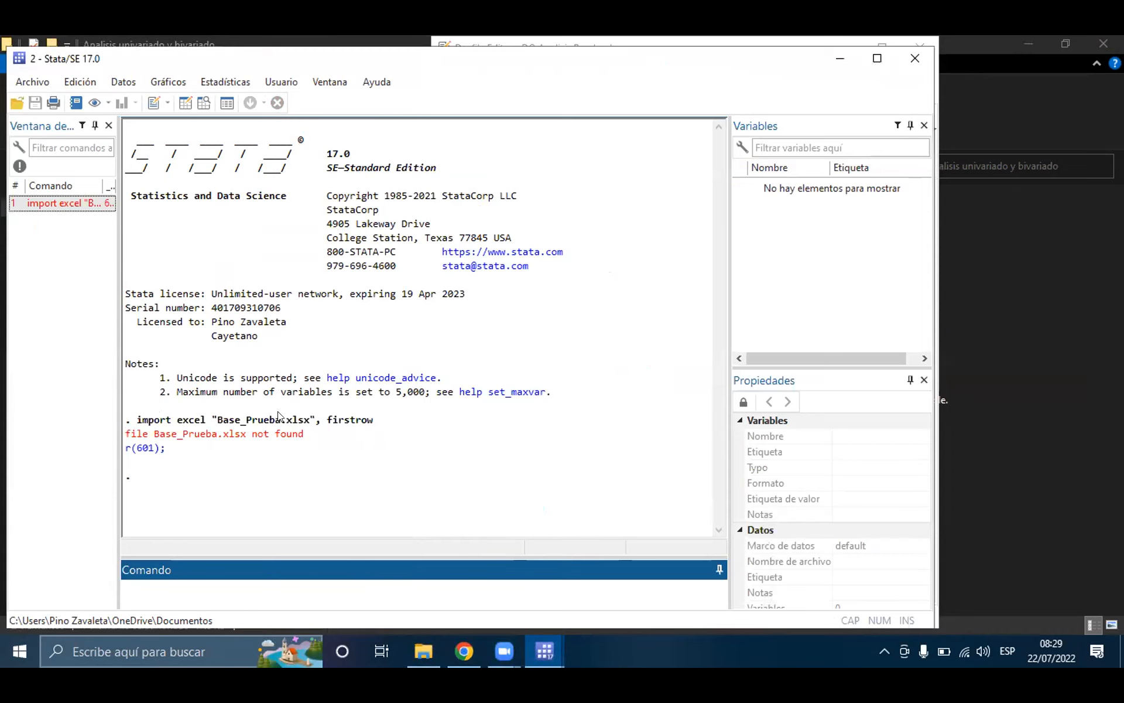
Step: Review the import error in the second Stata instance and the cd command on line 1 of DO Analisis Prueba.do
drag(310, 433, 122, 434)
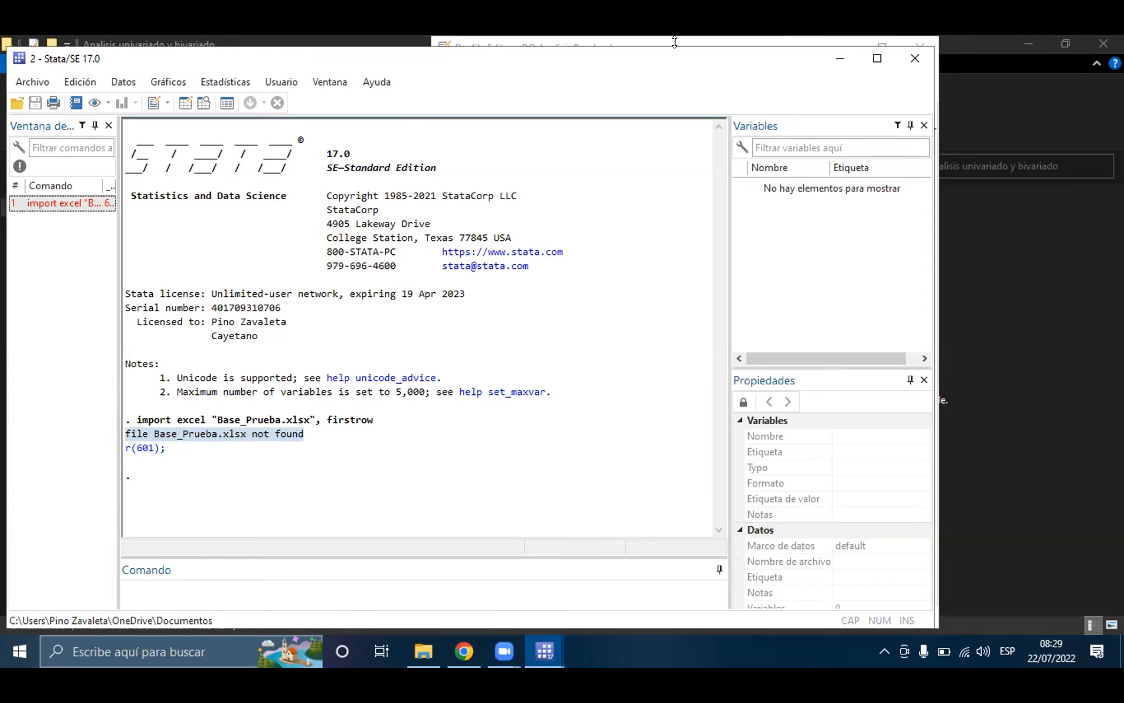
click(315, 36)
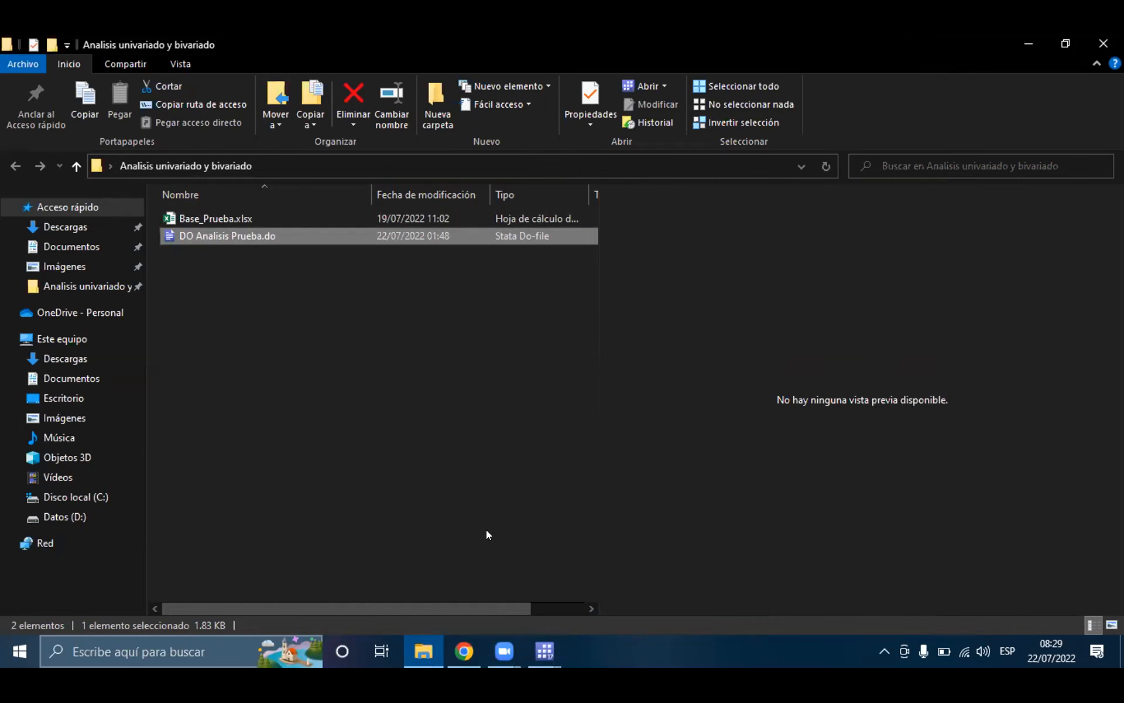
click(554, 655)
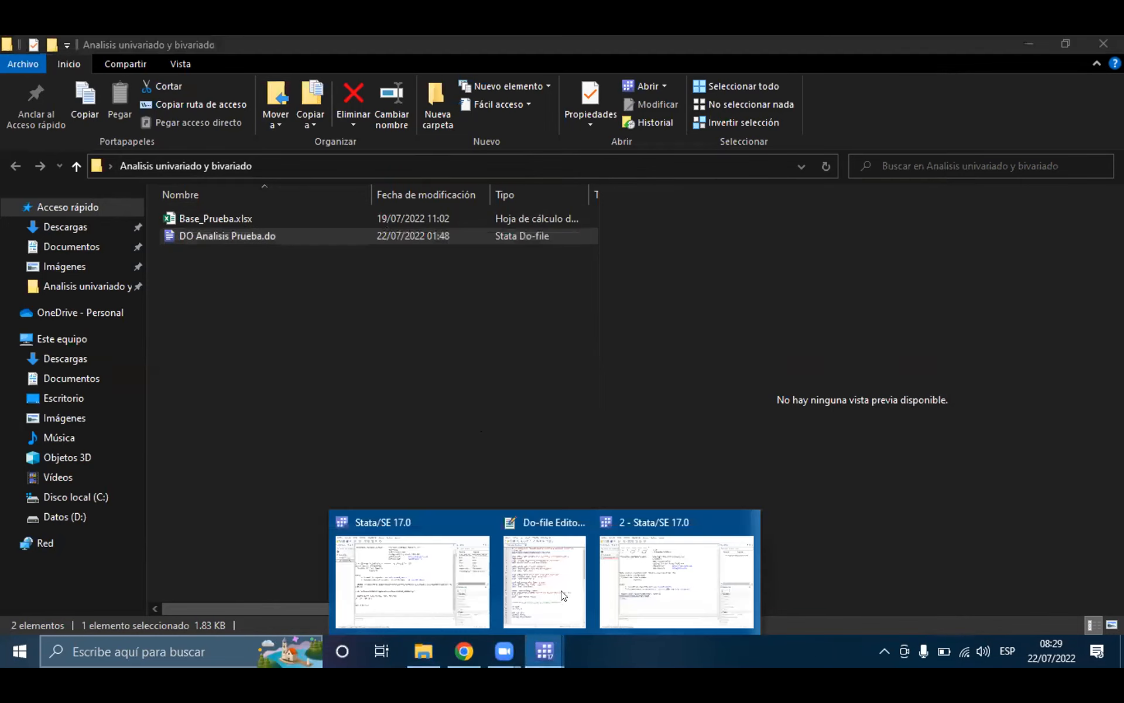
click(561, 586)
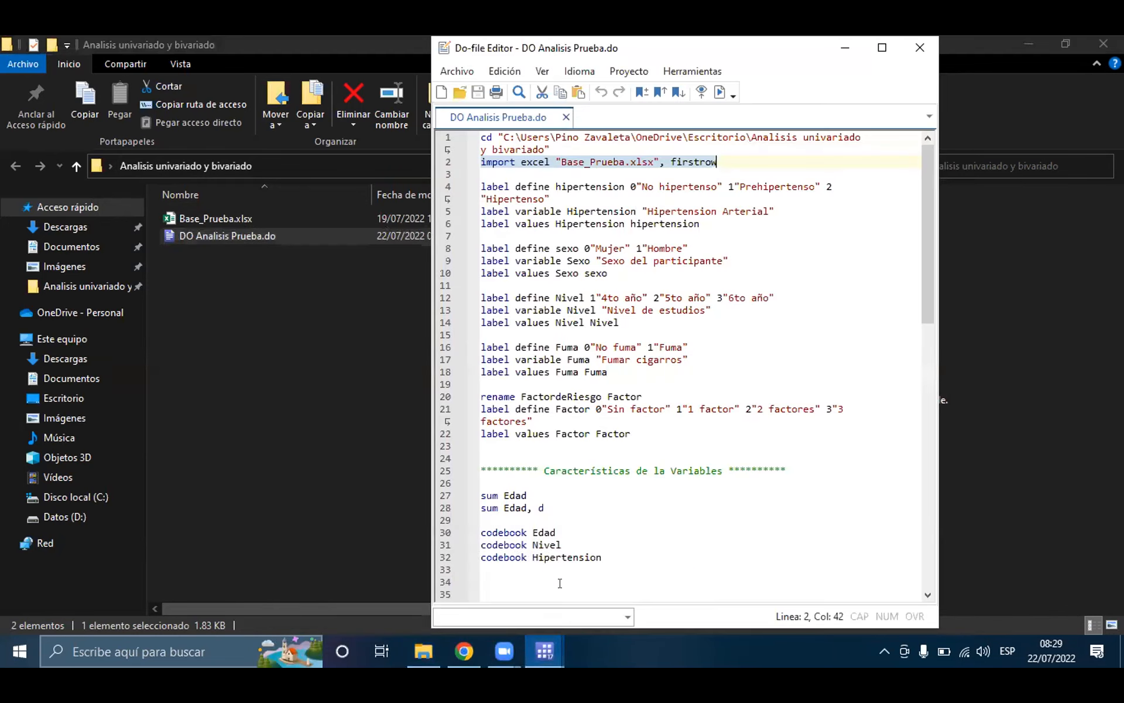
click(631, 147)
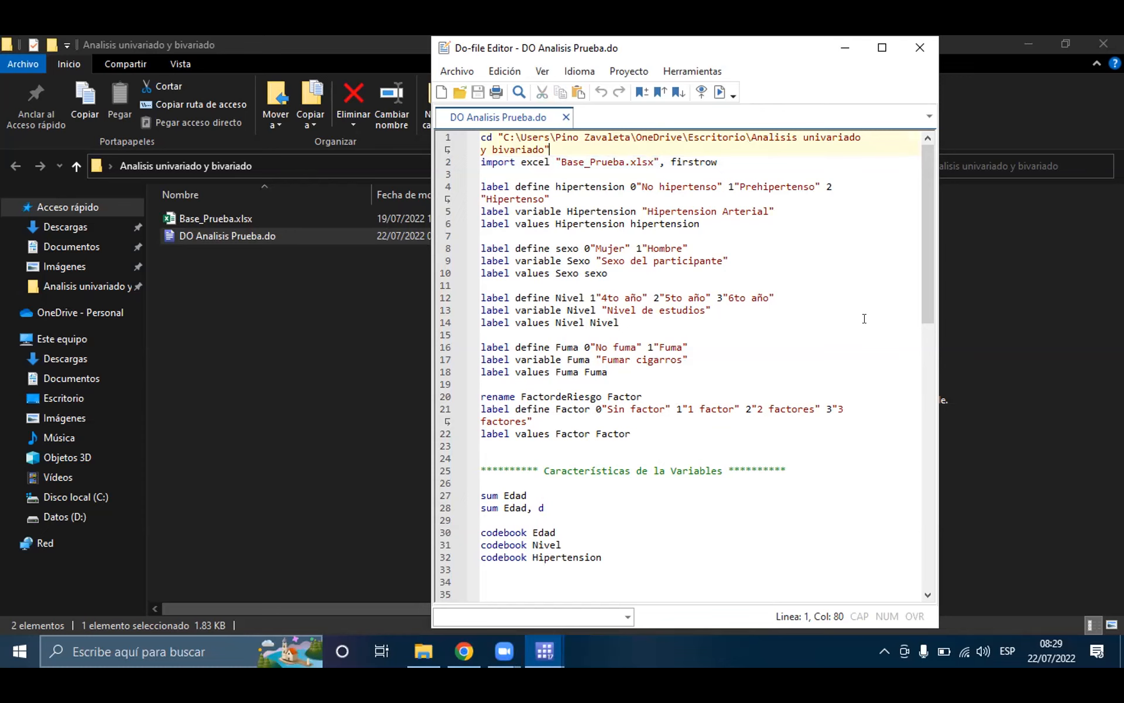
Step: Return to the second Stata instance and close it, keeping the original instance and the Do-file Editor open
mouse_move(530, 646)
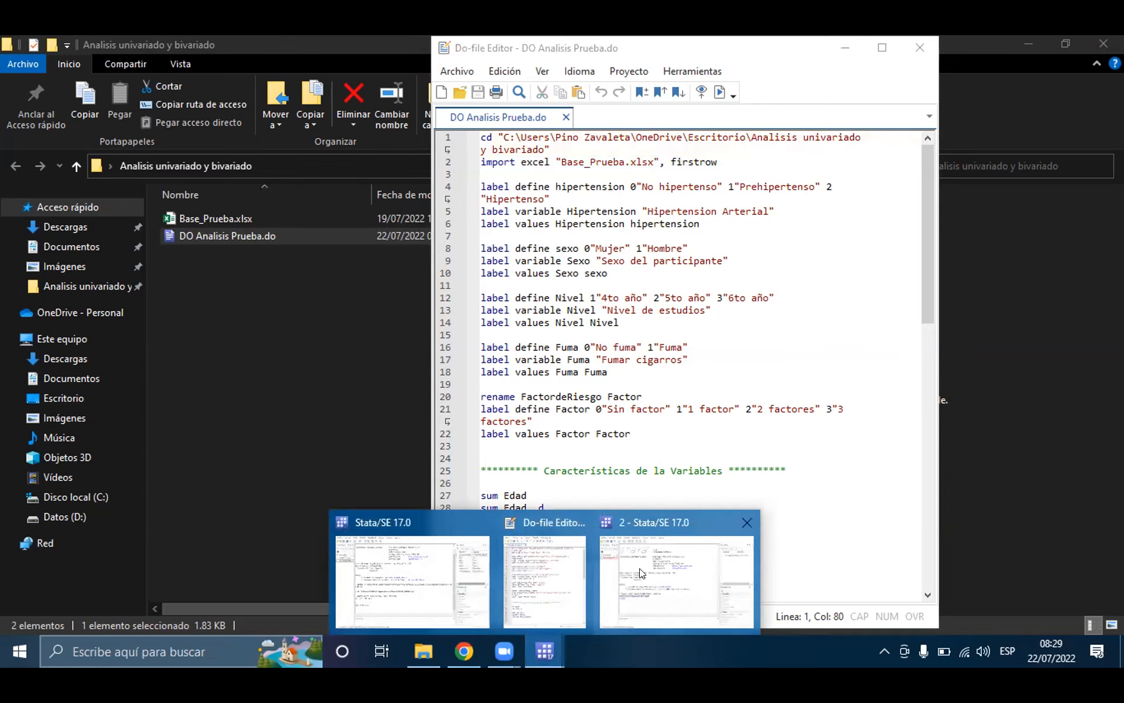
click(644, 565)
click(200, 486)
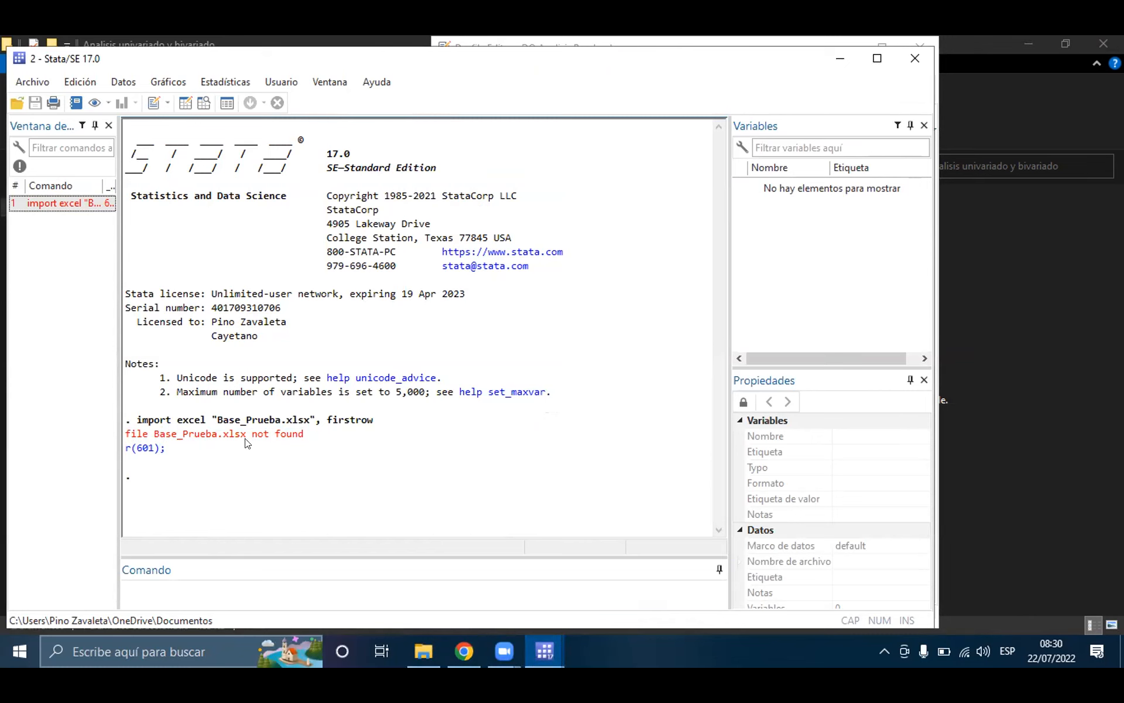
click(915, 55)
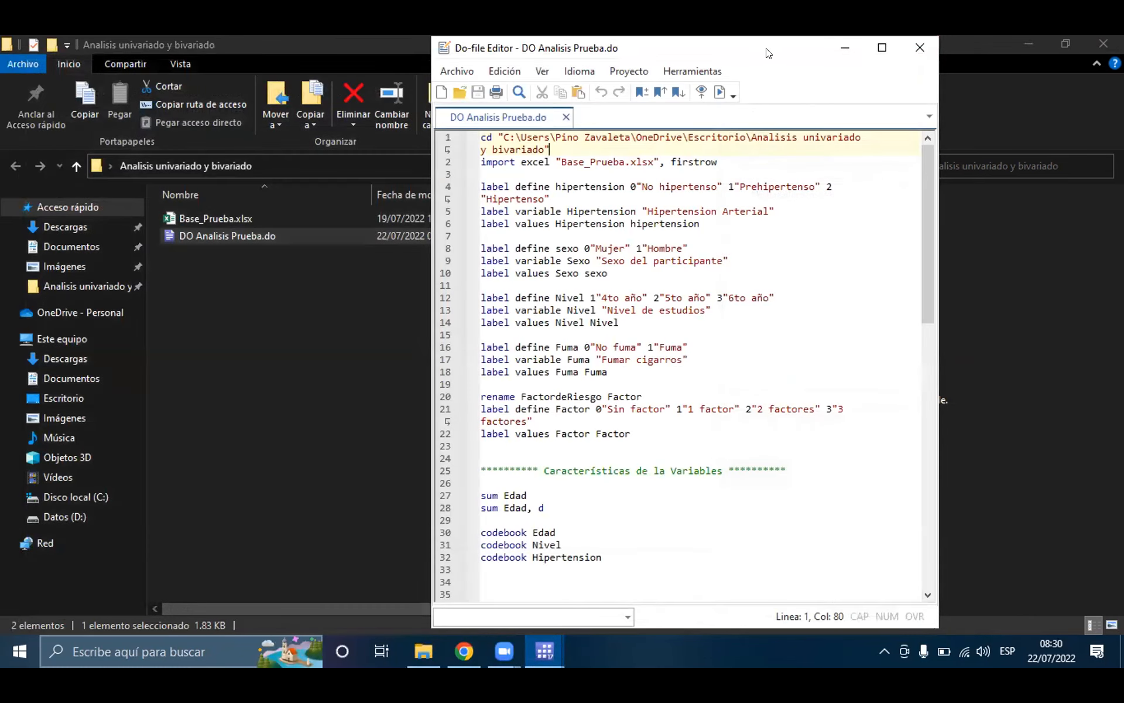
Step: Arrange the main Stata window and the Do-file Editor side by side, giving Stata the wider share of the screen
key(super+Right)
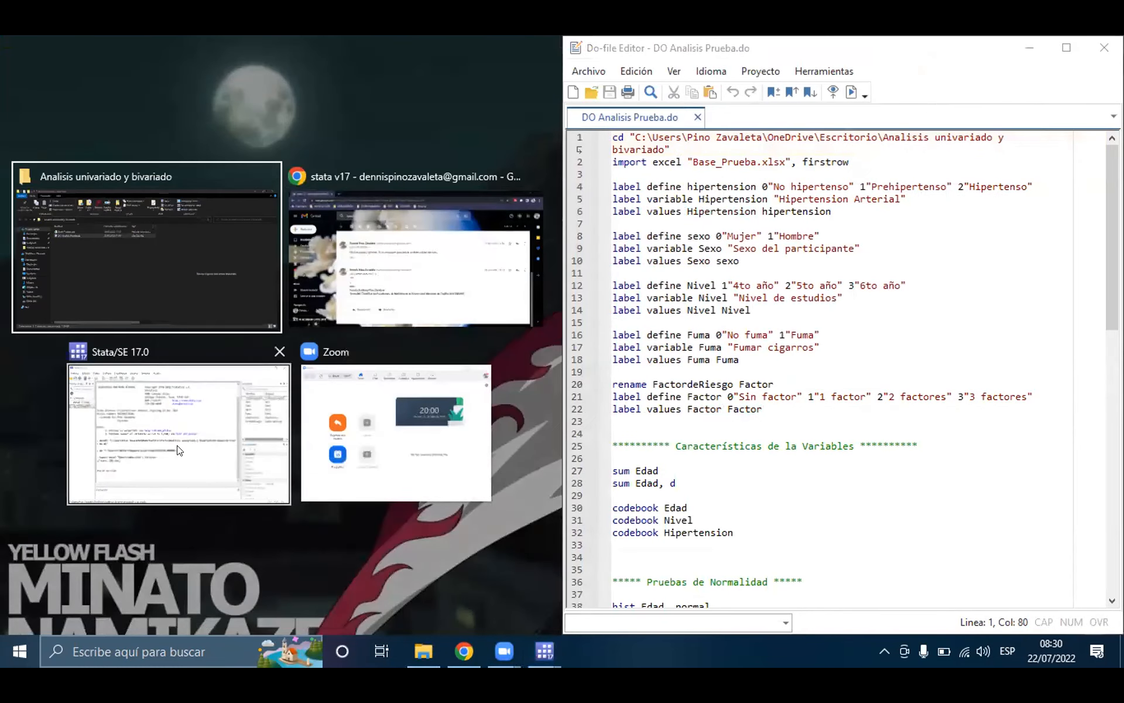
click(176, 421)
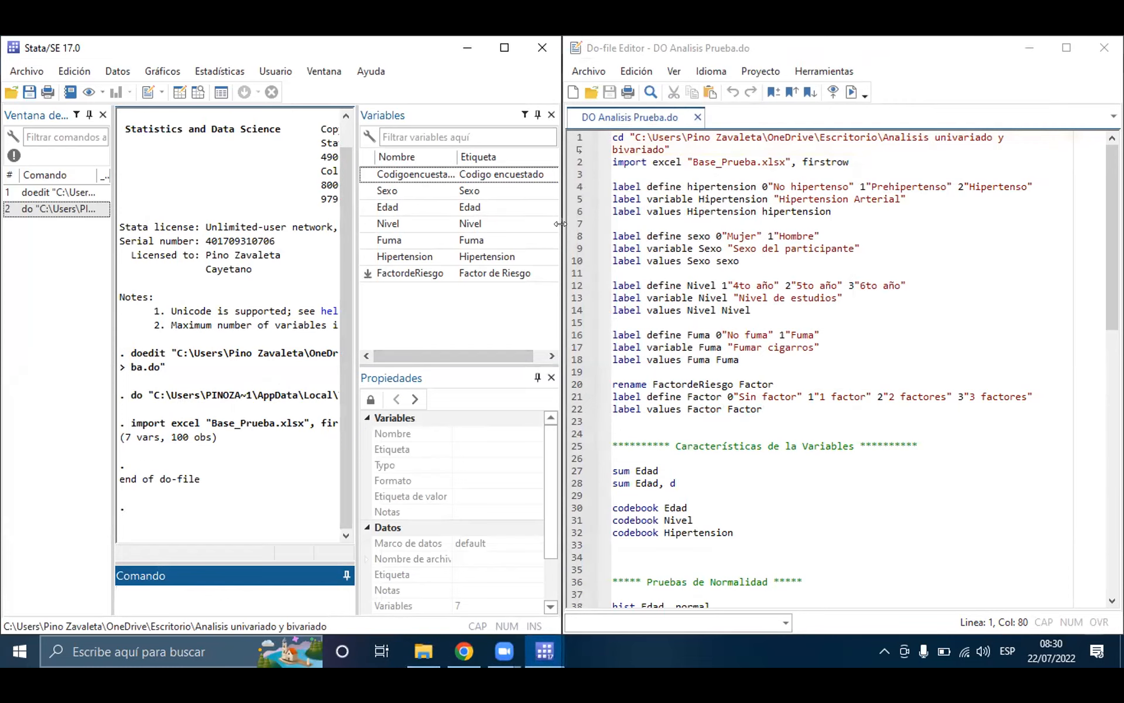
drag(560, 224, 794, 222)
click(898, 41)
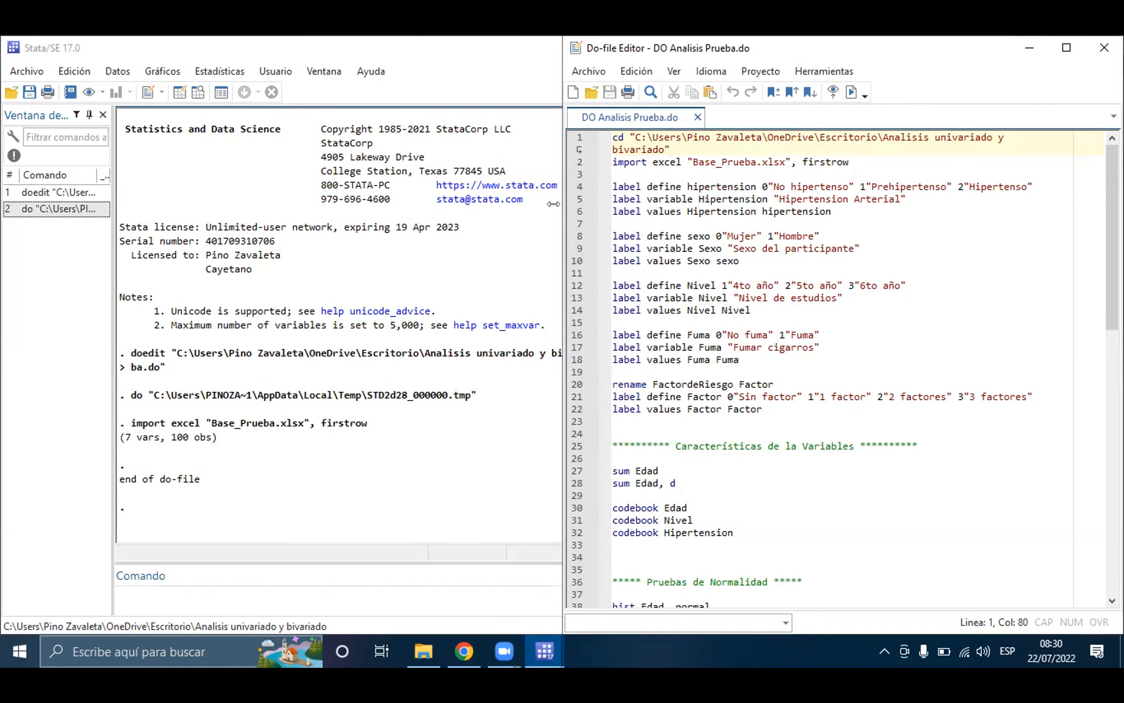
drag(553, 203, 795, 225)
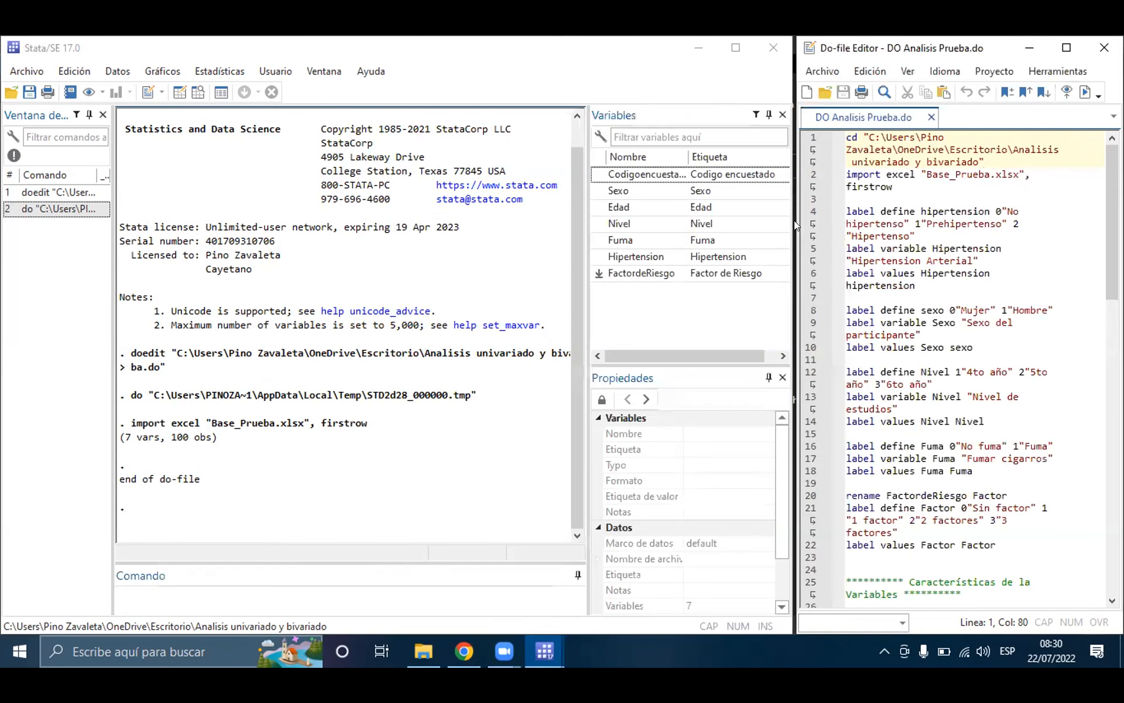
Step: Select the line 2 import excel command, open the imported dataset in the Data Editor's browse mode and look through its records
triple_click(864, 175)
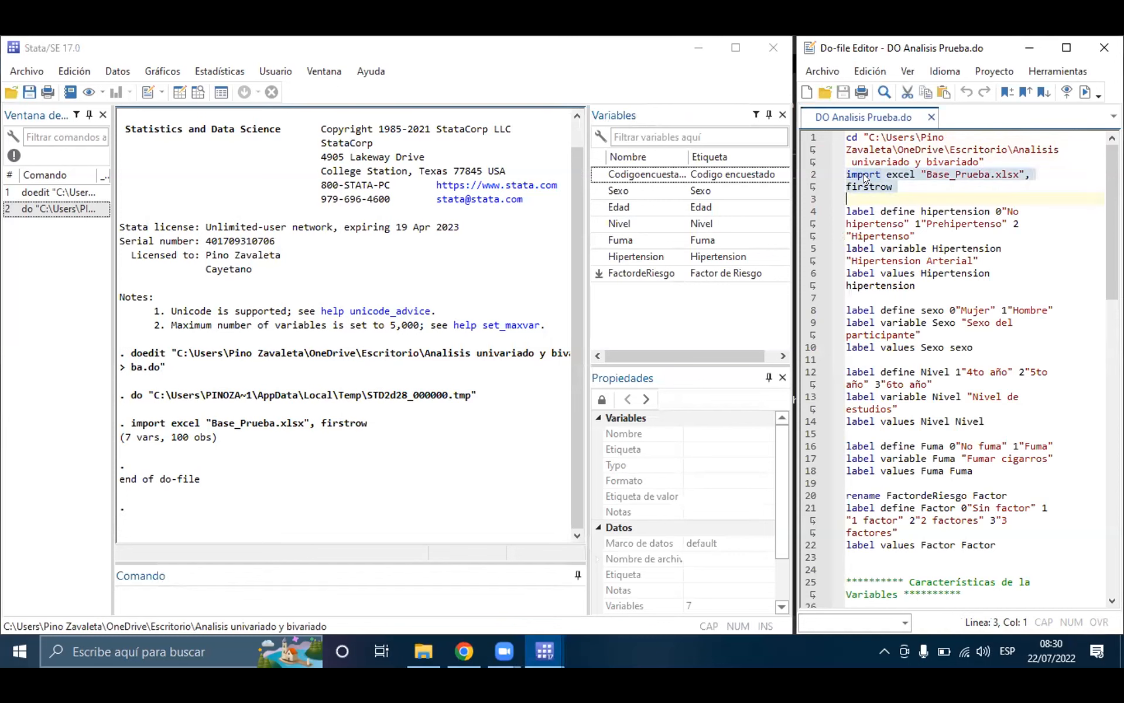
click(540, 53)
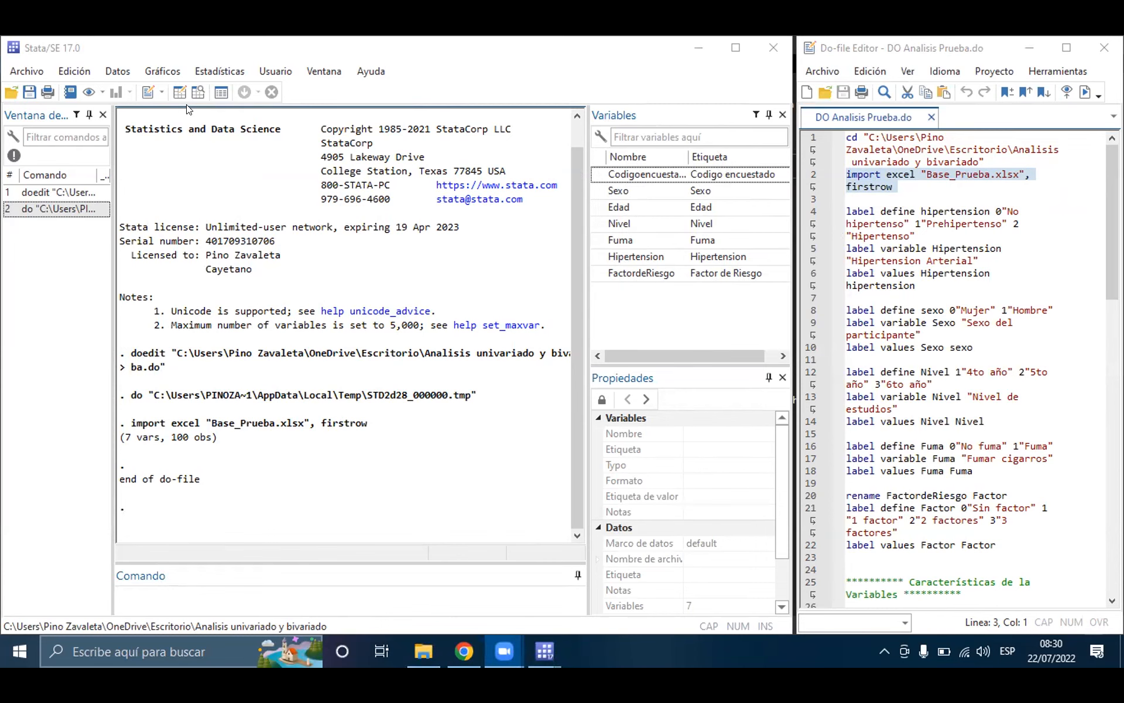
click(198, 93)
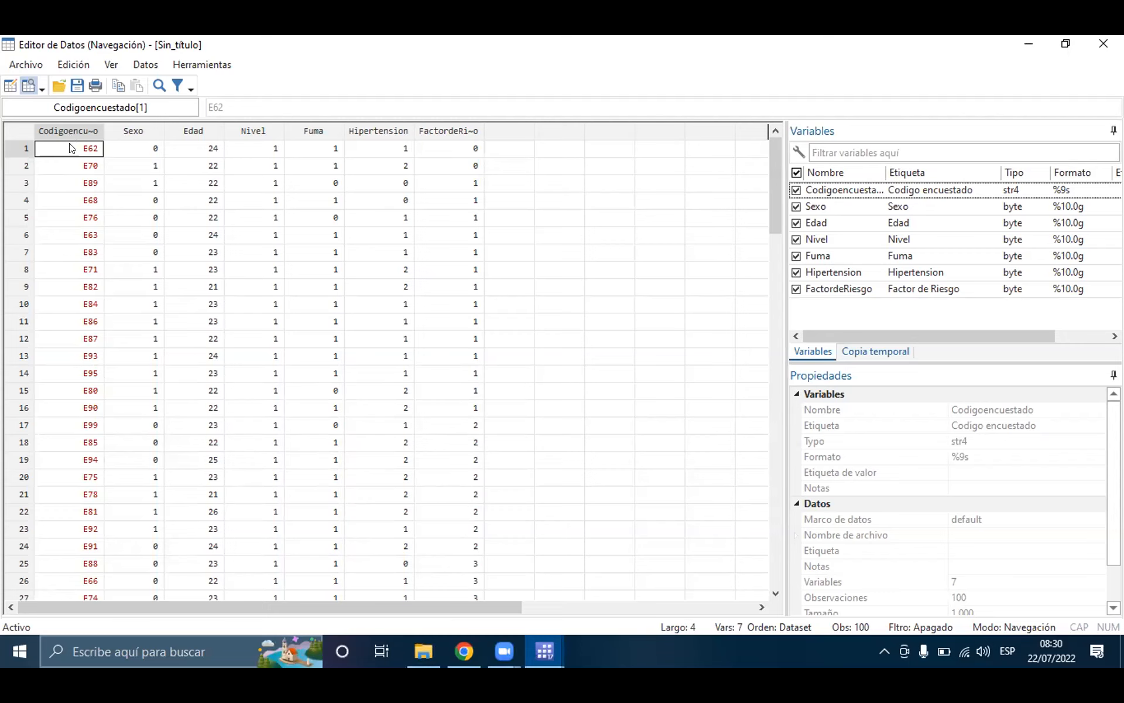
scroll(68, 237, down, 15)
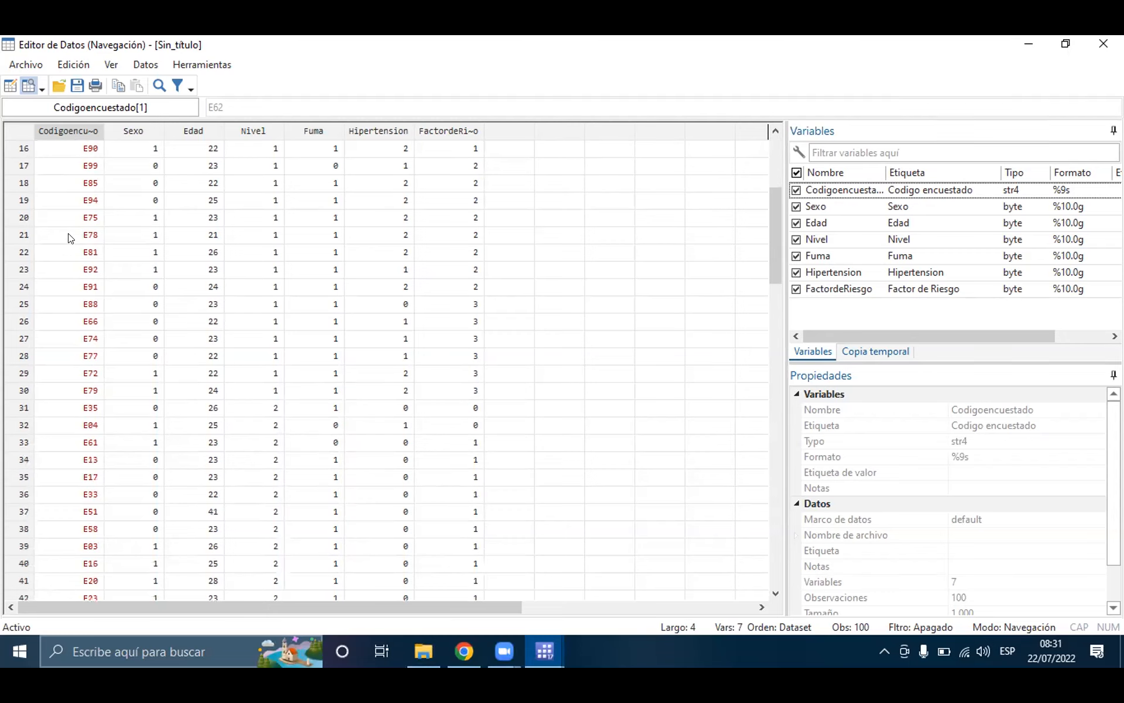
scroll(73, 231, down, 13)
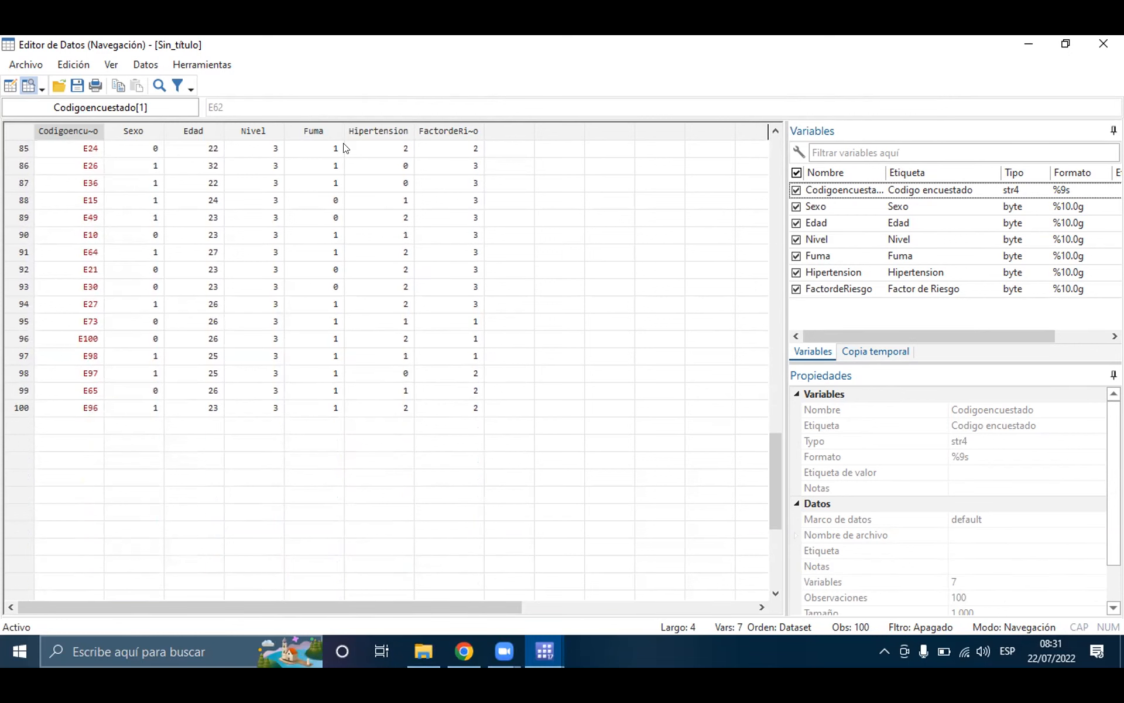
scroll(417, 174, up, 3)
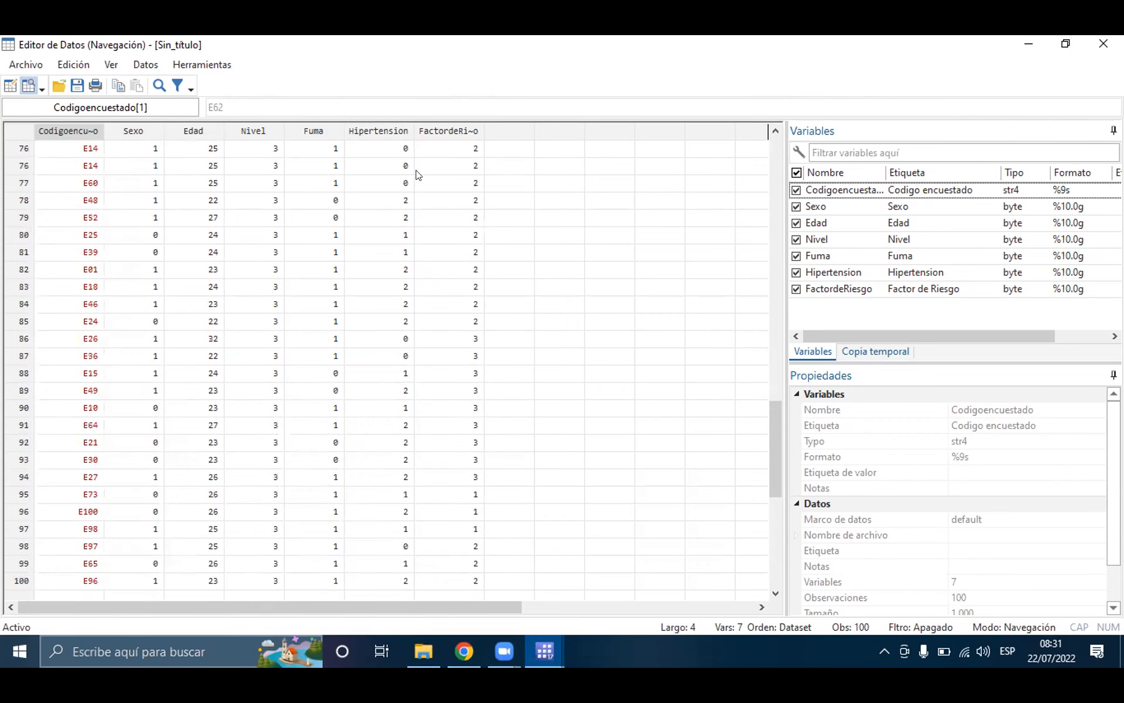
scroll(417, 174, up, 12)
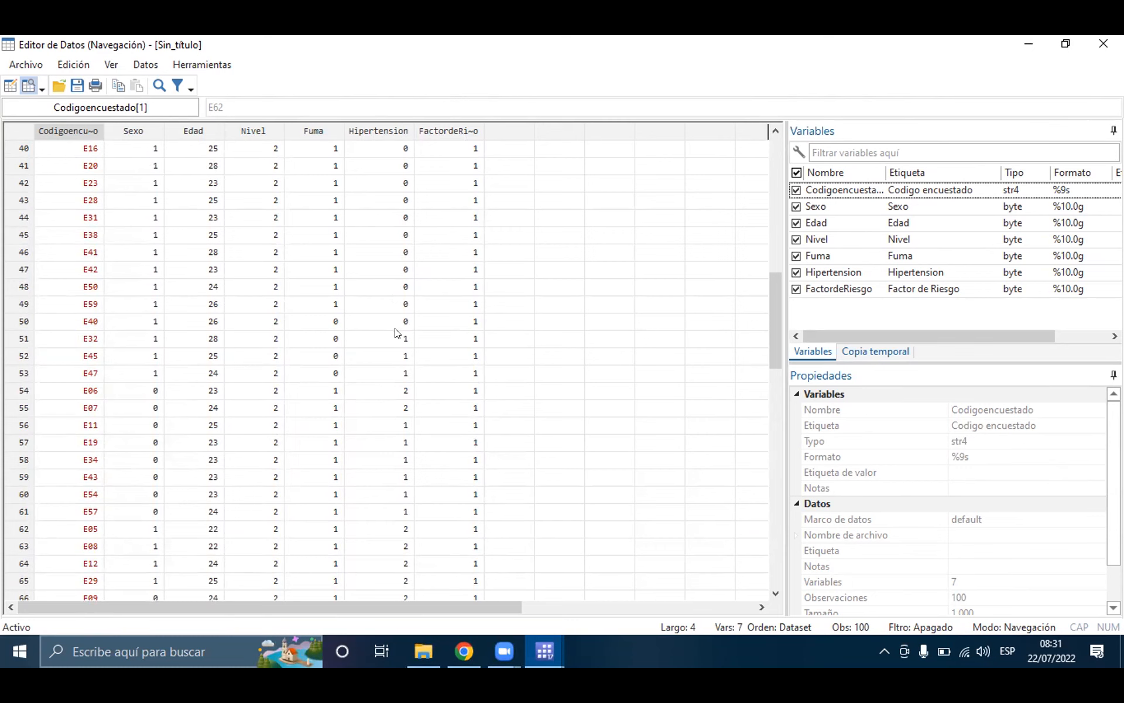
scroll(396, 333, down, 2)
Step: Open Base_Prueba.xlsx in Excel from the Analisis univariado y bivariado folder
click(414, 648)
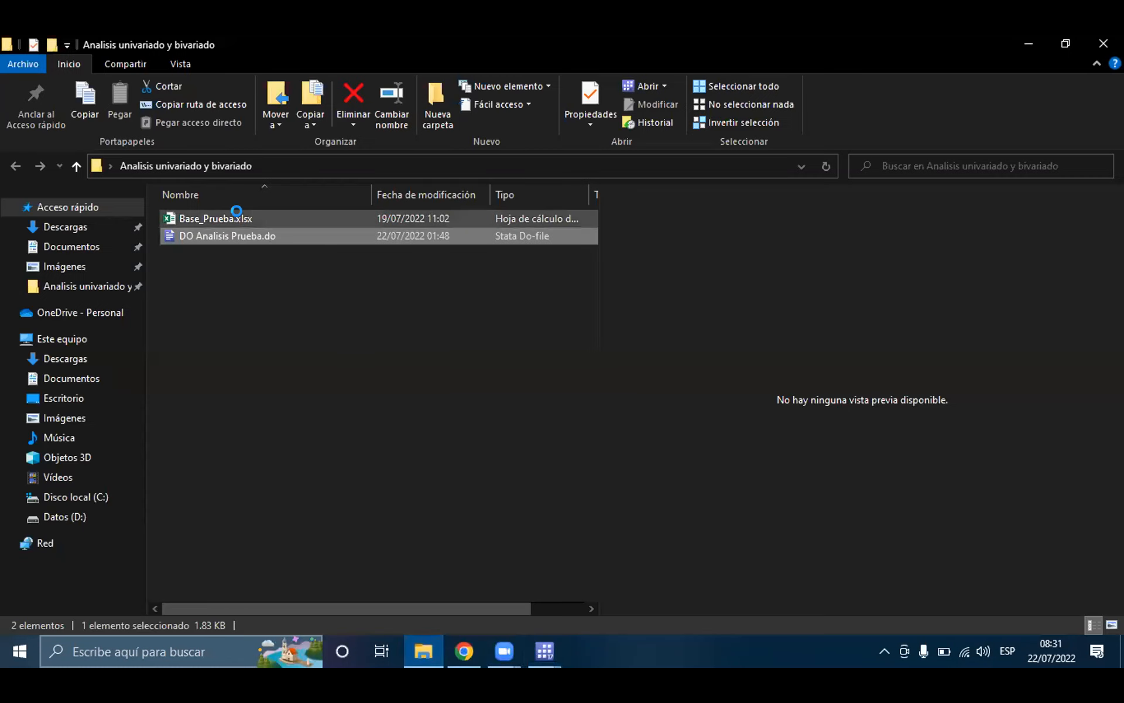
double_click(242, 218)
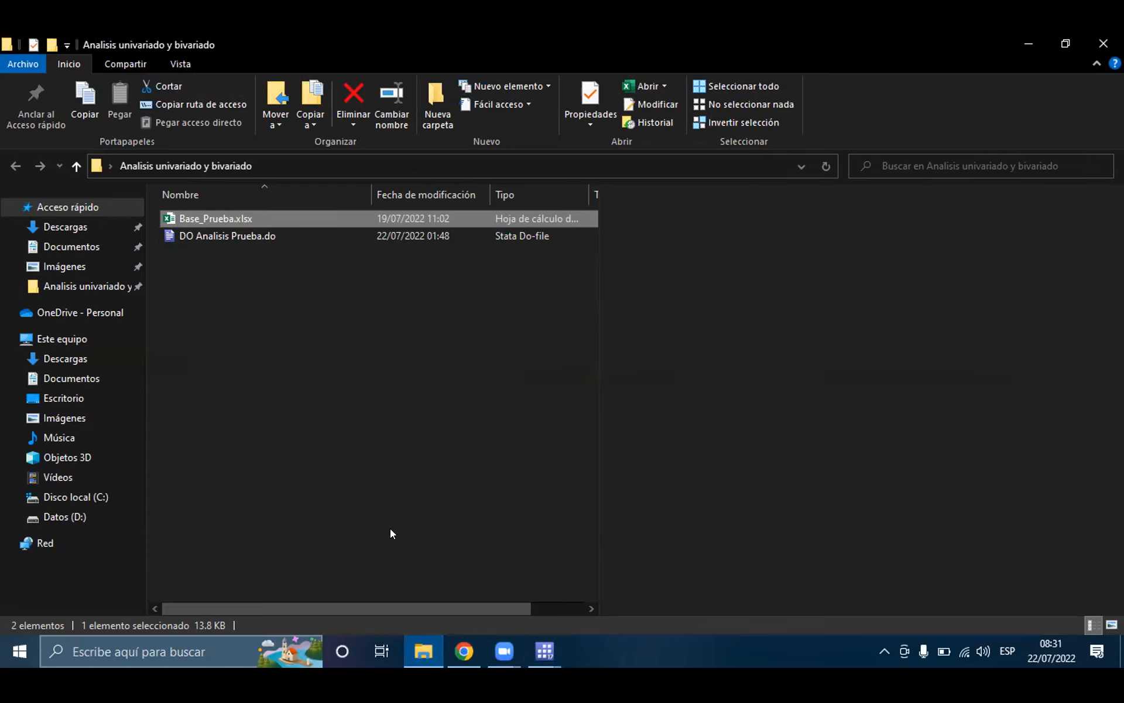
key(F2)
click(334, 219)
Step: Return to Stata's Data Editor and examine the numeric codes in the Sexo and Nivel columns
mouse_move(540, 649)
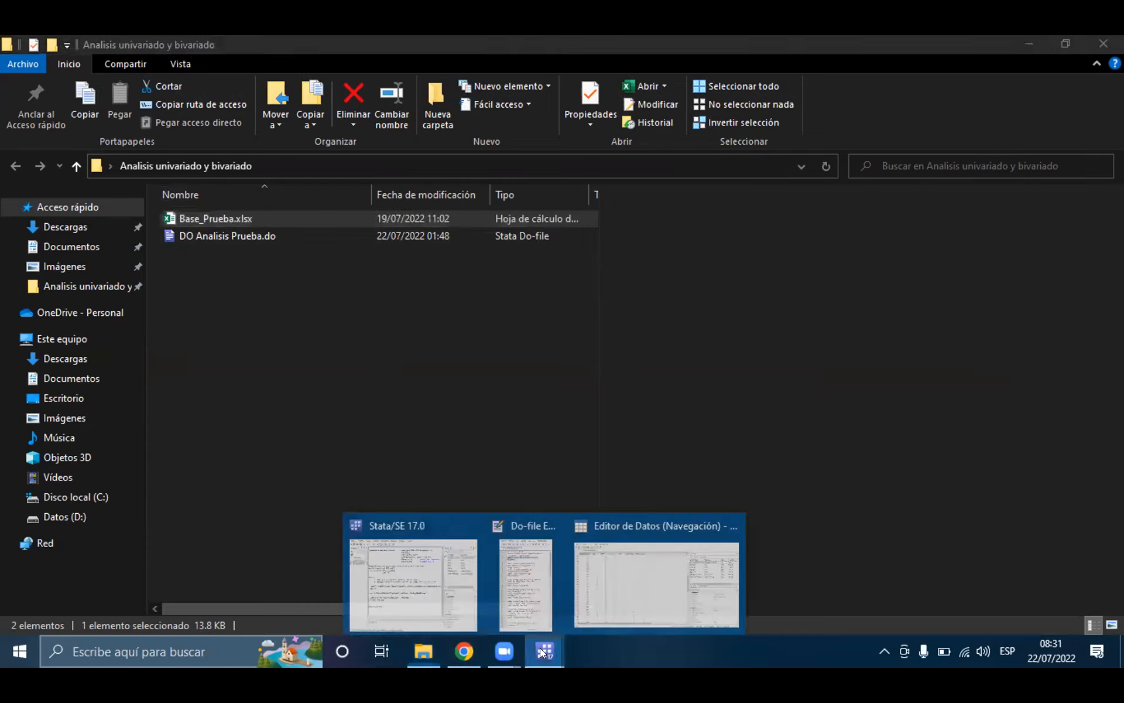
click(656, 562)
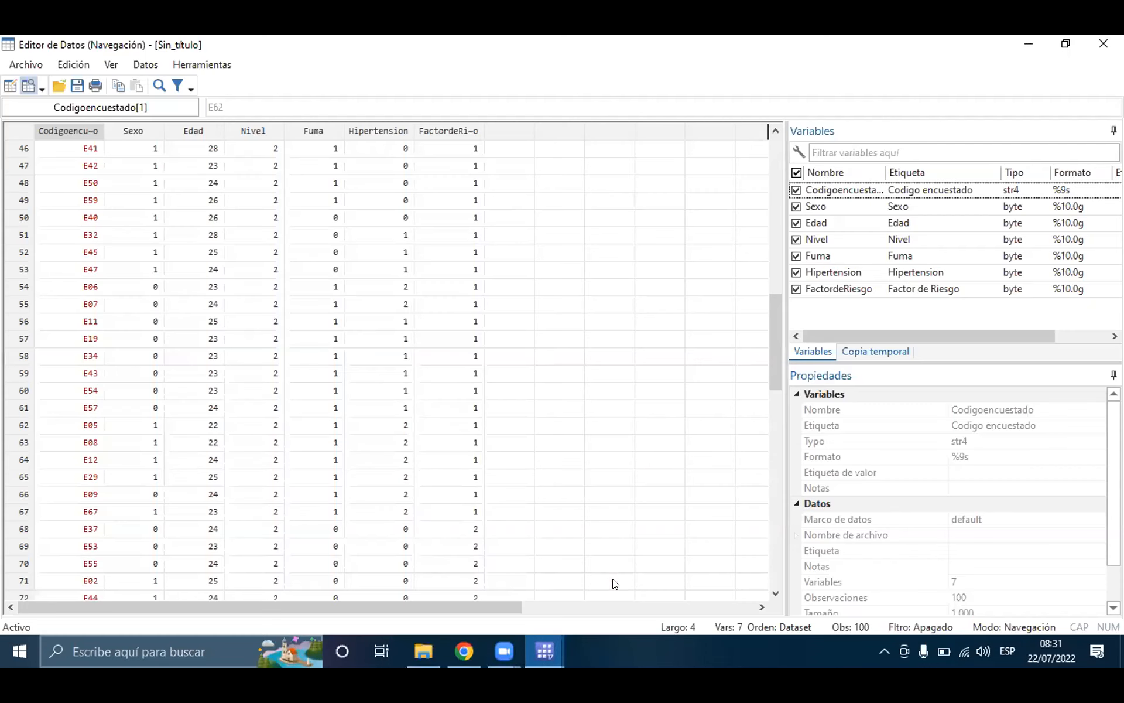
click(151, 148)
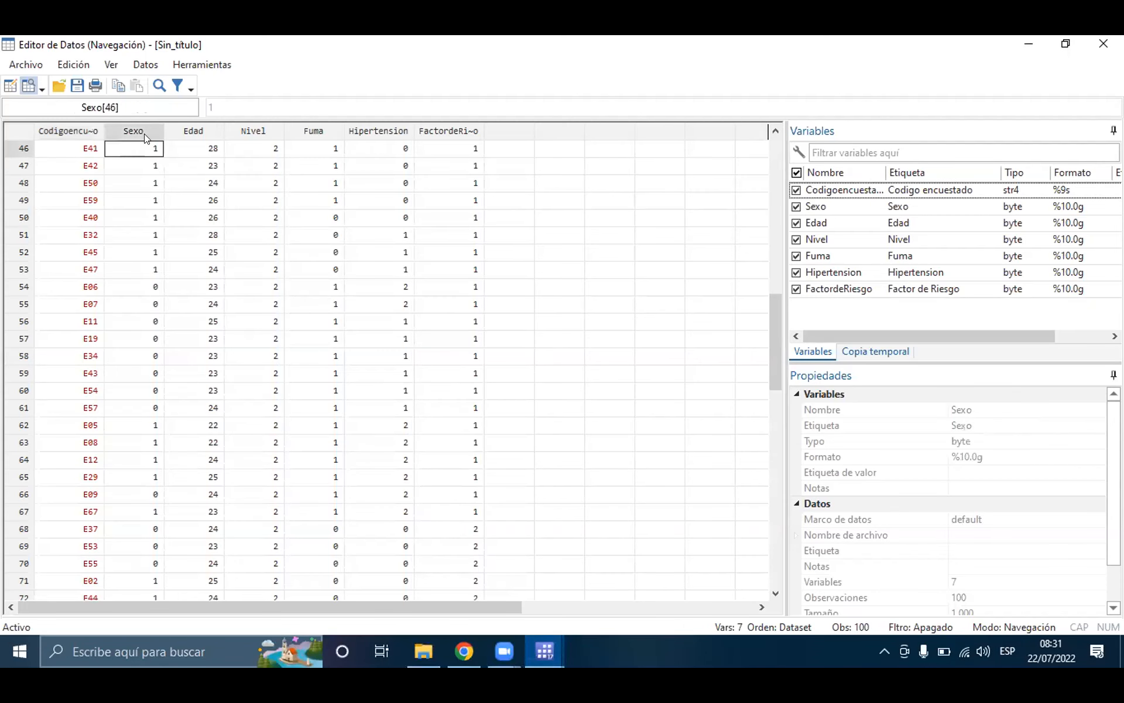
click(148, 285)
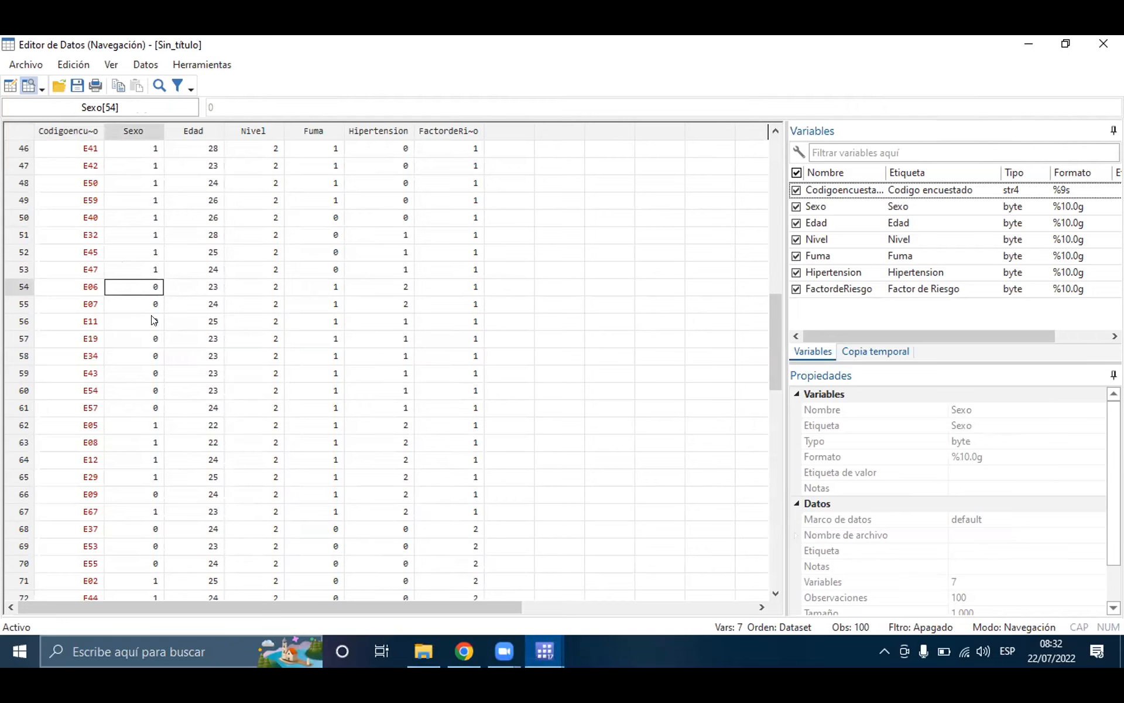
click(246, 151)
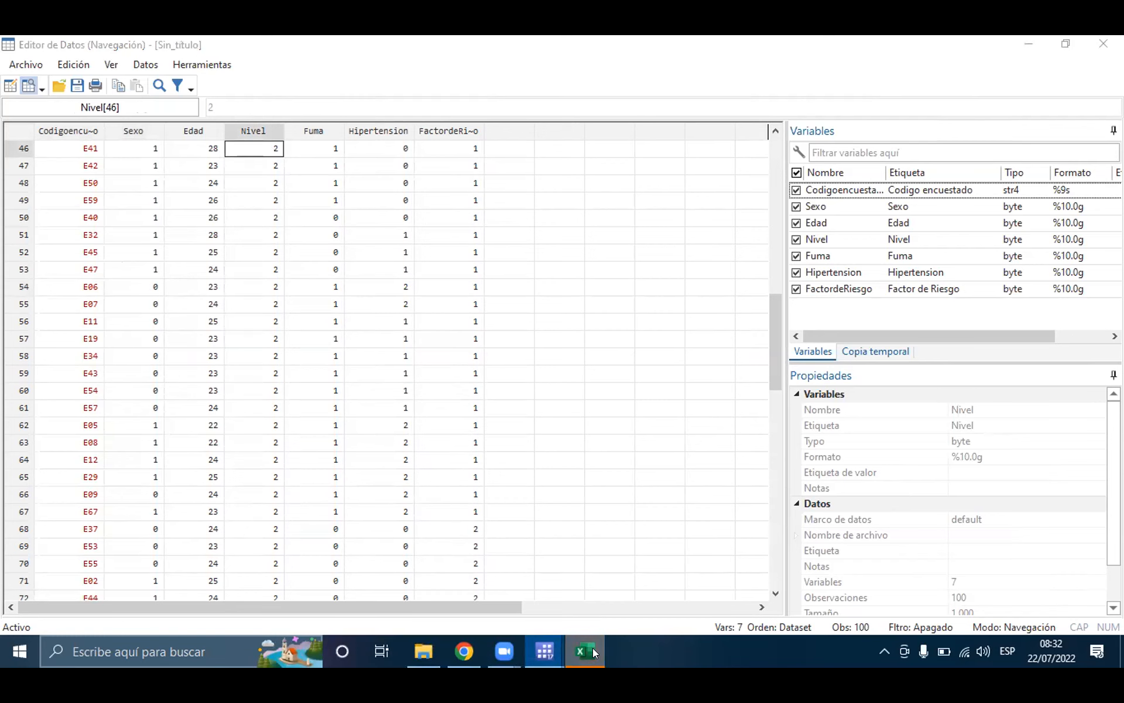
Step: Switch to Base_Prueba.xlsx in Excel and show its Diccionario sheet
click(585, 650)
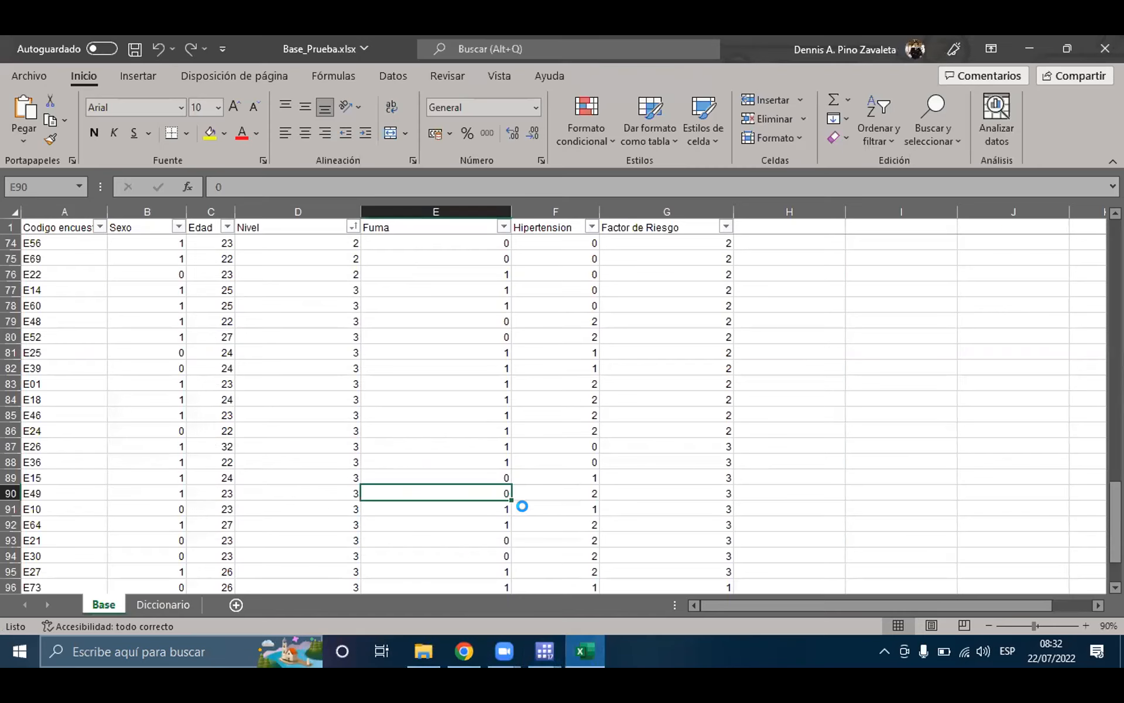
click(162, 603)
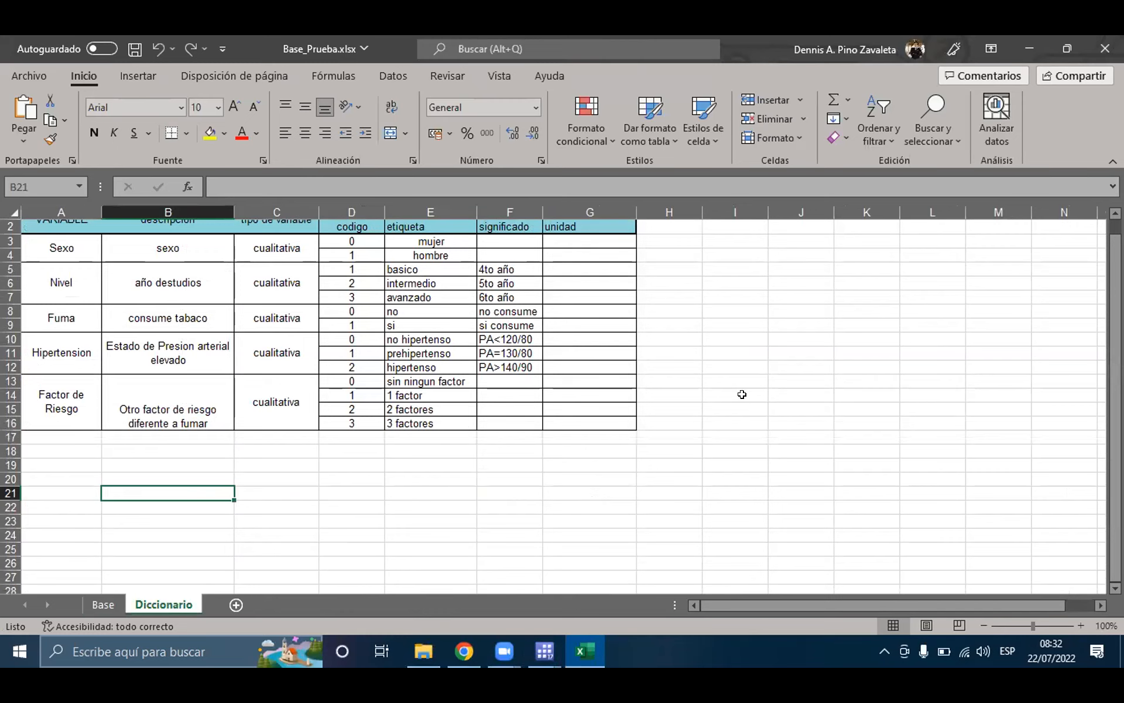
click(689, 348)
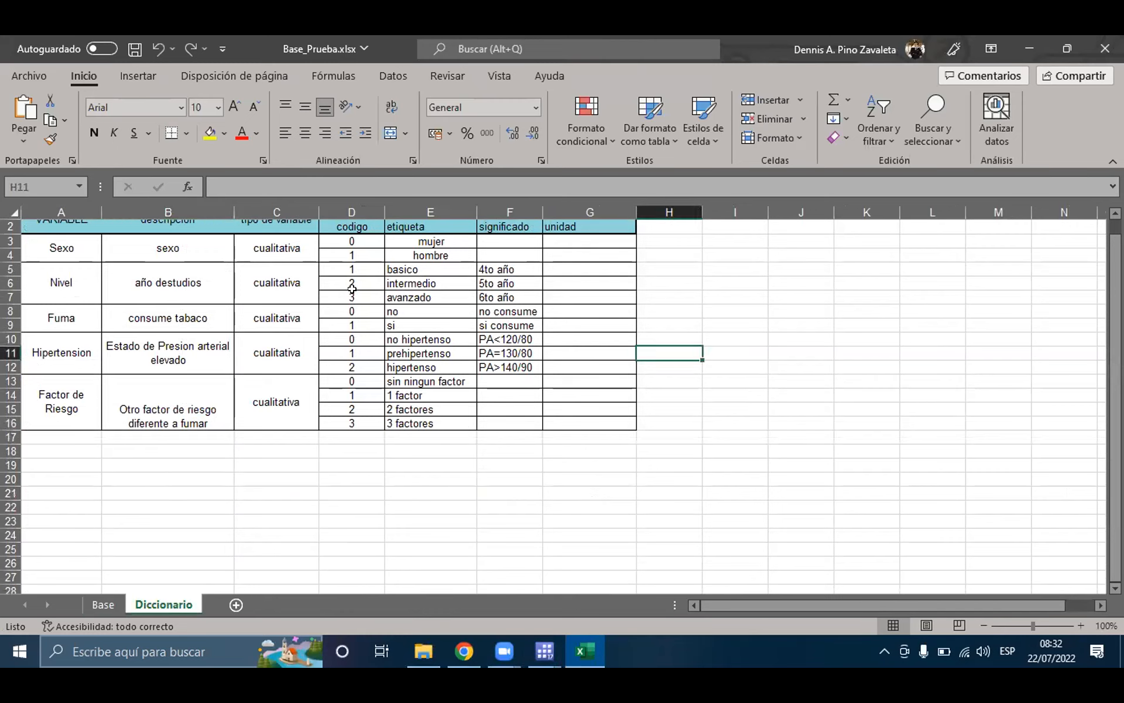
Step: Examine the codes, labels and meanings of the Nivel variable in the Diccionario sheet
click(353, 267)
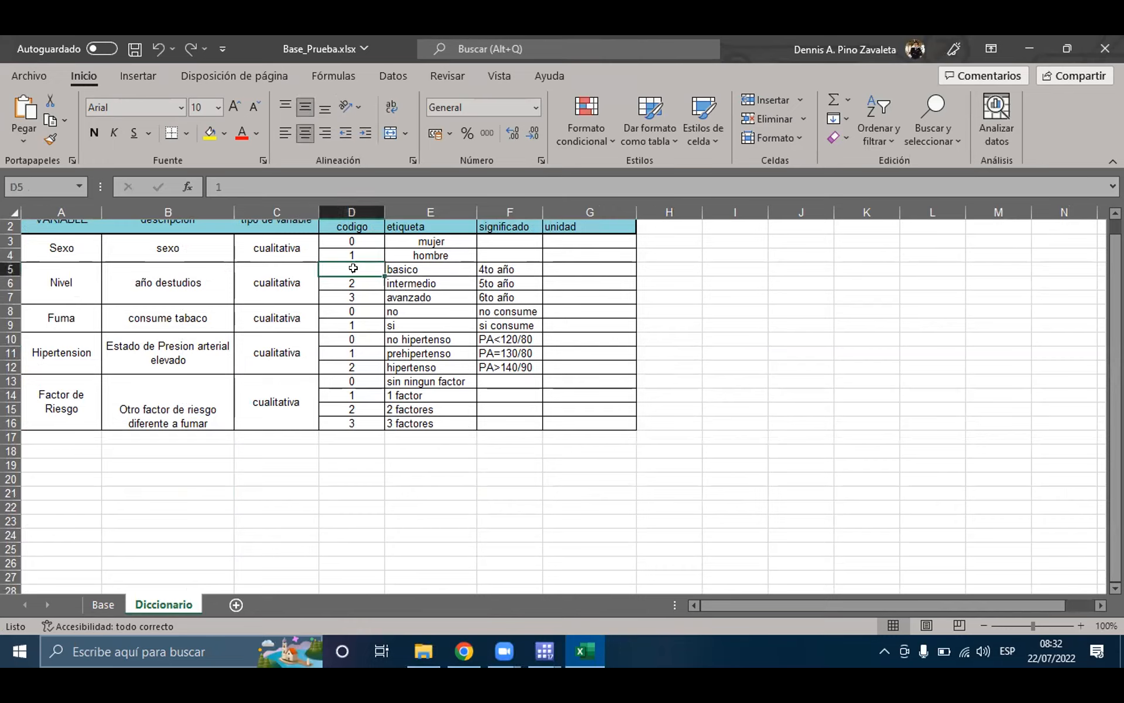
click(74, 289)
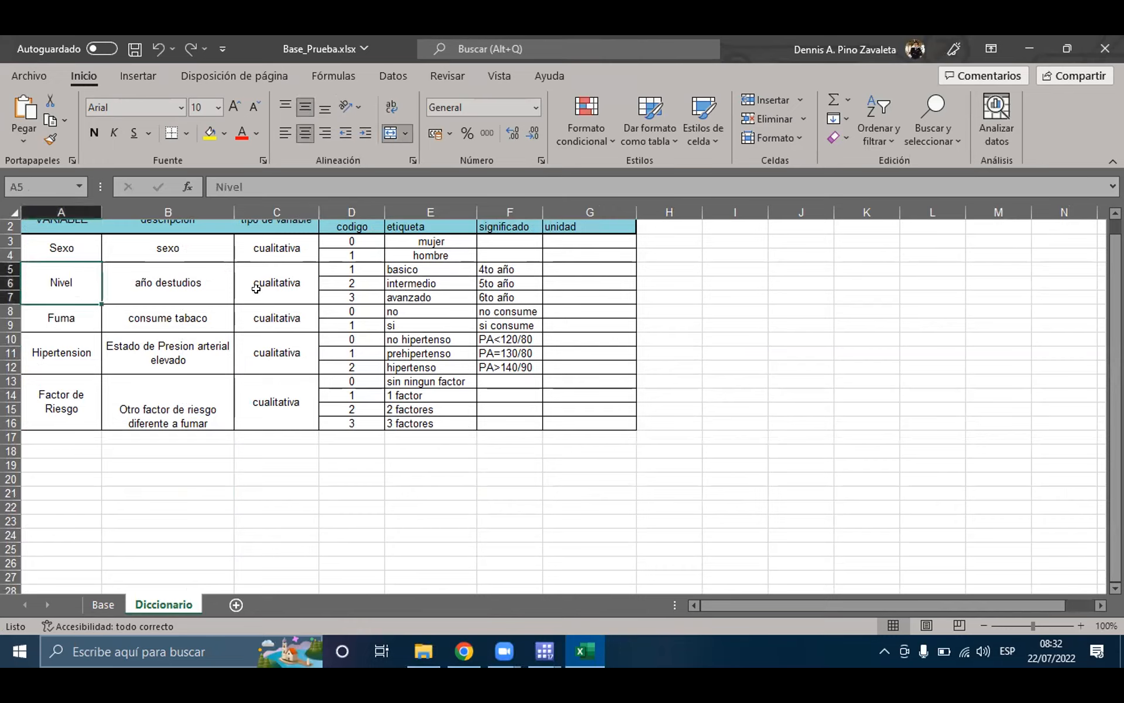
click(359, 266)
click(505, 268)
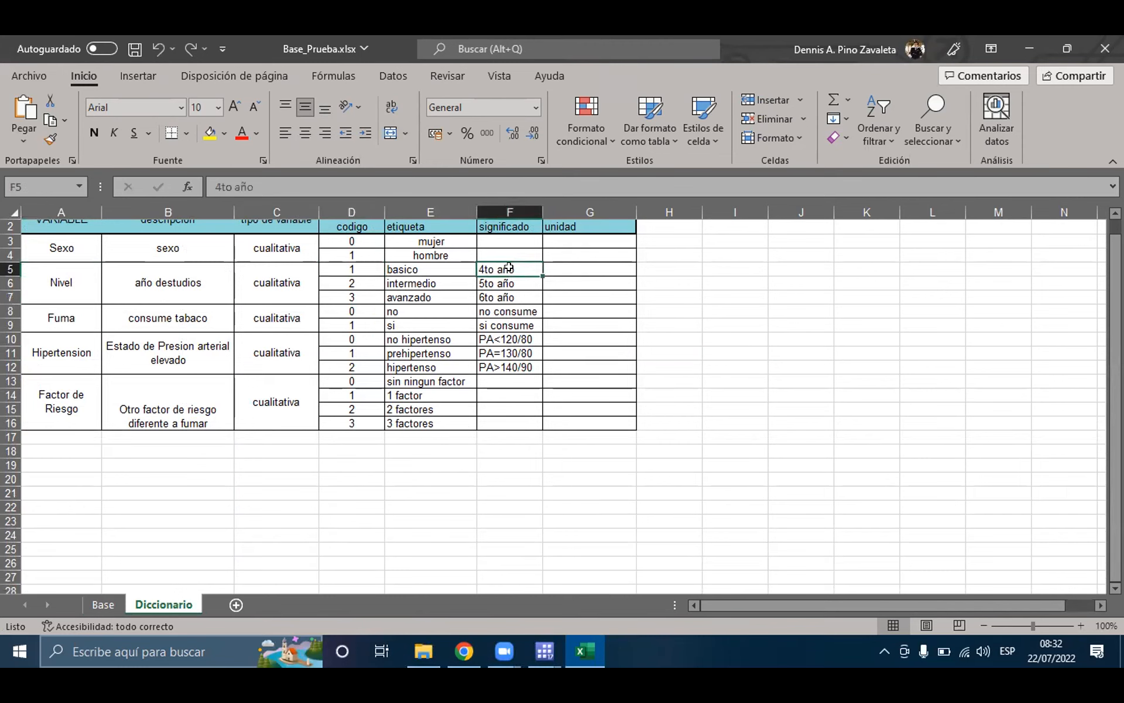
click(352, 283)
click(496, 282)
click(352, 296)
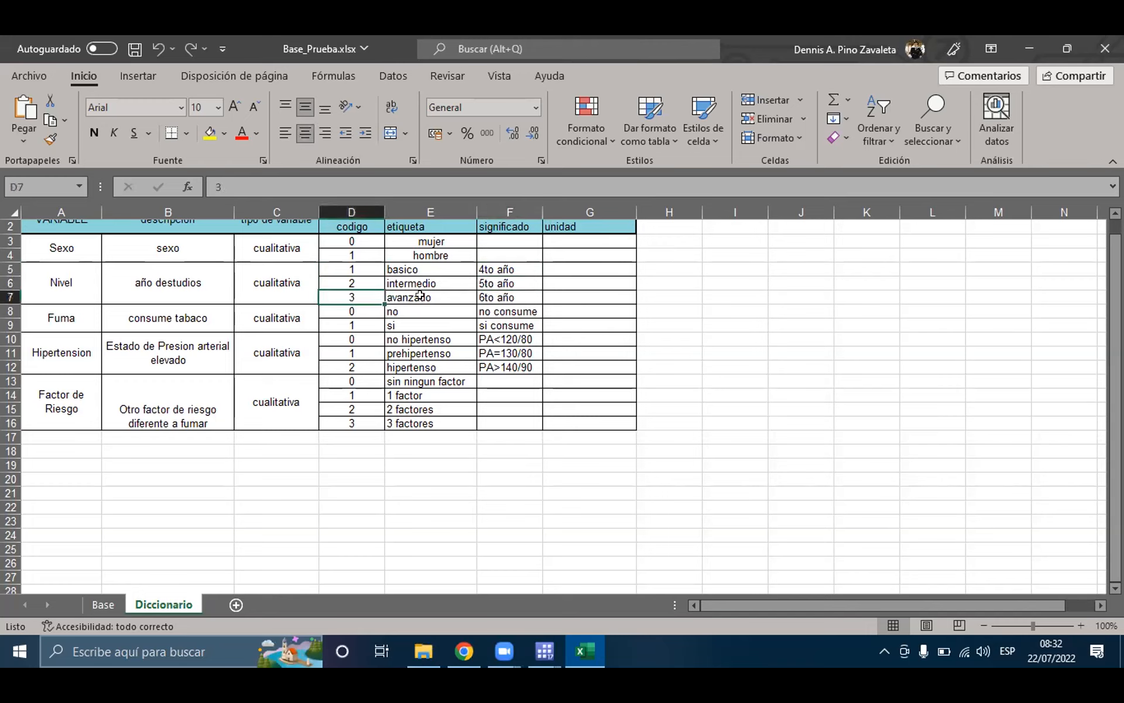
click(491, 295)
Step: Examine the codes and labels of the Fuma variable in the Diccionario sheet
click(60, 316)
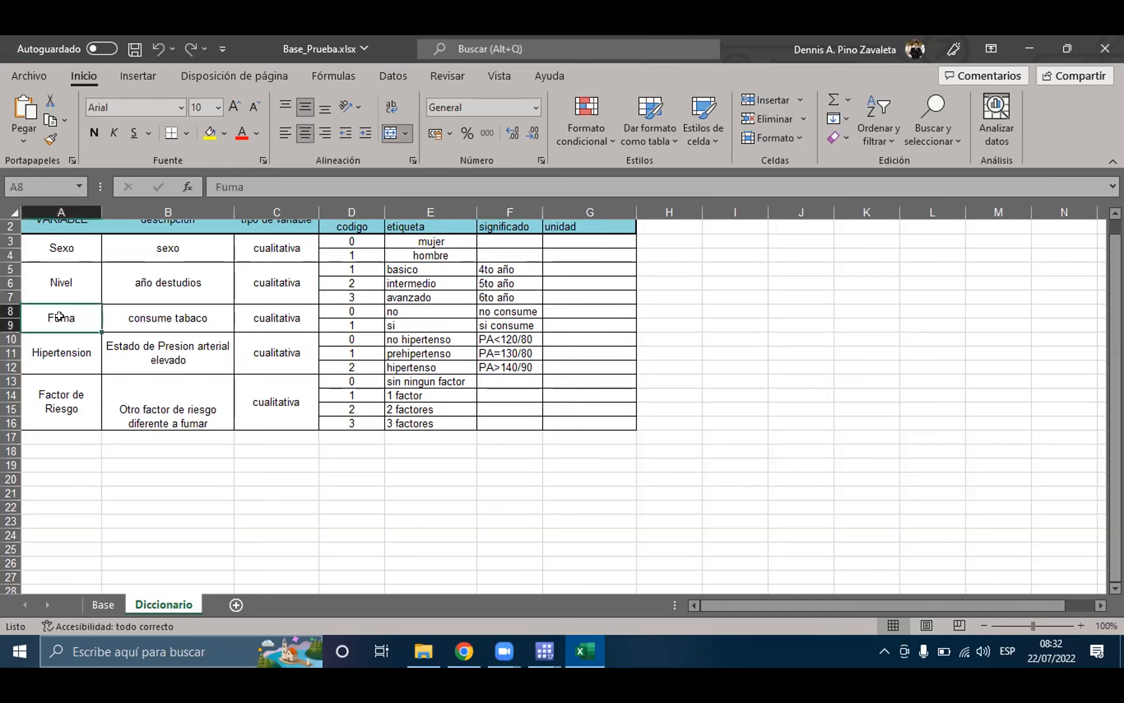
click(367, 308)
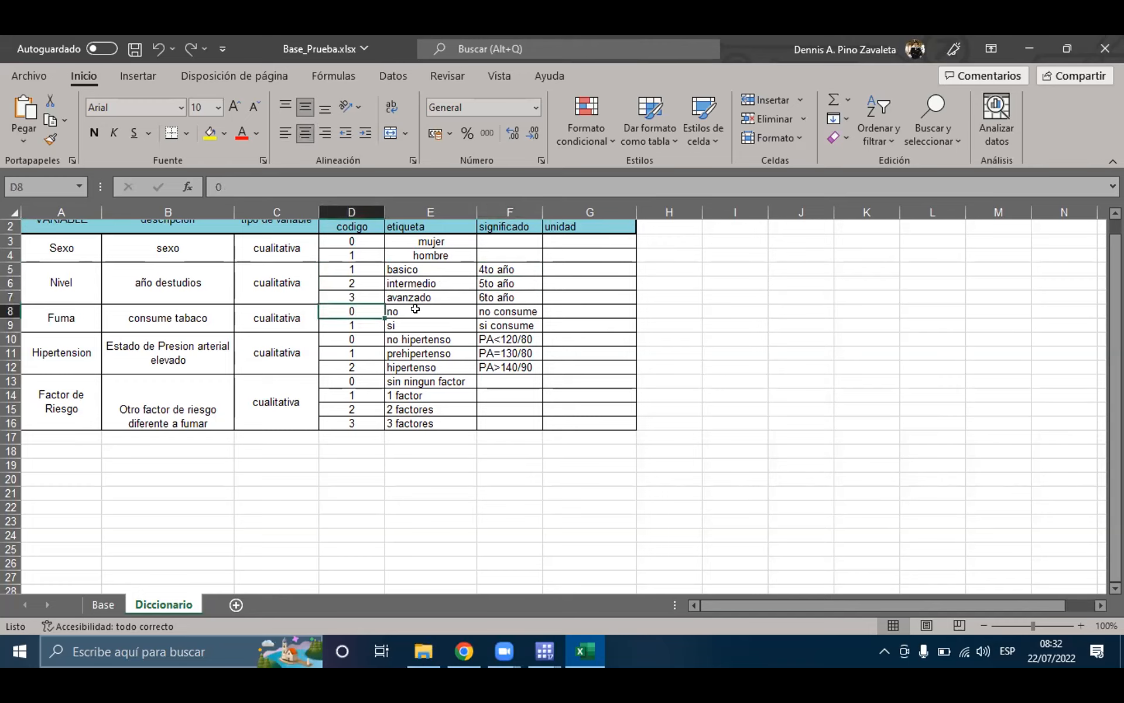
click(415, 308)
click(360, 322)
click(390, 324)
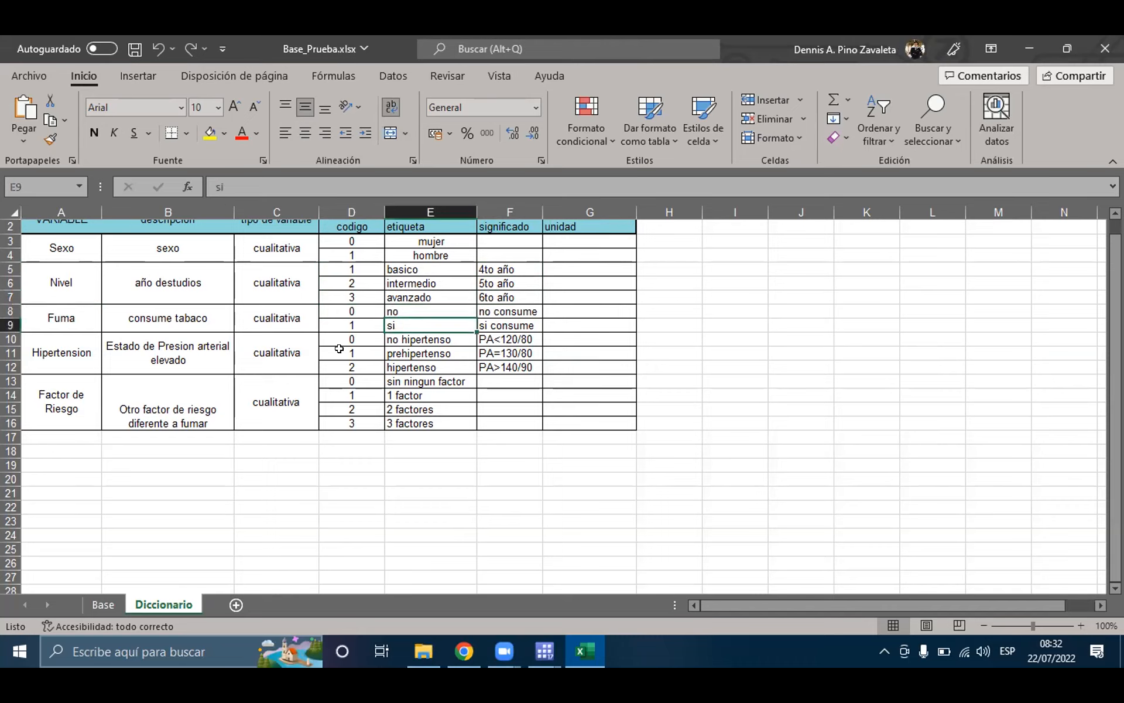
Step: Examine the codes and labels of the Hipertension and Factor de Riesgo variables in the Diccionario sheet
click(345, 350)
click(415, 378)
click(430, 410)
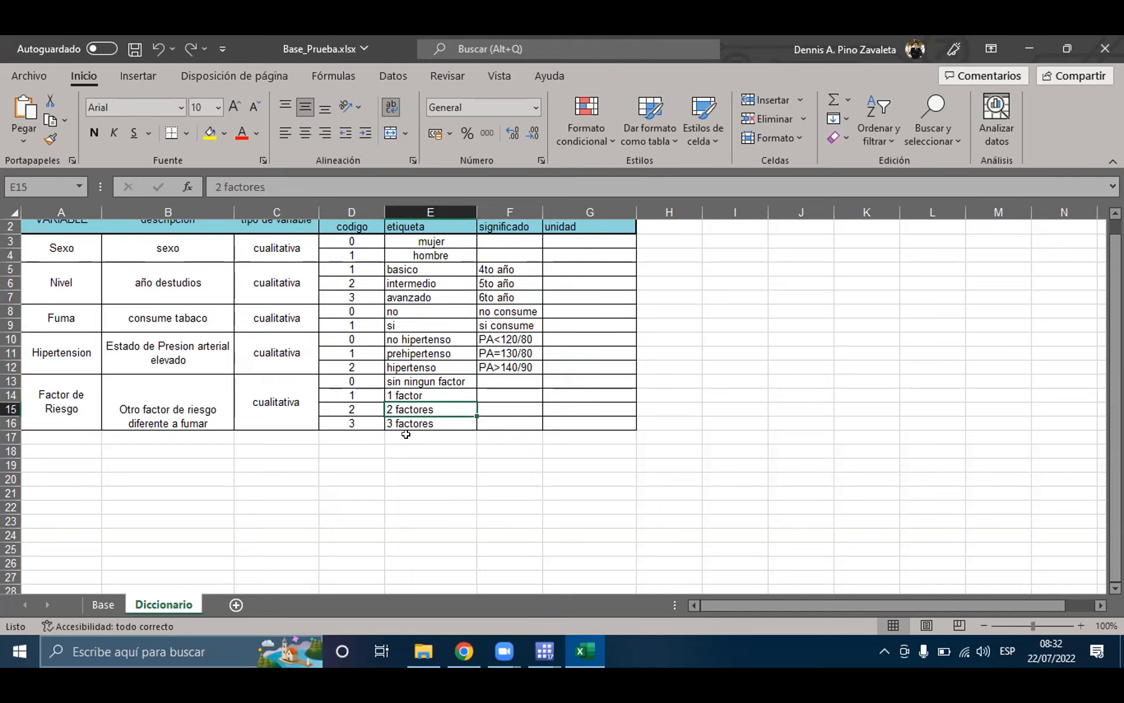
click(371, 344)
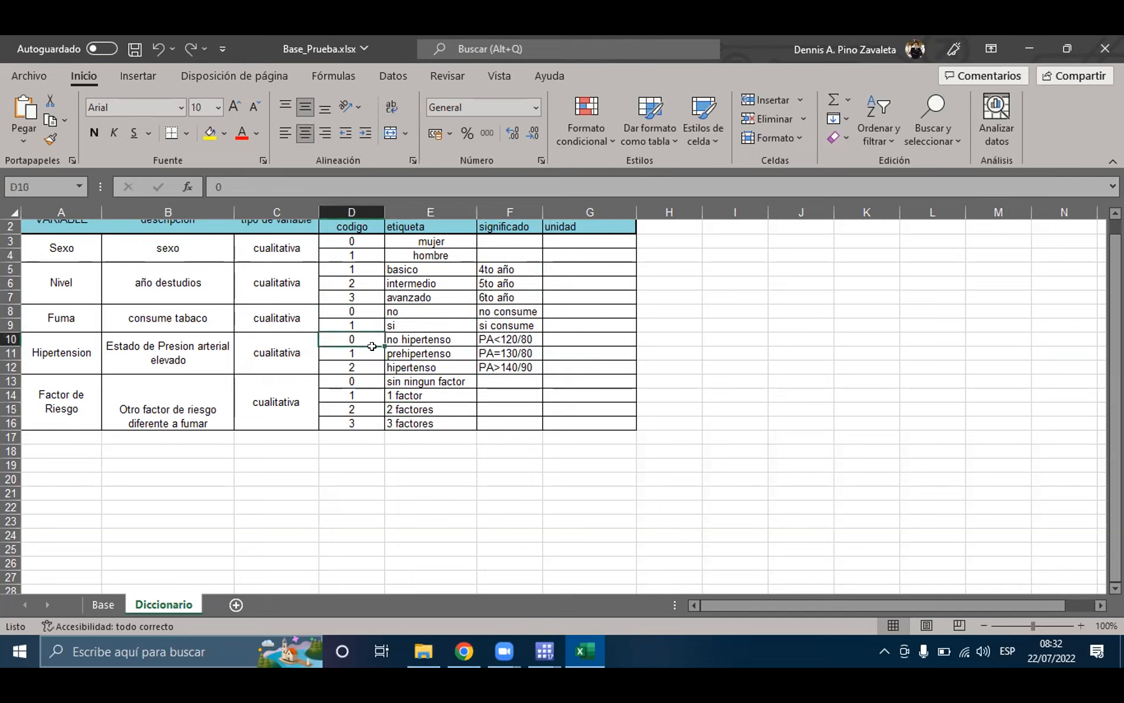
click(369, 353)
click(362, 378)
click(356, 409)
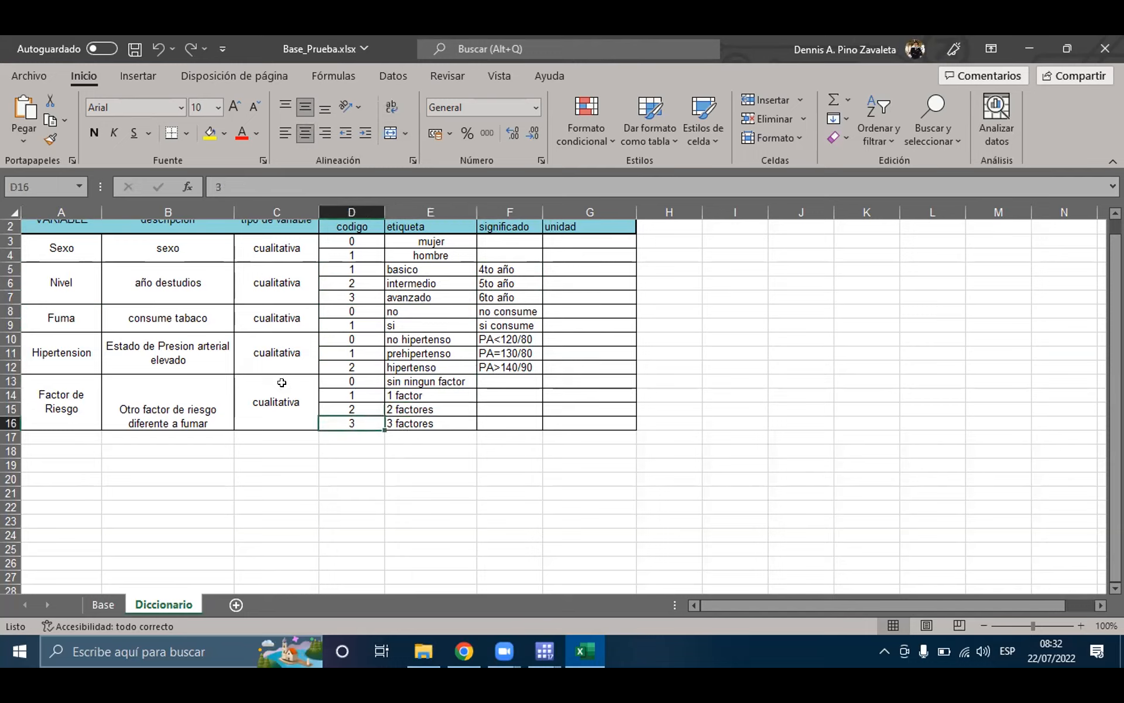
click(86, 265)
click(73, 379)
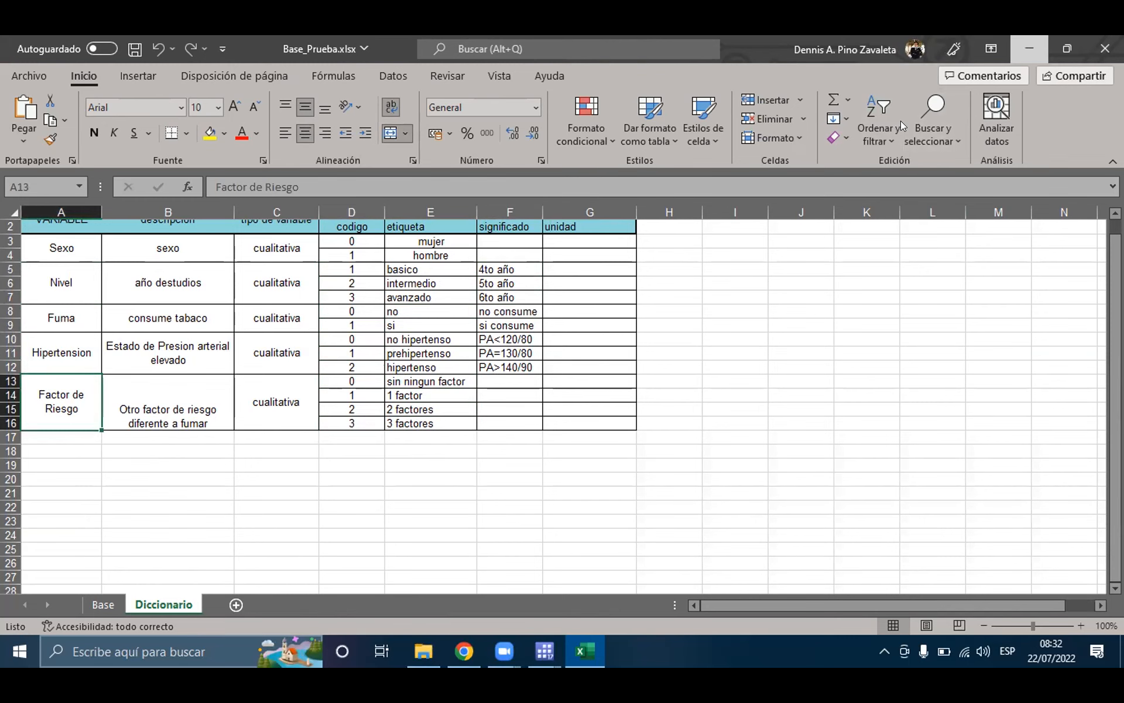
Step: Return to Stata's main window beside DO Analisis Prueba.do and widen the Do-file Editor
click(1029, 48)
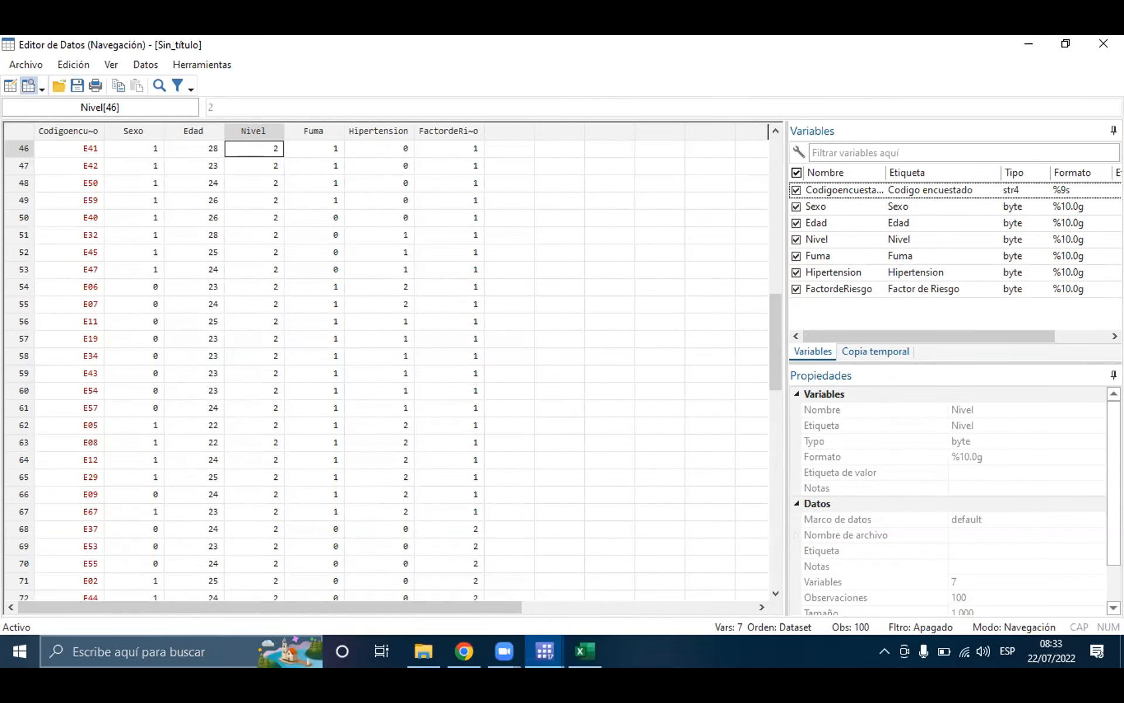
click(1043, 39)
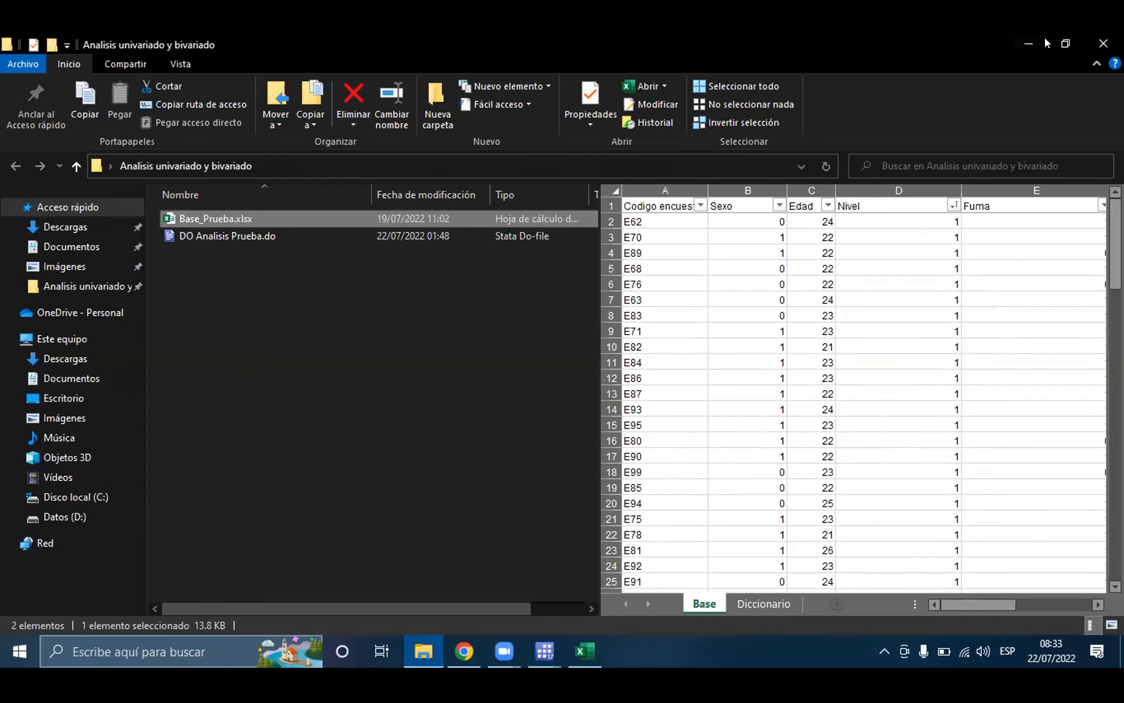
click(1031, 36)
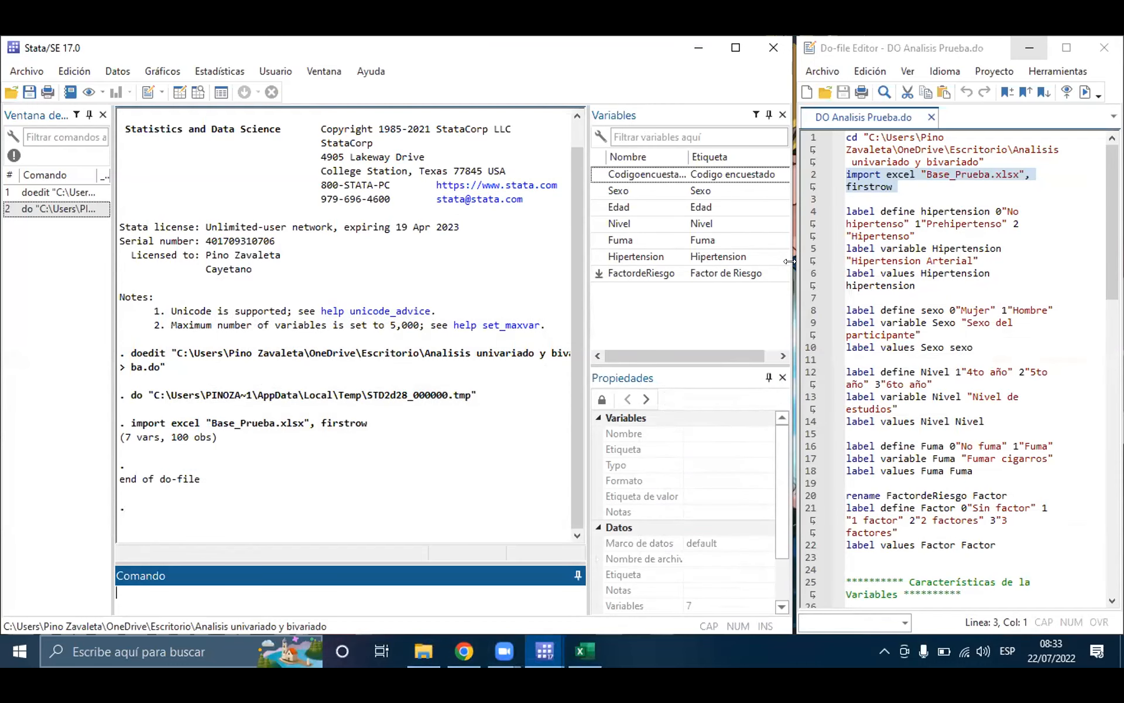
drag(790, 261, 789, 236)
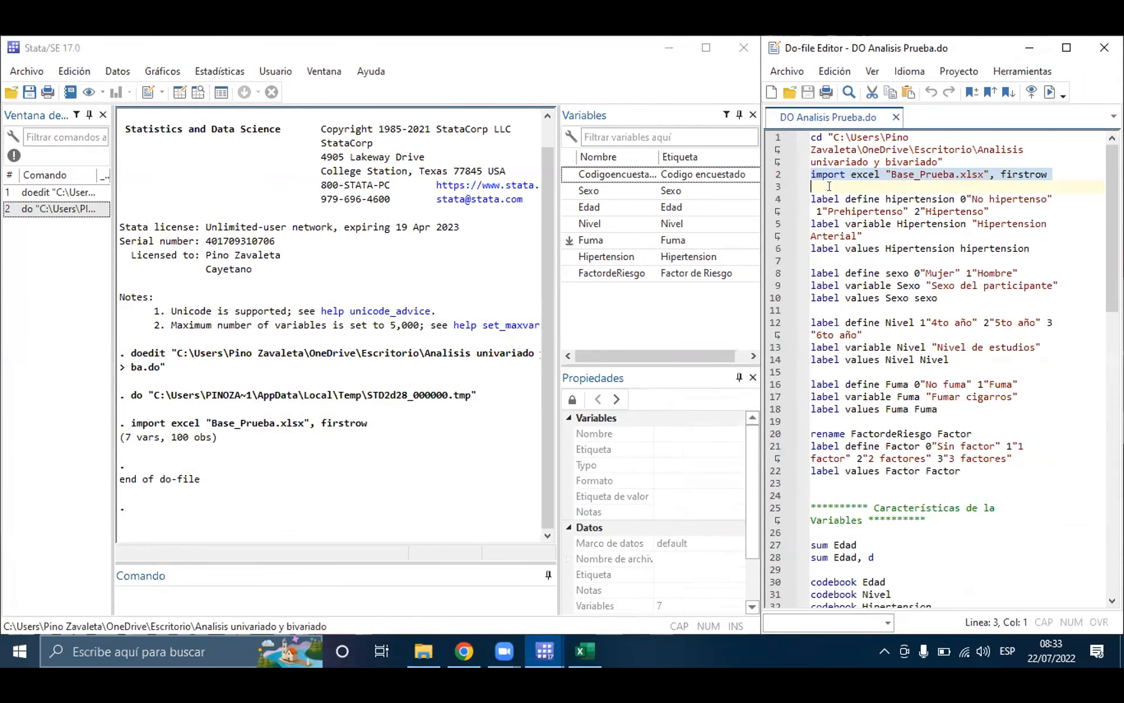
Step: Review the line 2 import excel command and the hypertension labelling block on lines 4 to 6 of the do-file
click(830, 186)
triple_click(940, 170)
click(837, 125)
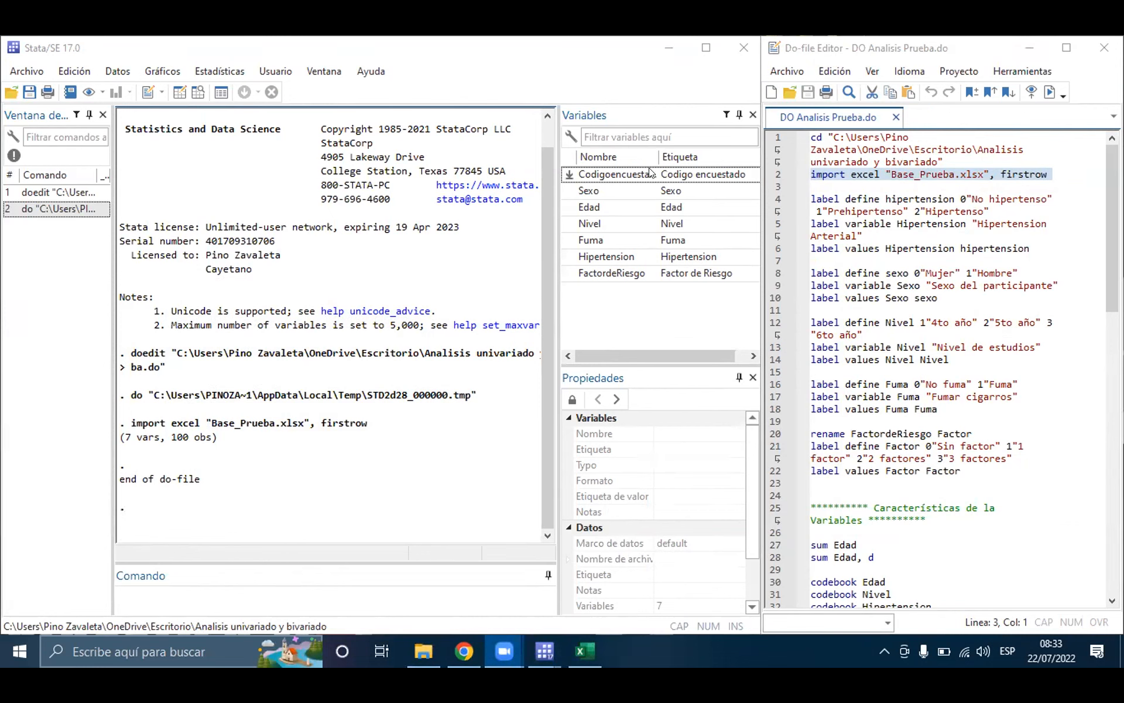
click(828, 180)
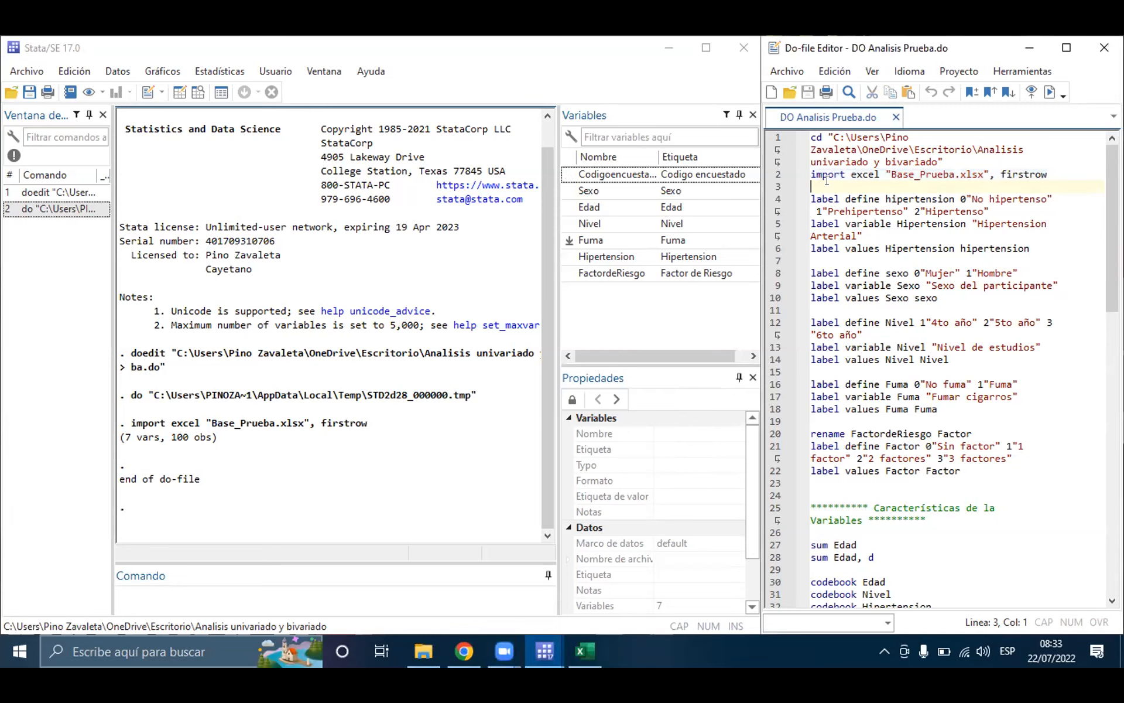
drag(822, 185, 1032, 249)
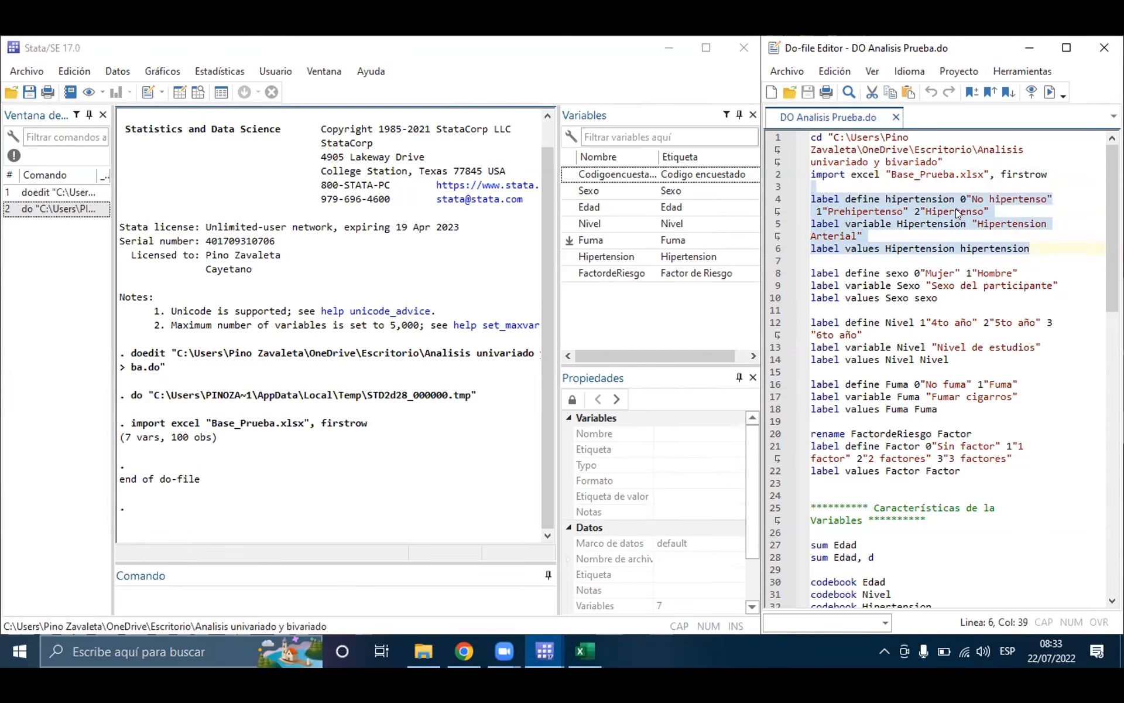
click(856, 175)
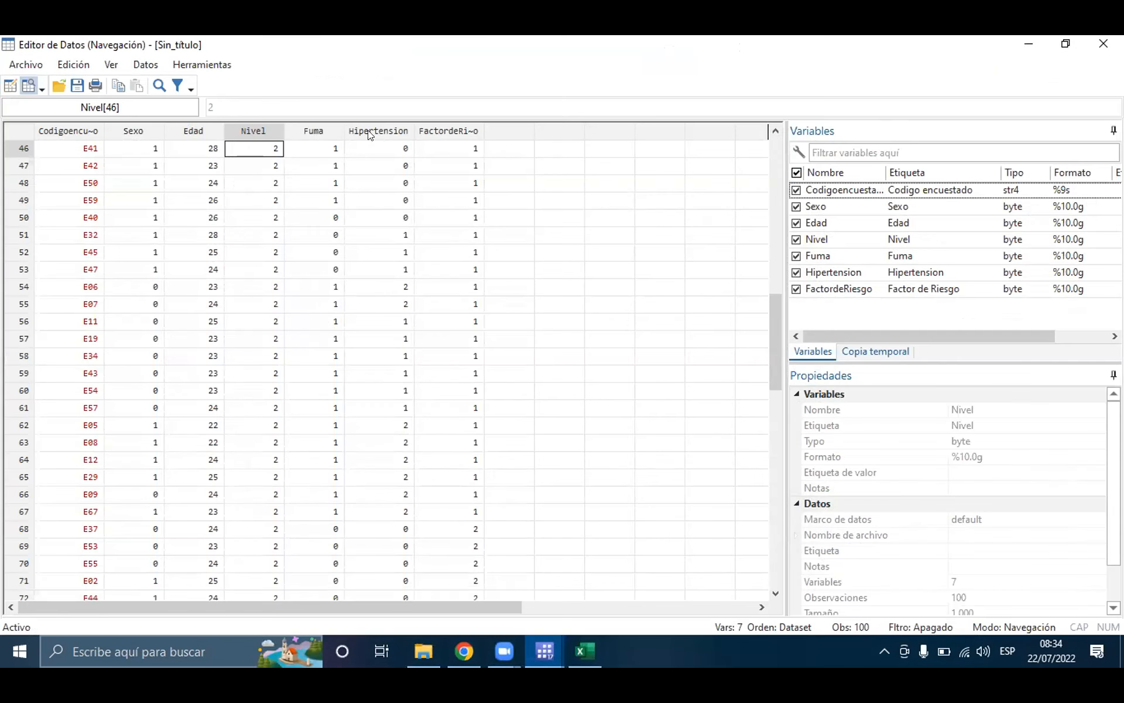
Step: Examine the numeric codes of the Hipertension column in the Data Editor and return to the do-file
click(388, 132)
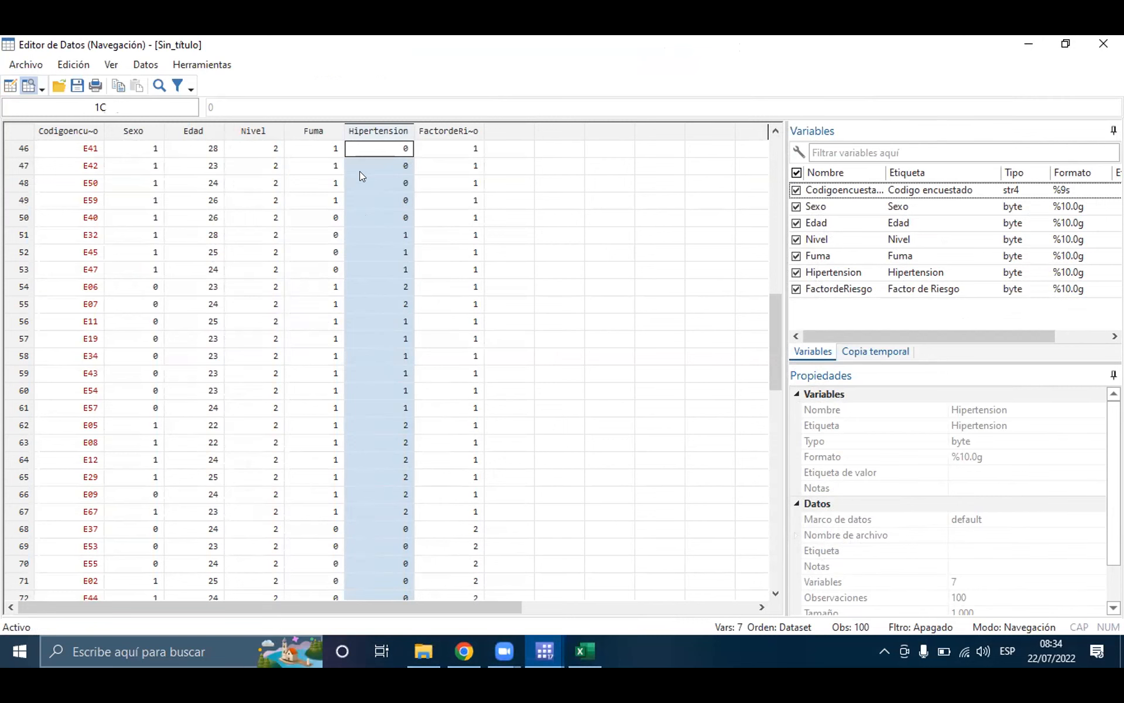
click(1028, 42)
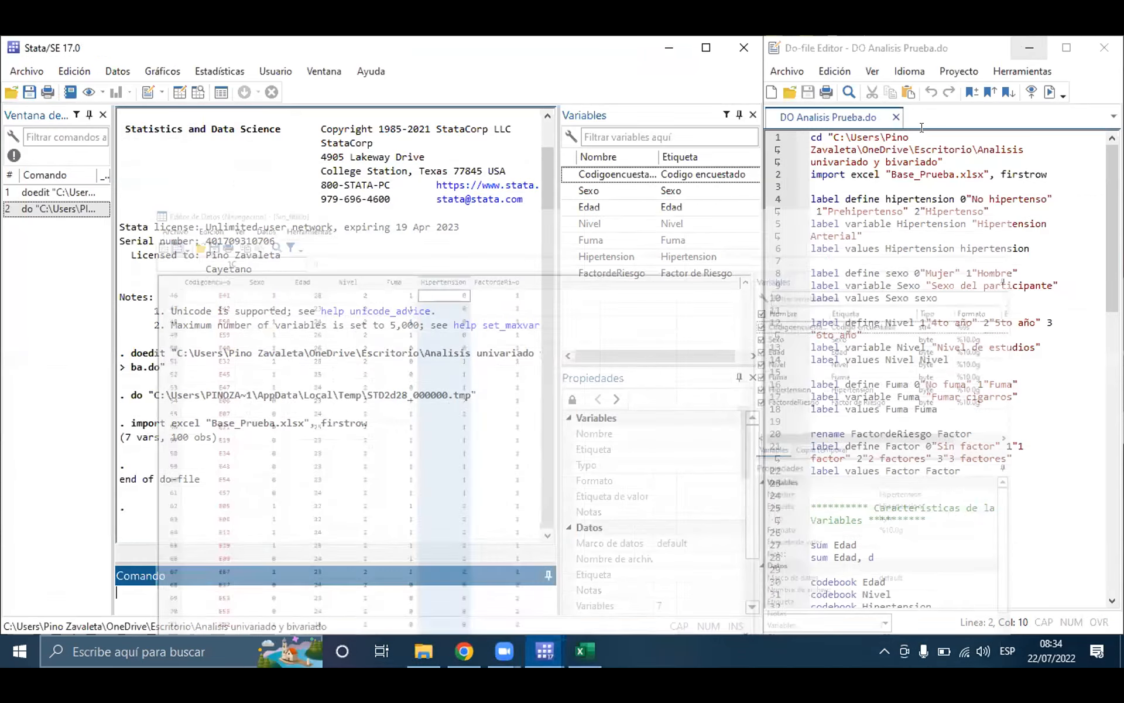
click(814, 186)
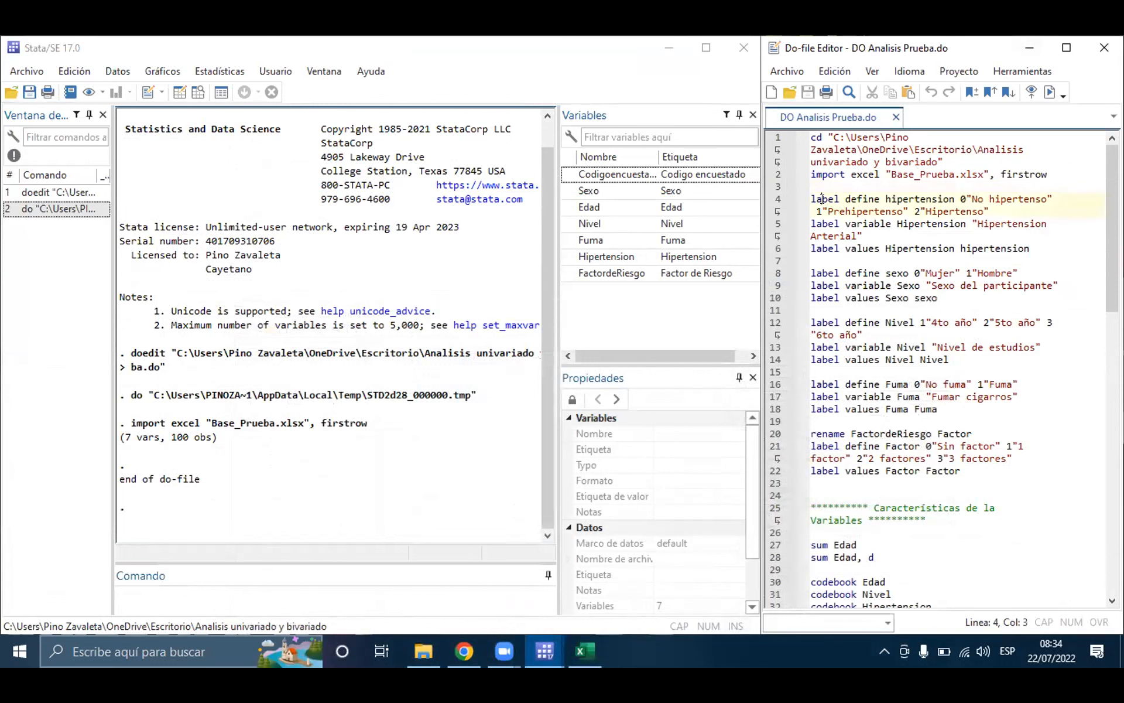
Step: Examine the line 4 label define command, including its label name hipertension and the texts for codes 0, 1 and 2
triple_click(822, 198)
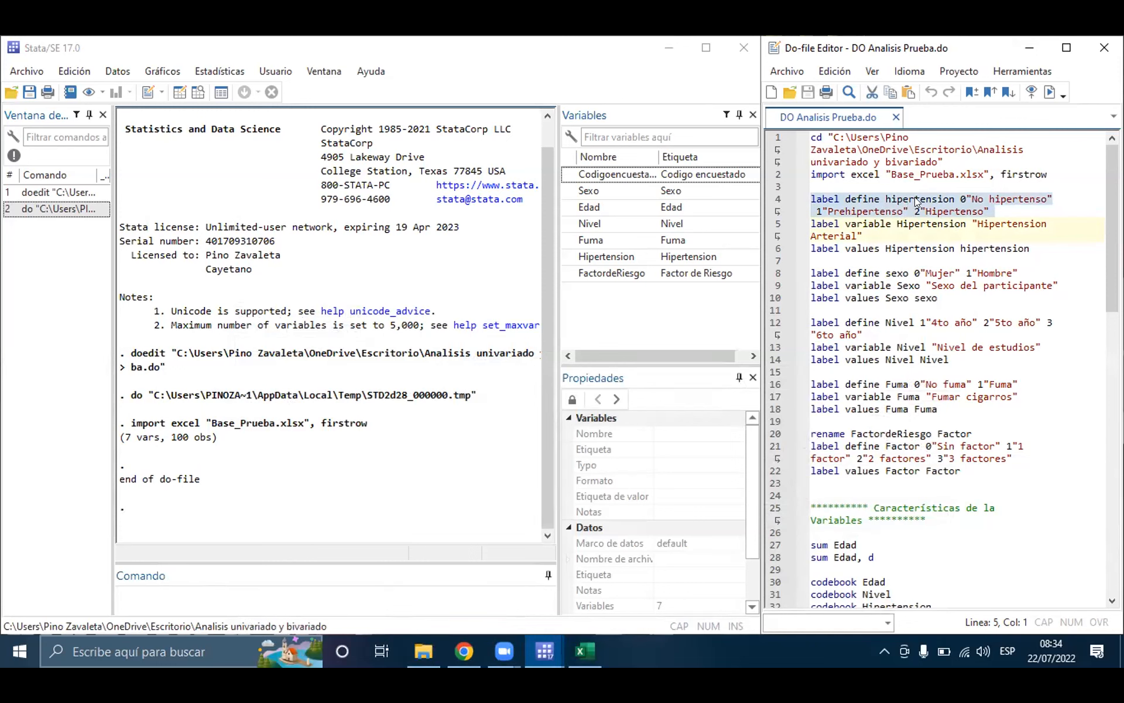
click(896, 195)
double_click(896, 195)
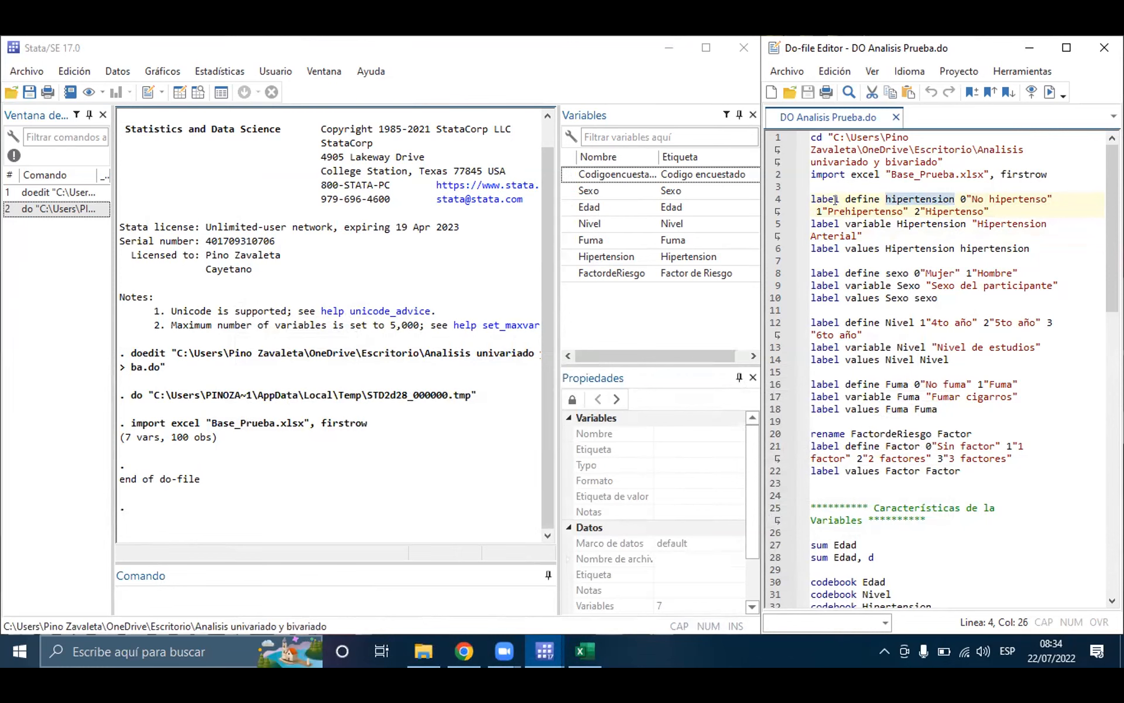
drag(811, 200, 988, 210)
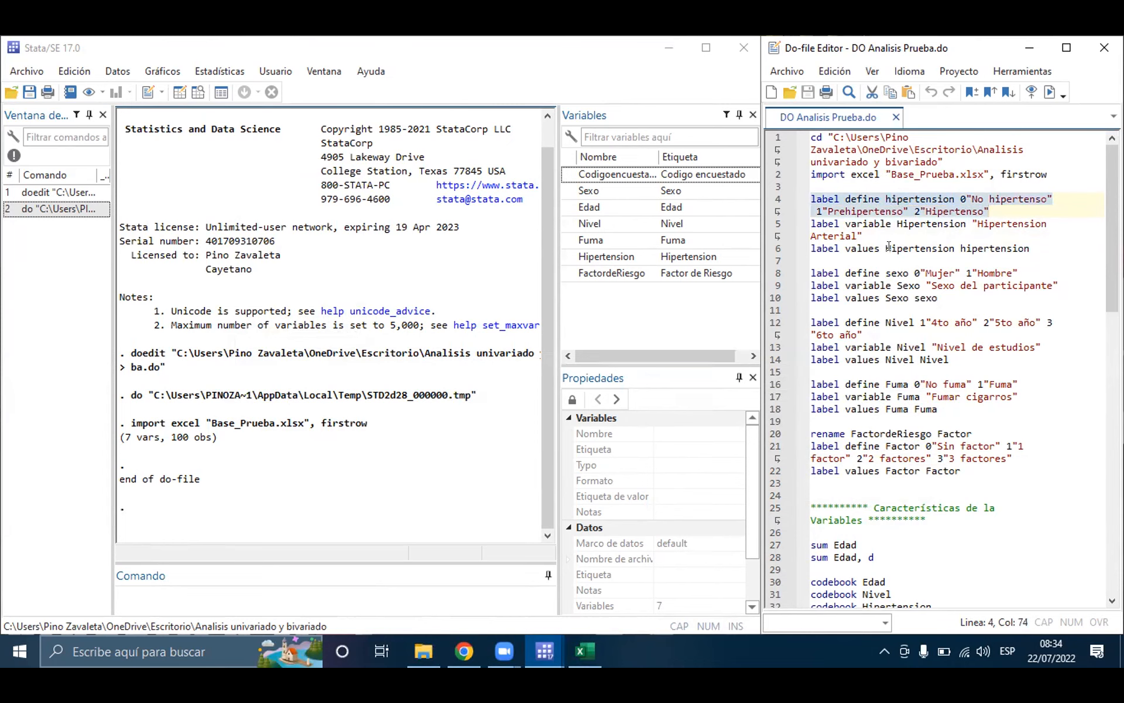
click(908, 211)
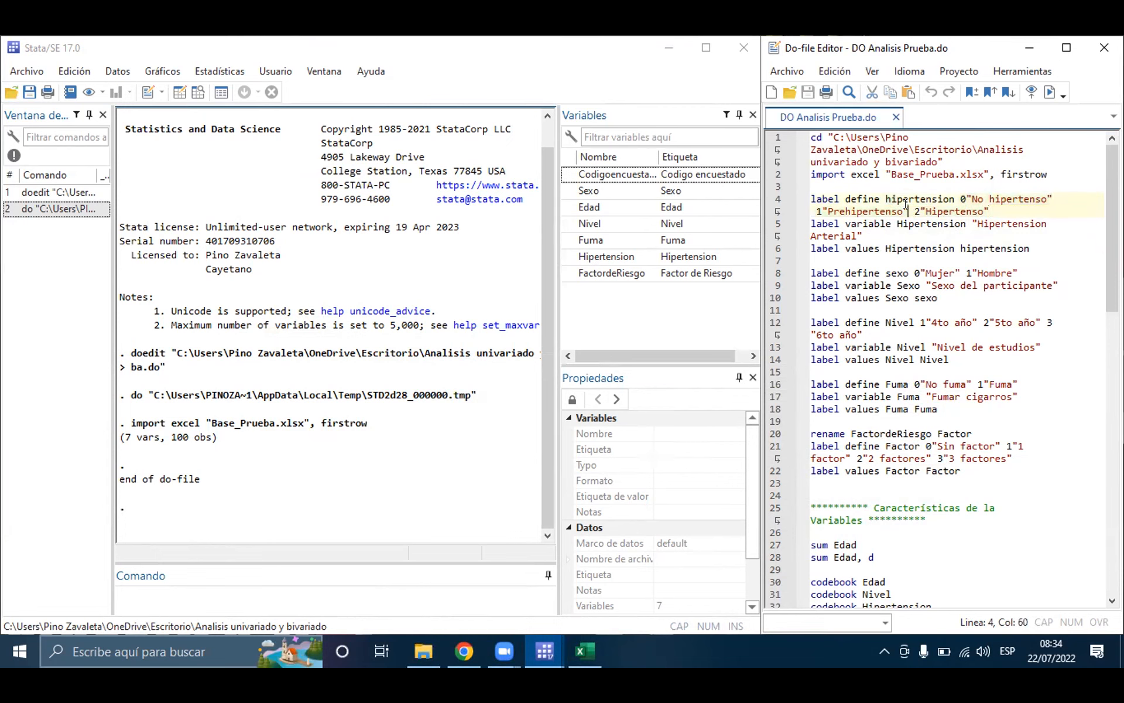
drag(810, 199, 930, 199)
click(915, 198)
drag(956, 198, 1053, 199)
drag(811, 209, 987, 206)
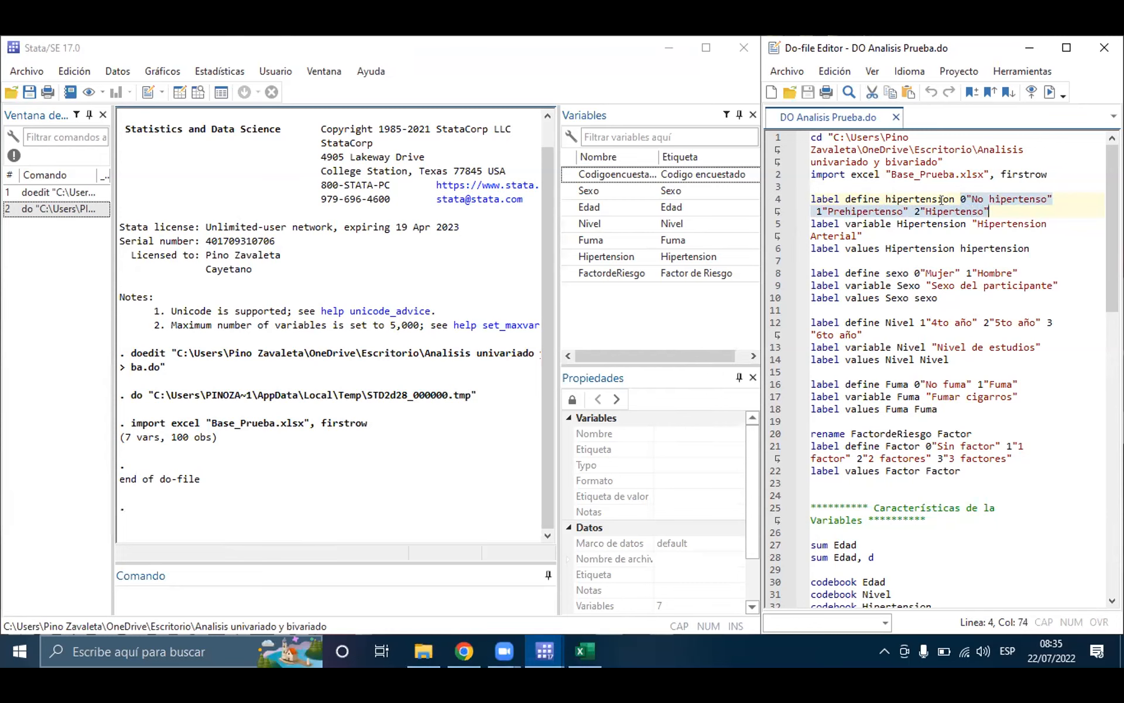
Step: Run the line 4 label define hipertension command from the do-file and check the Hipertension column in the Data Editor
double_click(917, 199)
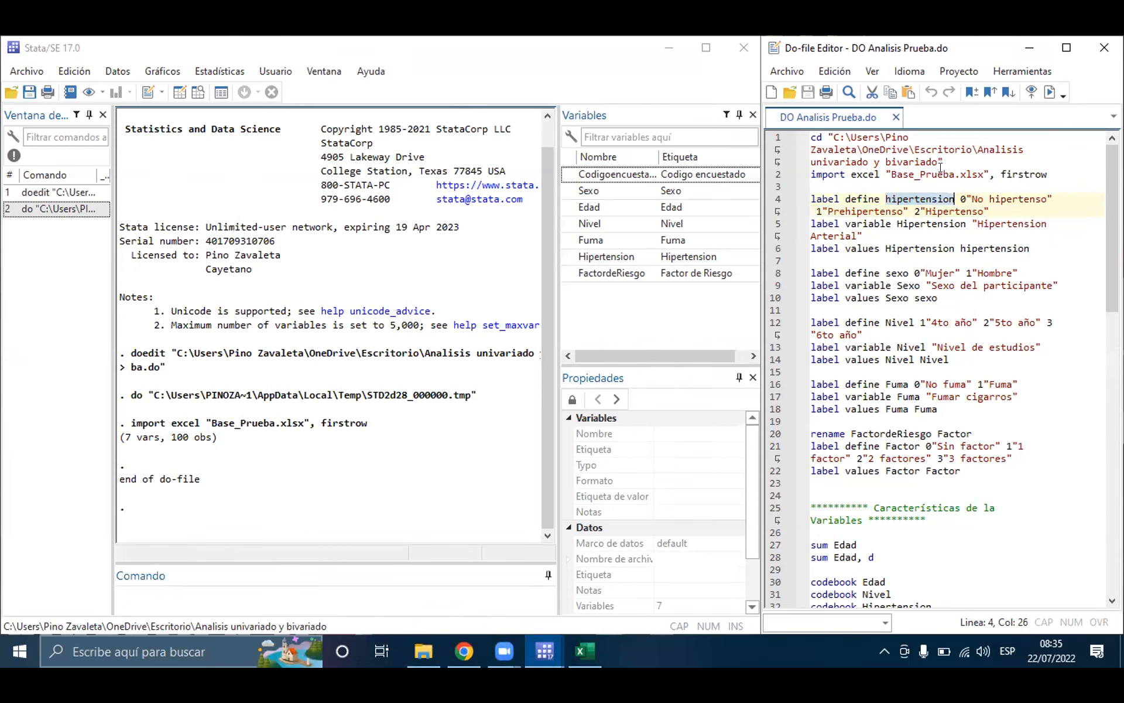
triple_click(814, 200)
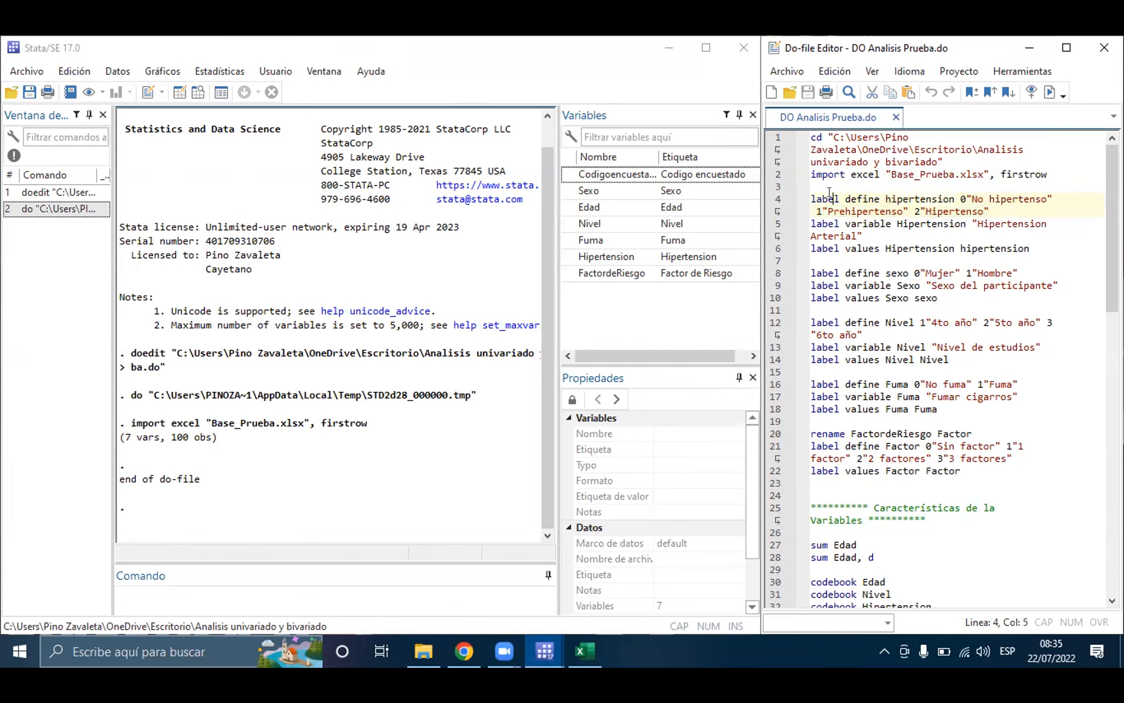
click(1050, 91)
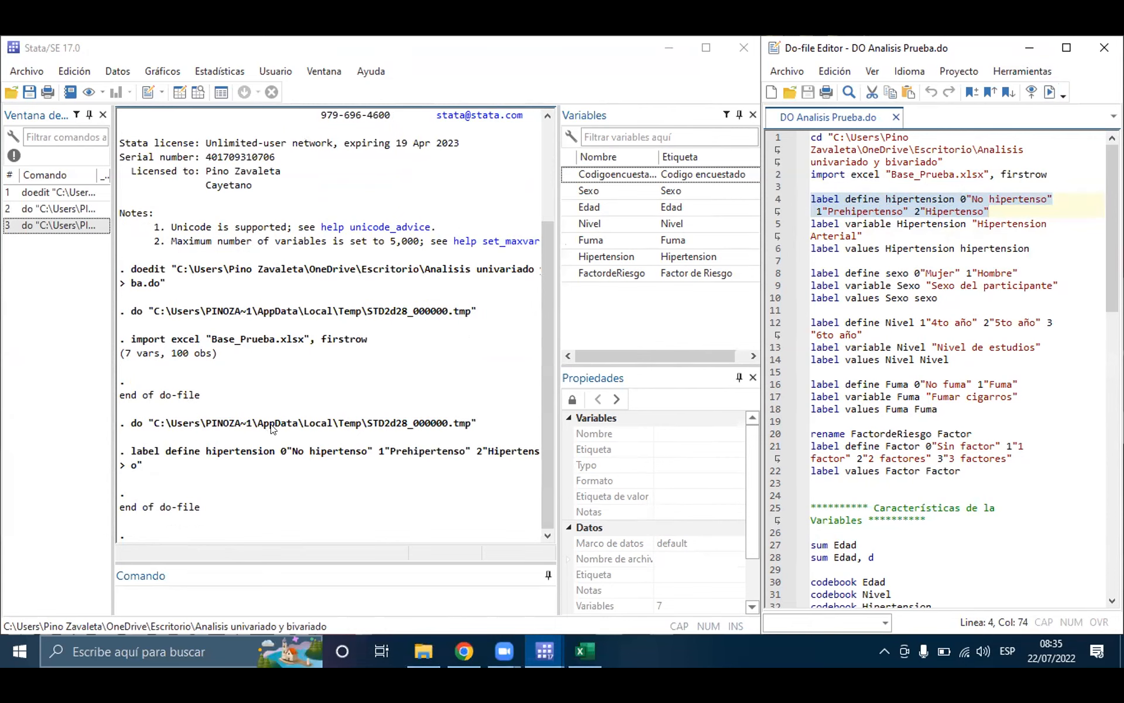
click(198, 92)
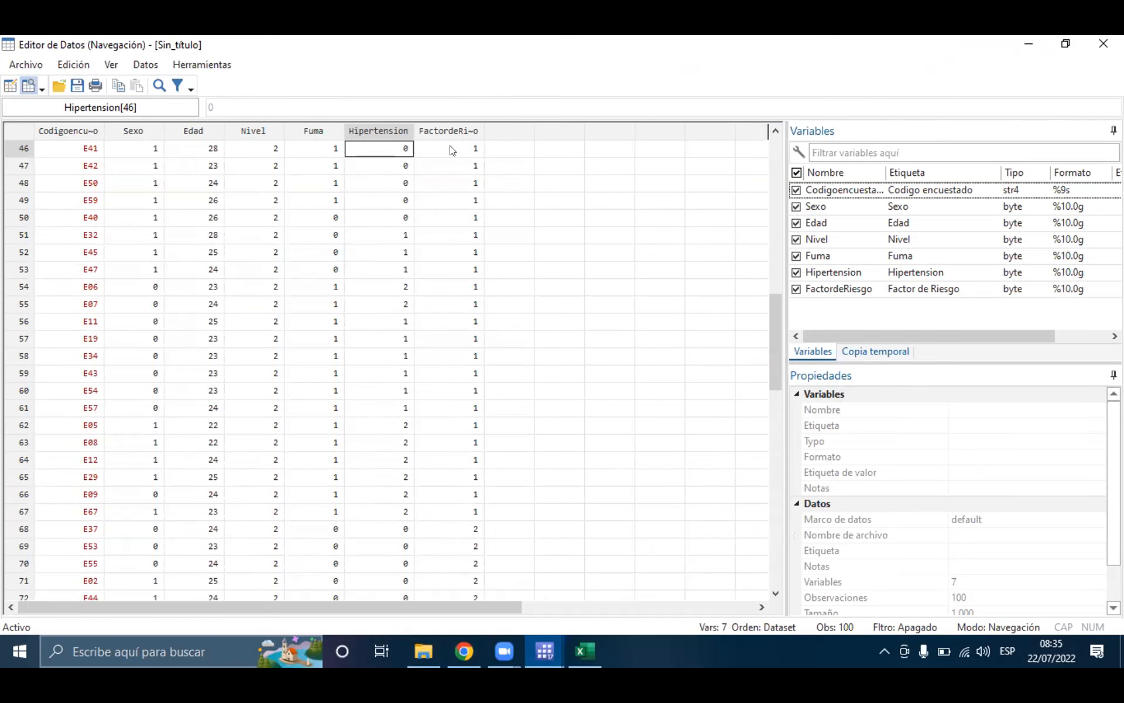
click(1031, 49)
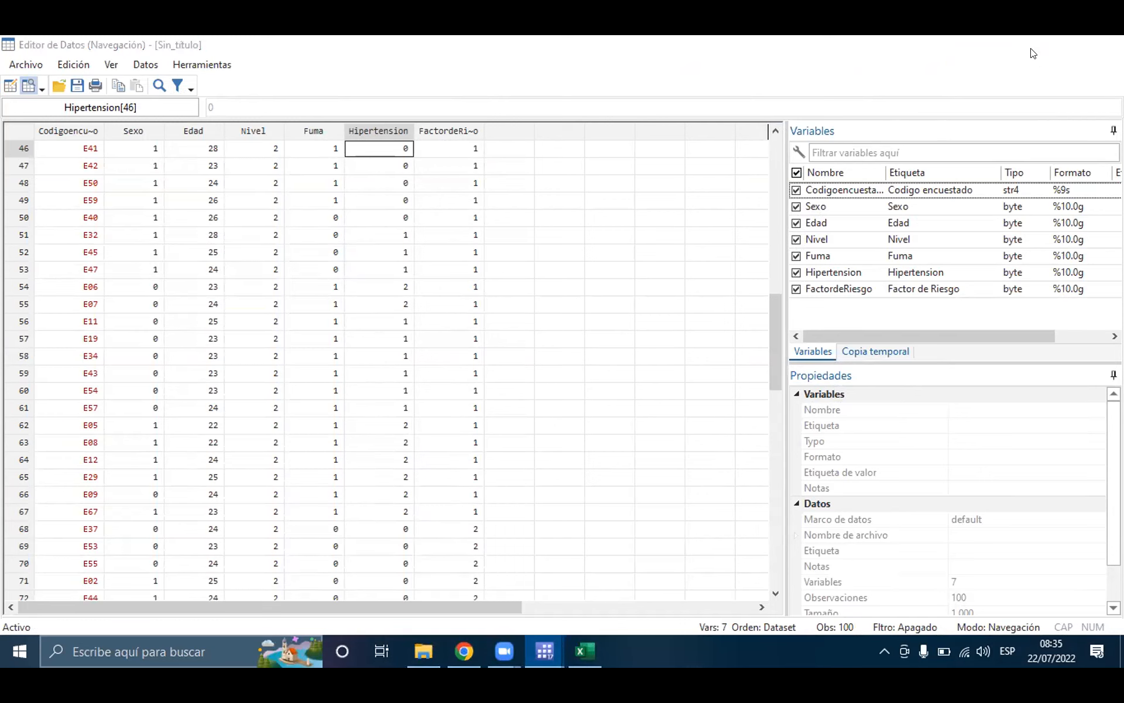
Step: Return to the do-file and run the line 5 label variable command that describes Hipertension as "Hipertension Arterial"
click(836, 235)
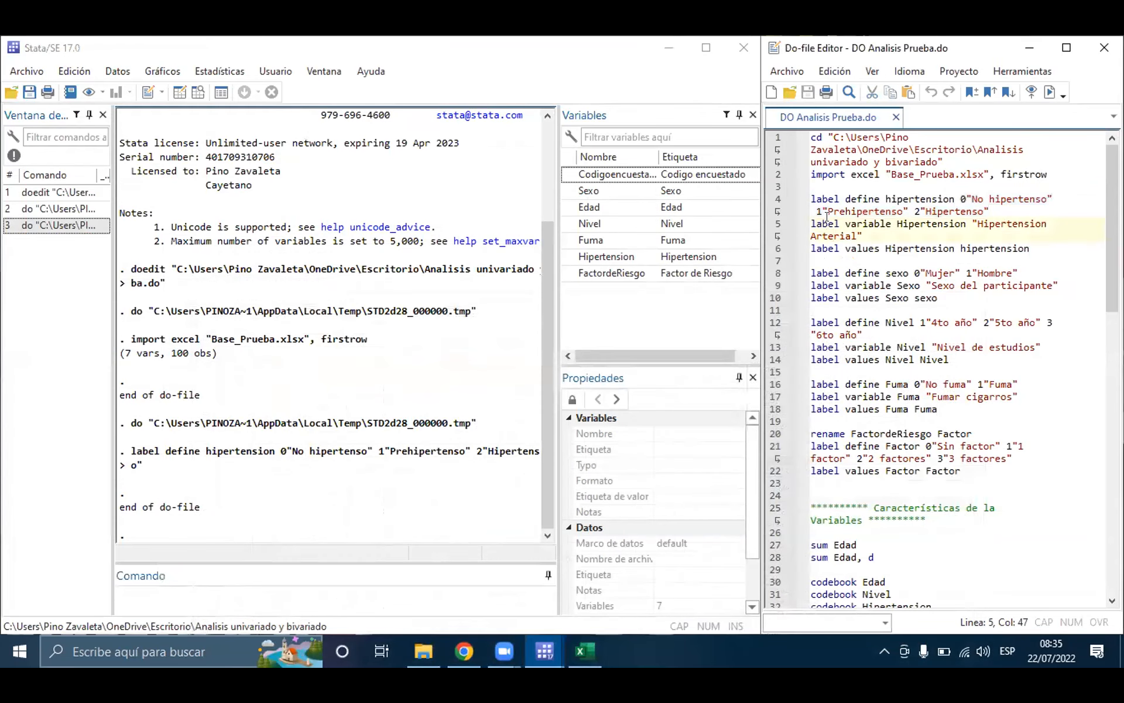
drag(810, 218, 863, 236)
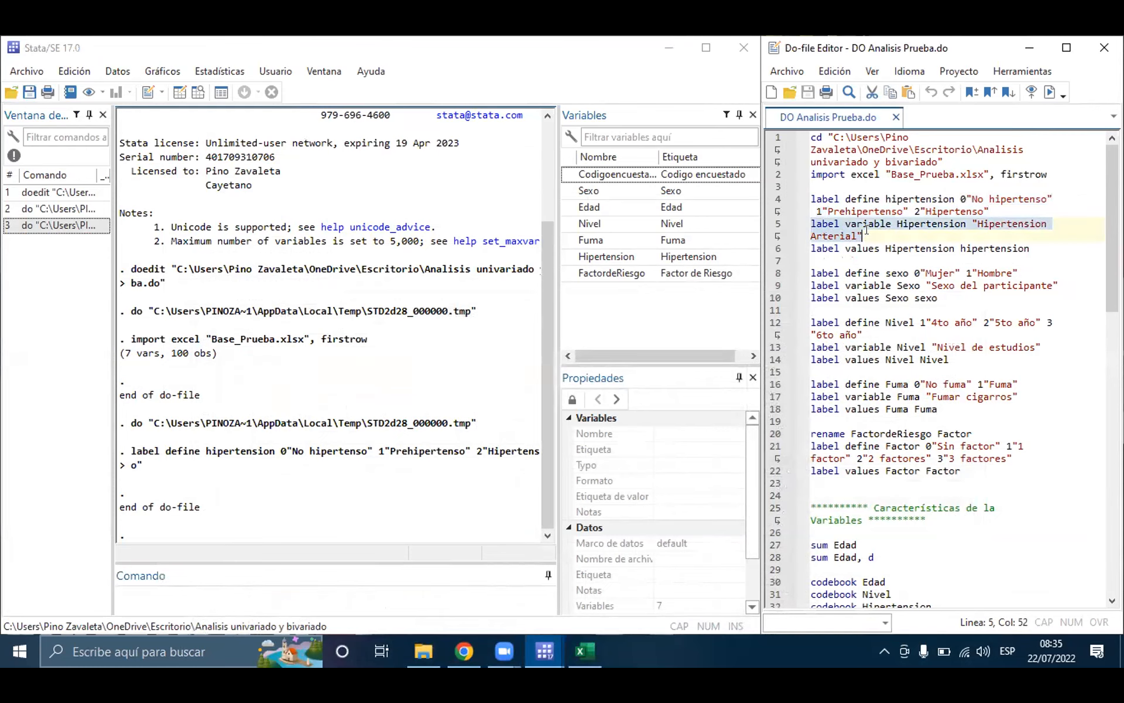
click(867, 230)
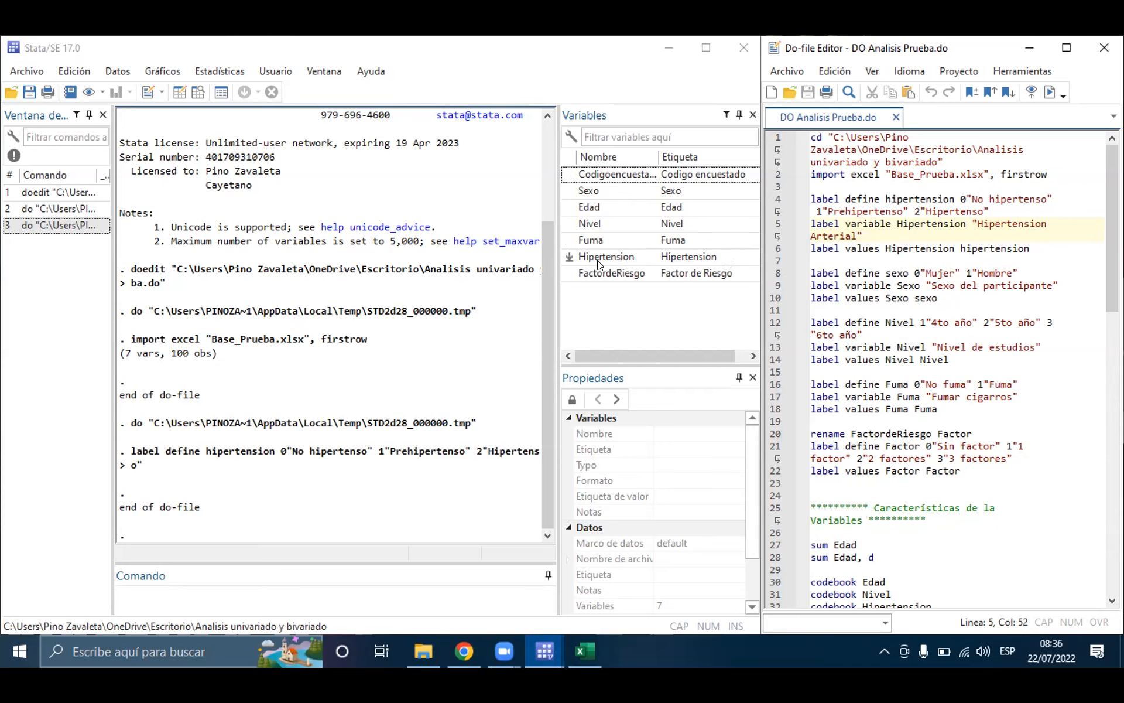
triple_click(834, 221)
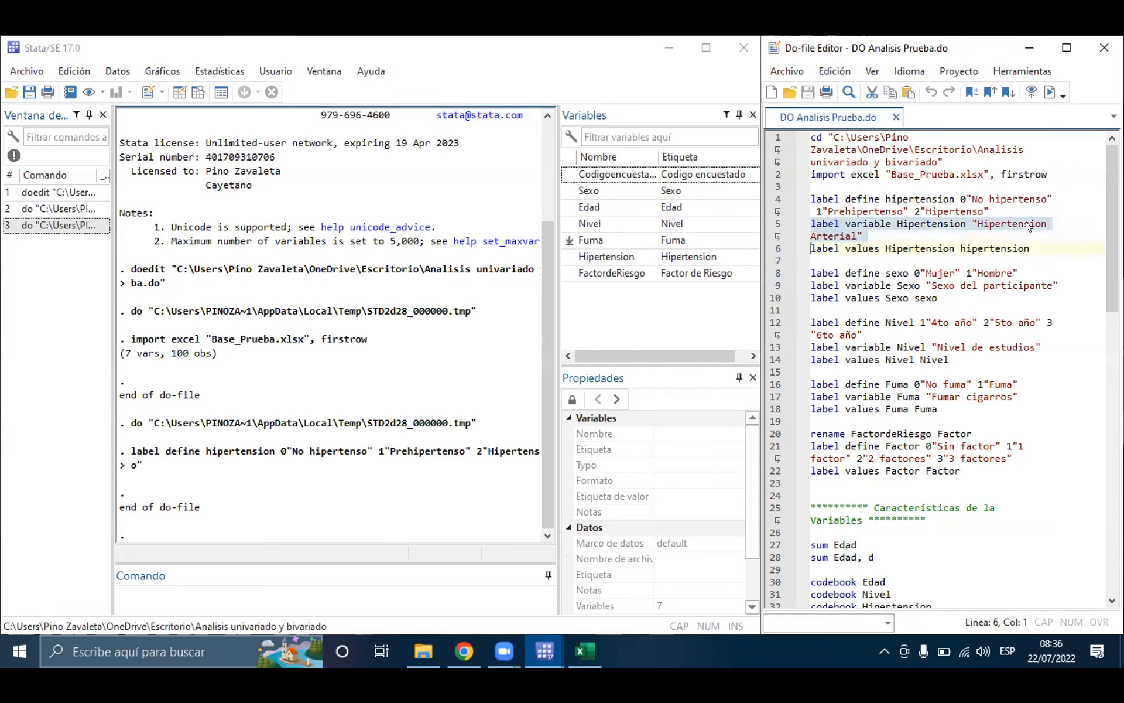
click(1050, 94)
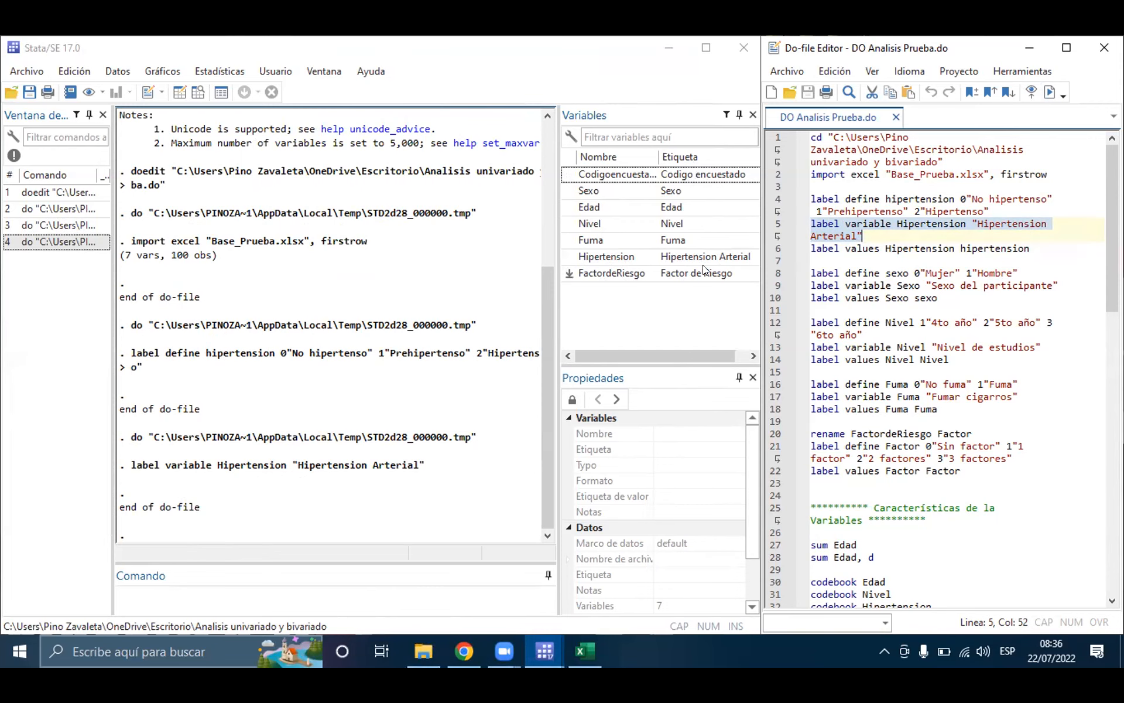
Step: Review the line 4 hipertension label definition and run the line 6 label values command to assign it to the Hipertension variable
triple_click(861, 248)
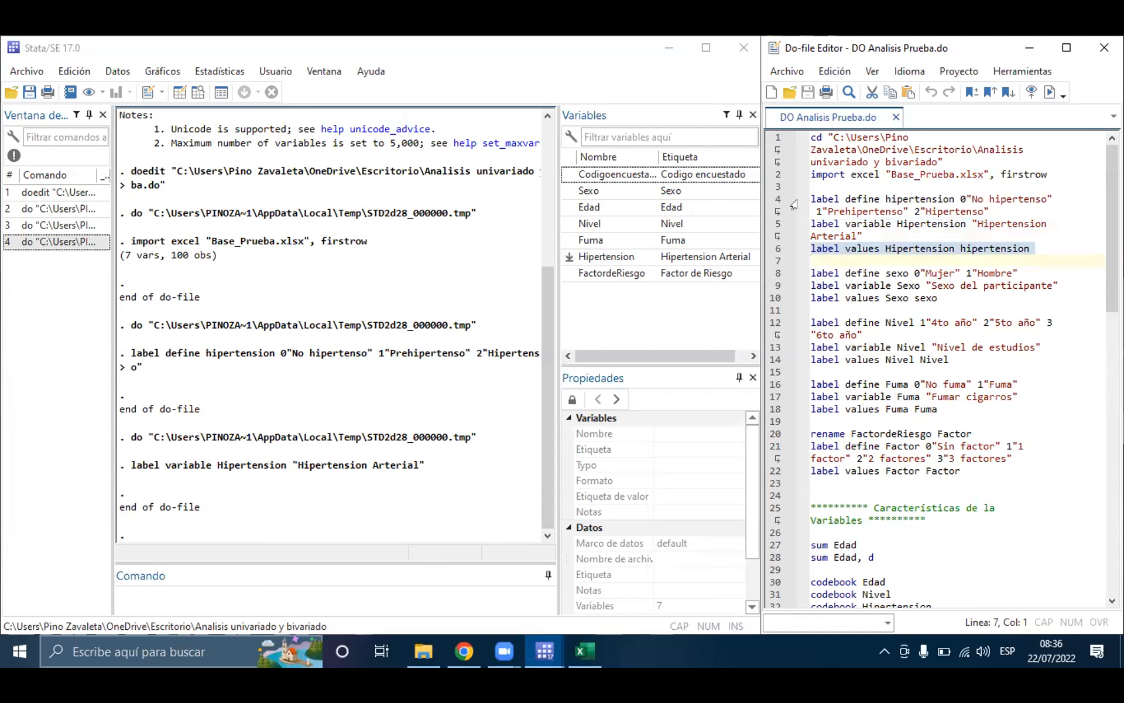
click(810, 197)
drag(812, 199, 990, 212)
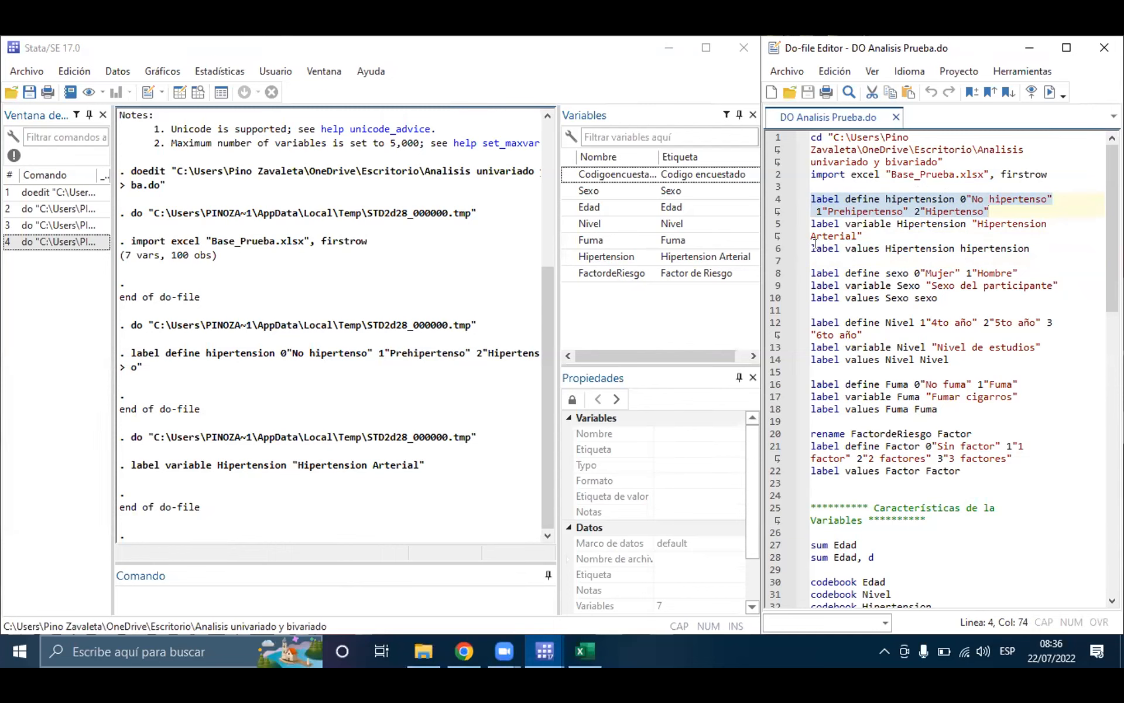
mouse_move(811, 244)
mouse_down()
mouse_move(1033, 246)
mouse_move(810, 256)
mouse_up()
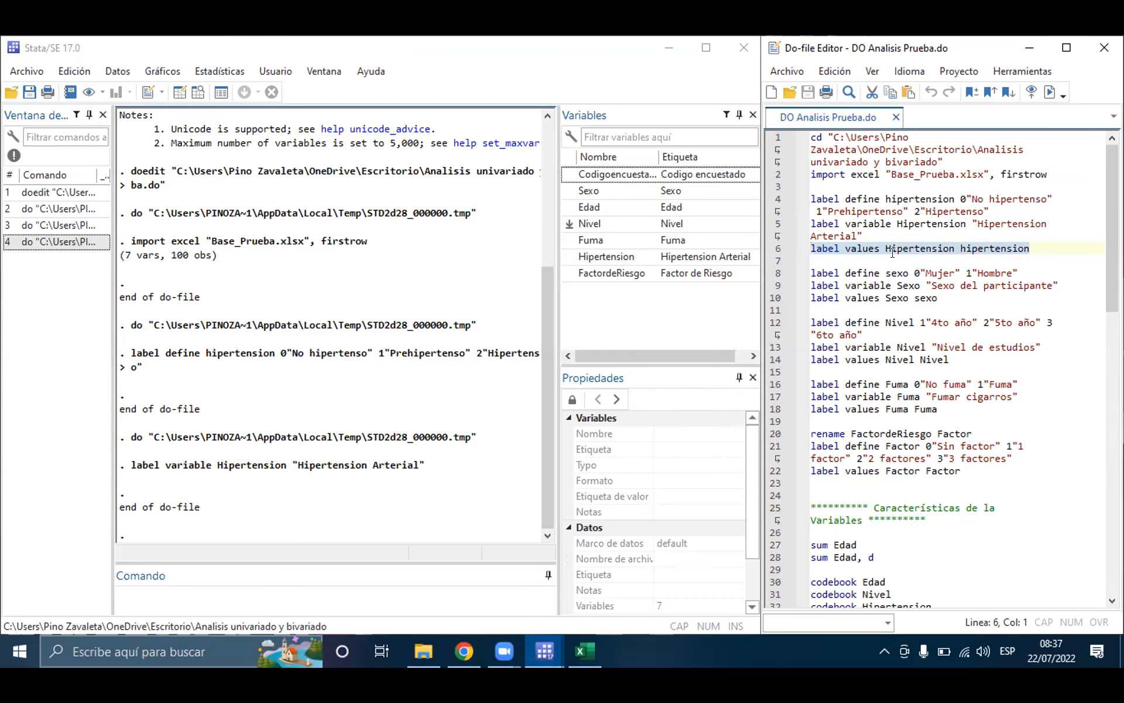
click(1050, 92)
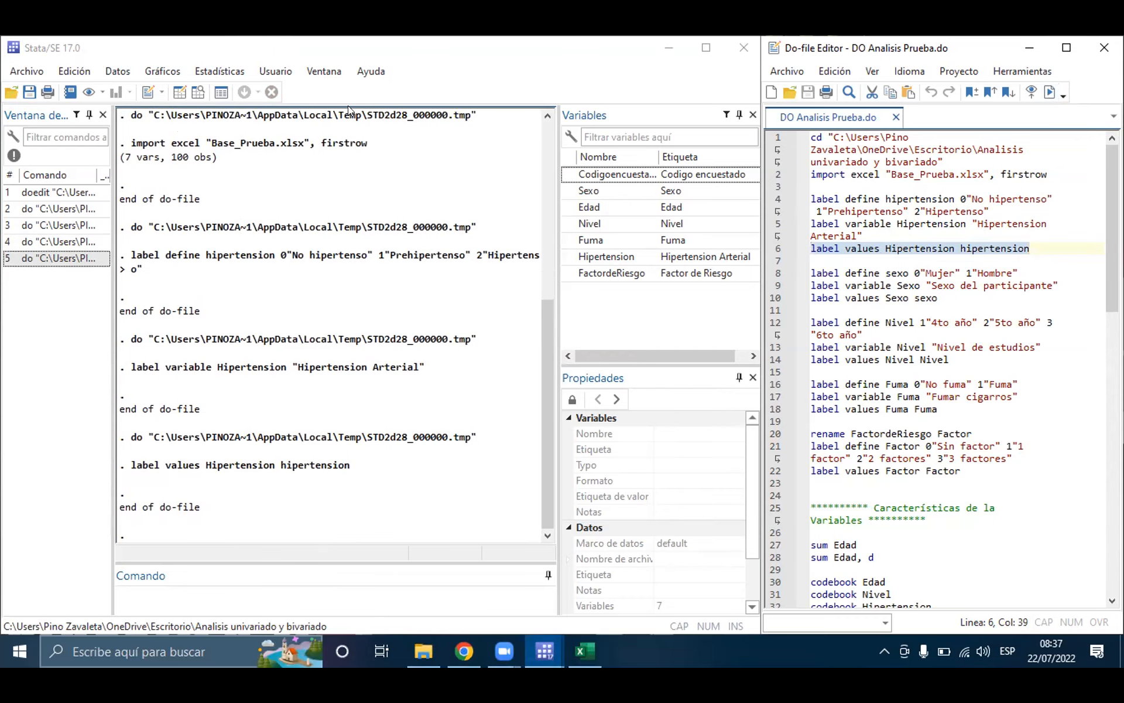
Step: Check the value labels of the Hipertension column in the Data Editor and return to the main window
click(197, 91)
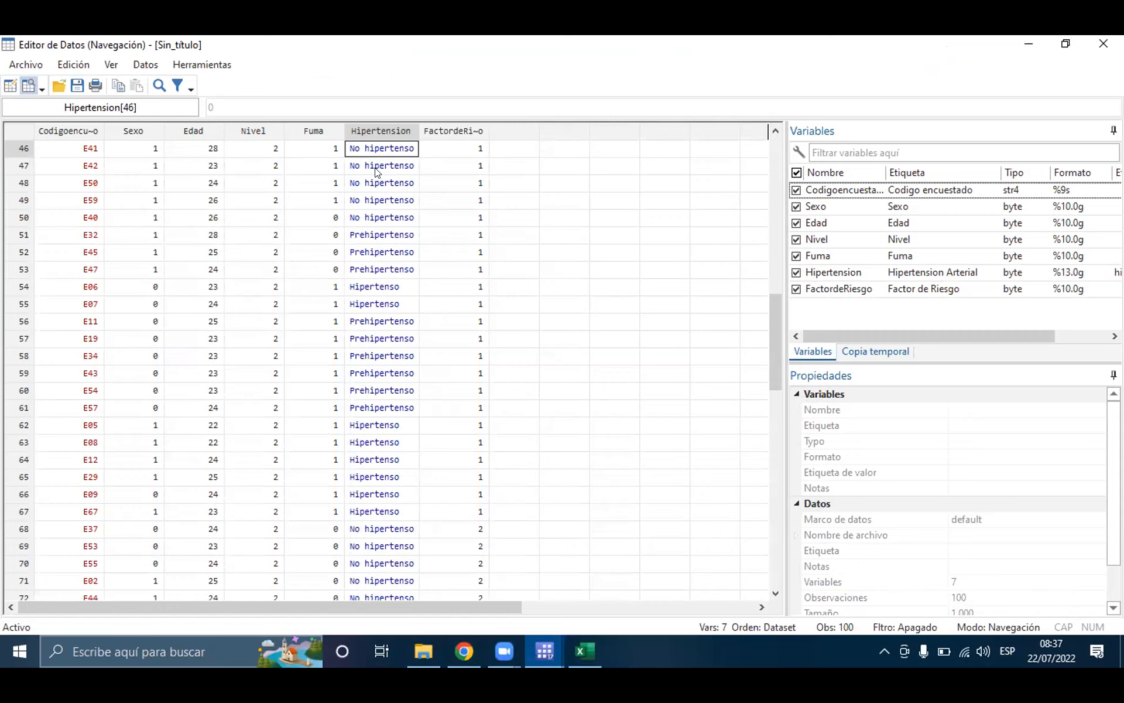
click(378, 236)
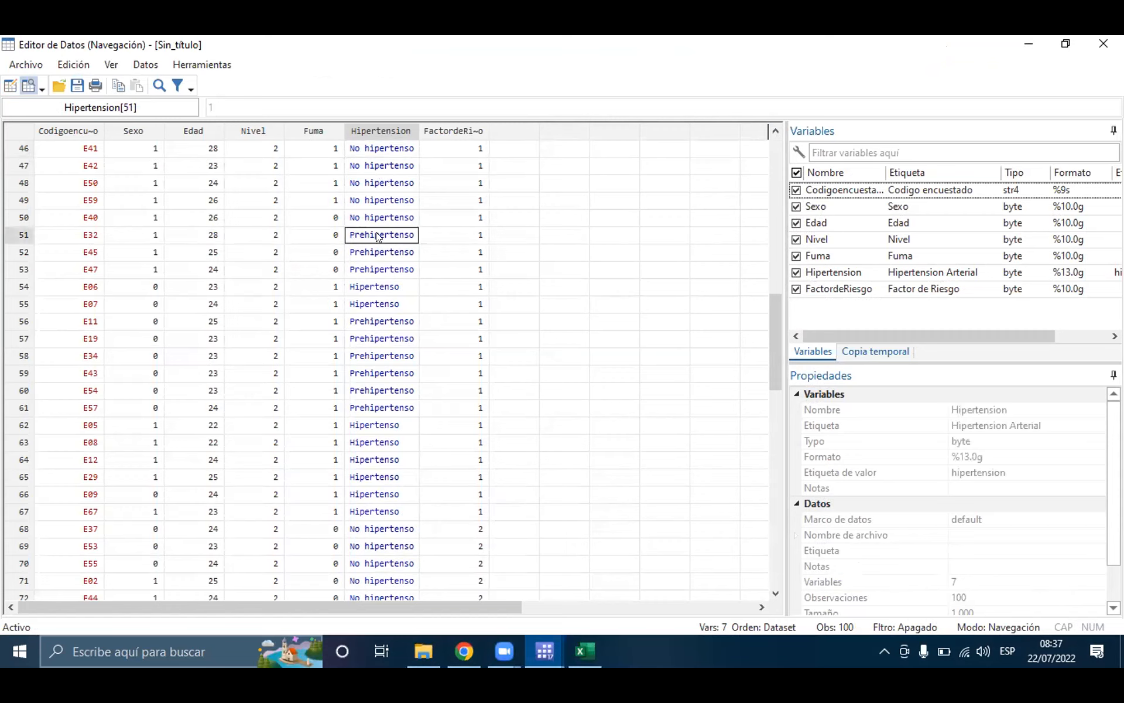
click(397, 288)
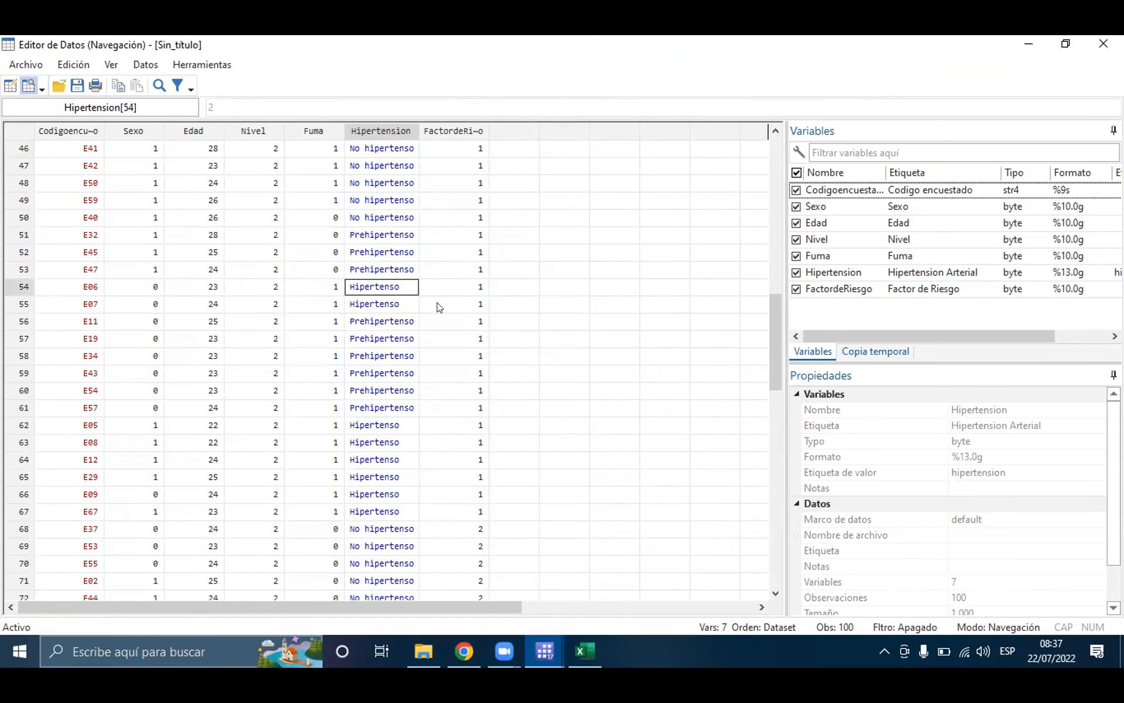
click(1019, 40)
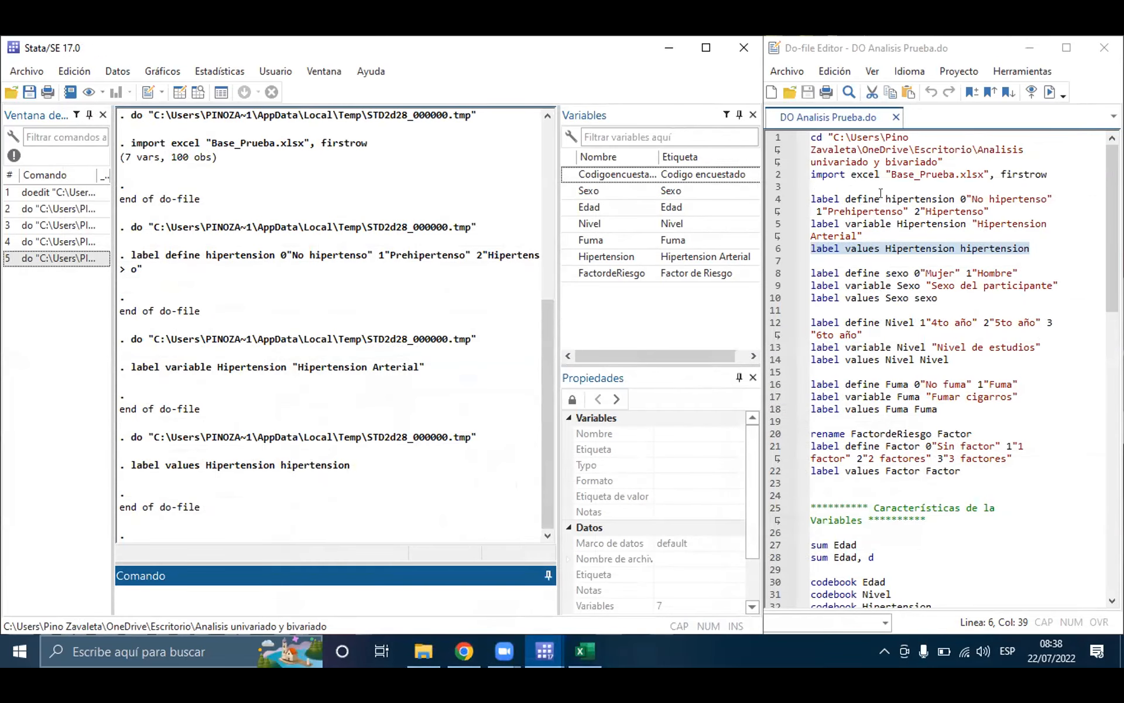
Step: Review the do-file's labelling blocks for Sexo, Nivel, Fuma and the risk factor variable on lines 8 to 22
click(880, 259)
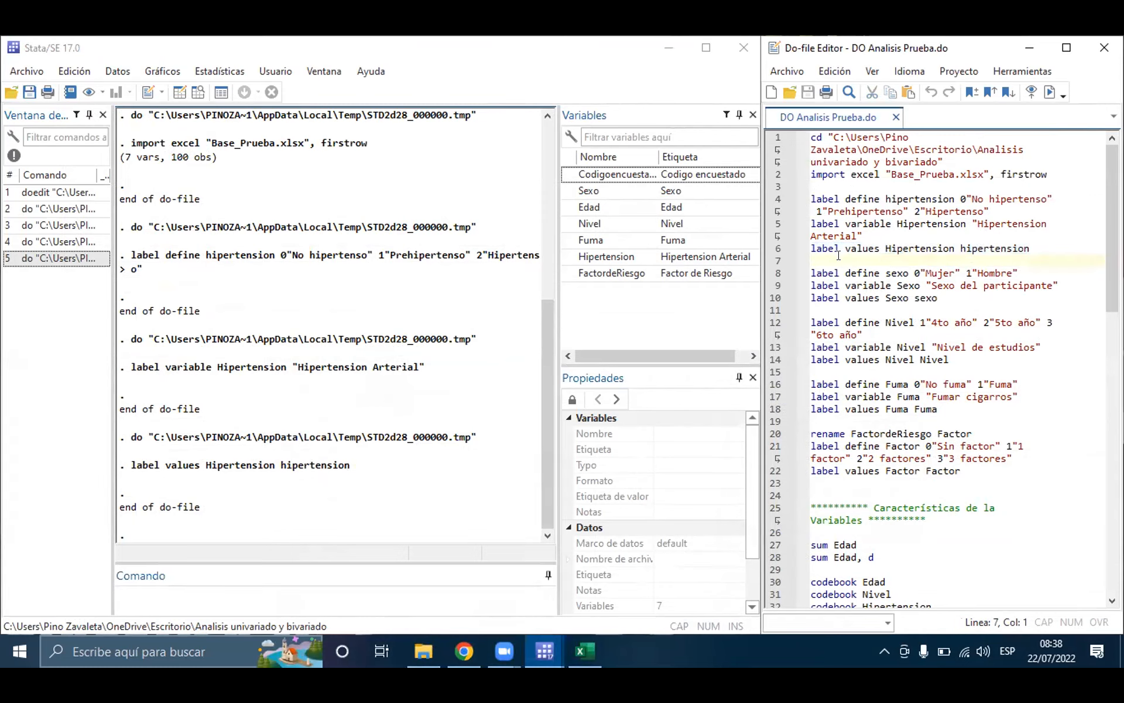
click(892, 270)
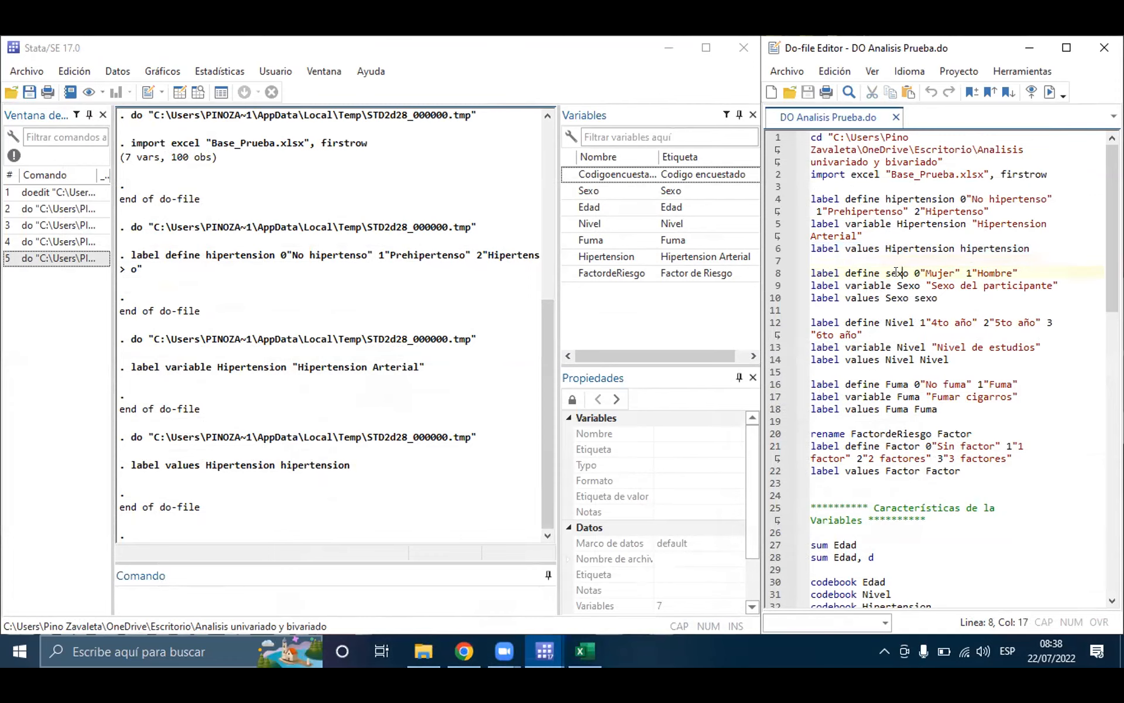
click(895, 322)
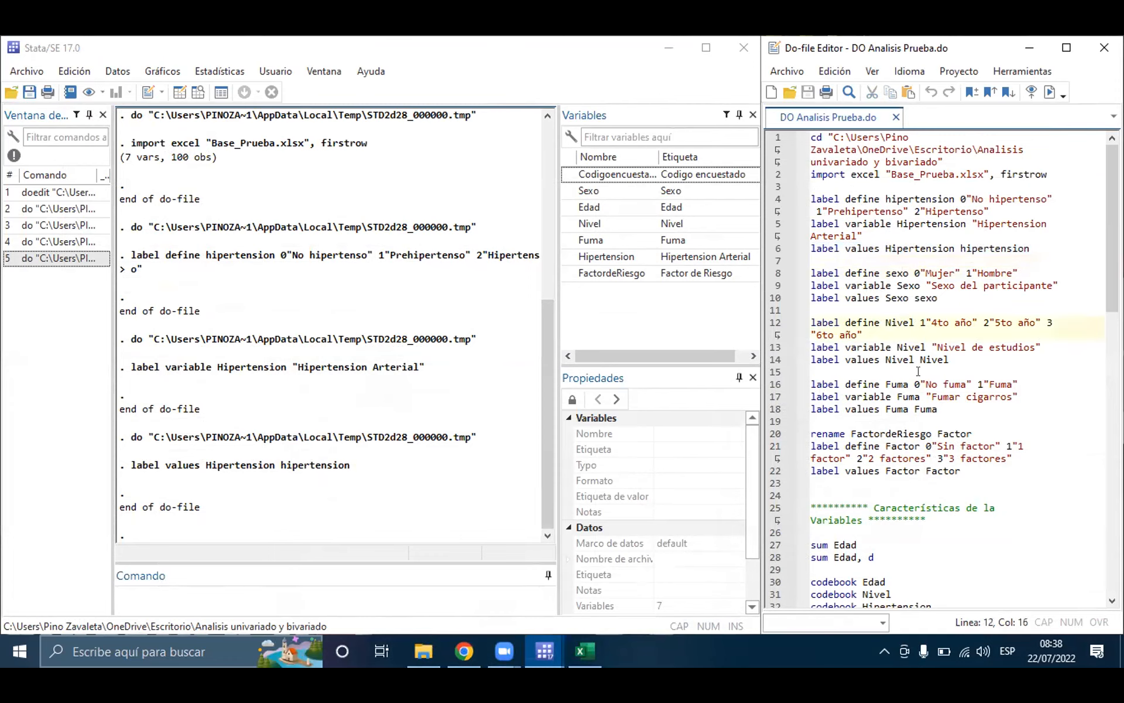
click(889, 384)
click(866, 446)
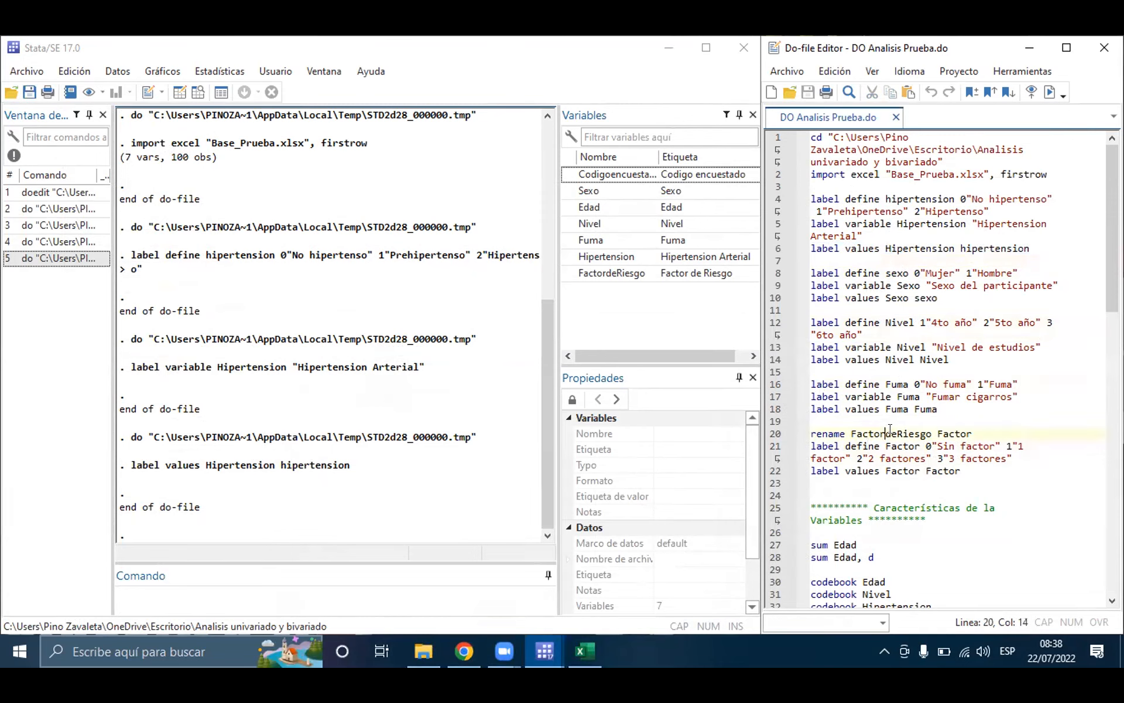
click(867, 434)
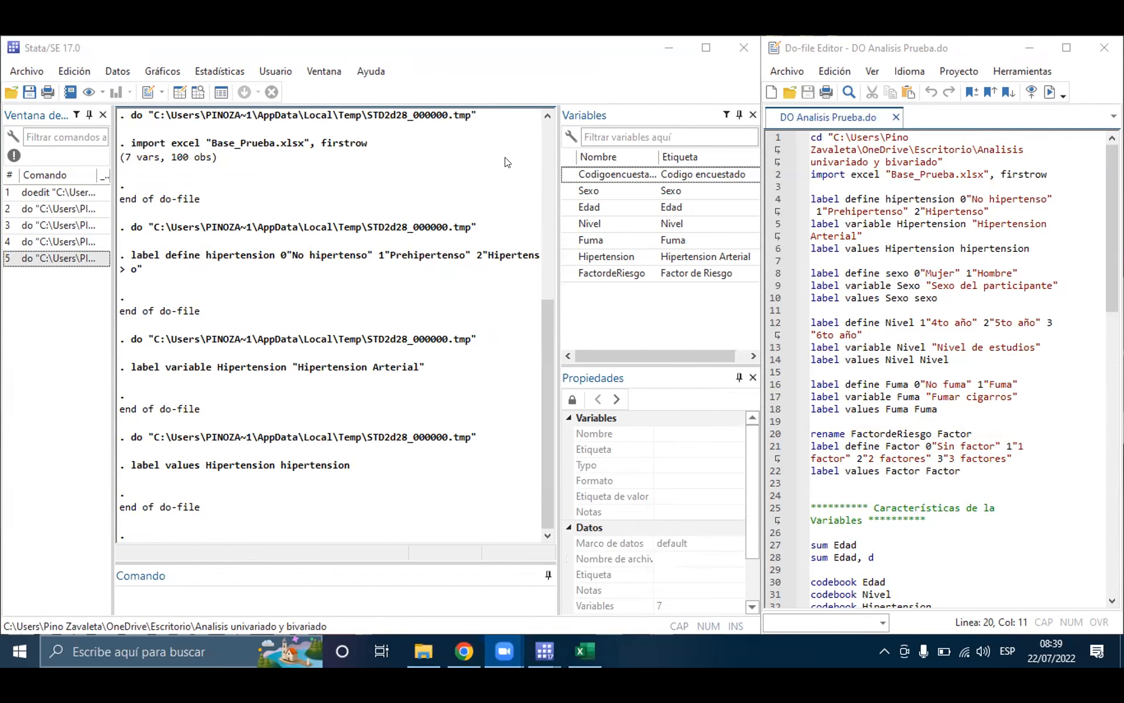
Step: Widen the do-file editor slightly and look over the dataset in the Data Editor before returning to the commands
click(751, 250)
drag(751, 250, 743, 250)
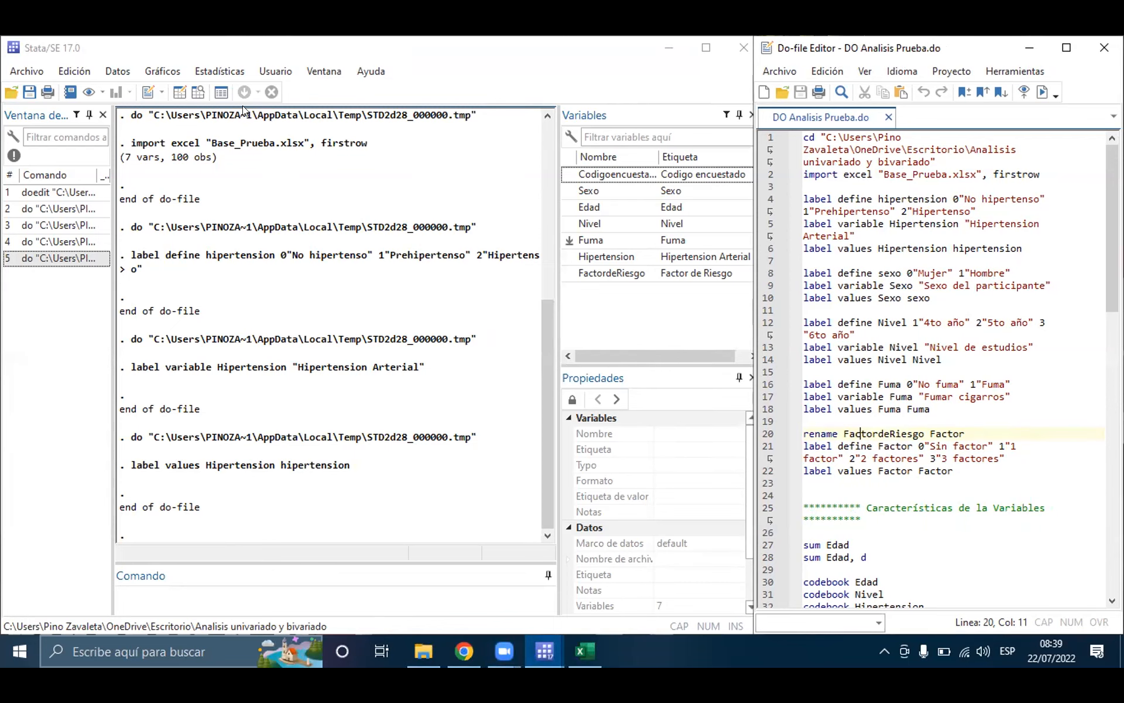
click(198, 92)
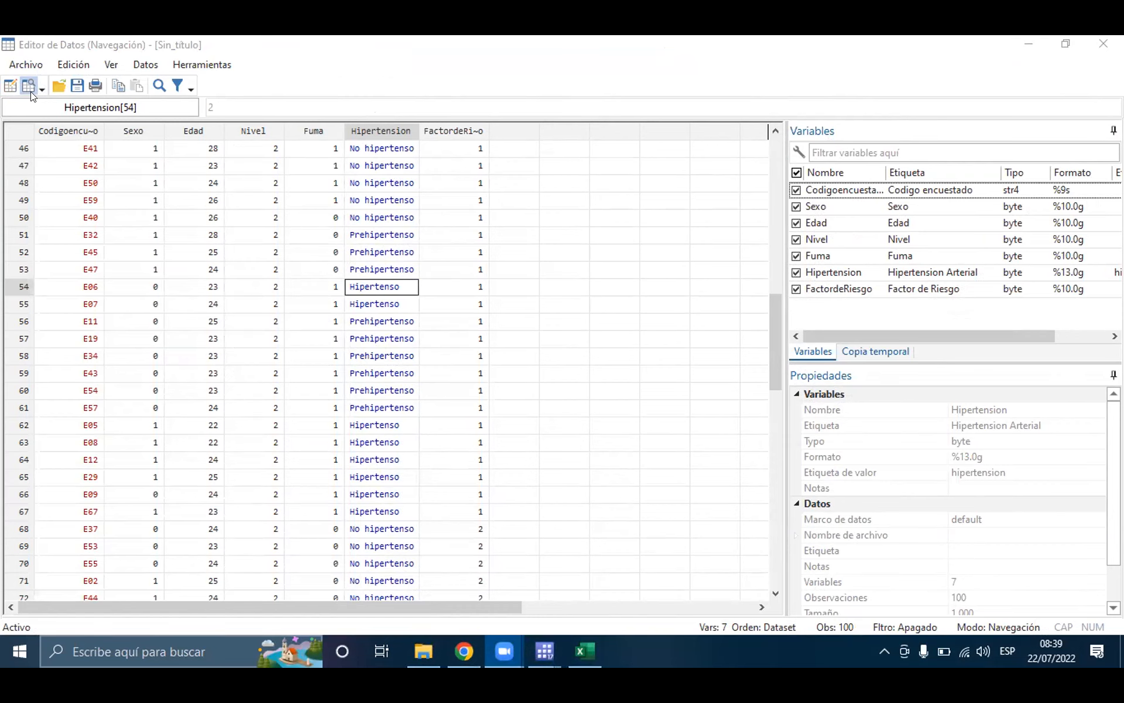
click(1022, 45)
click(1021, 45)
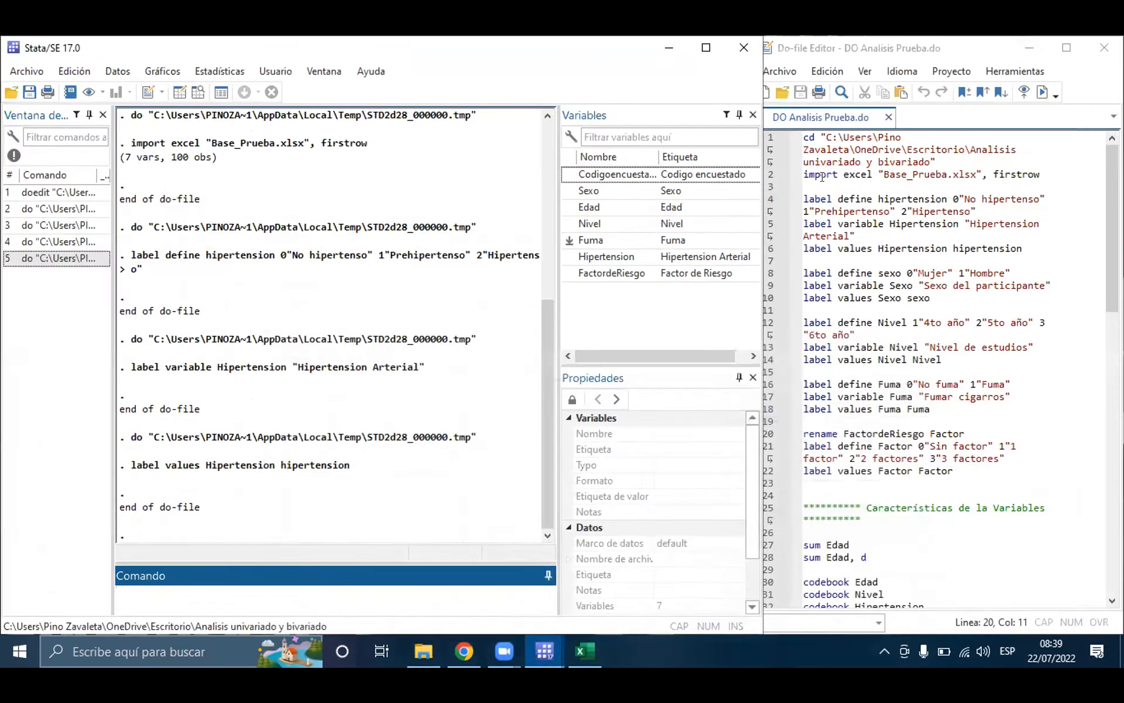
Step: Run lines 8 to 18 of the do-file to label Sexo, Nivel and Fuma, and review the Fuma block
drag(824, 260, 931, 408)
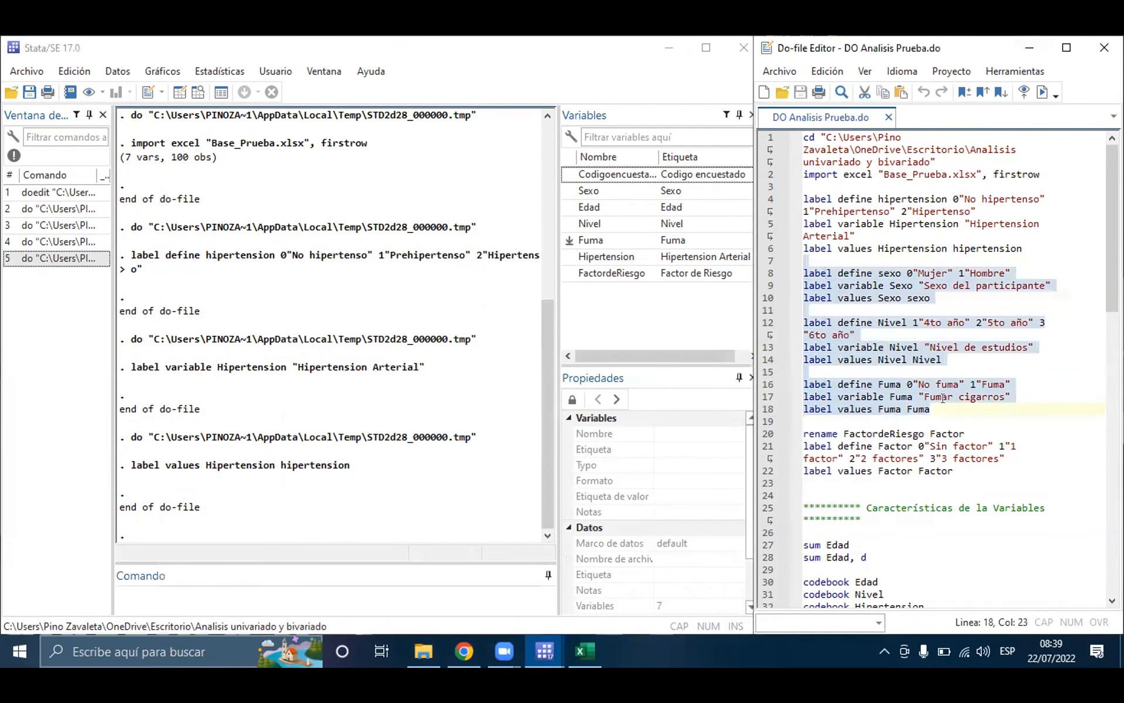
click(1041, 91)
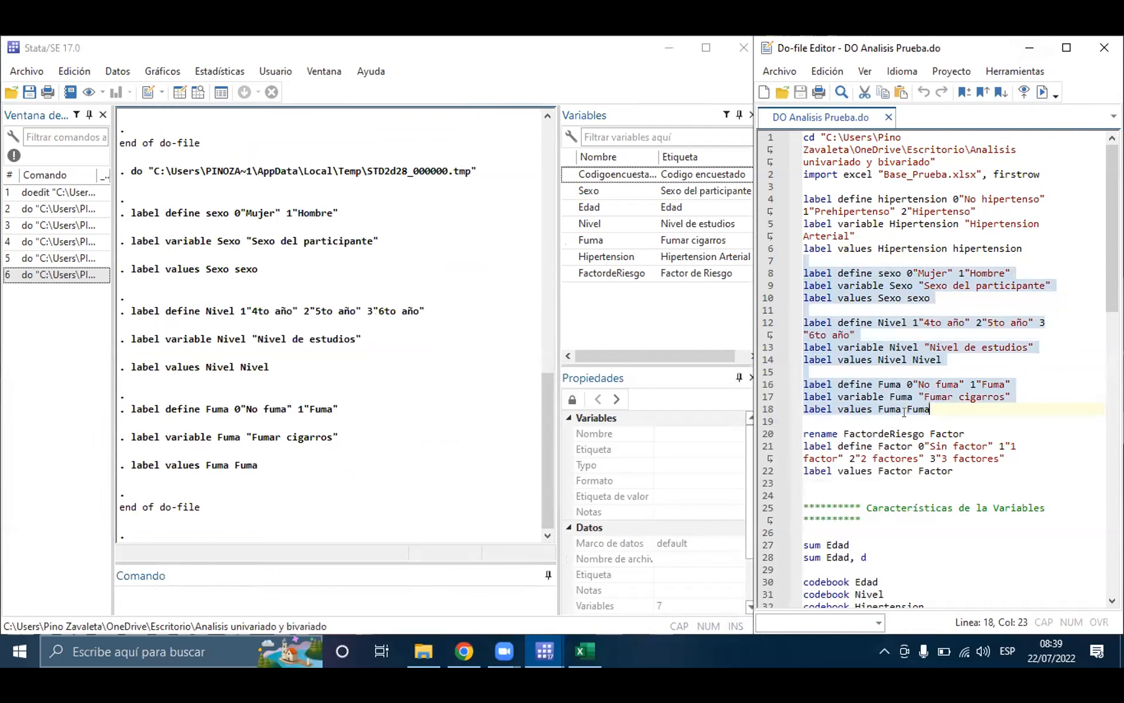
key(Down)
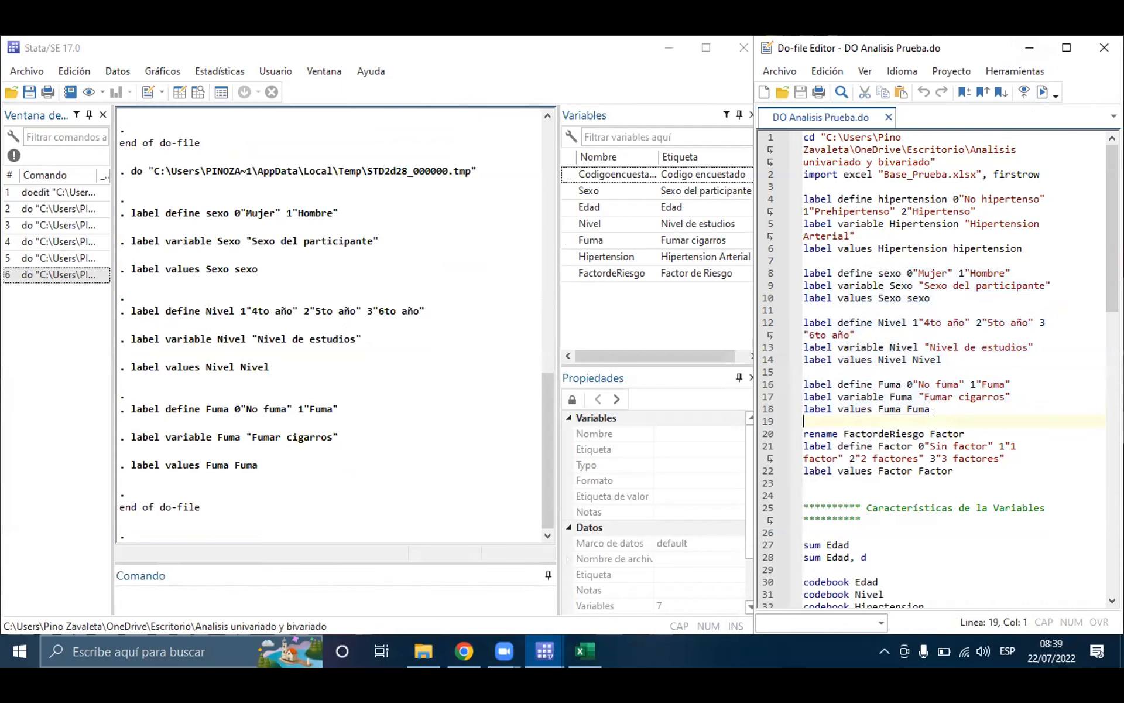
click(878, 384)
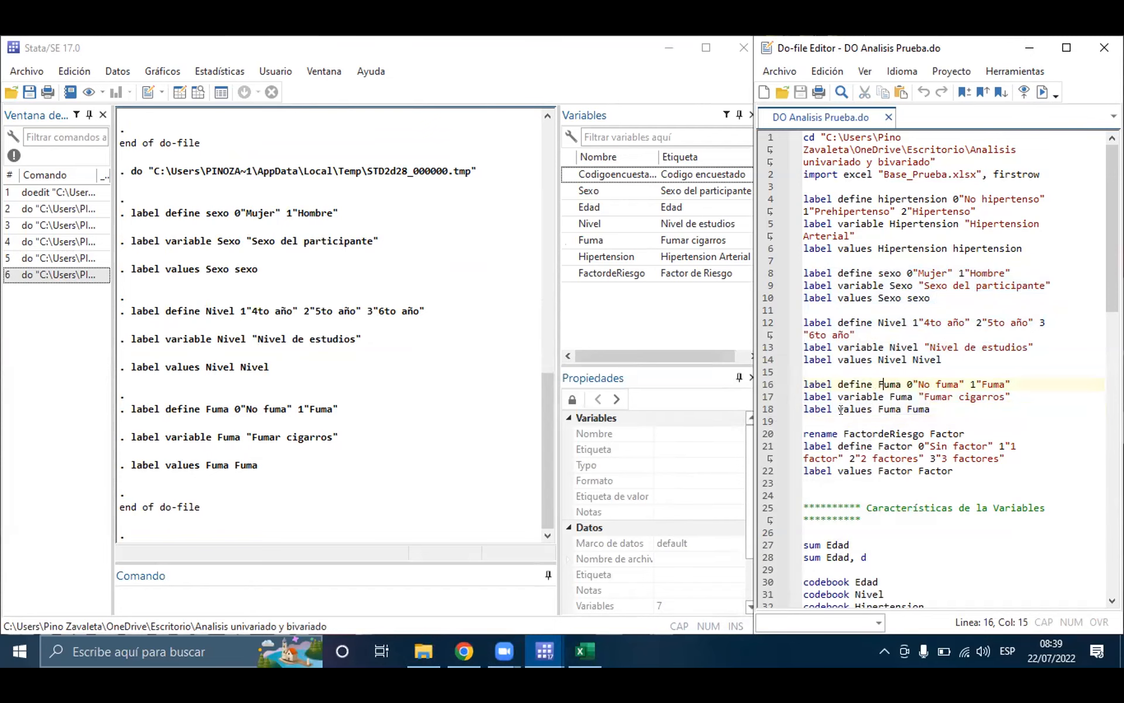
drag(801, 409, 932, 410)
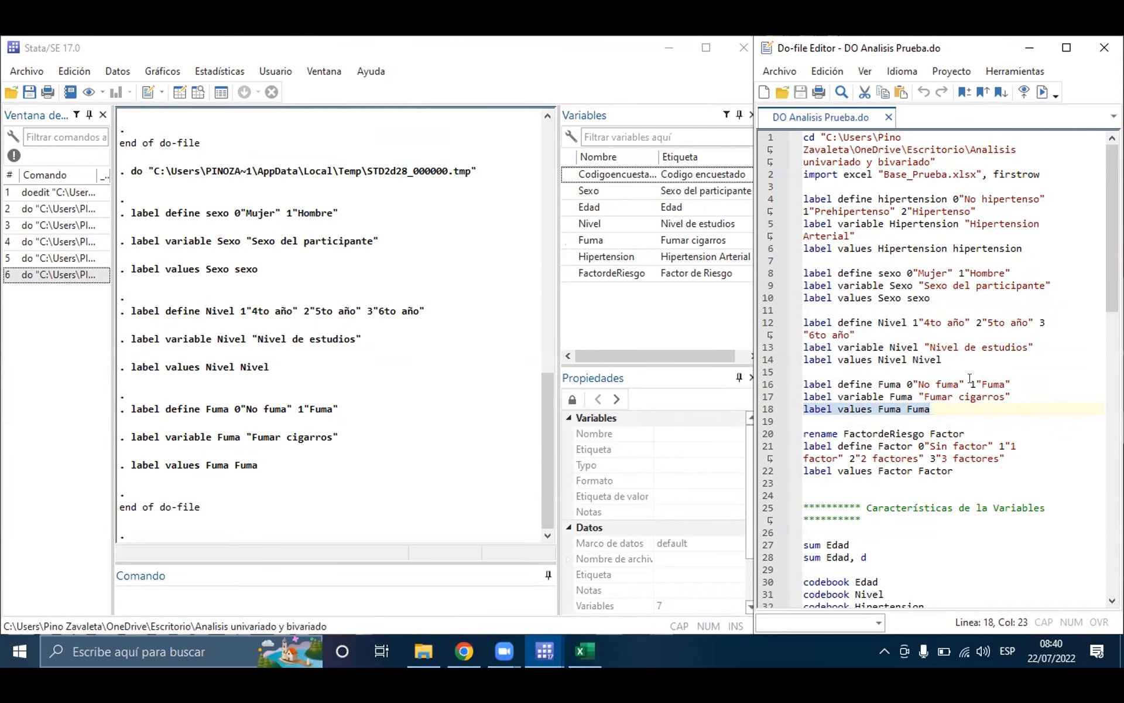
click(947, 406)
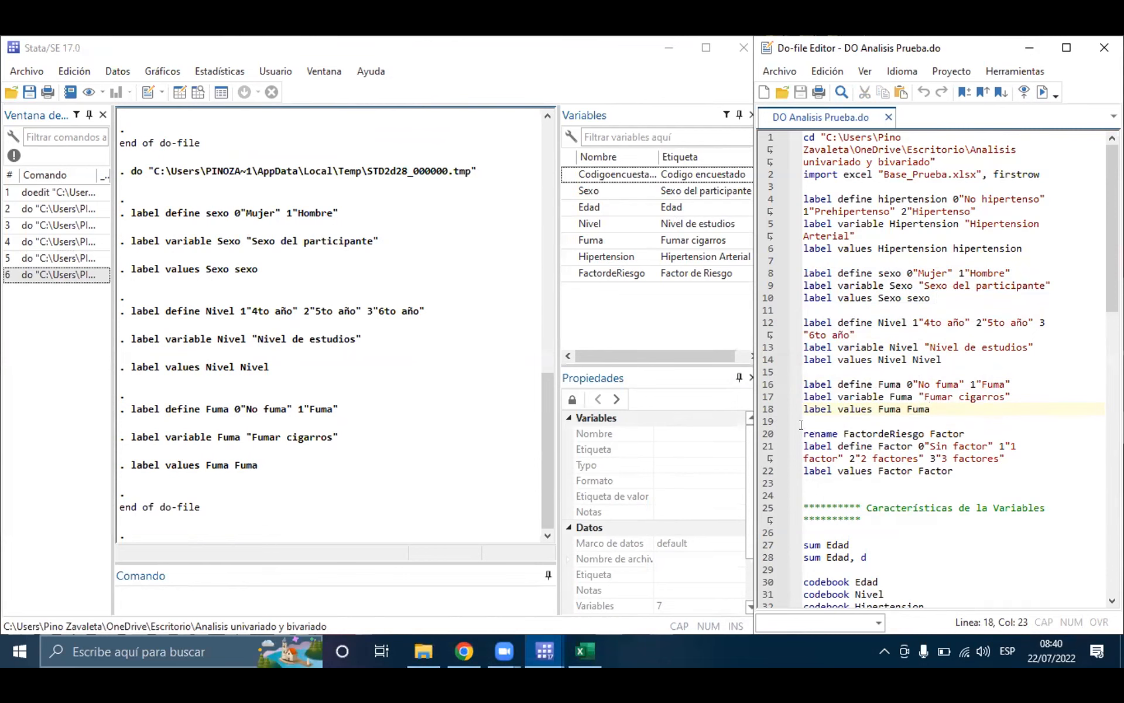
Step: Run lines 20 to 22 to rename FactordeRiesgo as Factor and give it the labels Sin factor, 1 factor, 2 factores and 3 factores
drag(801, 416, 960, 430)
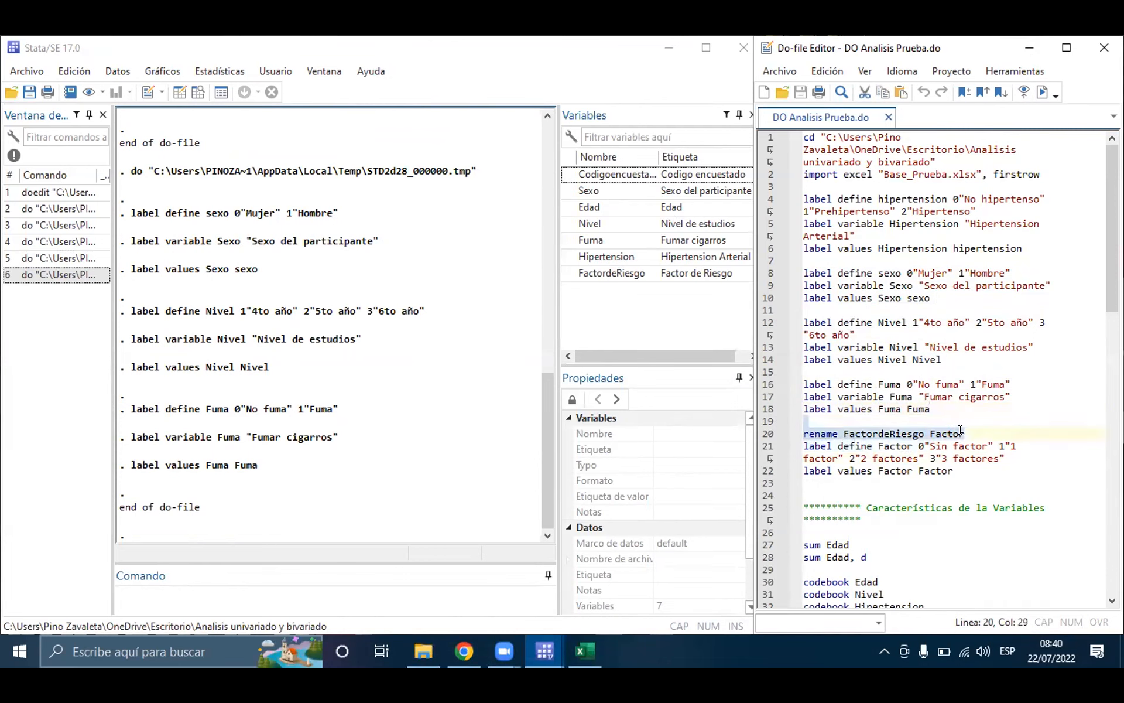
click(1043, 91)
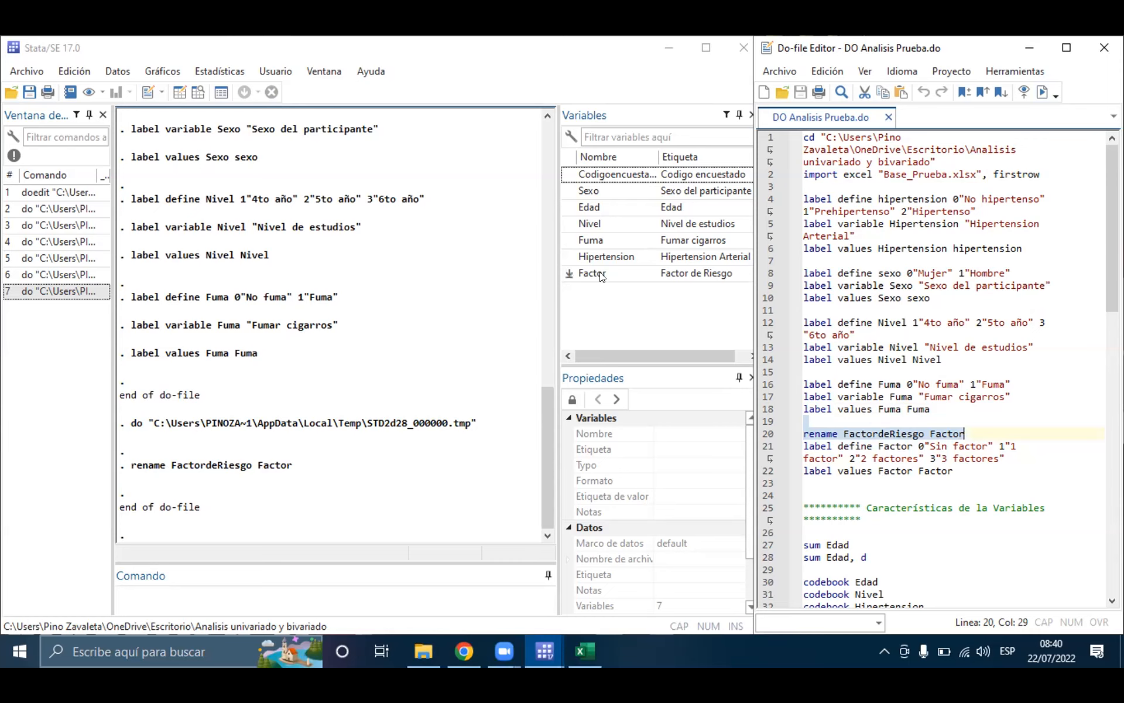
click(851, 447)
drag(800, 441, 959, 462)
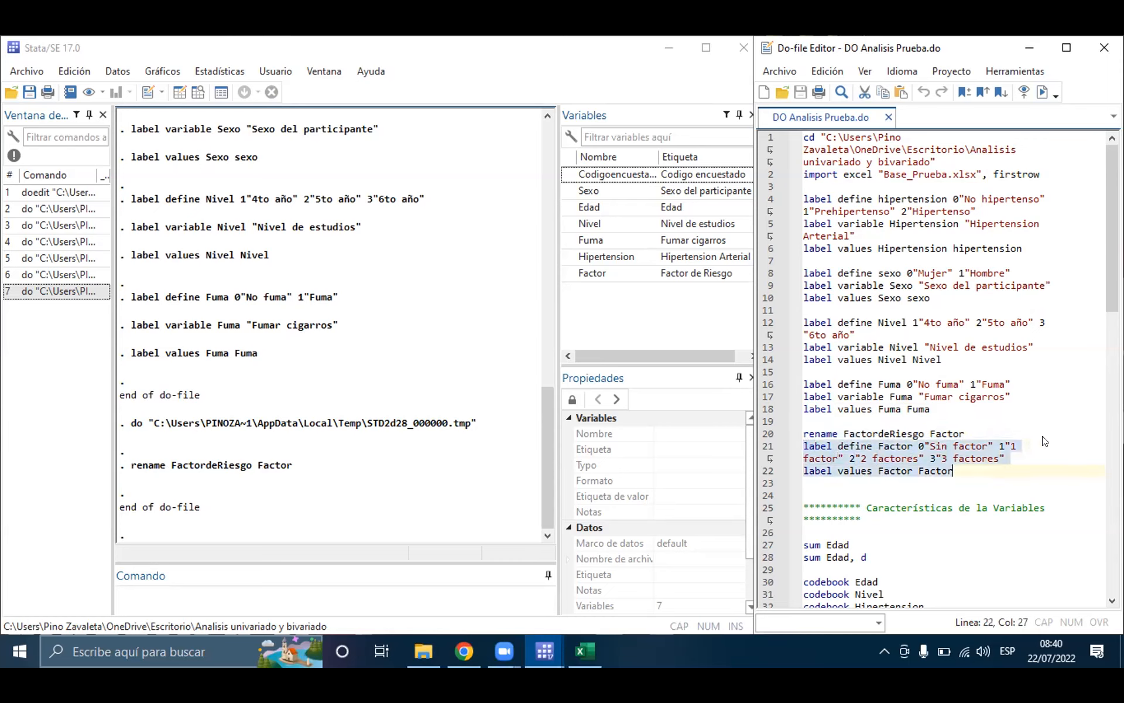
click(1042, 92)
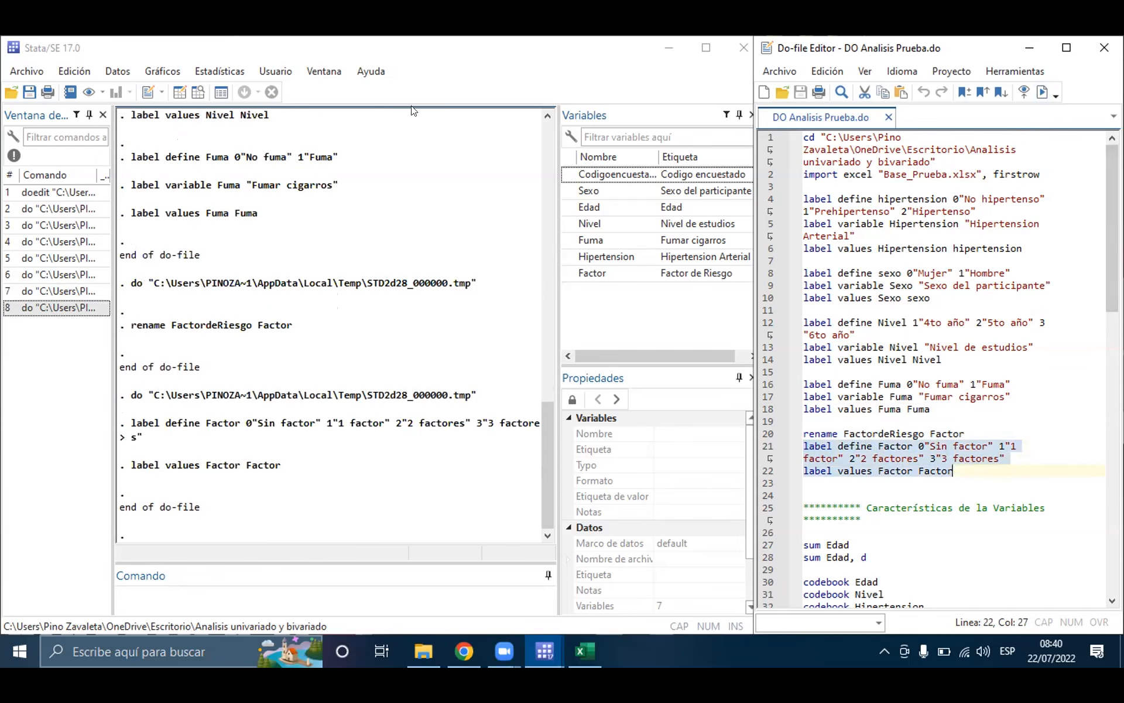
Step: Check the labelled columns from the first row in the Data Editor and return to the do-file's Características de la Variables section
click(198, 91)
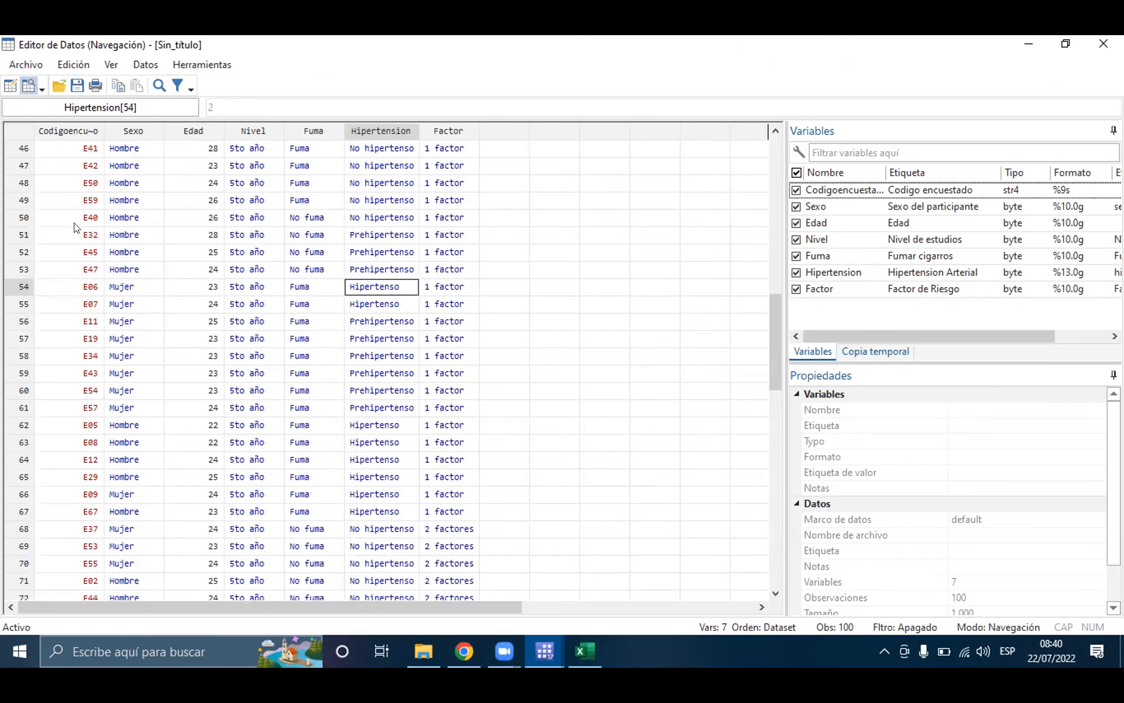
scroll(75, 227, up, 3)
scroll(74, 227, up, 12)
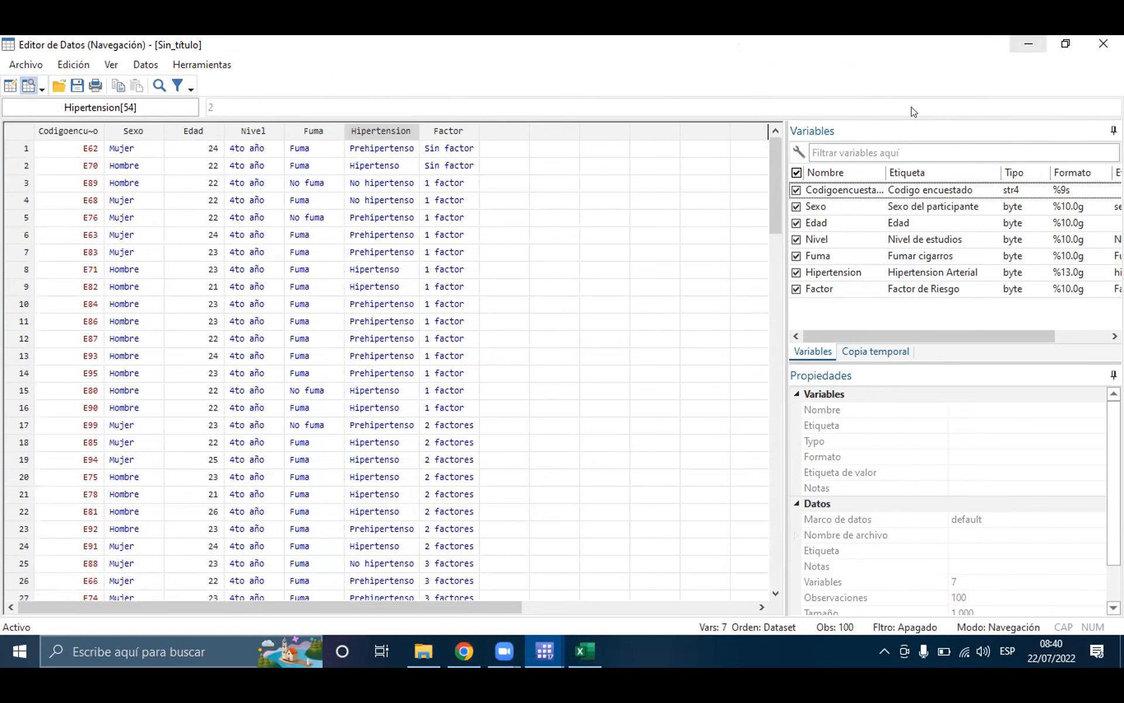
click(1031, 43)
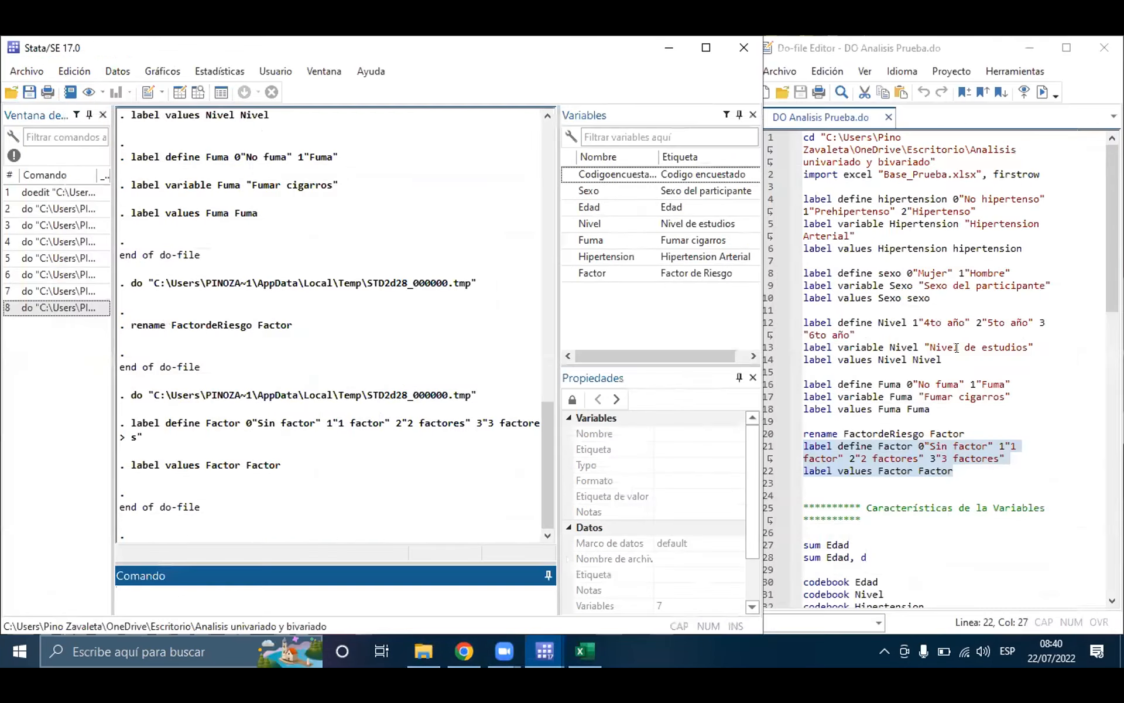
scroll(1009, 255, down, 2)
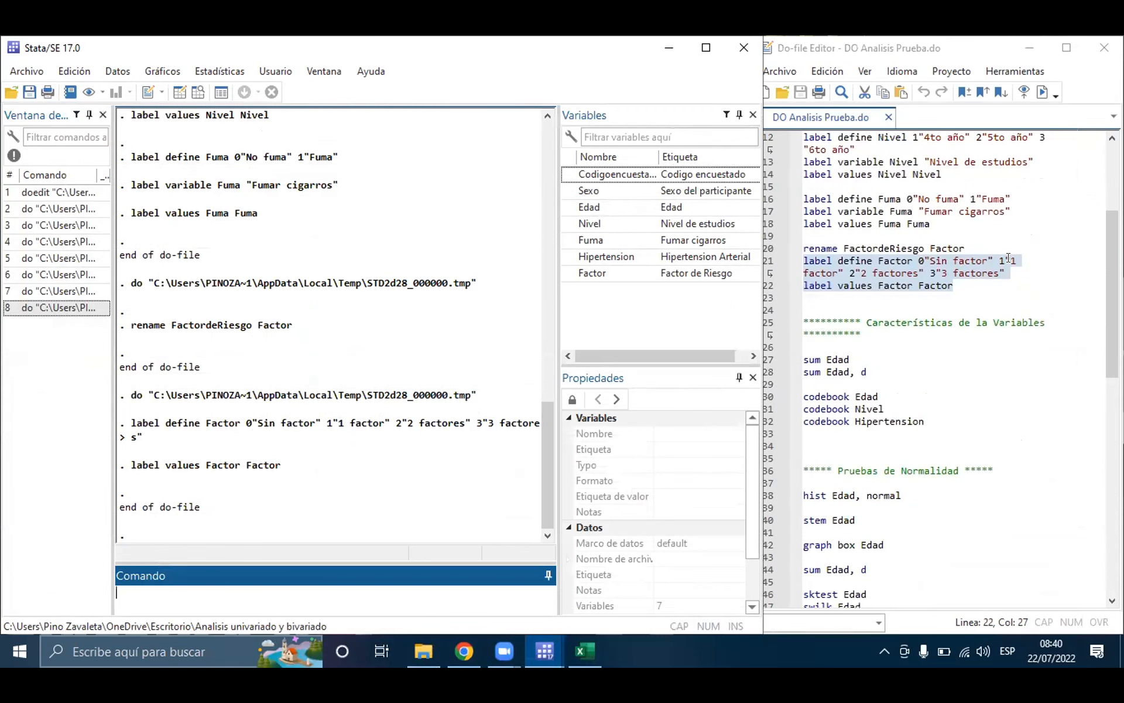
click(917, 307)
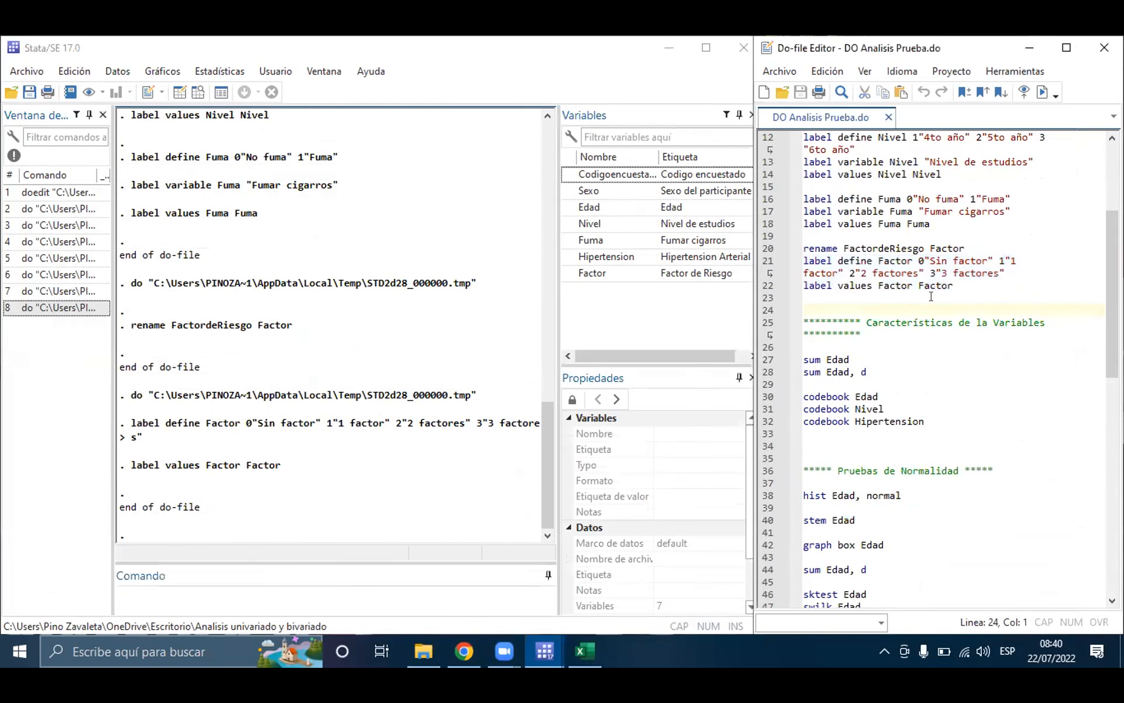
Step: Open the help for the label command and examine its syntax for variable labels, value label definition and assignment
click(286, 597)
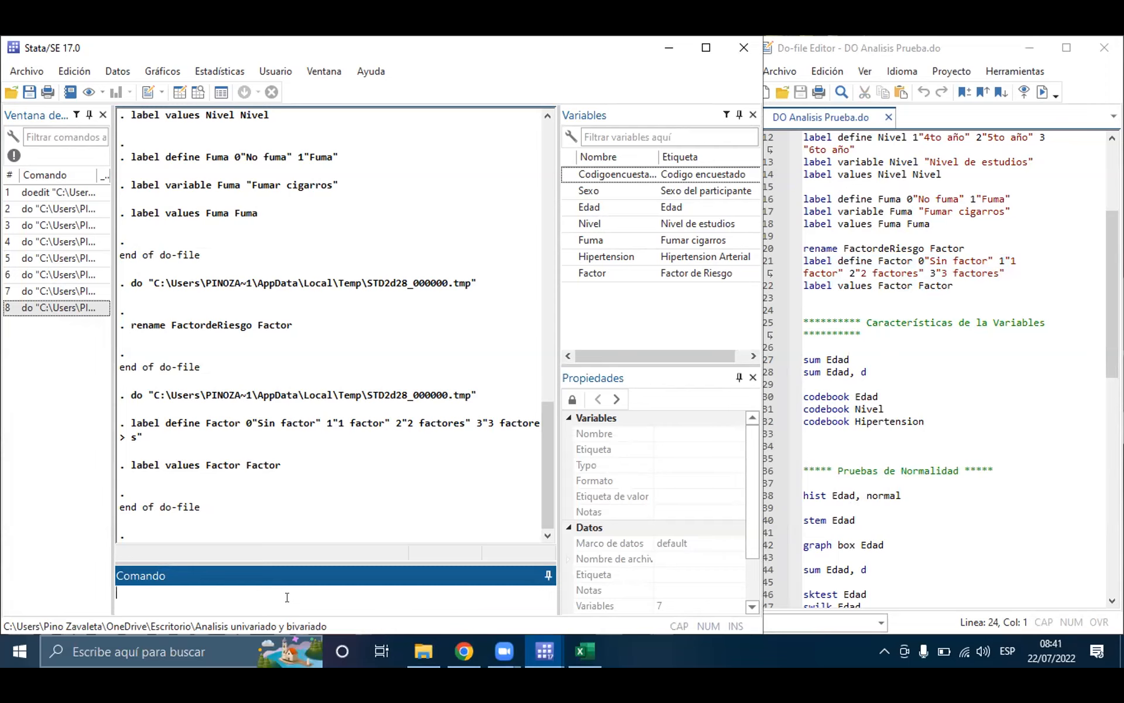
text(h)
text(elp)
text(label)
key(Return)
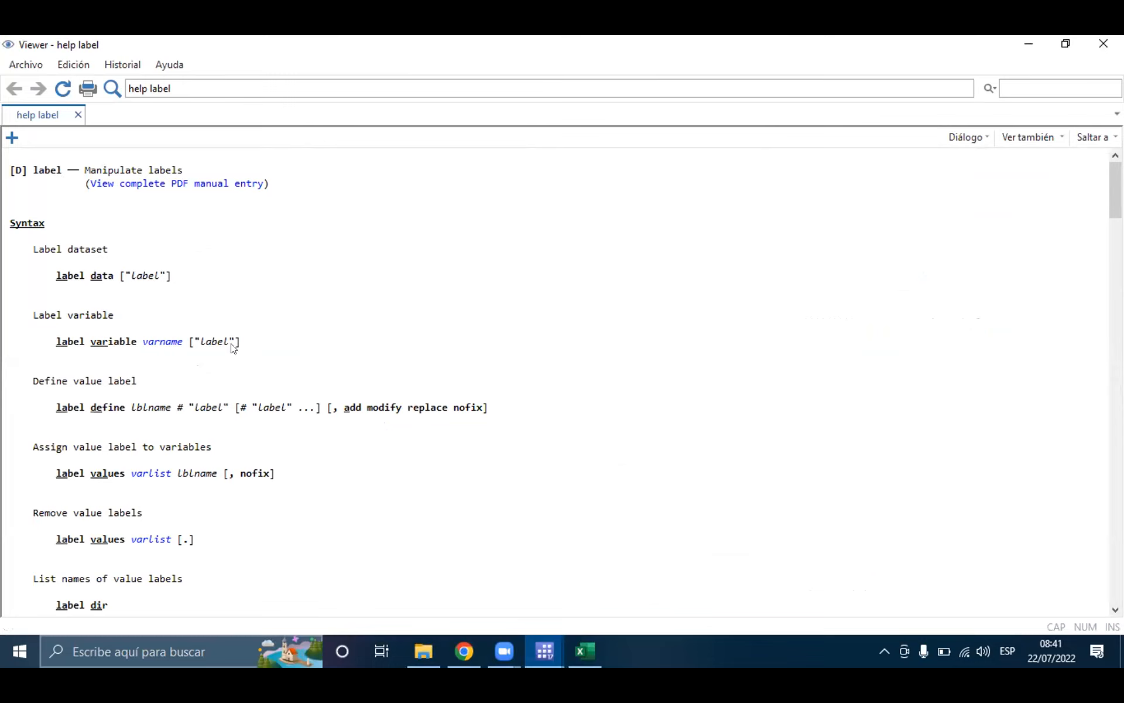
scroll(397, 422, down, 1)
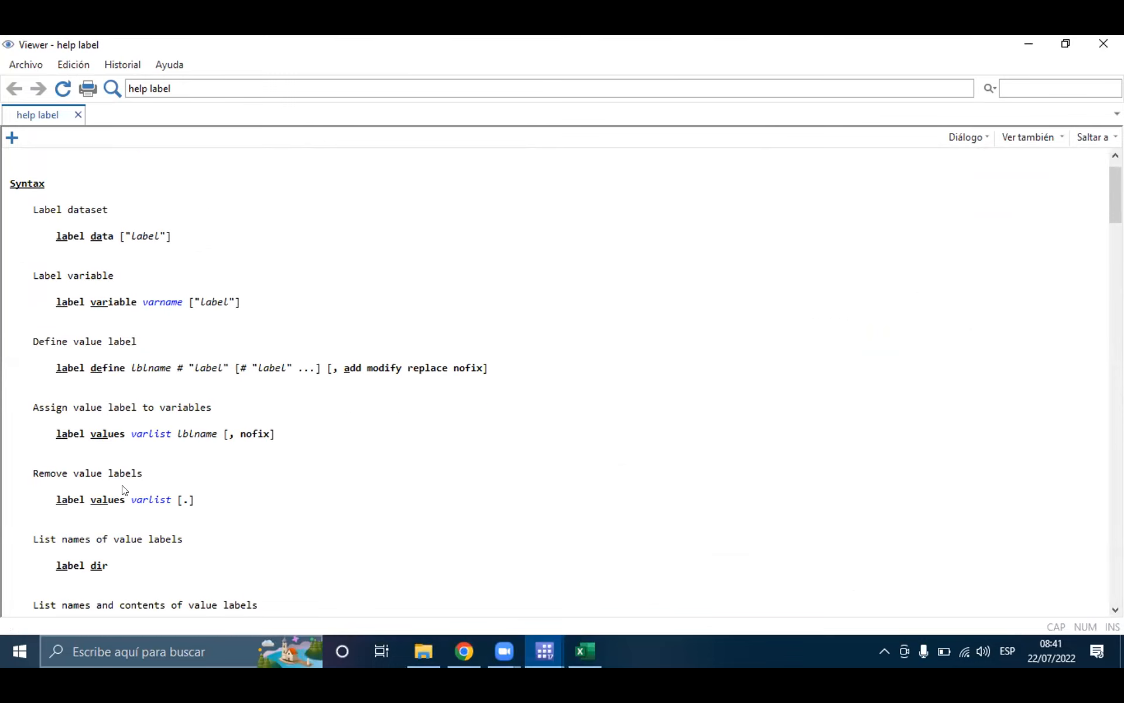
Step: Examine the rest of the label help, covering the remaining syntax, description, options and examples, and close it
scroll(113, 534, down, 3)
scroll(114, 534, down, 1)
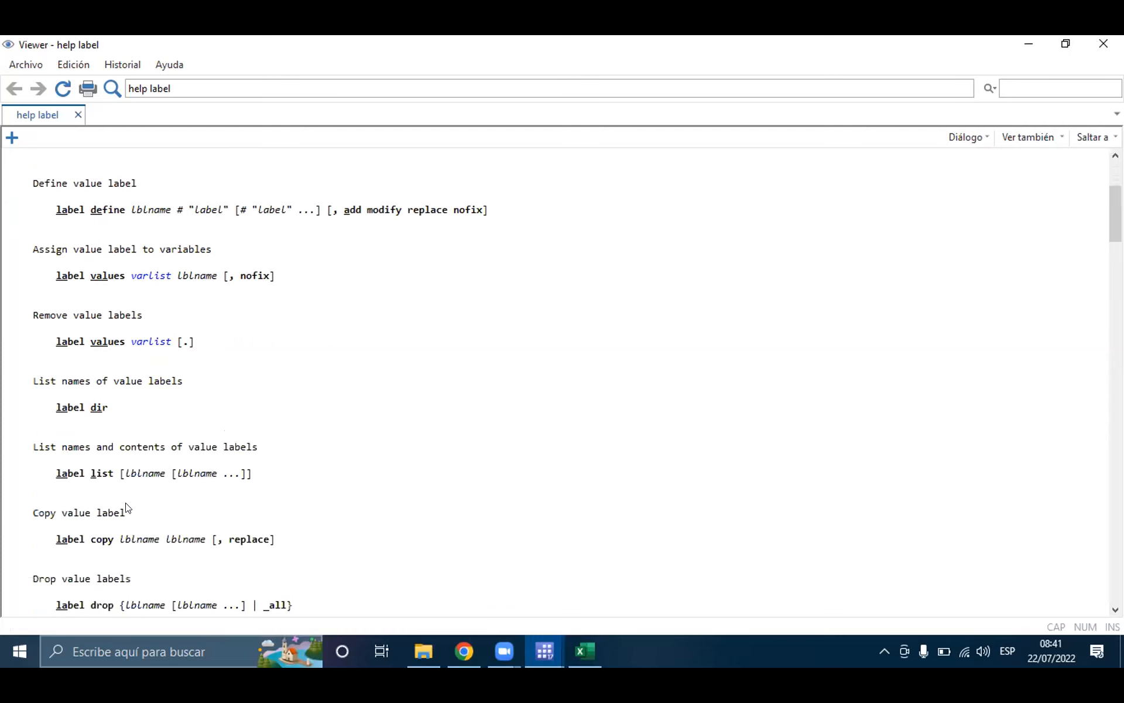
scroll(146, 426, down, 4)
scroll(146, 425, down, 6)
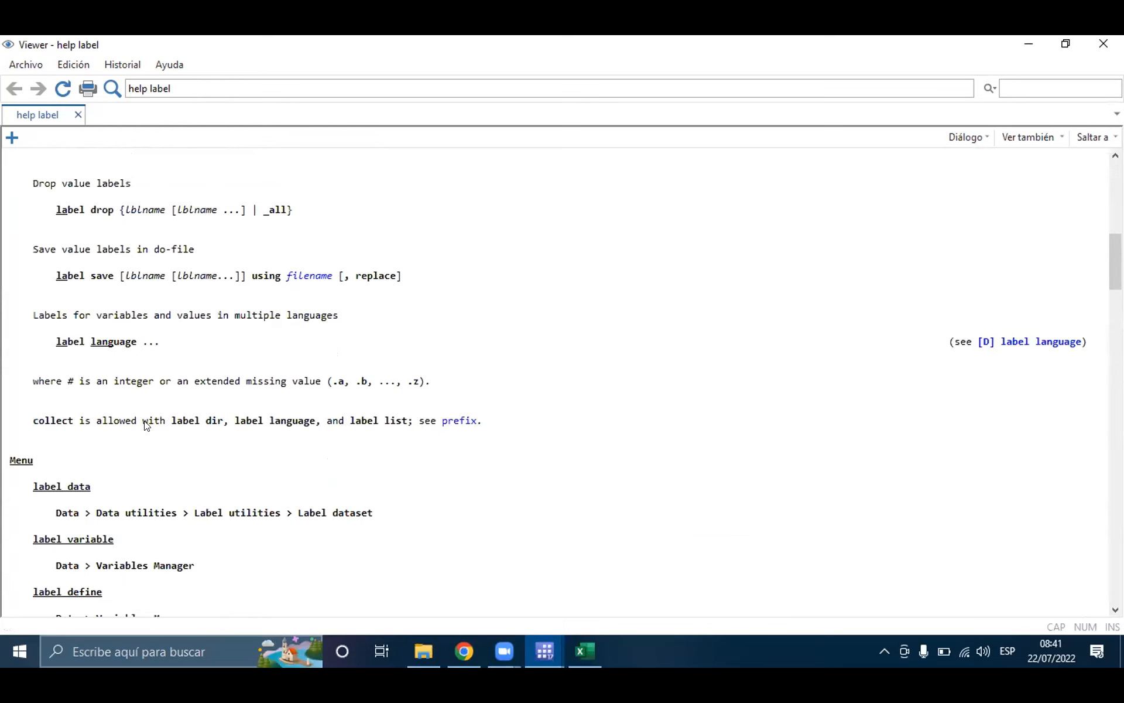
scroll(146, 425, down, 3)
scroll(146, 425, down, 15)
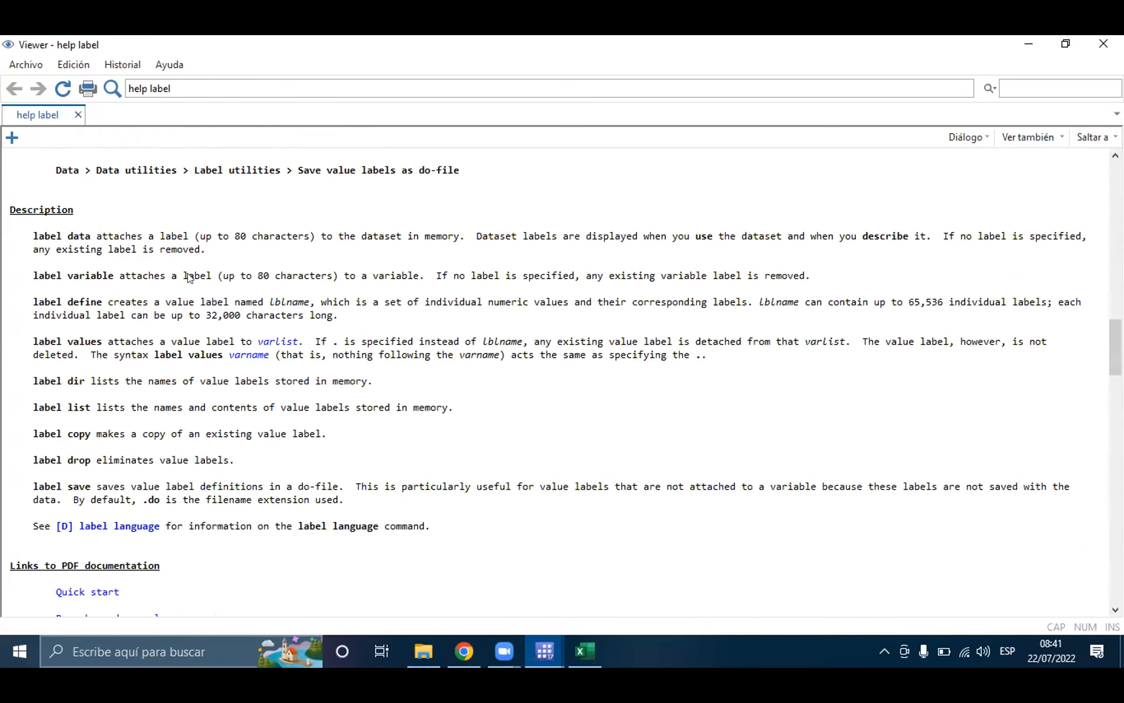
scroll(120, 373, down, 3)
scroll(119, 373, down, 17)
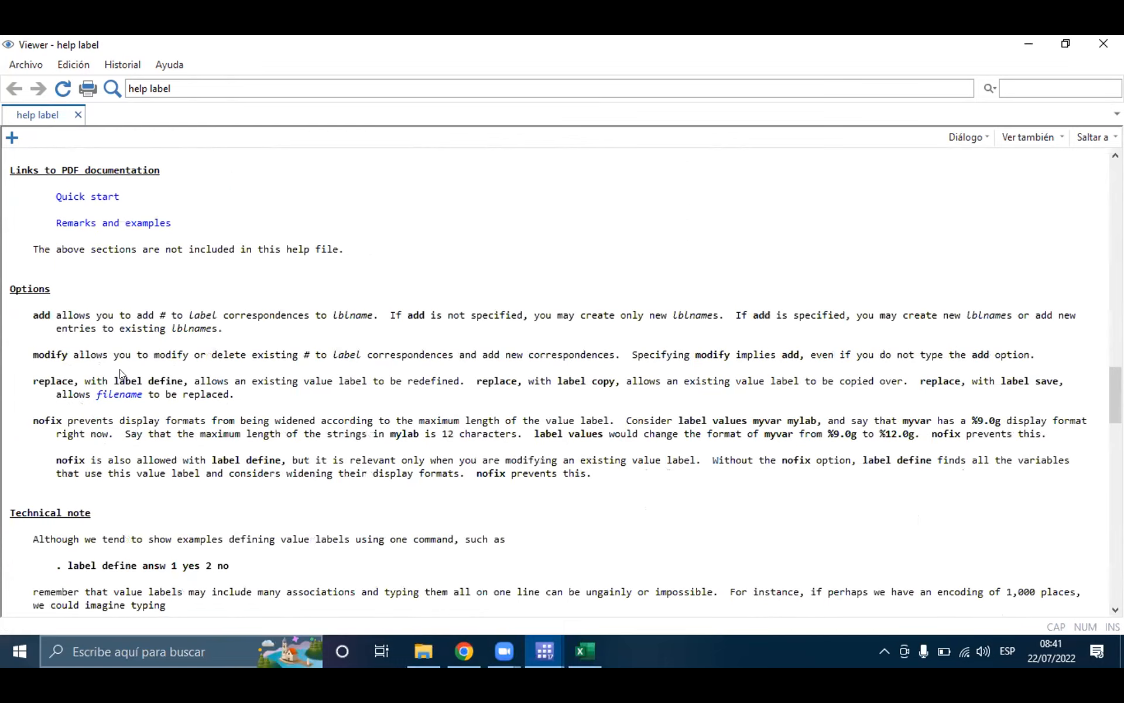
scroll(120, 373, down, 20)
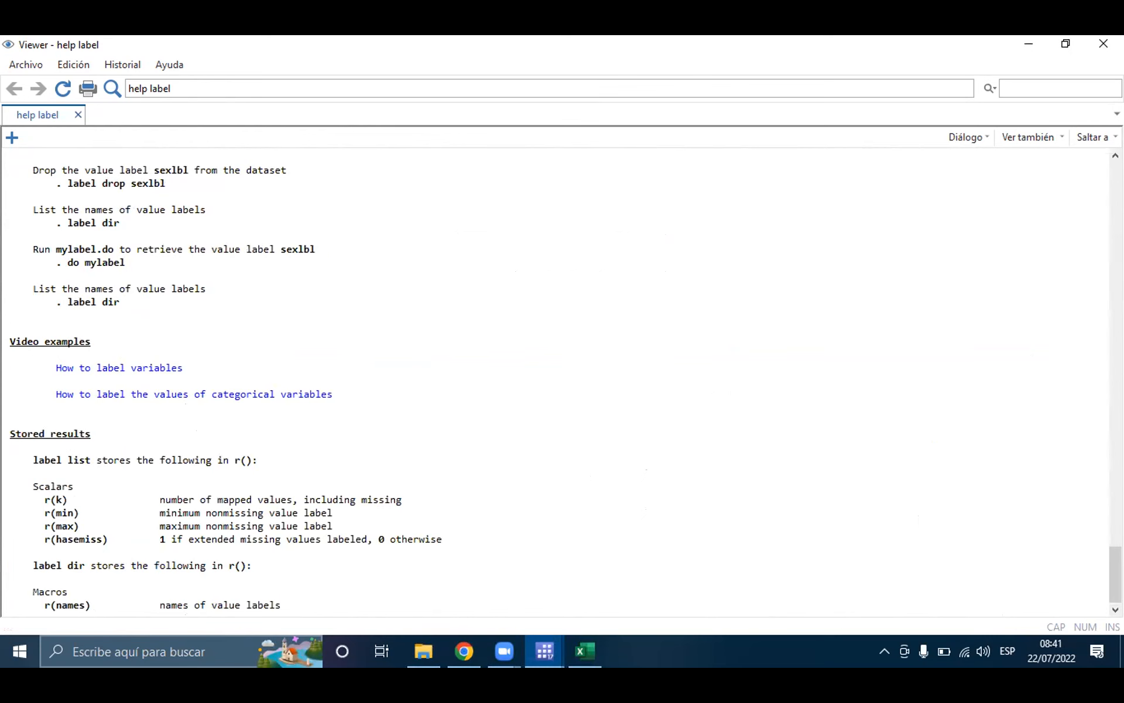
click(1104, 43)
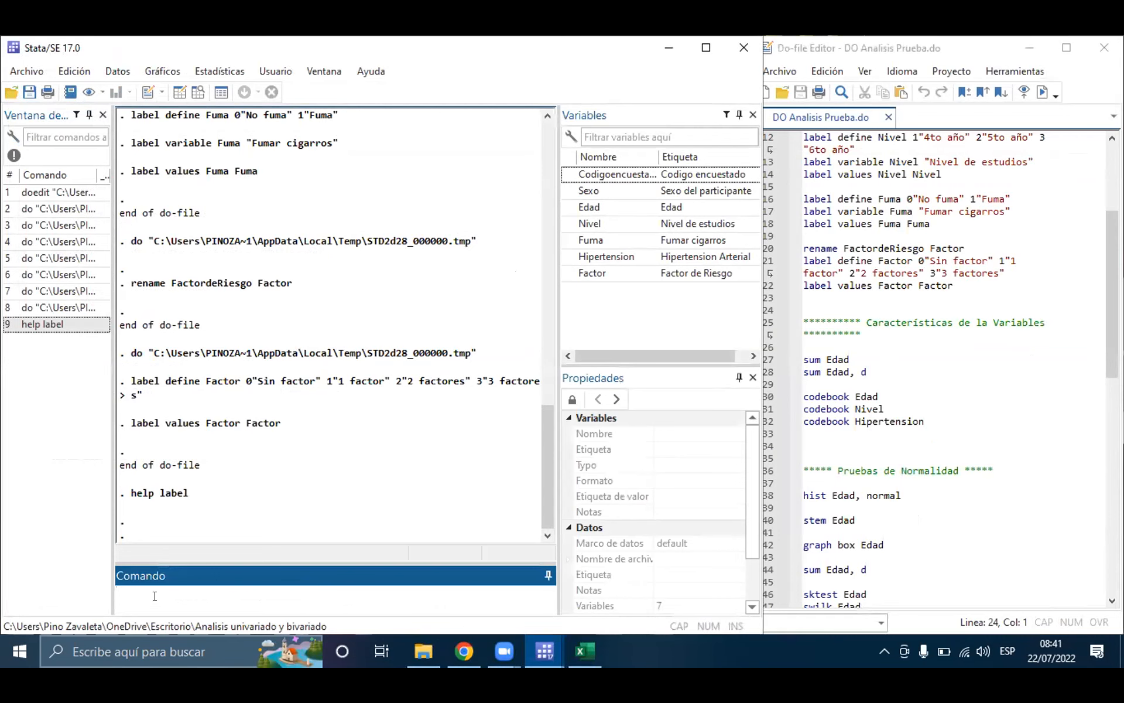
Step: Open the help for the graph command, examine its lists of drawing, saving, printing and scheme commands, and close it
text(help graph)
key(Return)
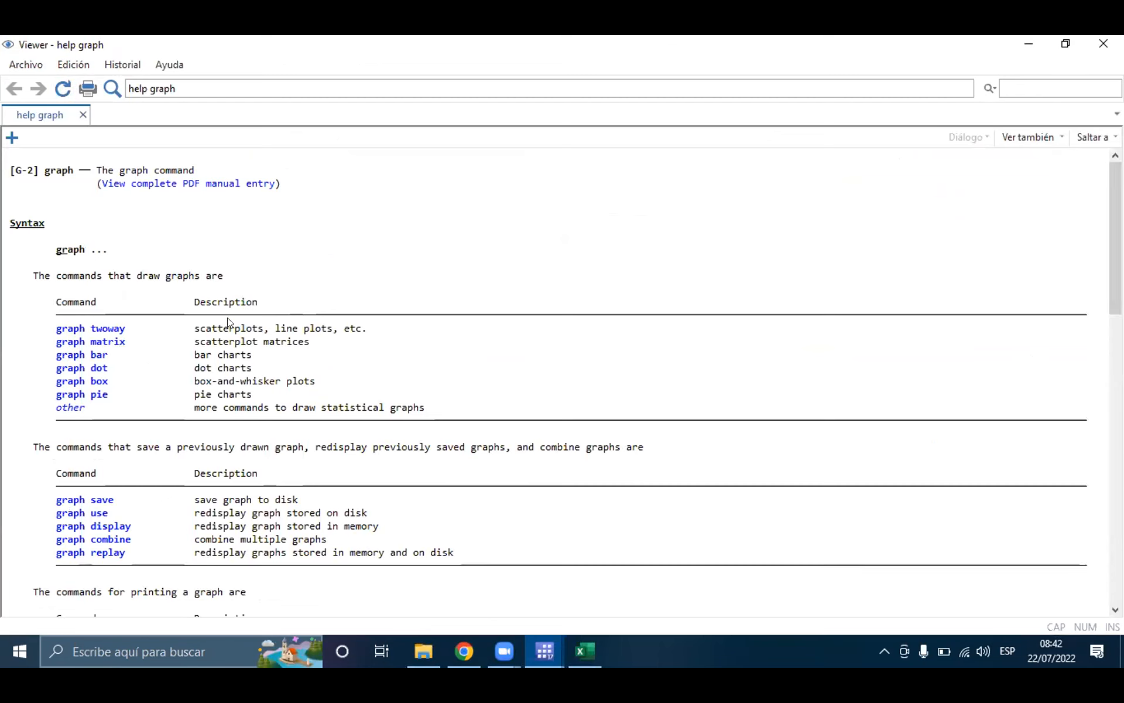
scroll(263, 371, down, 4)
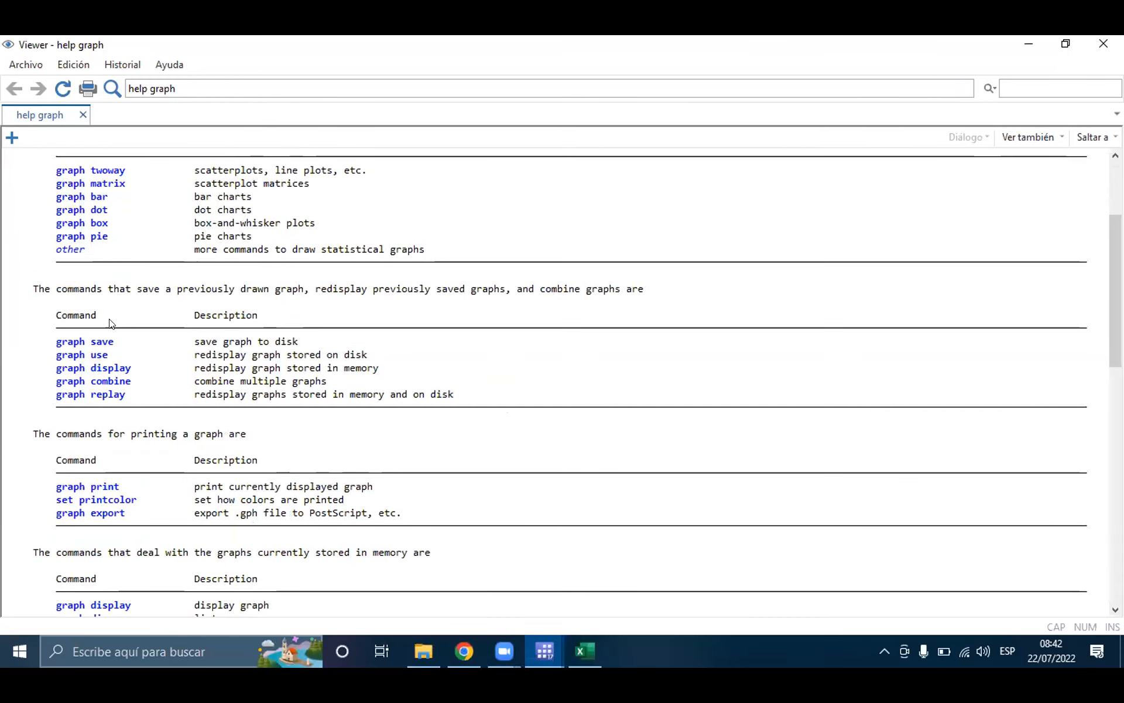
scroll(177, 483, down, 12)
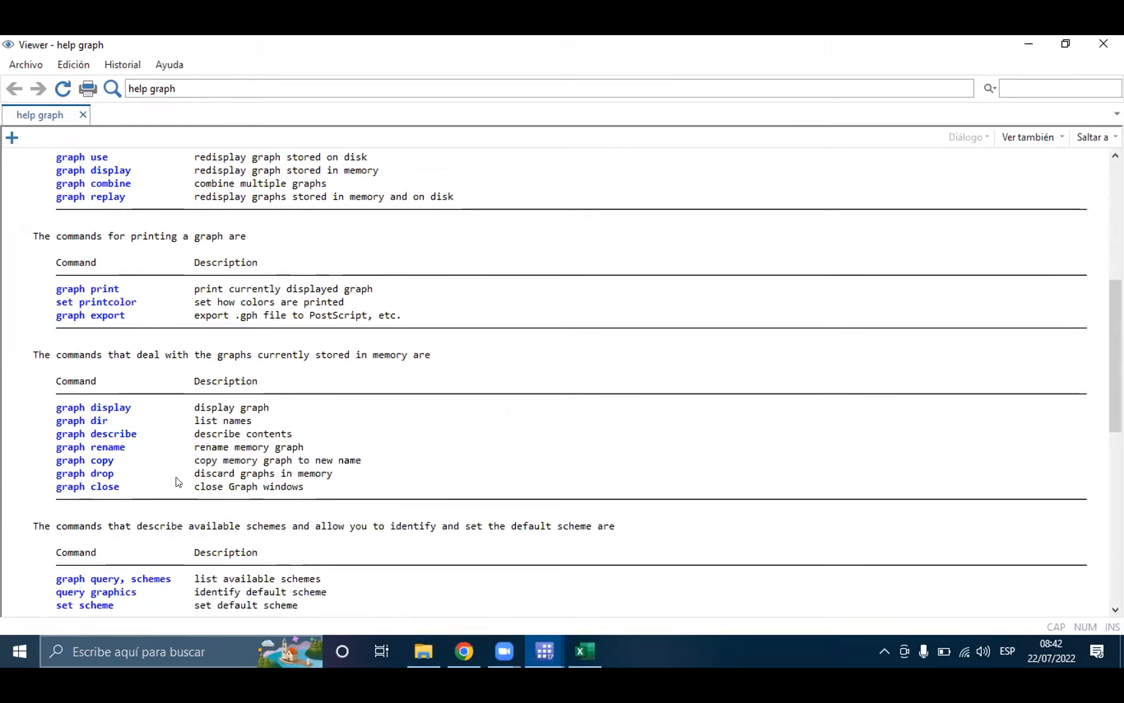
scroll(178, 481, down, 5)
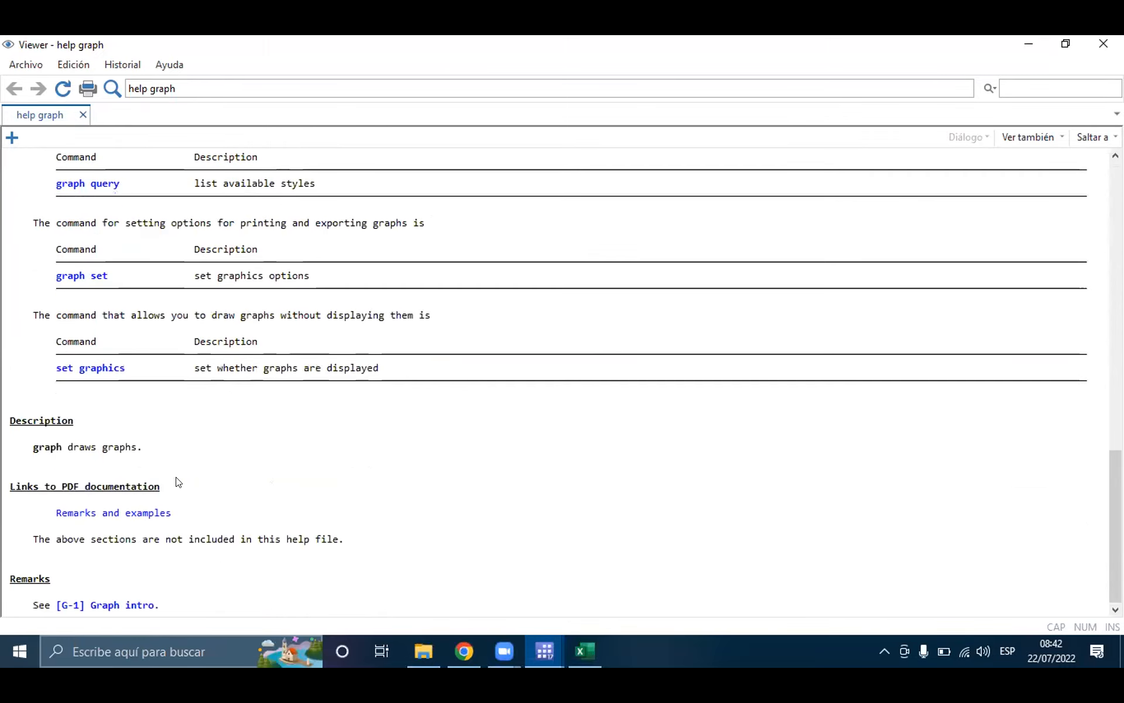
scroll(364, 395, up, 3)
scroll(364, 396, down, 3)
scroll(365, 397, up, 20)
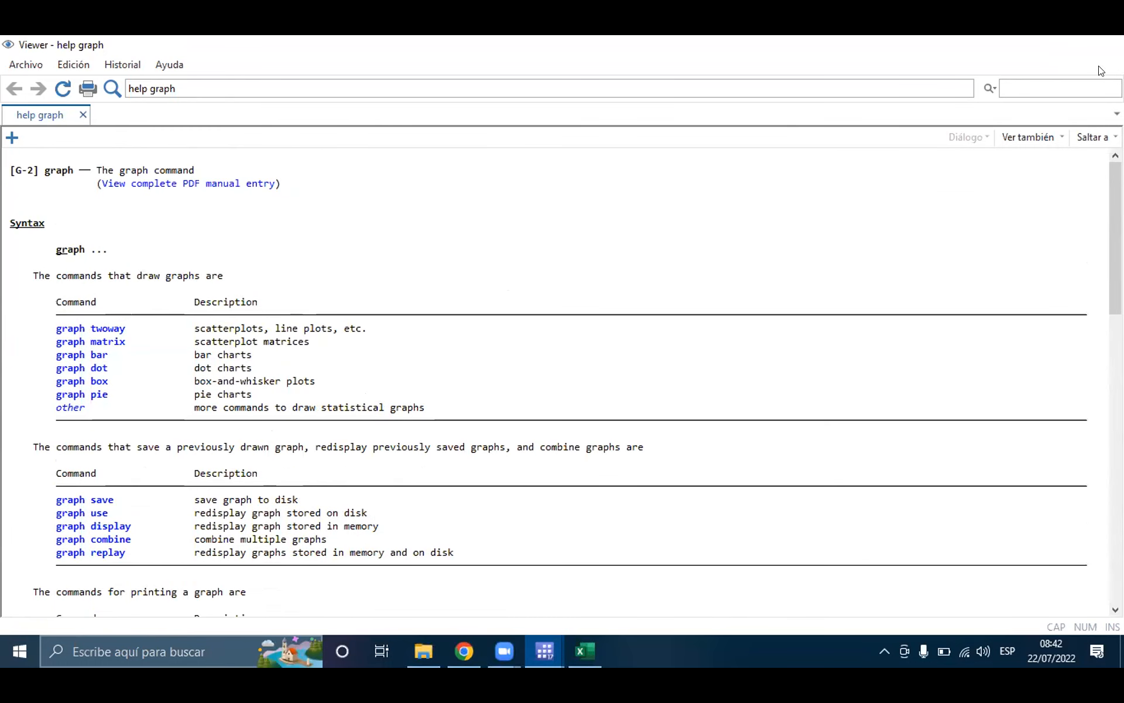
click(1103, 44)
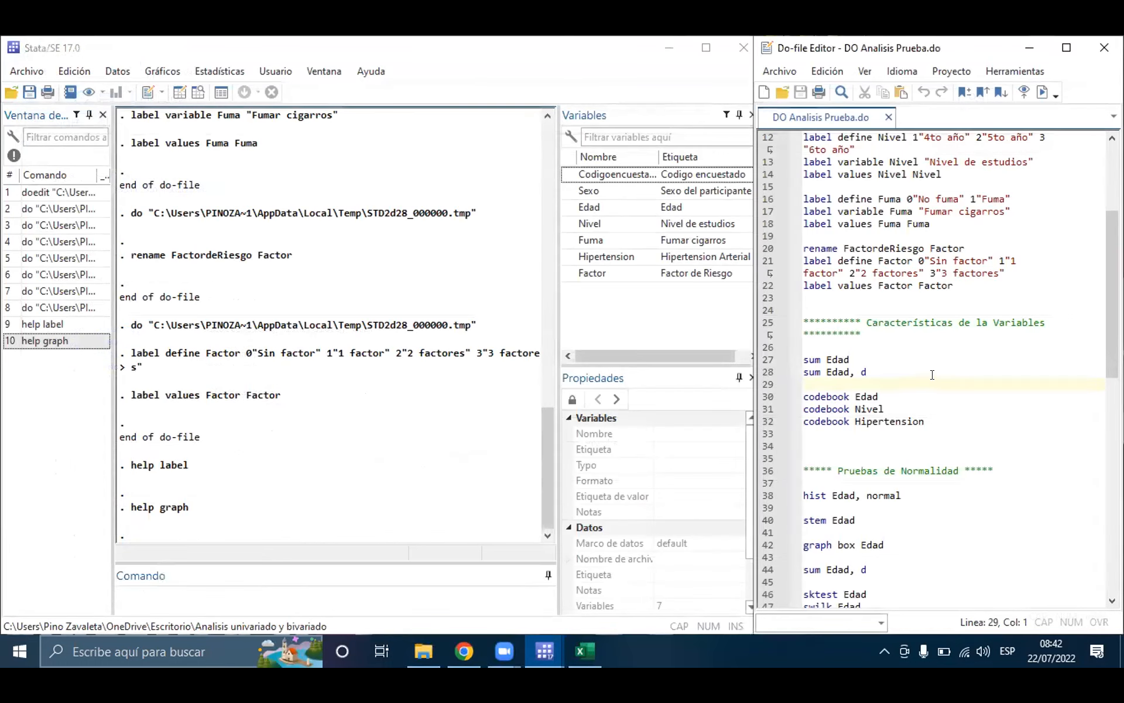
Step: Enter sum on the blank line 26 of the do-file and run the sum Edad line below it
click(905, 331)
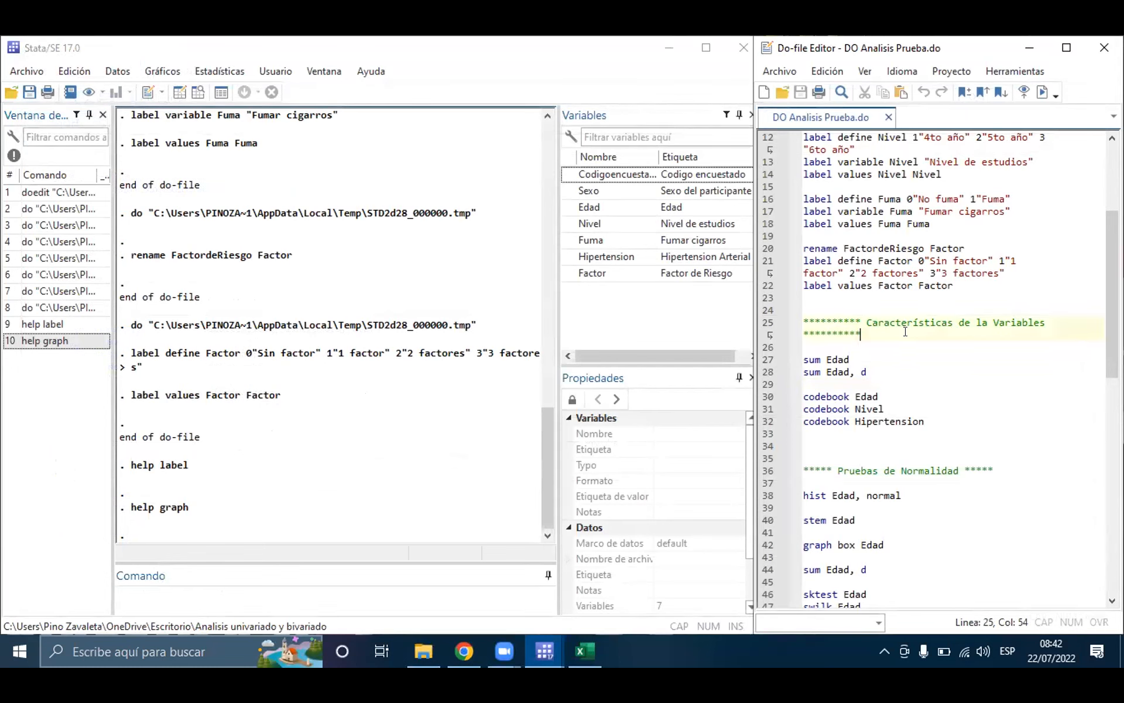
click(814, 359)
triple_click(812, 357)
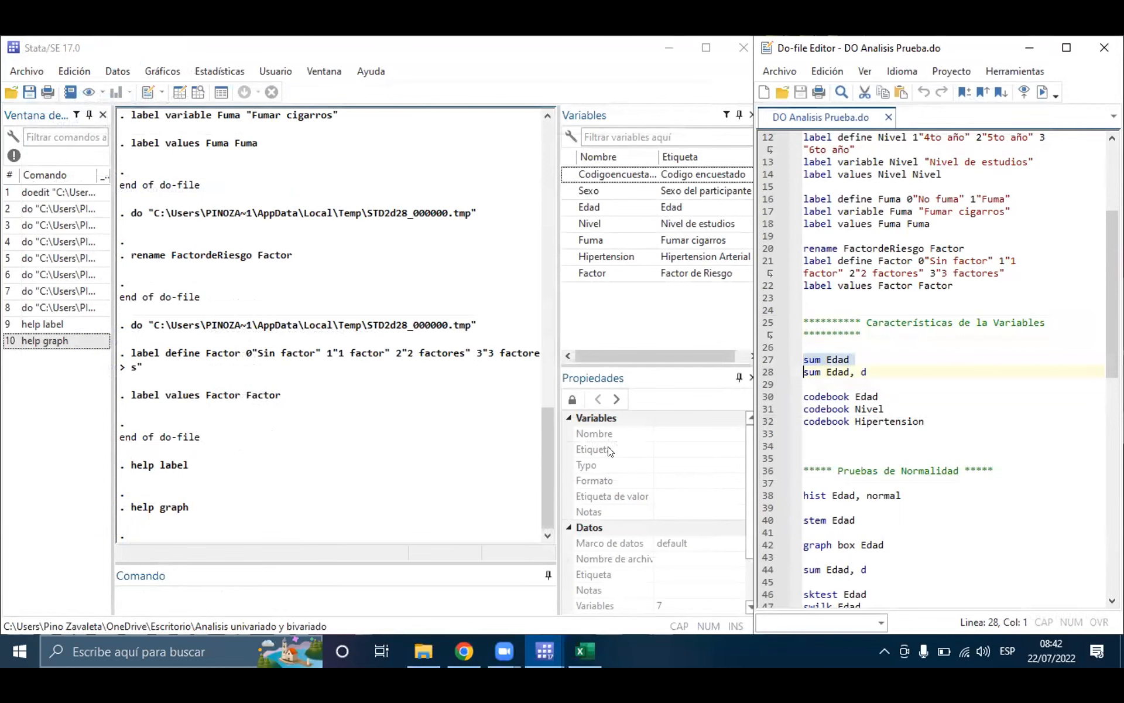
click(810, 360)
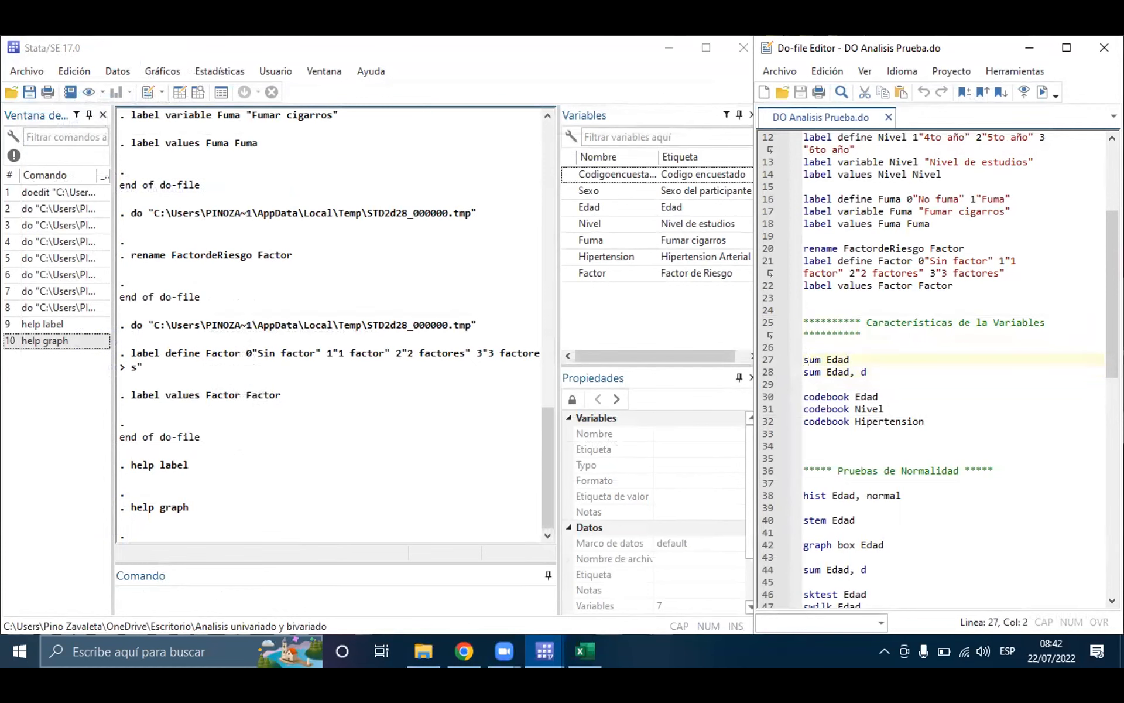
click(881, 350)
text(sum)
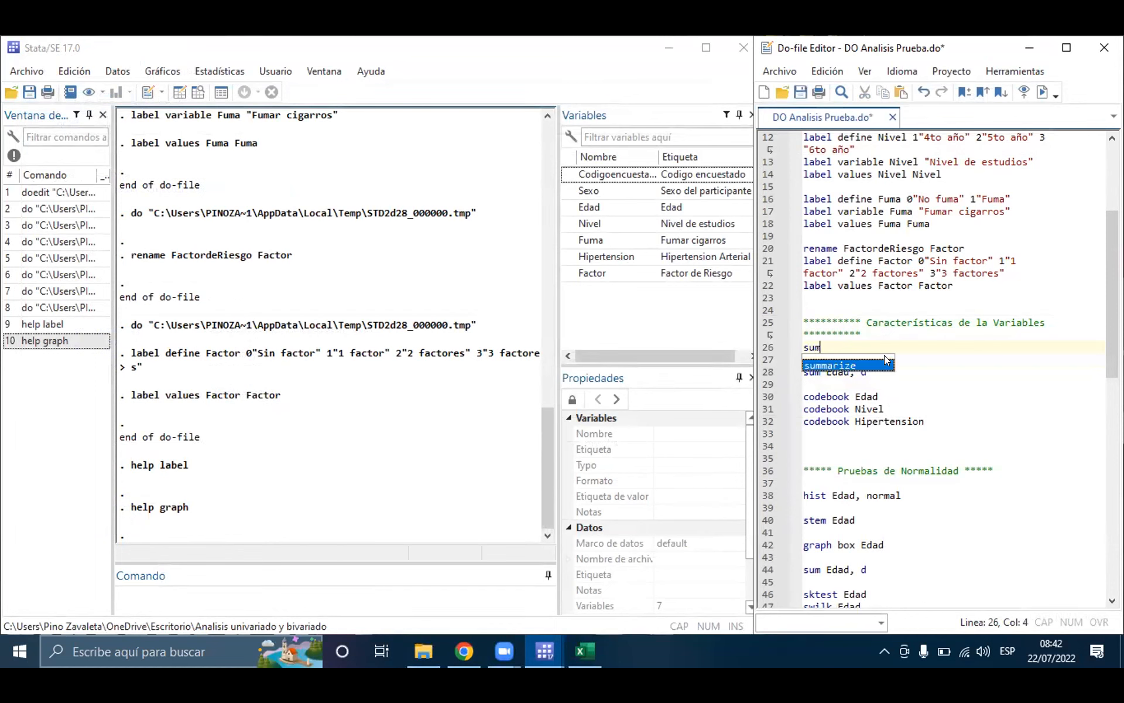
click(920, 354)
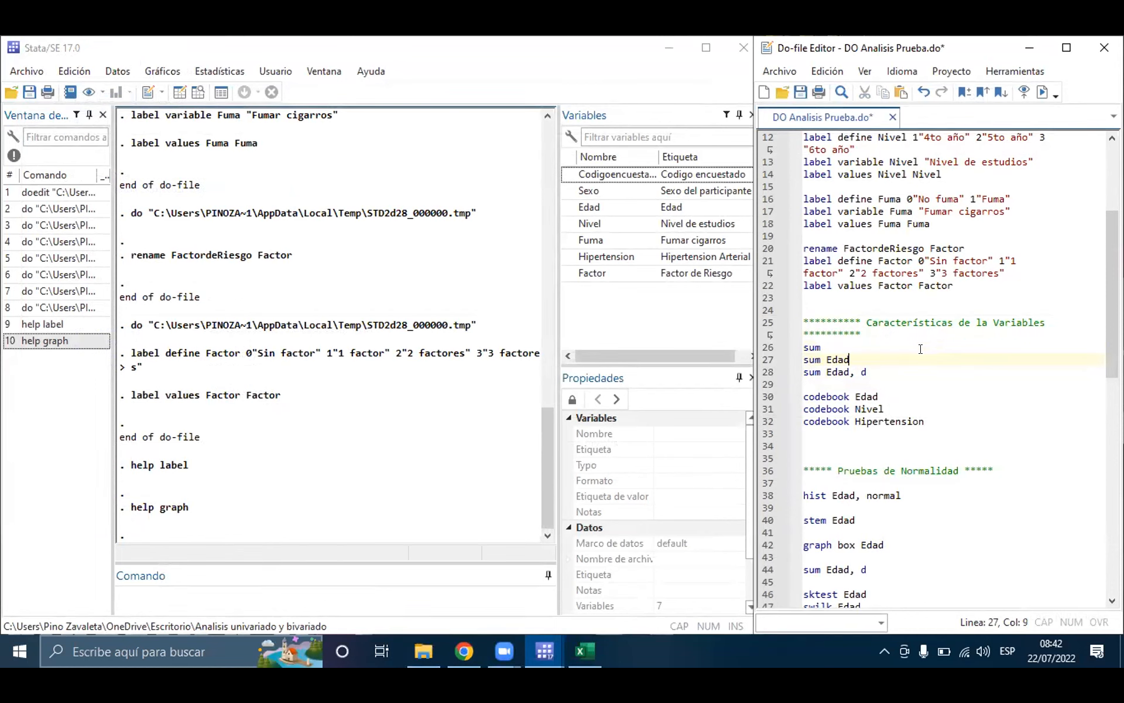
double_click(805, 359)
triple_click(848, 359)
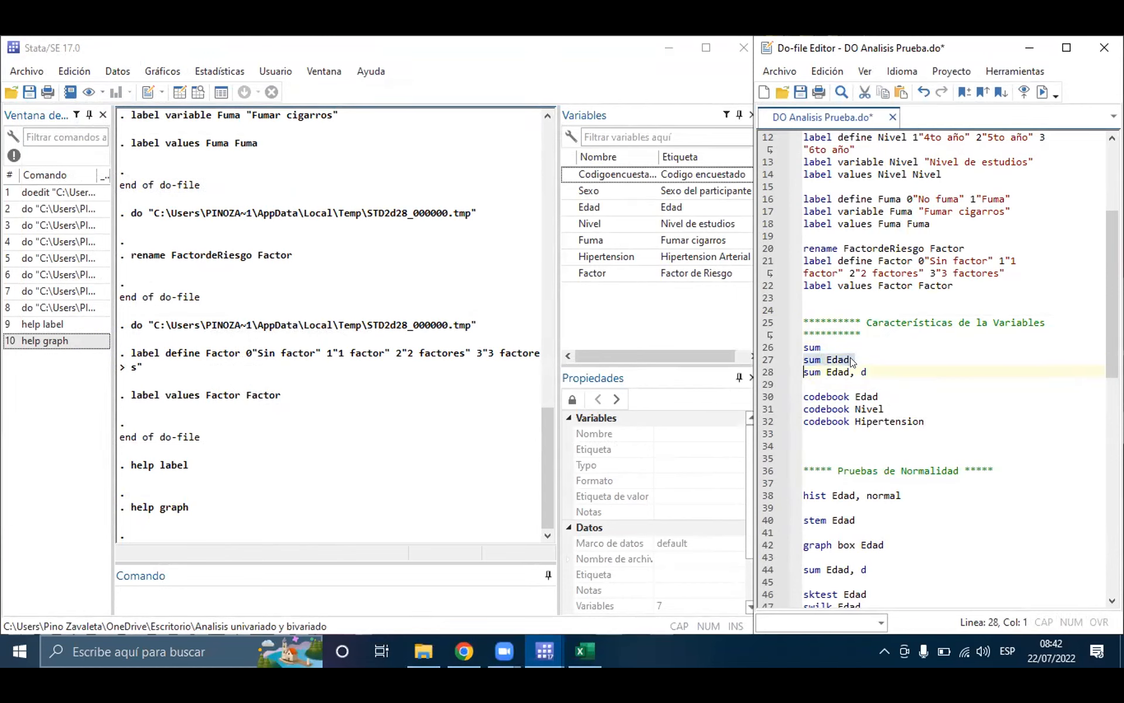
click(1042, 92)
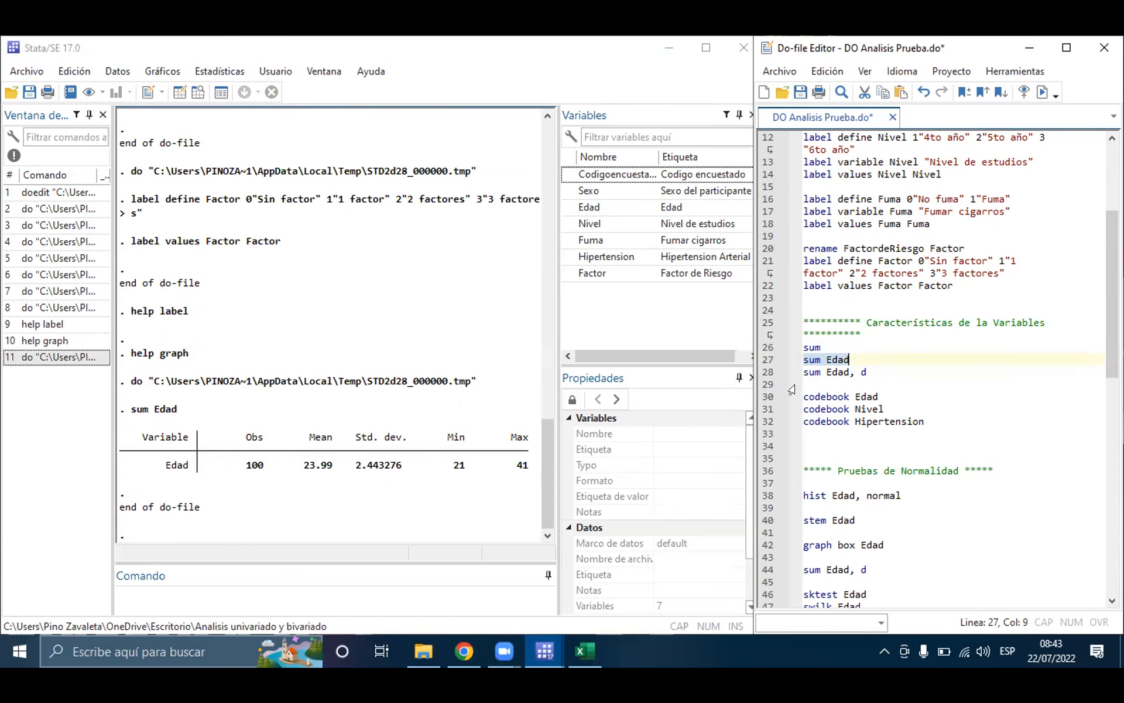
Step: Complete line 26 as sum Sexo and run it, and check the Sexo values in the Data Editor
click(837, 346)
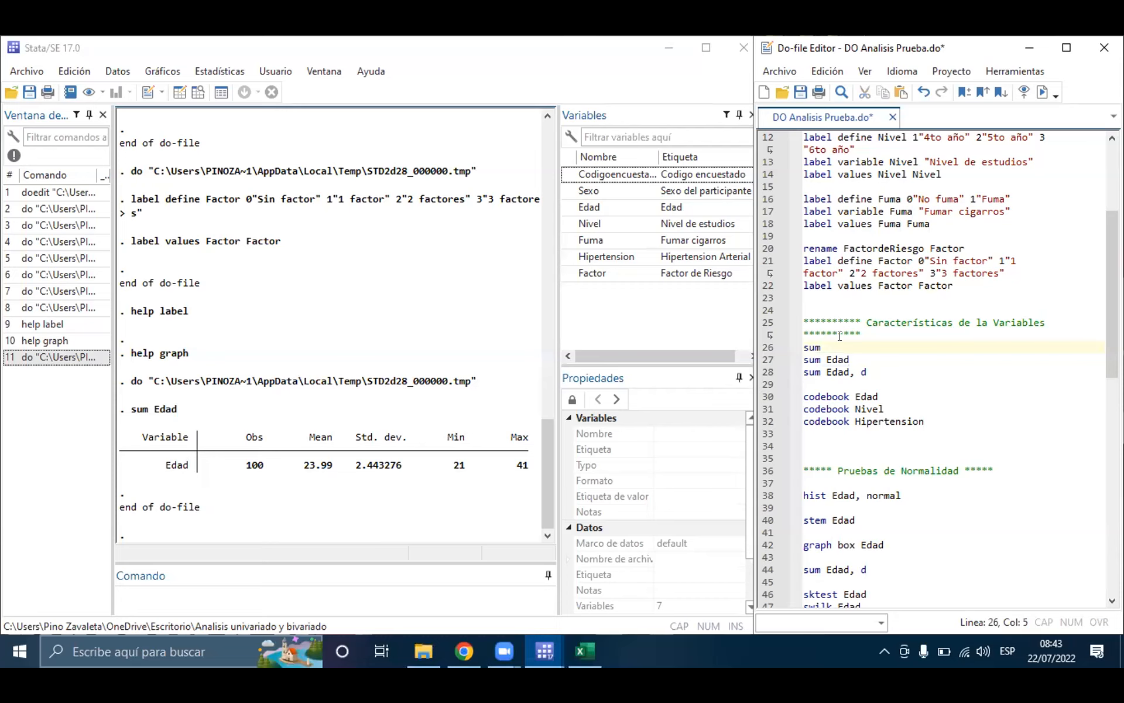
key(Caps_Lock)
text(S)
key(Caps_Lock)
text(exo)
key(shift+Home)
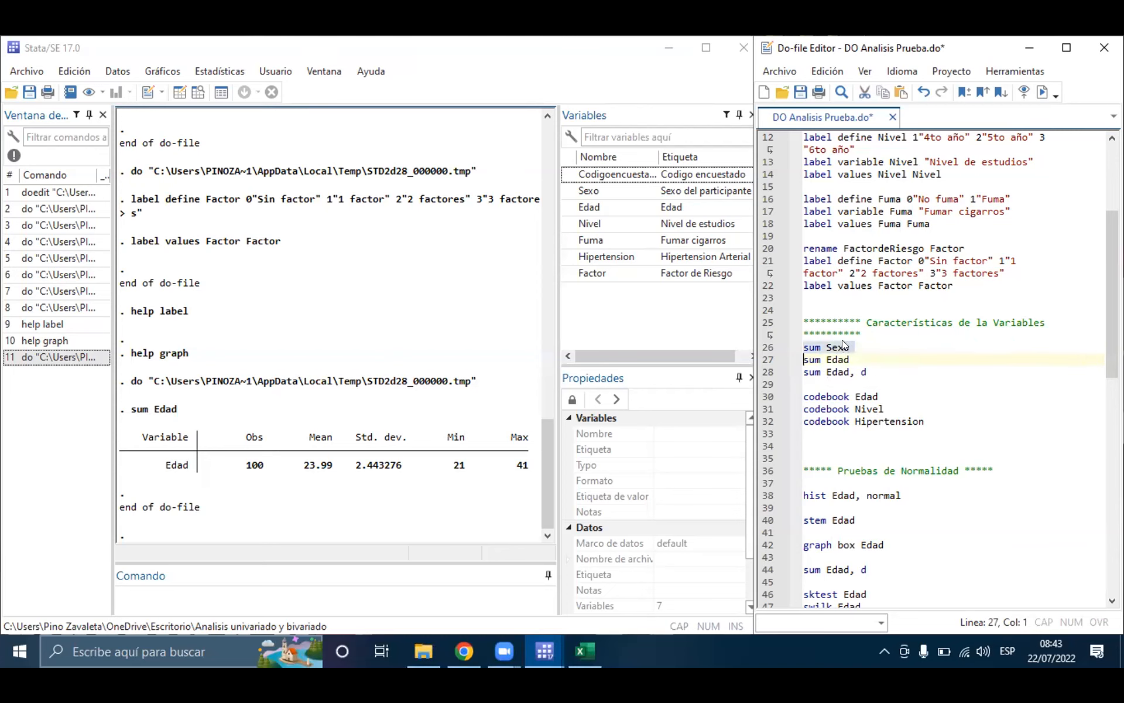
click(1044, 93)
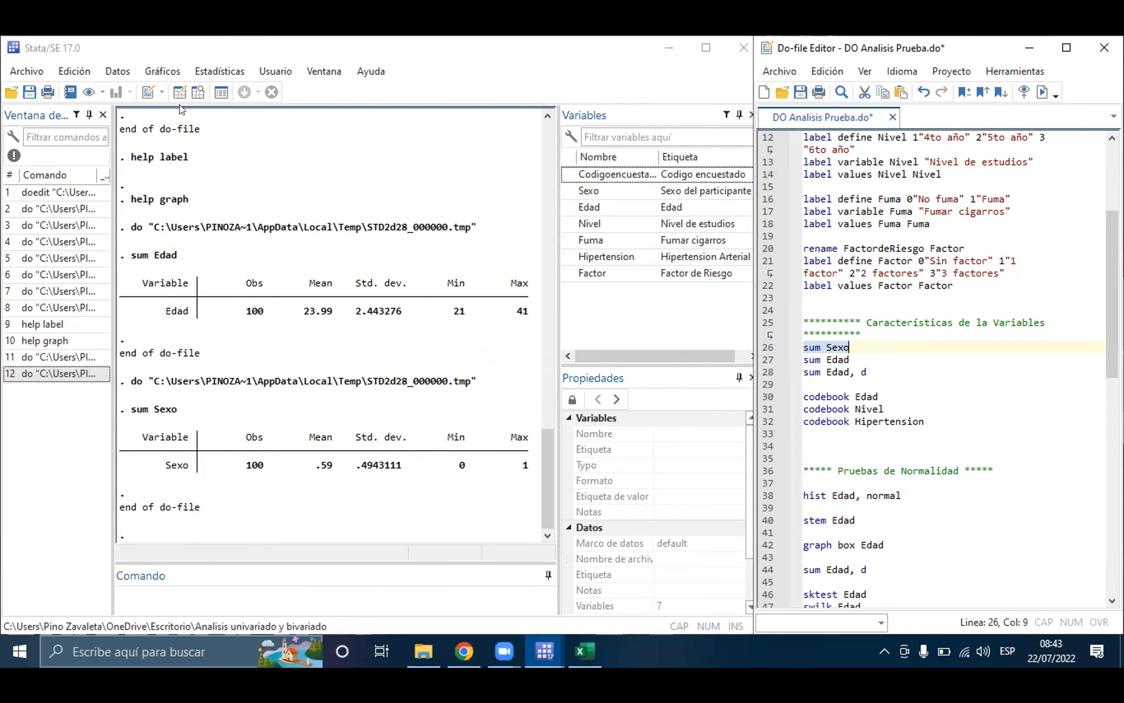
click(198, 92)
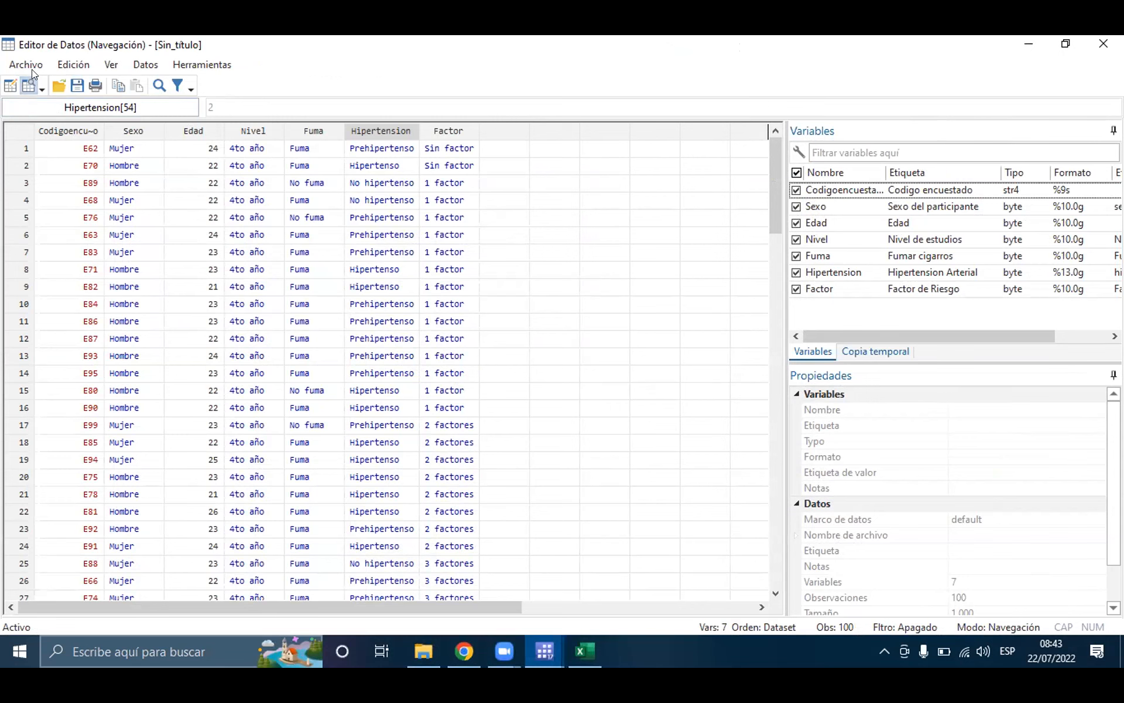
click(1029, 47)
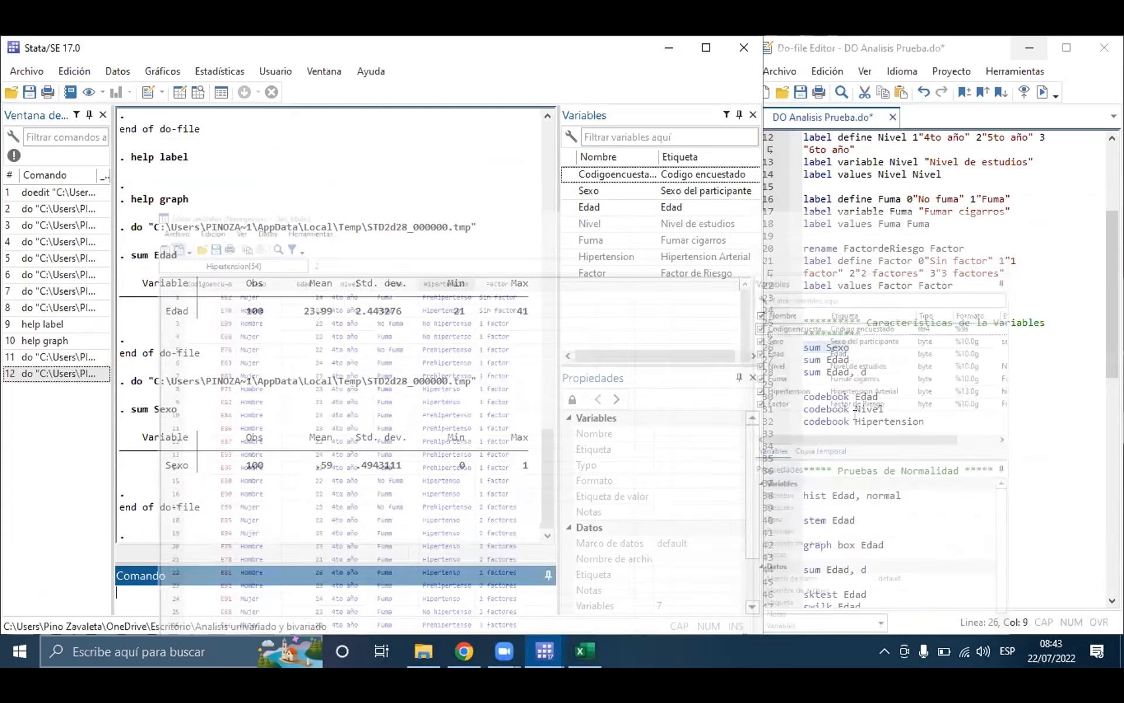
Step: Add the line sum Codigoencuestado below sum Sexo in the do-file and run it
click(850, 346)
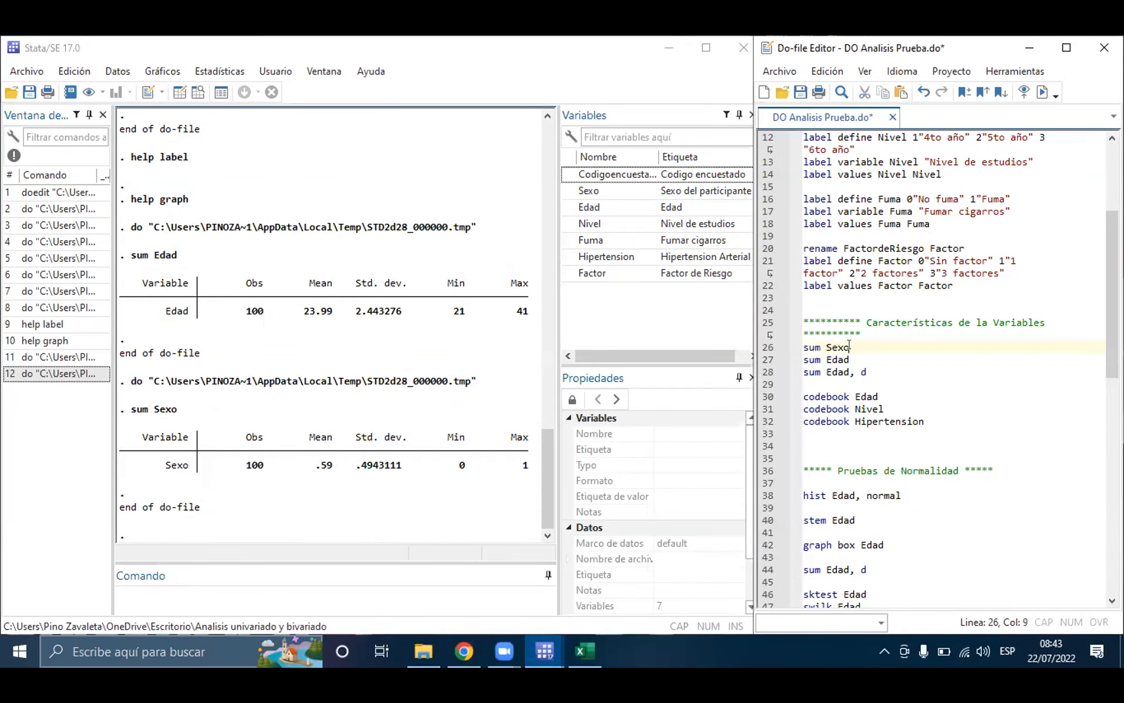
key(Return)
text(sum)
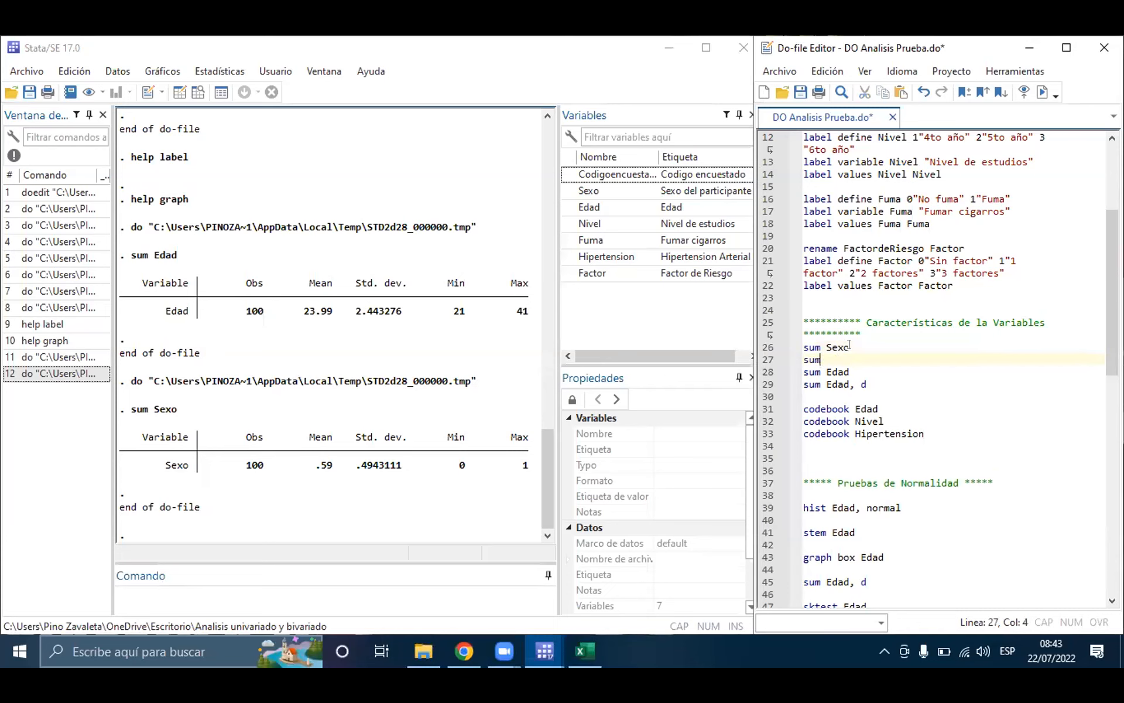
key(Caps_Lock)
text(C)
key(Caps_Lock)
text(odigo)
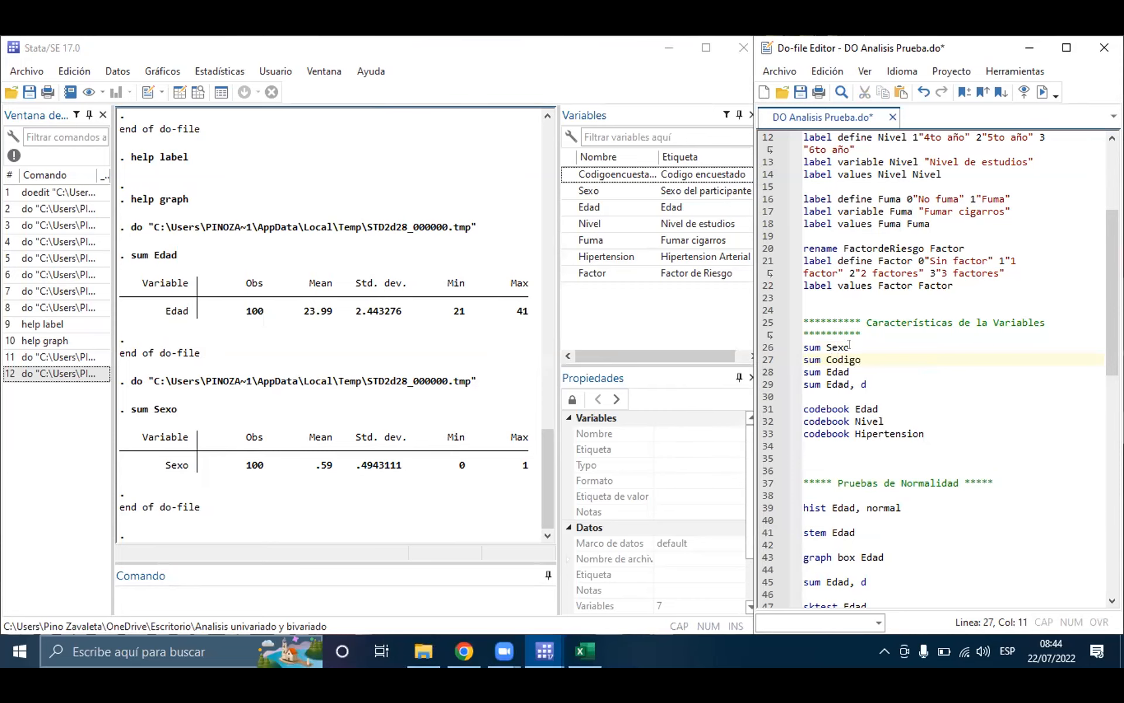
text(encuestado)
triple_click(822, 361)
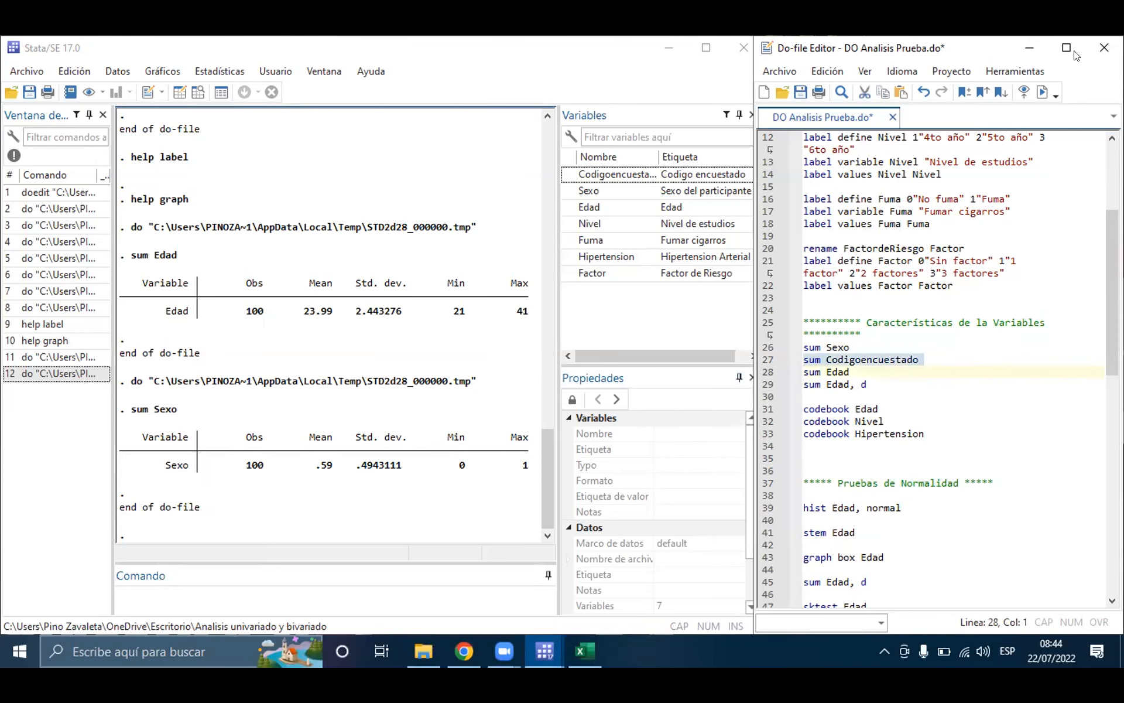
click(1042, 92)
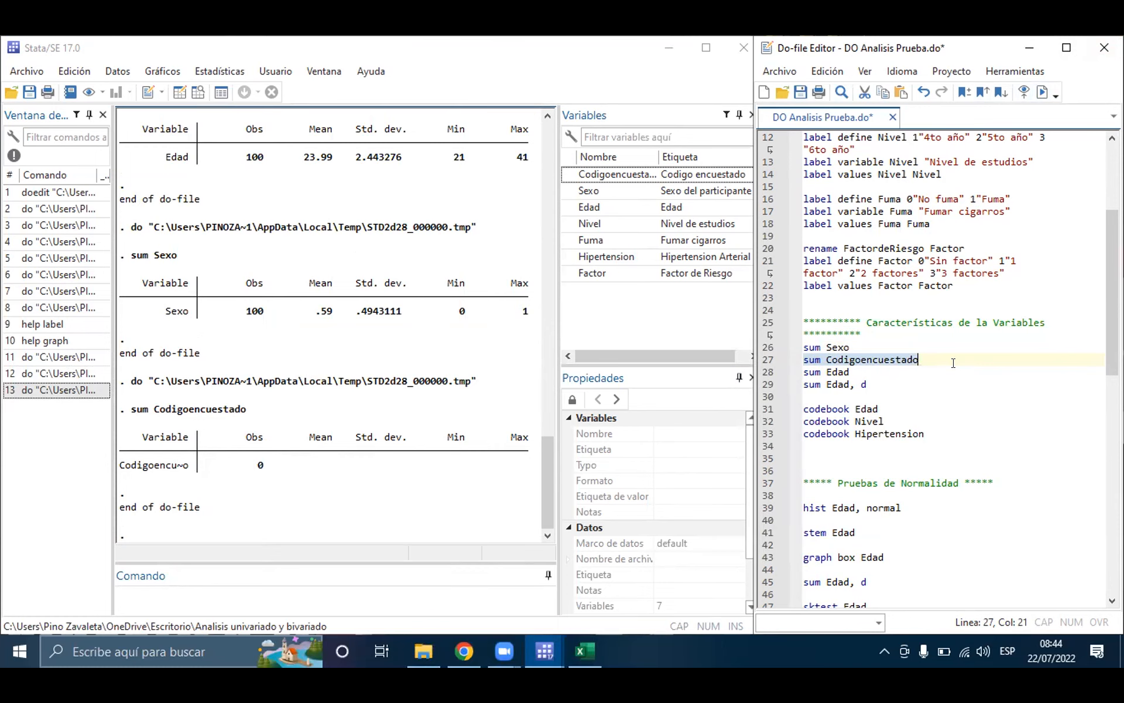
Step: Remove the sum Codigoencuestado and sum Sexo commands from the do-file, leaving line 26 blank
key(BackSpace)
key(BackSpace)
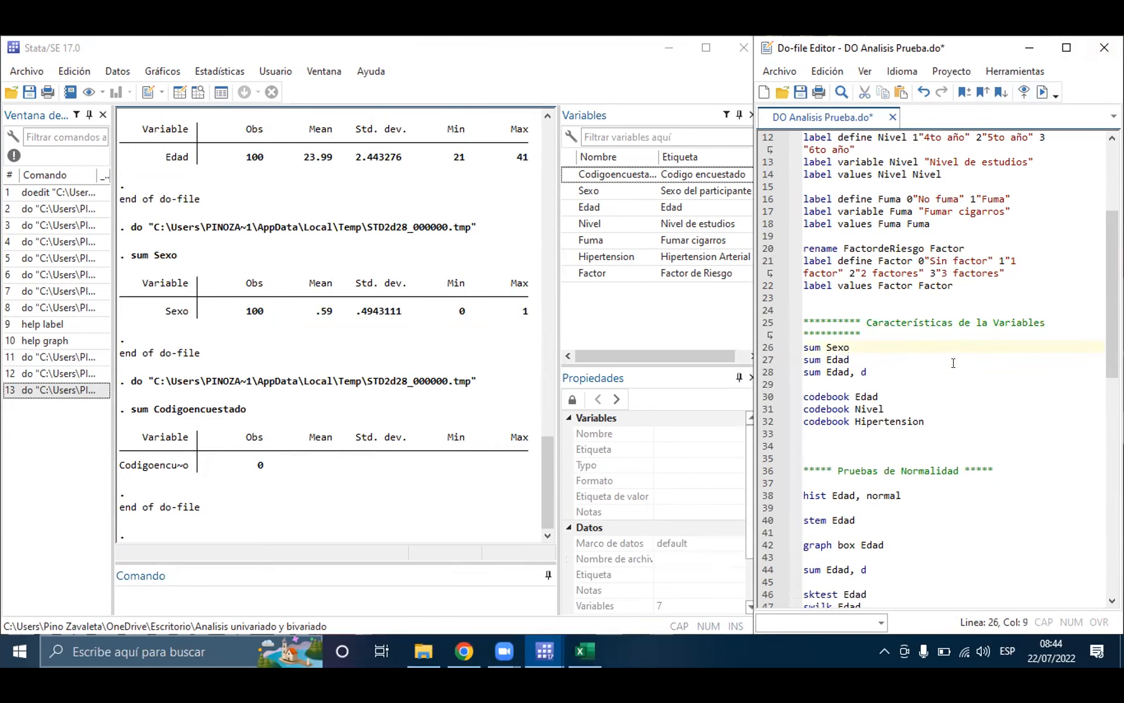
double_click(837, 347)
drag(852, 348, 803, 347)
text(s)
key(BackSpace)
Step: Spell out the option on line 28 so it reads sum Edad, detail, and run that line
double_click(836, 372)
triple_click(832, 374)
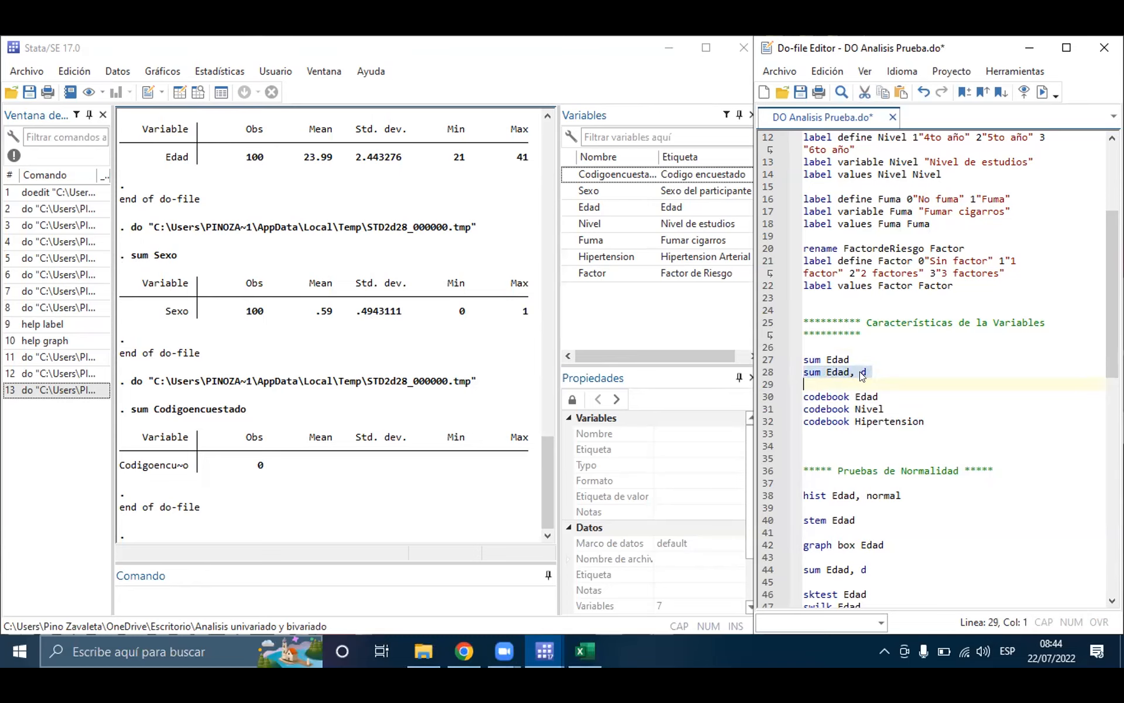
click(890, 373)
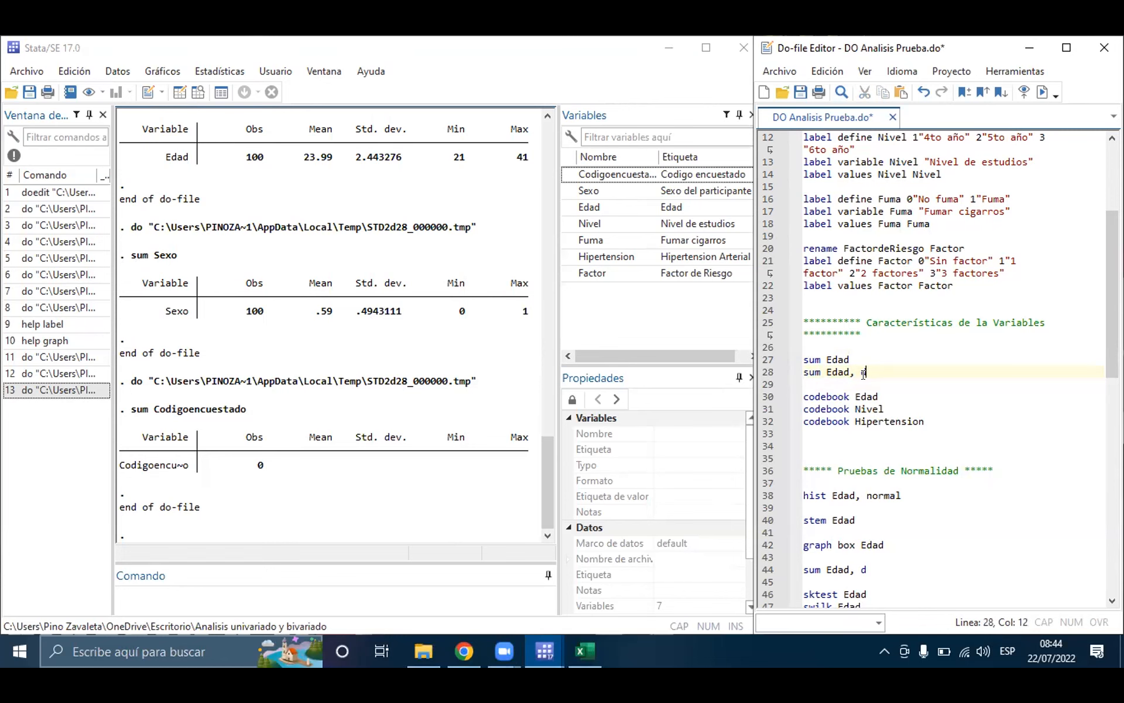
text(etail)
triple_click(913, 365)
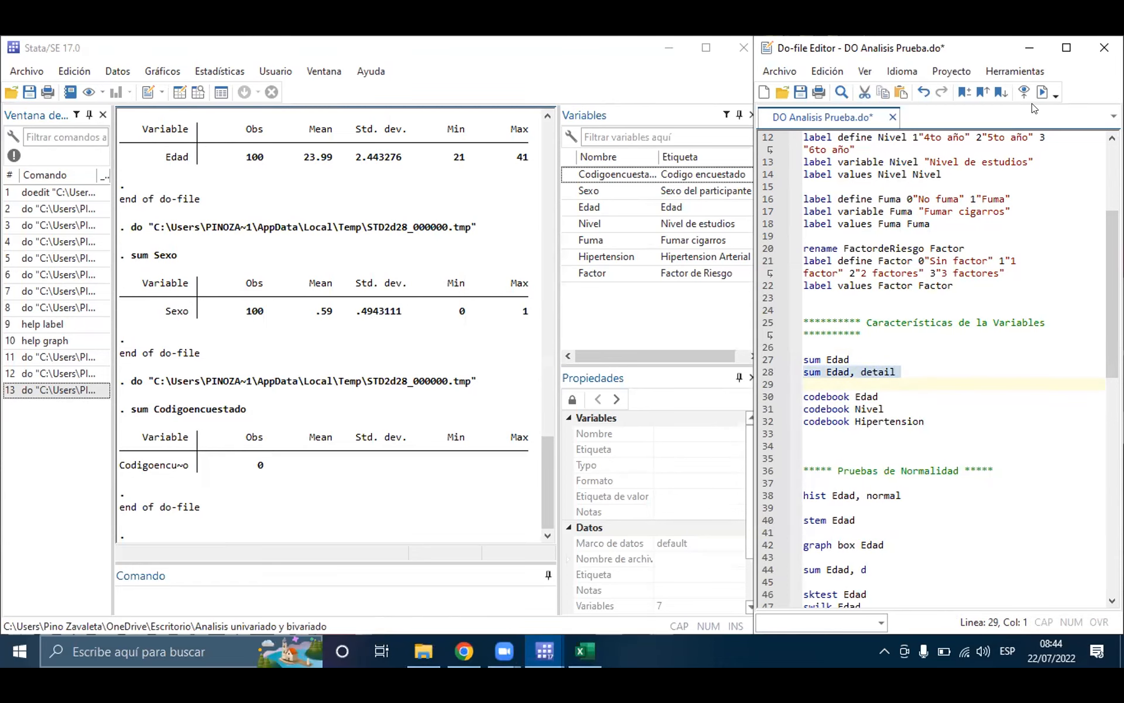
click(1042, 92)
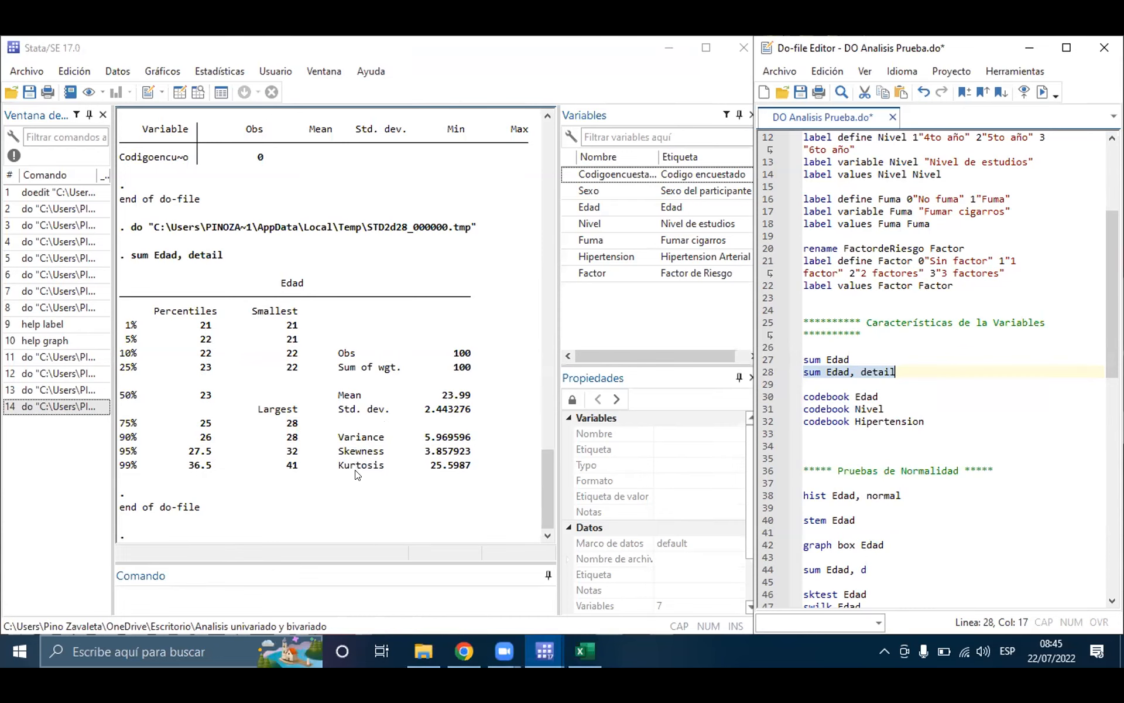
click(362, 120)
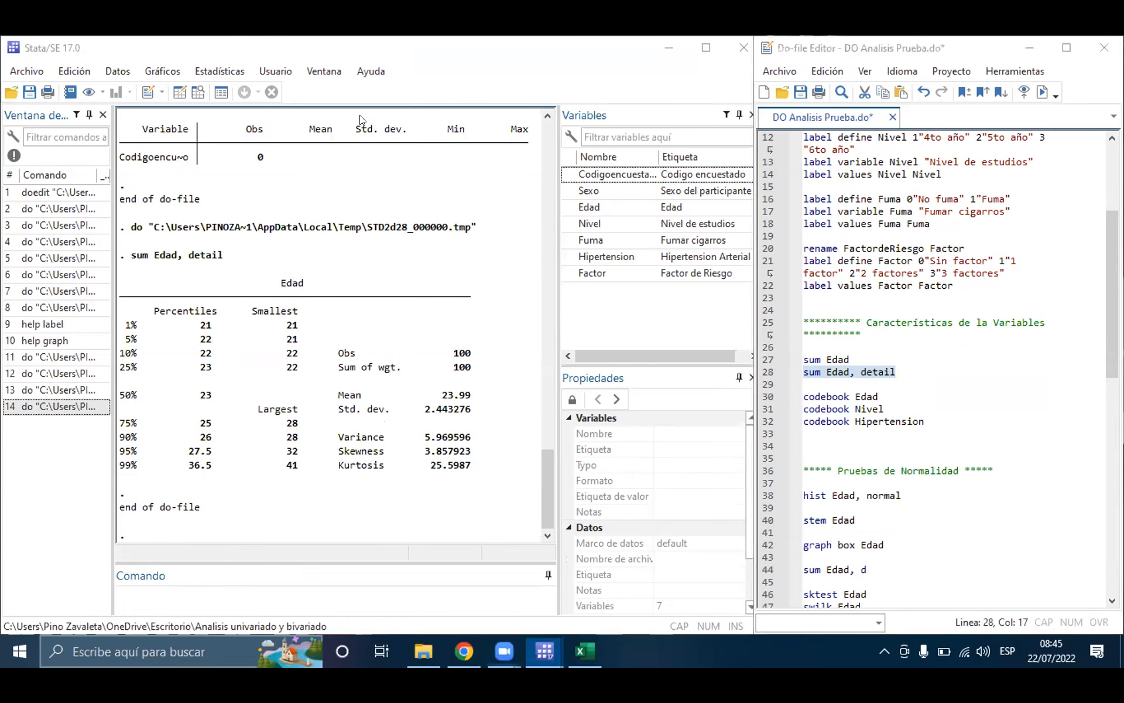
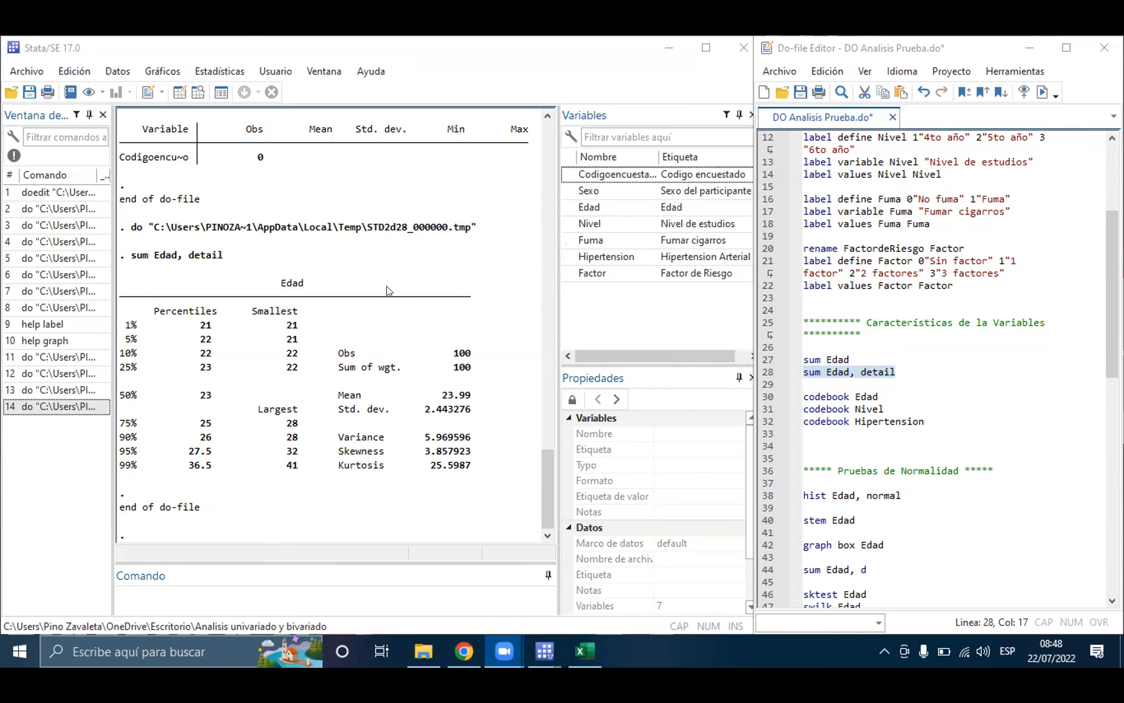
Step: Check the Hipertension values in the Data Editor and review the label commands on lines 4 to 22, especially the hipertension categories
click(198, 92)
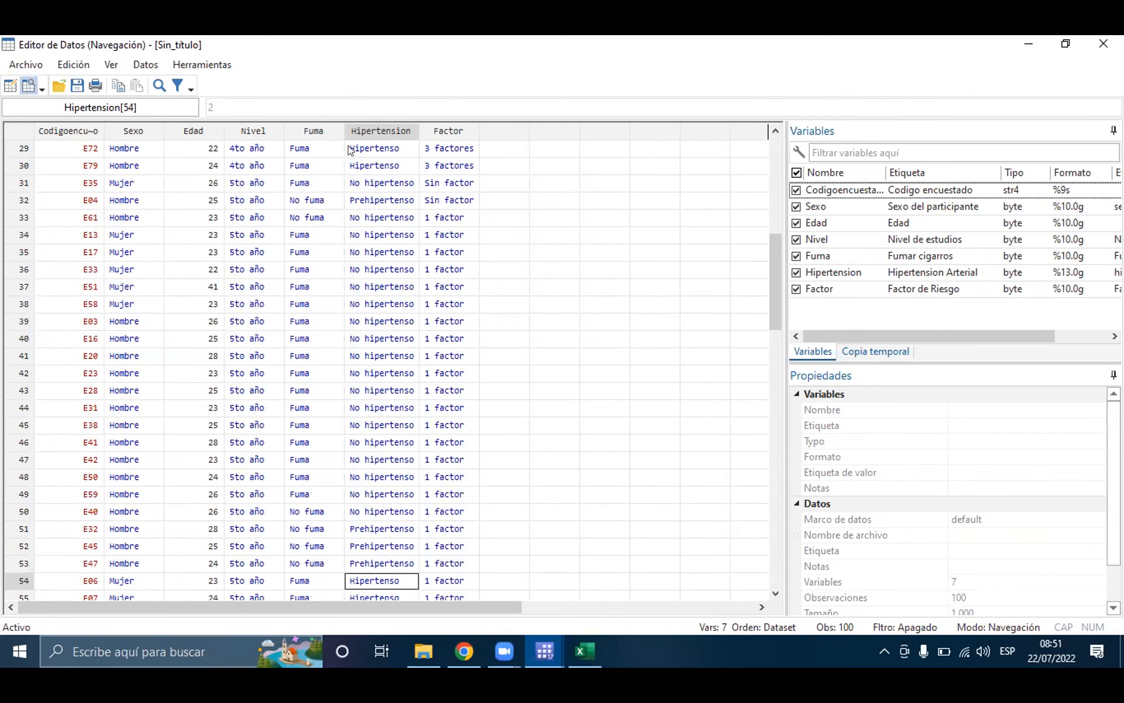
click(1030, 46)
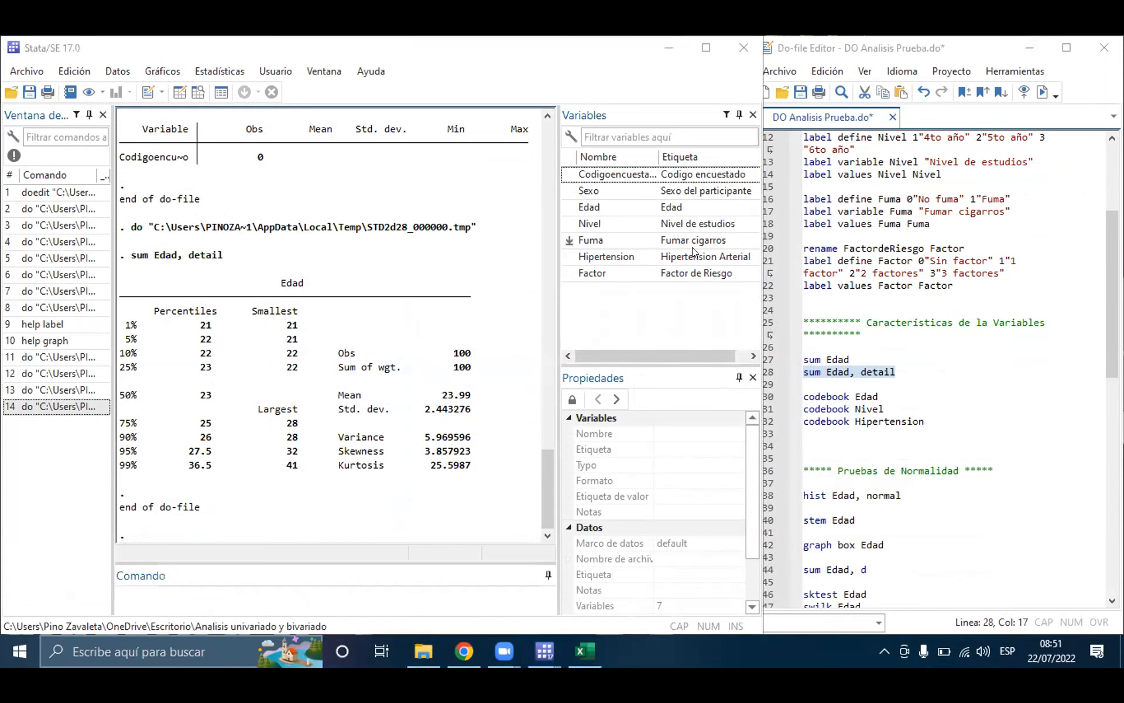
scroll(808, 203, up, 5)
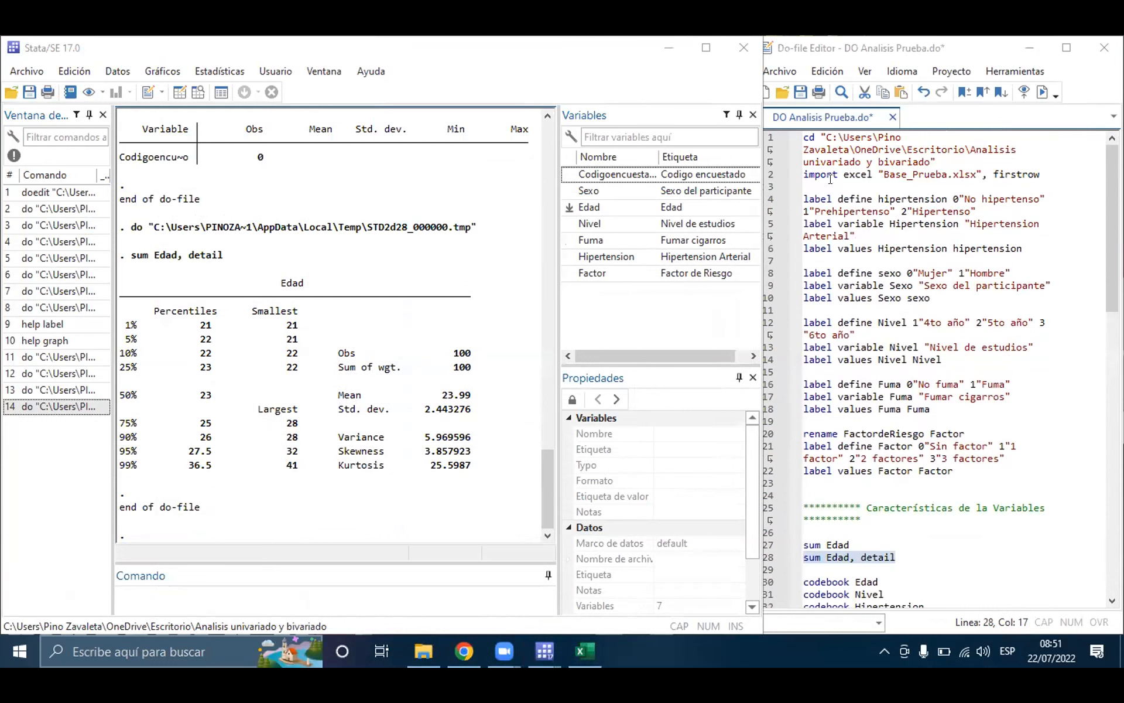
drag(826, 185, 961, 477)
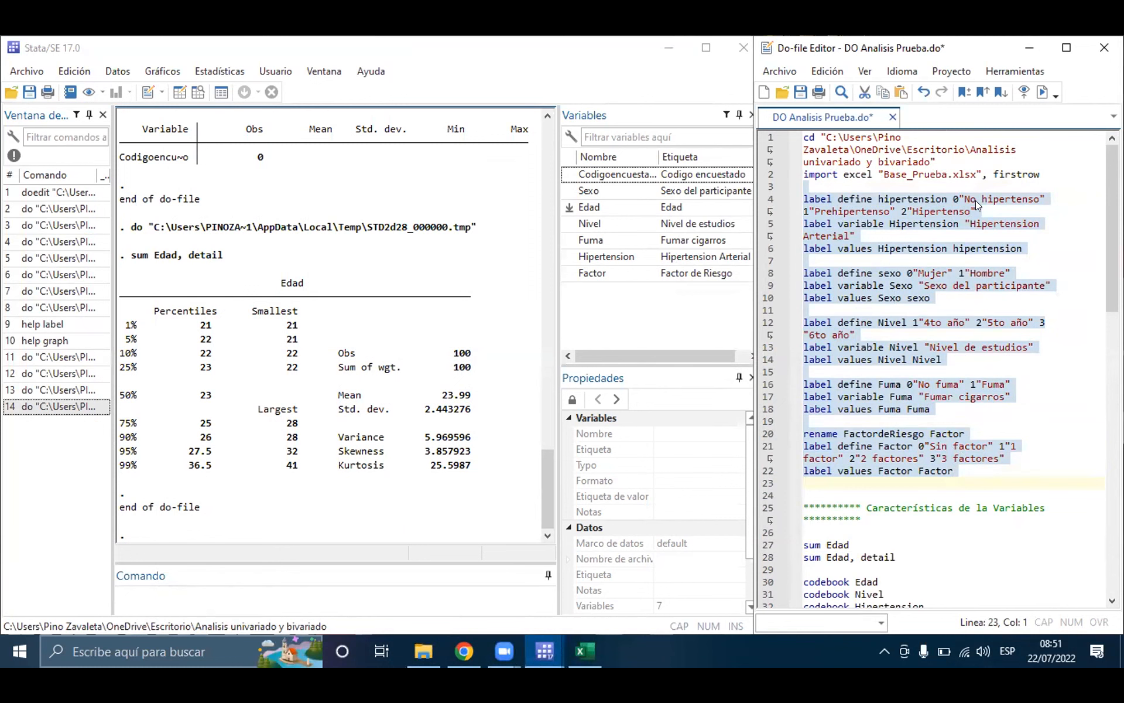
click(952, 199)
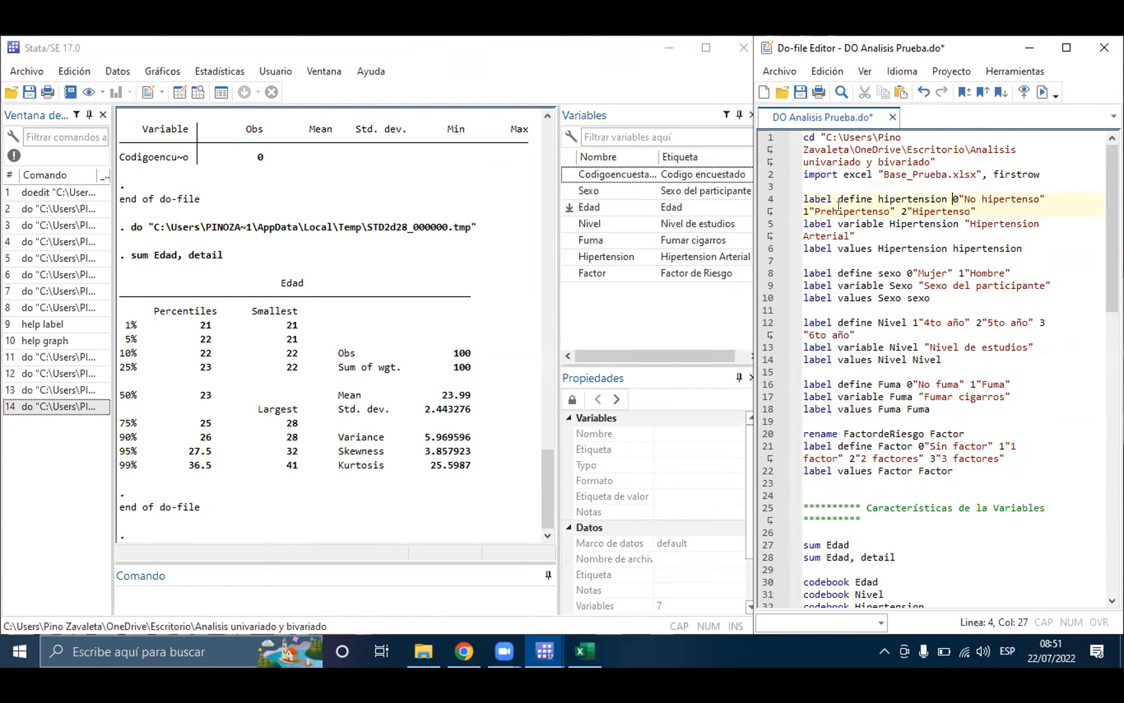
click(907, 210)
click(983, 209)
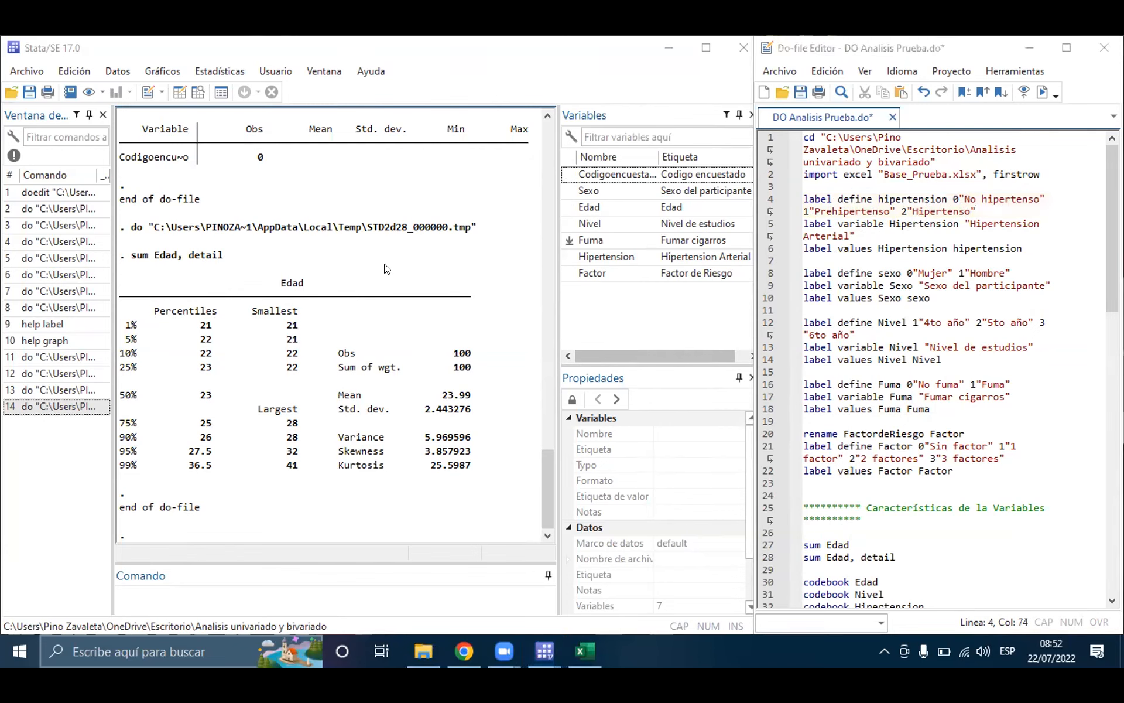
Step: Run only line 30, codebook Edad, from the do-file
scroll(953, 337, down, 5)
scroll(953, 337, down, 2)
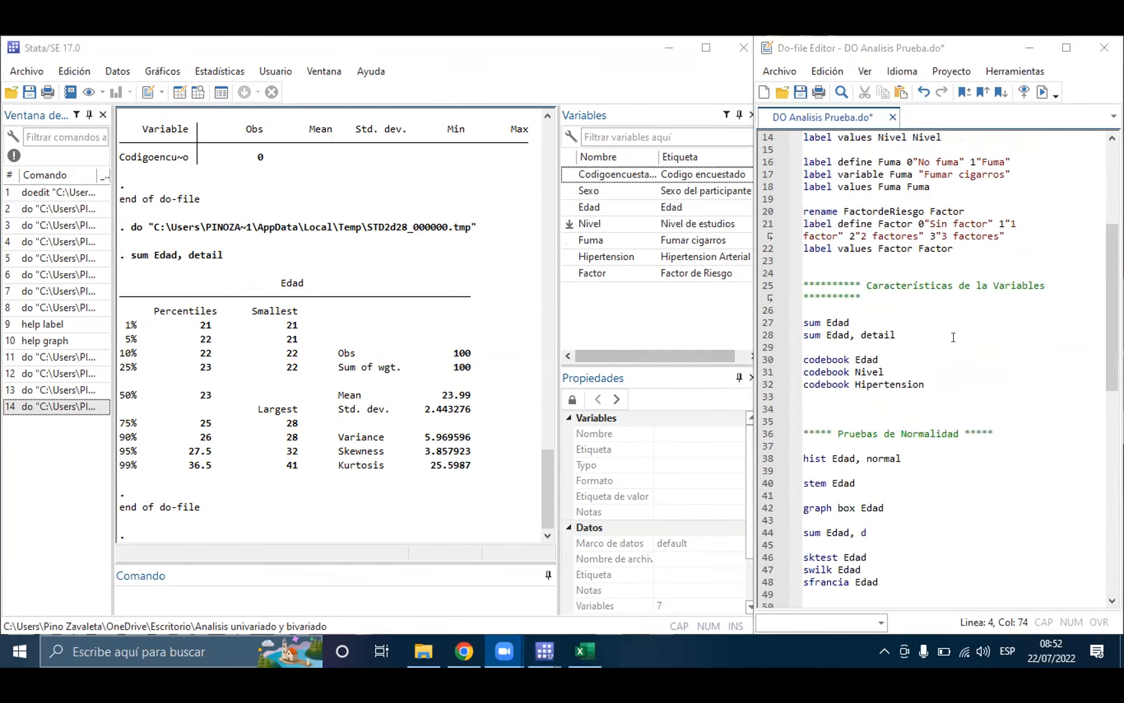
click(824, 322)
triple_click(824, 322)
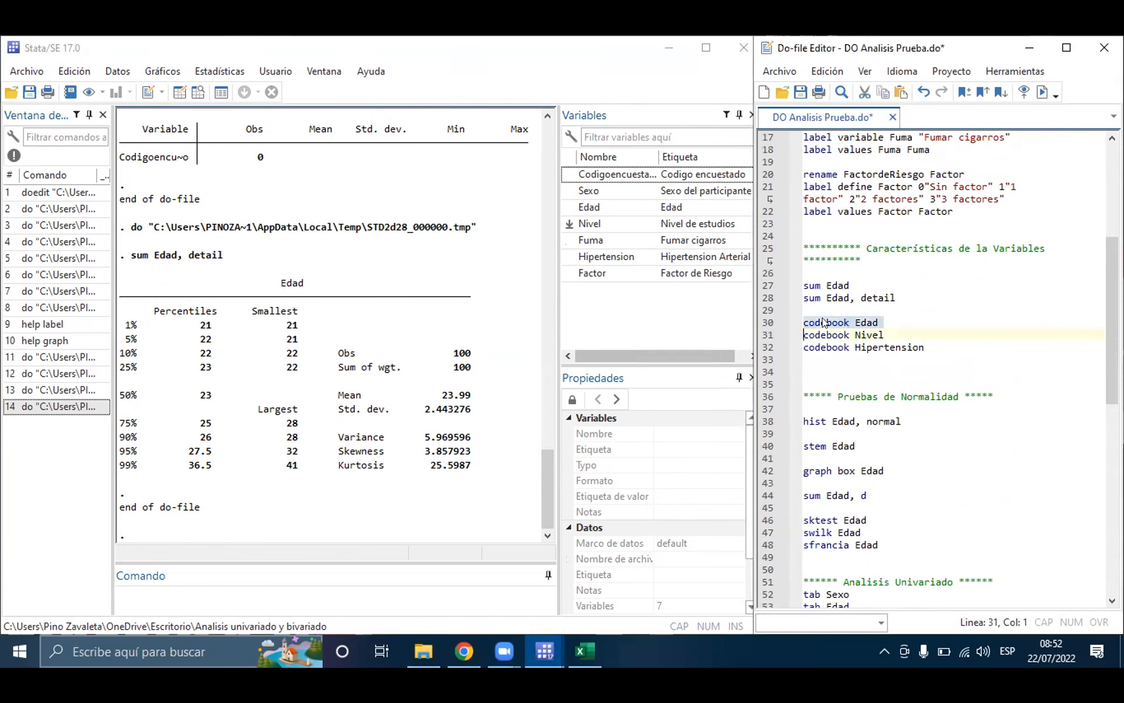
click(1042, 92)
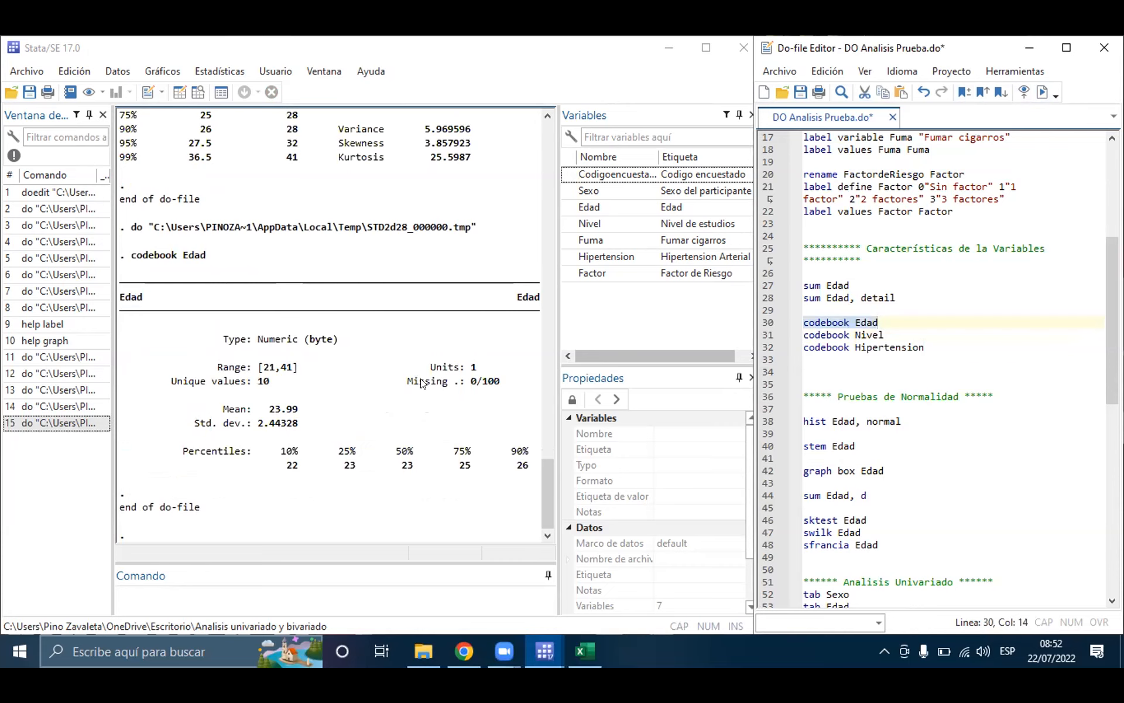
Step: Examine the Missing entry in the Edad codebook and compare it with the Edad and Nivel records in the Data Editor
drag(406, 382, 502, 384)
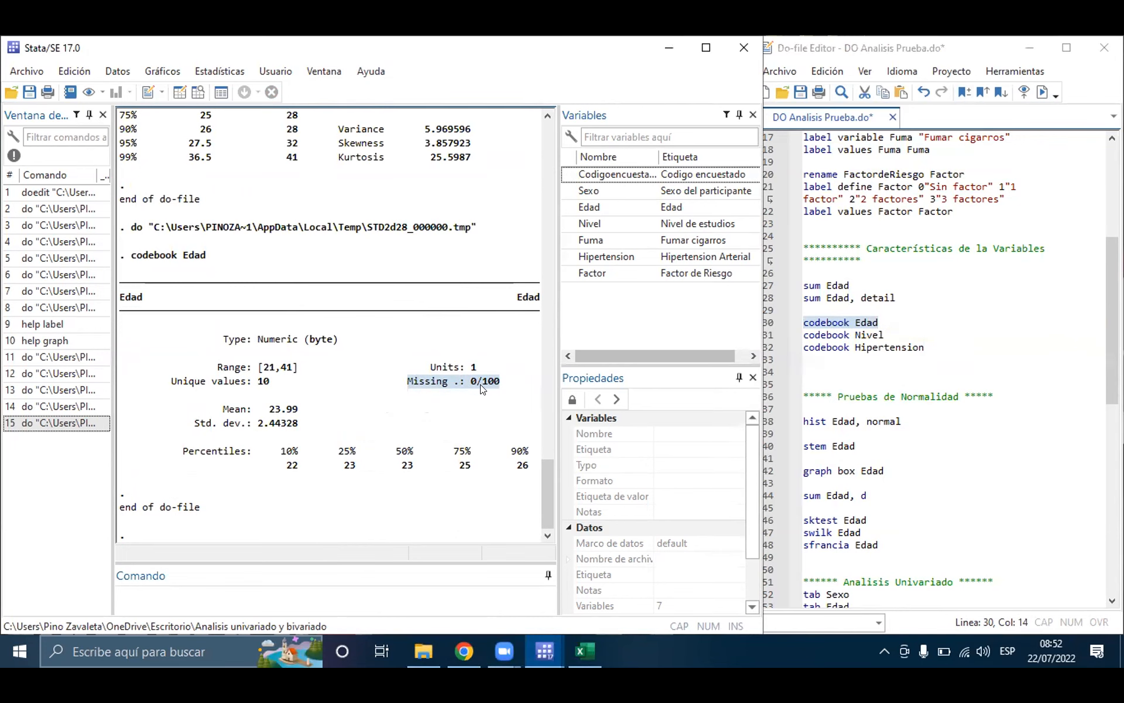
click(199, 103)
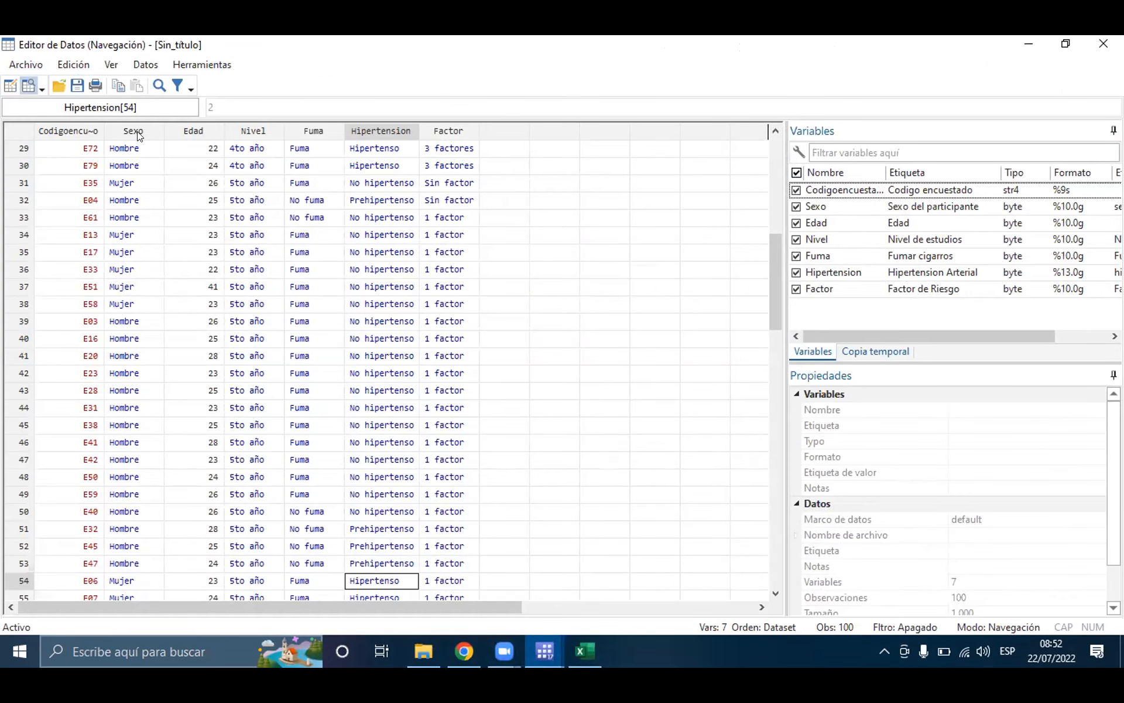
scroll(263, 240, up, 8)
scroll(263, 240, up, 2)
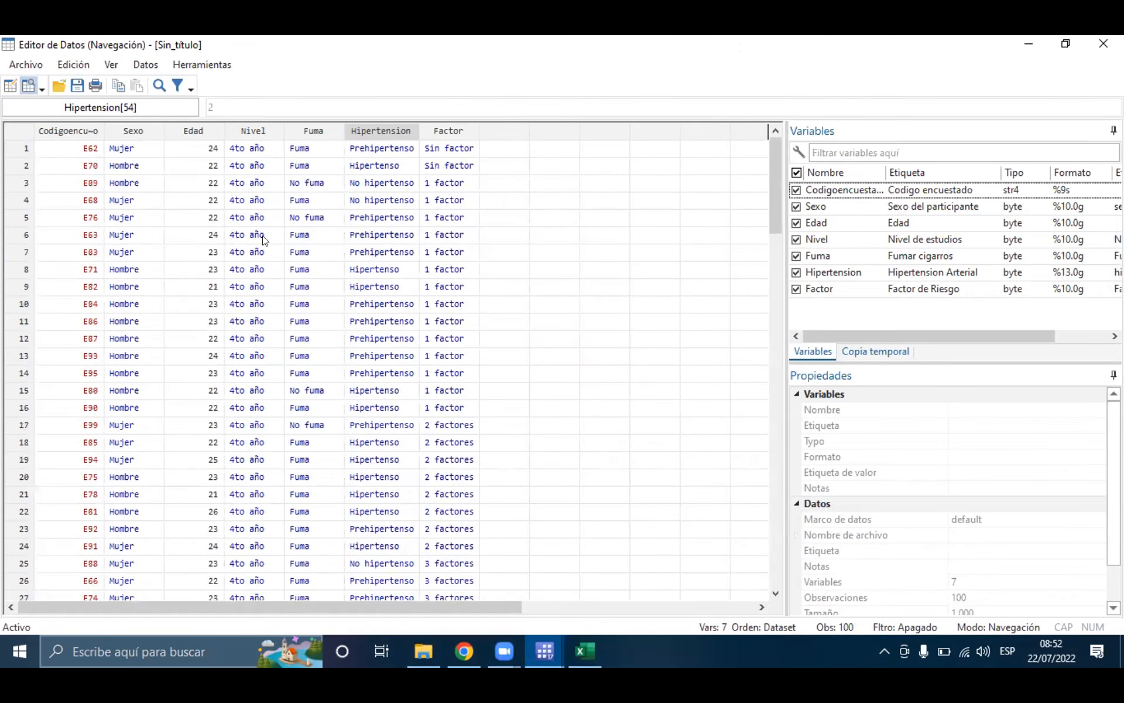
scroll(264, 240, down, 8)
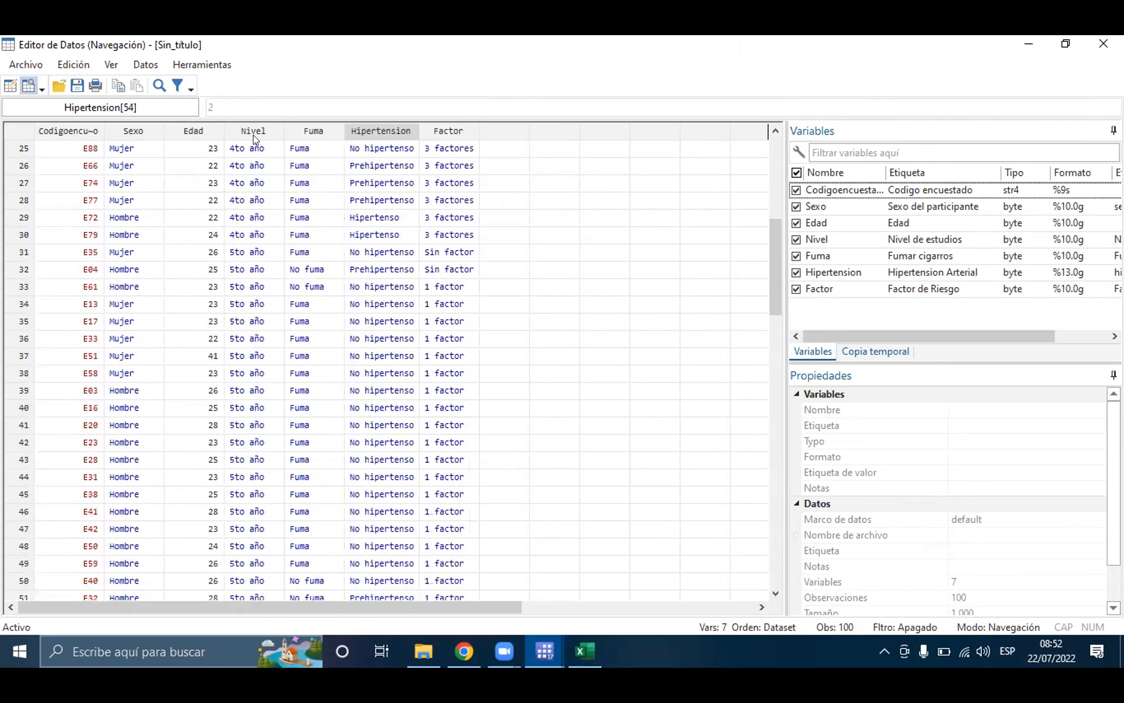
click(234, 217)
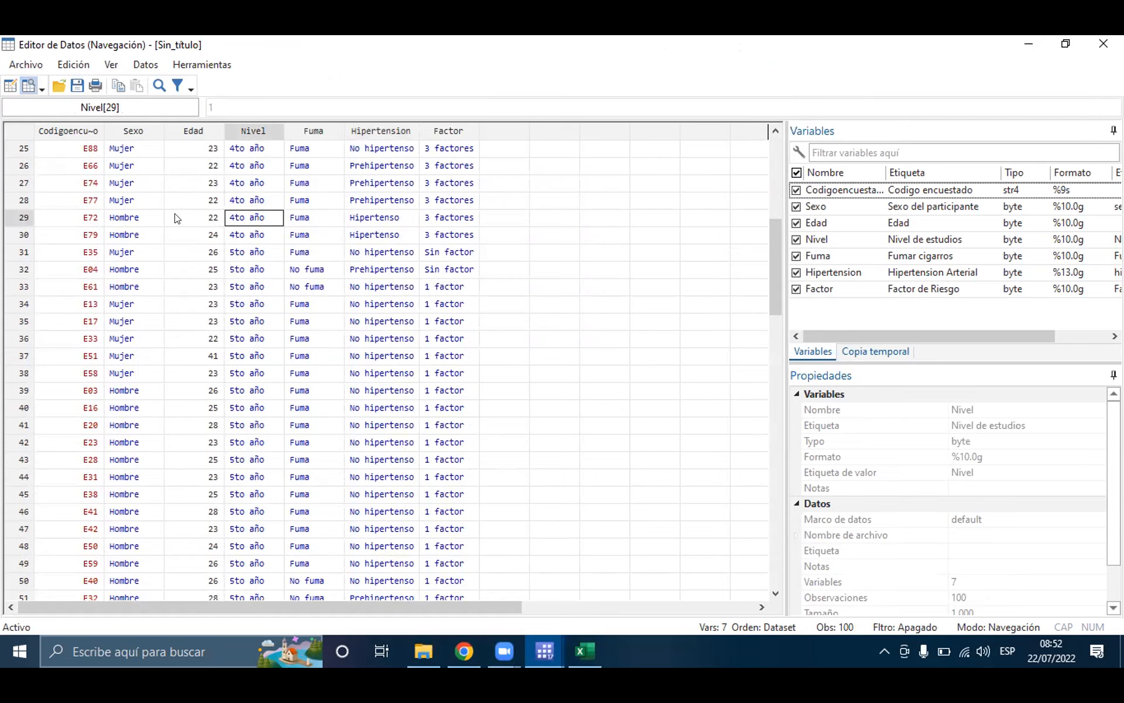
click(203, 216)
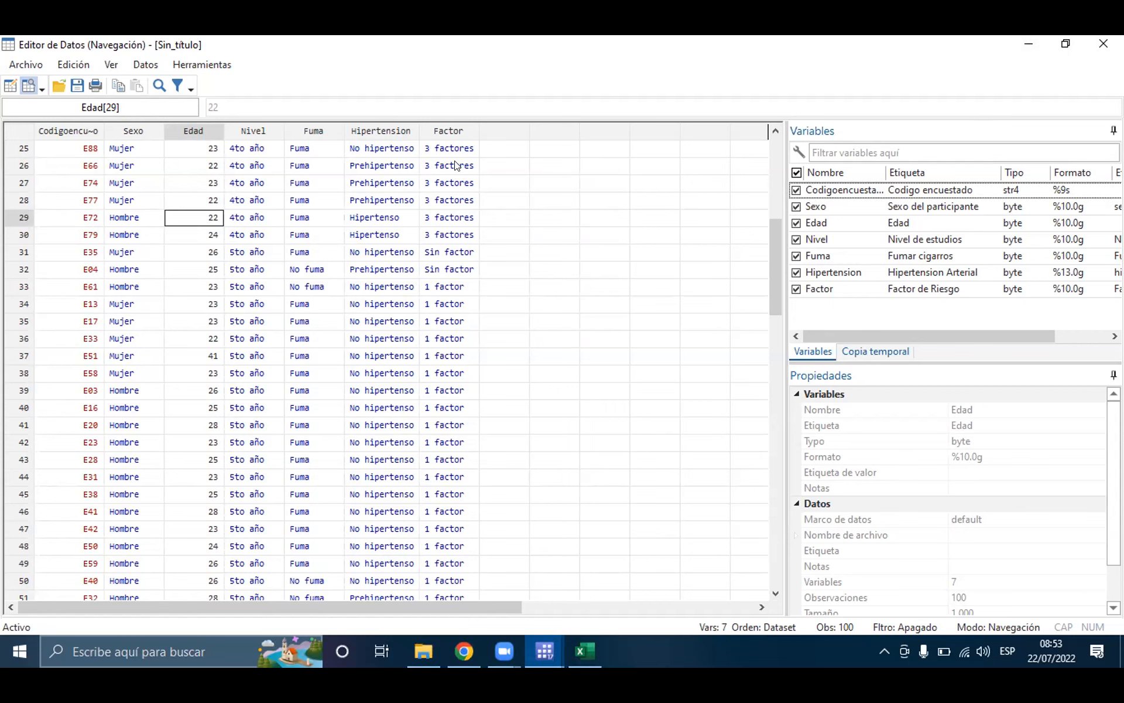
click(1028, 44)
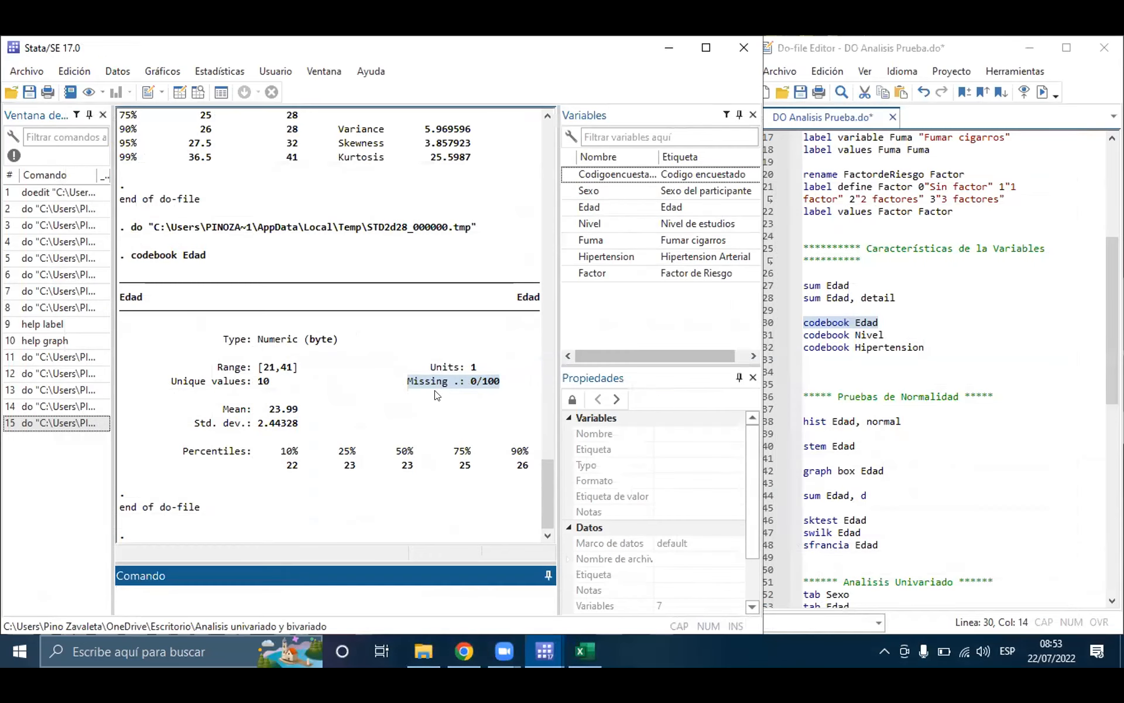
Step: Read the missing-value ratio and the number of unique values in the codebook output for Edad
click(468, 383)
drag(402, 386, 502, 386)
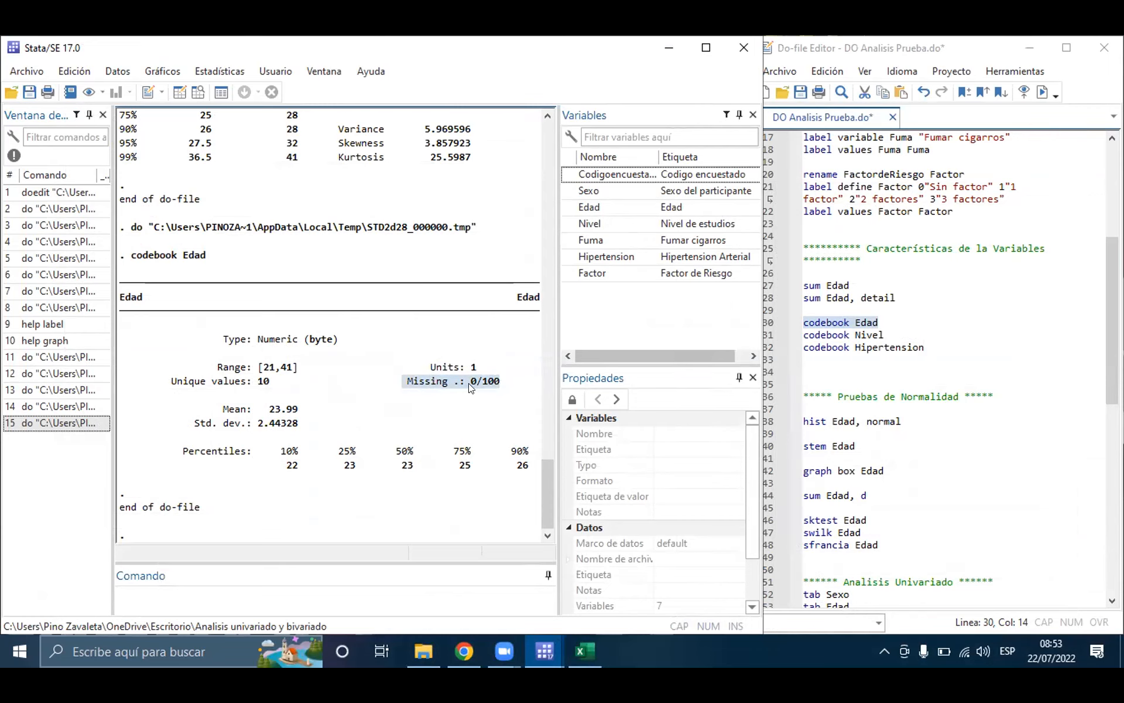
click(495, 386)
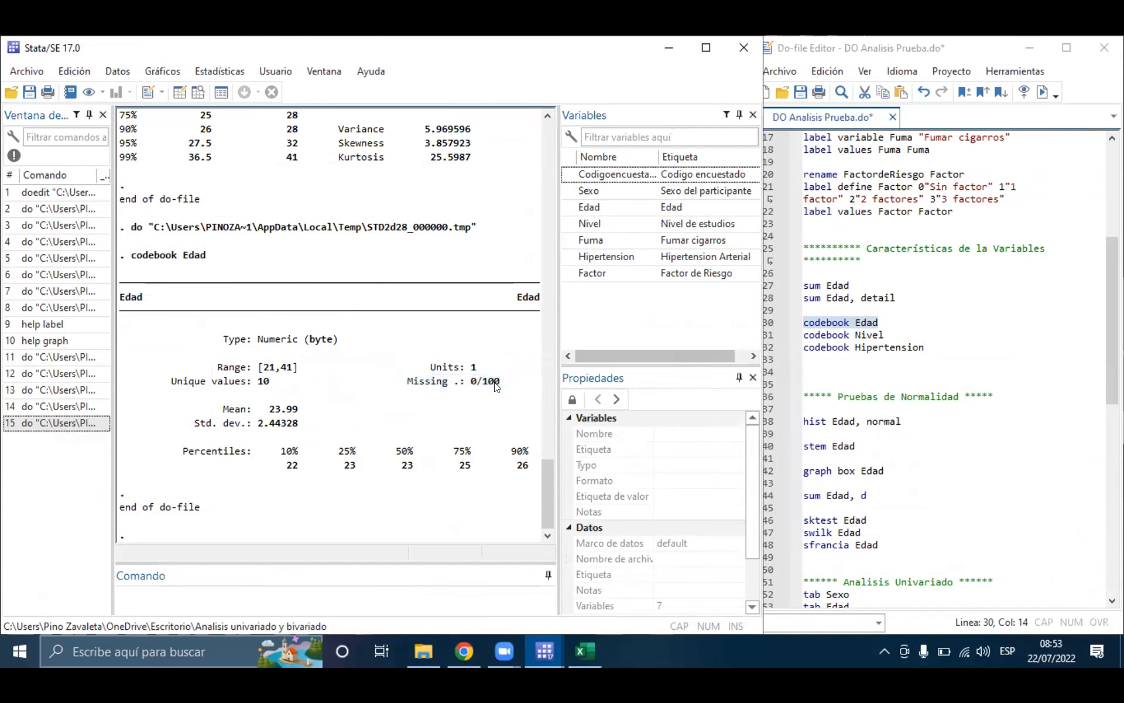
drag(470, 387, 505, 384)
drag(273, 384, 257, 384)
Step: Run only line 31, codebook Nivel, and mark the Unique values entry in its output
triple_click(822, 336)
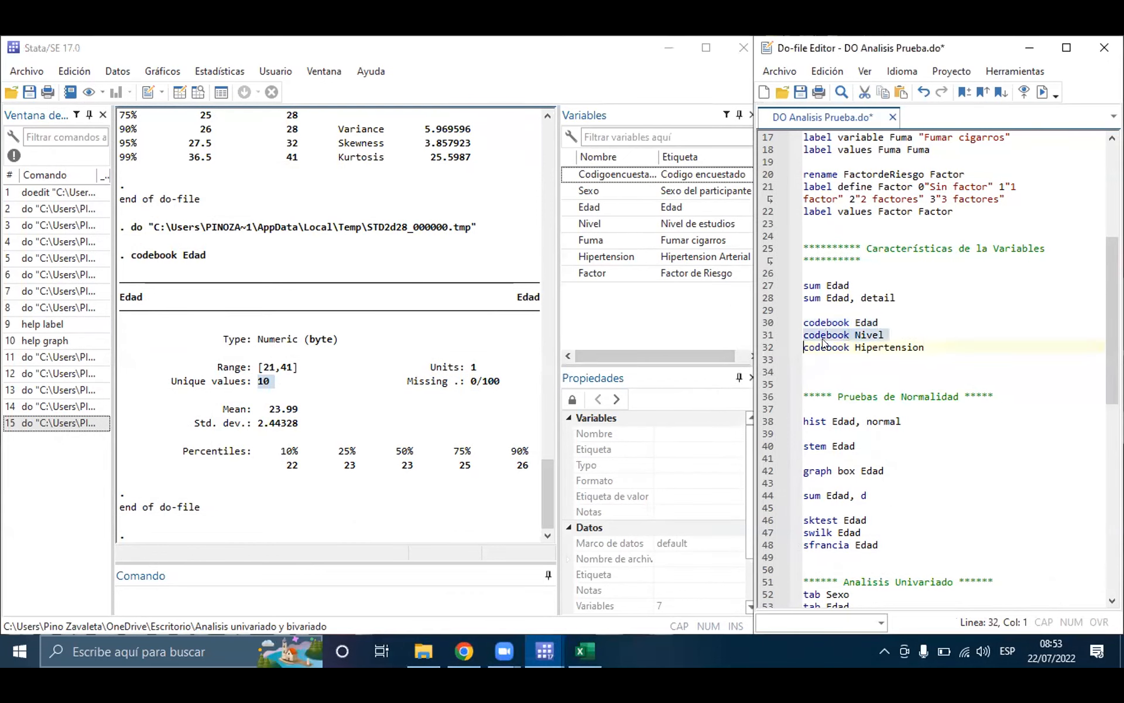
click(1043, 92)
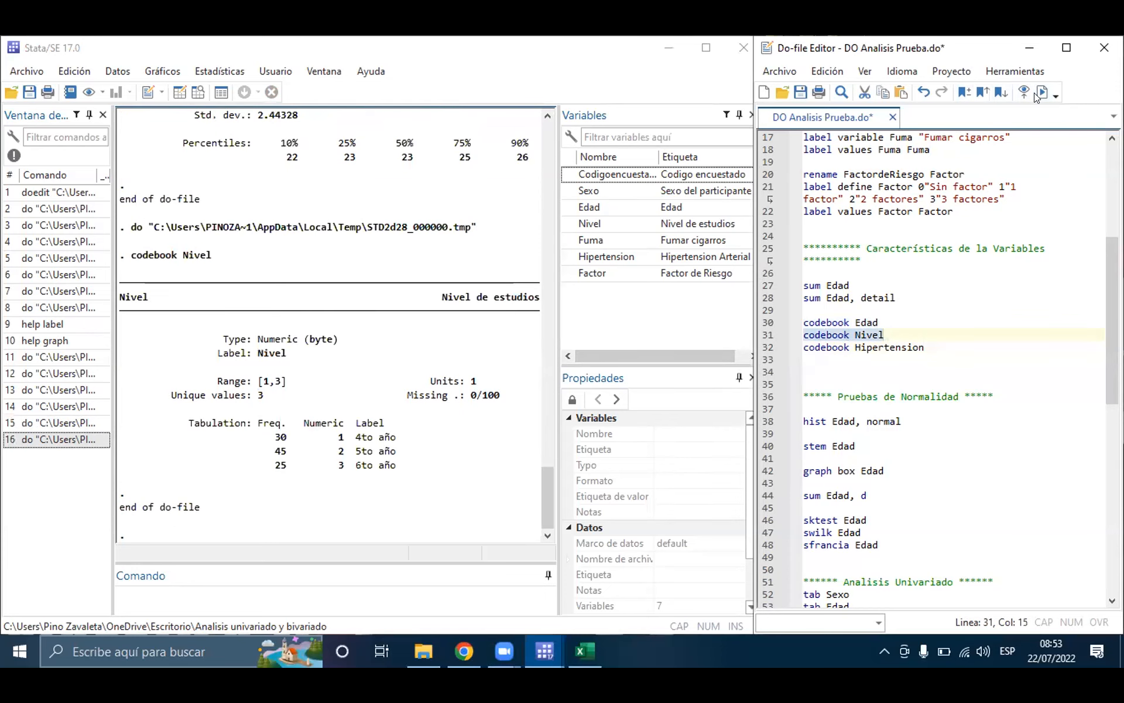
drag(265, 396, 174, 400)
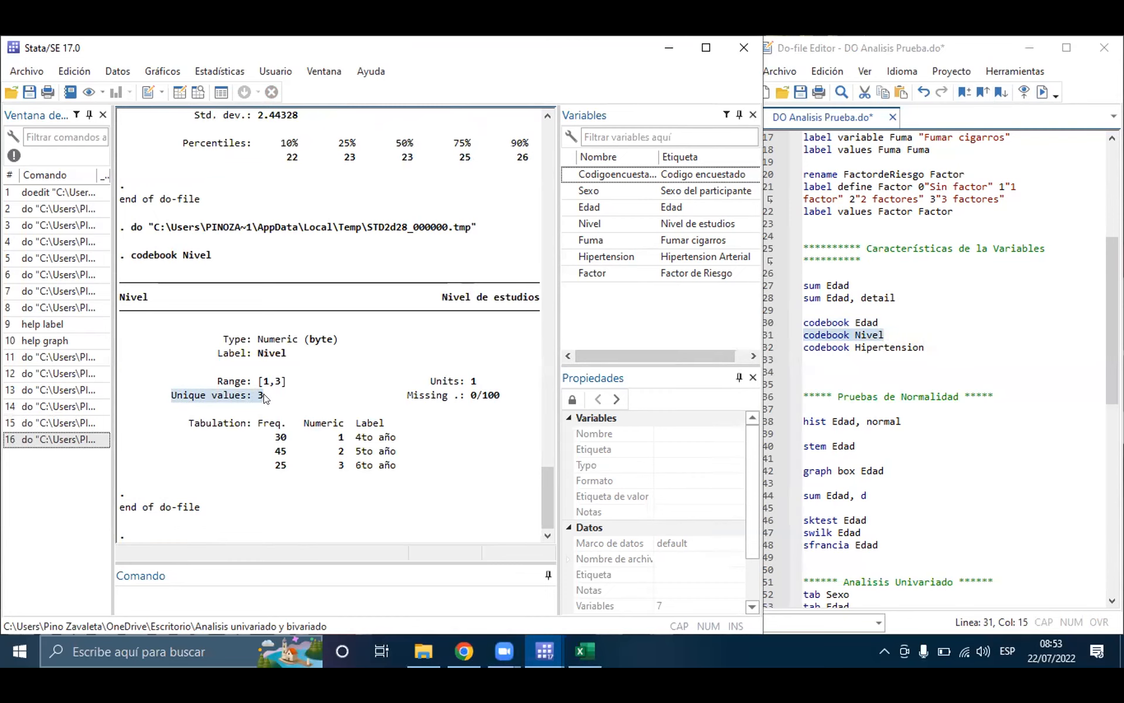
Step: Examine the Nivel column in the Data Editor from row 25 through the last record to see which study levels occur
click(198, 92)
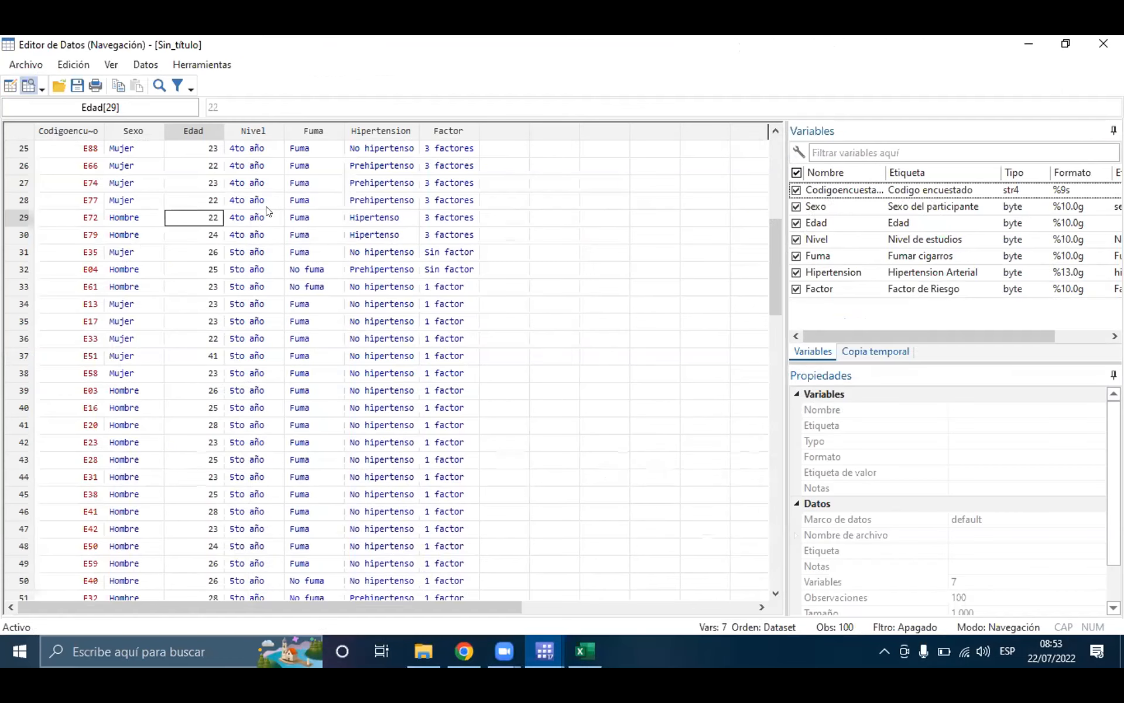
click(252, 148)
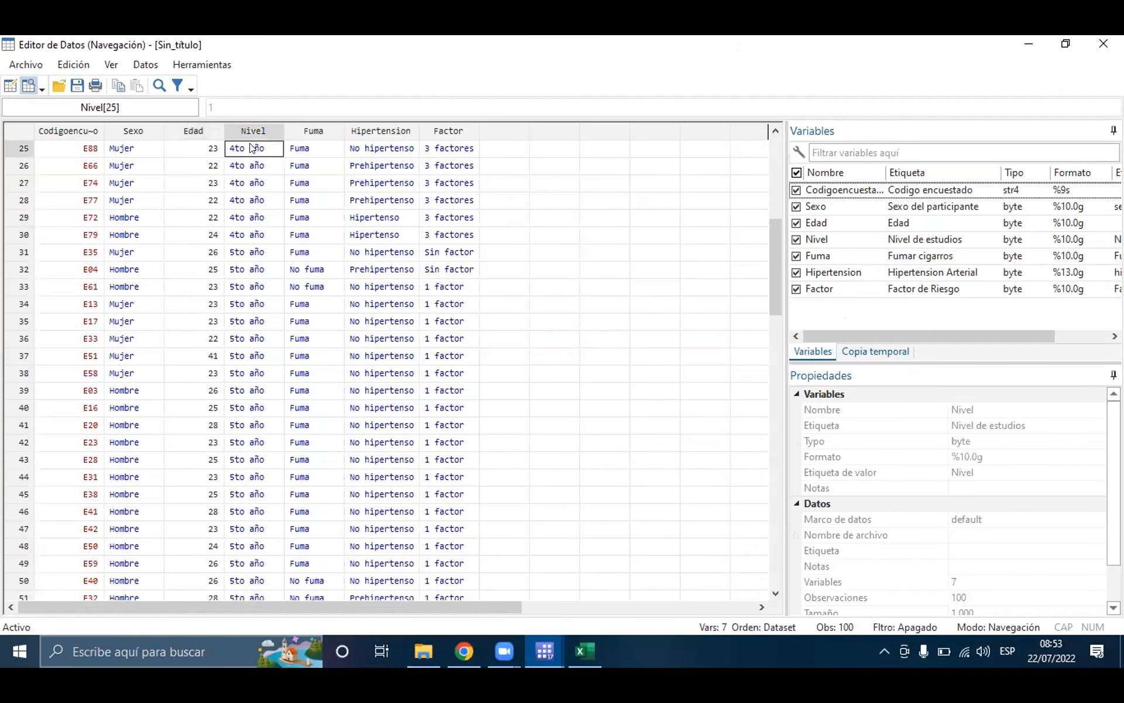
click(253, 167)
click(253, 203)
click(251, 217)
click(244, 255)
click(244, 275)
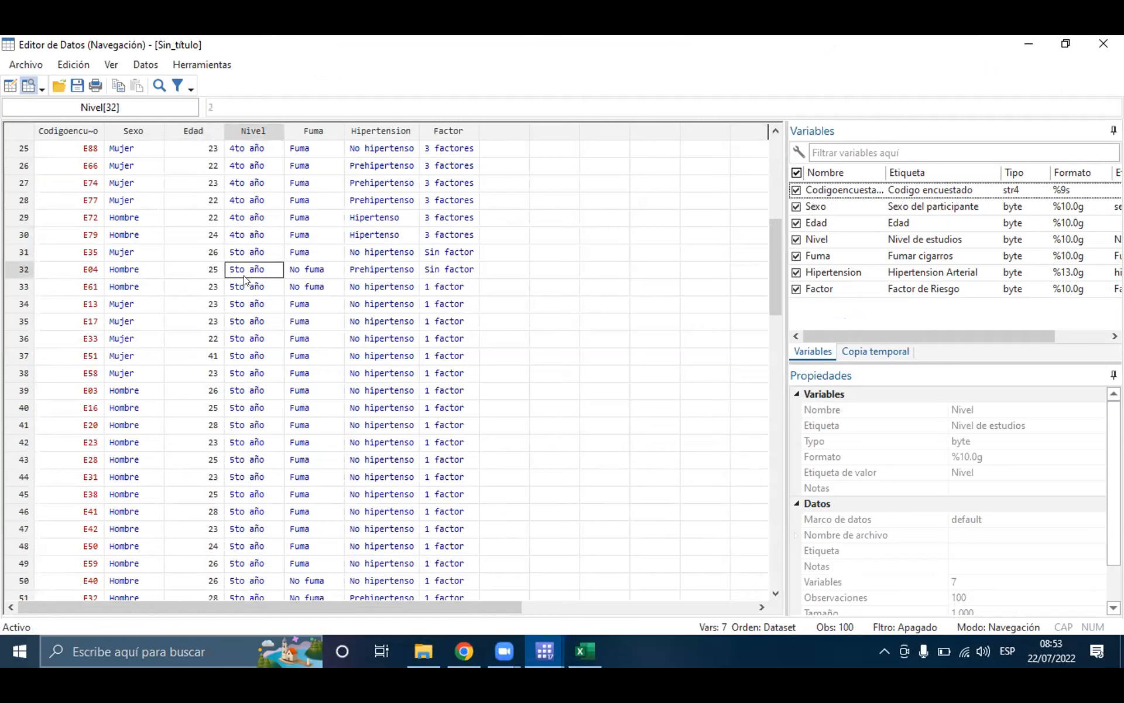
click(251, 219)
click(242, 322)
scroll(240, 430, down, 11)
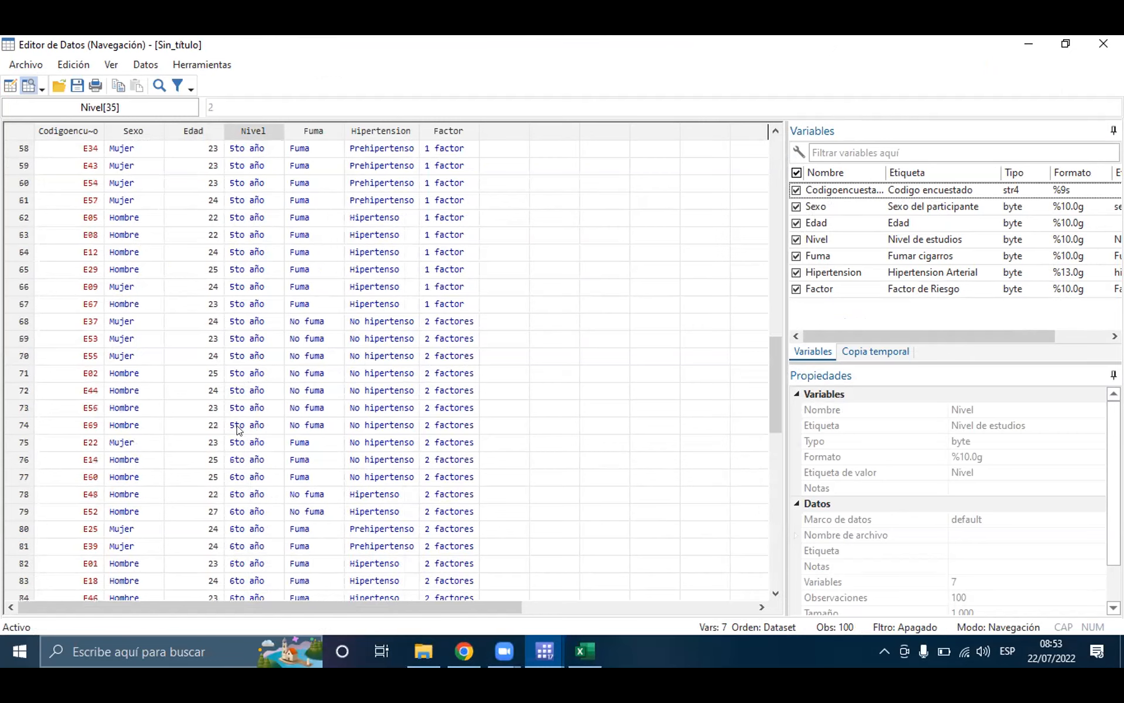
scroll(239, 431, down, 7)
click(237, 431)
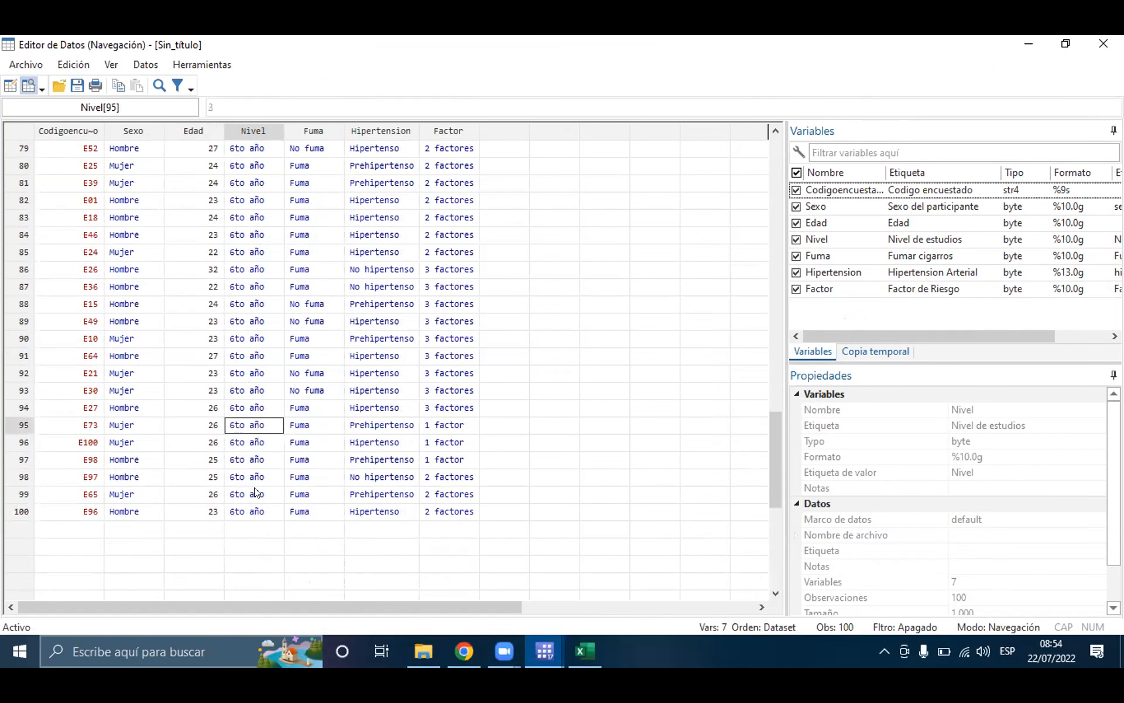
click(240, 545)
click(240, 431)
click(1031, 42)
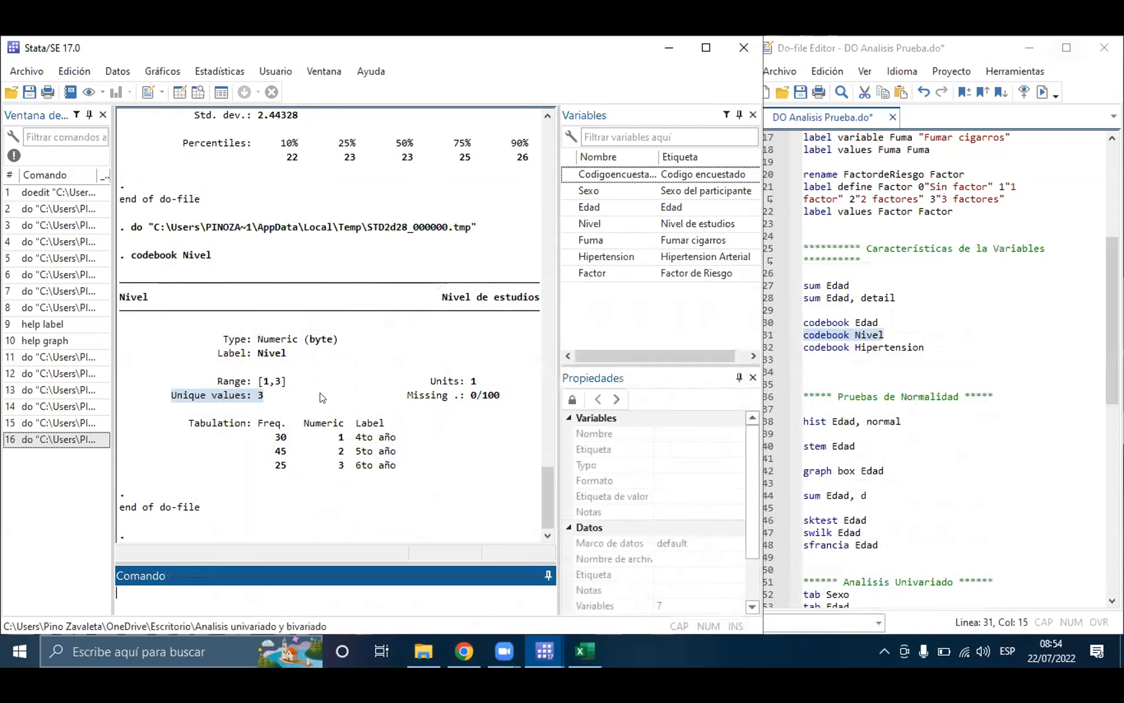
Step: Compare the Range entries in the codebook outputs for Nivel and Edad, and check the variable type of Edad
click(234, 384)
drag(213, 382, 286, 387)
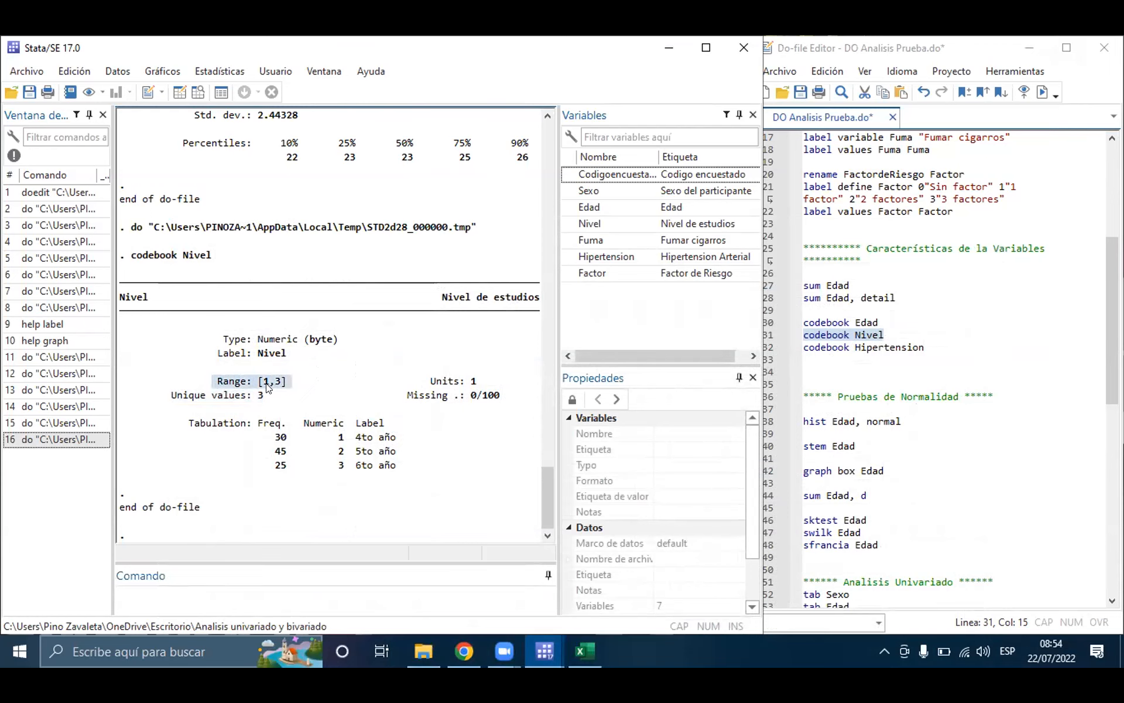
scroll(309, 252, up, 3)
scroll(309, 252, up, 1)
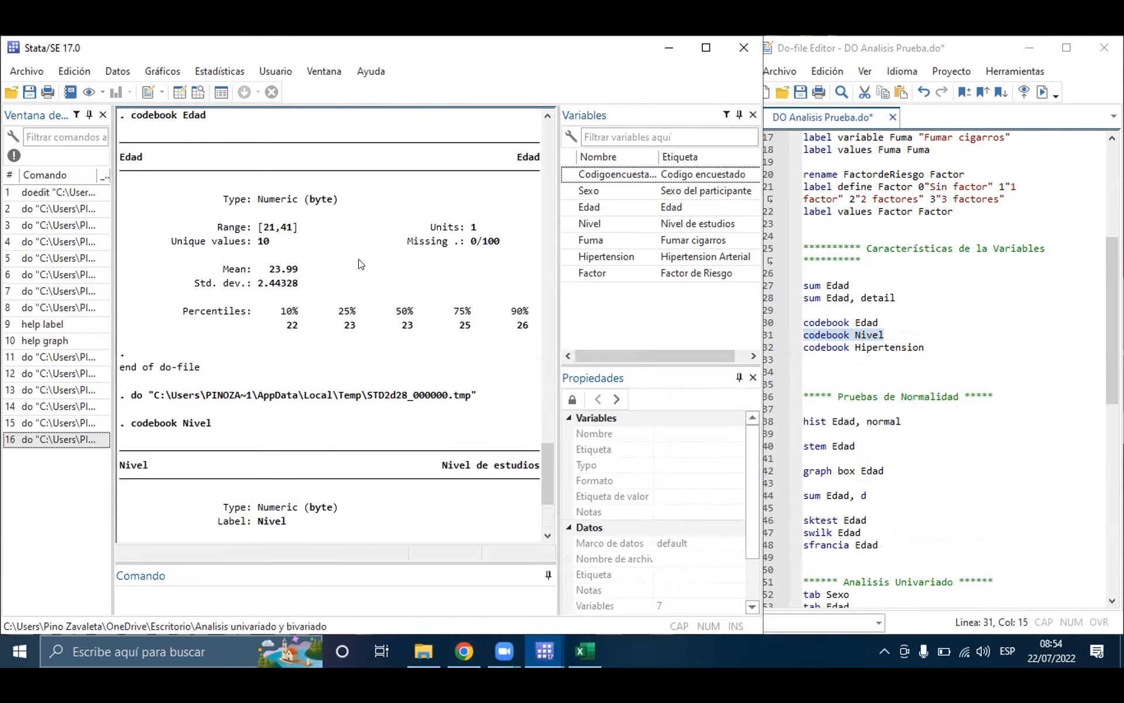
drag(214, 225, 298, 231)
scroll(297, 231, up, 2)
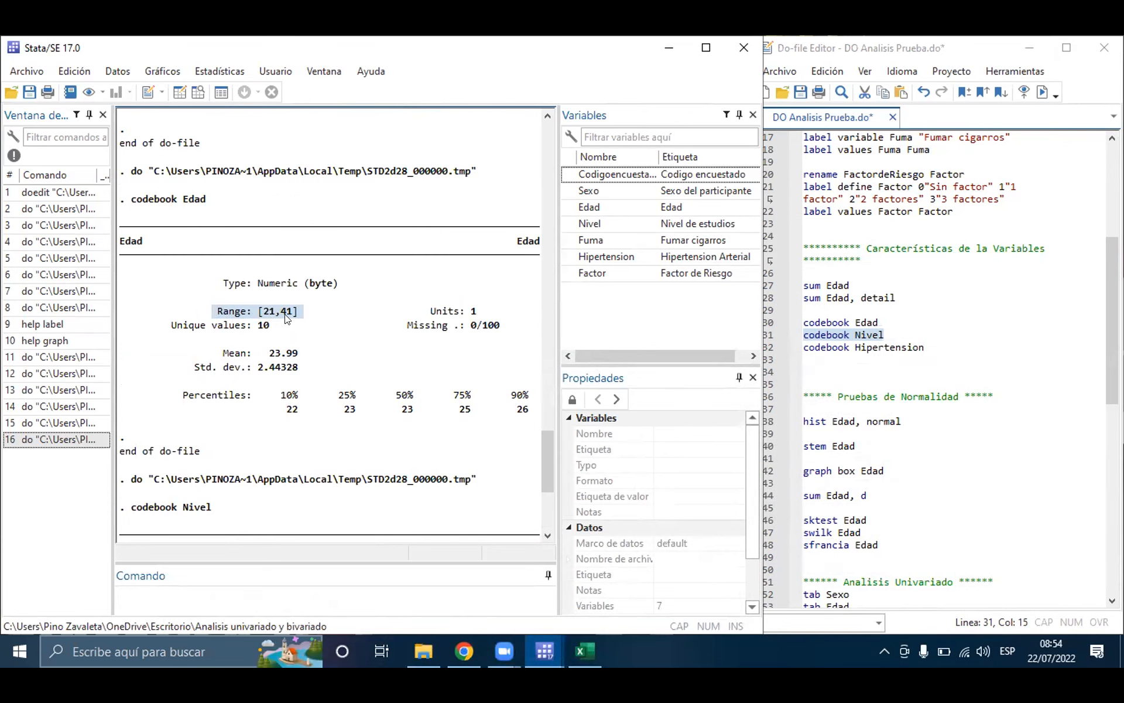
click(287, 318)
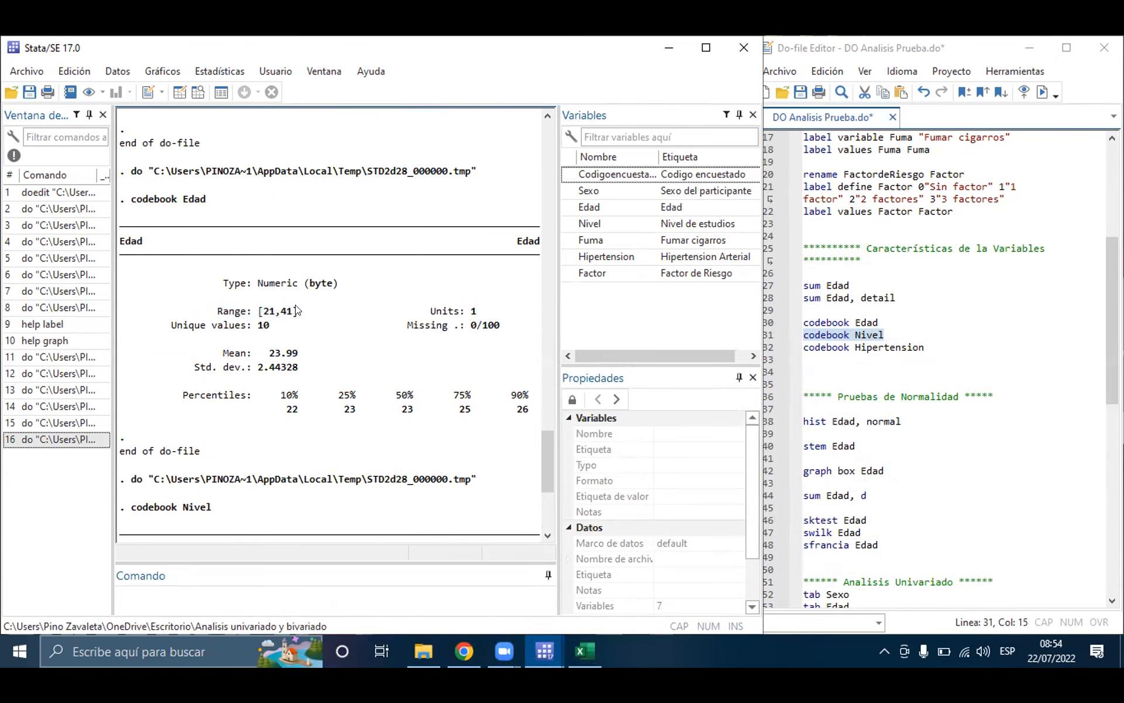
drag(212, 317, 207, 291)
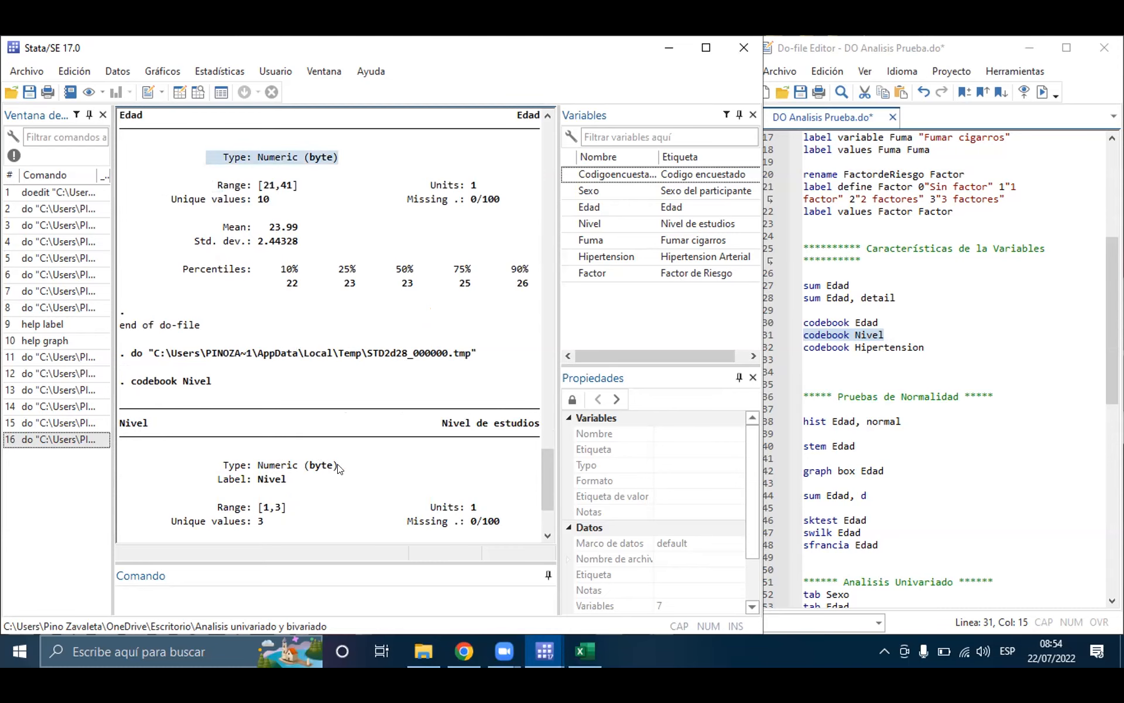
Step: Add the command codebook Codigoenencuestado on line 33 and try to run only that line
click(931, 346)
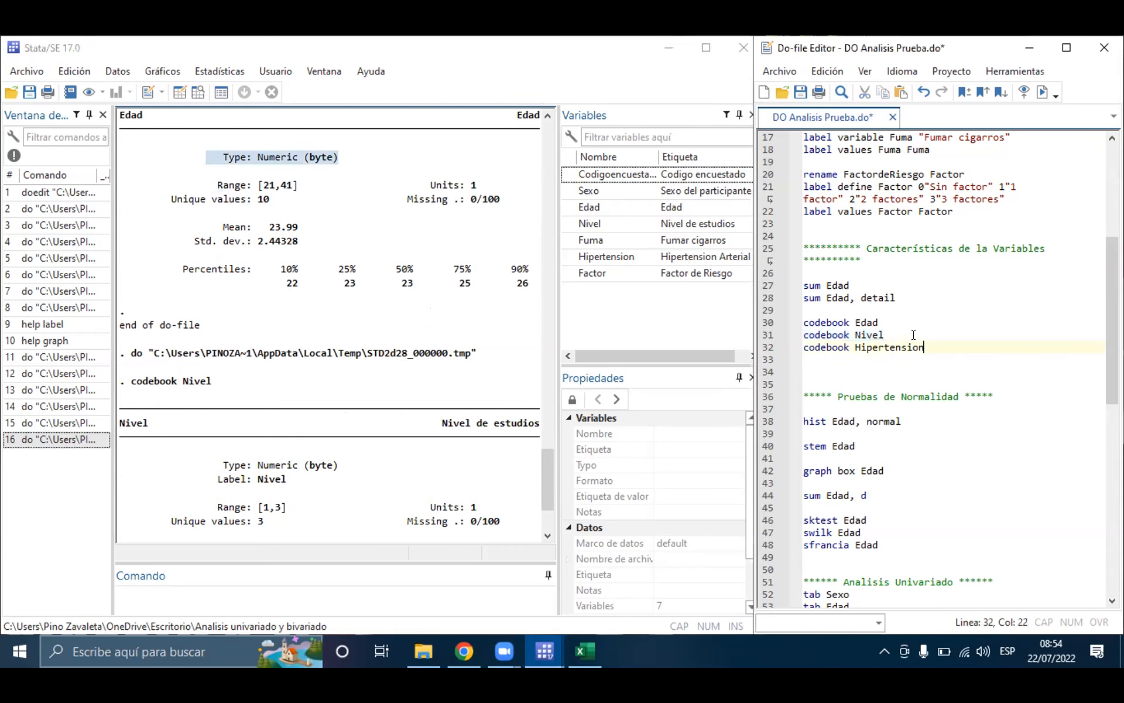
click(829, 373)
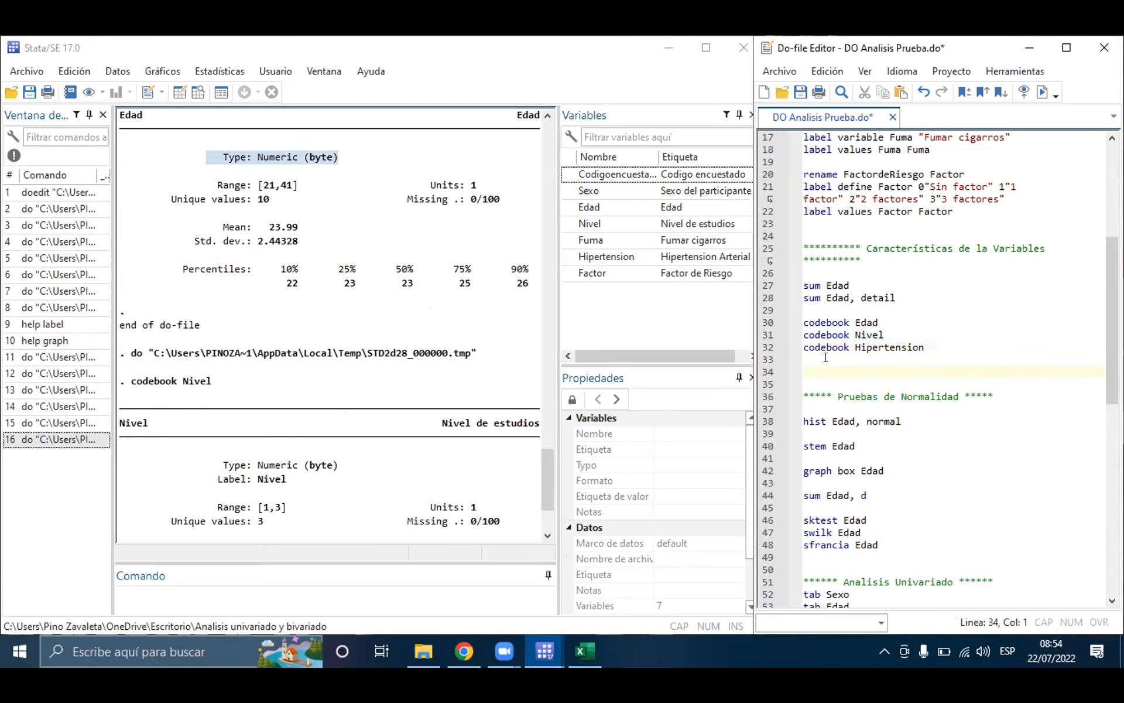
text(co)
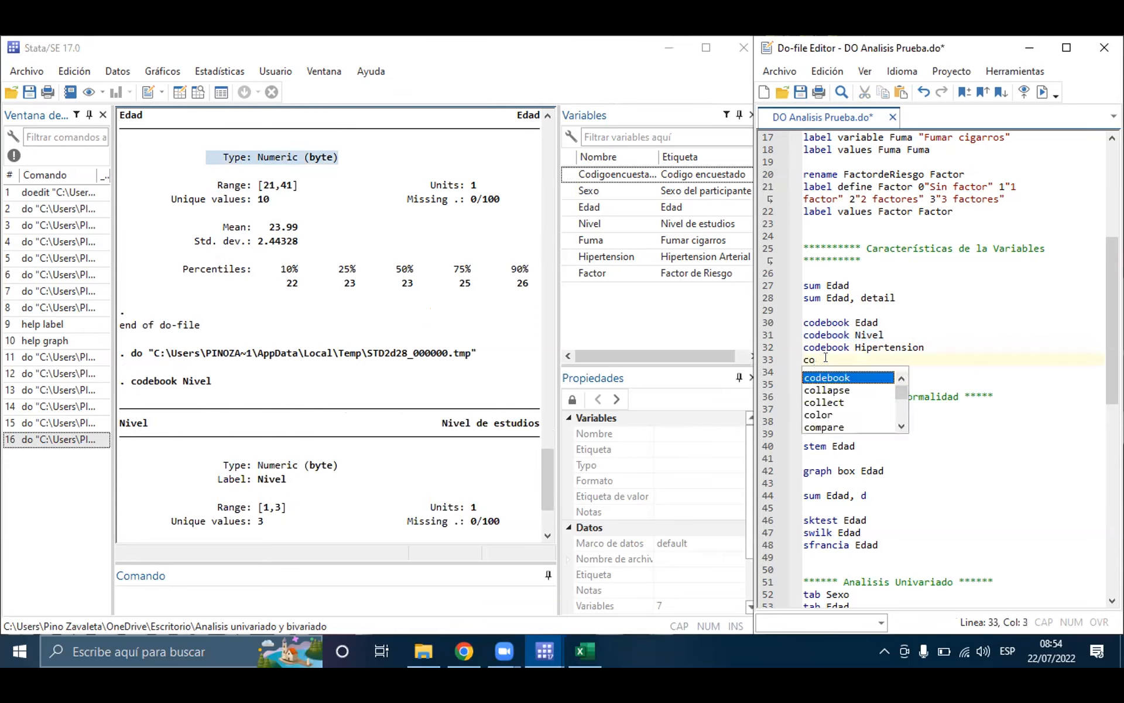
key(Return)
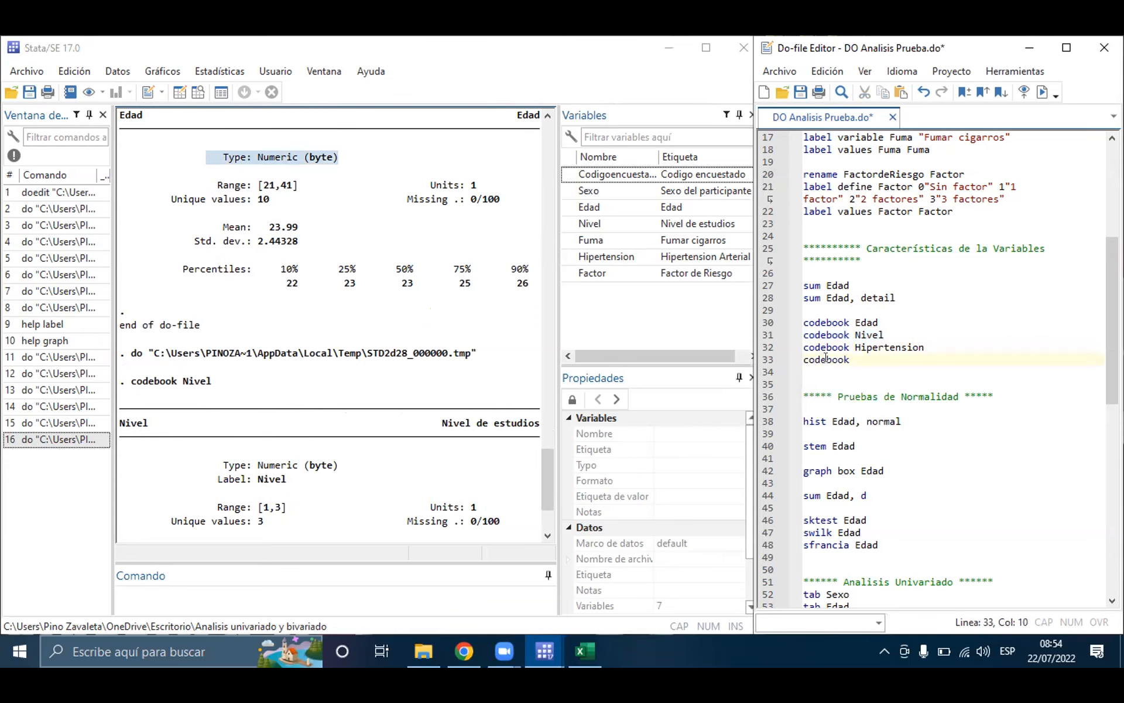
text(C)
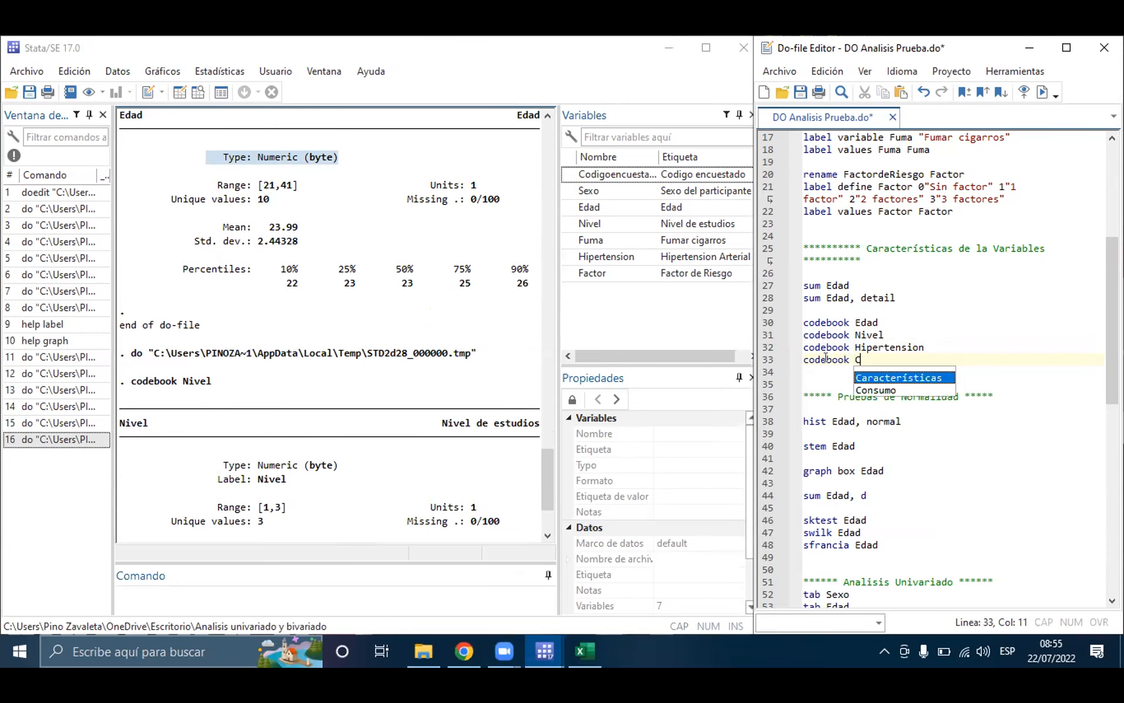
text(odigo)
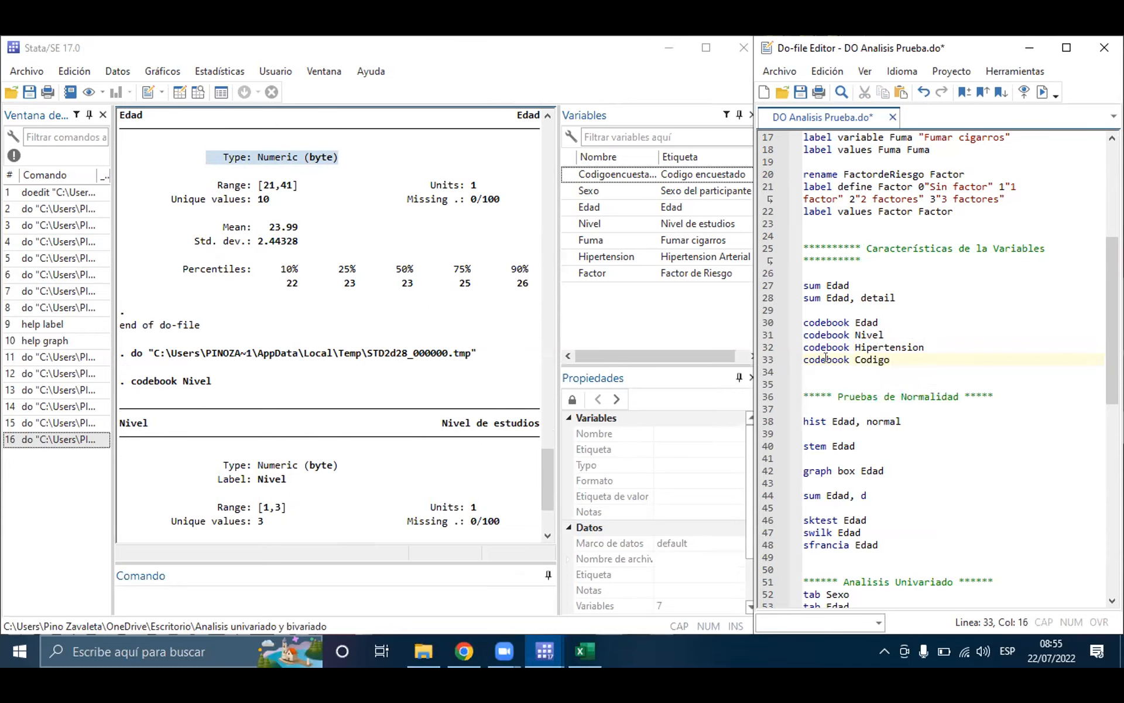
text(enencuestado)
triple_click(826, 357)
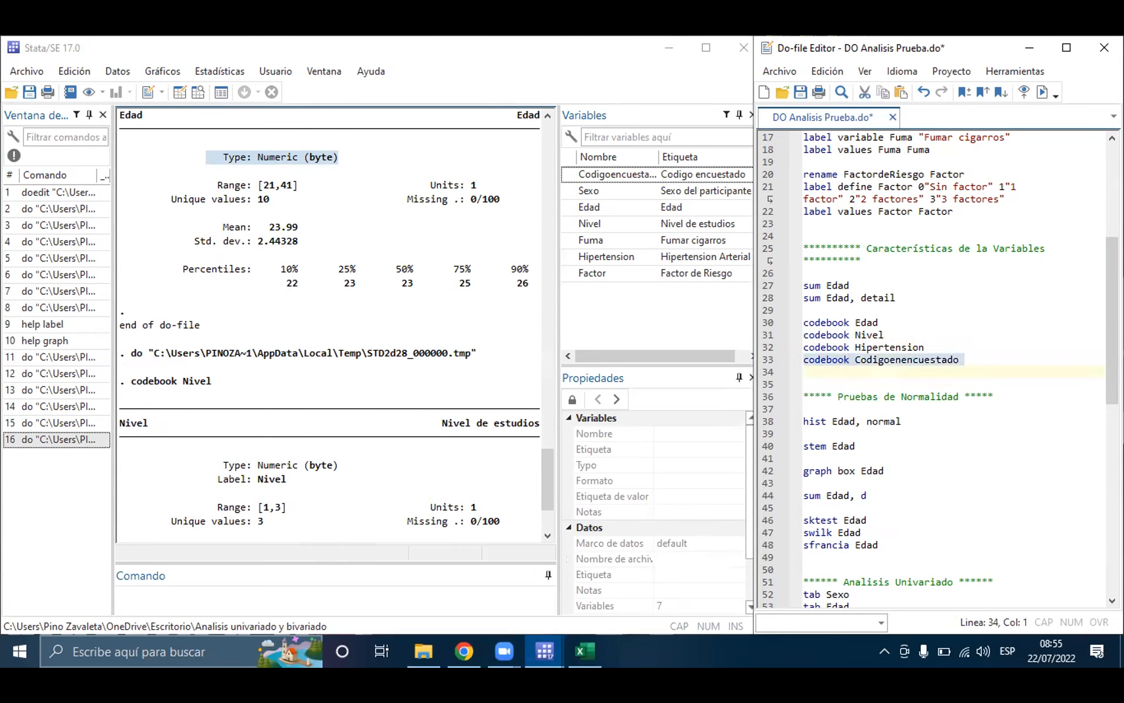
click(1042, 92)
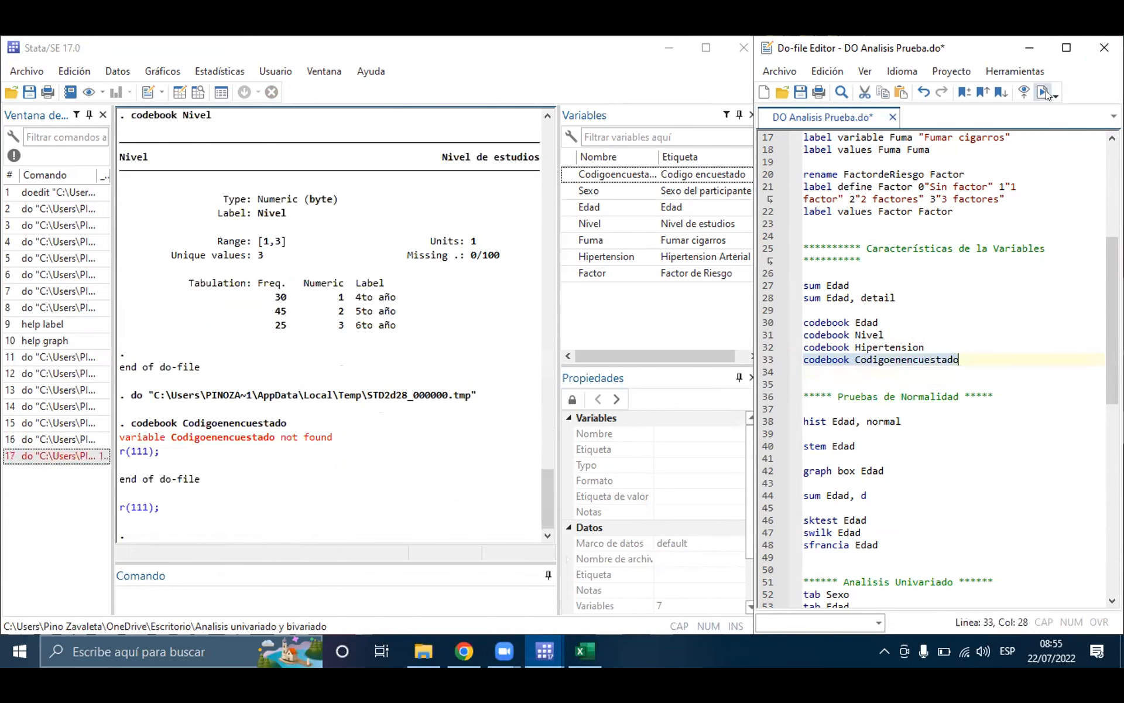
Step: Check the full variable name in the variable list, correct line 33 to codebook Codigoencuestado, and run only that line
drag(654, 152, 704, 154)
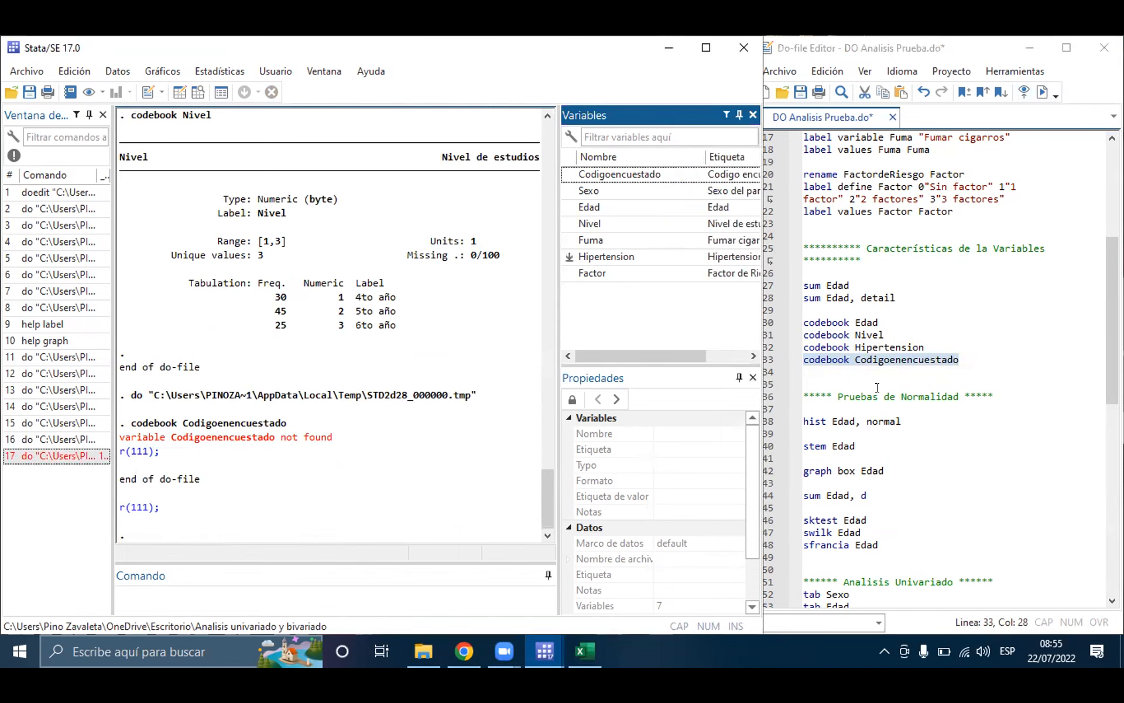
click(905, 361)
key(BackSpace)
key(BackSpace)
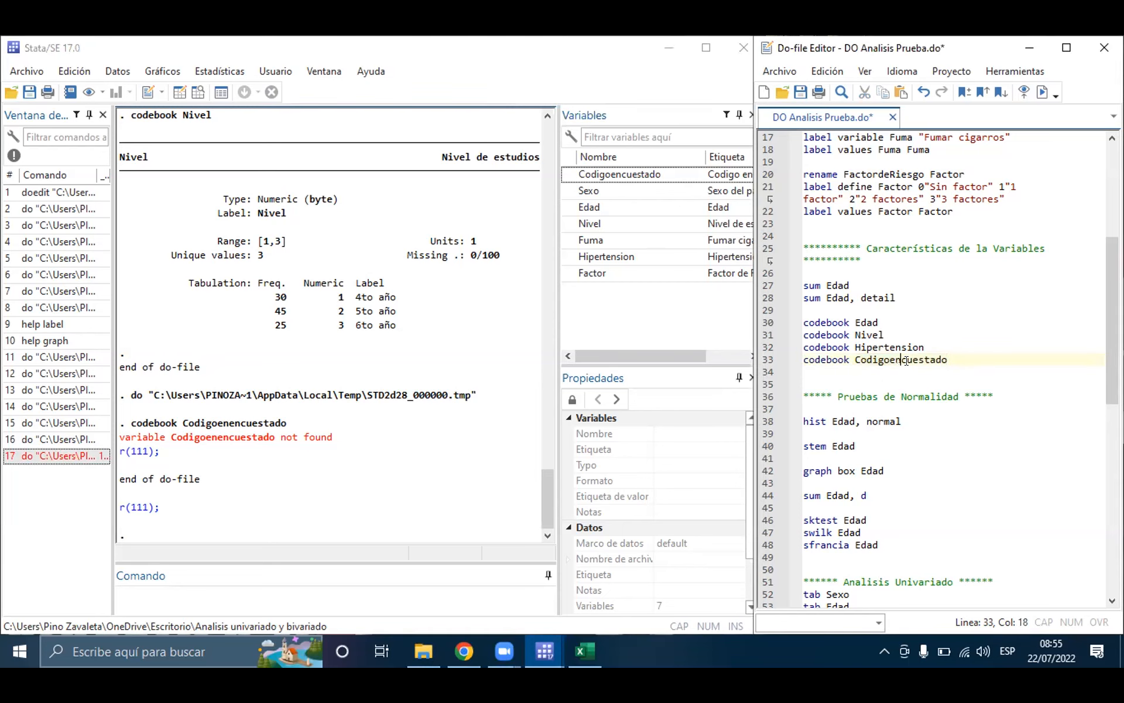
triple_click(907, 361)
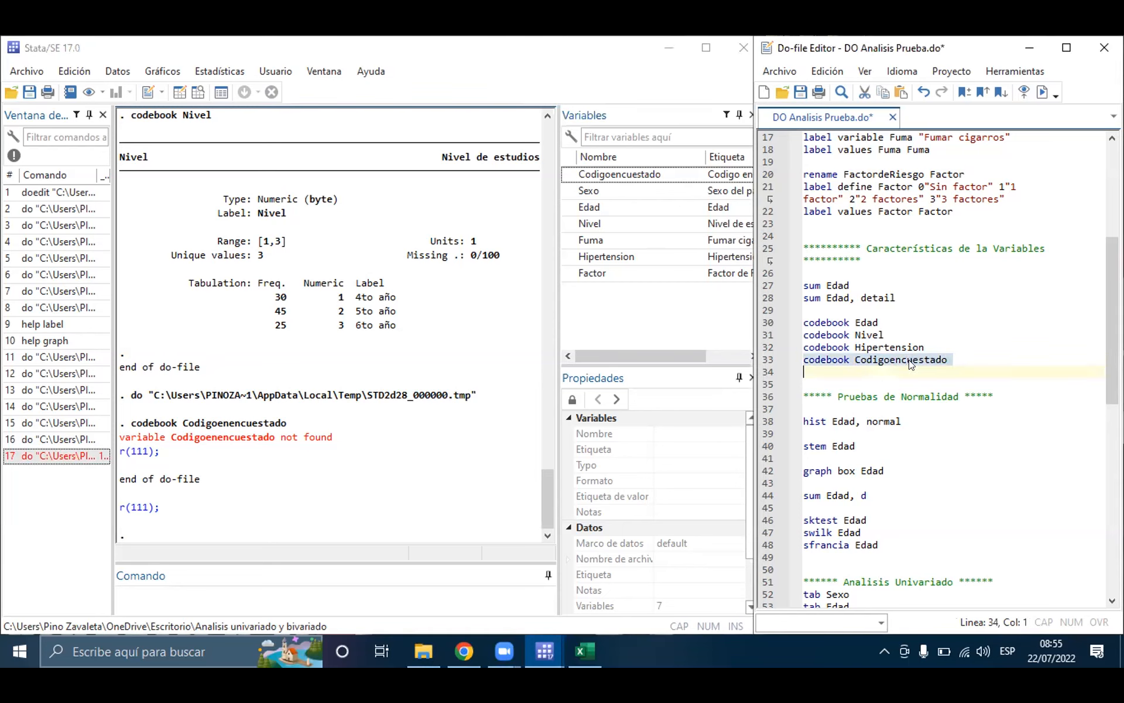
click(1034, 91)
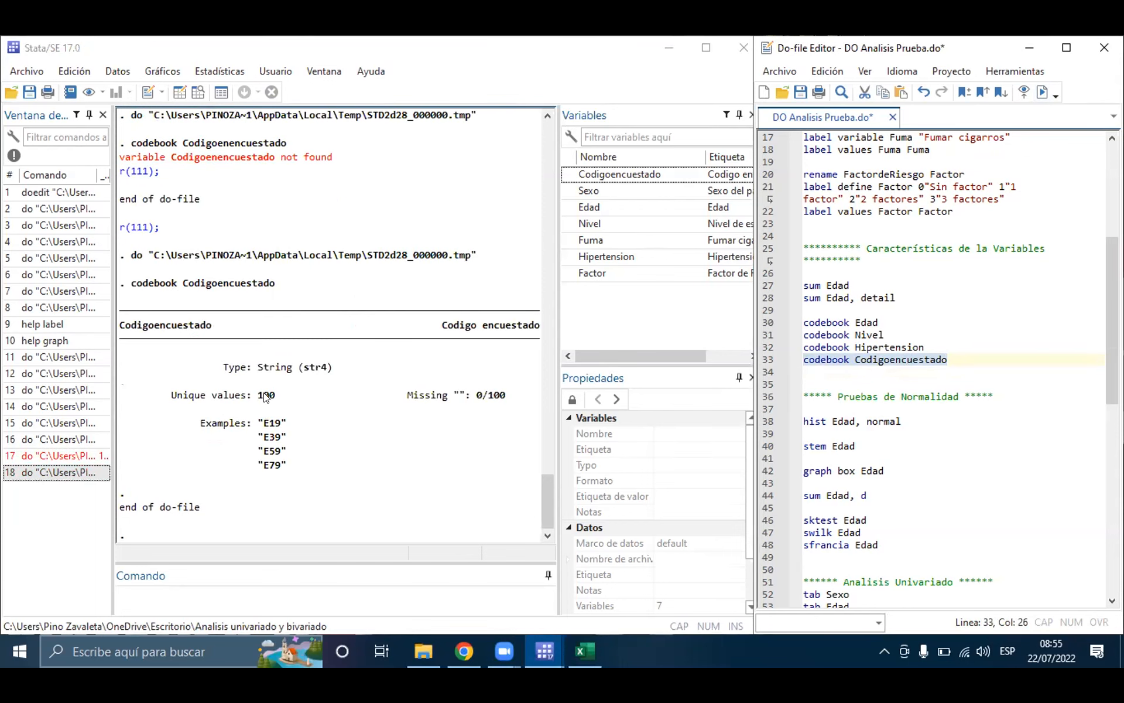
Step: Mark the Type, Unique values, Examples and Missing entries one after another in the codebook output for Codigoencuestado
click(276, 383)
drag(215, 367, 335, 373)
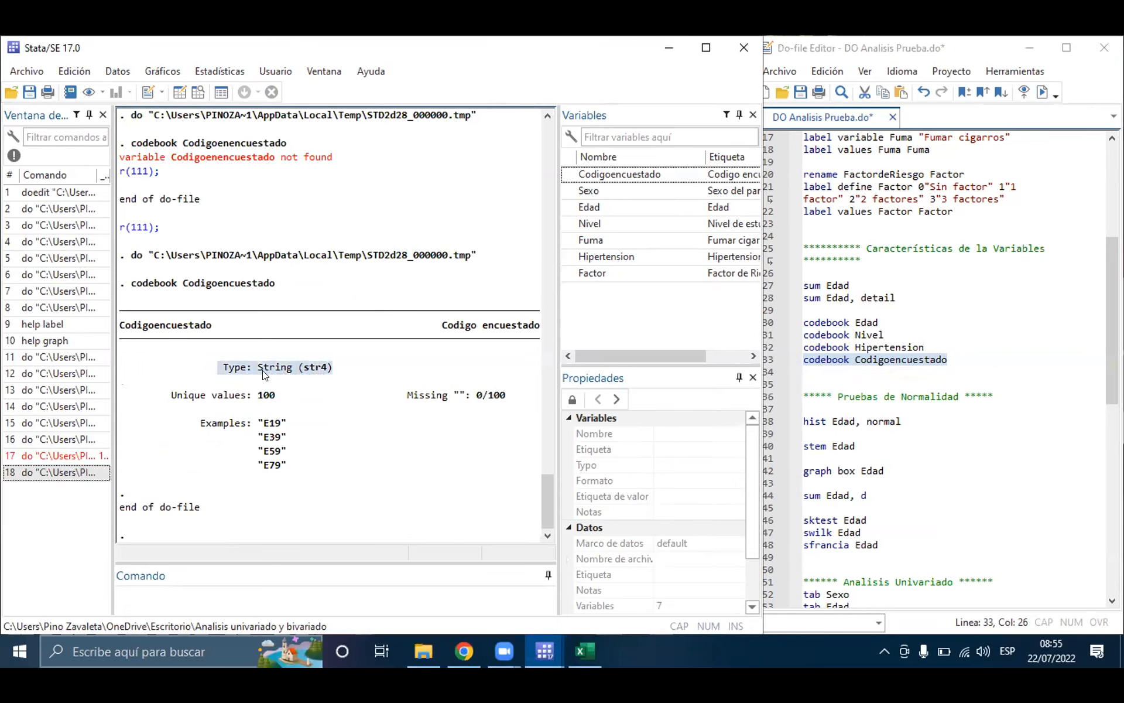
click(288, 395)
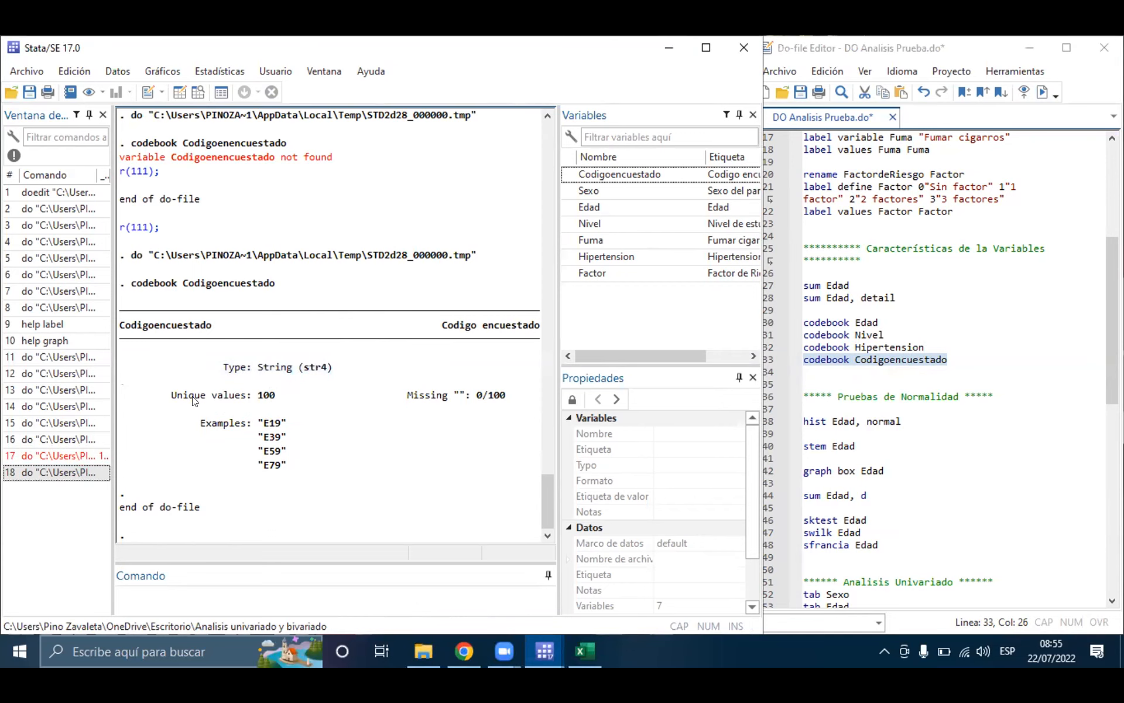
drag(287, 399, 176, 398)
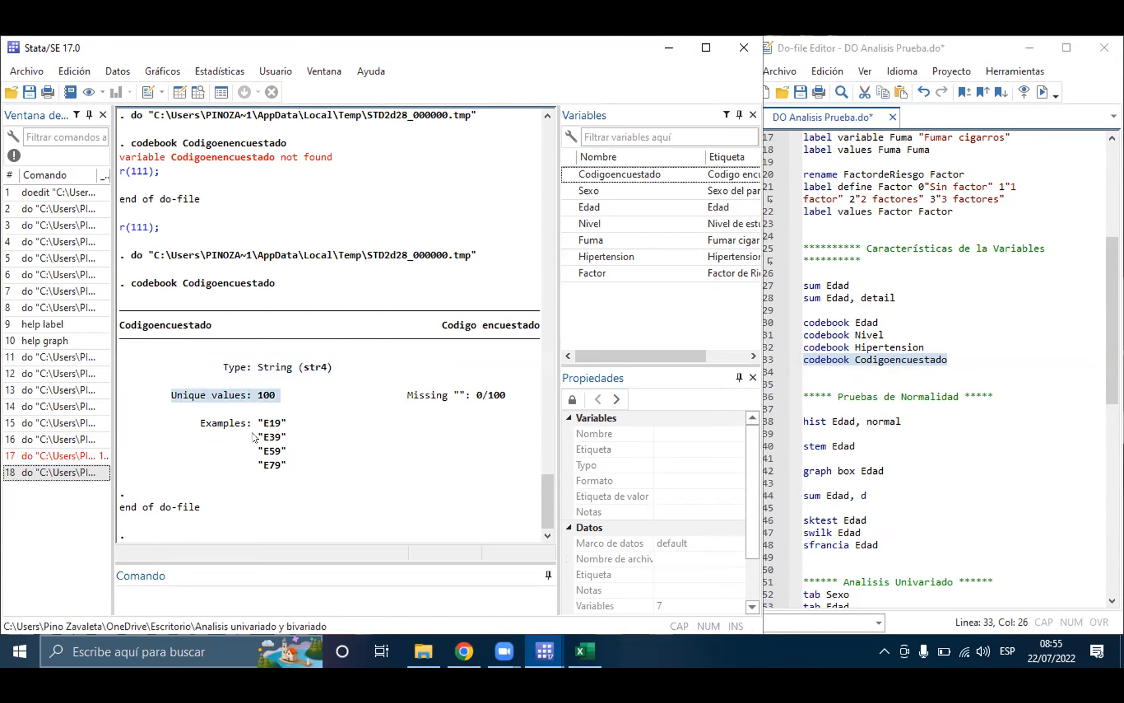
drag(260, 424, 279, 473)
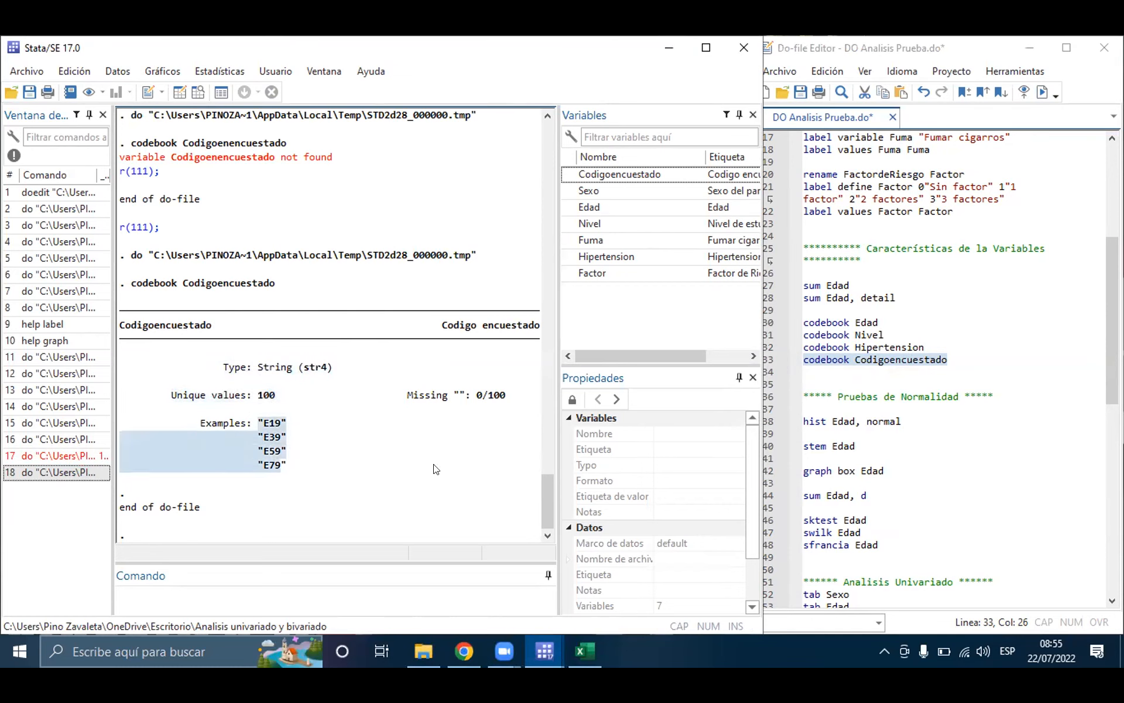
click(468, 402)
drag(507, 398, 412, 398)
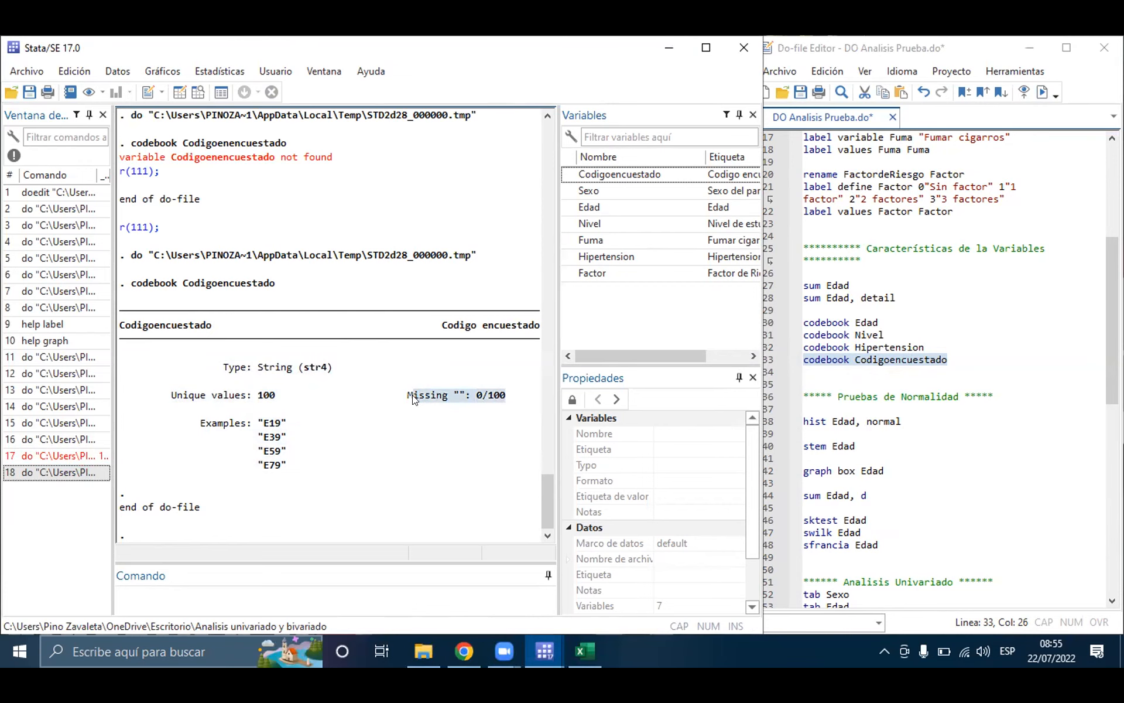
click(384, 435)
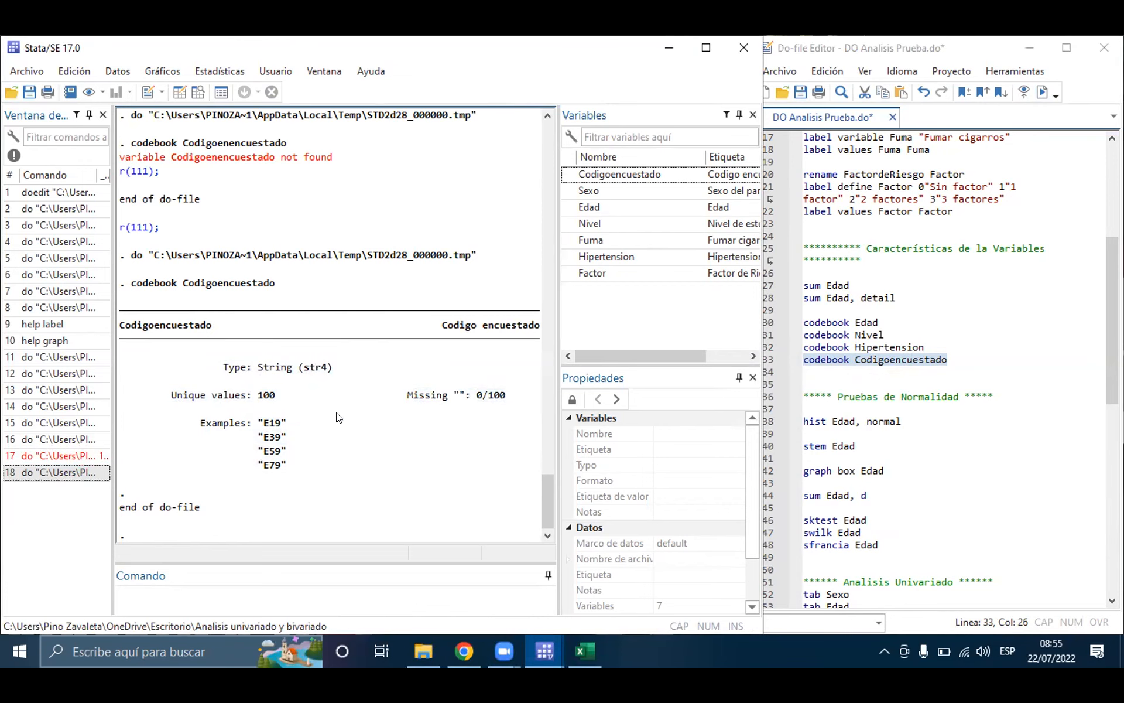
Step: Compare the label tabulation in the codebook output for Nivel with the percentiles in the output for Edad
scroll(283, 413, up, 6)
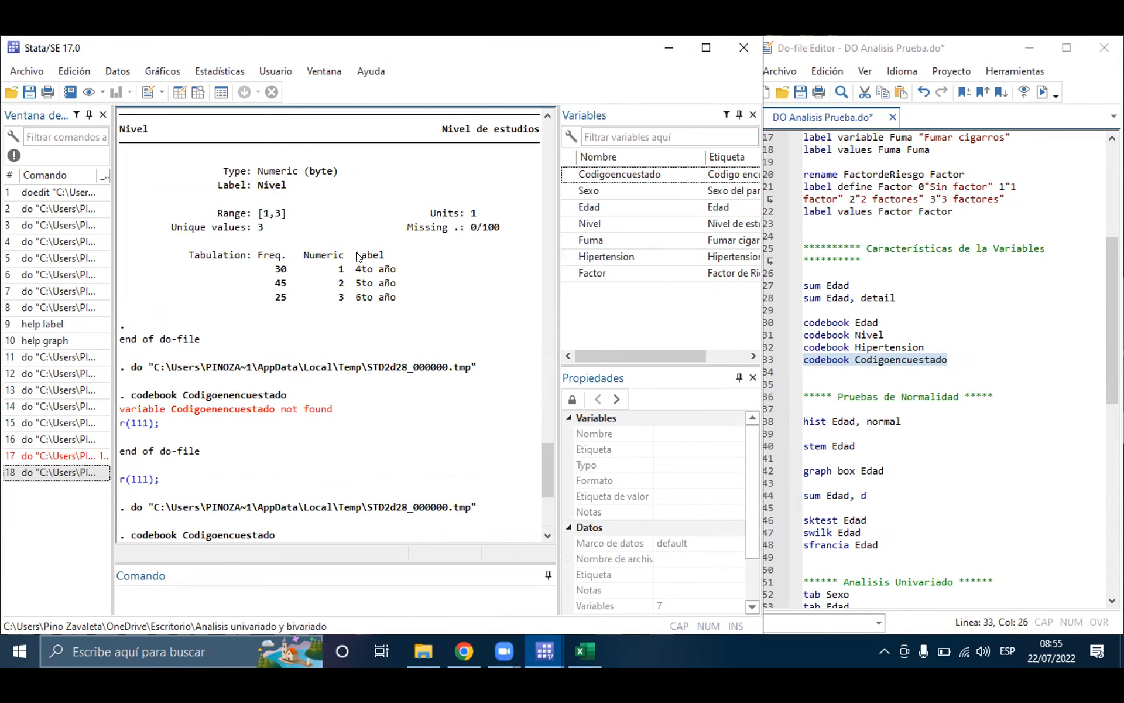
drag(351, 255, 402, 305)
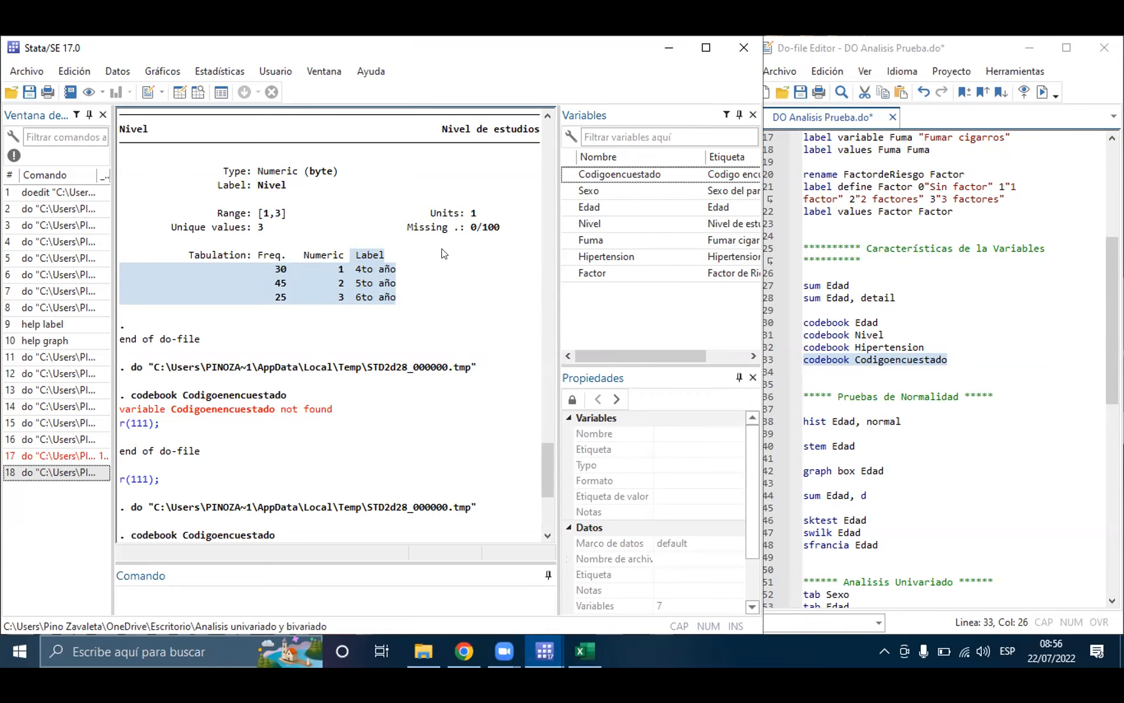
scroll(200, 323, up, 8)
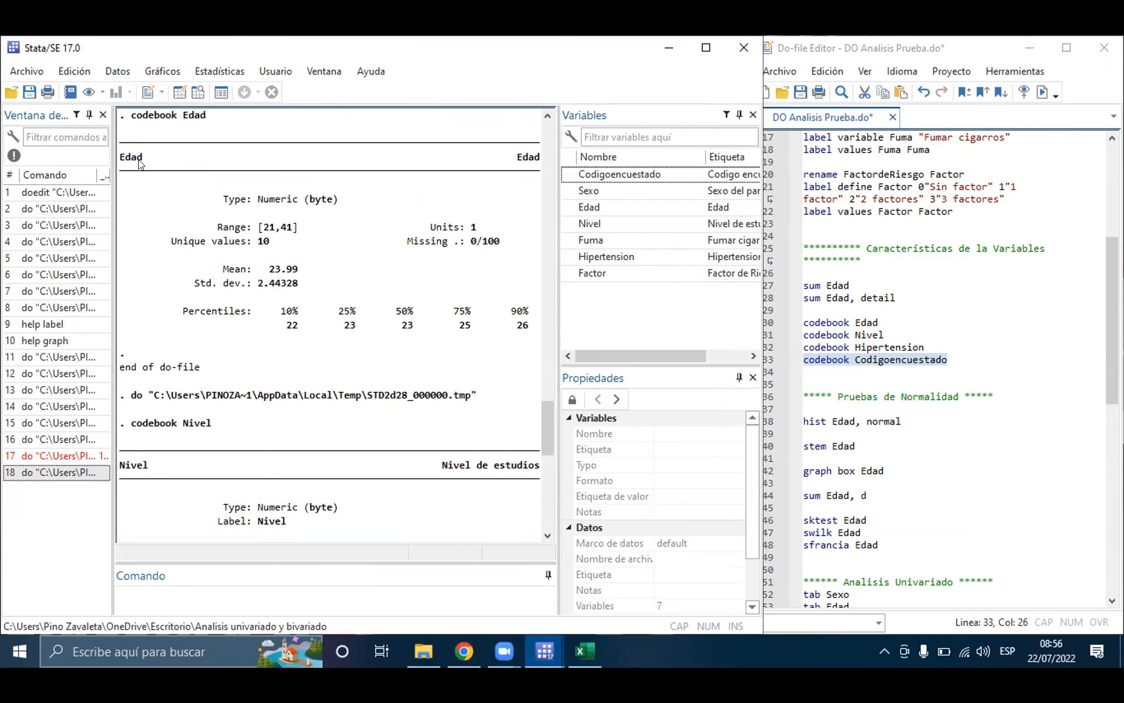
drag(178, 316, 529, 325)
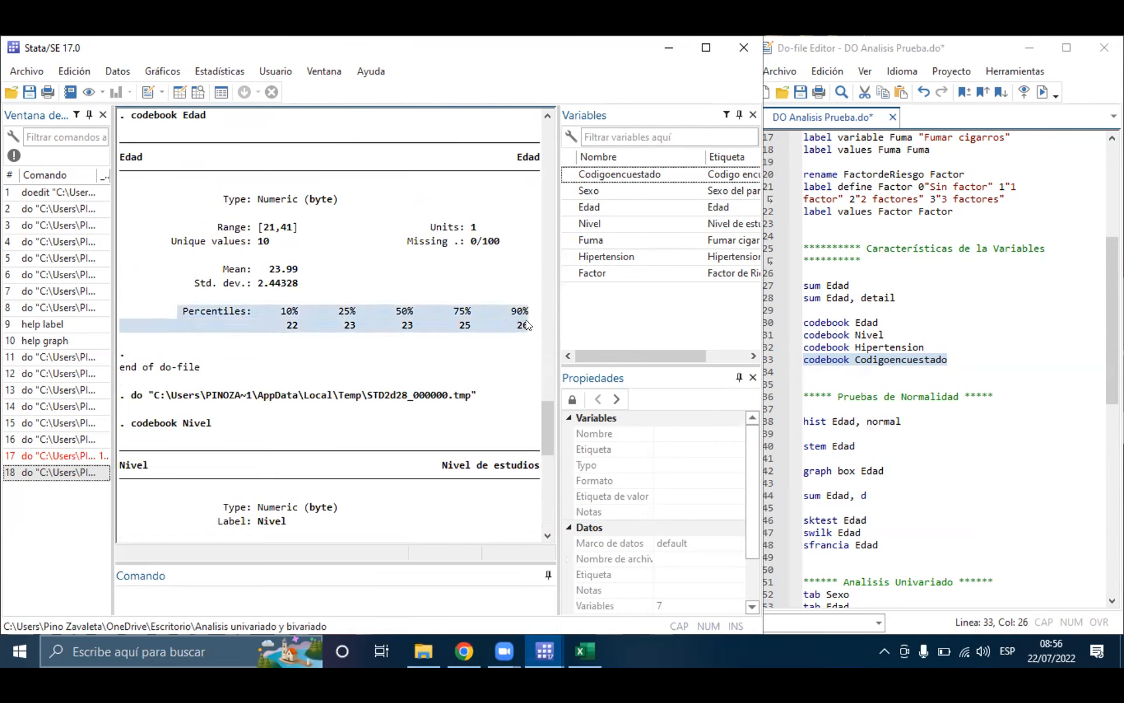
click(412, 346)
Step: Shorten the detail option of sum Edad on line 28 to d and save the do-file
click(966, 297)
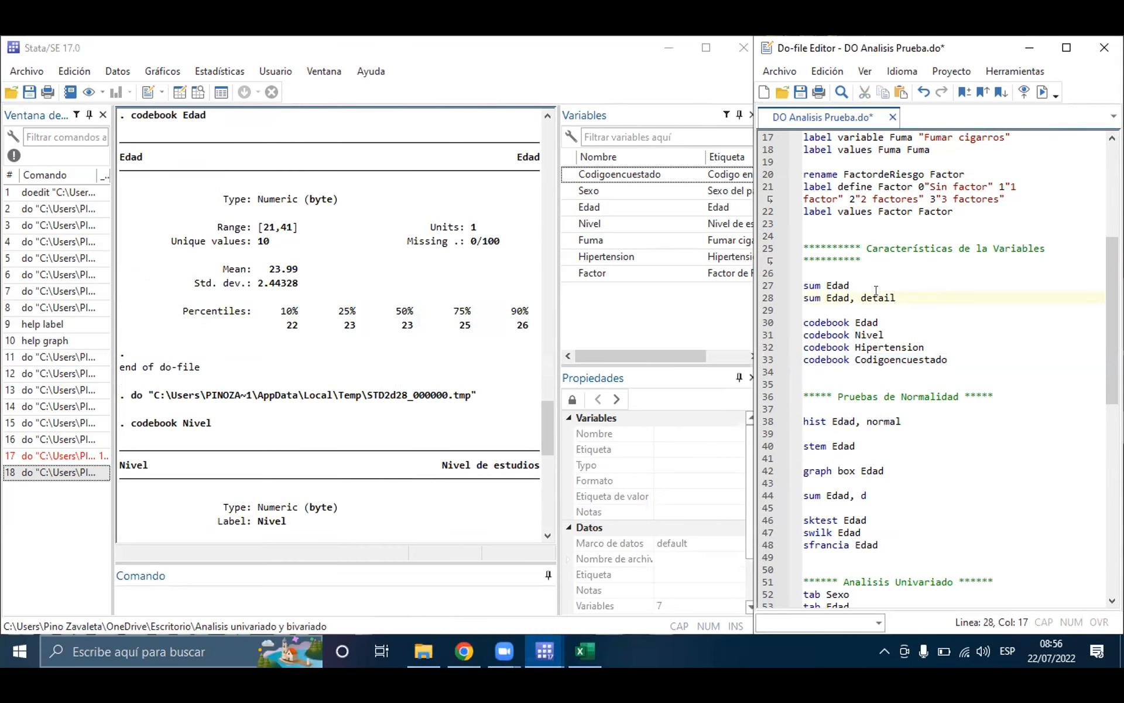
key(BackSpace)
key(BackSpace)
key(BackSpace)
key(BackSpace)
key(BackSpace)
key(ctrl+s)
Step: Mark the Skewness and Kurtosis rows in the sum Edad, detail output
scroll(335, 243, up, 9)
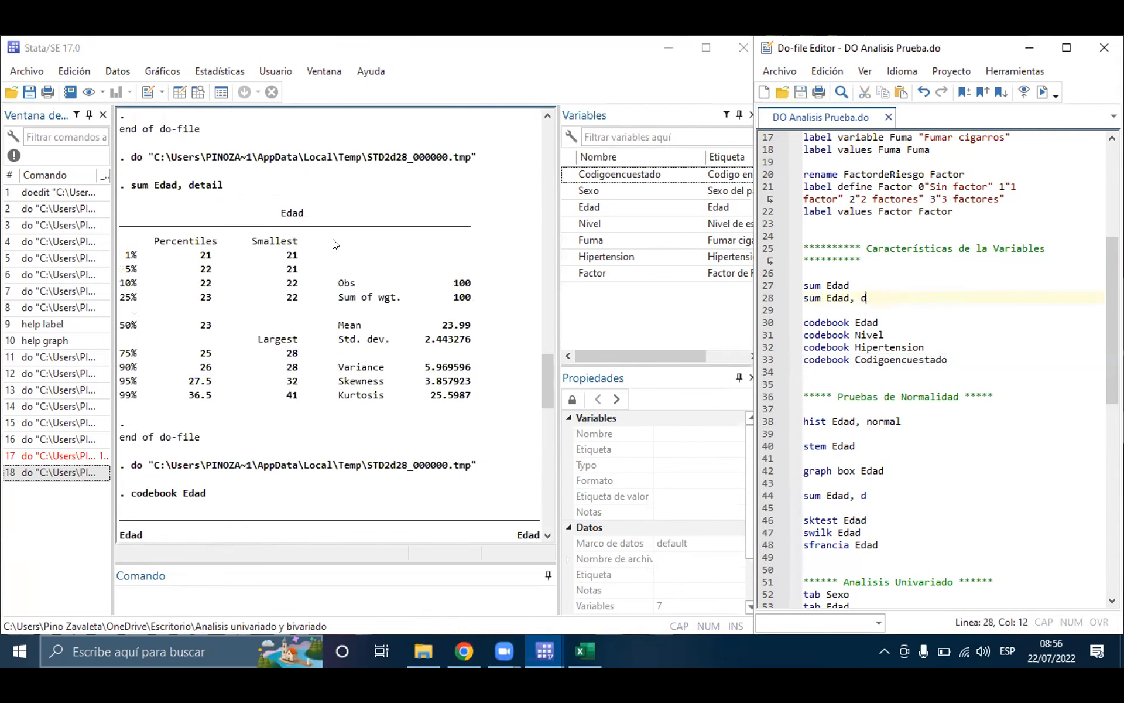
drag(345, 382, 372, 410)
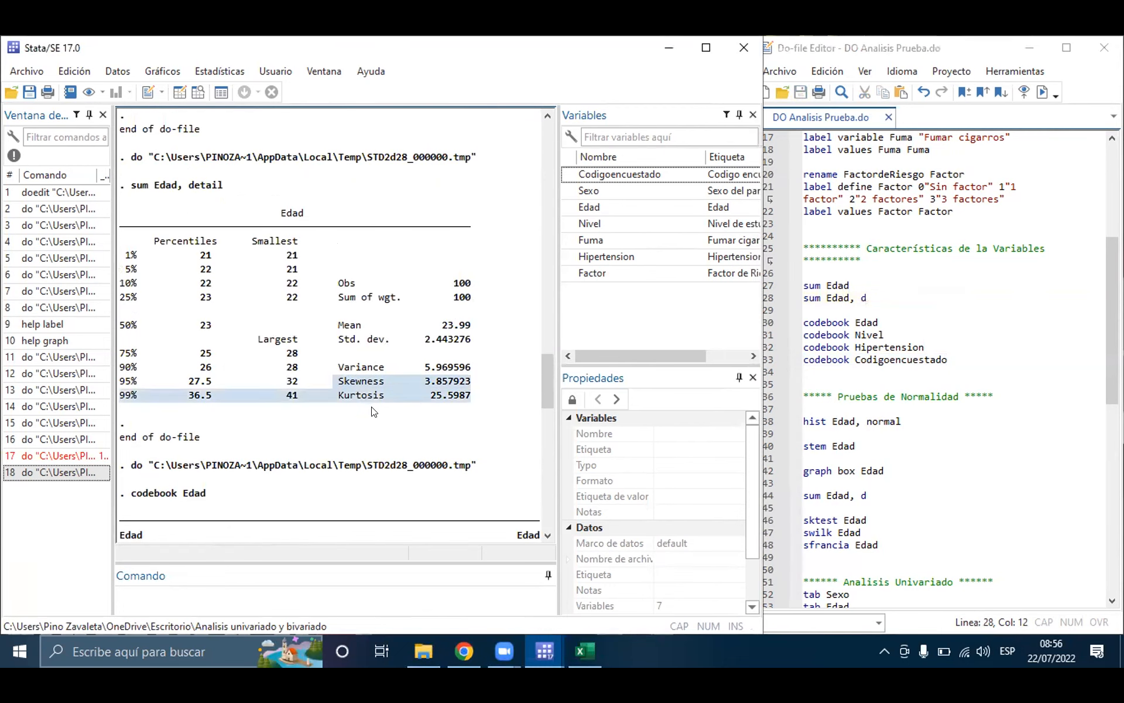
Step: Run only line 38, hist Edad, normal, to draw the age histogram with a normal curve
scroll(955, 277, down, 3)
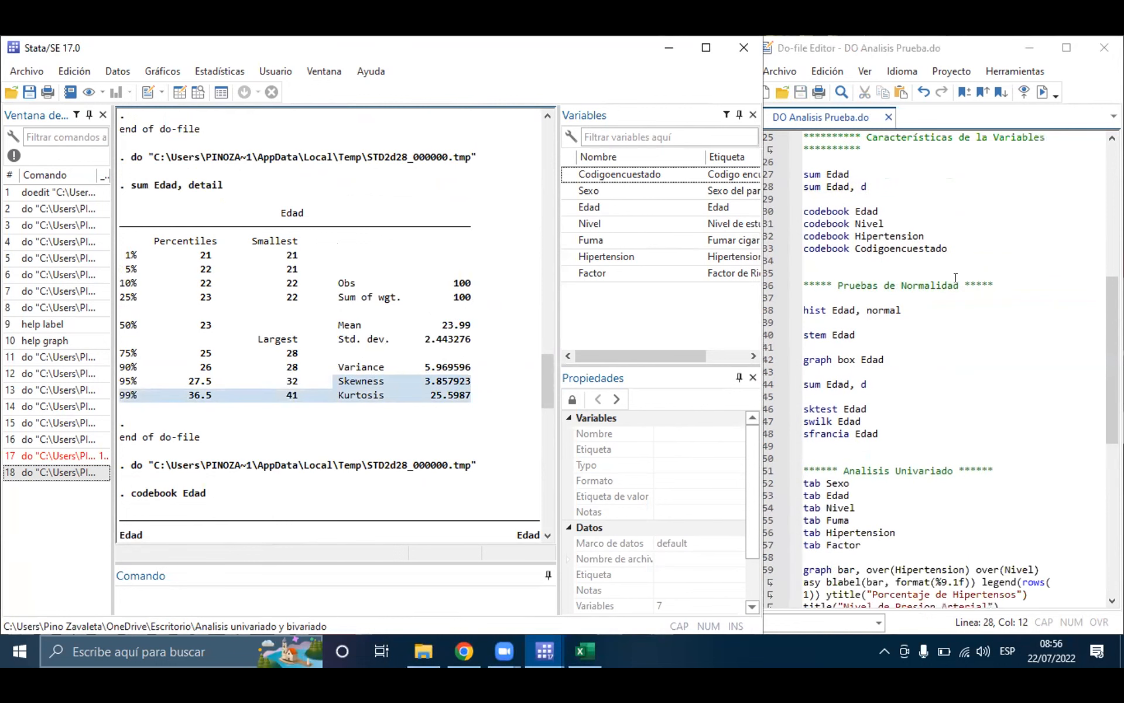
click(901, 364)
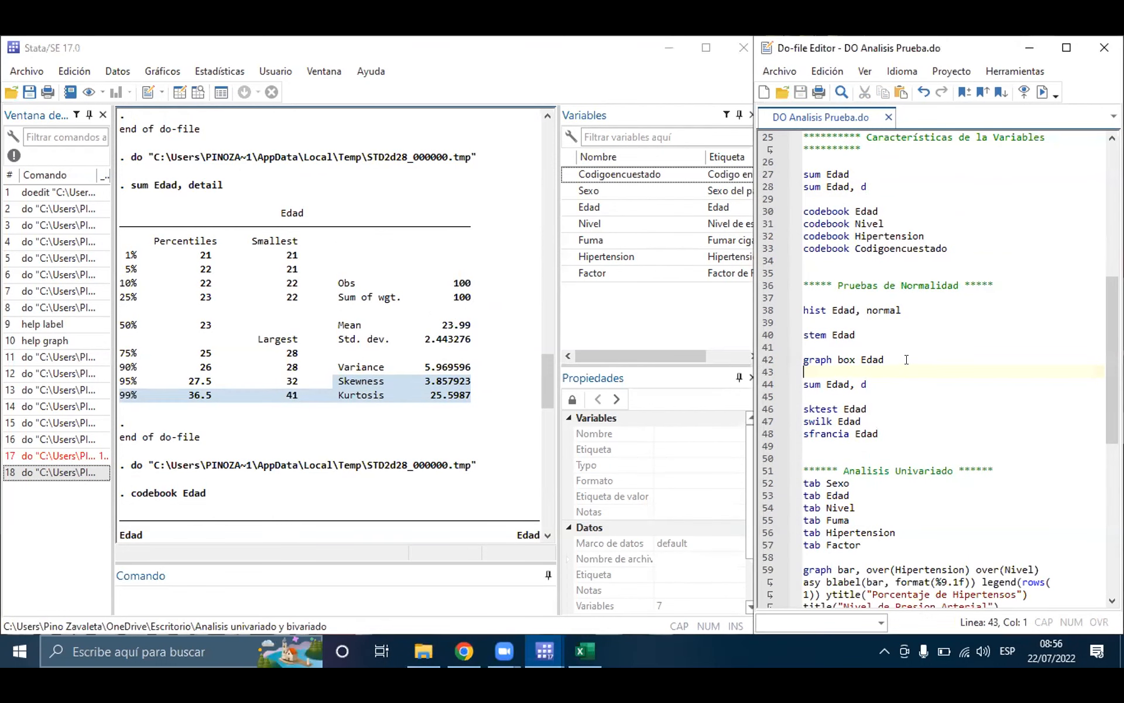
click(873, 322)
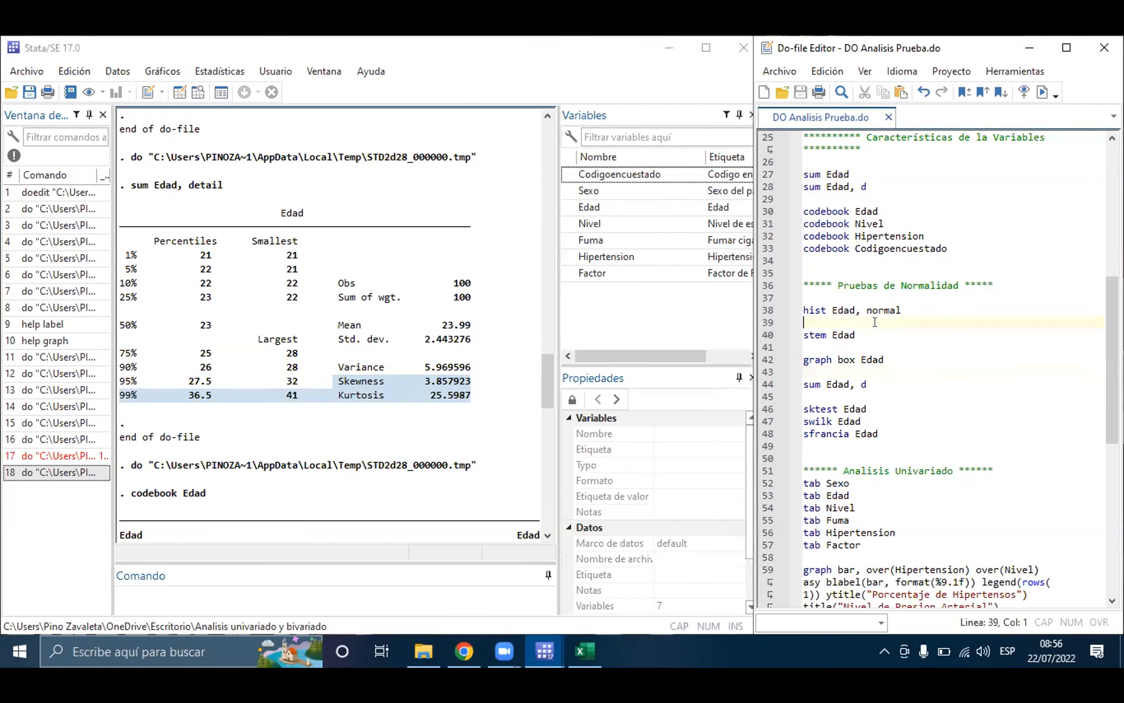
triple_click(825, 309)
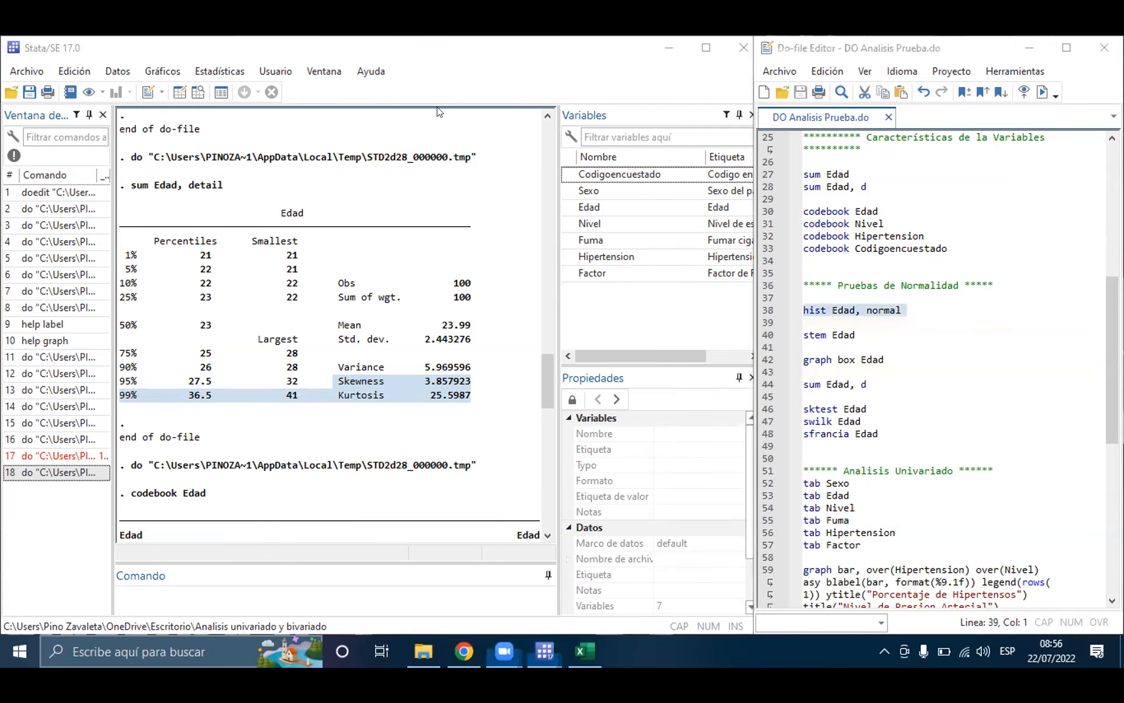
click(821, 317)
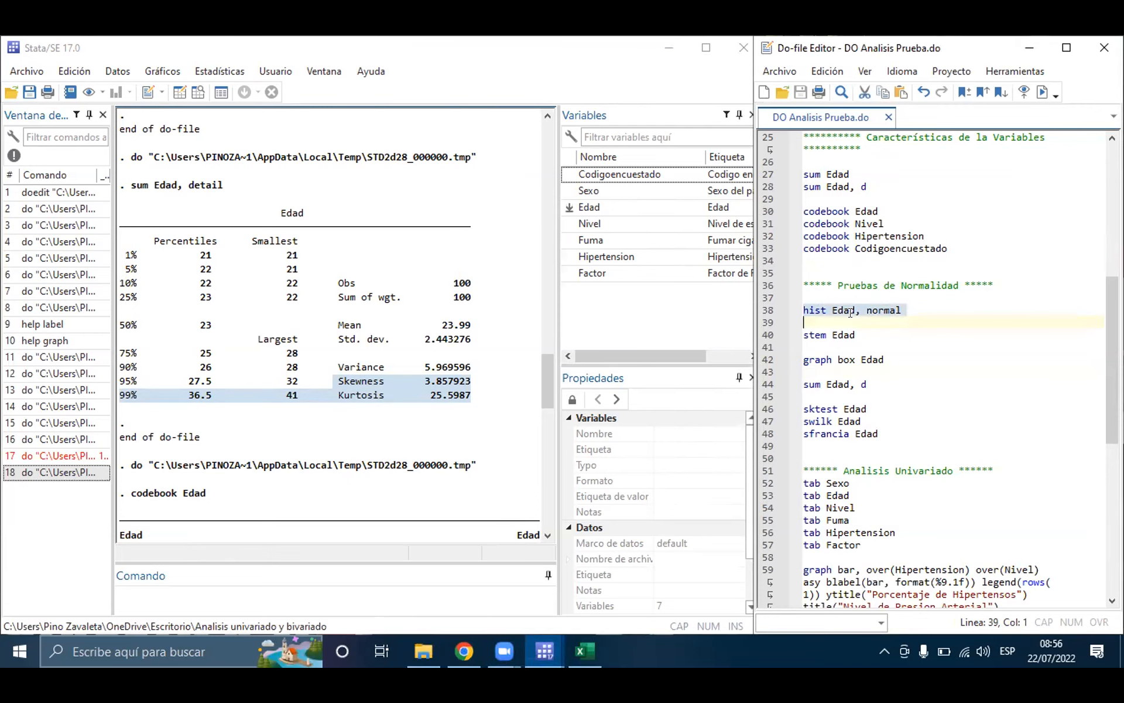
click(1042, 93)
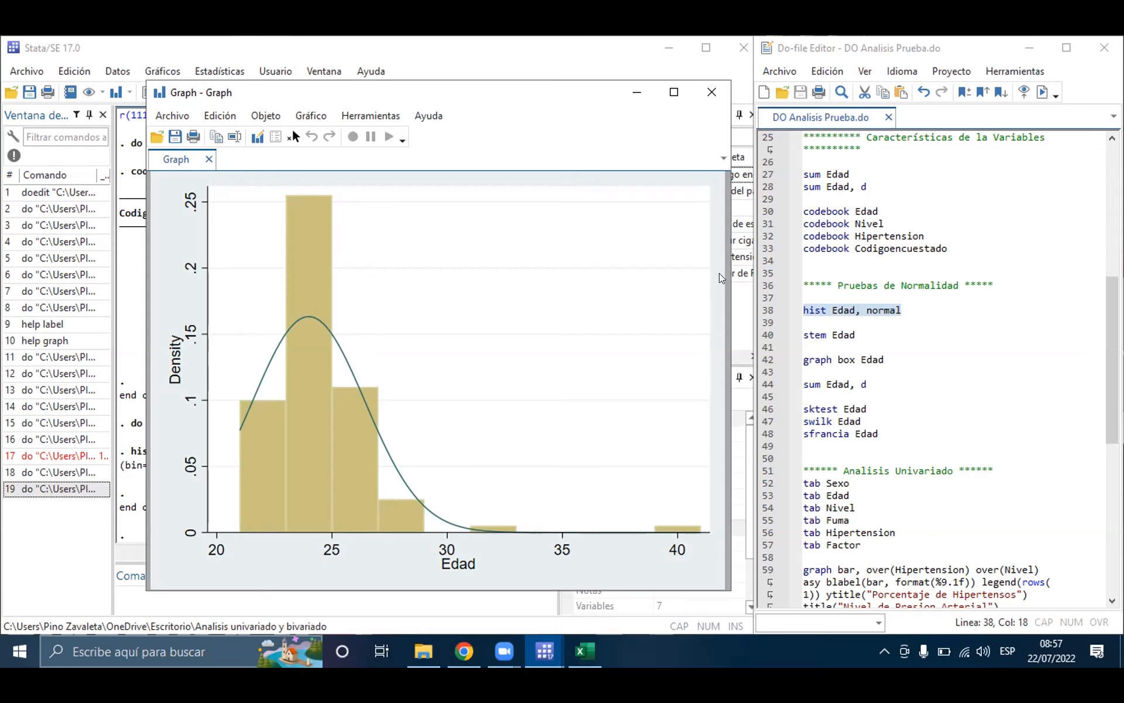
Step: Minimize the histogram window, run only line 40, stem Edad, and inspect the resulting stem-and-leaf plot
triple_click(809, 334)
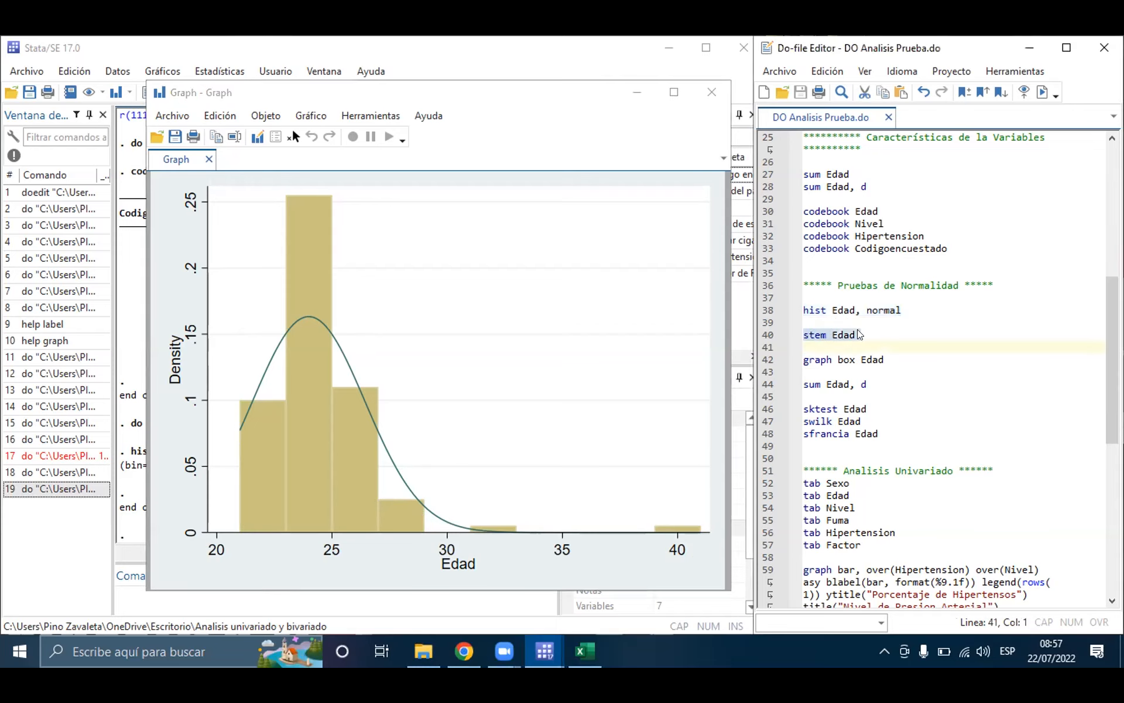
drag(618, 87, 609, 135)
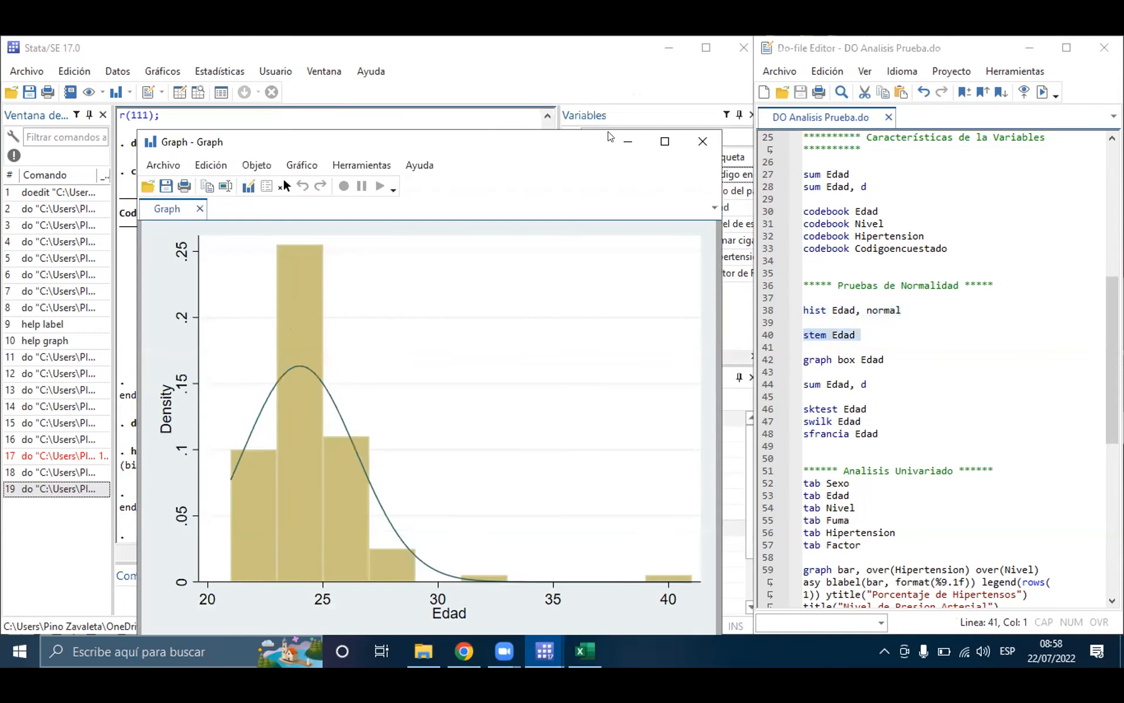
click(623, 142)
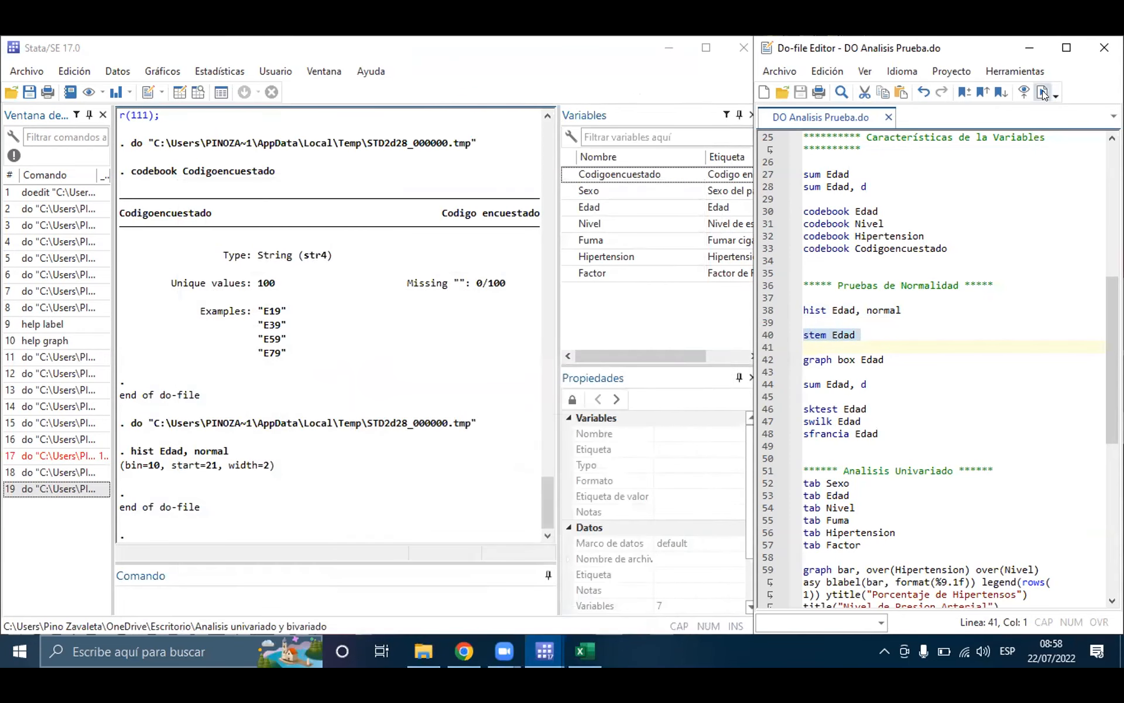
click(1042, 93)
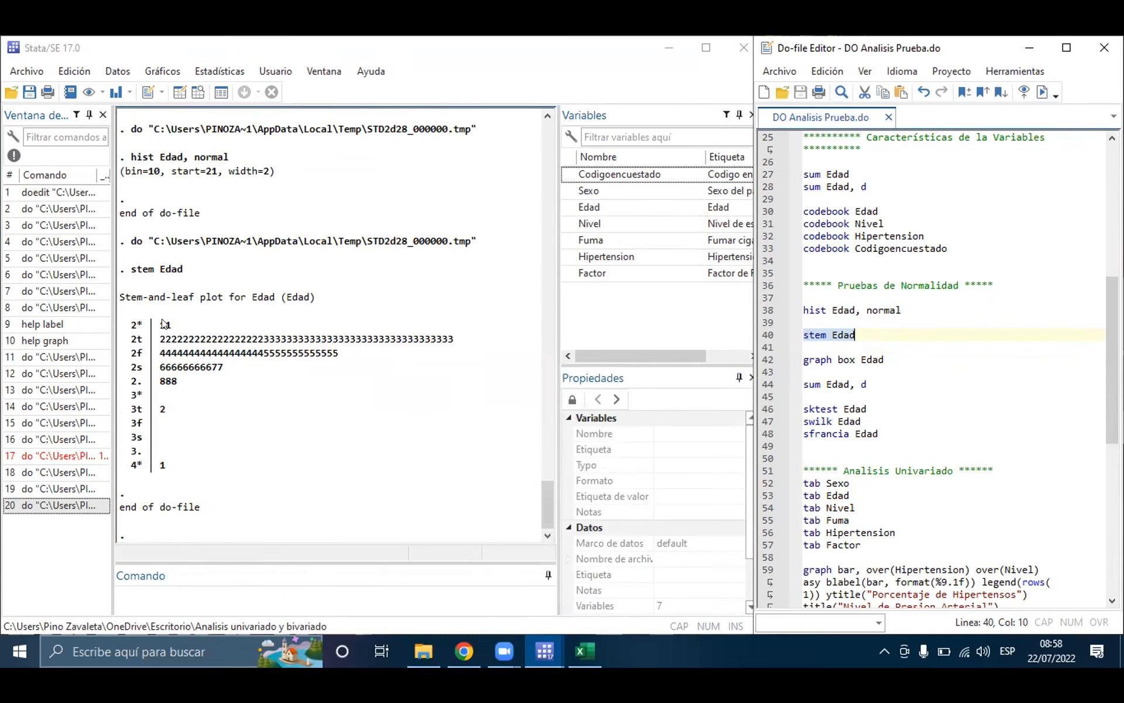
click(214, 391)
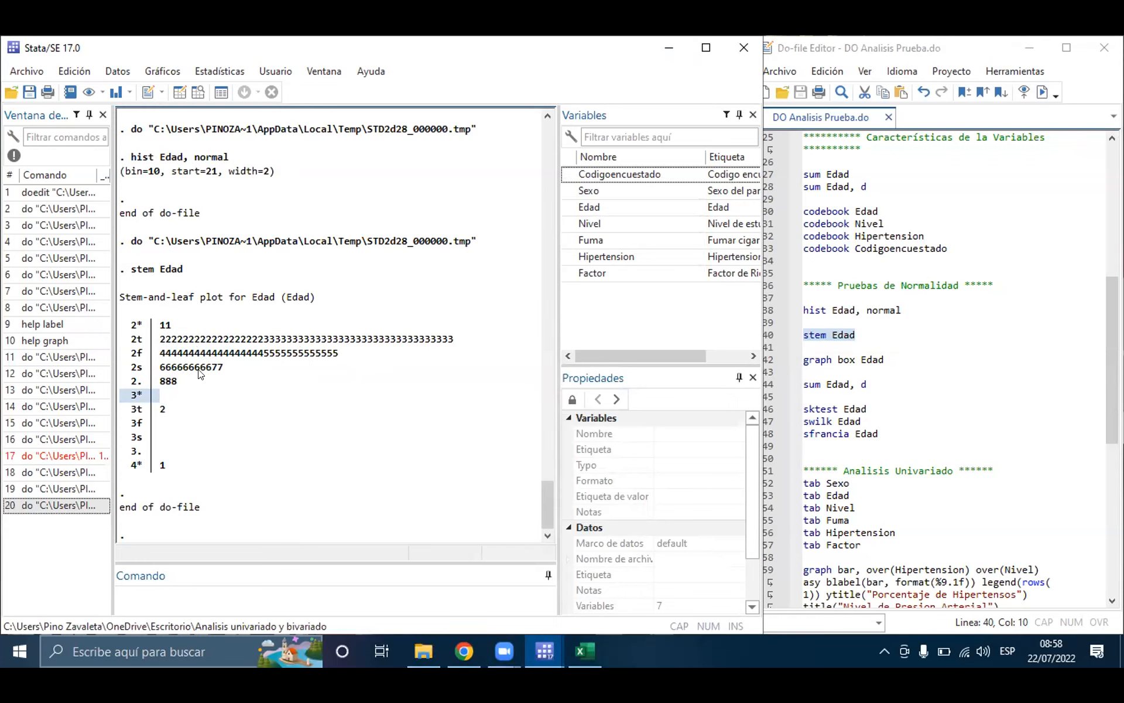
click(234, 398)
Step: Run only line 42, graph box Edad, to draw the age box plot, then move its window aside and minimize it
triple_click(816, 358)
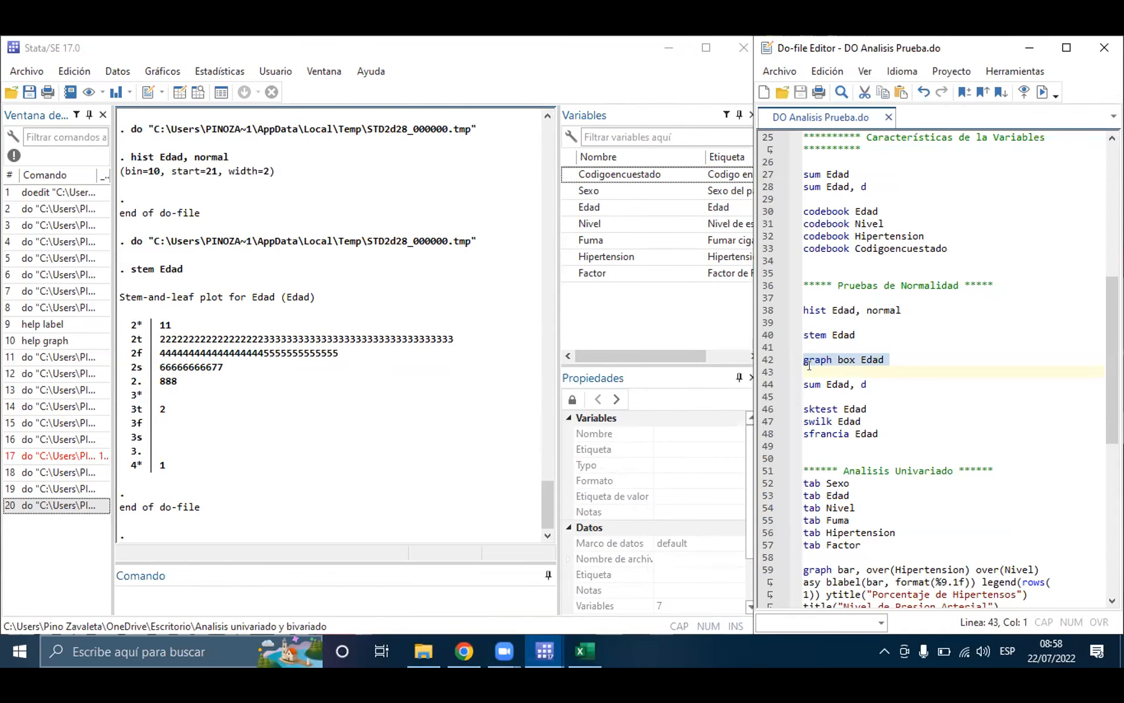
click(1034, 92)
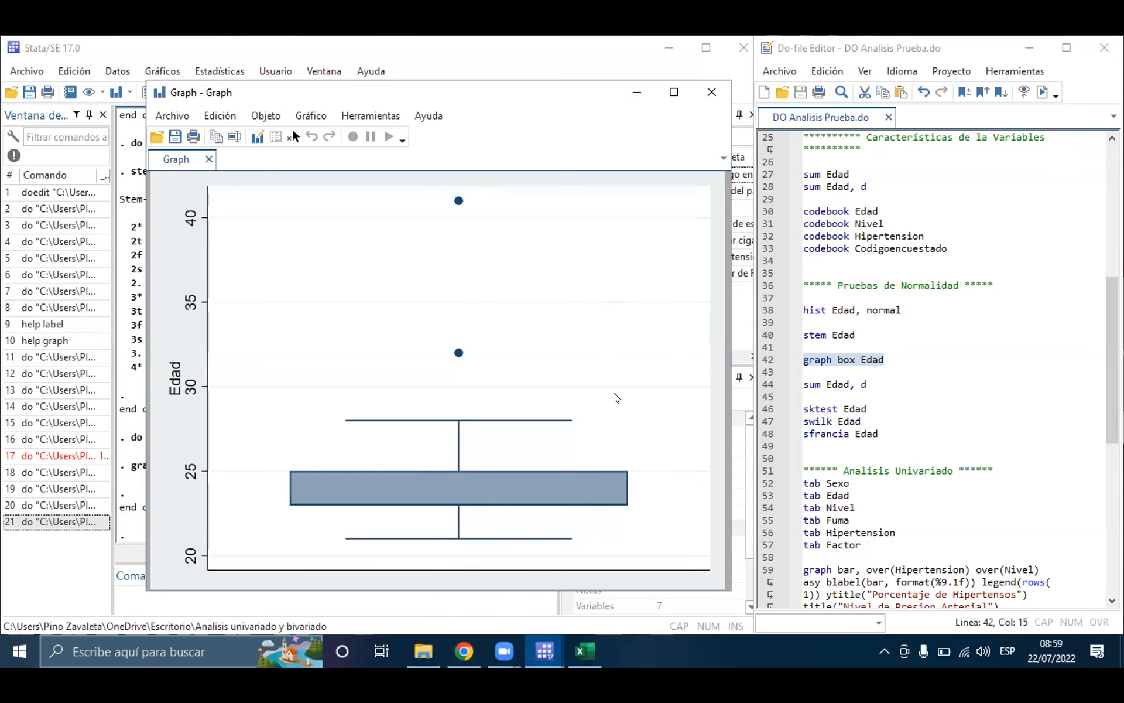
click(865, 333)
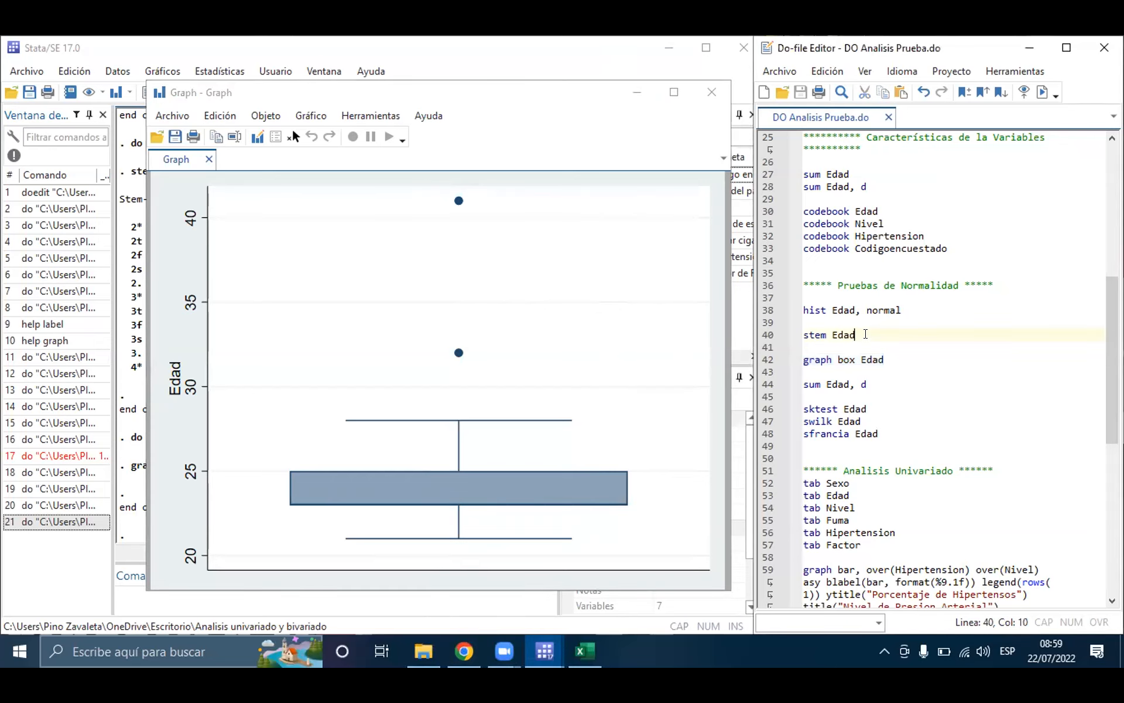
drag(257, 104, 199, 137)
click(569, 126)
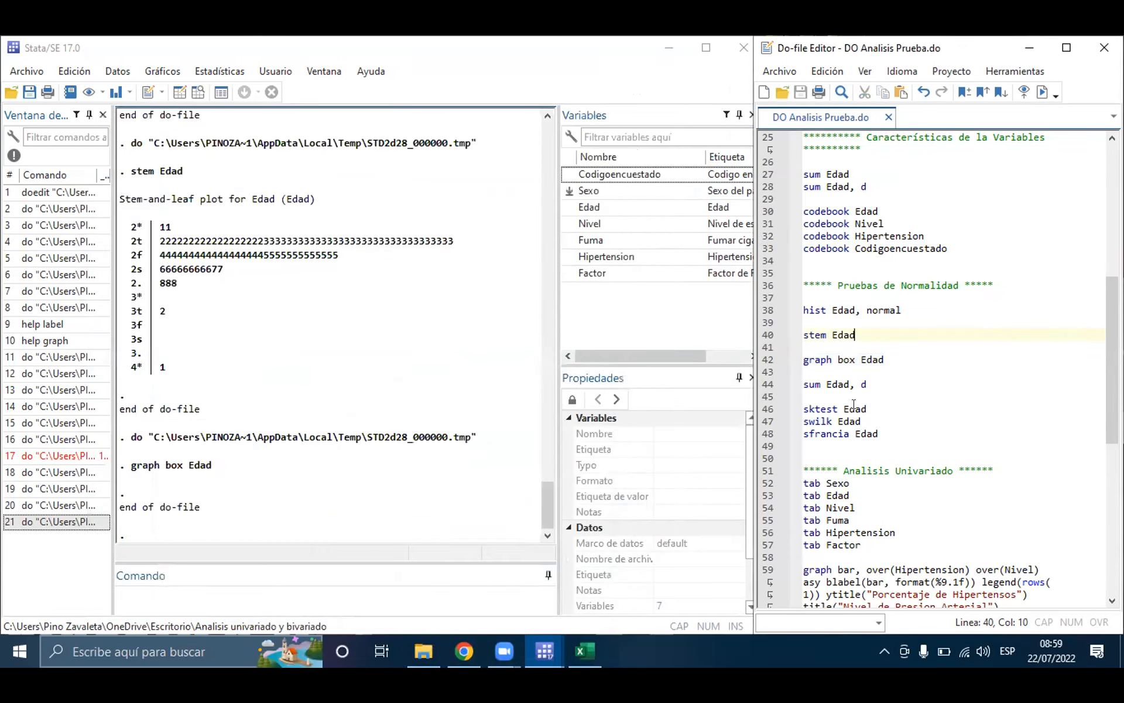
Step: Run only line 46, sktest Edad, to test age for normality by skewness and kurtosis
click(815, 403)
double_click(814, 408)
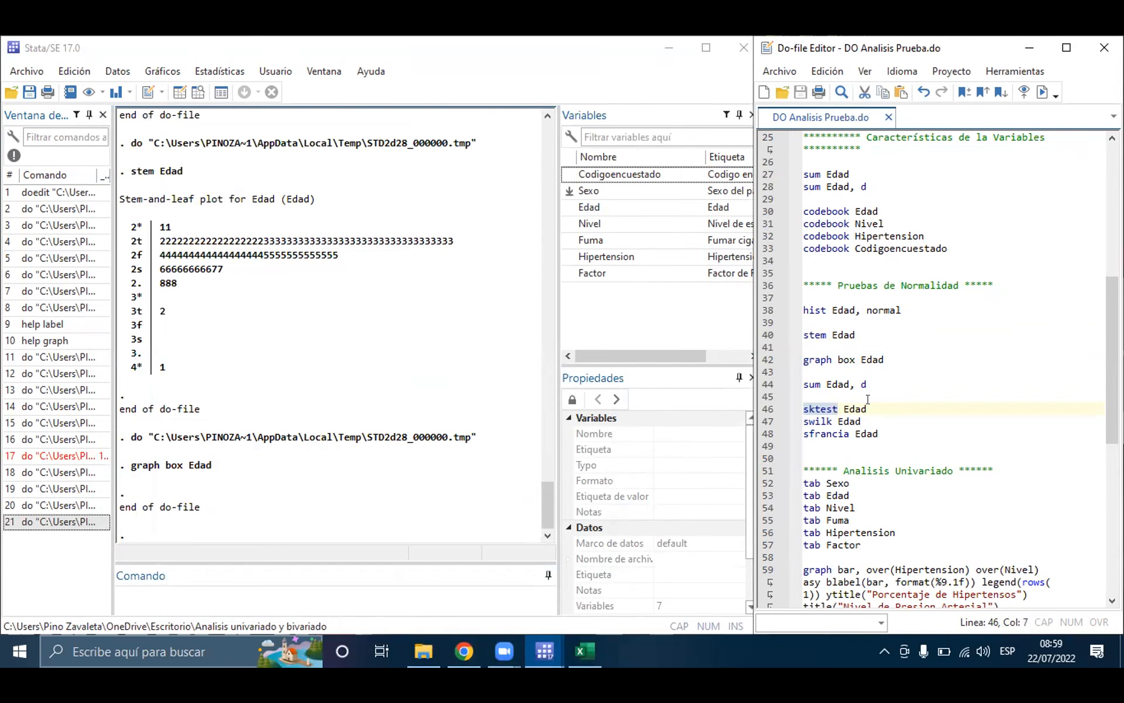
triple_click(826, 409)
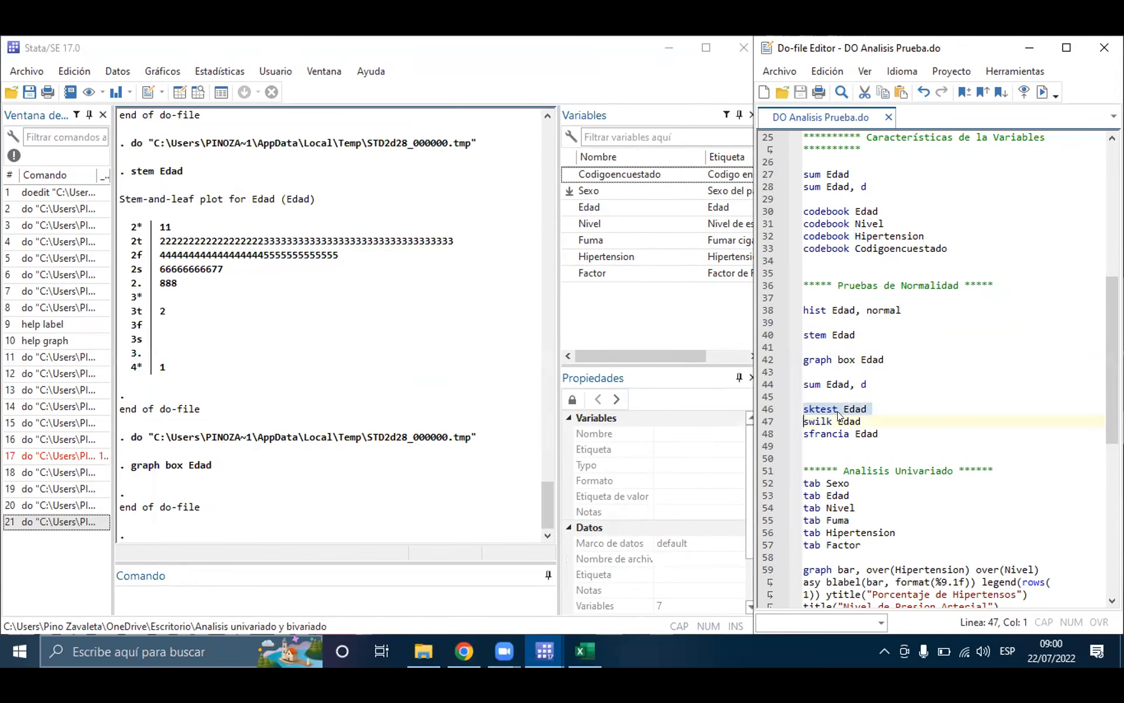
click(1042, 91)
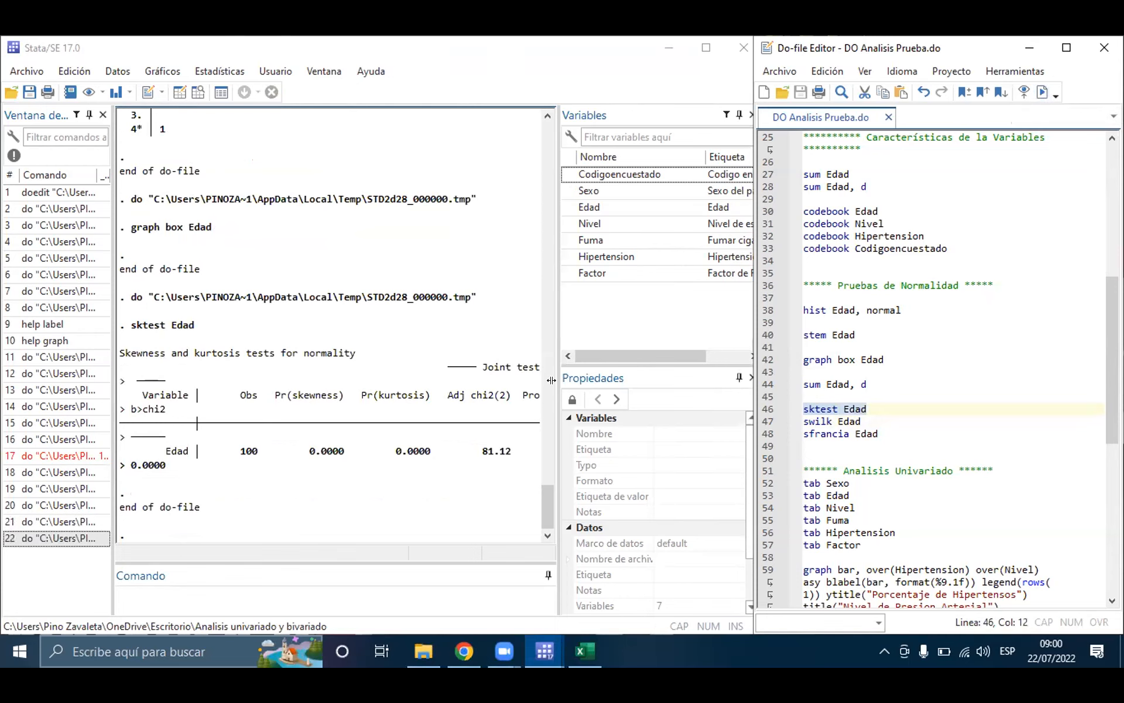
Step: Widen the results area, rerun sktest Edad so its table fits without wrapping, and mark the Prob>chi2 value
drag(551, 380, 643, 375)
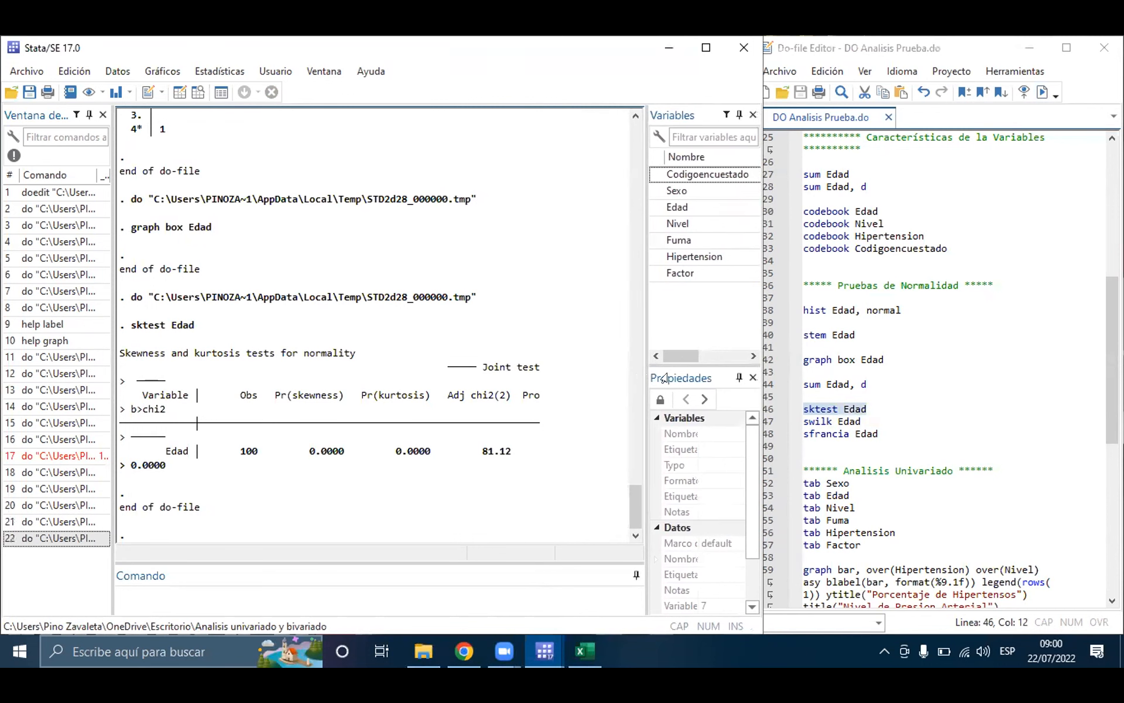
click(817, 395)
click(1032, 82)
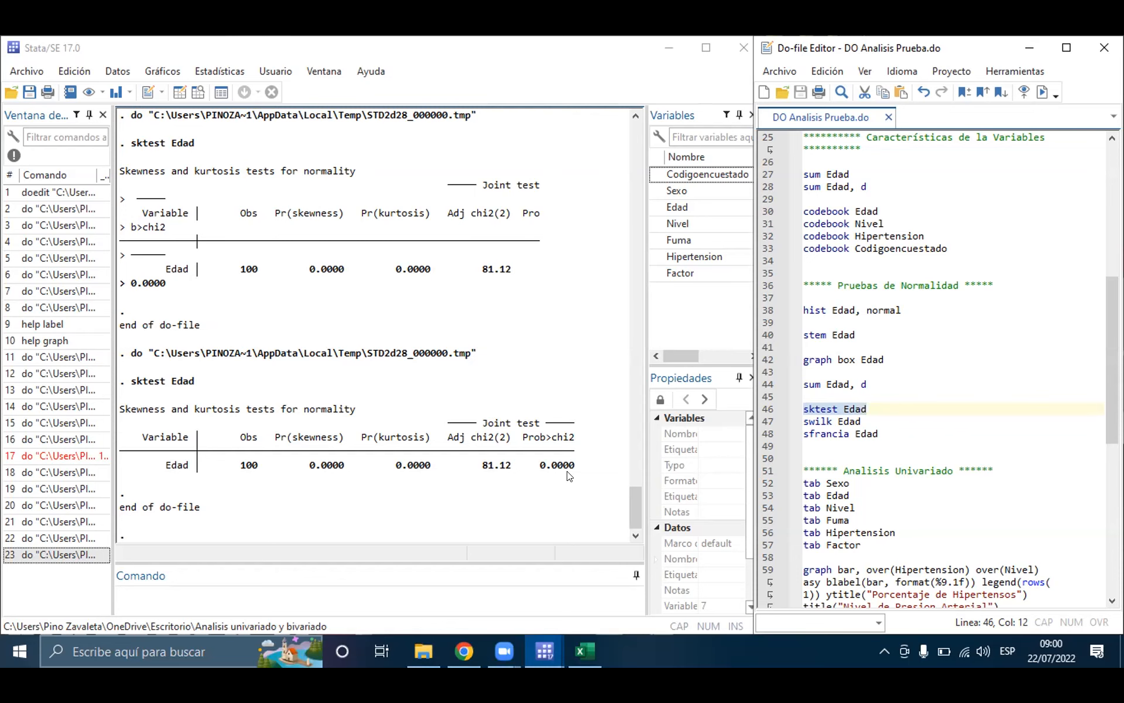
drag(576, 466, 530, 468)
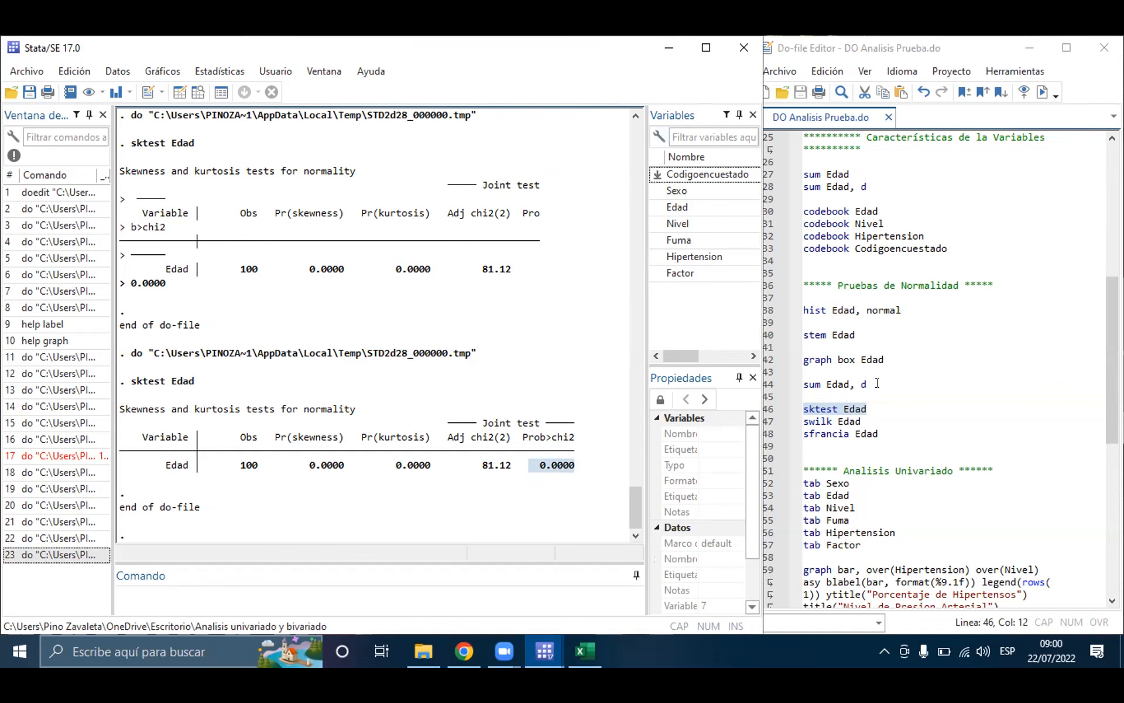
Step: Run only line 47, swilk Edad, and mark the Prob>z value of the Shapiro-Wilk test
triple_click(825, 421)
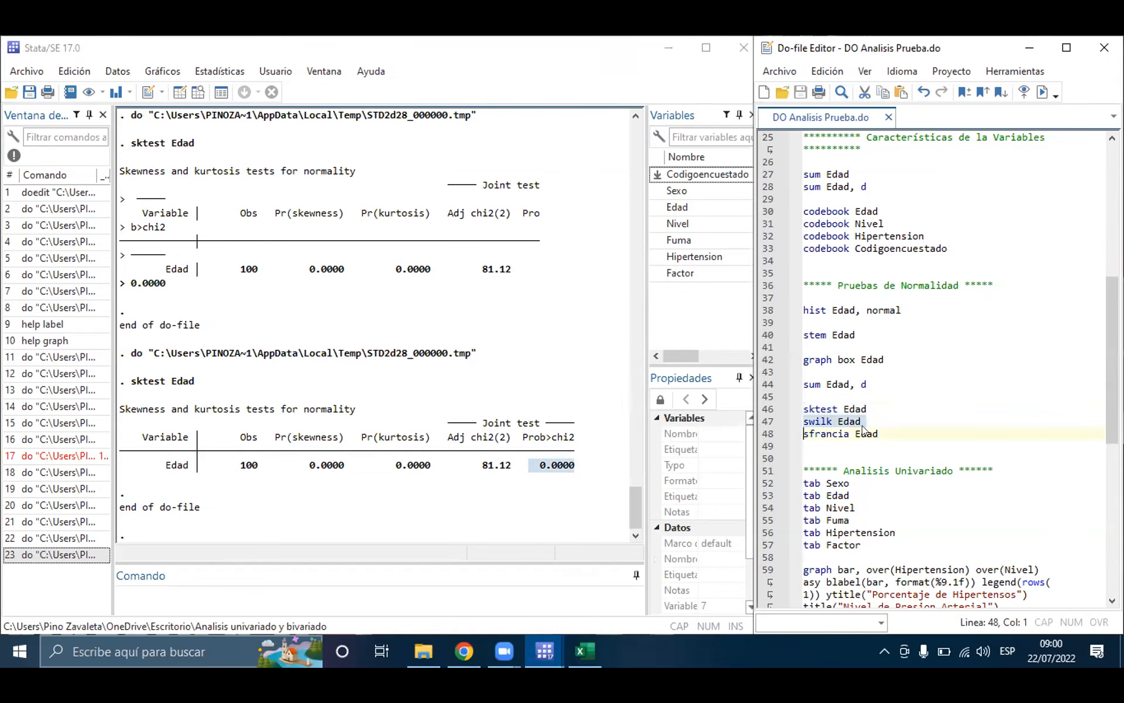
click(1042, 91)
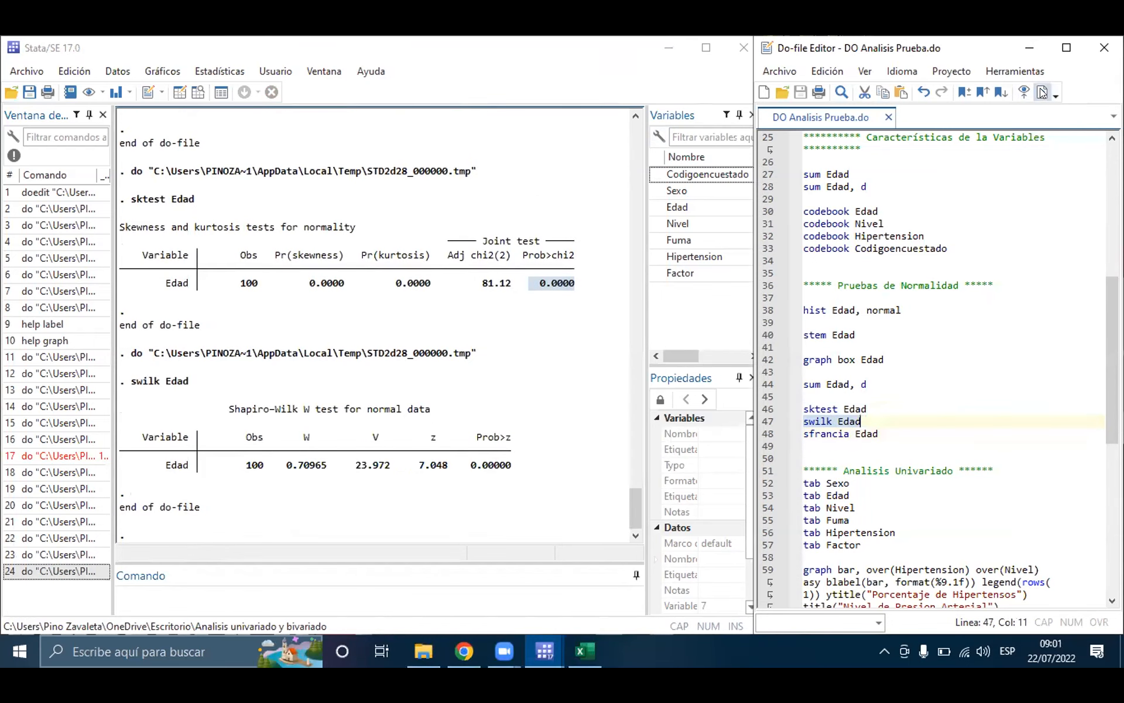
drag(509, 463, 467, 467)
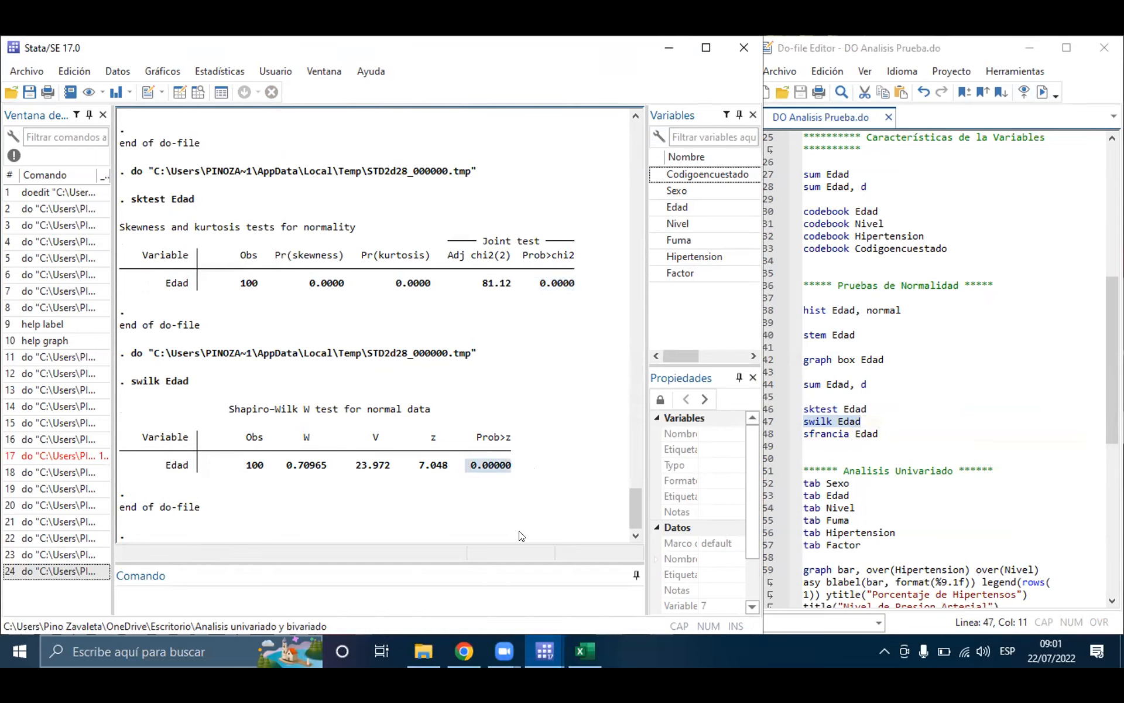
Step: Run only line 48, sfrancia Edad, for the Shapiro-Francia test and close the box plot window
triple_click(869, 433)
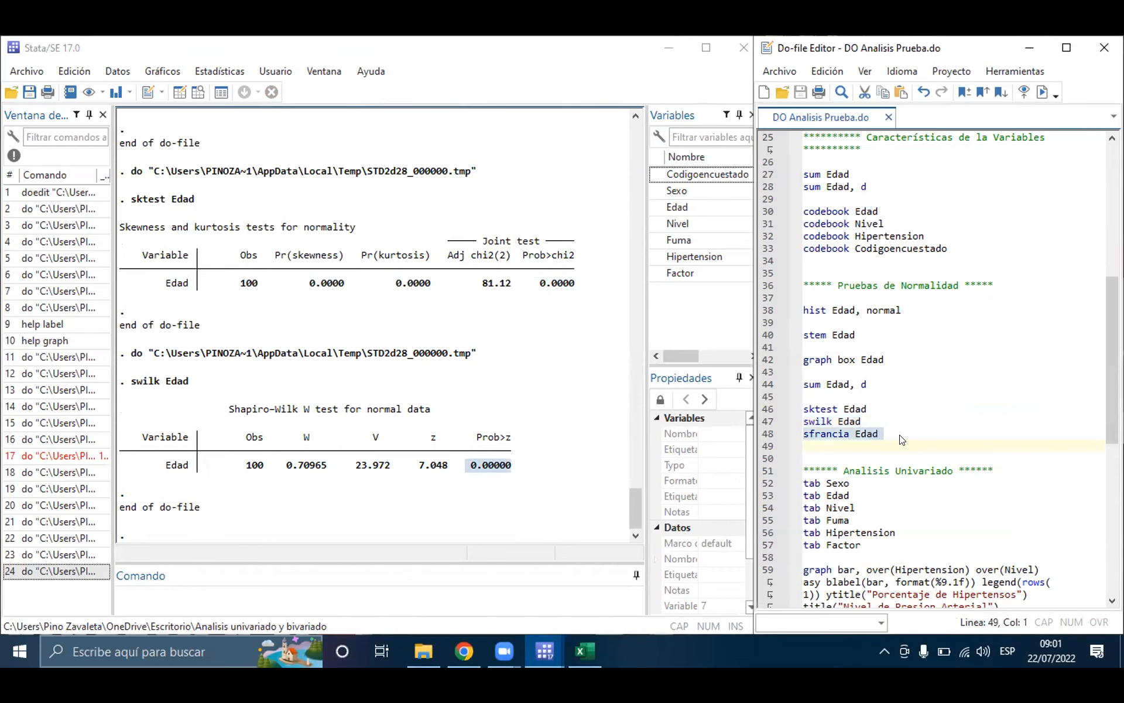
click(1042, 92)
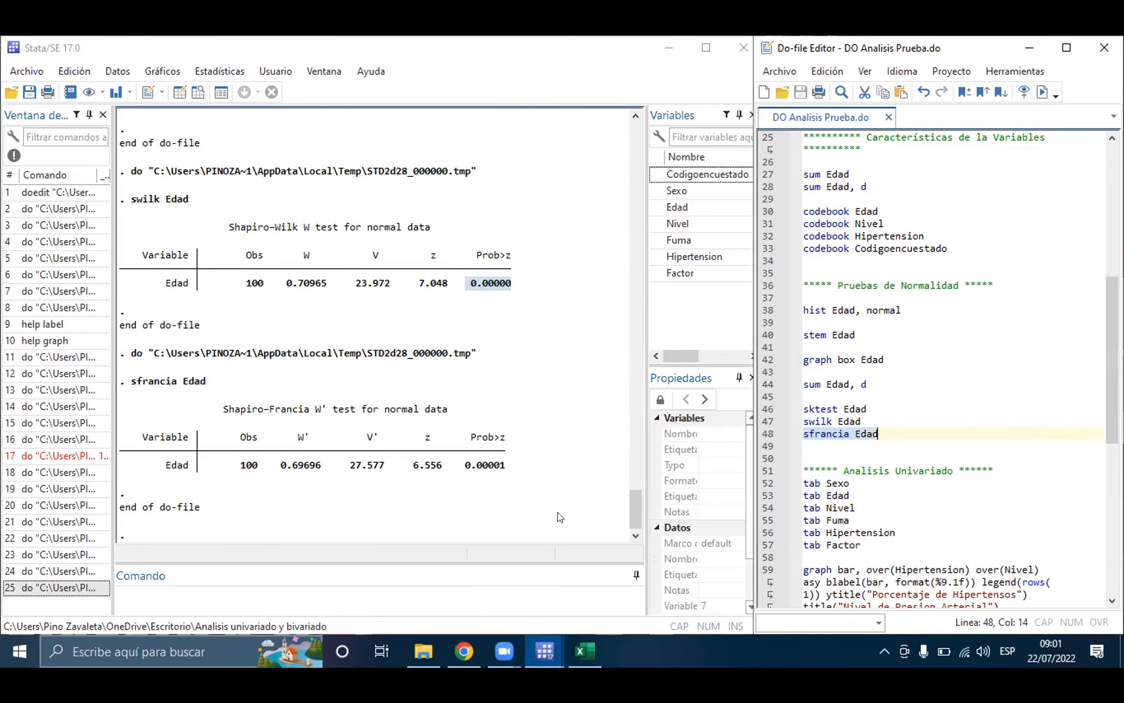
mouse_move(539, 654)
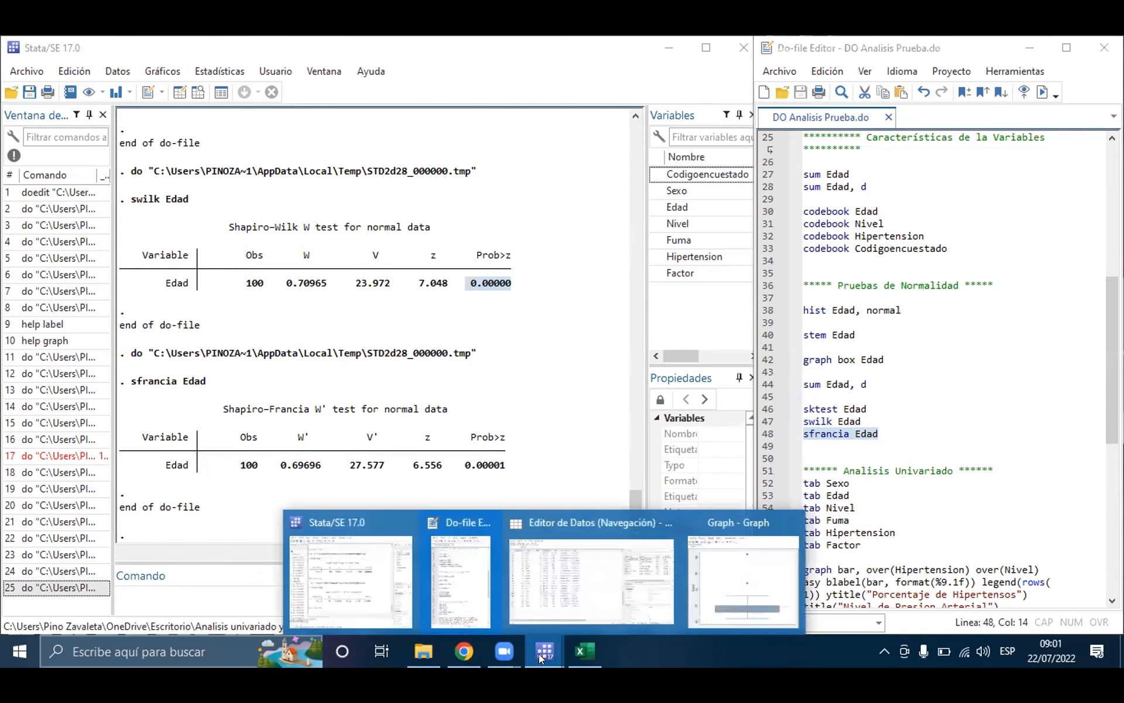
click(700, 586)
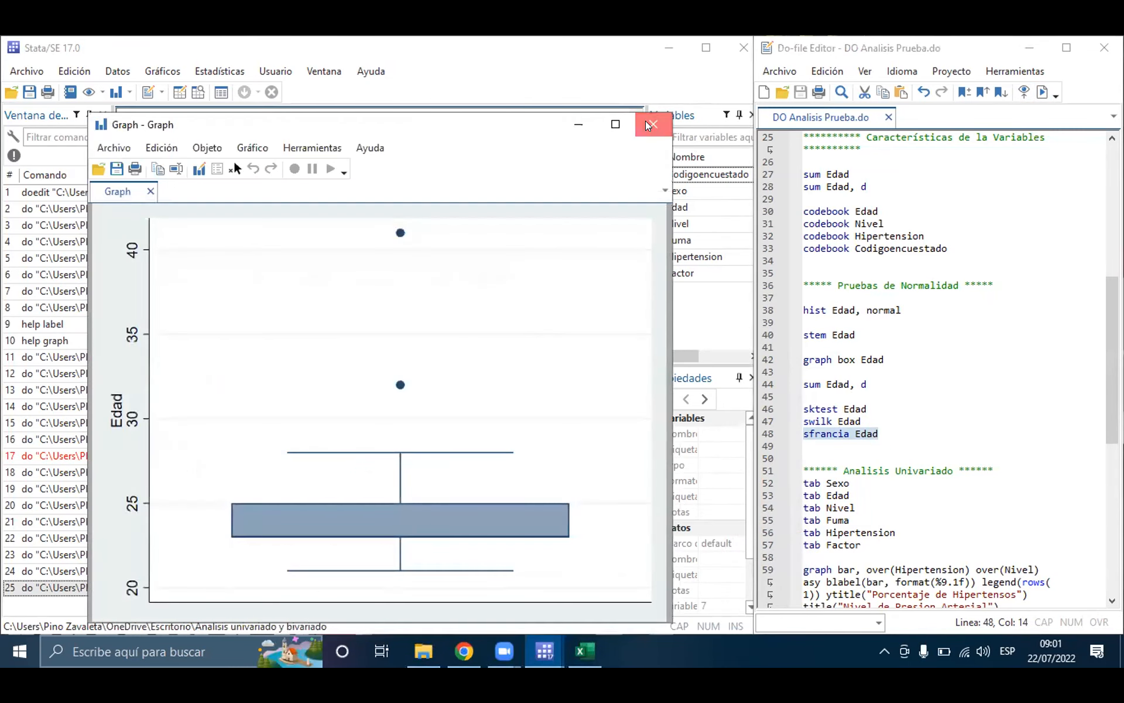
click(653, 124)
Step: Review the normality section of the do-file and highlight the three test commands on lines 46 to 48 together
scroll(878, 311, up, 4)
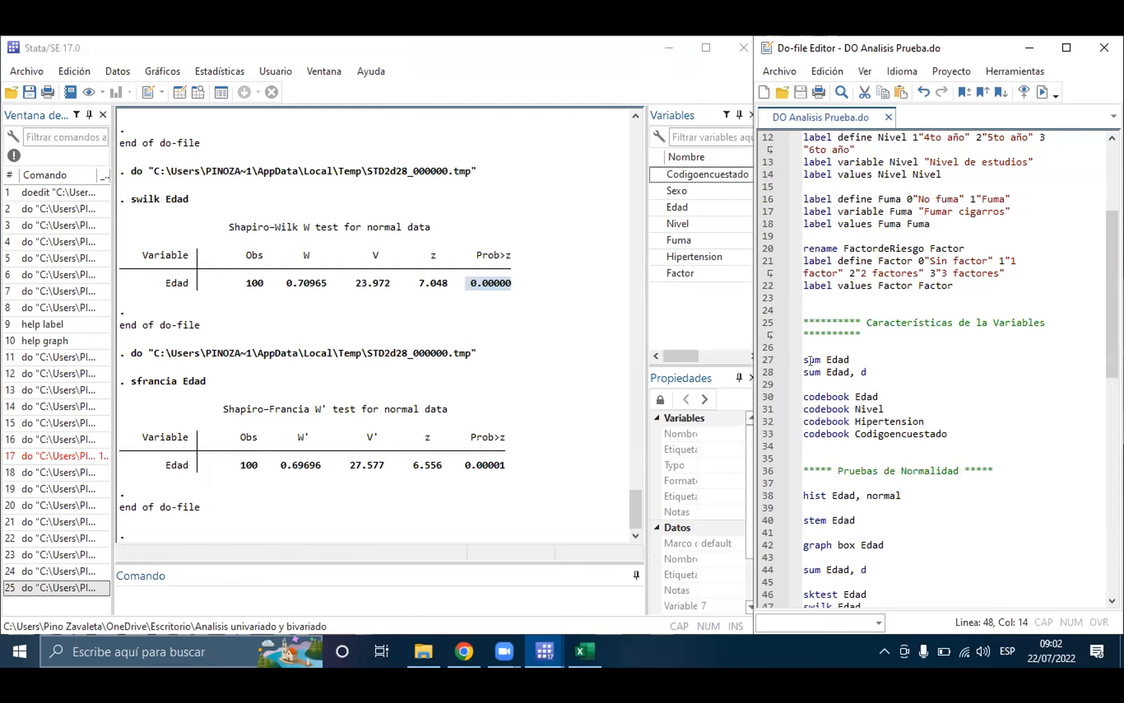
scroll(879, 365, down, 5)
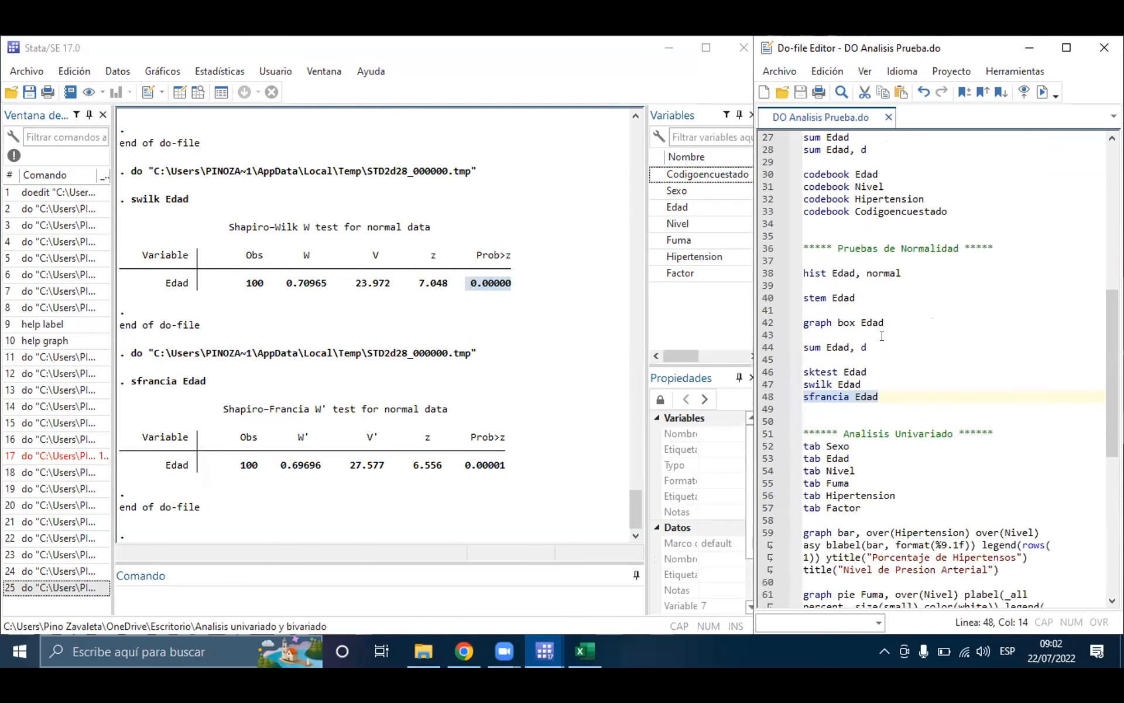
drag(878, 396, 818, 371)
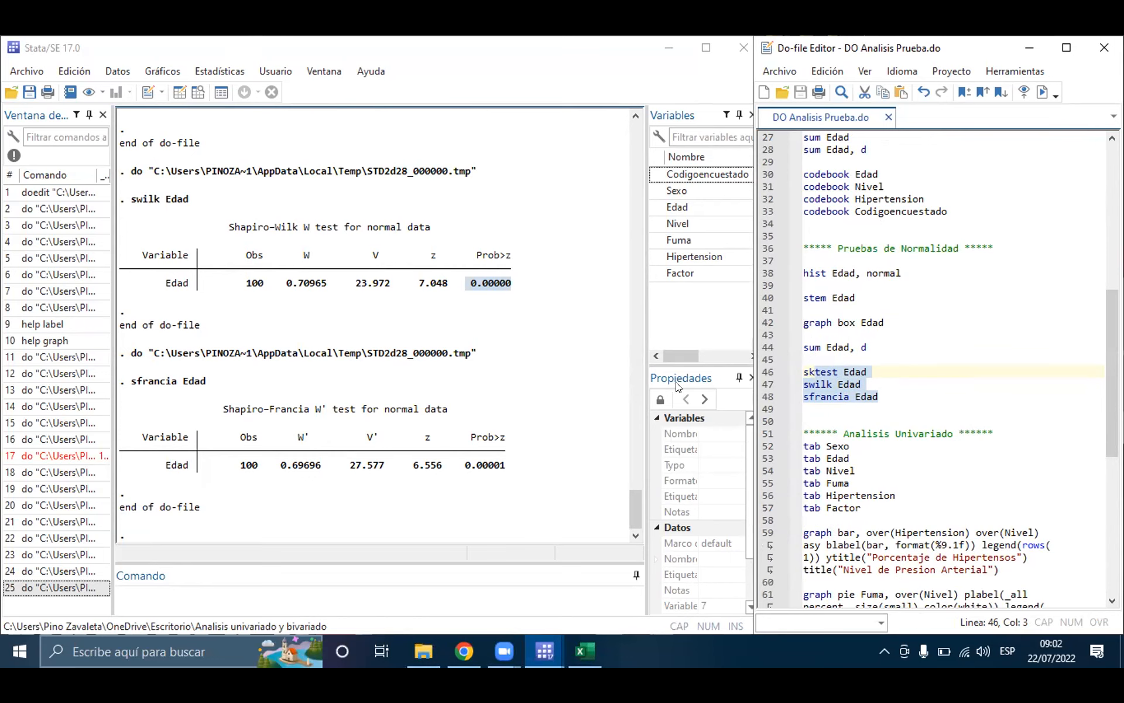
click(852, 359)
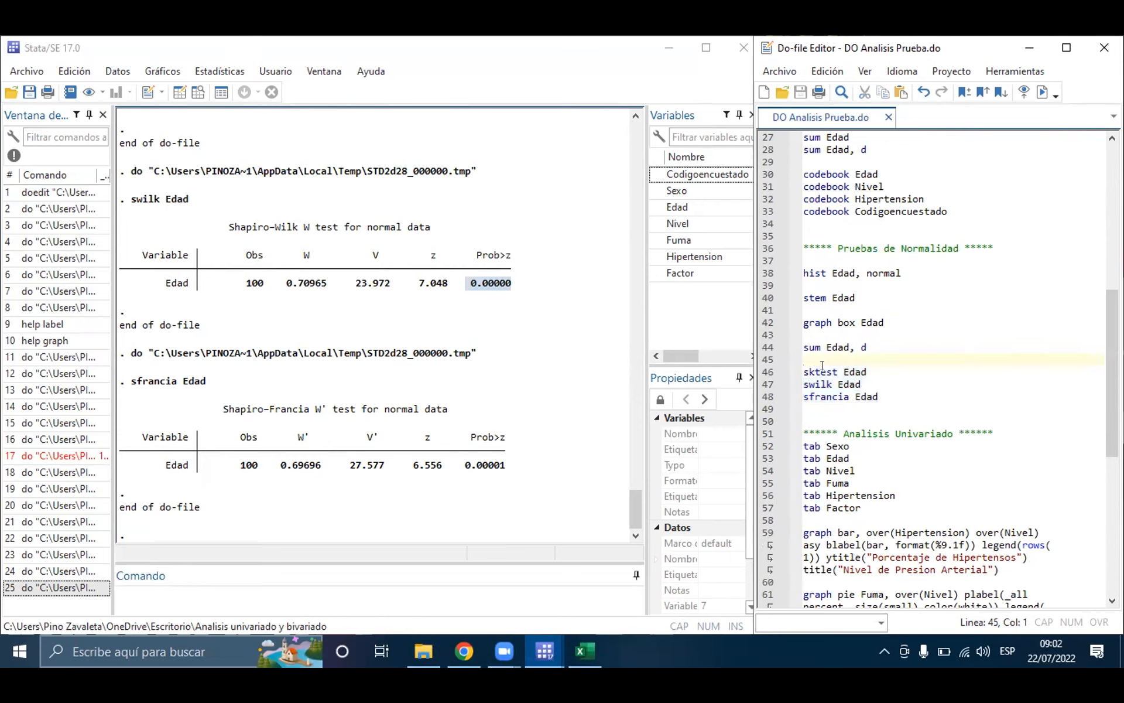
drag(801, 372, 879, 396)
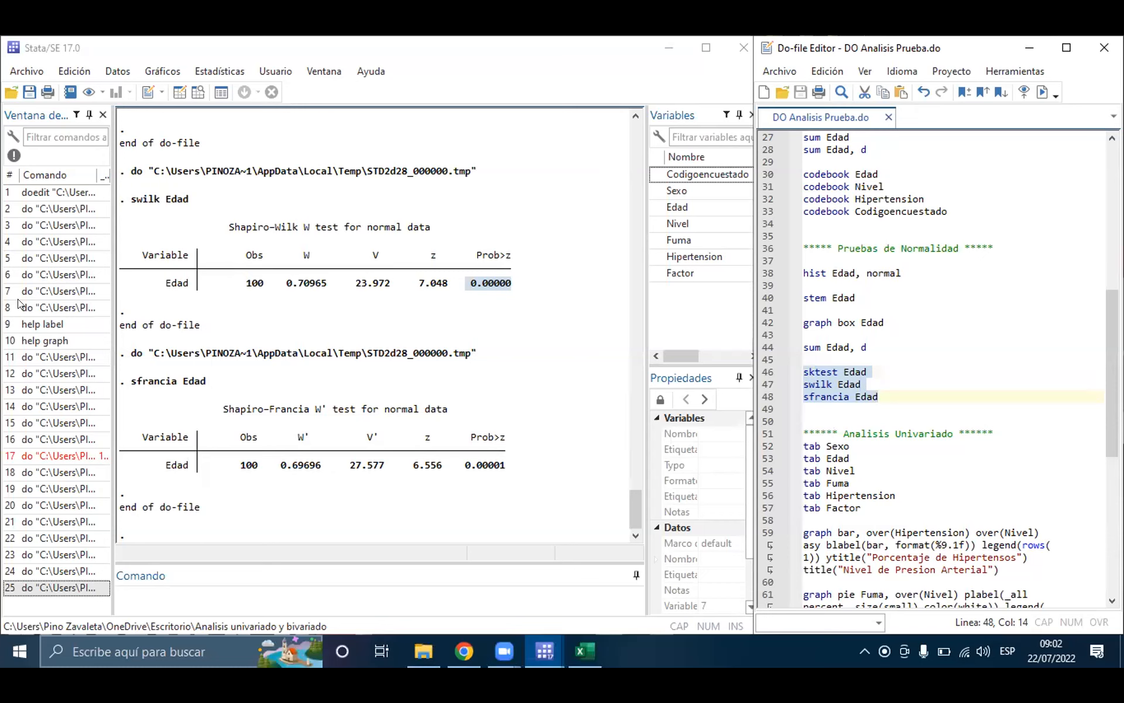
click(905, 391)
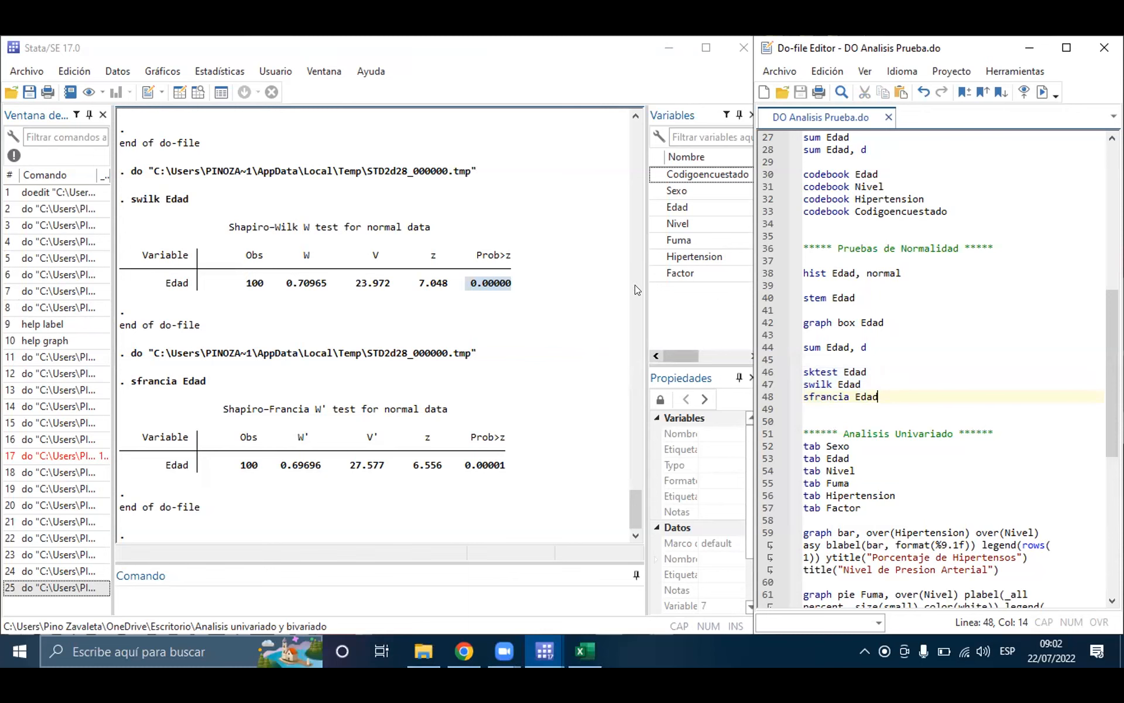
Step: Look through the Analisis Univariado and Análisis Bivariado sections of the do-file
scroll(1014, 359, down, 4)
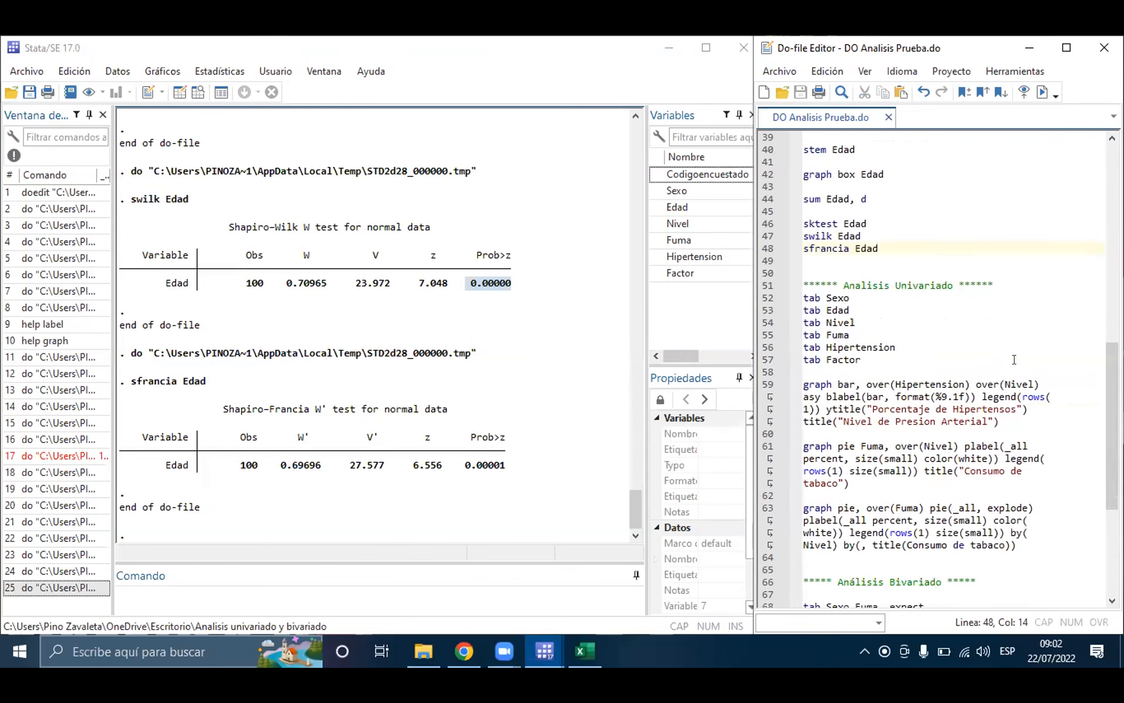
scroll(1014, 359, down, 6)
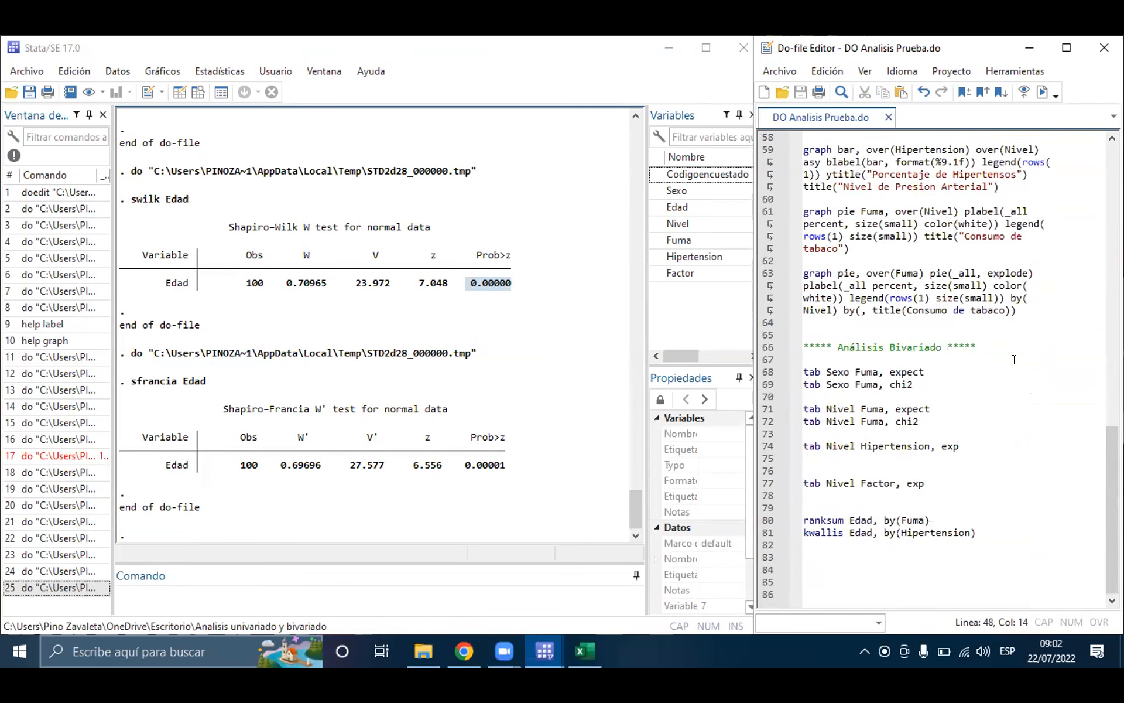
scroll(1015, 359, up, 5)
scroll(1014, 359, down, 2)
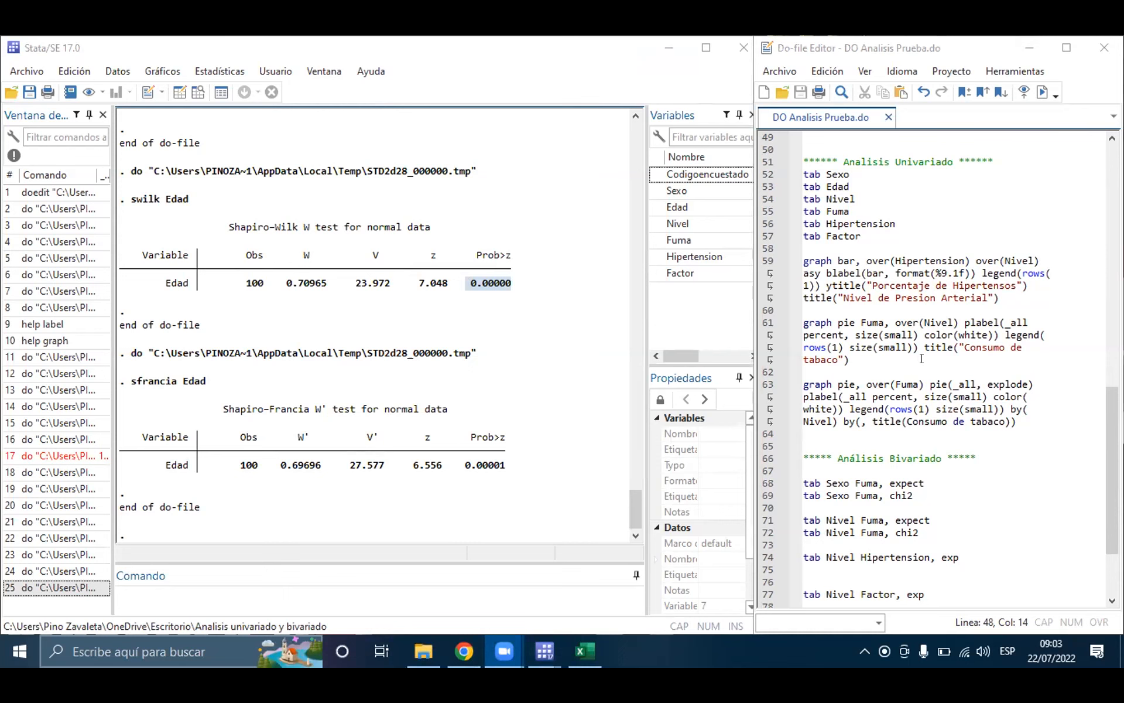
scroll(931, 430, down, 3)
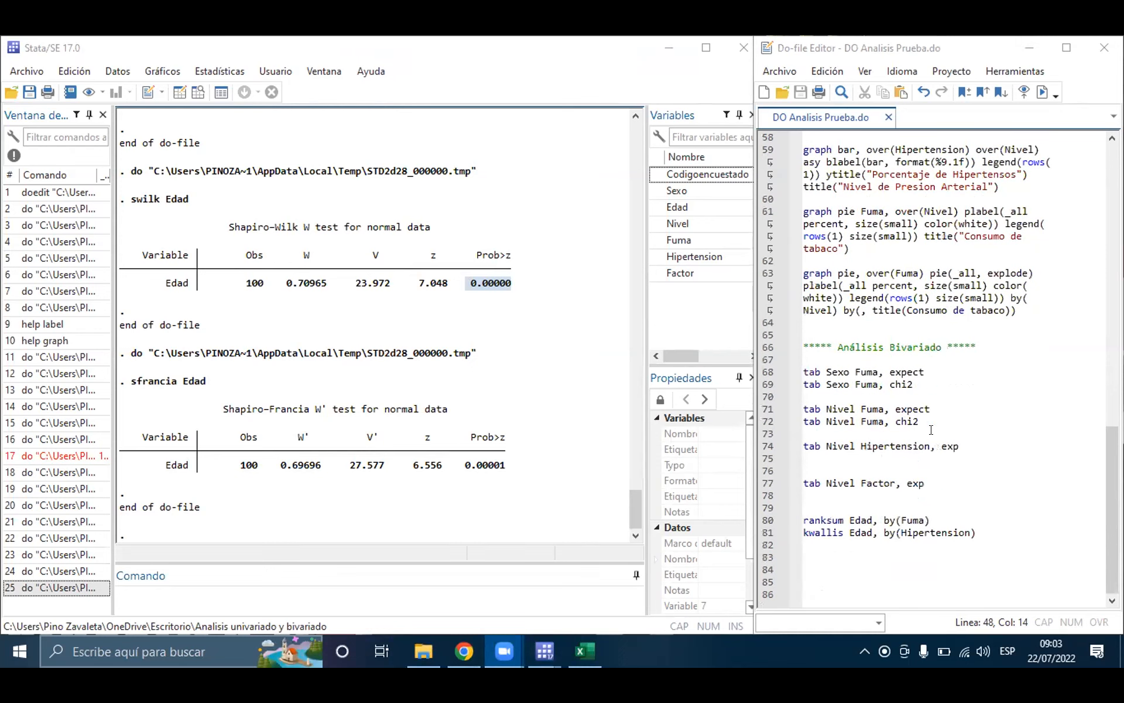
scroll(931, 350, up, 2)
scroll(931, 350, up, 3)
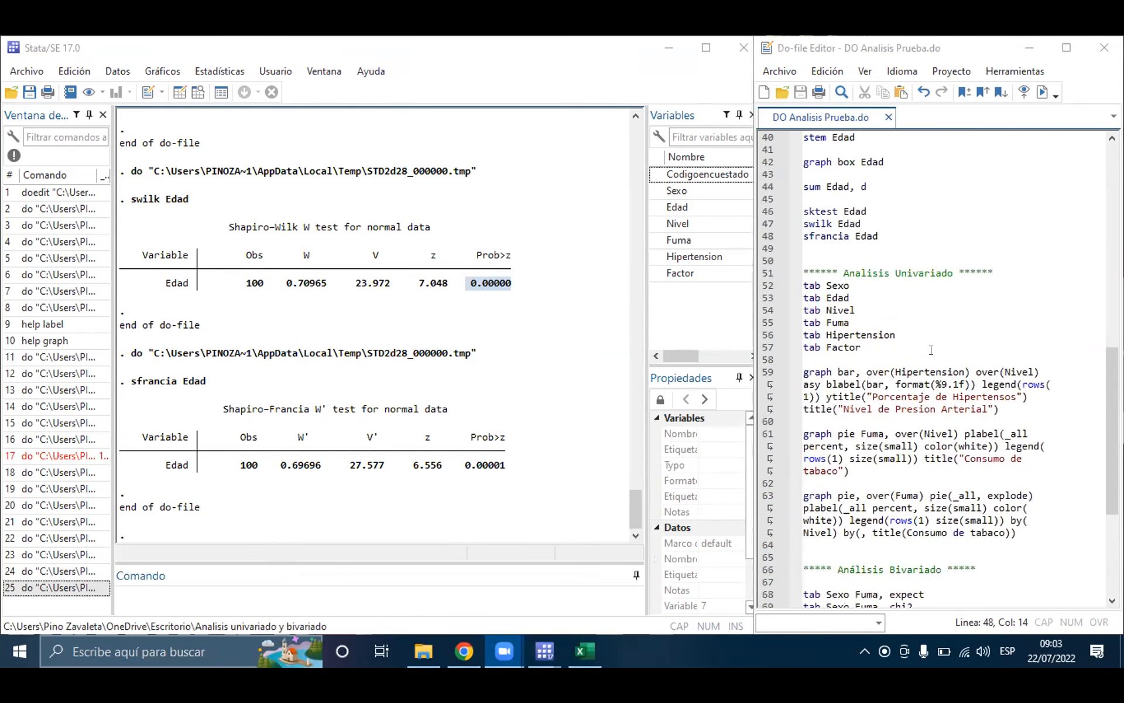
Step: Highlight the sktest, swilk and sfrancia commands for Edad in turn to compare the normality tests
drag(878, 270, 806, 249)
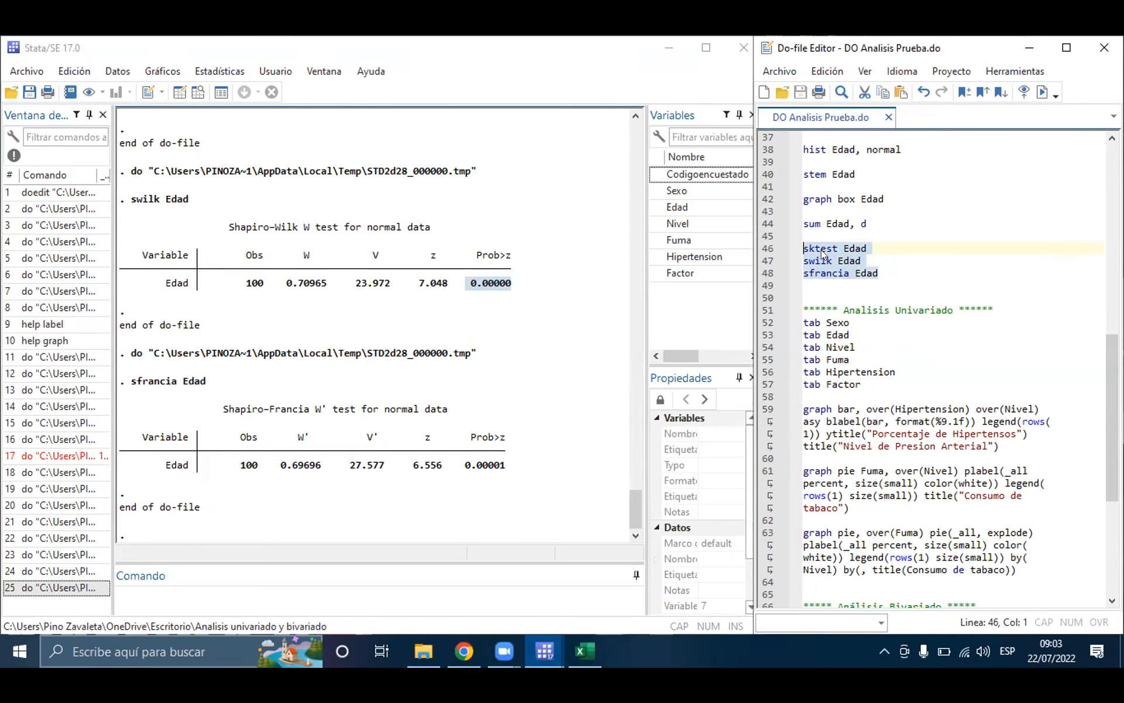
click(823, 254)
drag(869, 250, 785, 252)
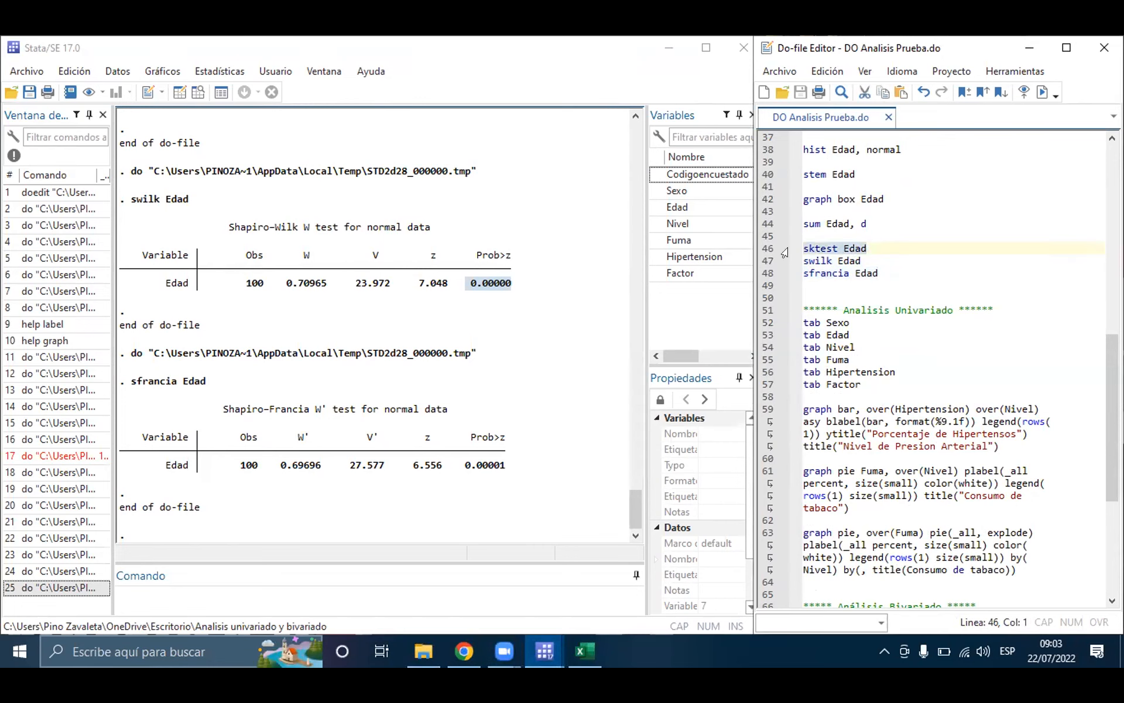
click(877, 242)
drag(862, 261, 787, 267)
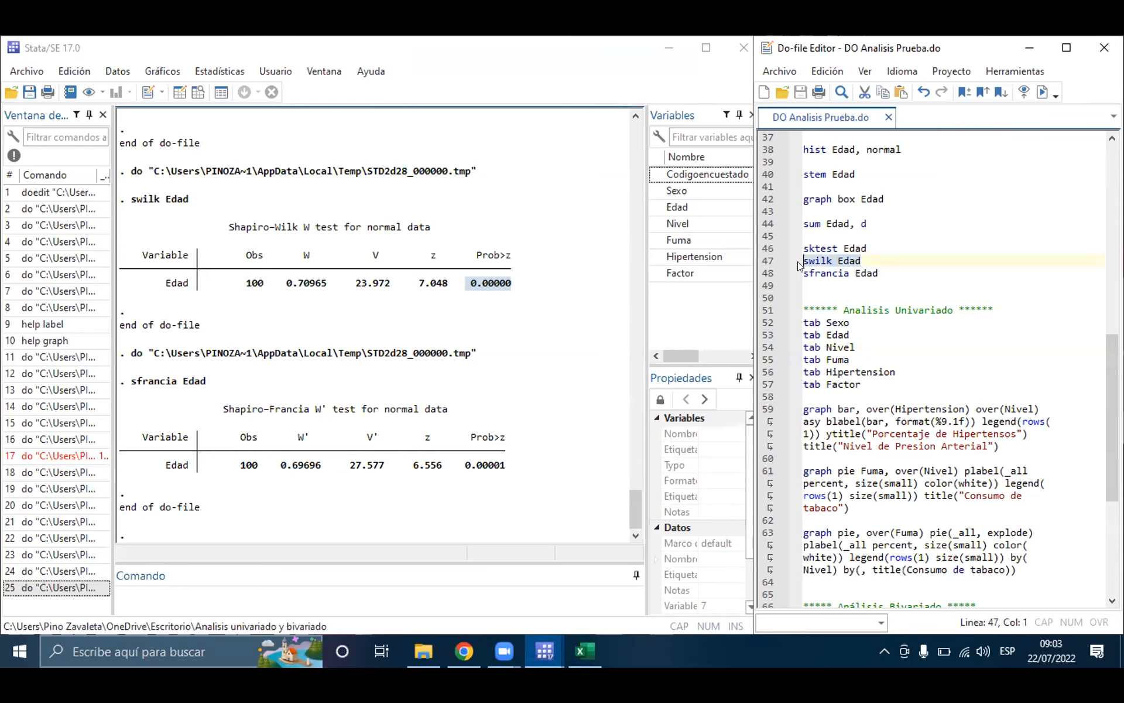
click(865, 260)
drag(881, 273, 785, 266)
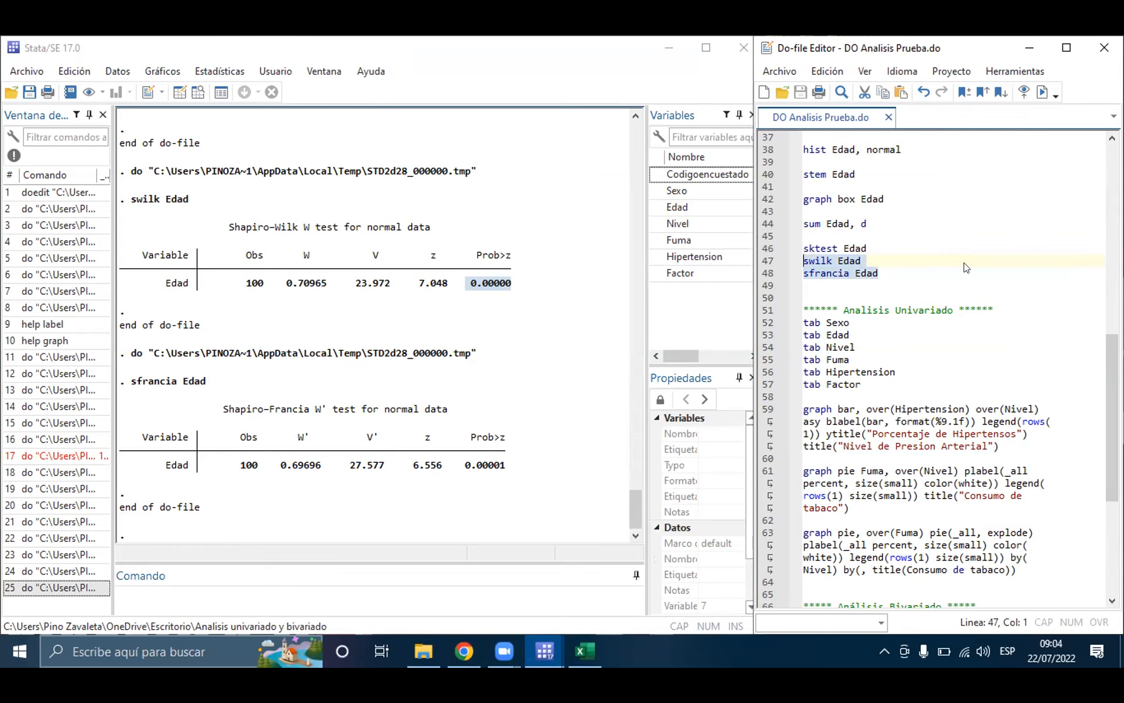
click(887, 259)
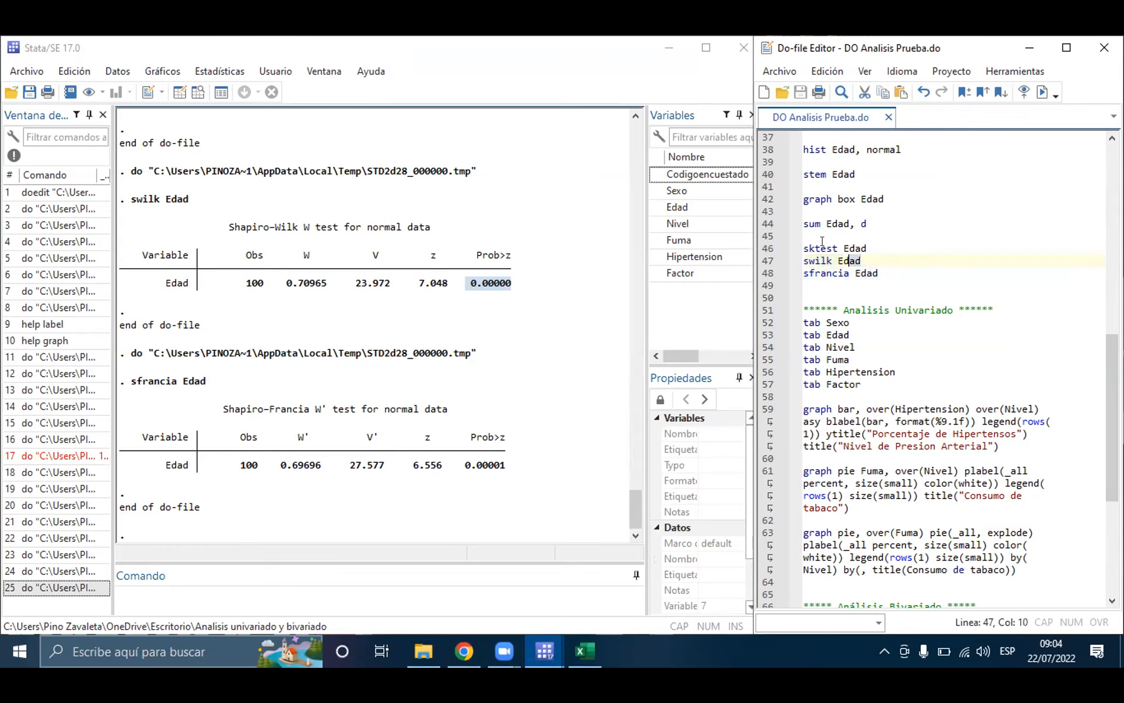
drag(866, 256, 790, 237)
click(872, 262)
mouse_move(879, 270)
mouse_down()
mouse_move(787, 281)
mouse_move(880, 270)
mouse_up()
click(880, 270)
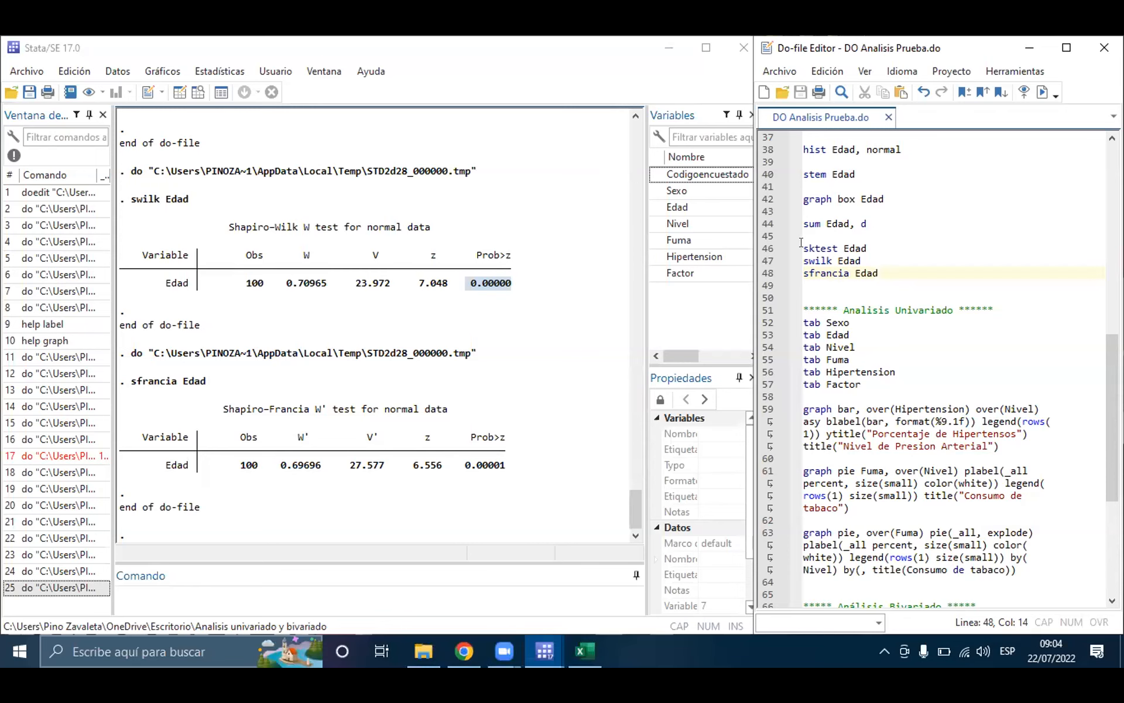
drag(801, 243, 878, 243)
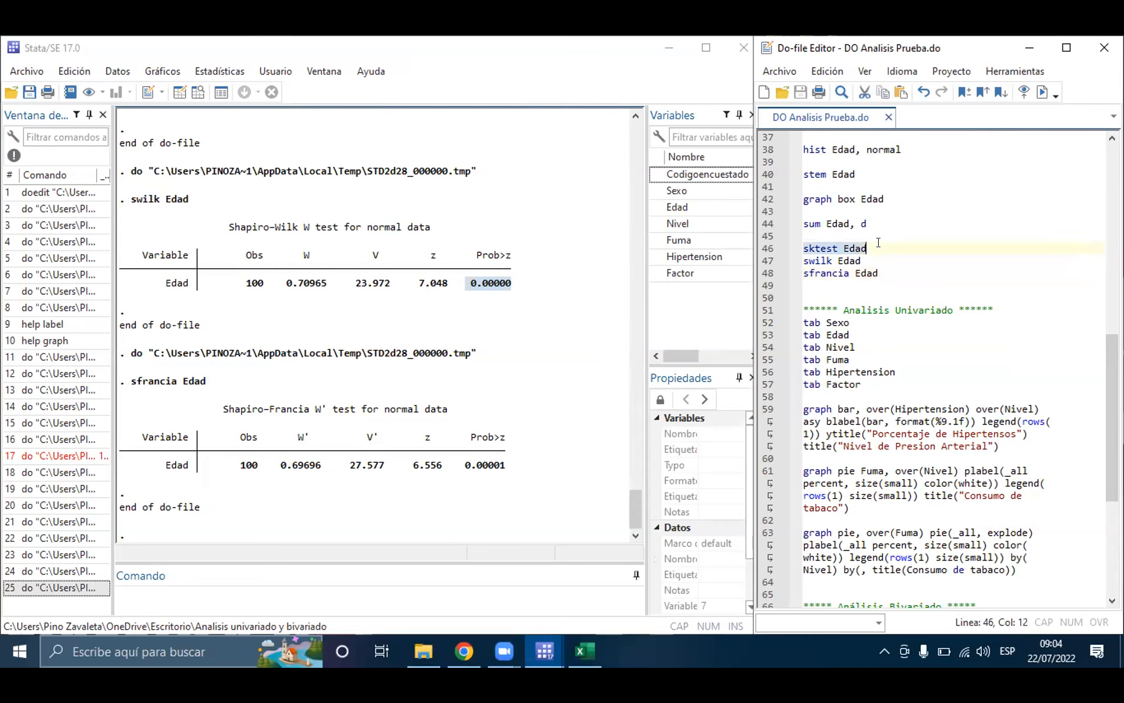
drag(867, 260, 797, 259)
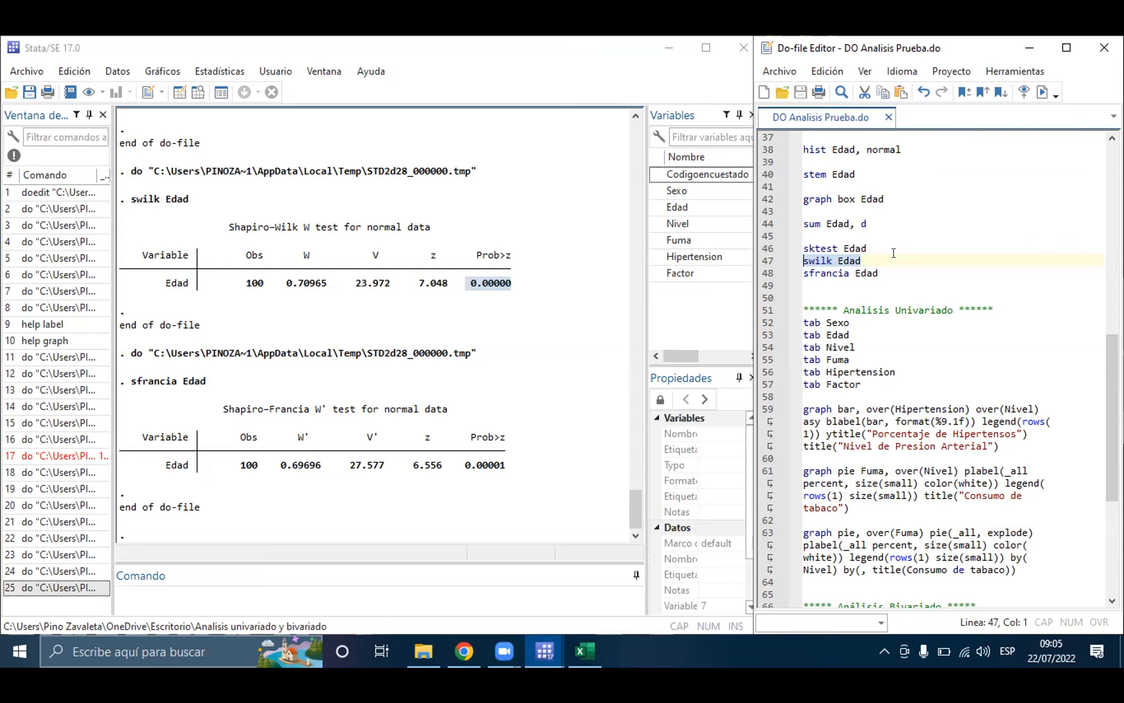
Step: Run only line 52, tab Sexo, from the Analisis Univariado section of the do-file
click(1070, 61)
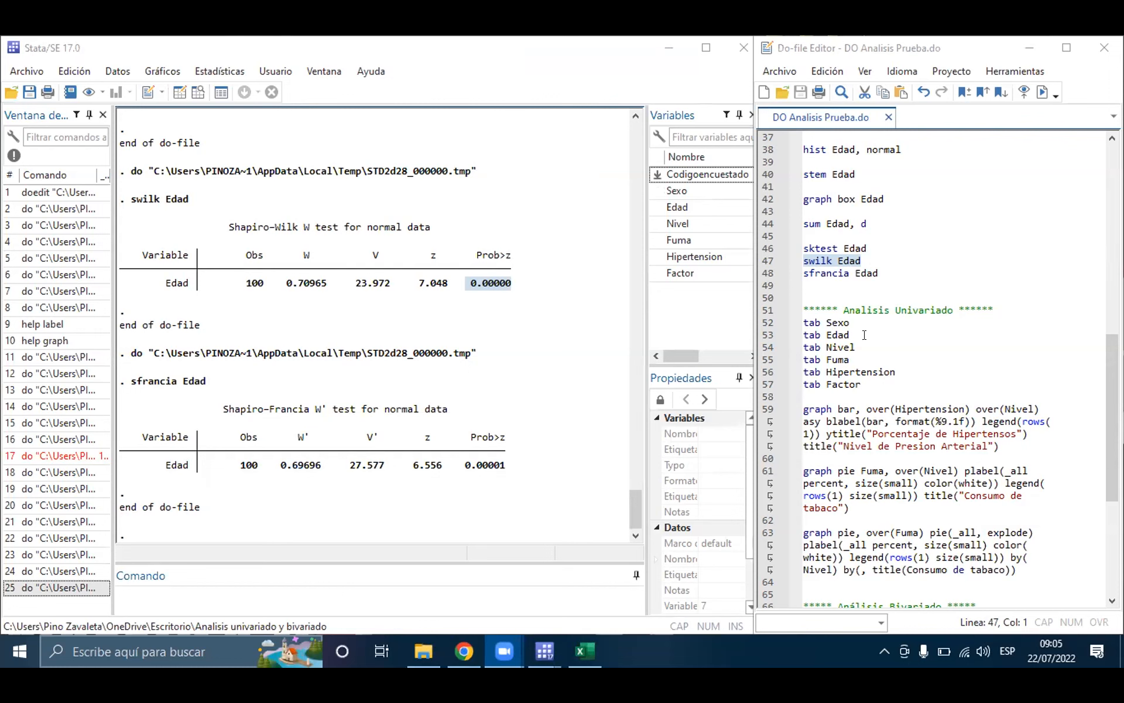
scroll(867, 334, down, 2)
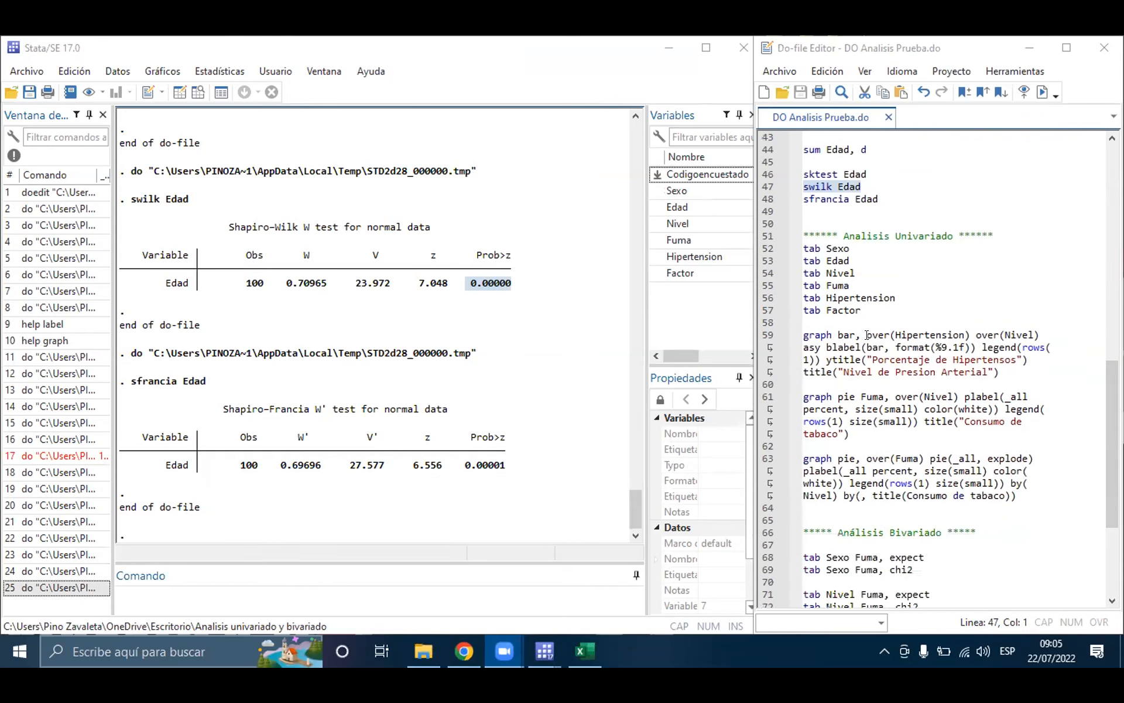
click(809, 244)
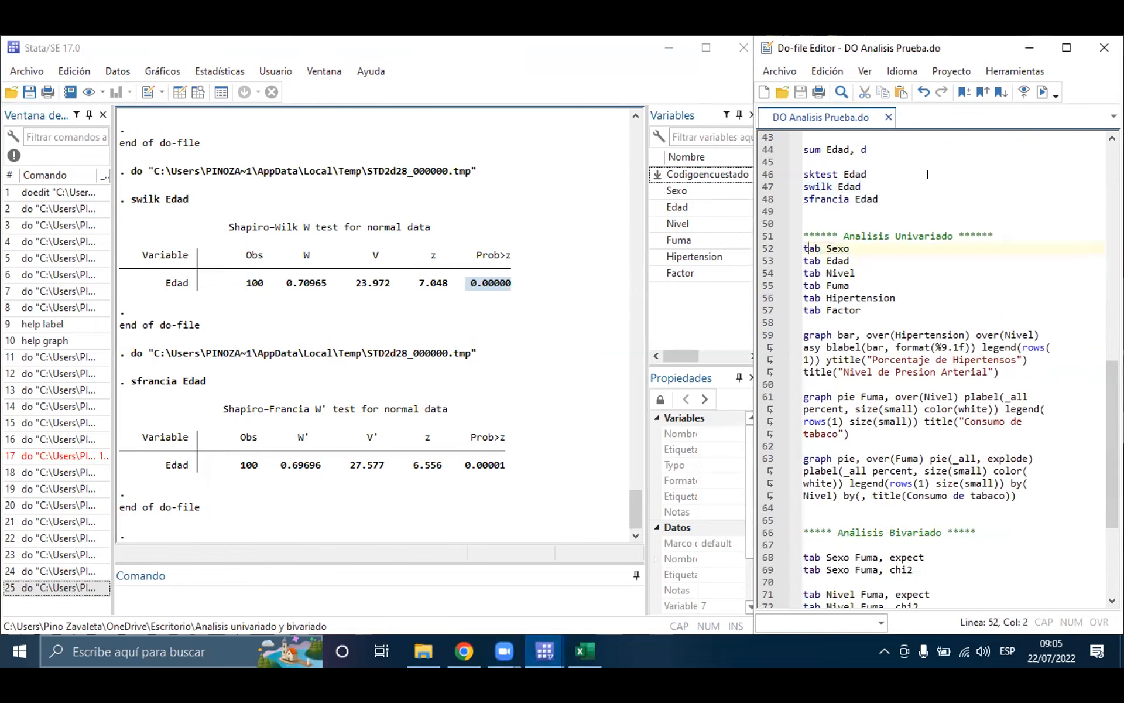
key(Home)
key(shift+End)
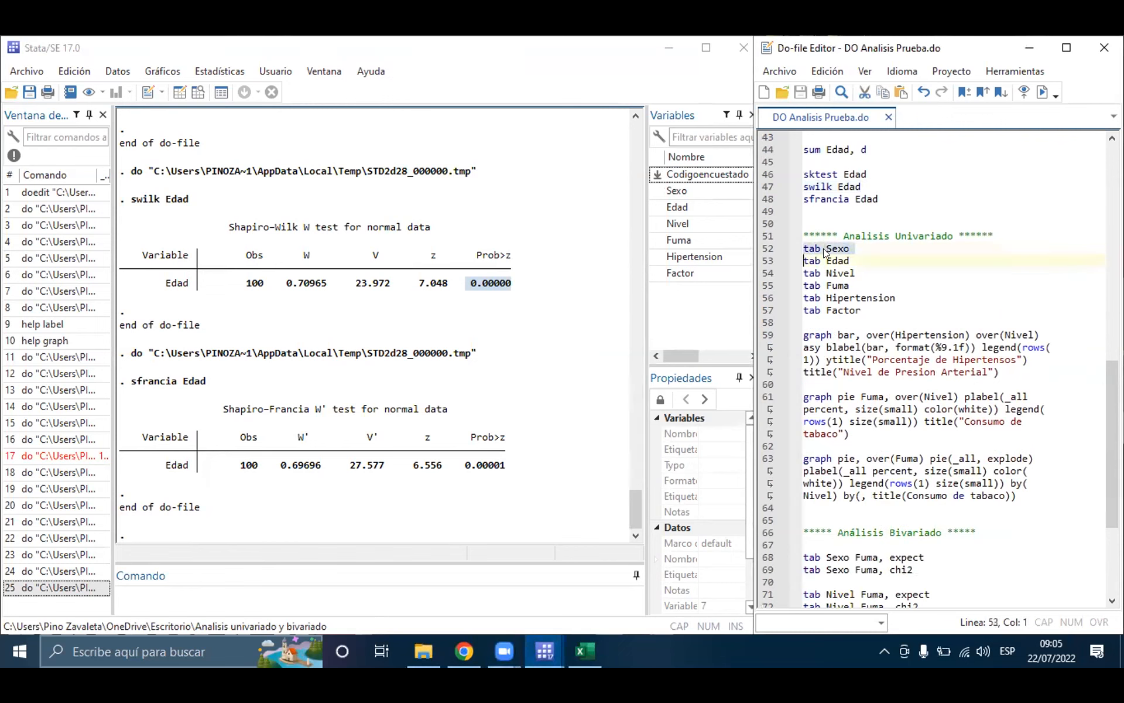
click(1043, 92)
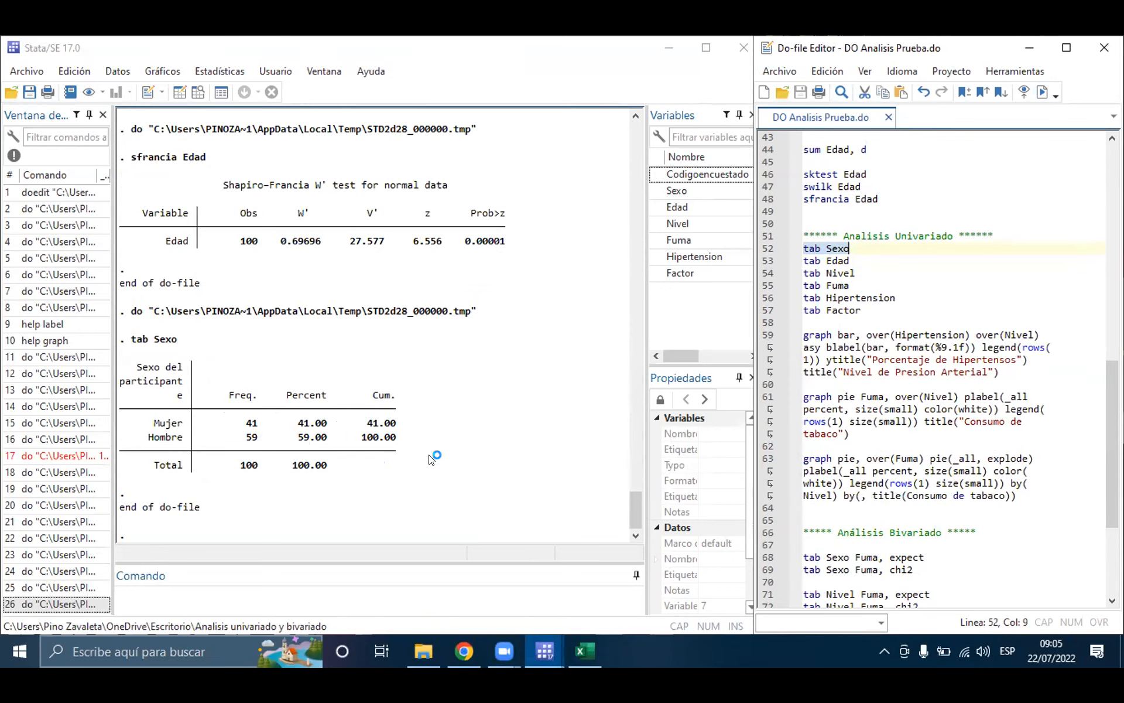
Step: Extend line 52 to tab Sexo Fuma and run only that line to cross-tabulate the two variables
click(814, 259)
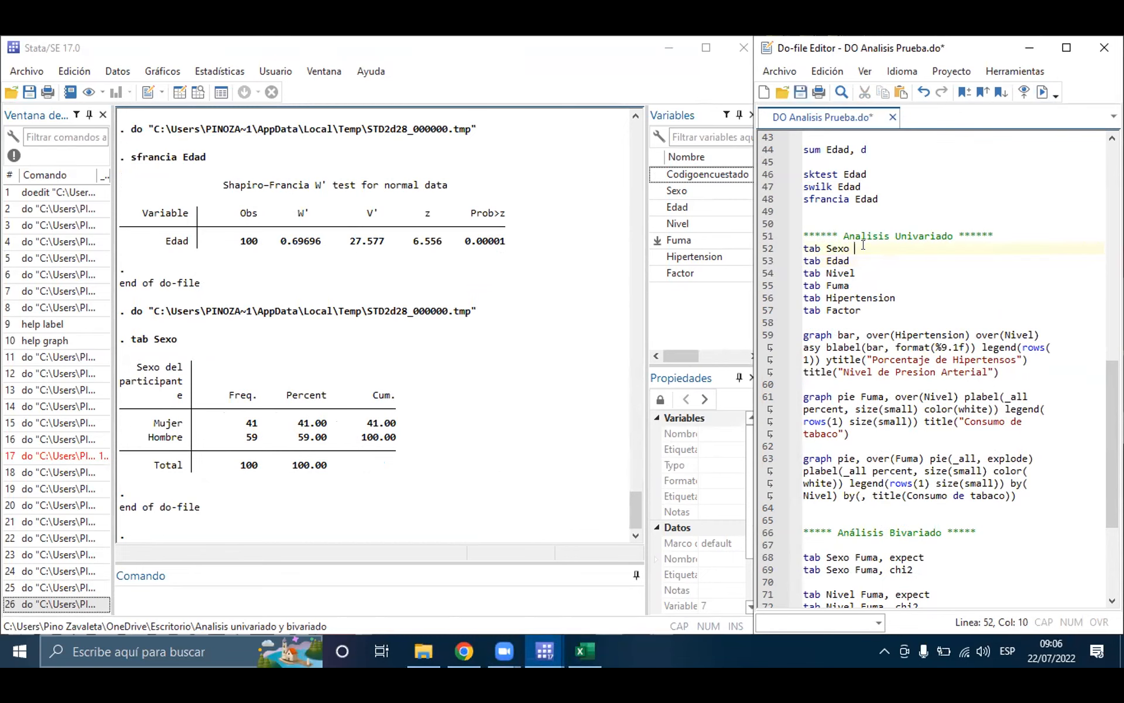
text(Fuma)
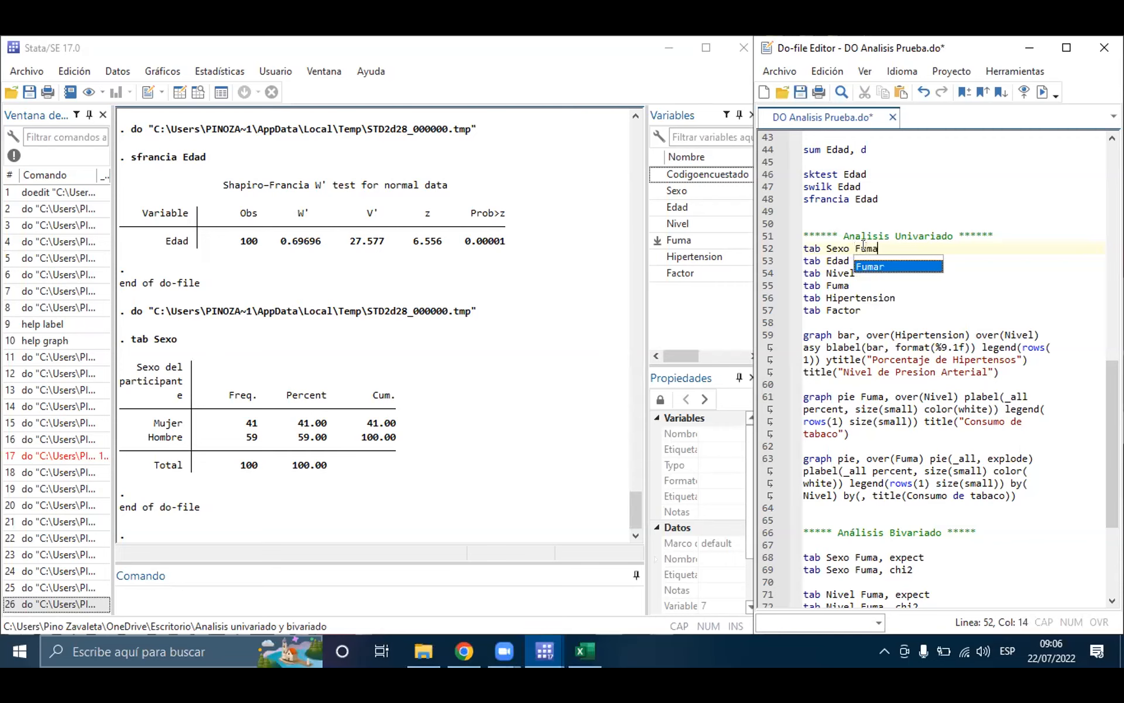
key(Home)
key(shift+Down)
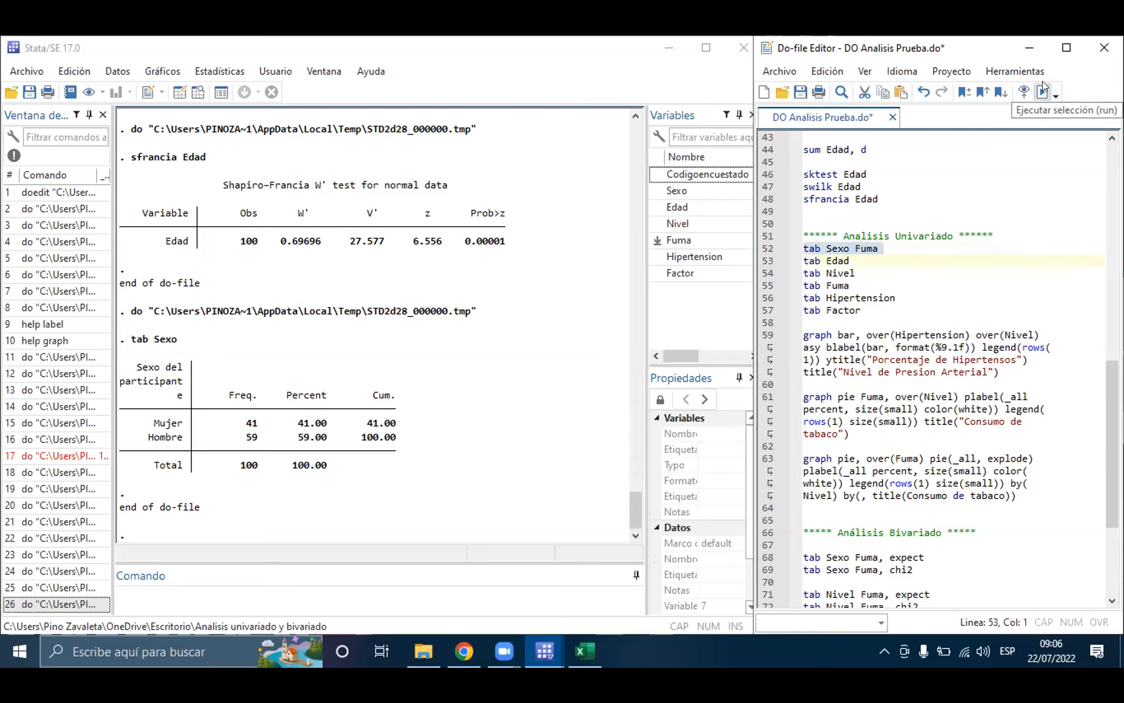
click(1042, 88)
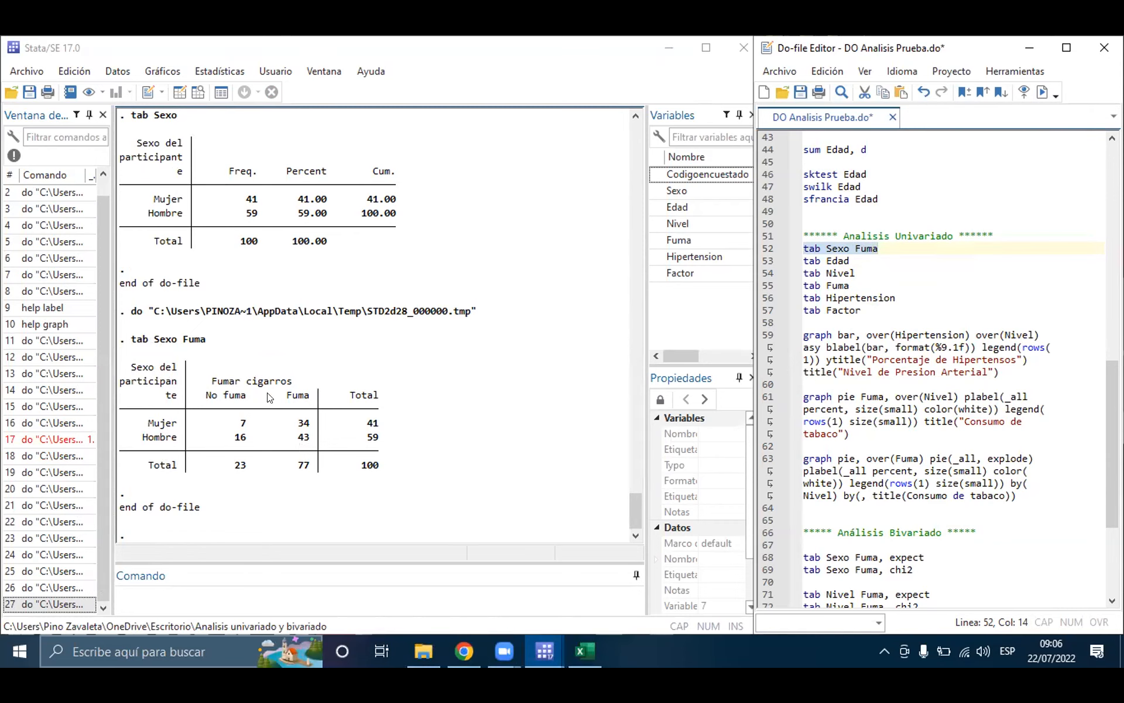
Step: Remove Fuma from line 52 so that the command reads tab Sexo
click(861, 260)
click(868, 249)
click(887, 243)
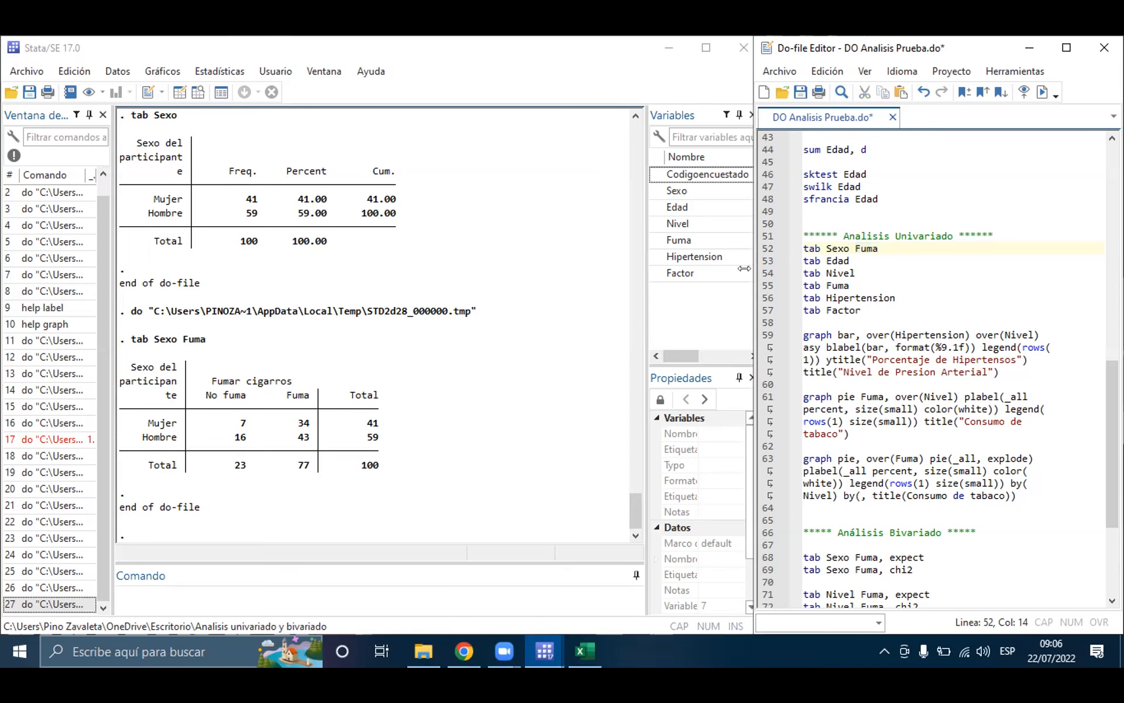
click(810, 240)
click(890, 241)
key(BackSpace)
key(BackSpace)
key(BackSpace)
key(BackSpace)
Step: Save the do-file, run the six tab commands on lines 52 to 57 together and review the frequency tables
drag(803, 248, 861, 310)
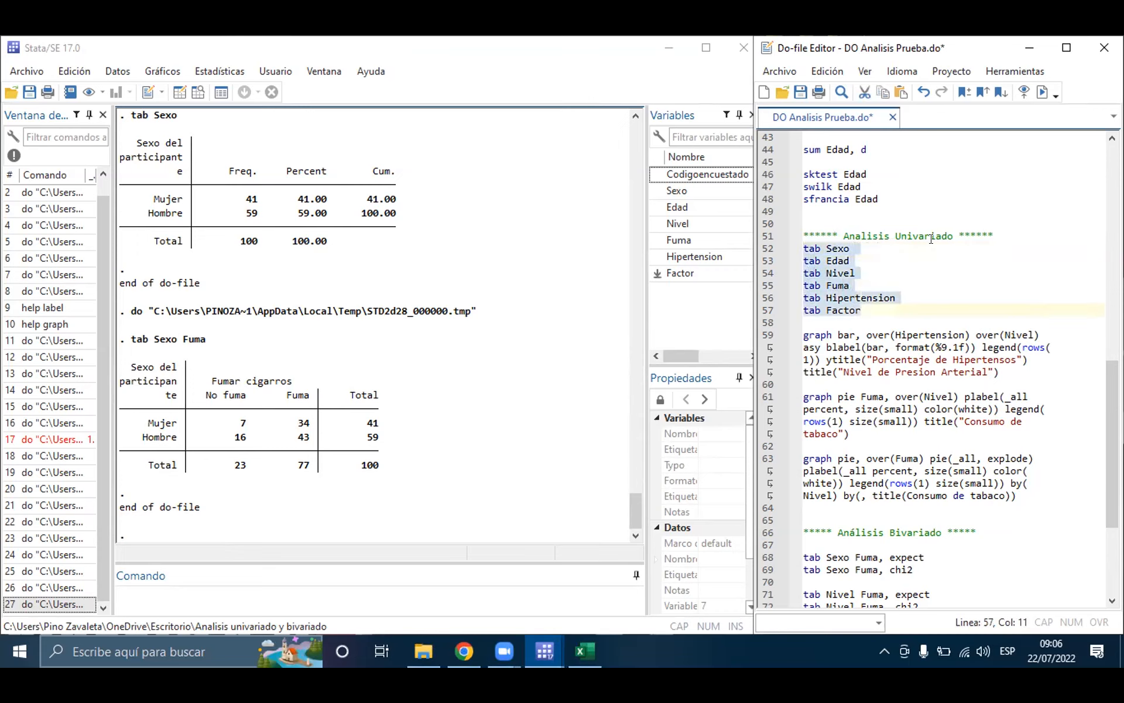
key(ctrl+s)
click(1034, 92)
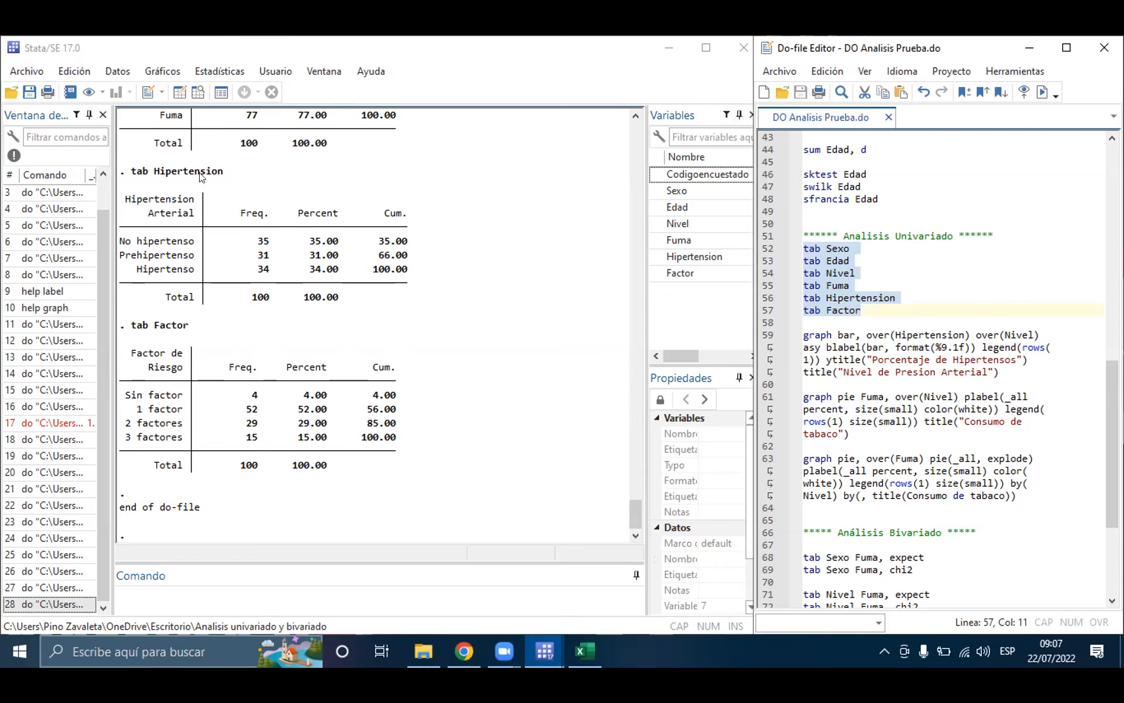
scroll(233, 225, up, 6)
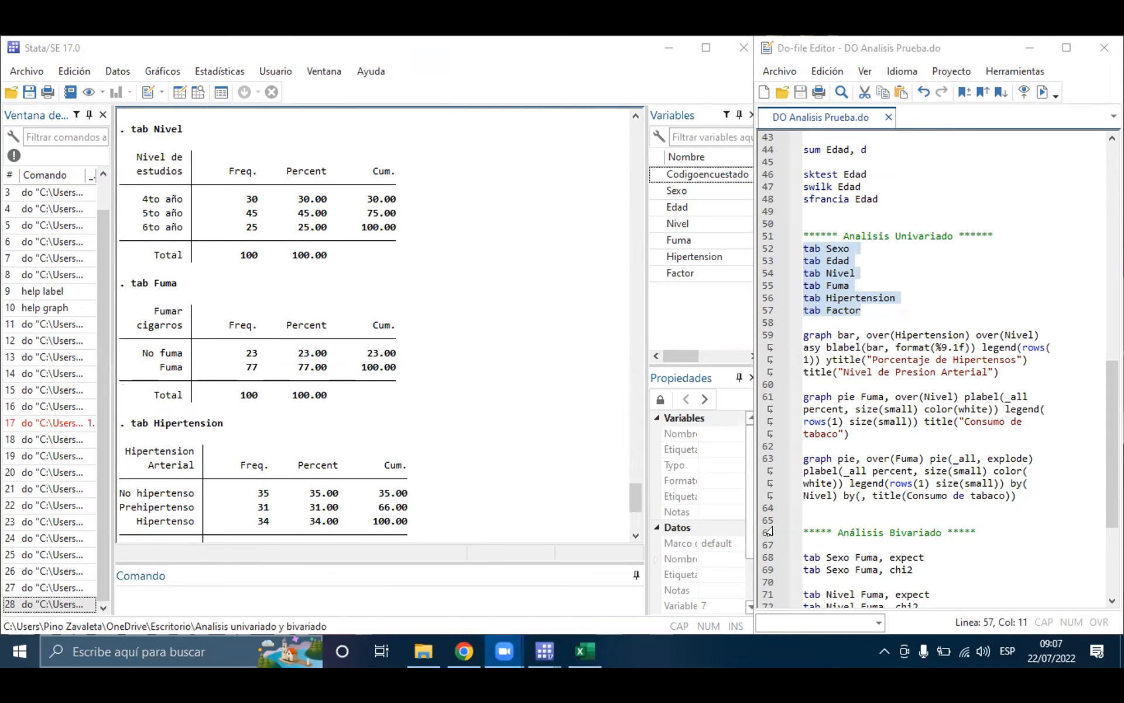
Step: Run hist Sexo as a direct command to draw the histogram of Sexo, and close the graph window
click(469, 595)
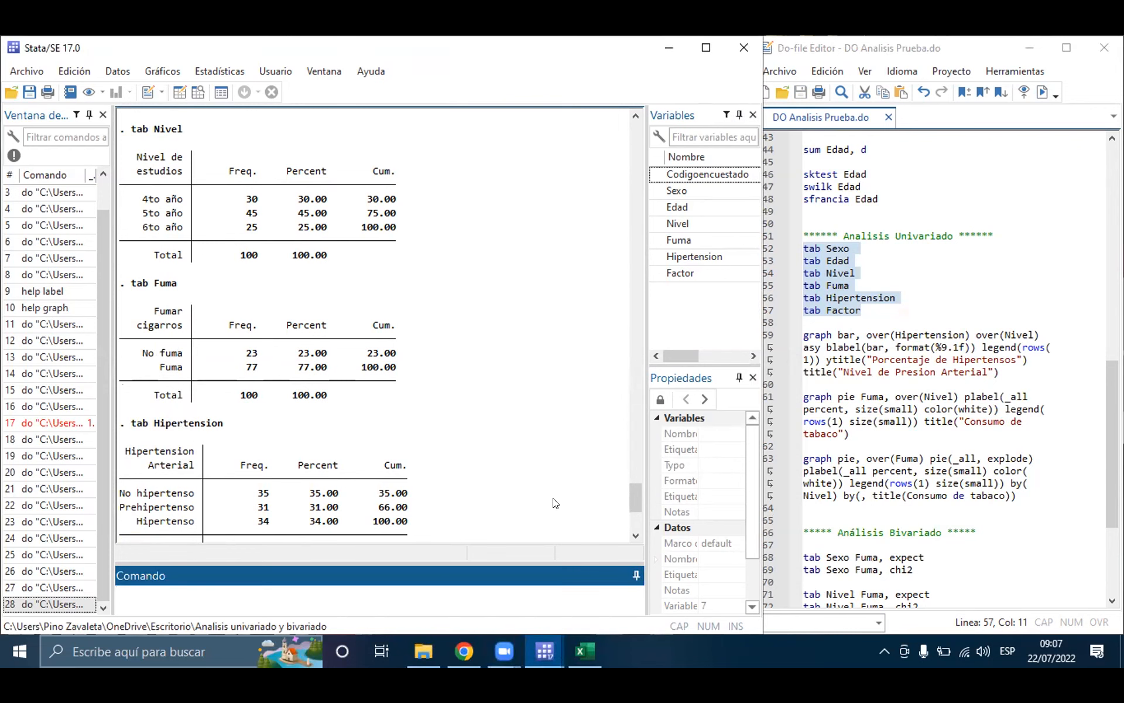
scroll(936, 281, up, 5)
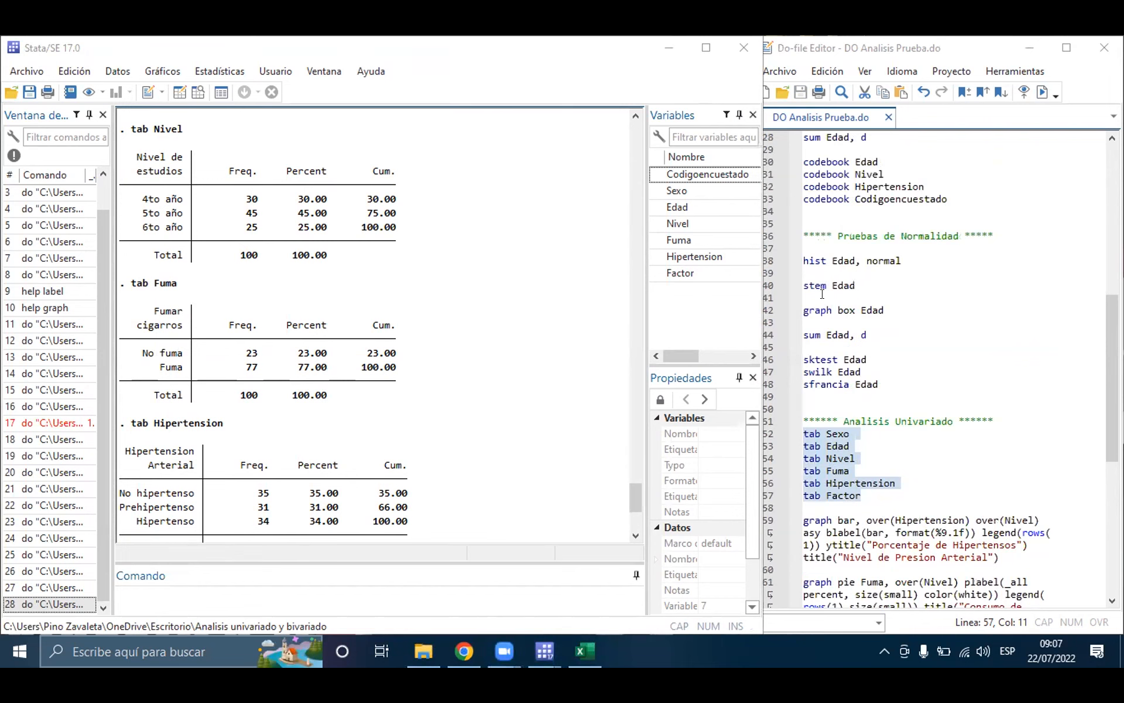
click(432, 581)
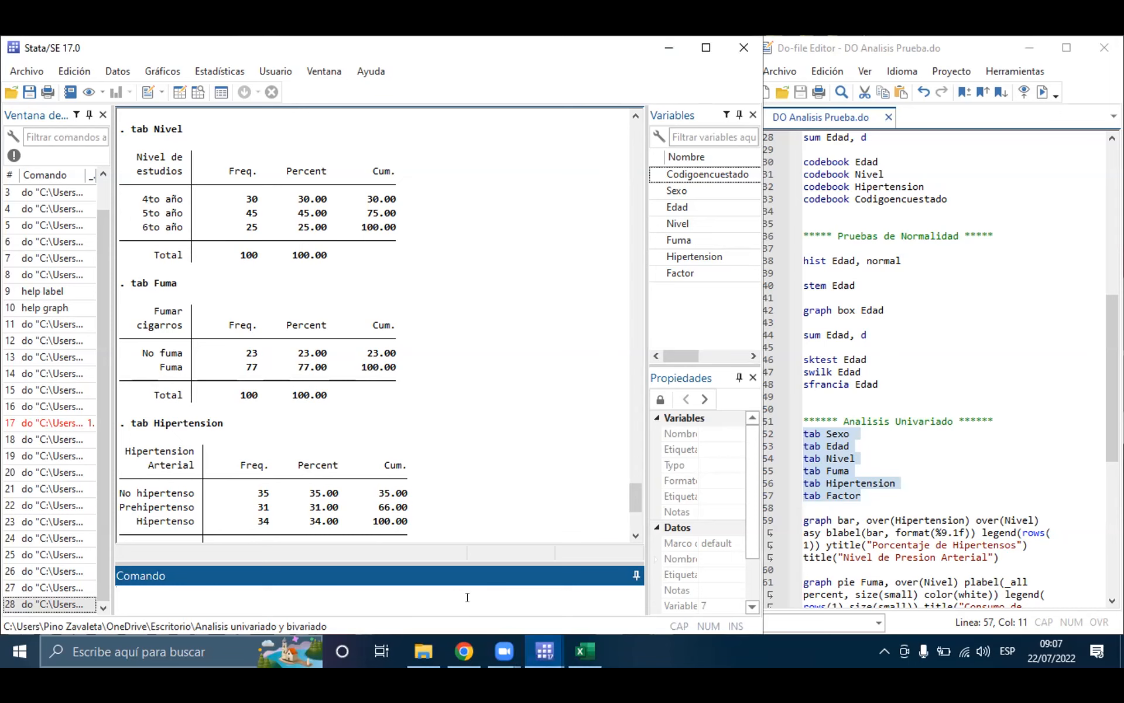
text(Hist)
key(BackSpace)
key(BackSpace)
key(BackSpace)
key(BackSpace)
key(BackSpace)
text(hist)
key(Caps_Lock)
text(S)
key(Caps_Lock)
text(exo)
key(Return)
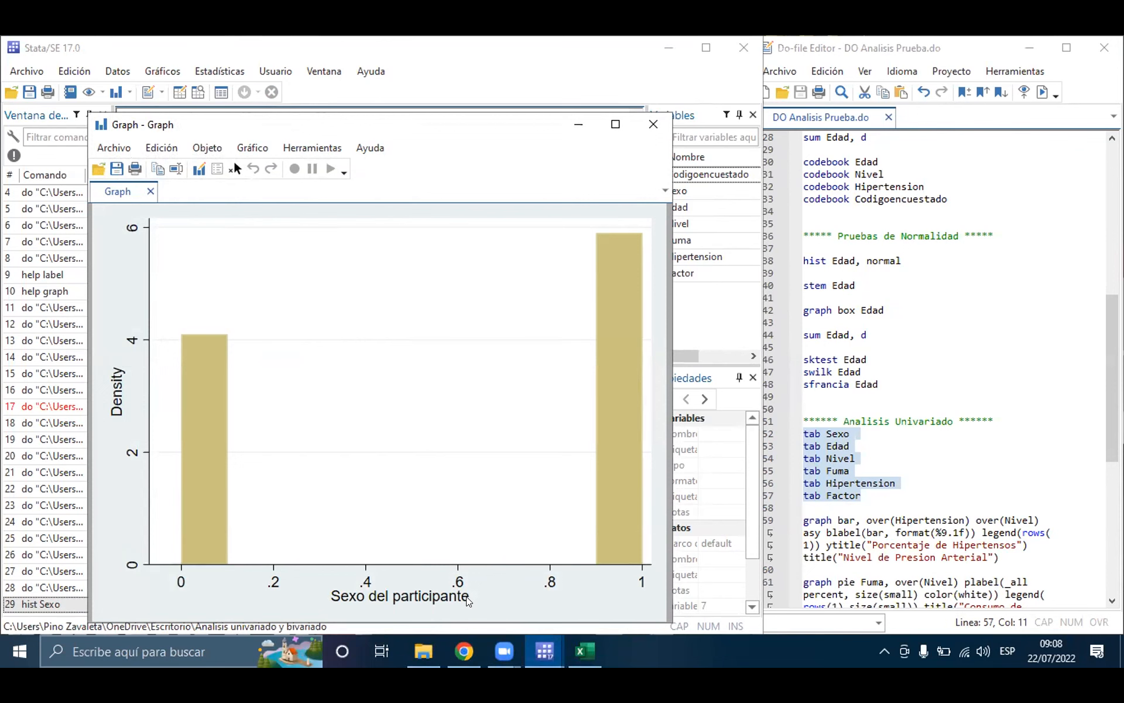
key(Escape)
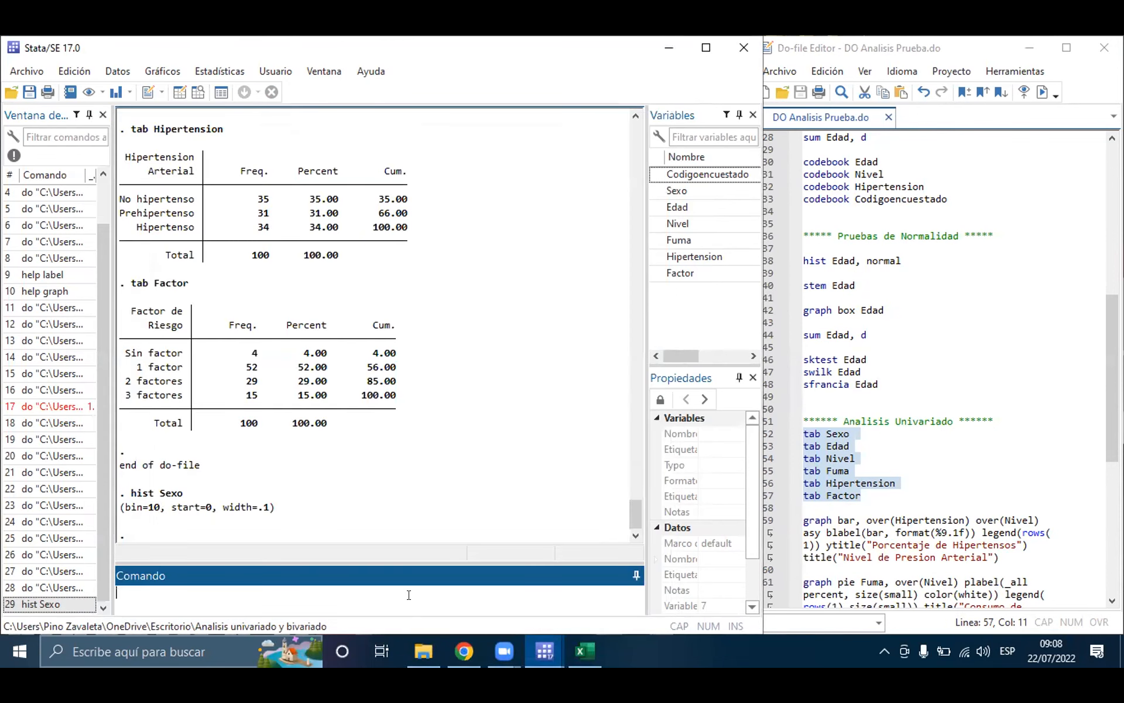
Step: Run hist Sexo, normal to redraw the histogram with a normal curve, and close the graph window
text(hist Sexo, normal)
key(Return)
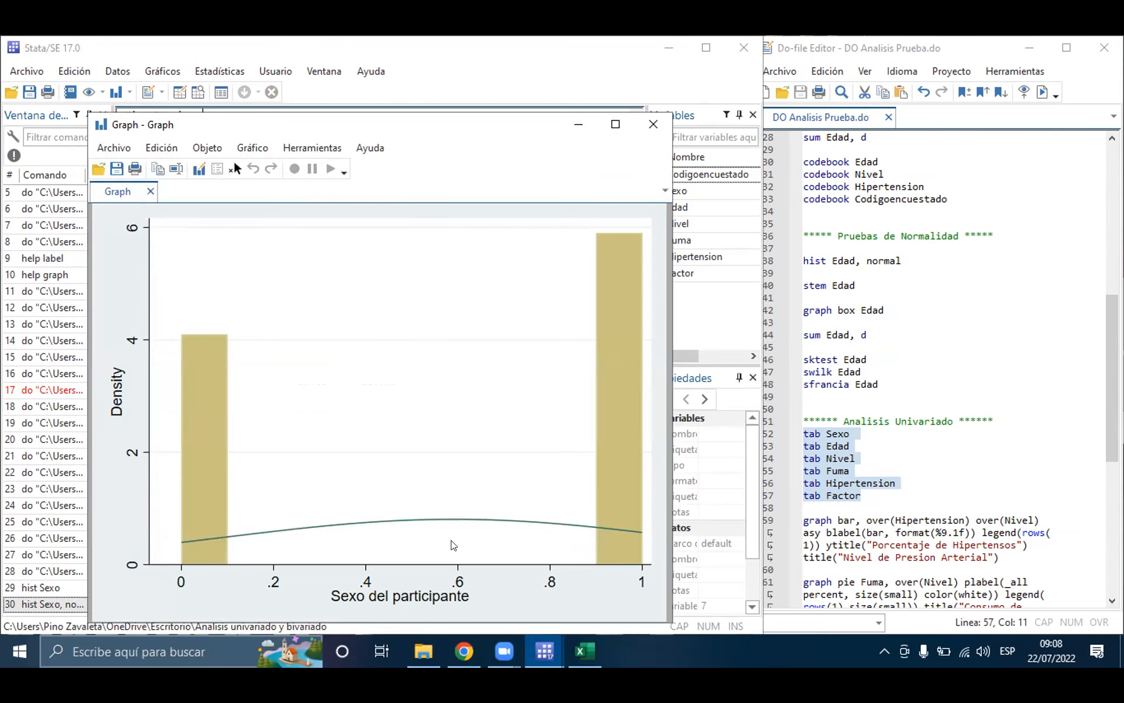
key(Escape)
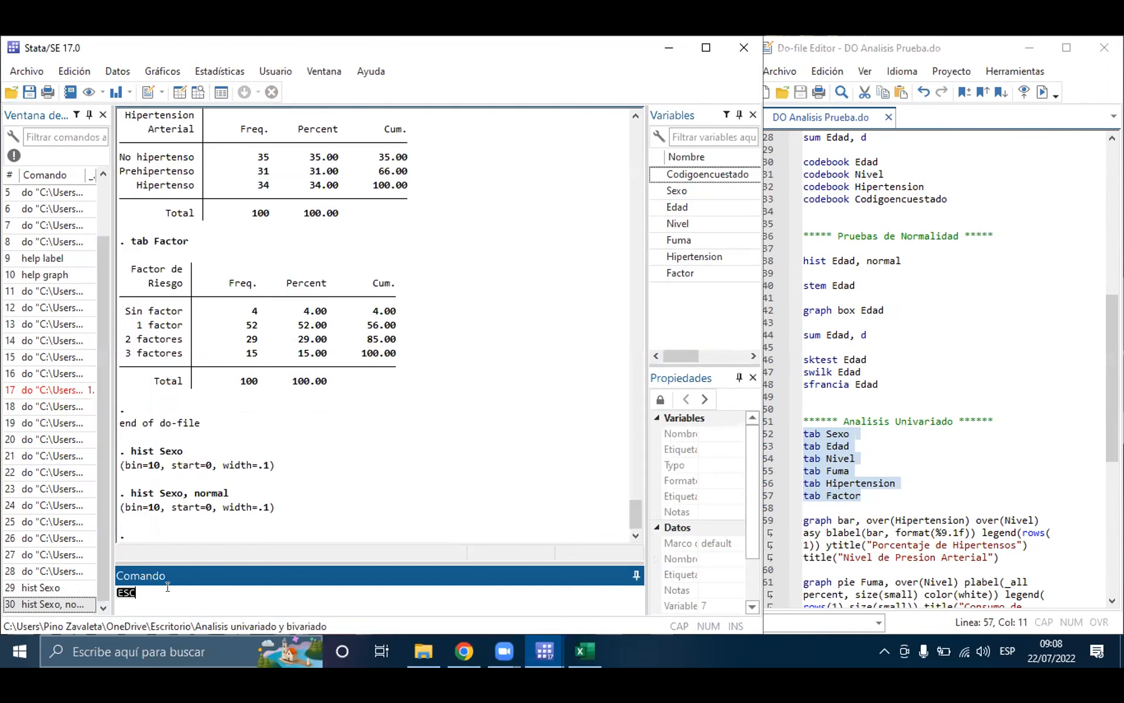
Step: Run hist Factor as a direct command to draw the histogram of Factor, and close the graph window
text(hist)
key(Caps_Lock)
text(F)
key(Caps_Lock)
text(actor)
key(Return)
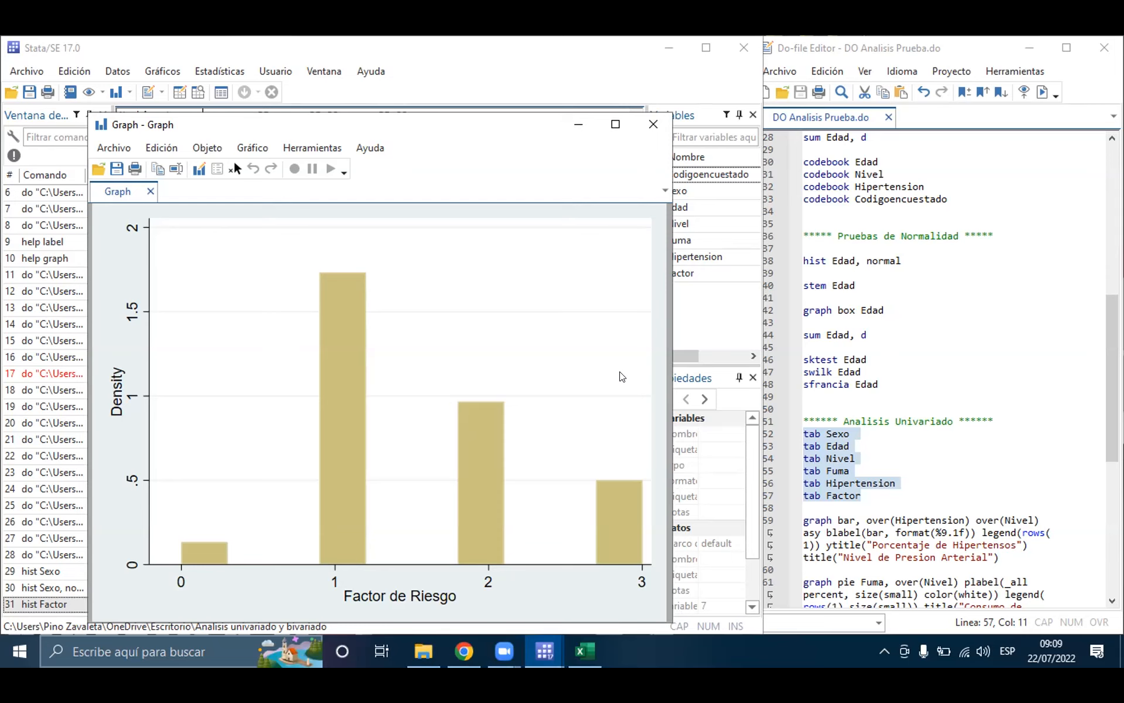
click(652, 123)
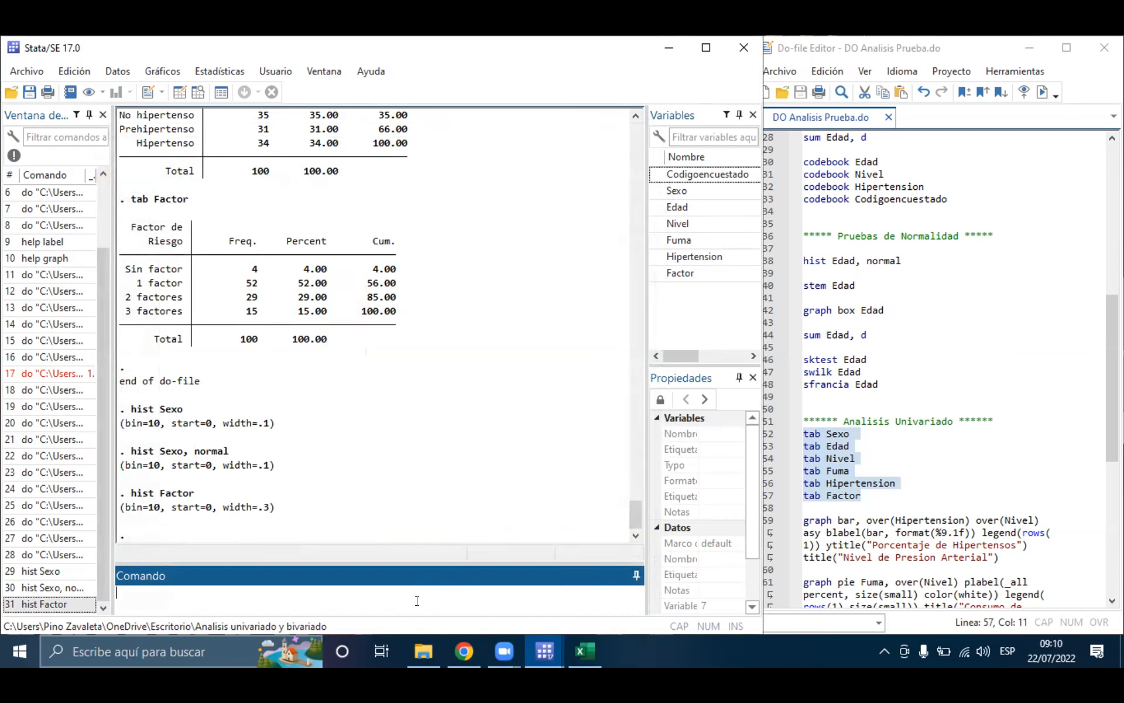
Step: Try to draw a histogram of Codigoencuestado with hist Codigoencuestado and highlight the variable type named in the response
text(hist Codigoencuestado)
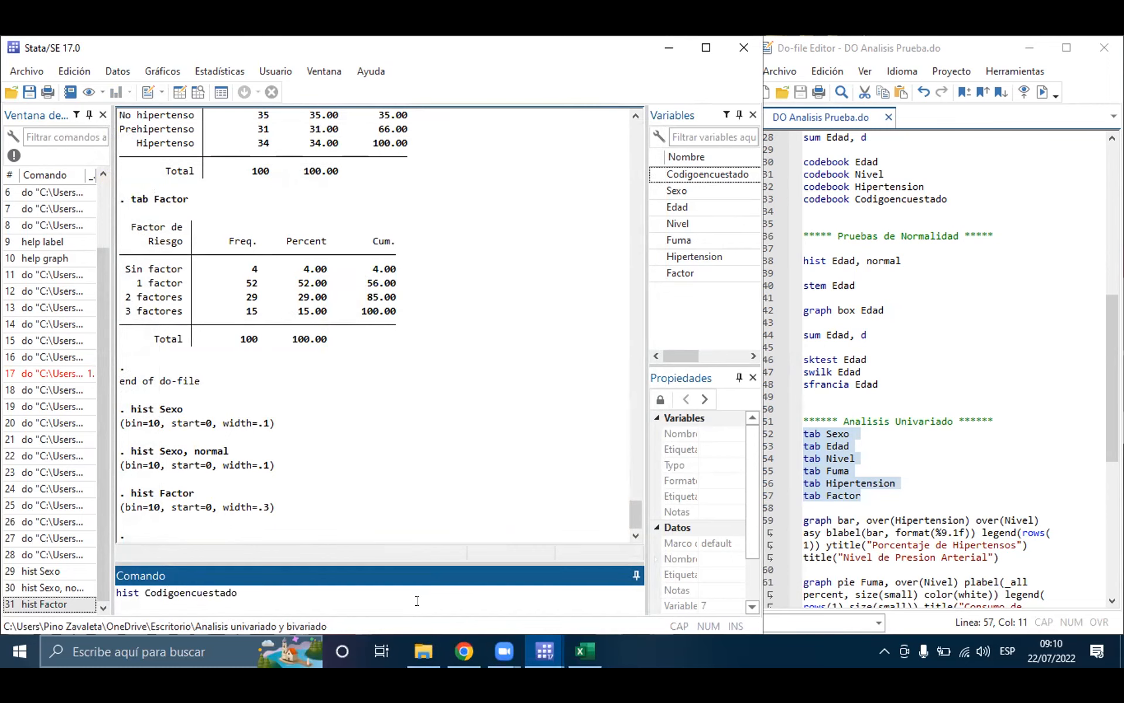
key(Return)
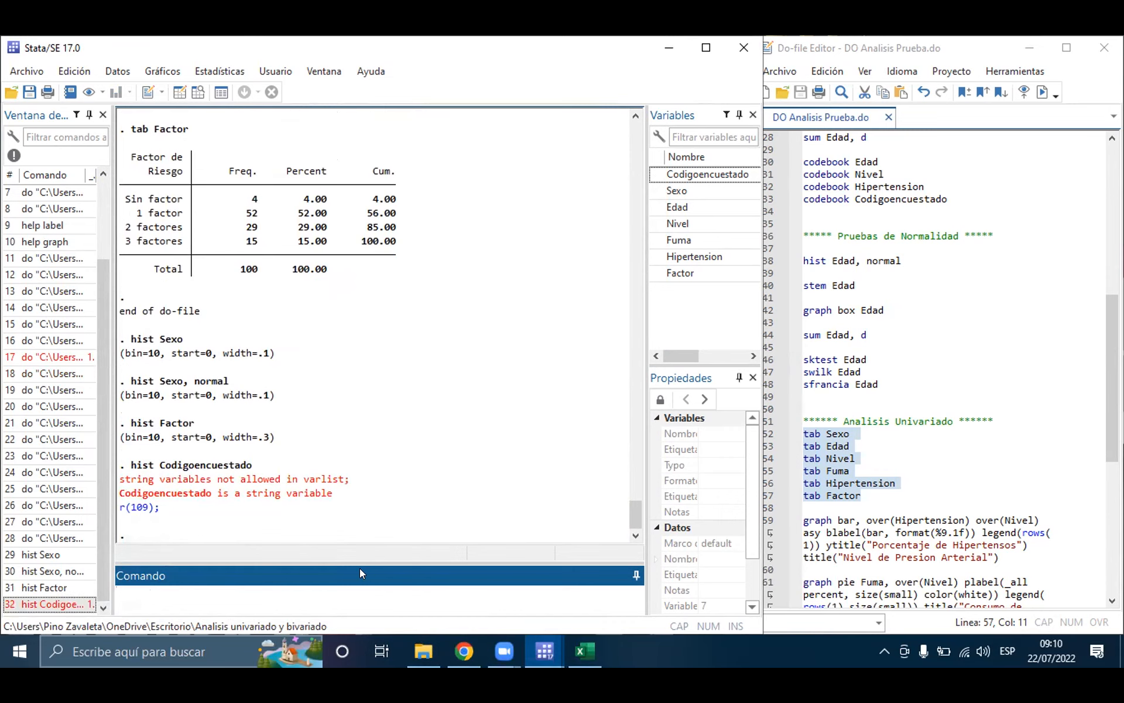
drag(253, 494, 330, 503)
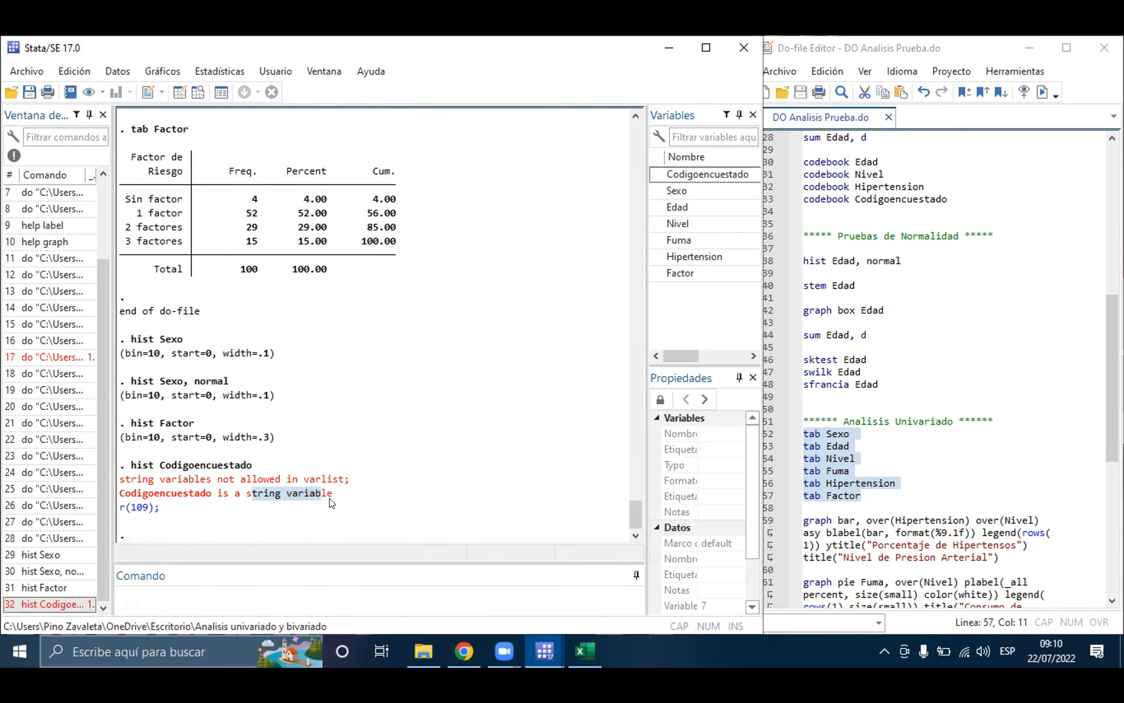
click(295, 598)
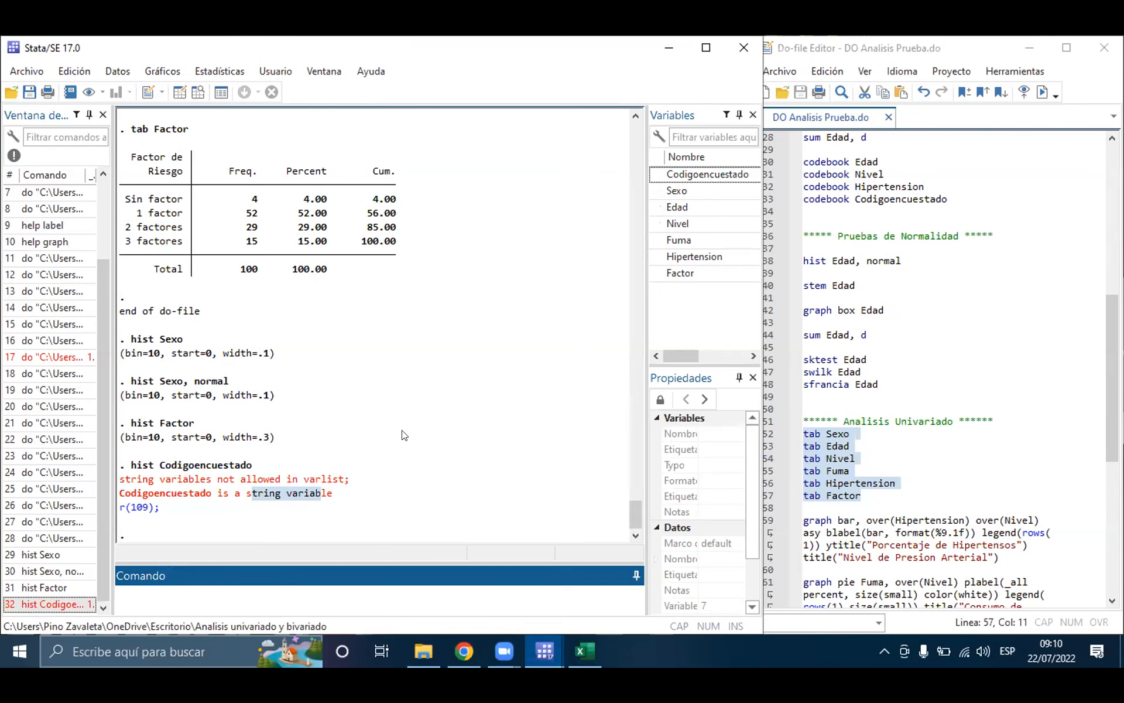
click(334, 107)
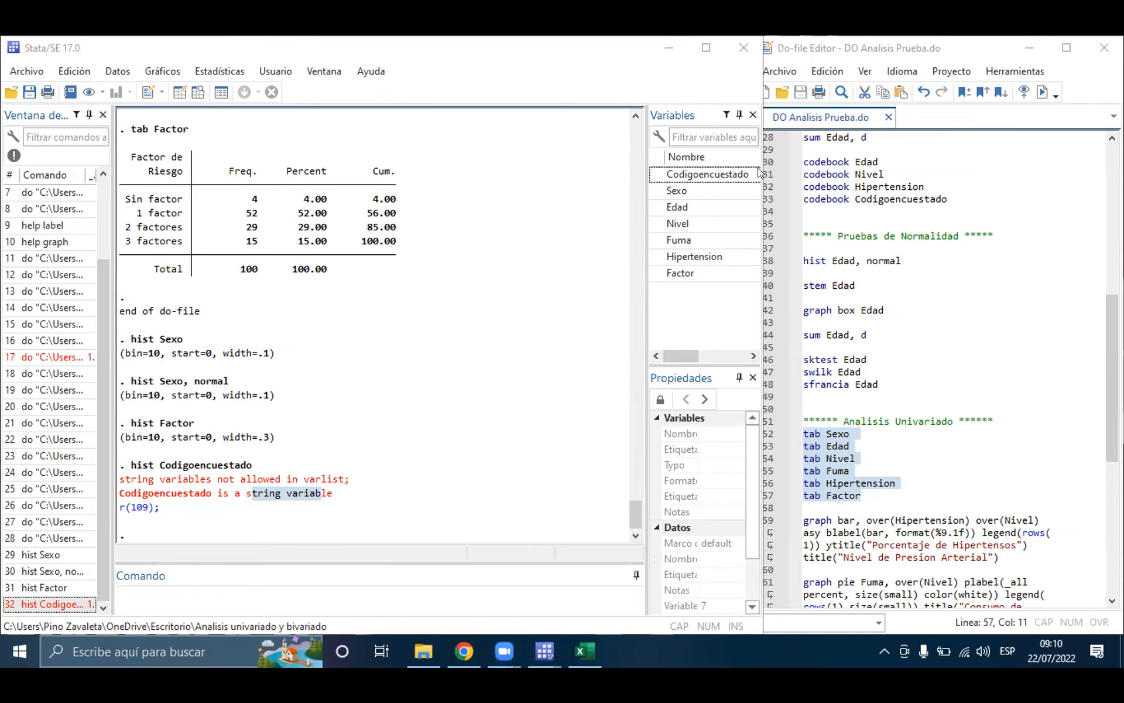
Step: Run only line 59, the graph bar command for Hipertension over Nivel titled "Nivel de Presion Arterial"
scroll(913, 373, down, 4)
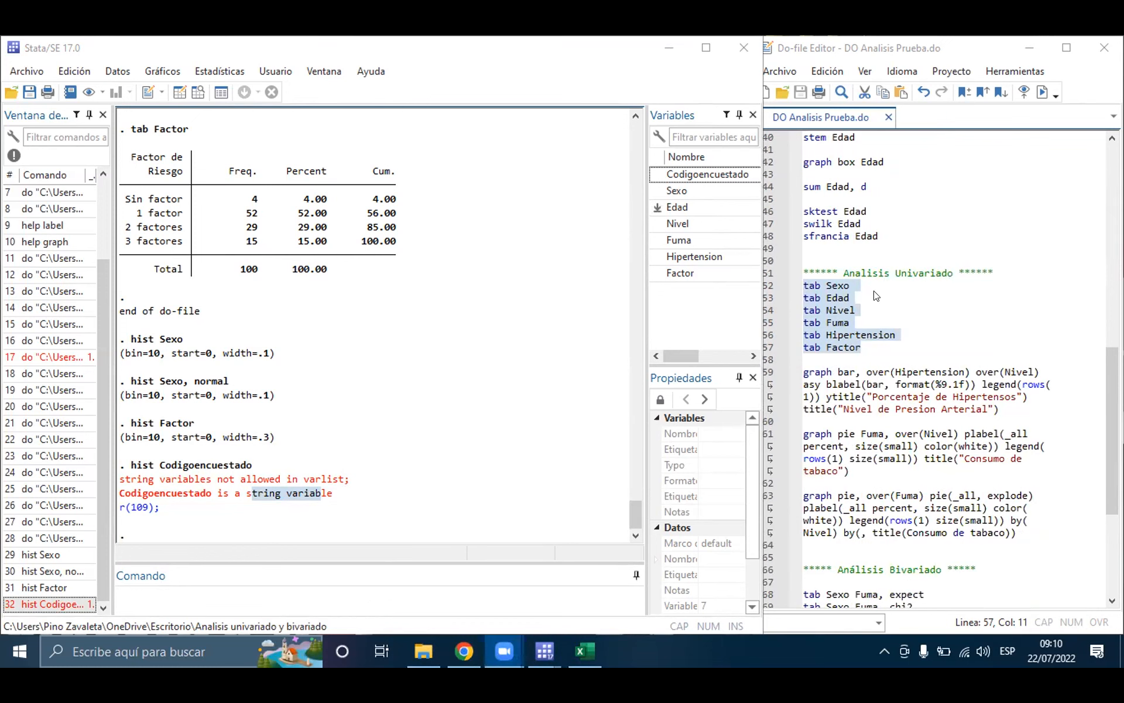
scroll(904, 313, down, 2)
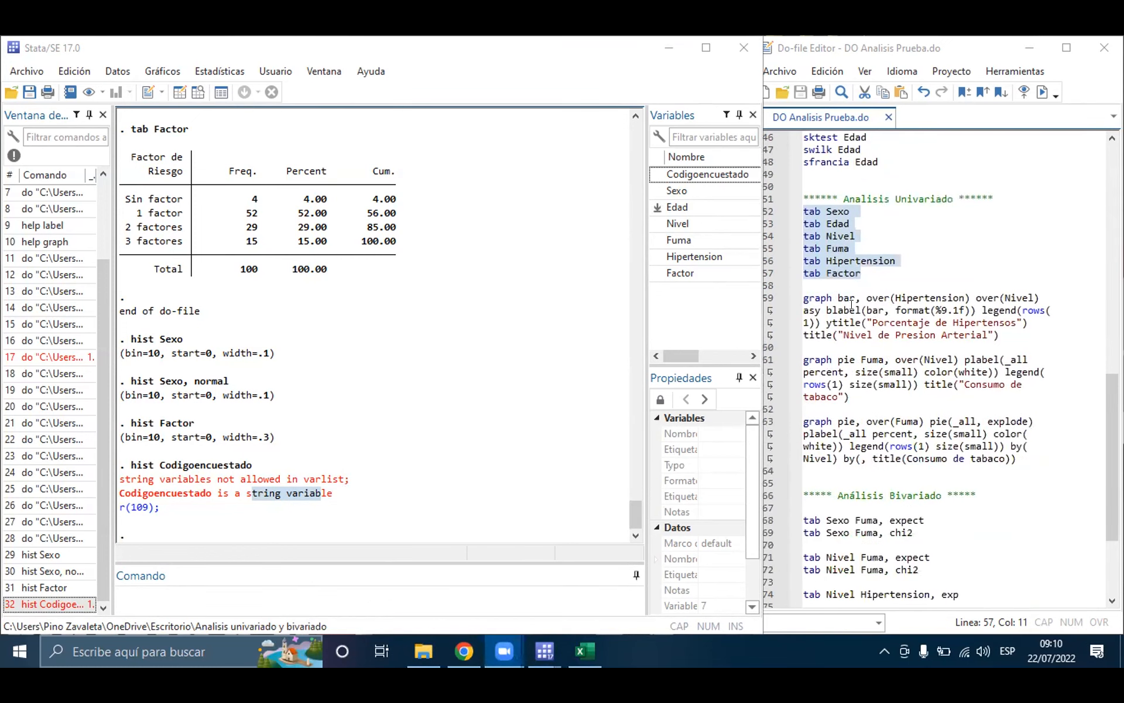
click(853, 298)
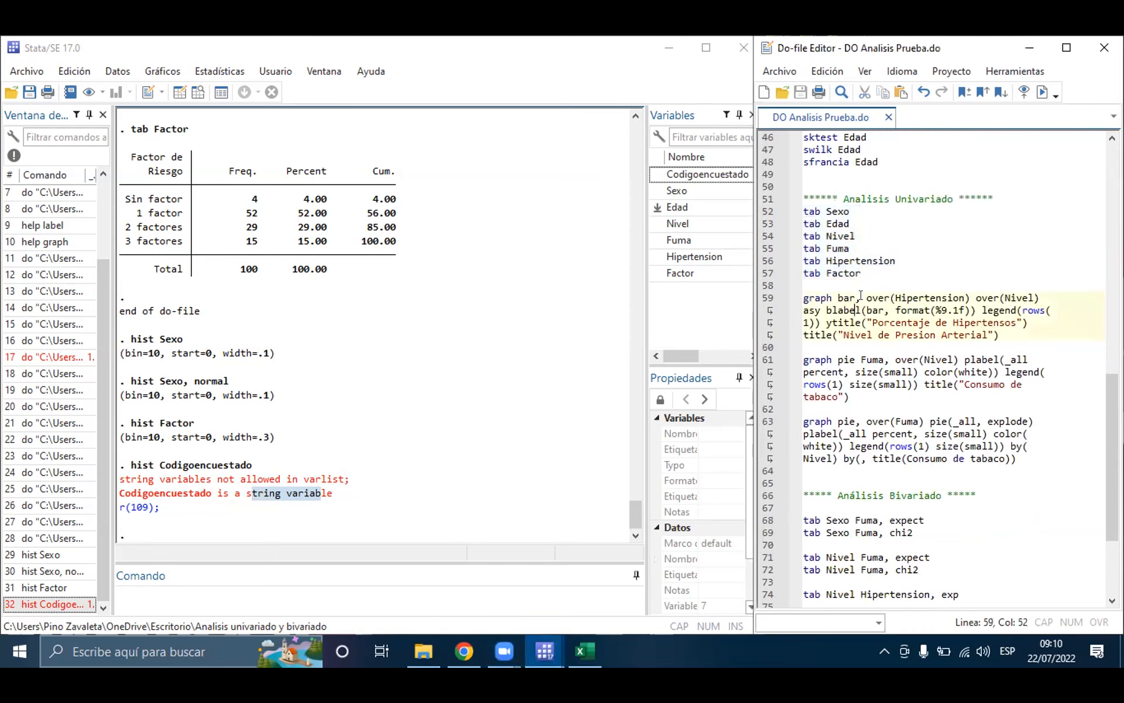
triple_click(861, 297)
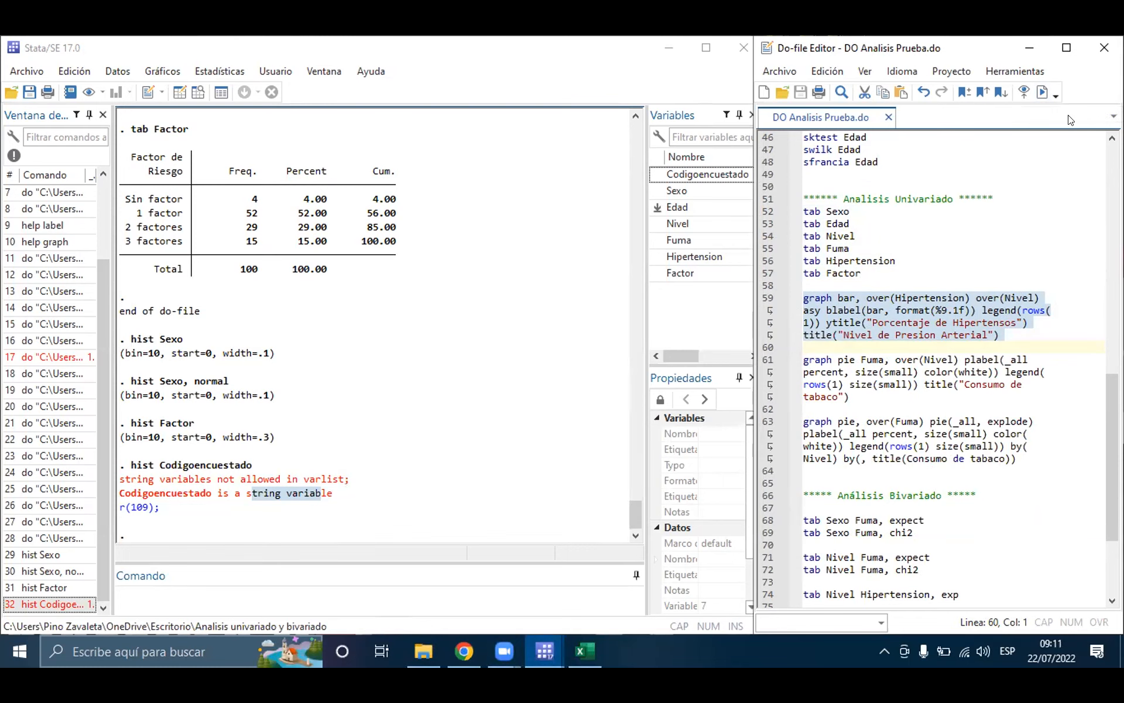
click(1033, 91)
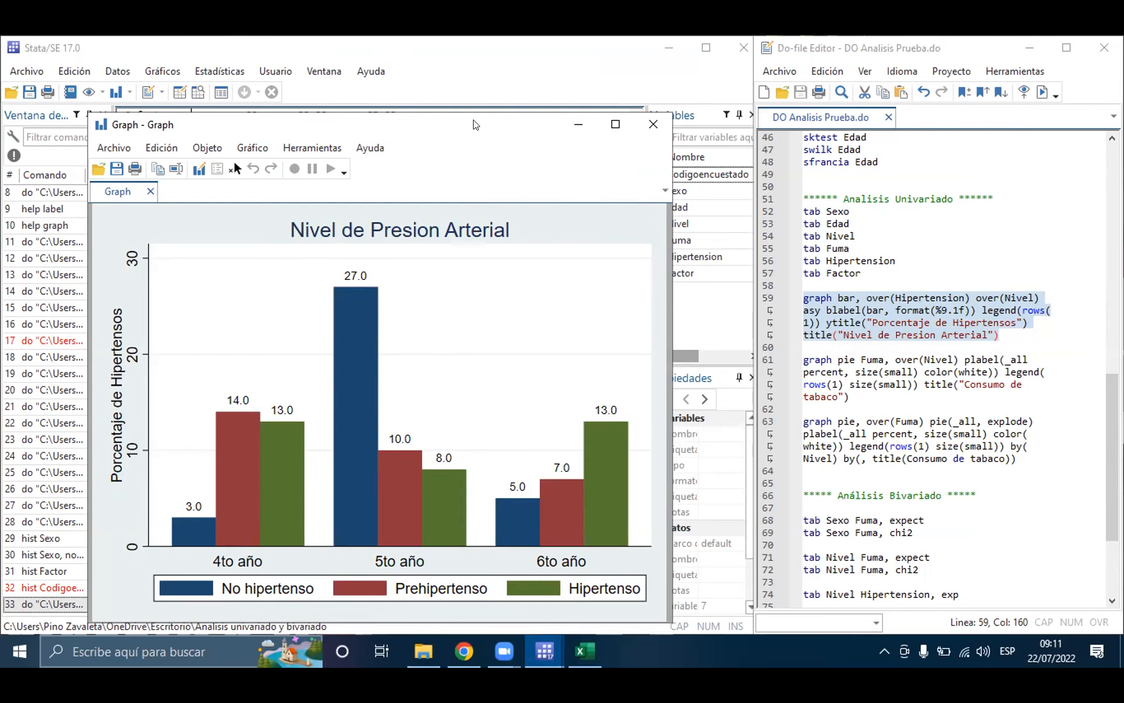
Step: Move the bar graph aside and highlight blabel(bar, format(%9.1f)) on line 59 to compare it with the bar labels
drag(474, 124, 405, 96)
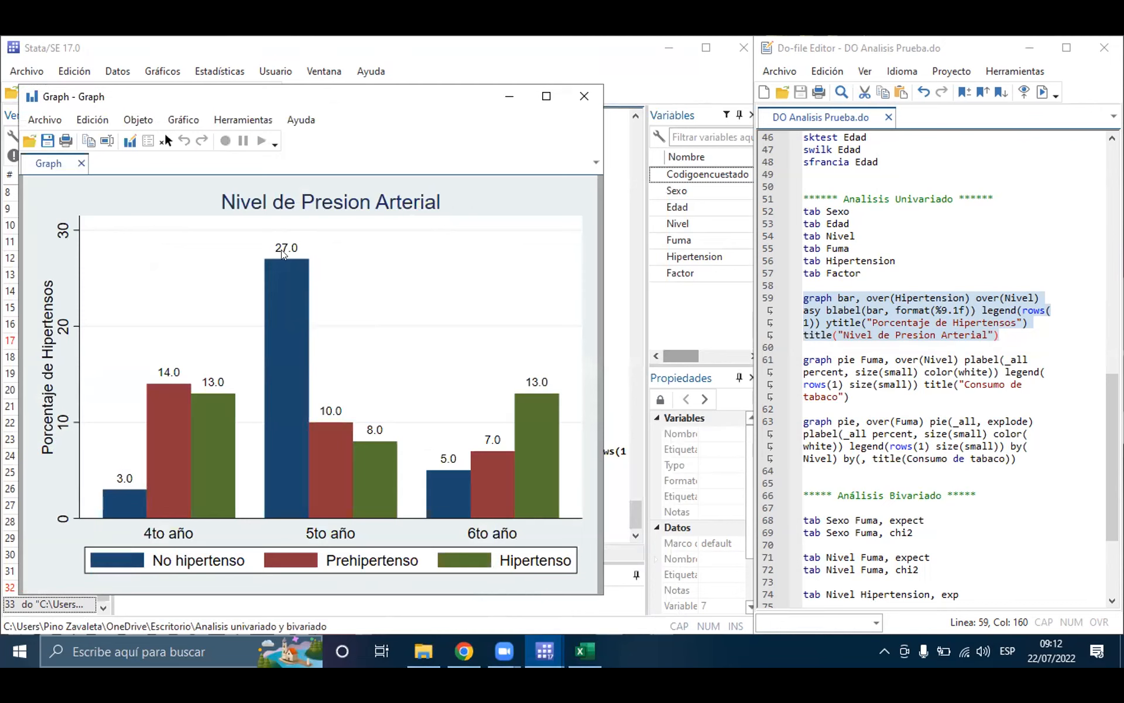
click(989, 322)
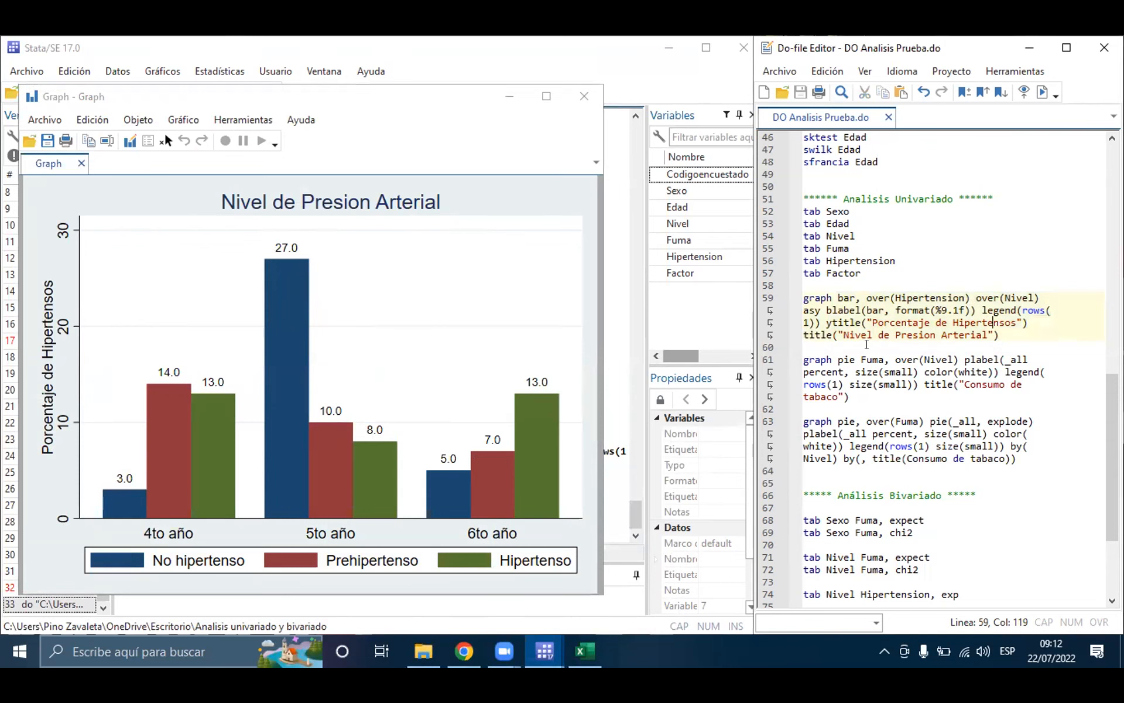
drag(825, 310, 971, 310)
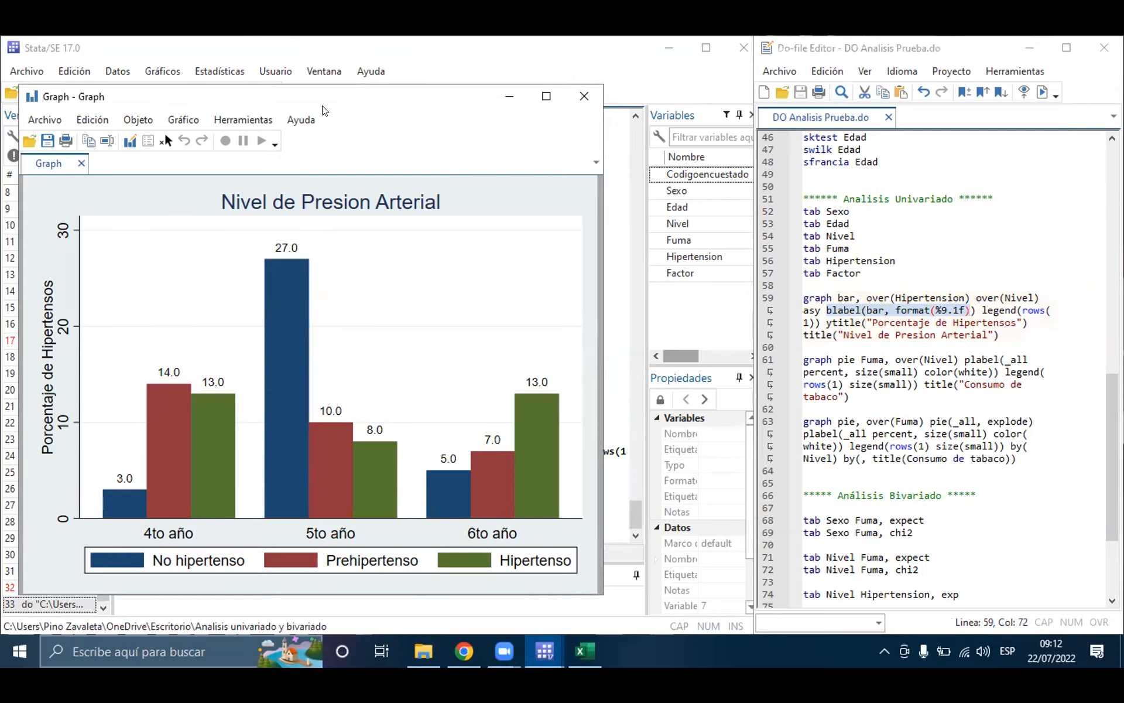
Step: Minimize the bar graph and open the help entry for graph bar with the command help graph bar
click(510, 96)
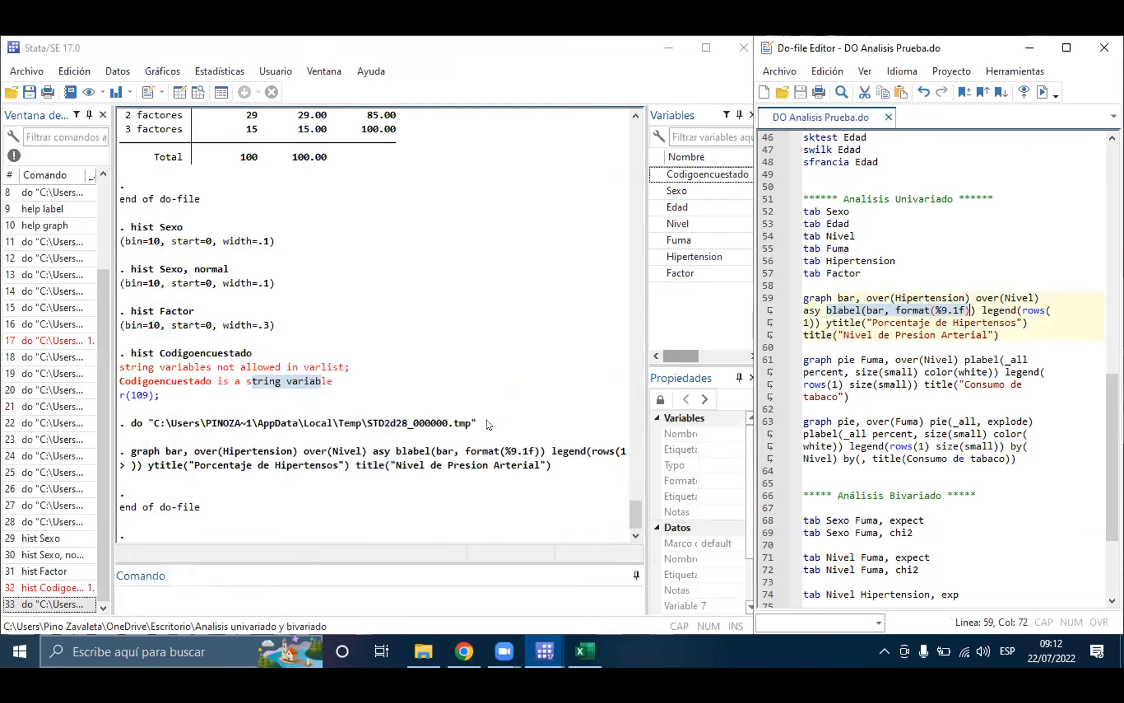
click(222, 596)
text(help )
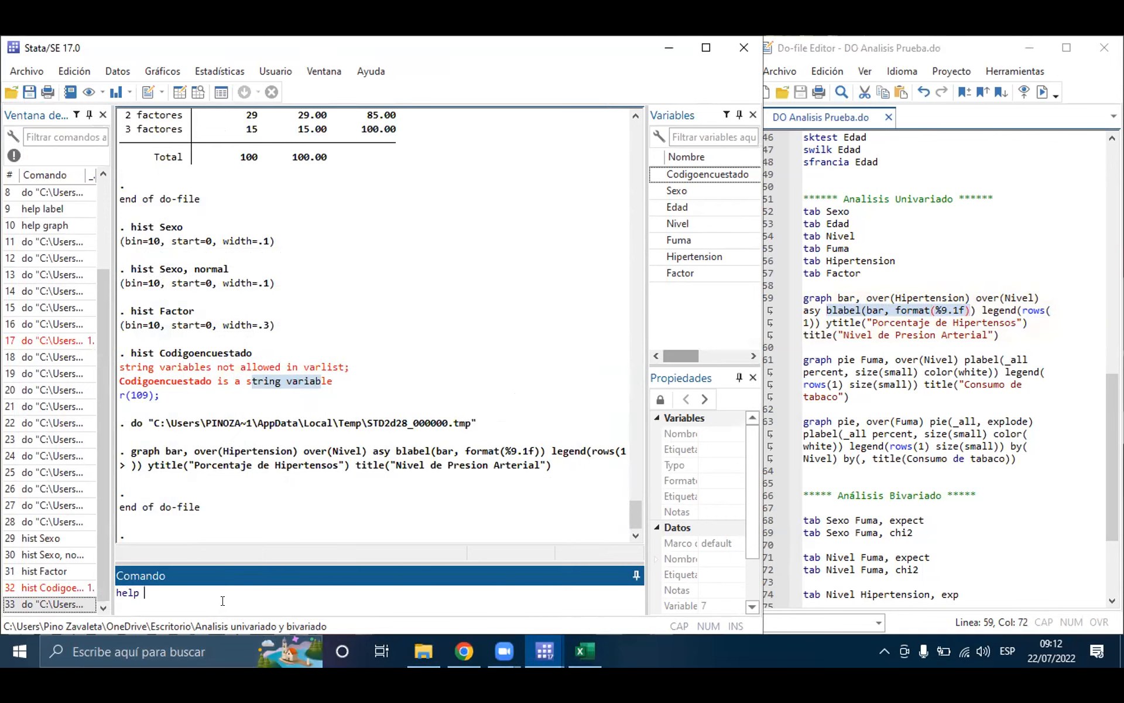
text(graph bar)
key(Return)
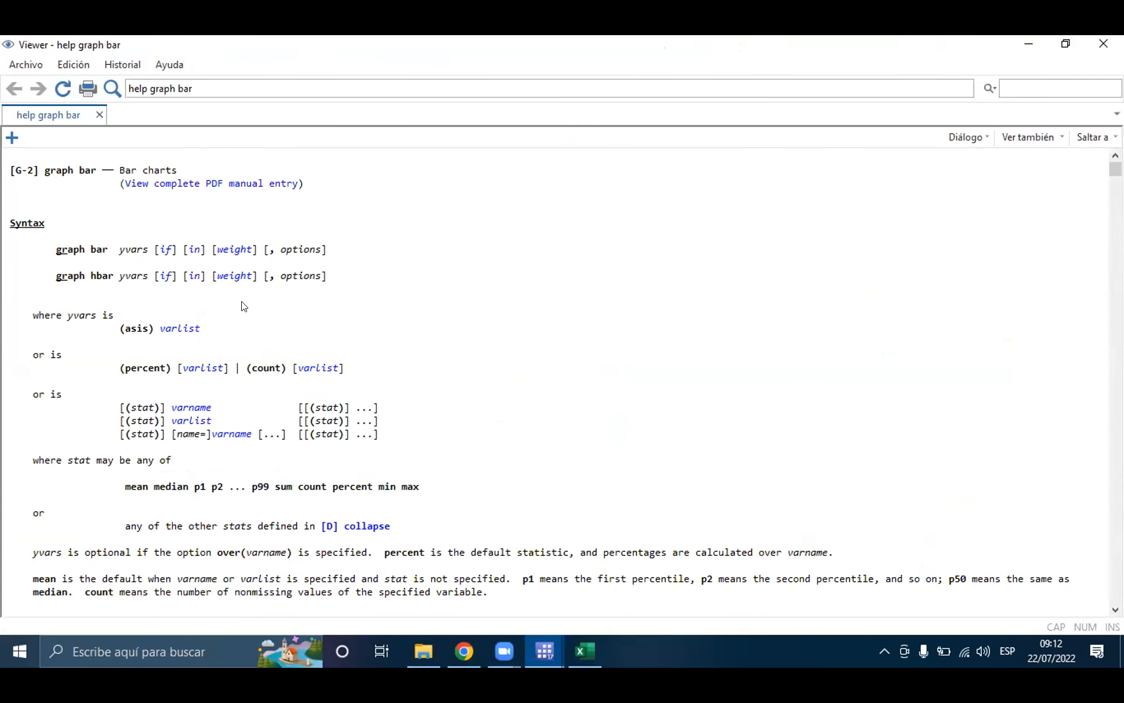
Step: Read through the graph bar options to the legending options, view the help on blabel(...), and minimize the help window
scroll(244, 316, down, 5)
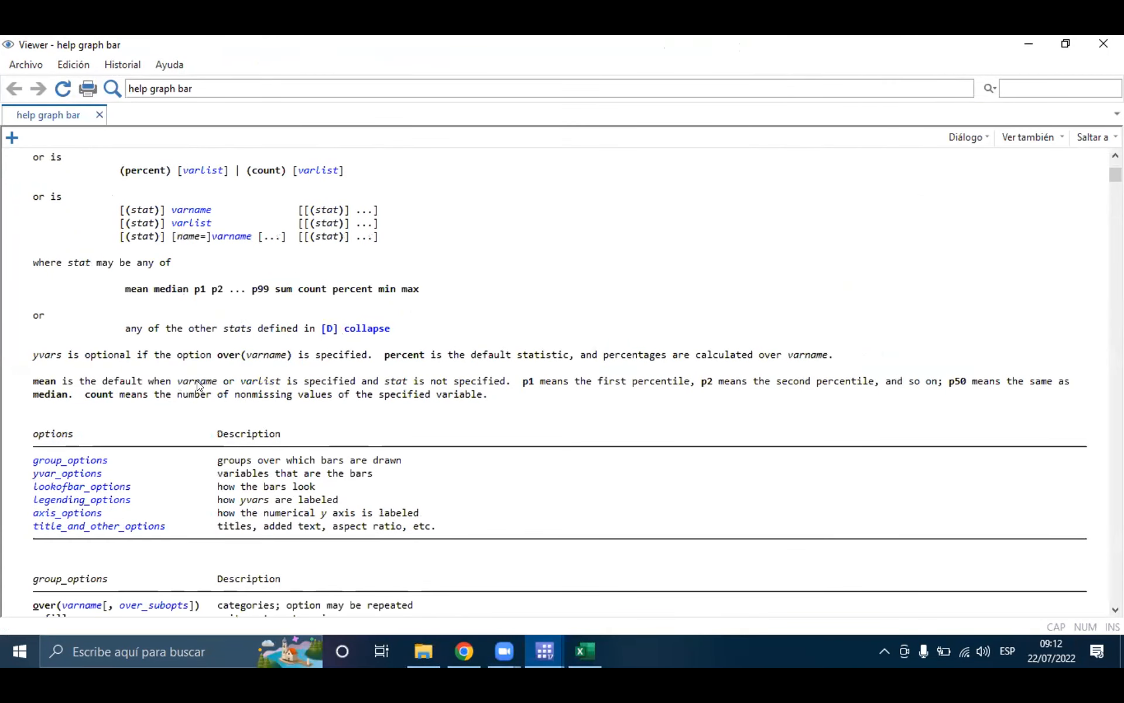
scroll(158, 490, down, 2)
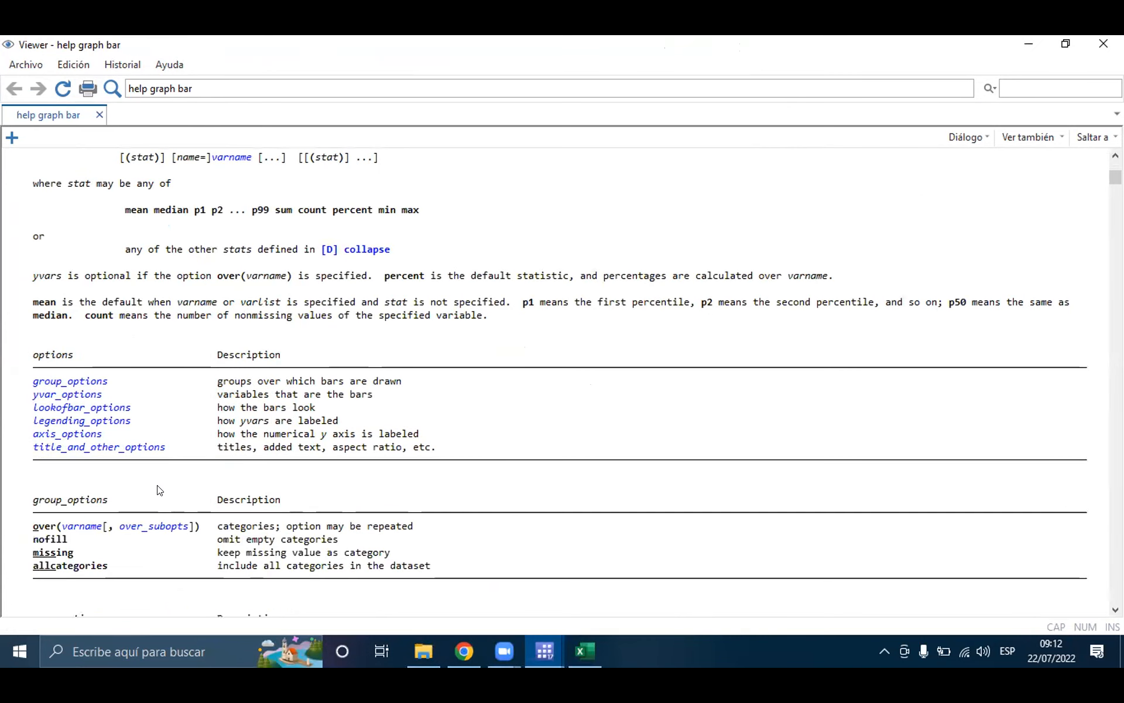
scroll(158, 490, down, 1)
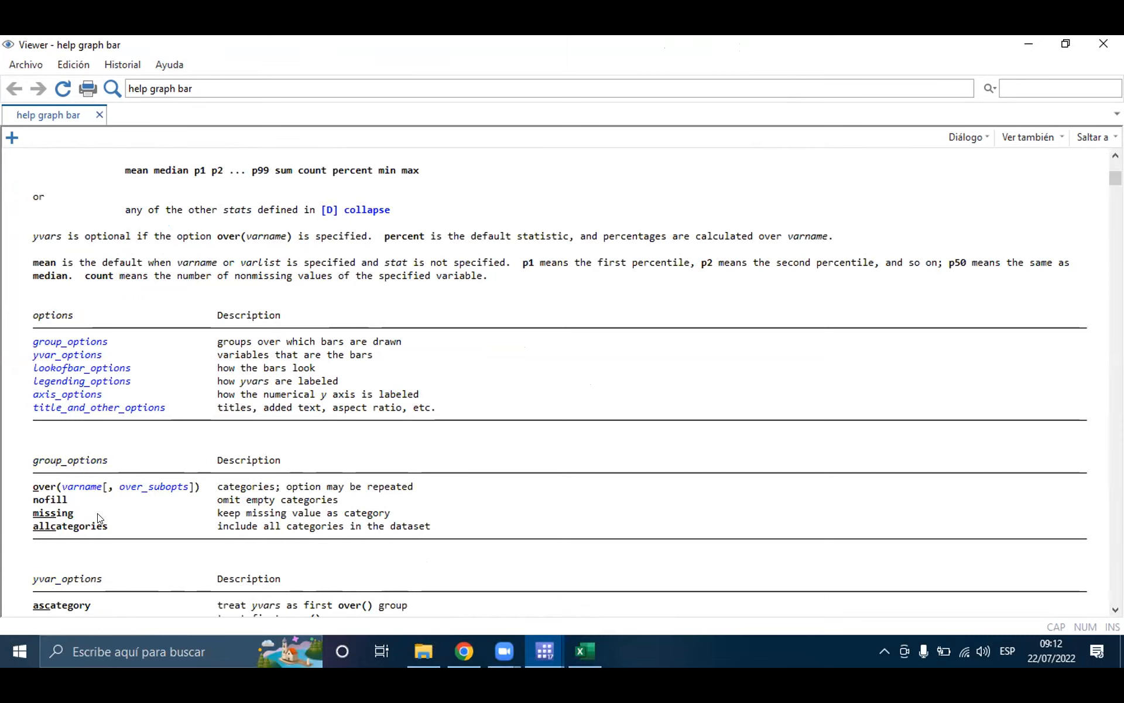
scroll(100, 519, down, 3)
scroll(99, 518, down, 1)
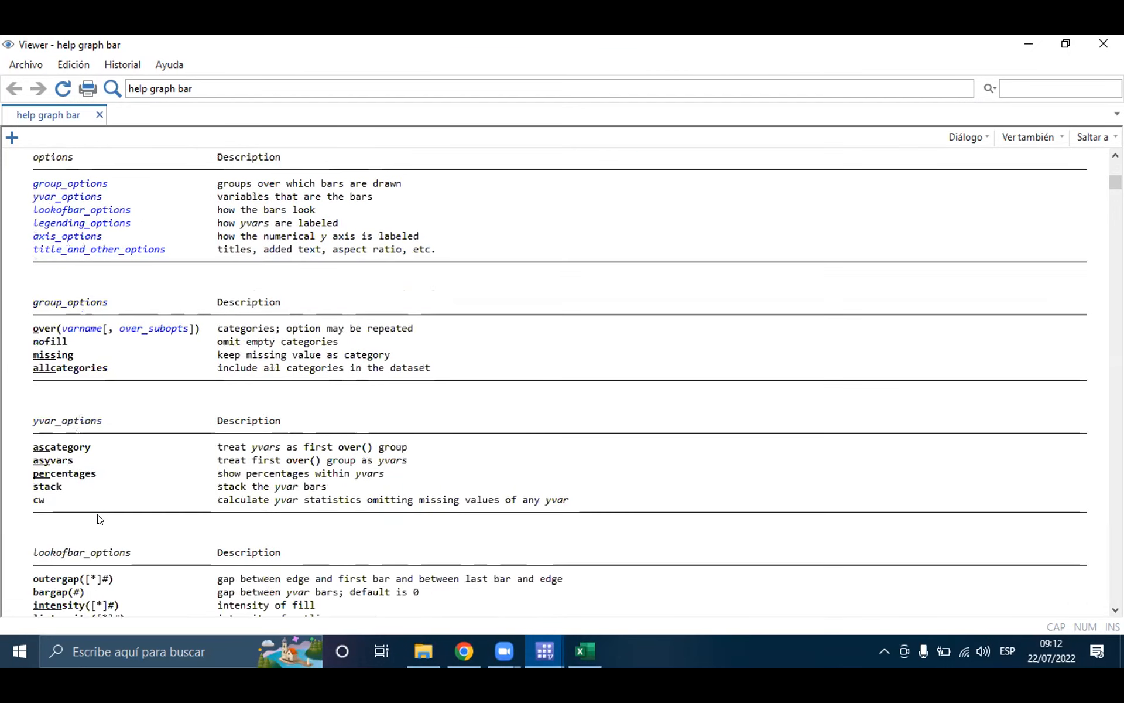
scroll(138, 539, down, 2)
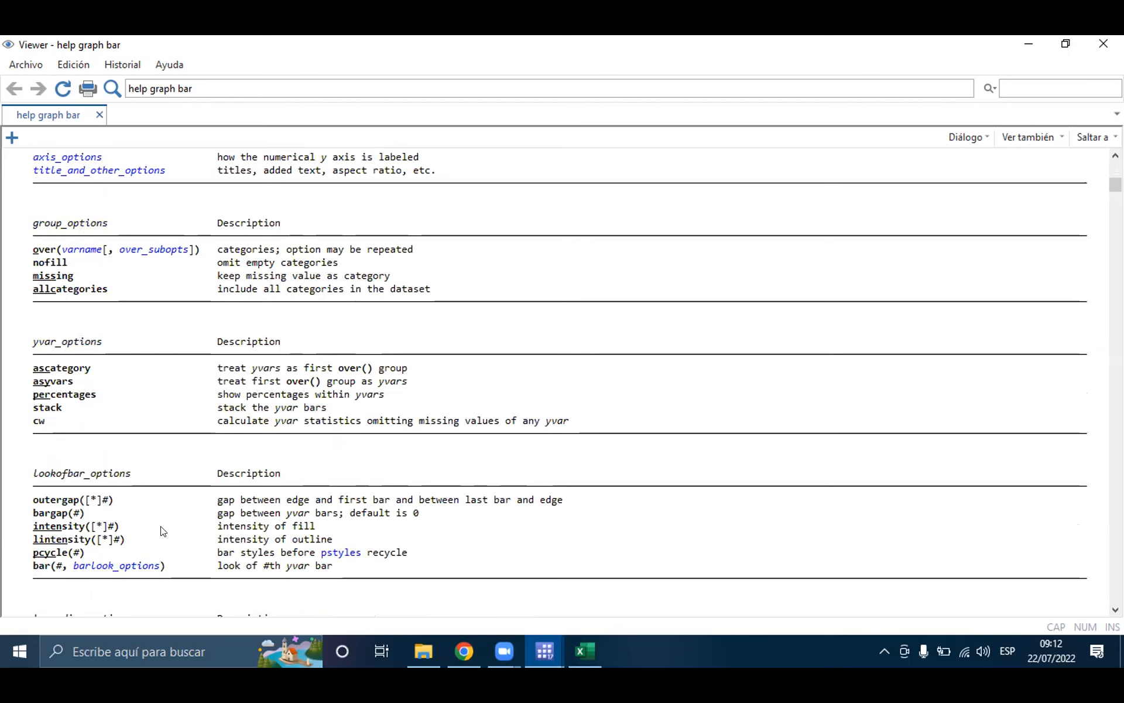
scroll(164, 531, down, 3)
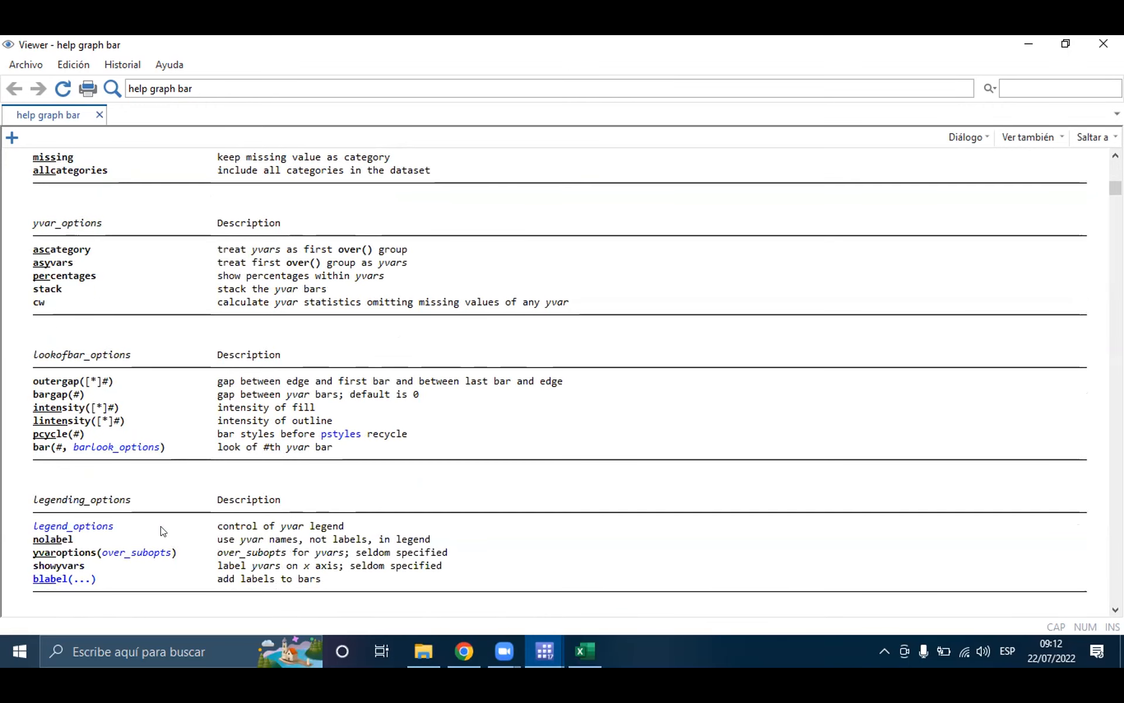
scroll(164, 531, down, 2)
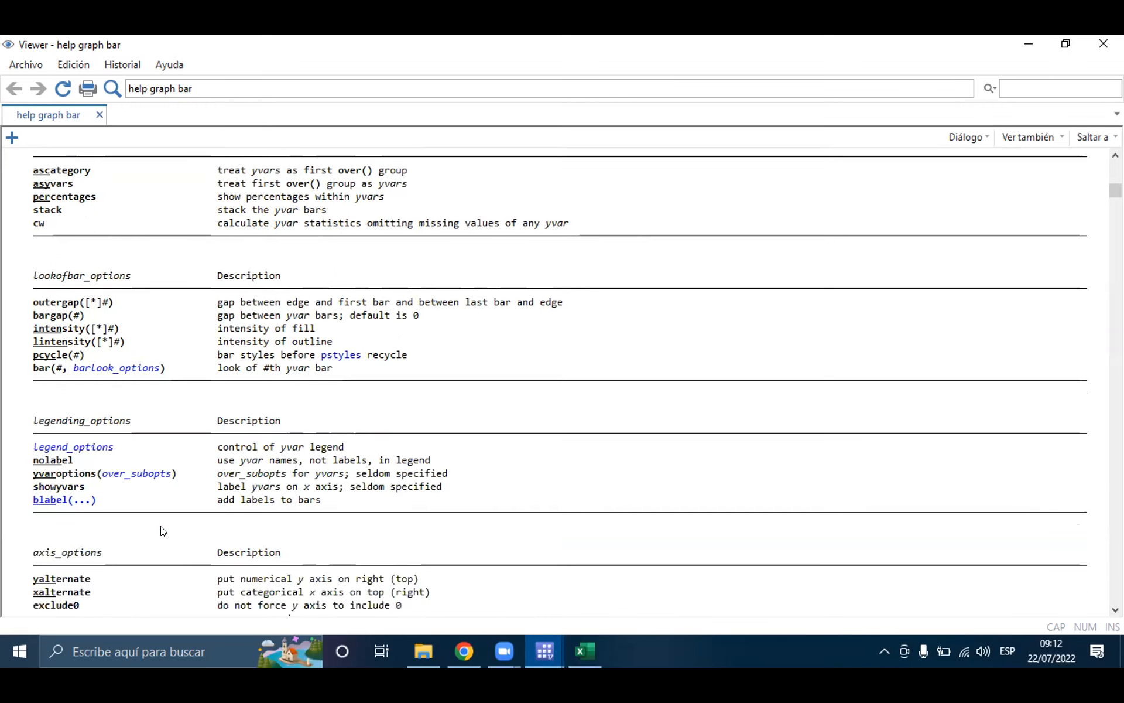
click(49, 500)
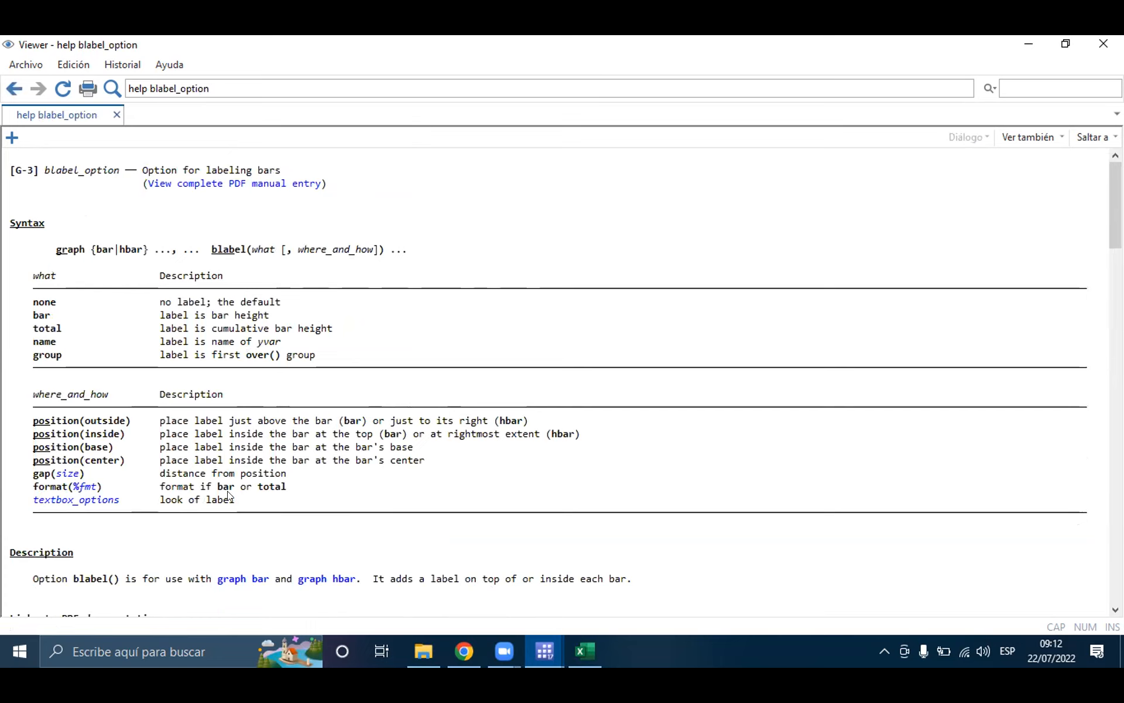
click(1031, 45)
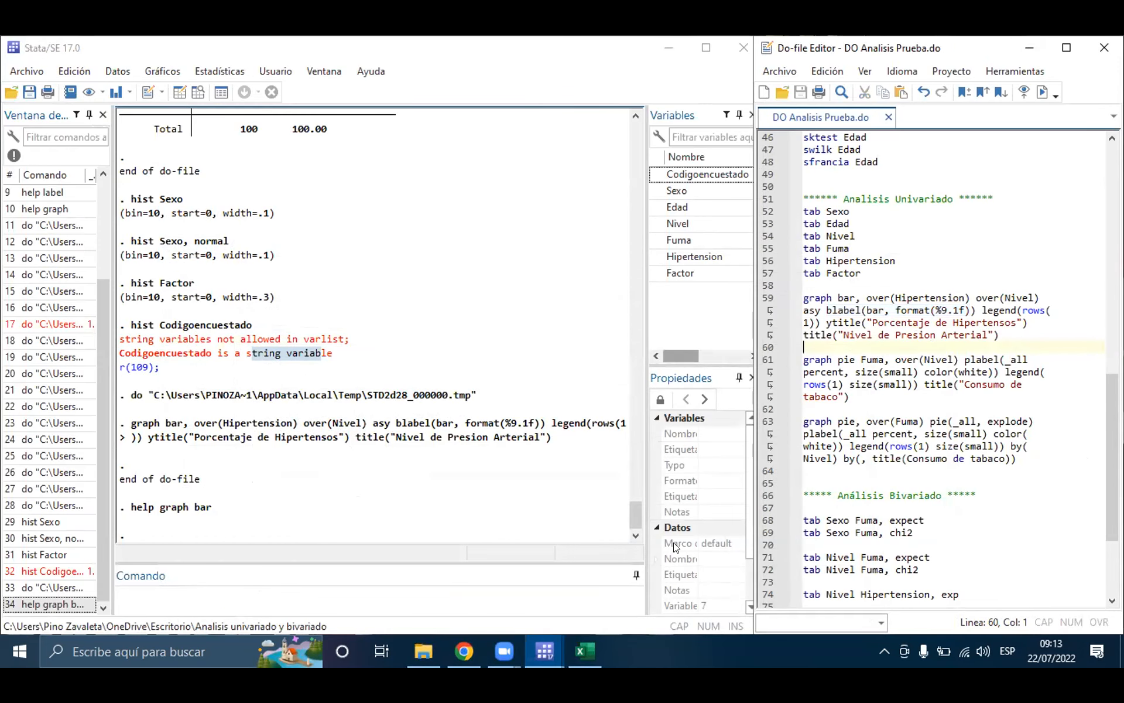
Step: Bring the bar graph back into view and highlight legend(rows(1)) on line 59 to compare it with the graph's legend
mouse_move(544, 651)
click(683, 561)
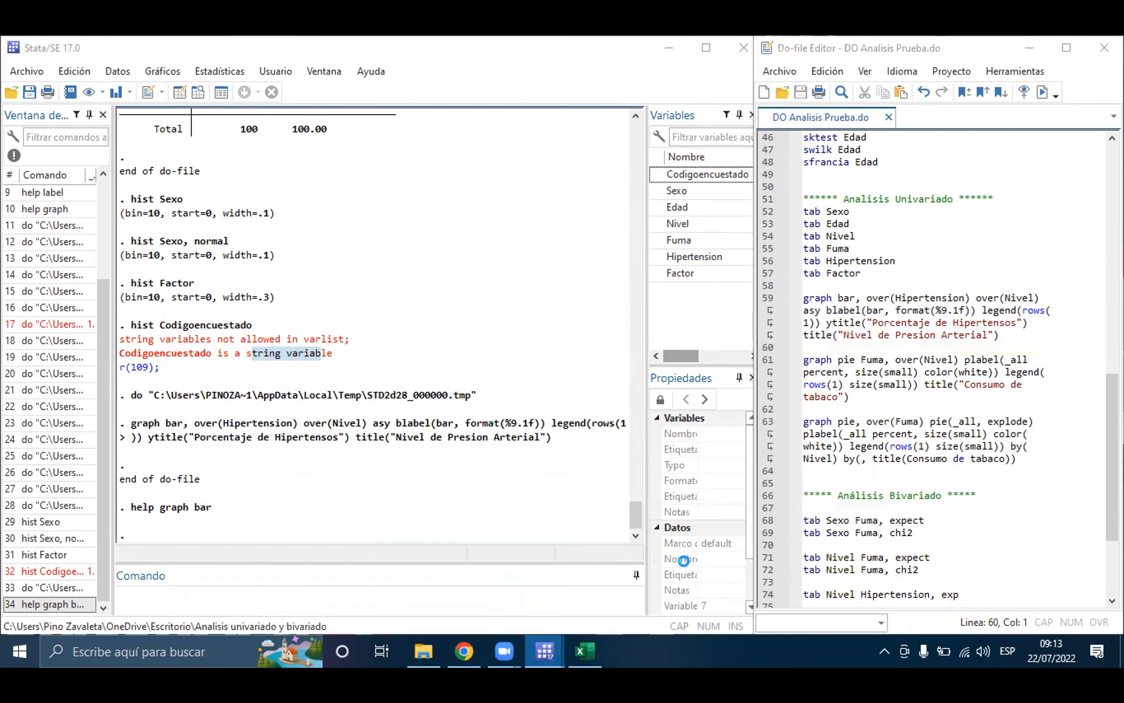
drag(983, 310, 1049, 306)
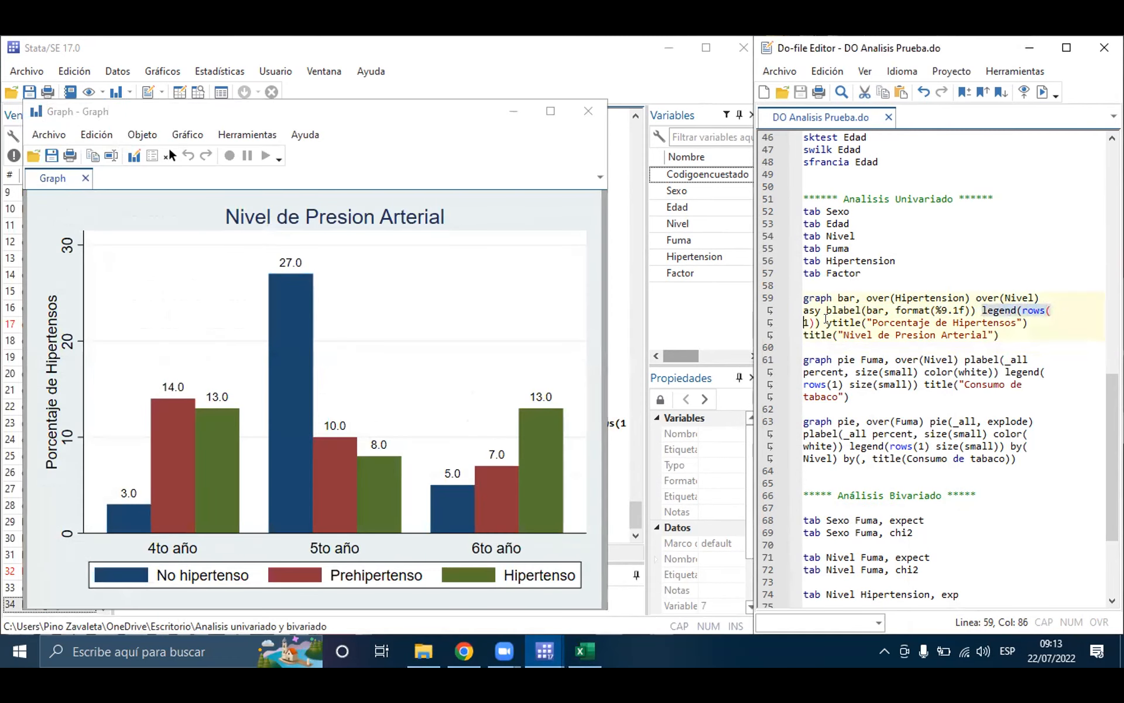
click(817, 321)
text())
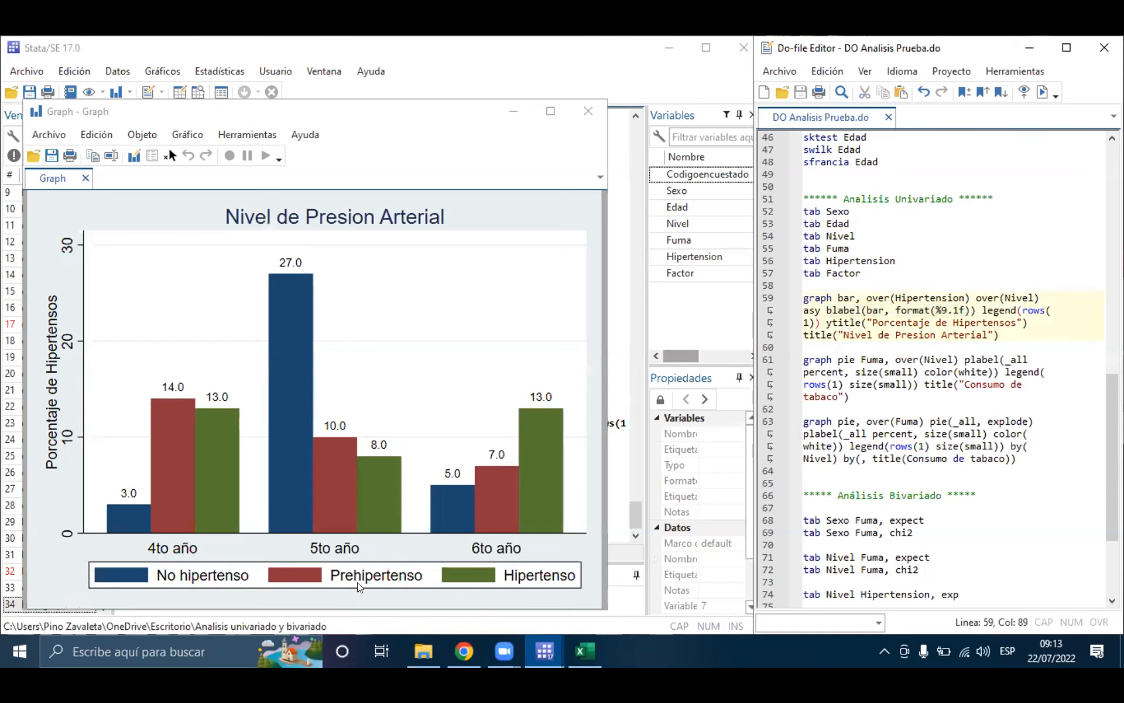
Step: Highlight the title text and the ytitle option on line 59 to compare them with the graph's titles, and select the whole command for review
click(454, 216)
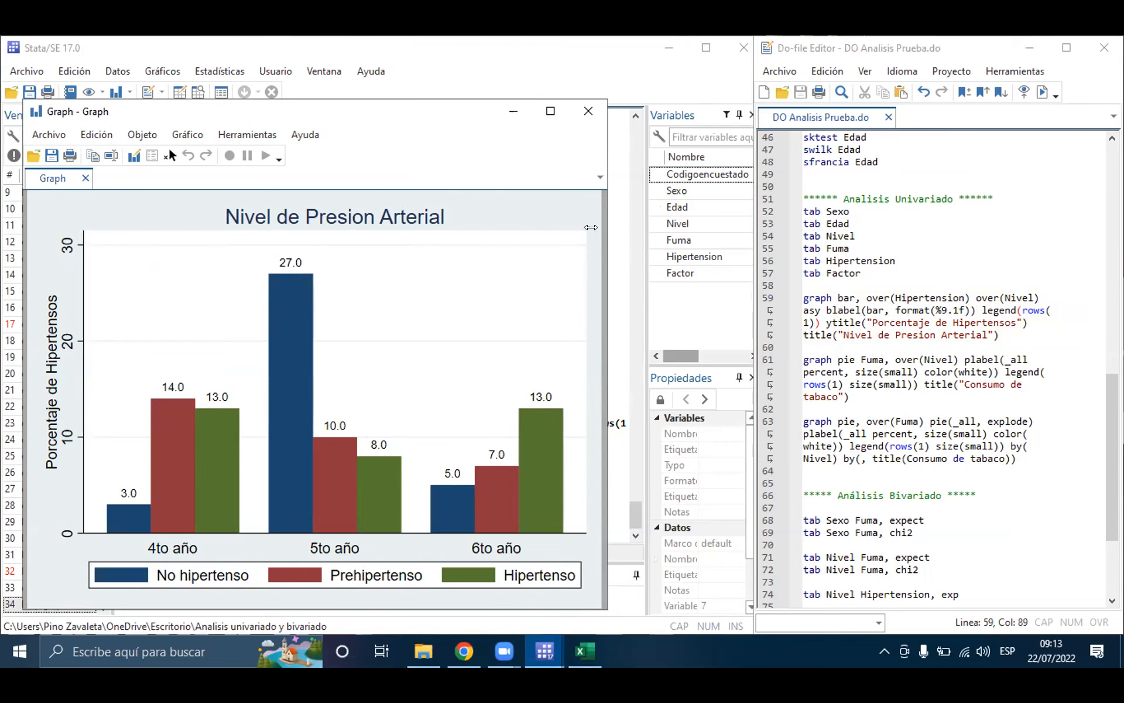
drag(842, 335, 989, 335)
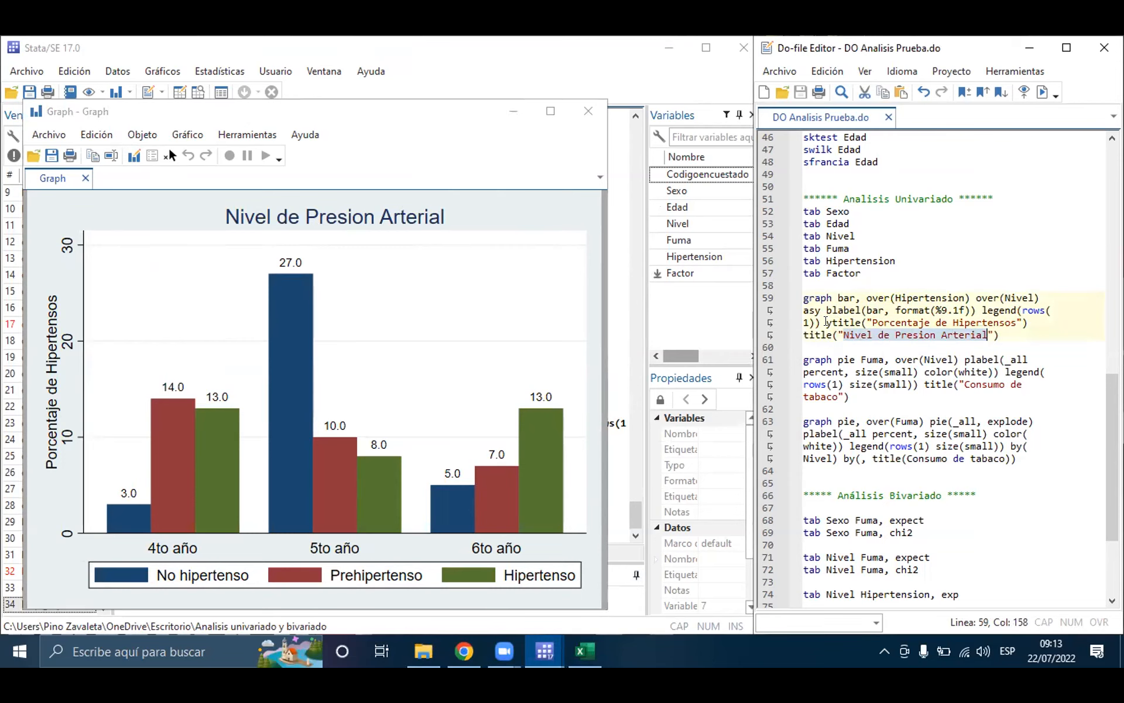
double_click(839, 323)
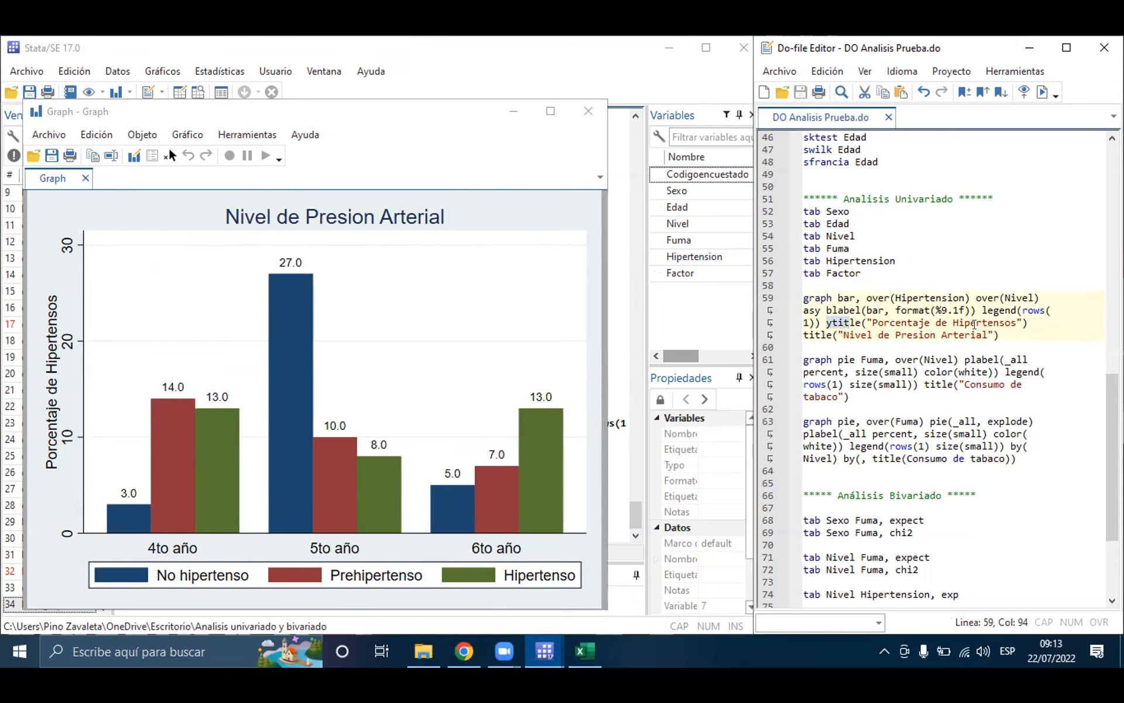
drag(1001, 336, 808, 284)
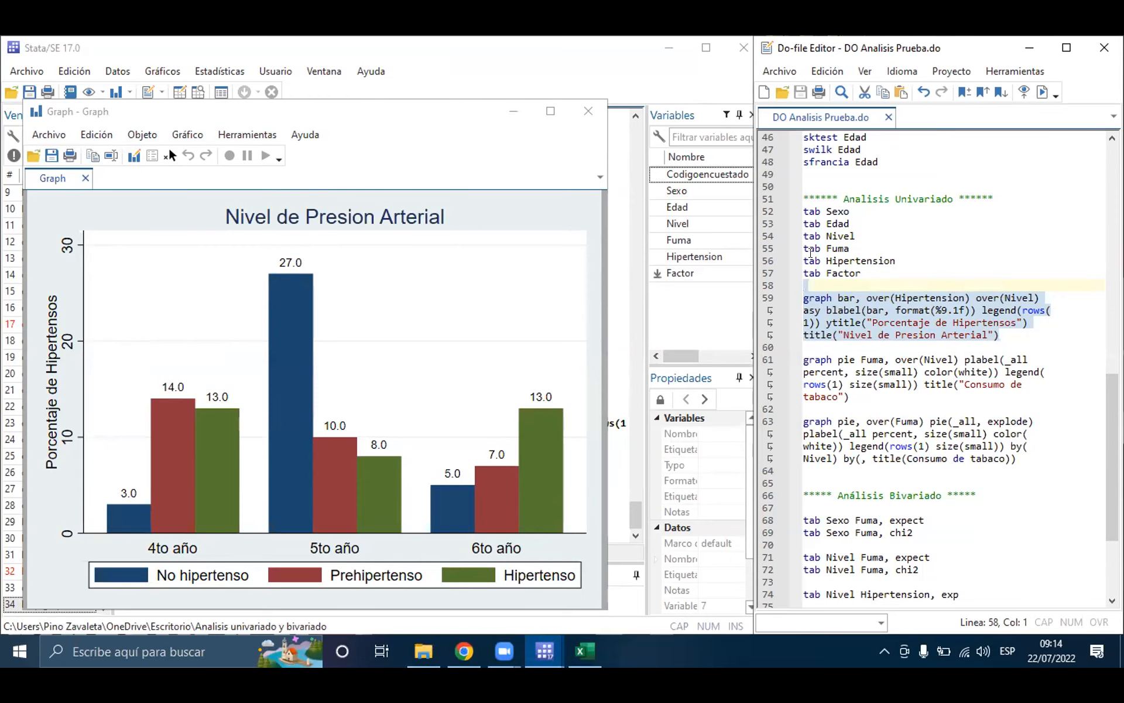
click(861, 310)
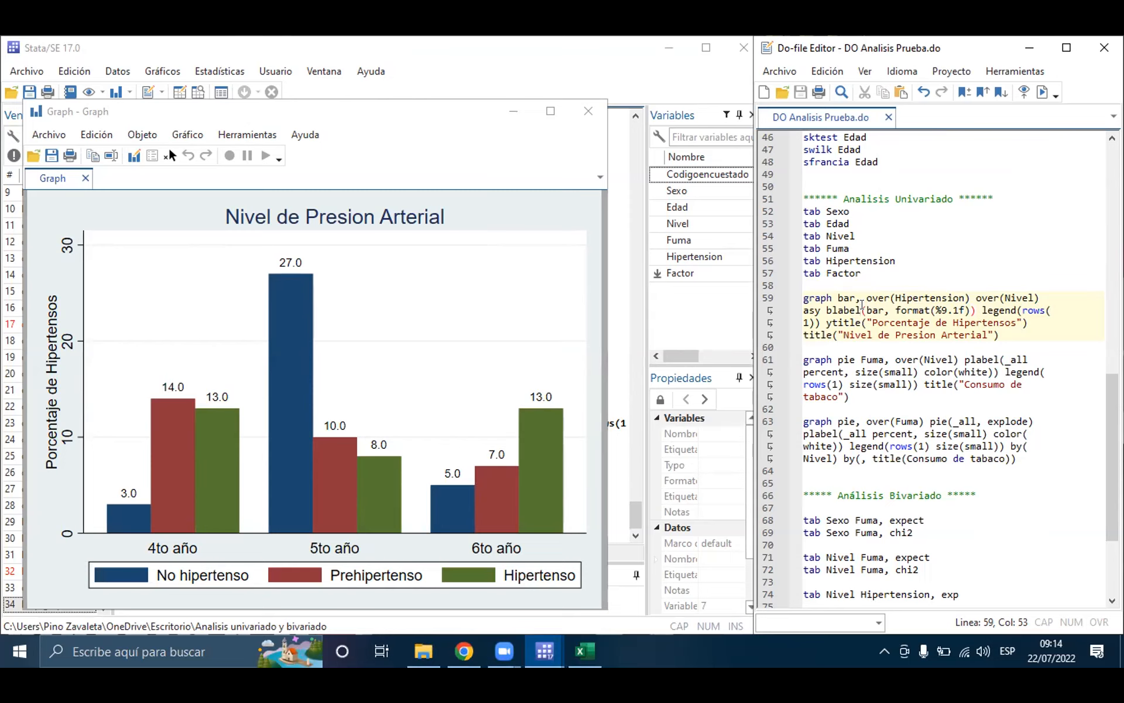
click(454, 110)
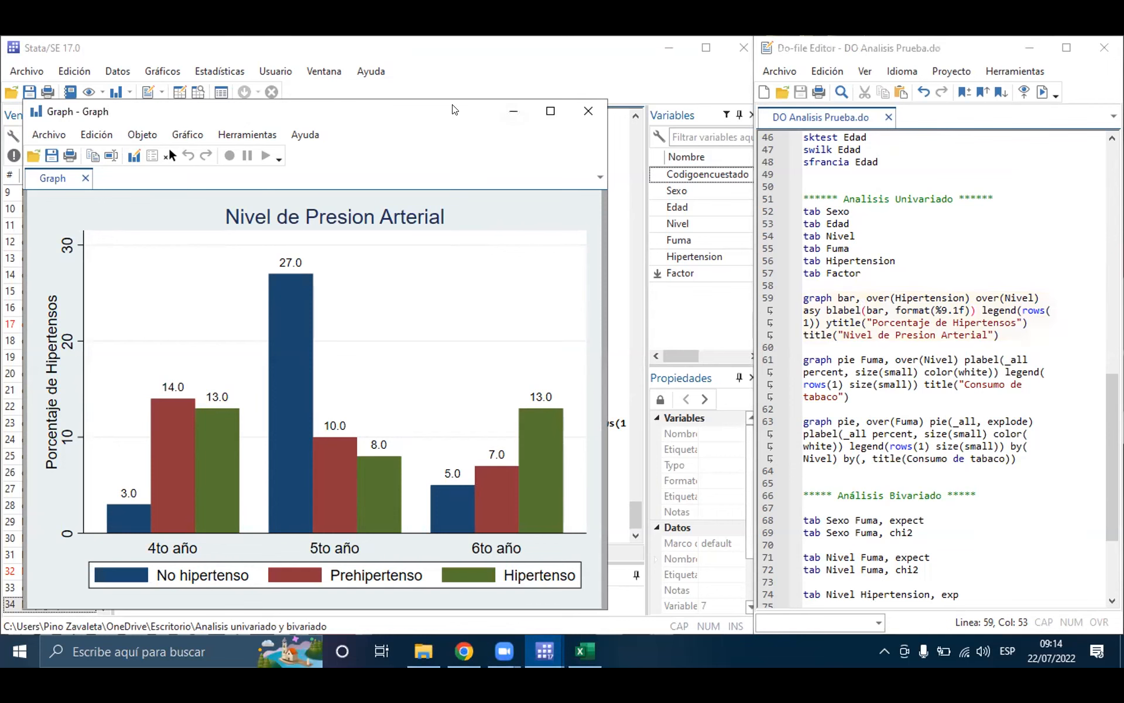
drag(455, 109, 479, 59)
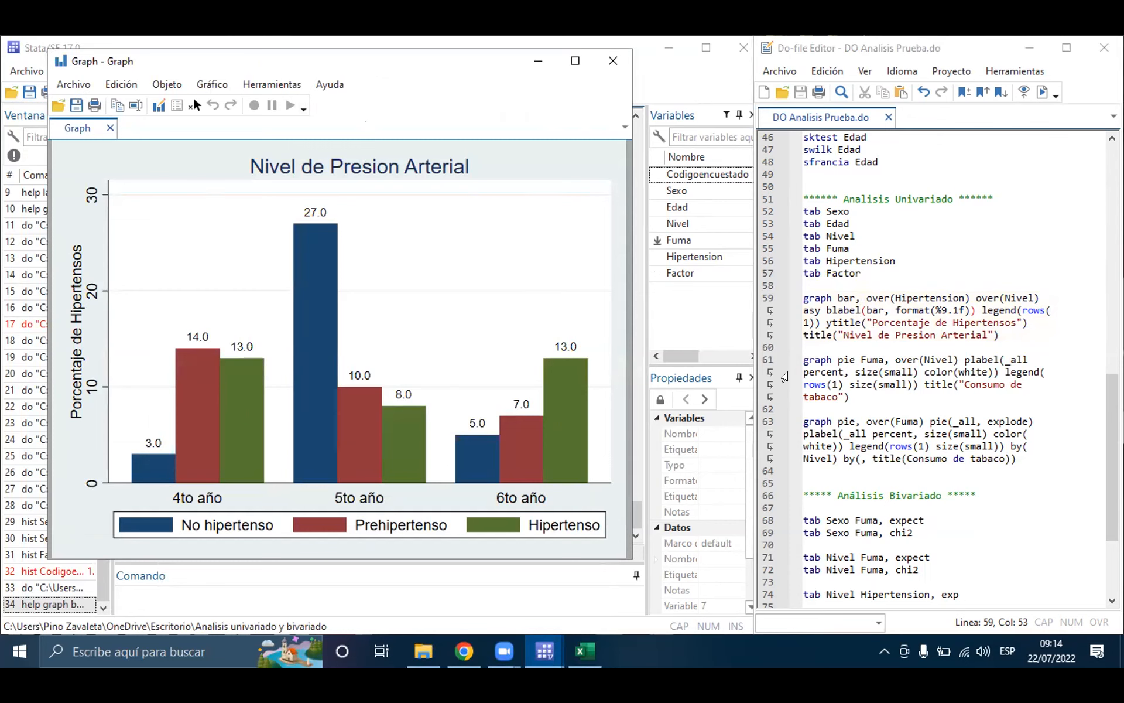
click(855, 359)
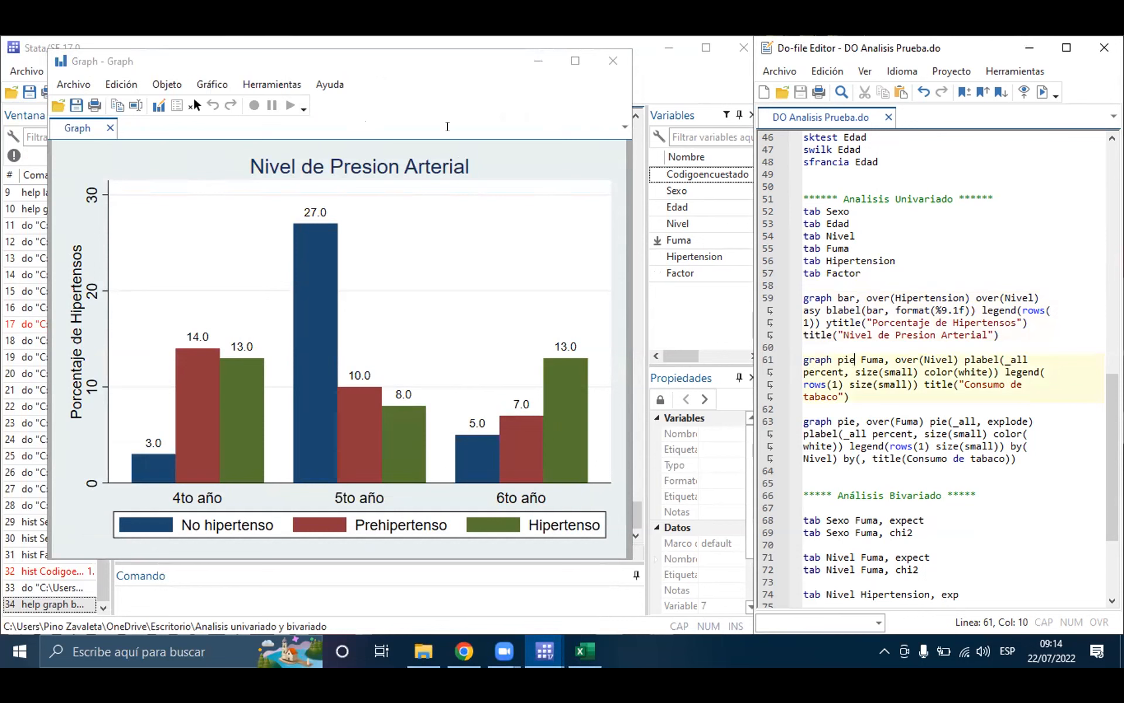
drag(504, 59, 498, 107)
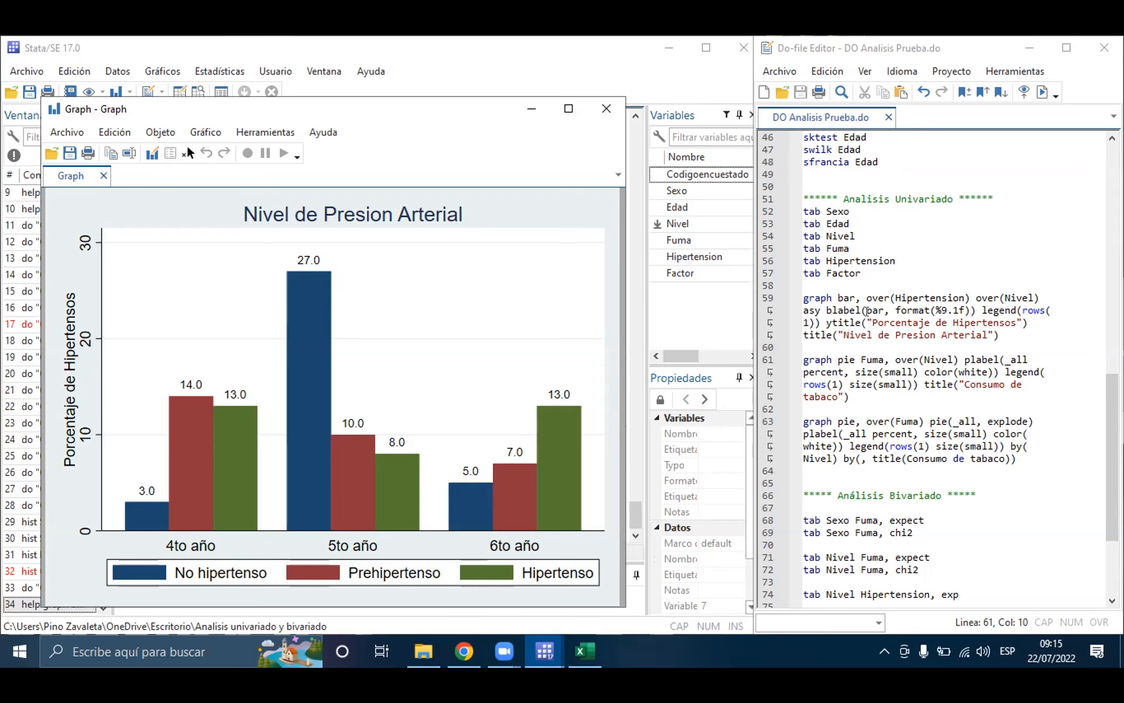
Step: Remove over(Nivel) from the graph bar command on line 59, run the command, and minimize the resulting graph
drag(977, 298, 1039, 297)
key(ctrl+c)
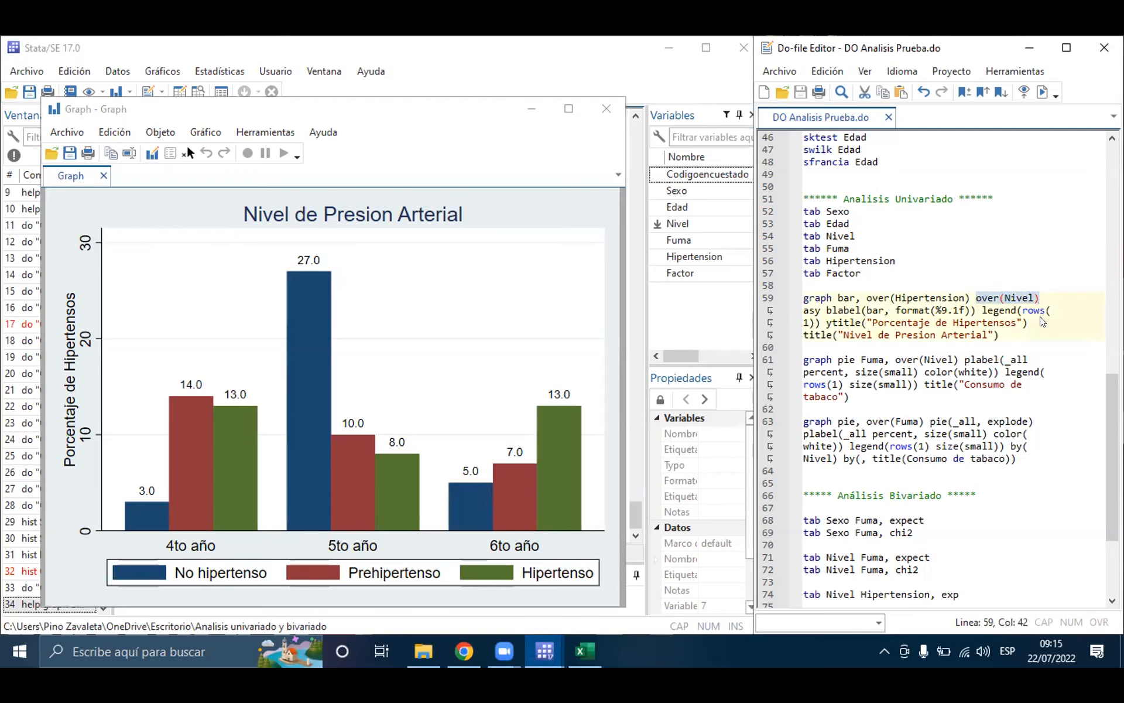
key(Delete)
click(980, 297)
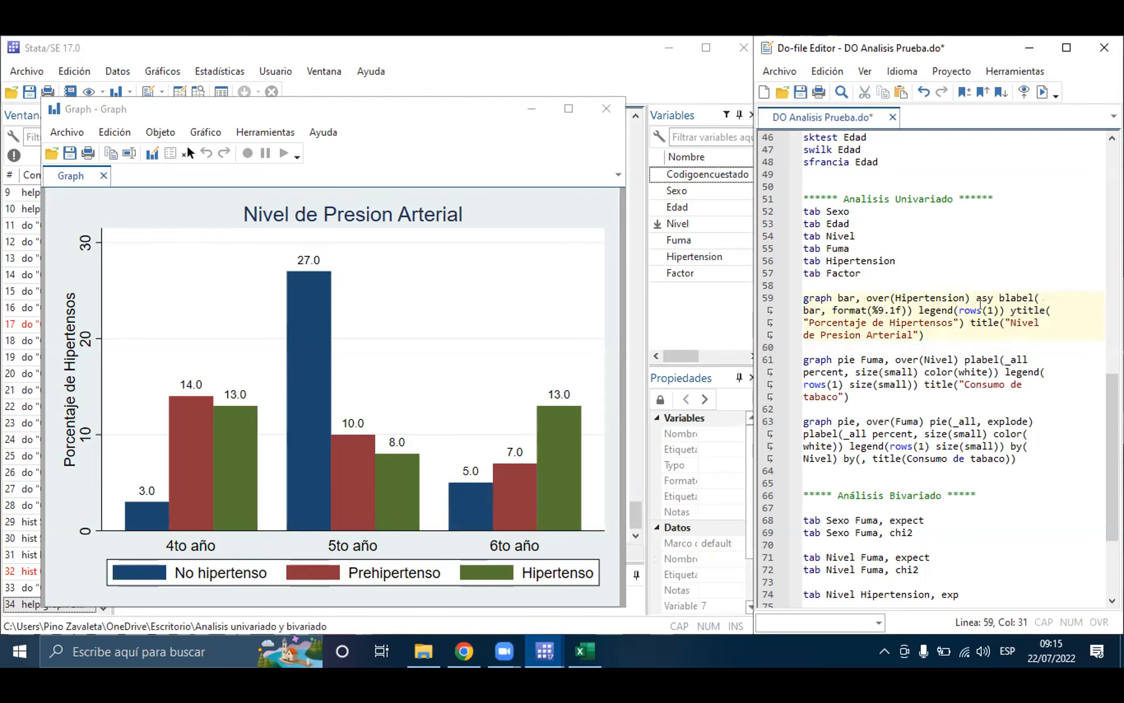
triple_click(941, 309)
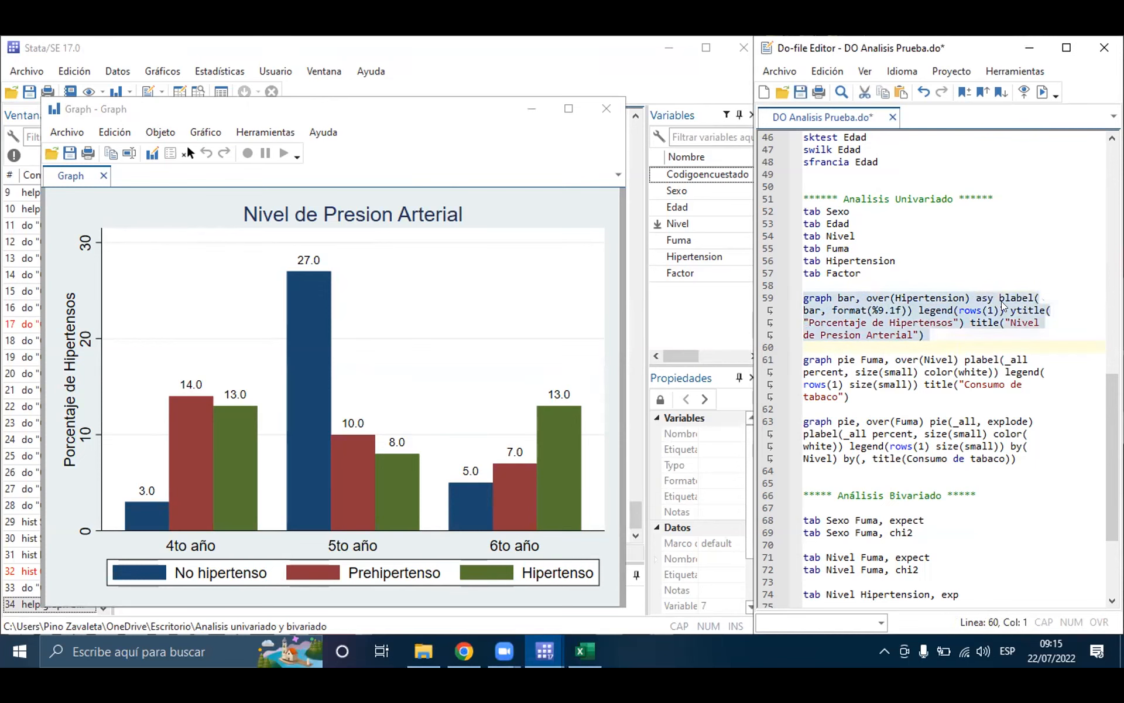
click(1041, 92)
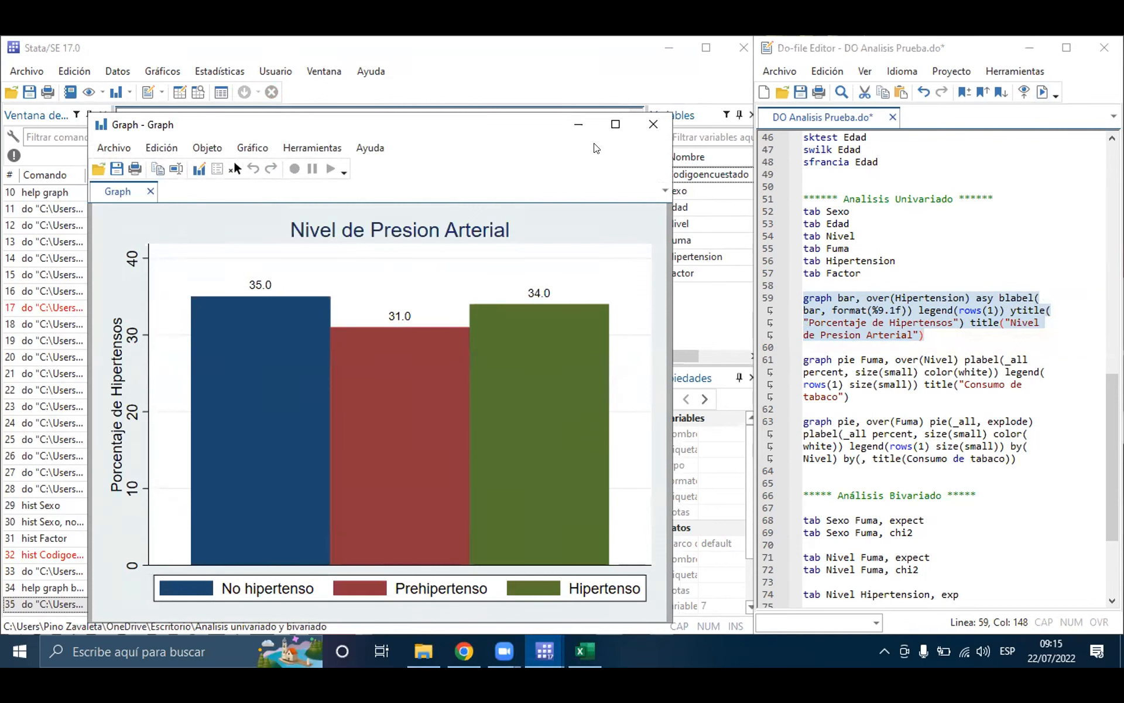
click(578, 124)
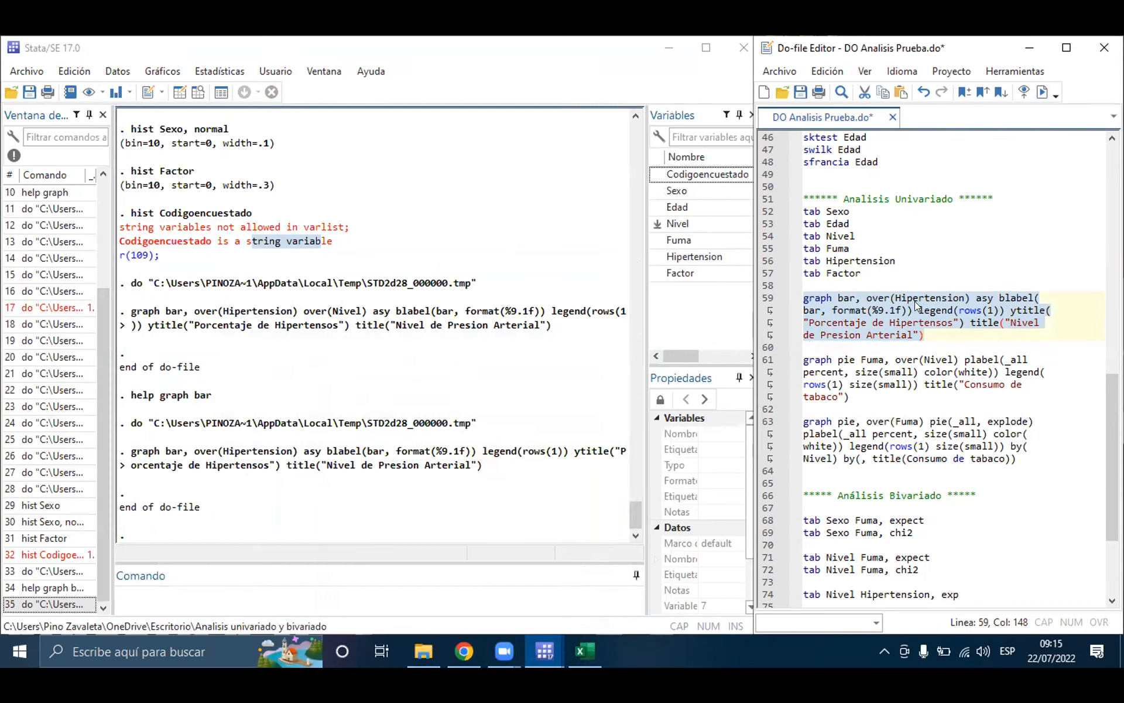
Step: Restore over(Nivel) after over(Hipertension) on line 59 and run the graph bar command again
click(915, 301)
click(968, 300)
key(Right)
key(ctrl+v)
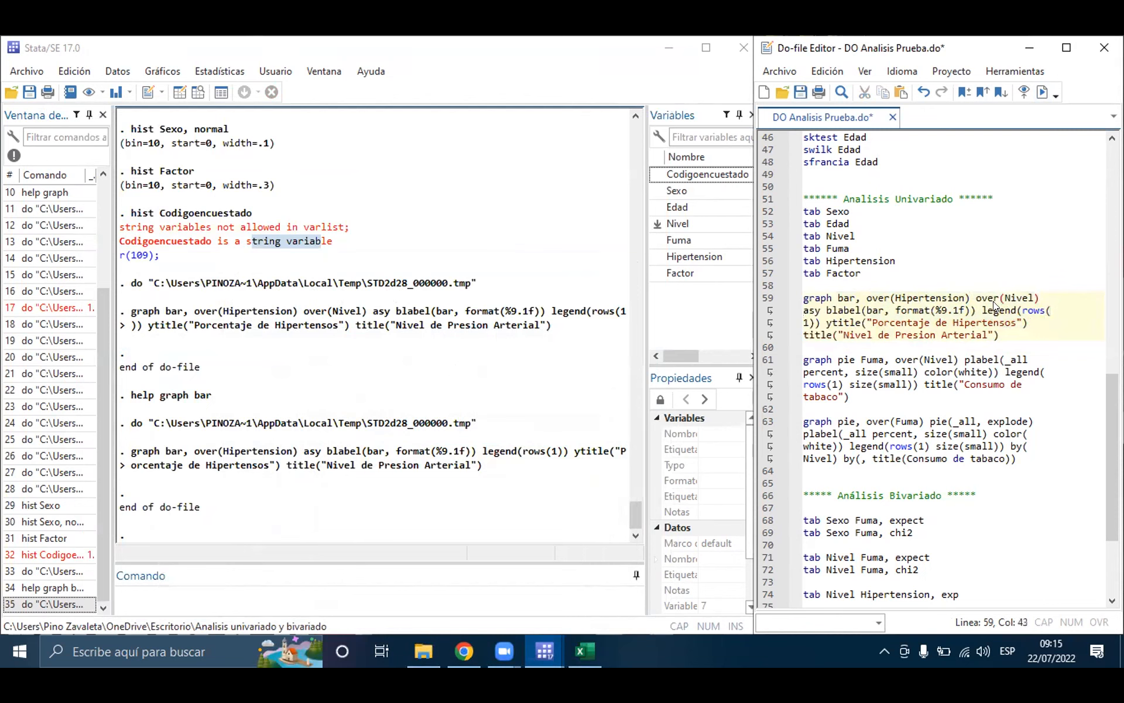
triple_click(897, 293)
click(1035, 95)
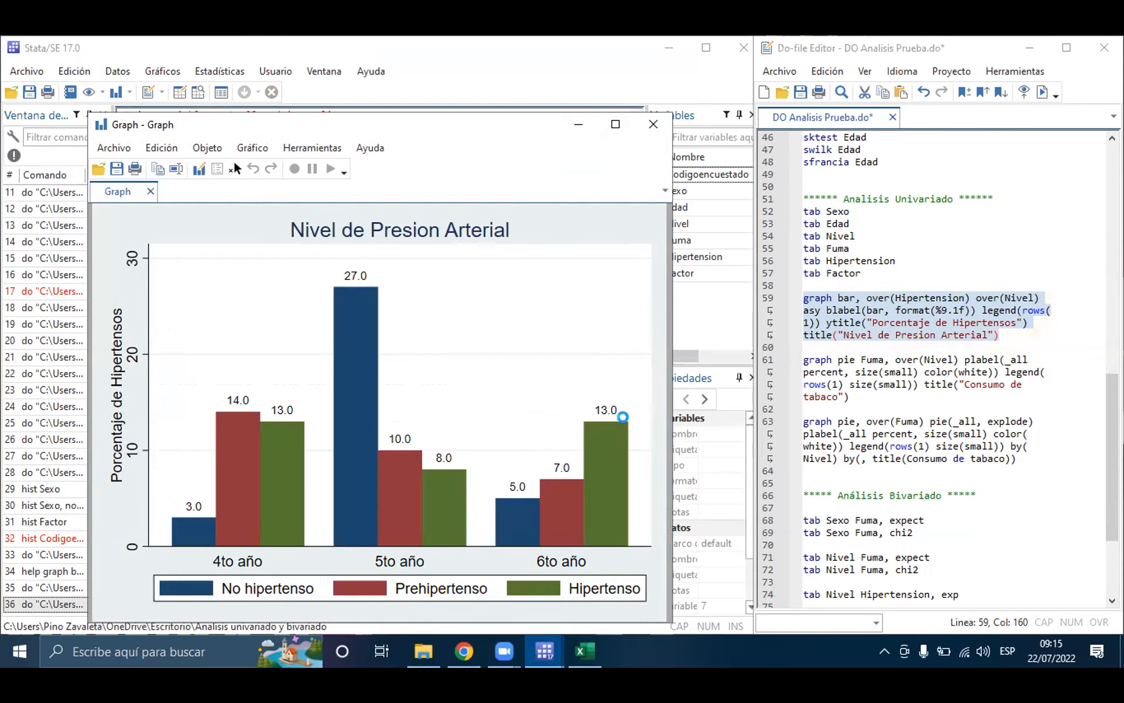
Step: Replace Nivel with Fuma in the second over() option on line 59 and run the graph bar command
click(1018, 298)
triple_click(1017, 298)
double_click(1017, 297)
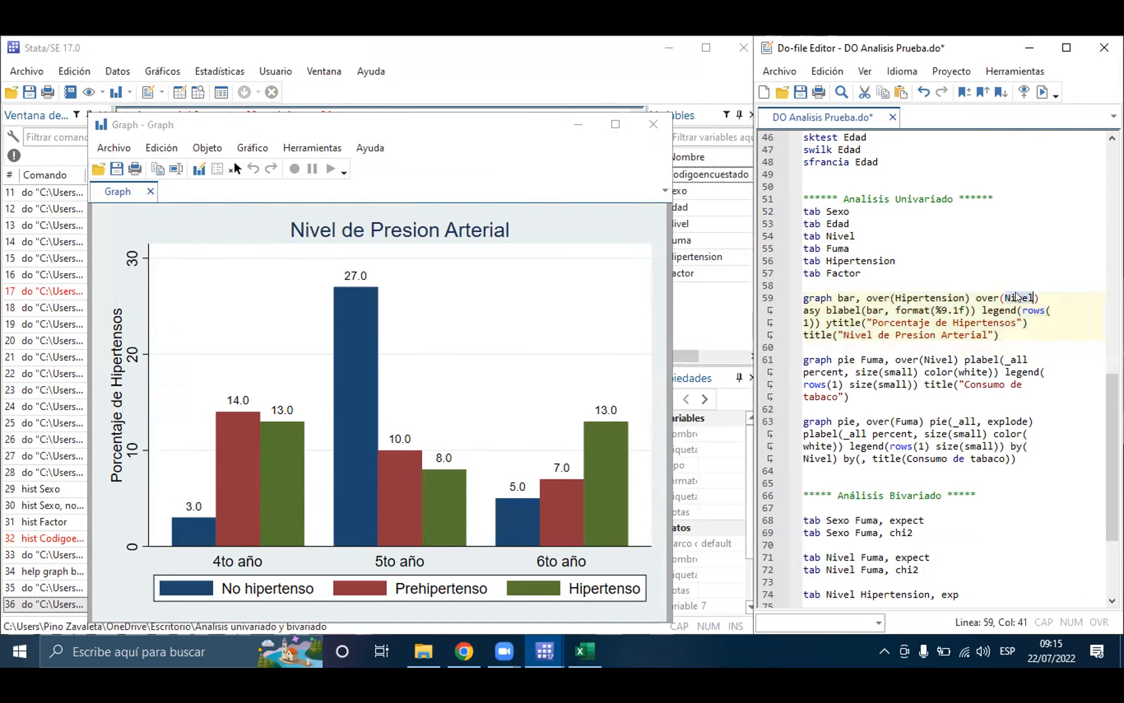
text(F)
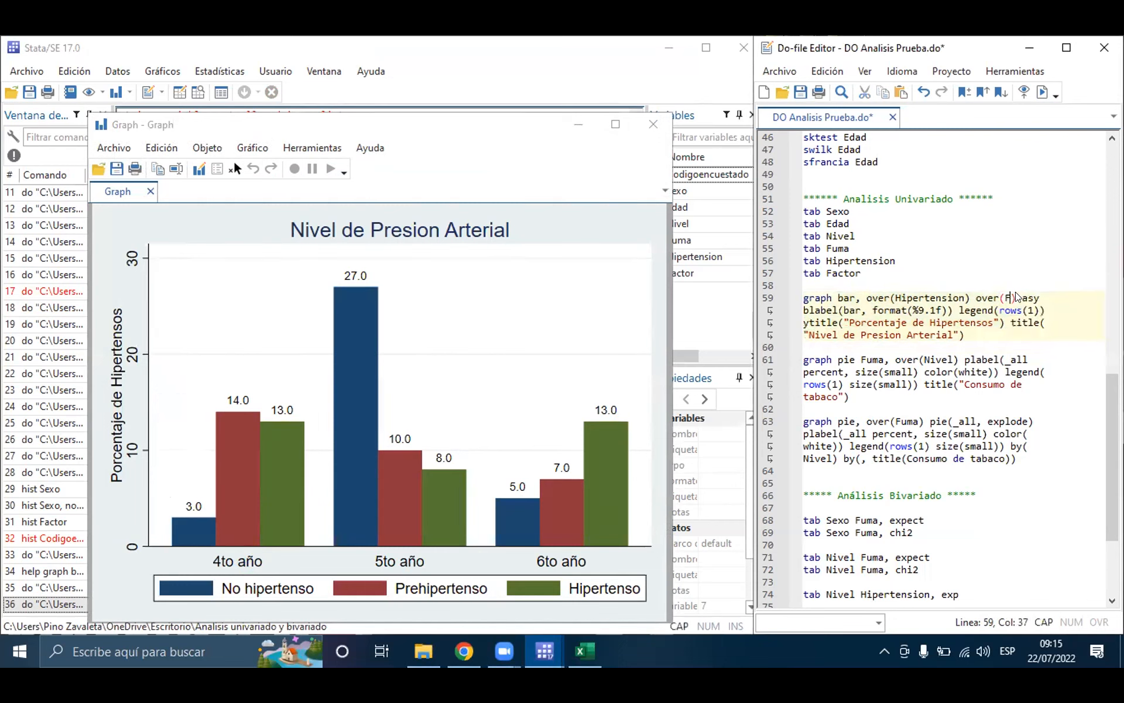
text(uma)
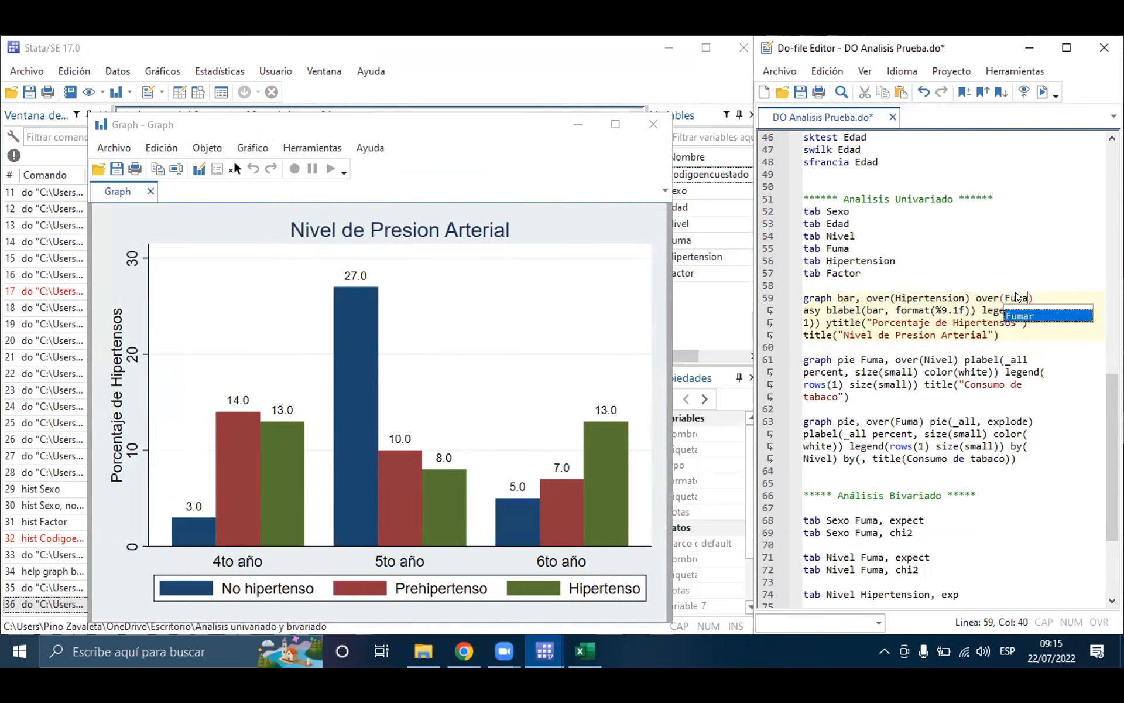
triple_click(944, 303)
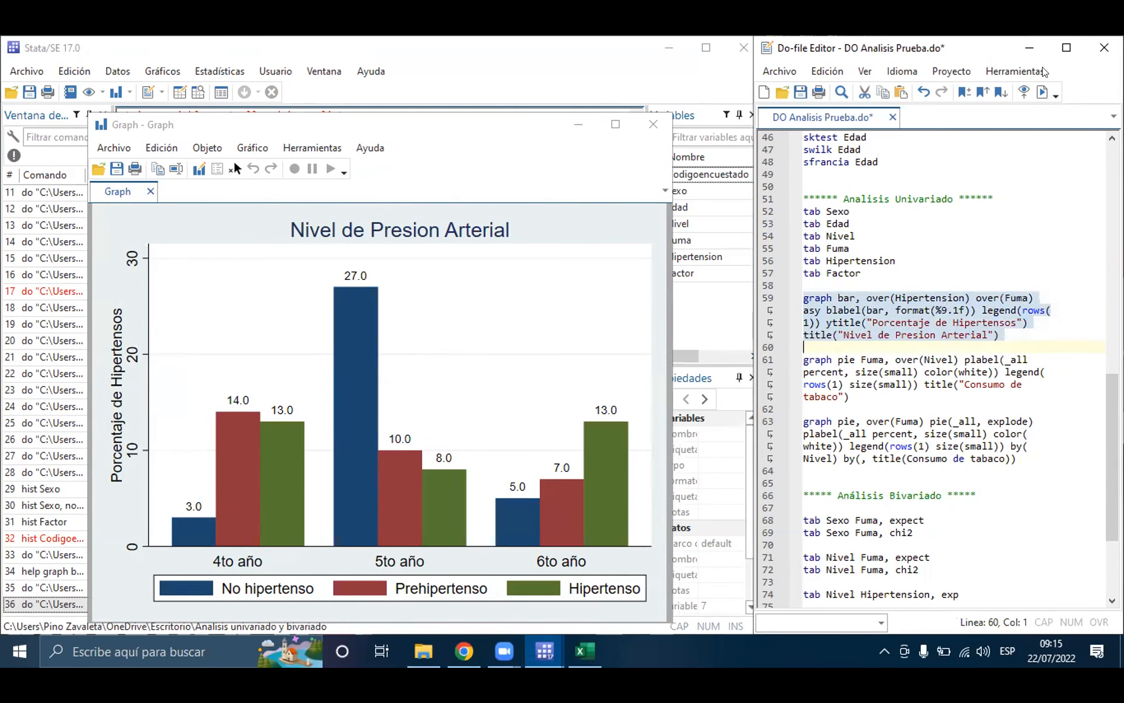
click(1042, 92)
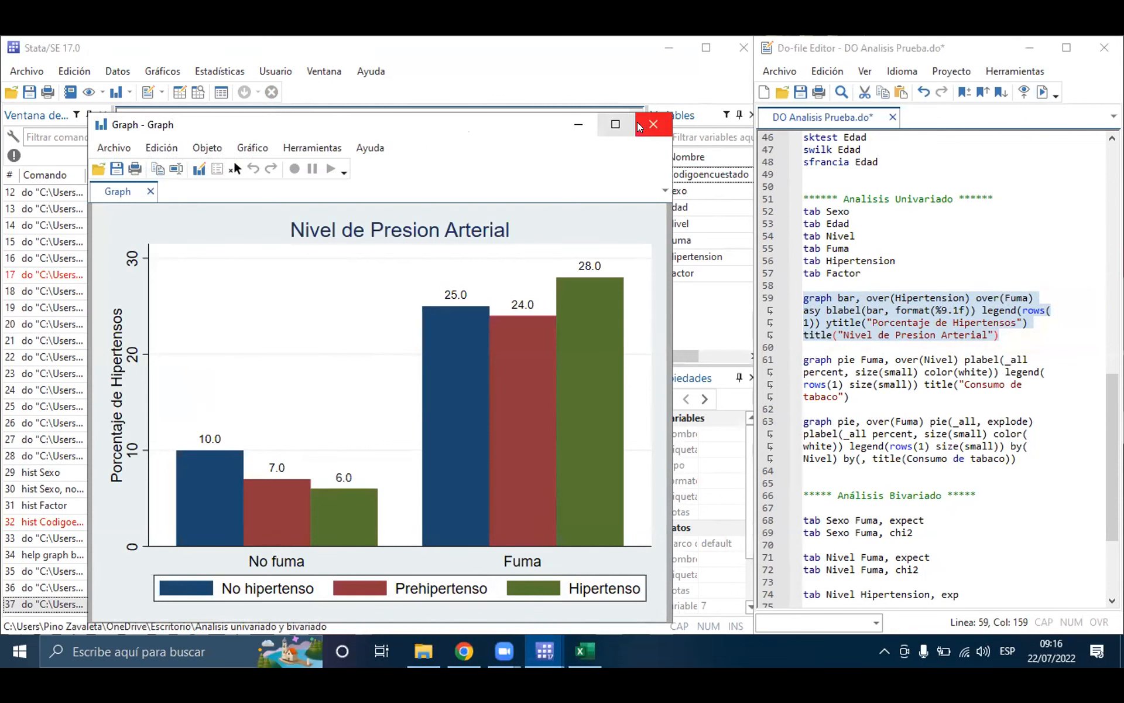
Step: Close the bar graph, set the second over() option on line 59 back to Nivel, and save the do-file
click(654, 124)
click(1015, 297)
double_click(1015, 297)
text(Nivel)
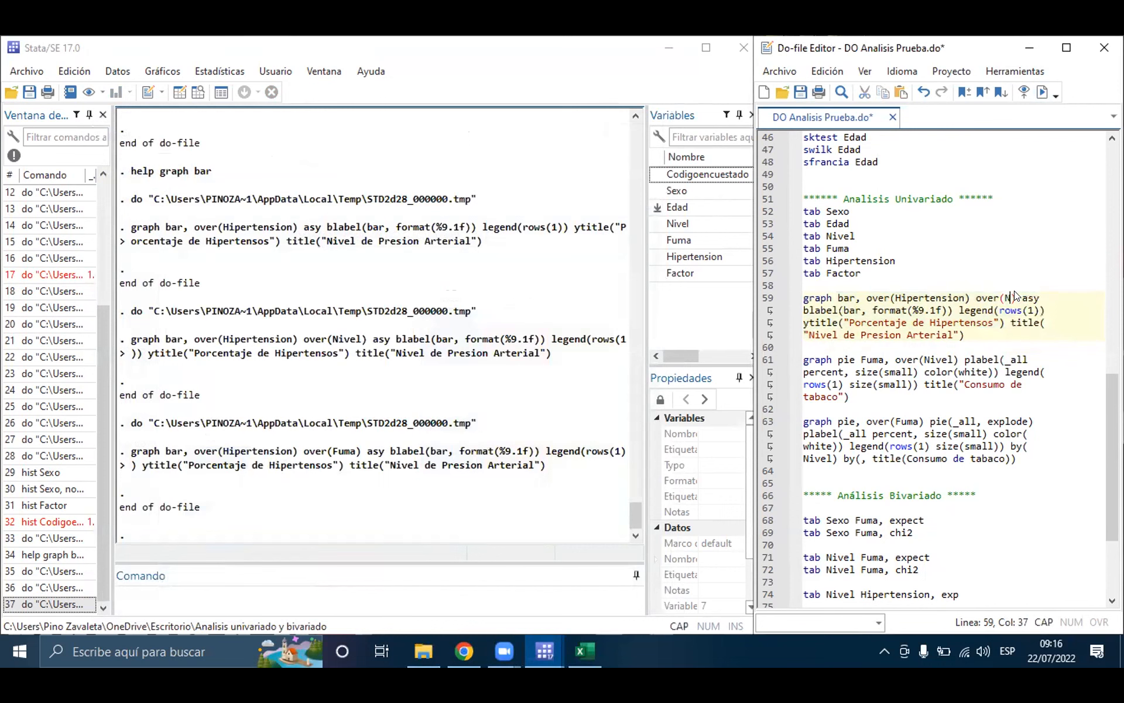
click(933, 319)
click(801, 92)
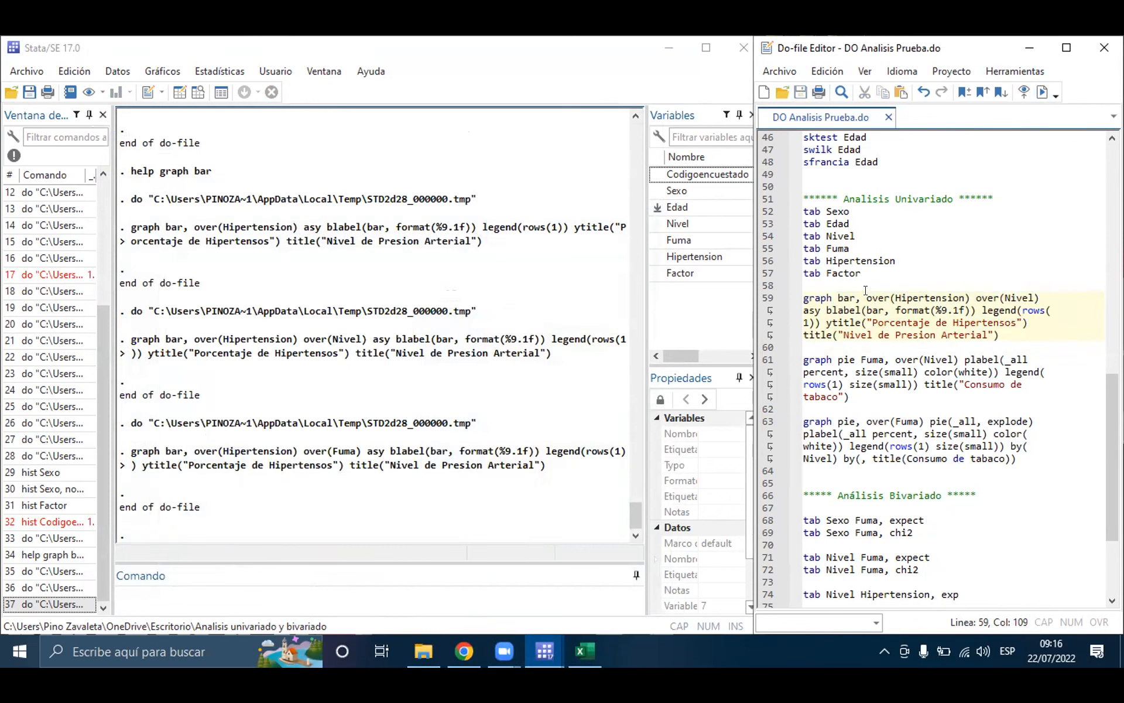
Step: Run the graph pie Fuma, over(Nivel) command on line 61 and minimize the resulting pie chart
click(848, 371)
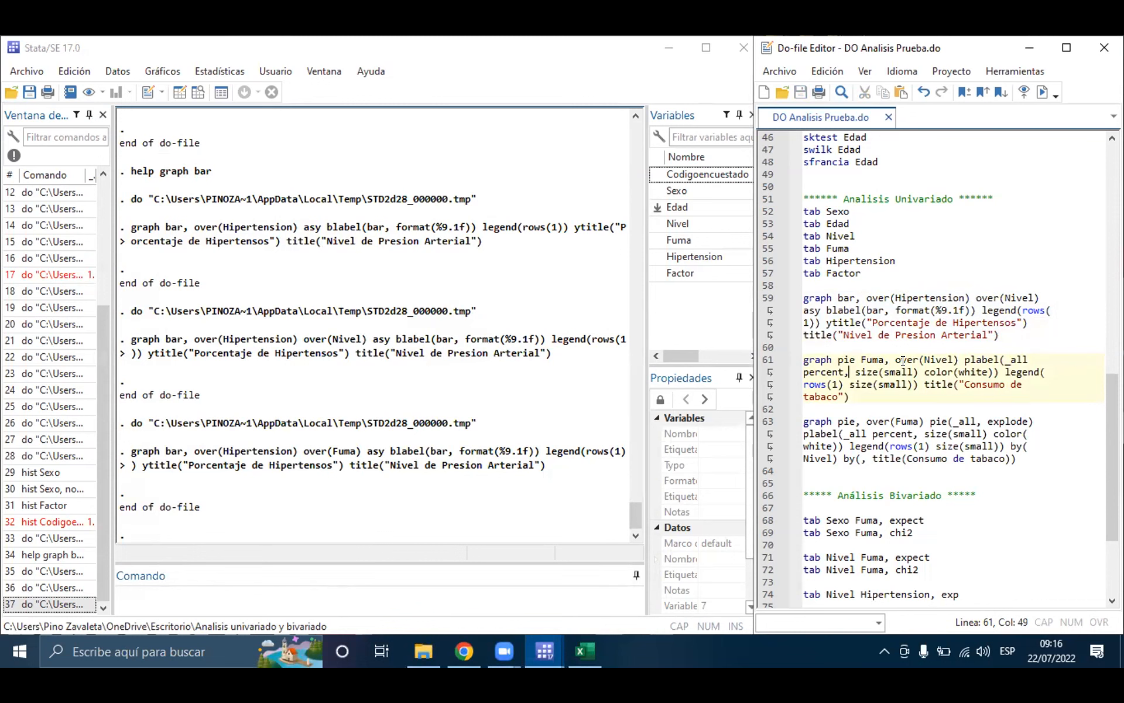
click(901, 384)
triple_click(901, 375)
click(1039, 92)
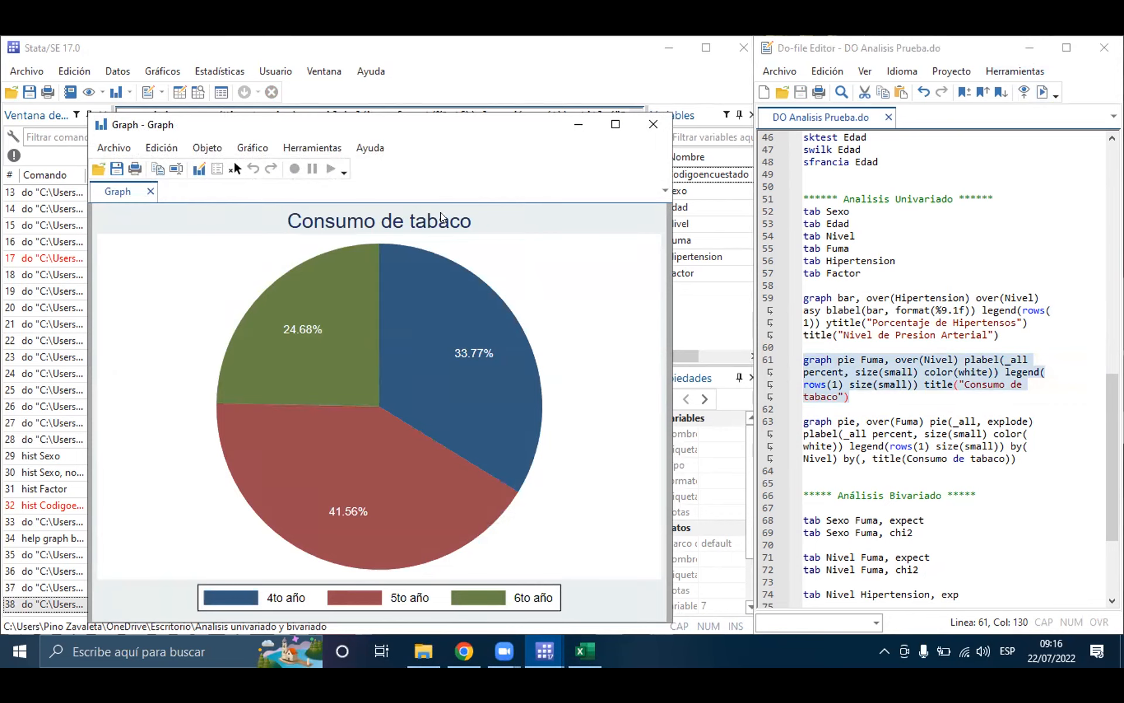
click(571, 125)
Step: Remove over(Nivel) from the graph pie command on line 61, run it, and close the resulting chart
click(952, 359)
drag(960, 359, 897, 359)
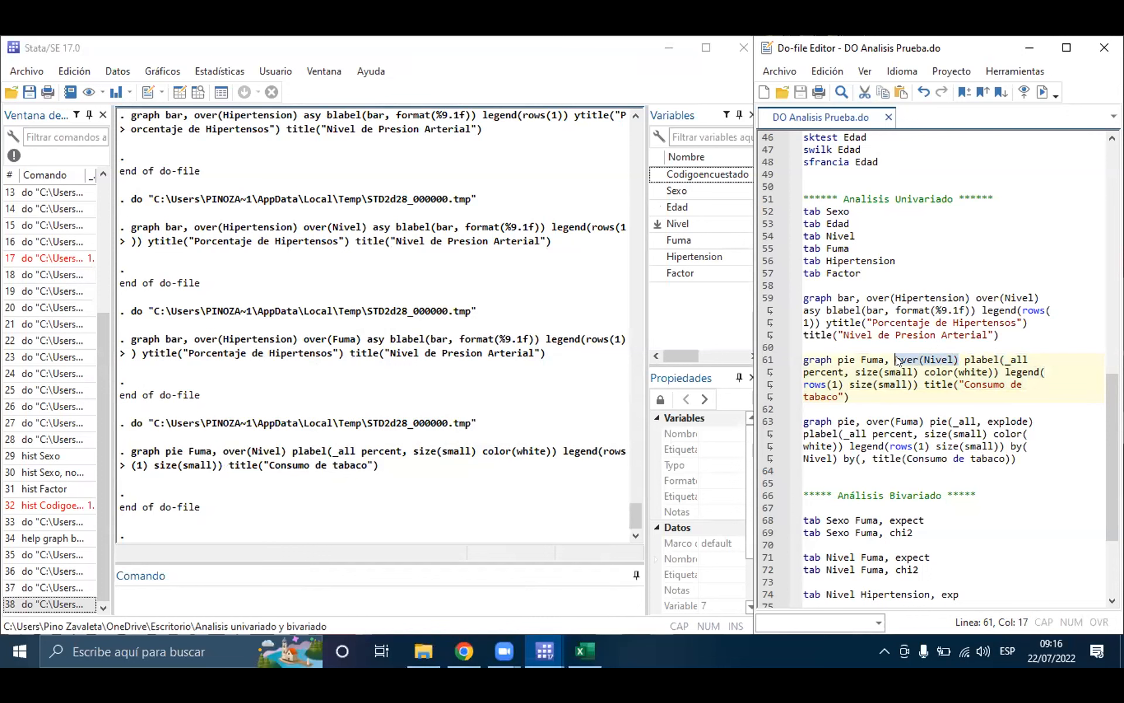
key(Delete)
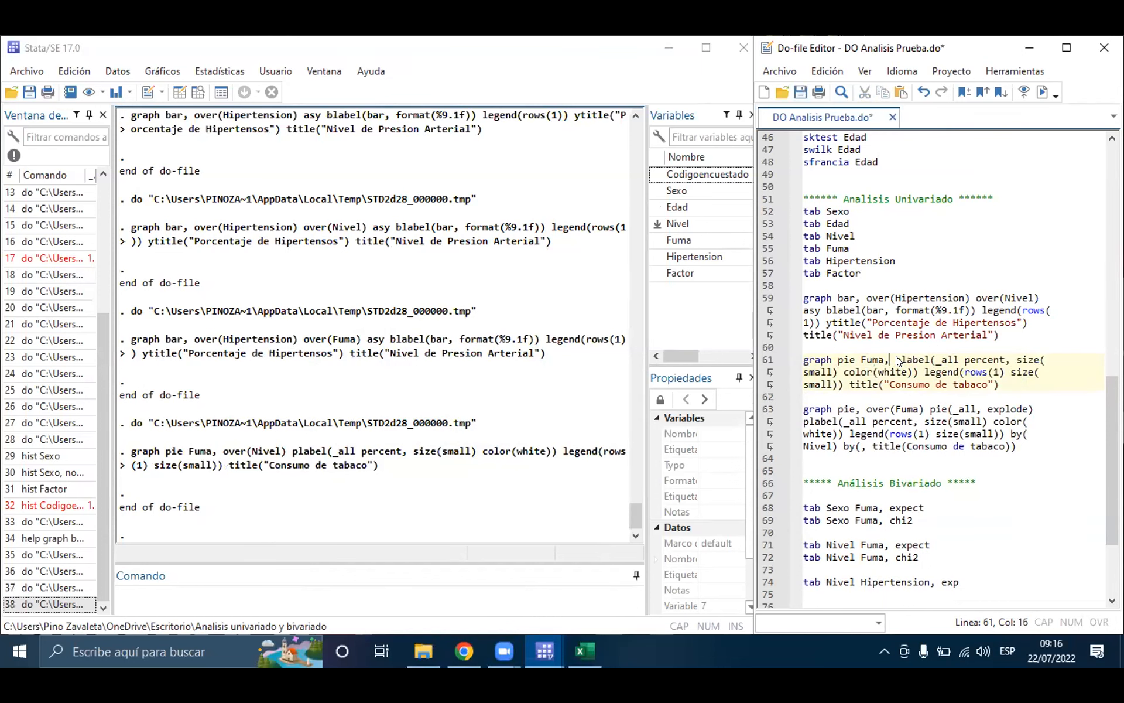
triple_click(896, 359)
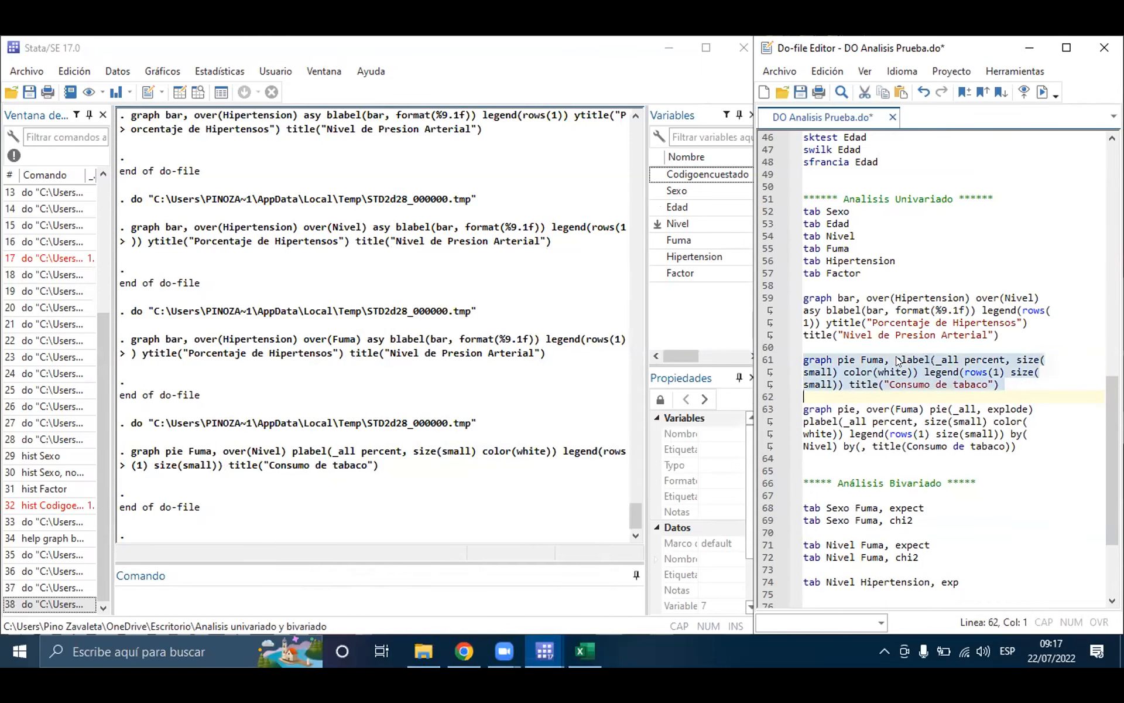
click(1044, 92)
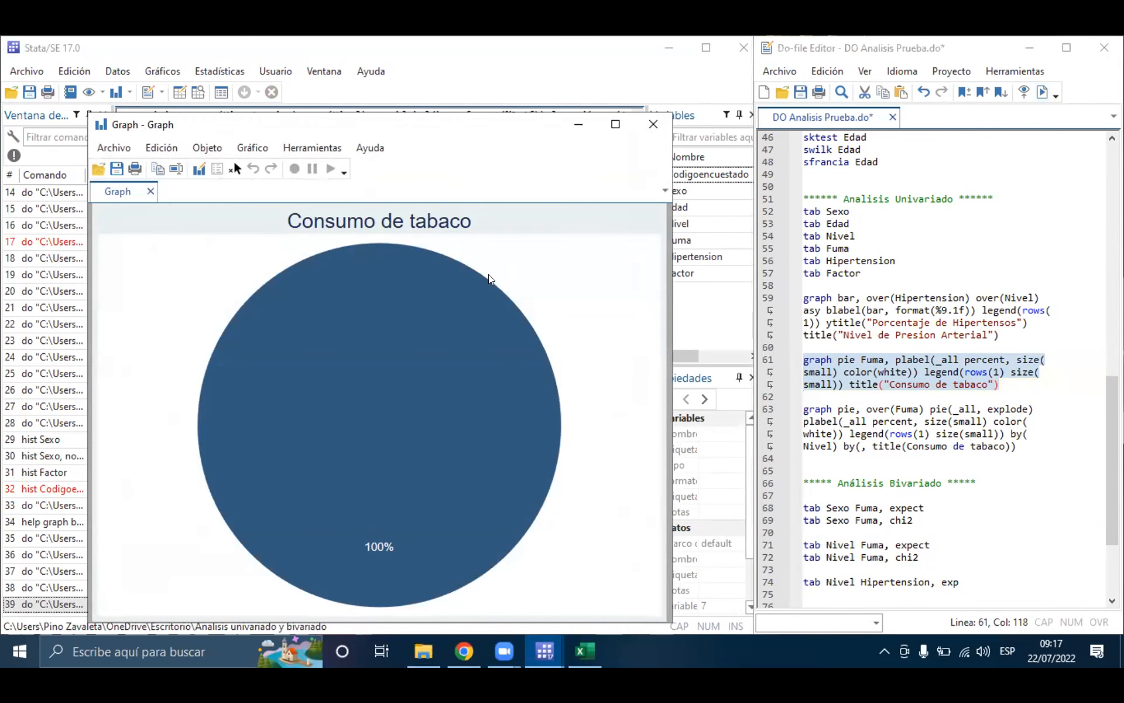
click(914, 378)
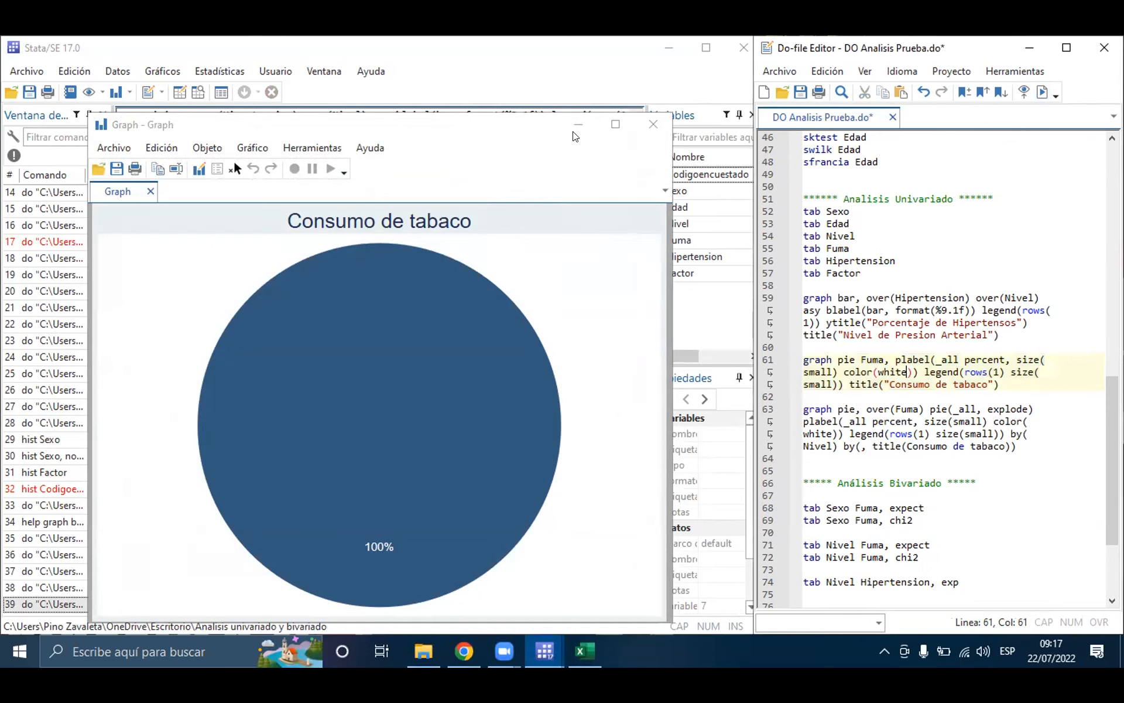
click(652, 124)
Step: Rewrite the start of line 61 as graph pie, over (Fuma), keeping the plabel, legend and title options
click(884, 360)
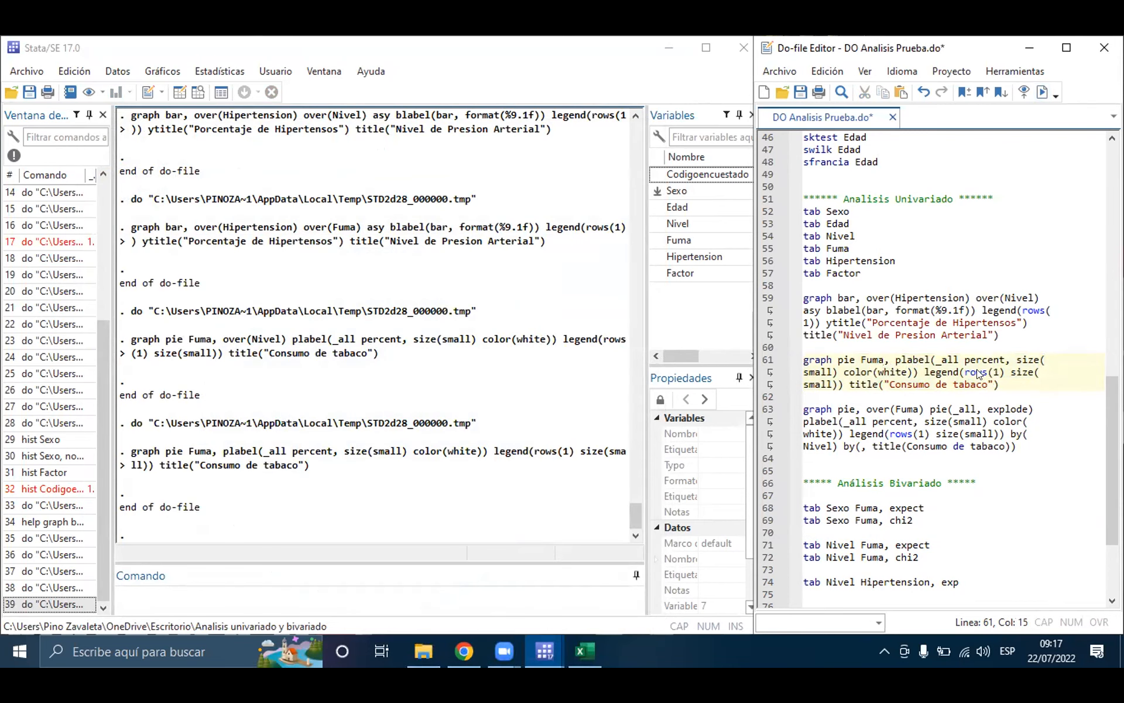
click(852, 361)
text(,)
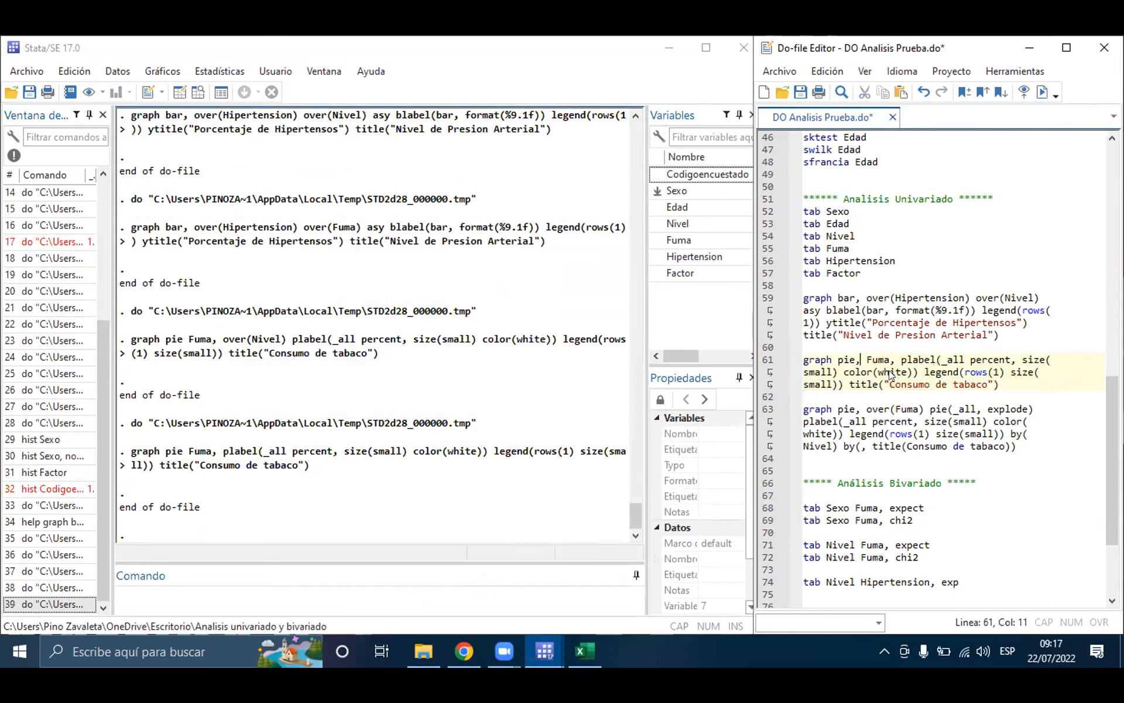
click(899, 359)
click(870, 358)
key(BackSpace)
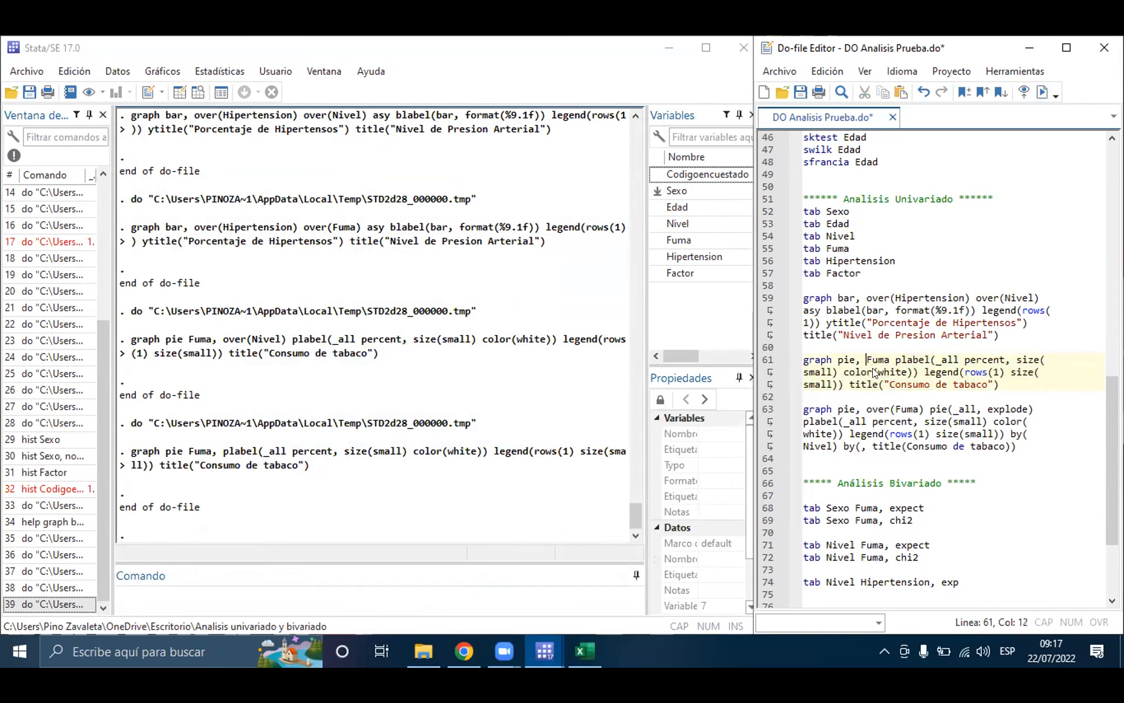
text(over )
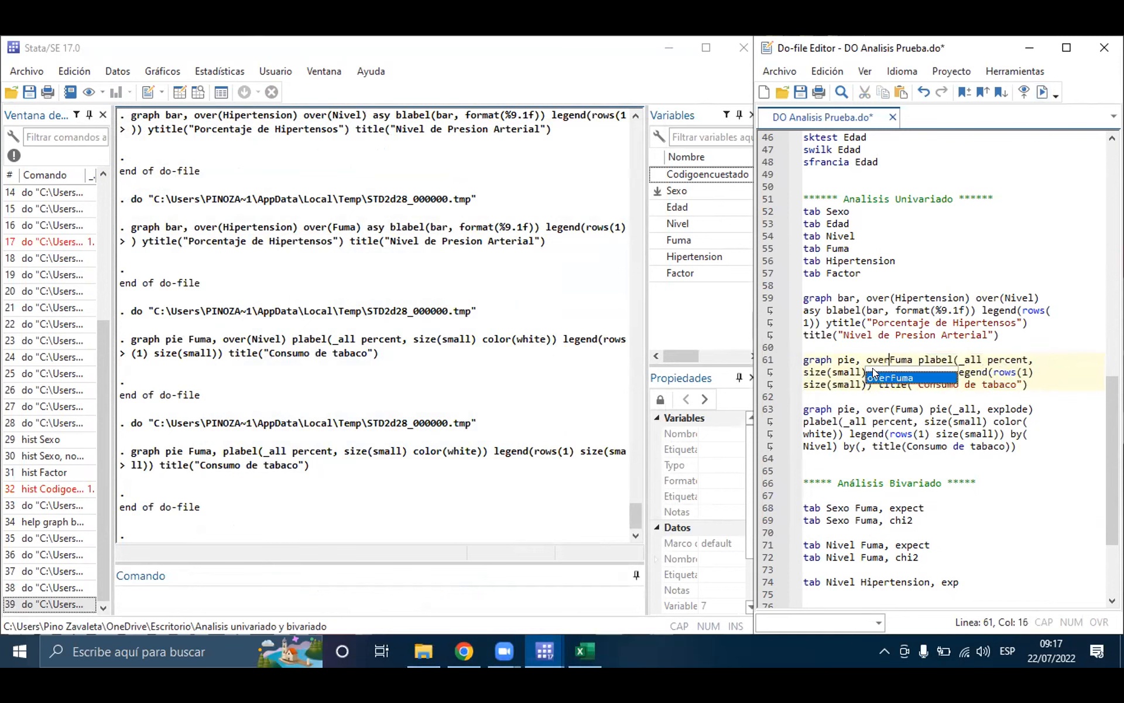
text(()
key(Right)
key(Right)
key(Right)
key(Right)
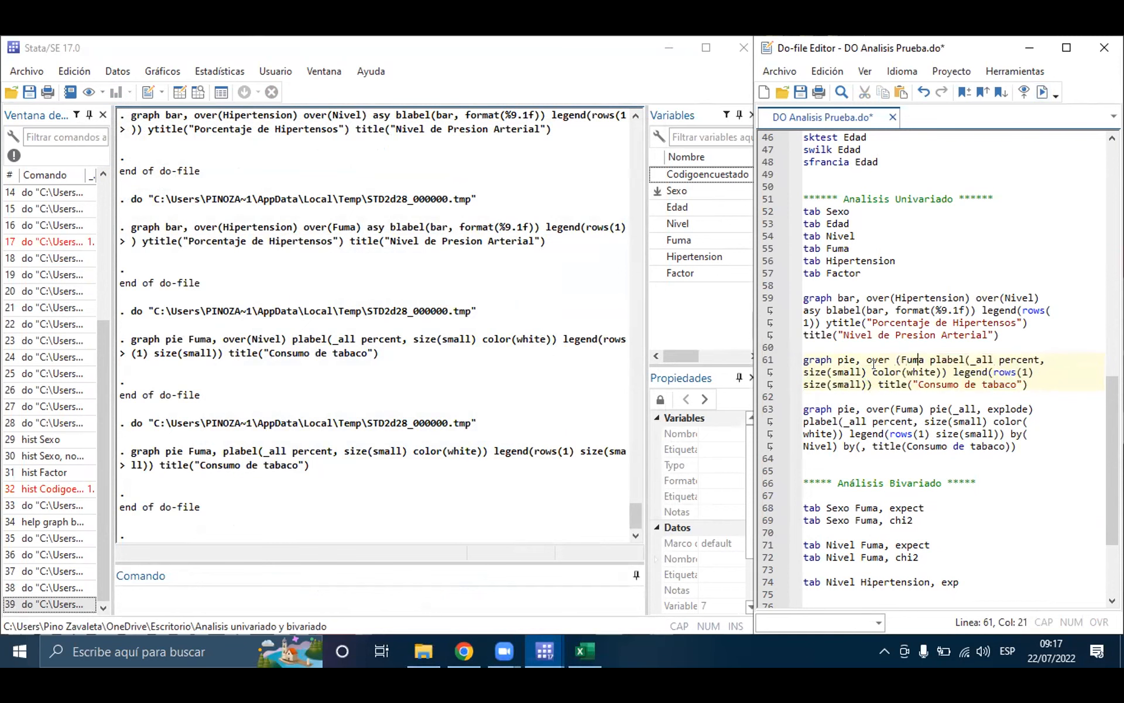
text())
Step: Run the whole graph pie, over (Fuma) command on line 61 and dismiss the resulting pie chart
key(Home)
key(shift+Down)
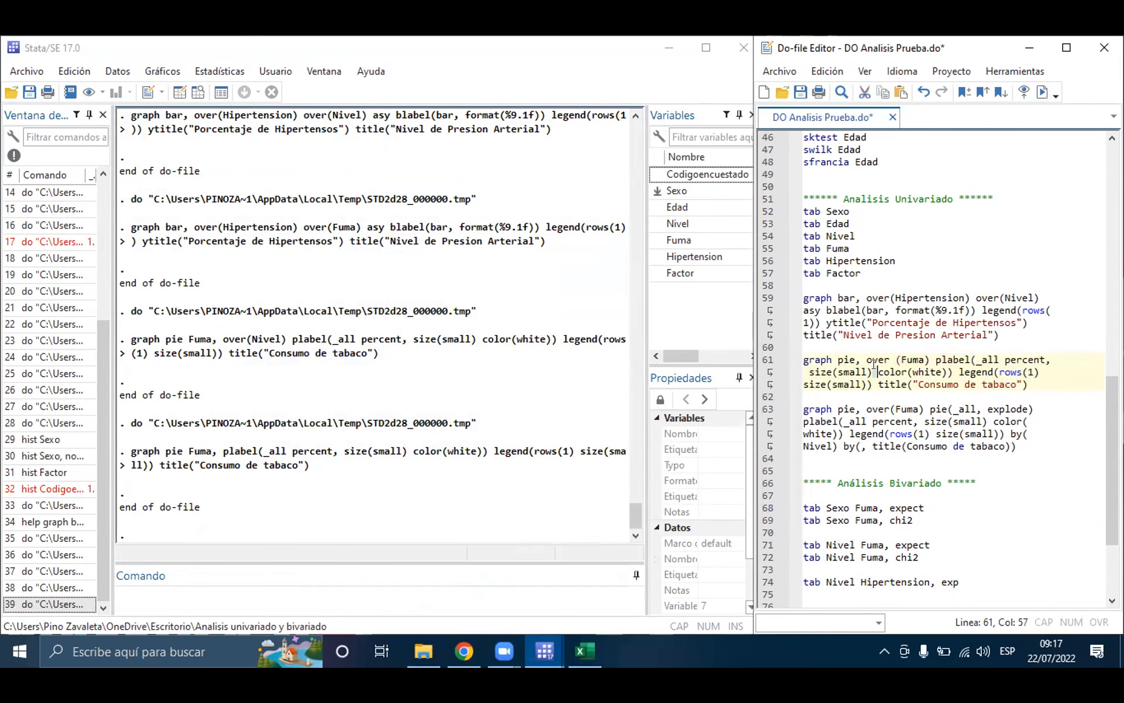
click(1035, 94)
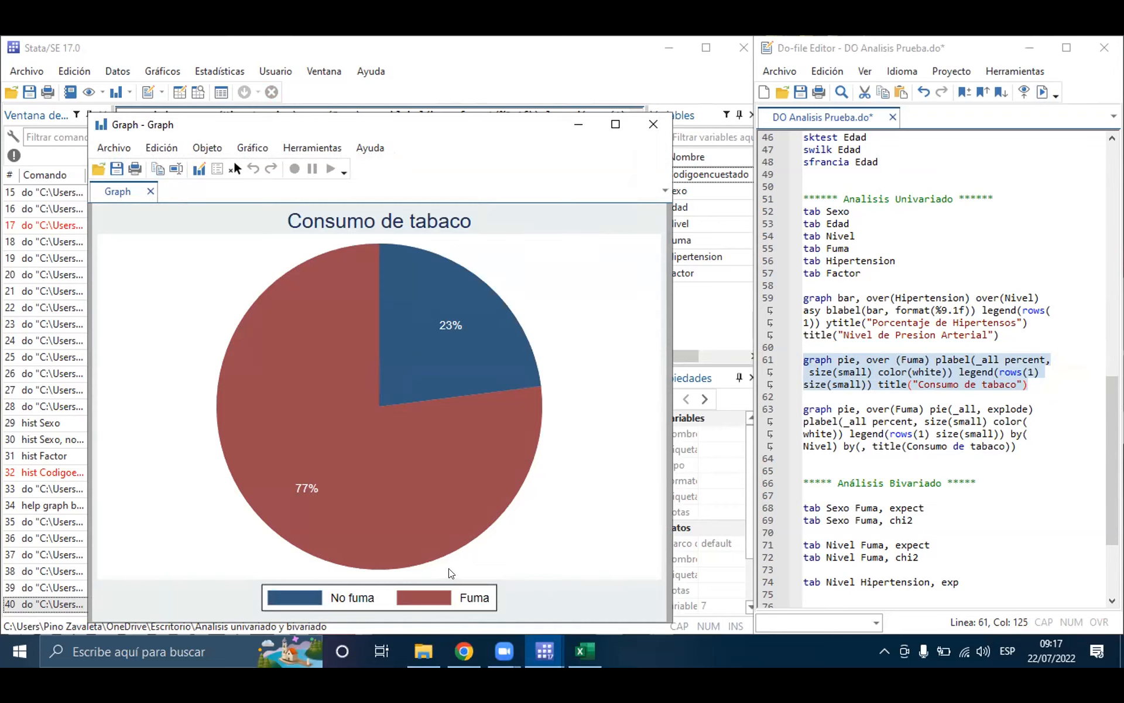
key(Escape)
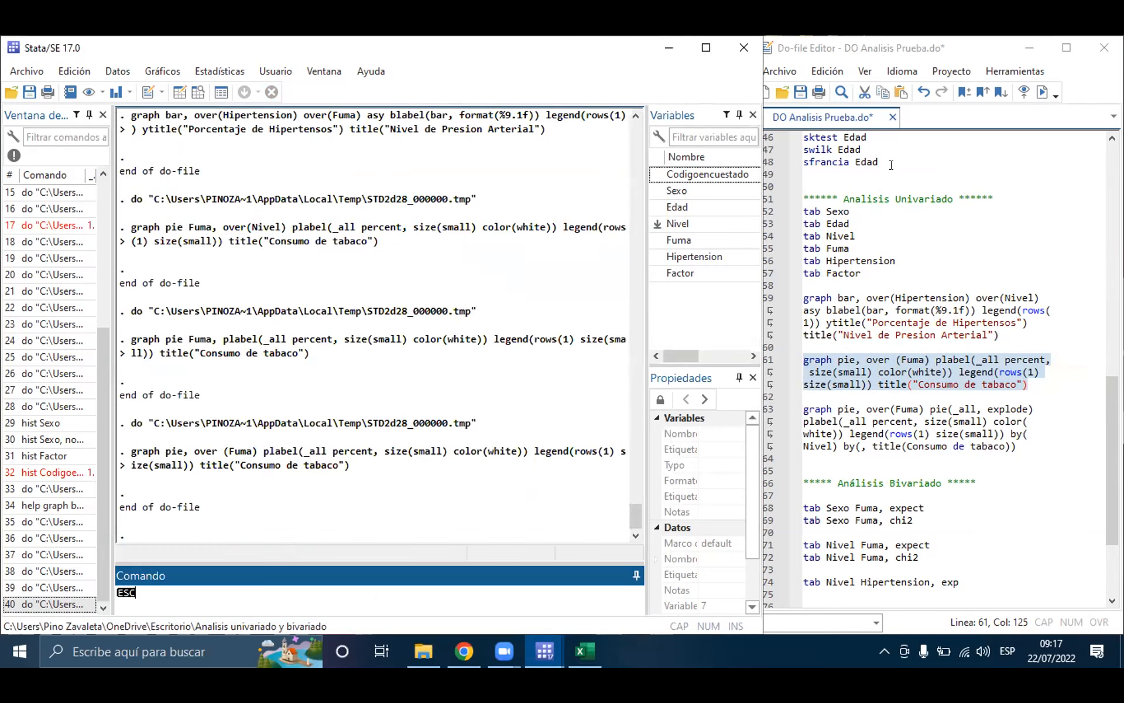
Step: Undo the edits on line 61 back to graph pie Fuma, over(Nivel), and clear the stray ESC text from the command line
click(888, 106)
key(ctrl+z)
key(ctrl+z)
key(ctrl+z)
key(ctrl+z)
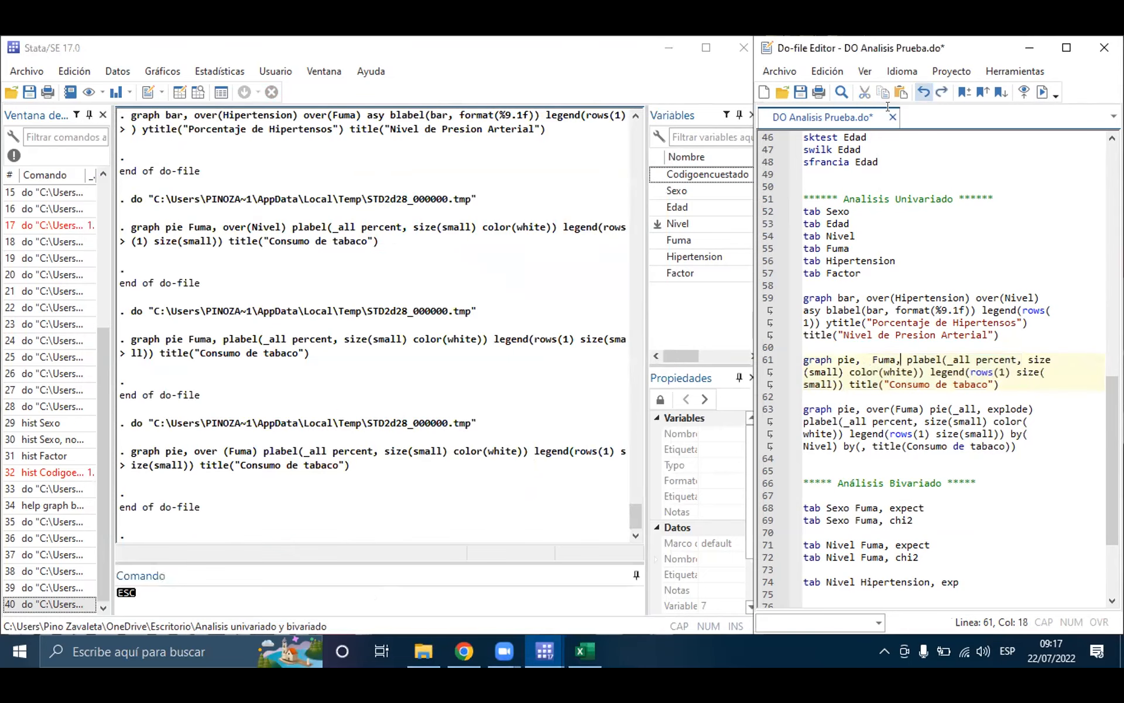
key(ctrl+z)
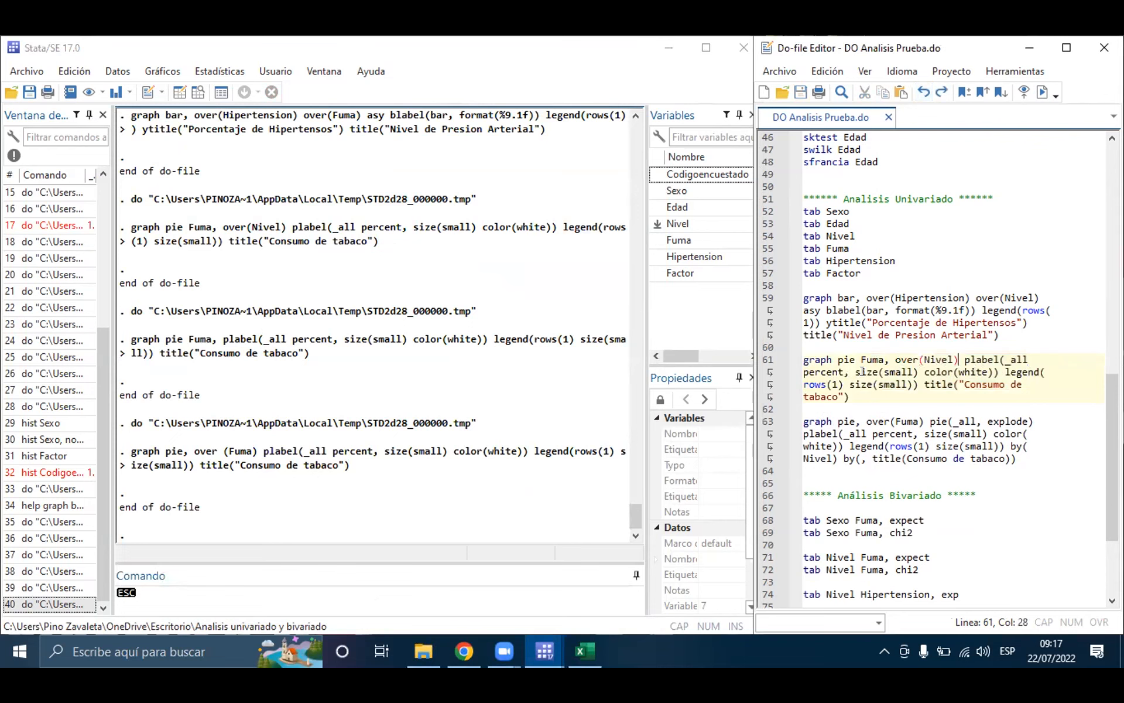
click(170, 593)
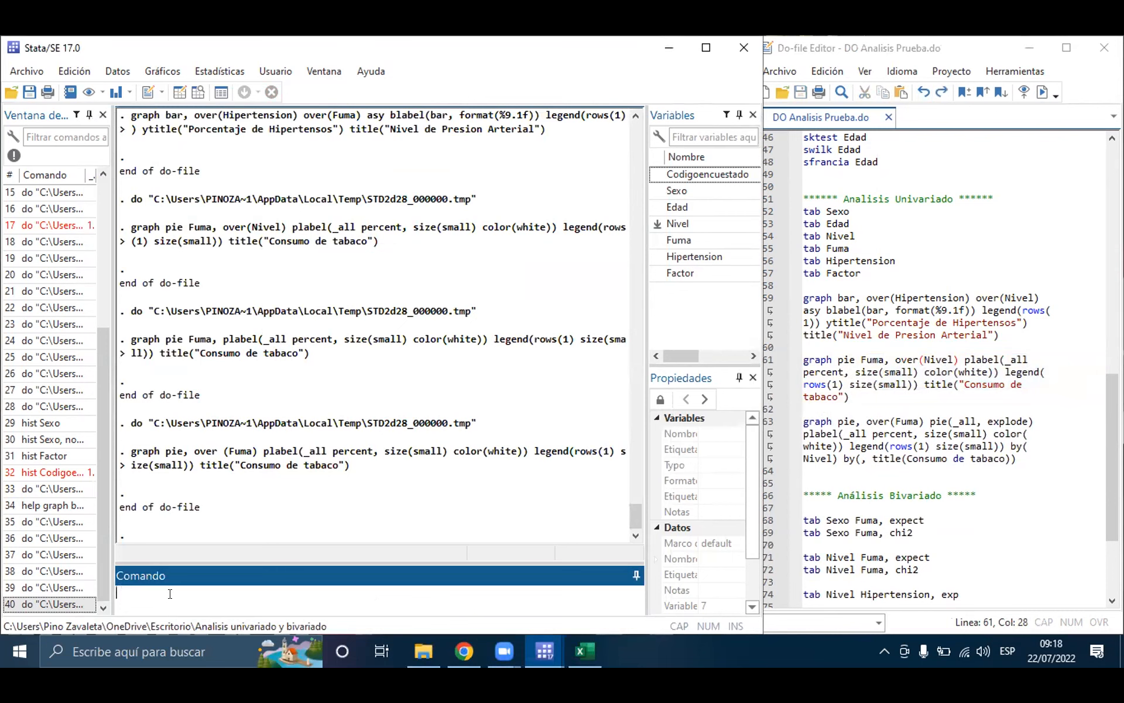
Step: Open the help page for the graph pie command
text(help grpah)
text( pie)
key(Left)
key(Left)
key(Left)
key(Left)
key(BackSpace)
key(Left)
text(a)
key(Return)
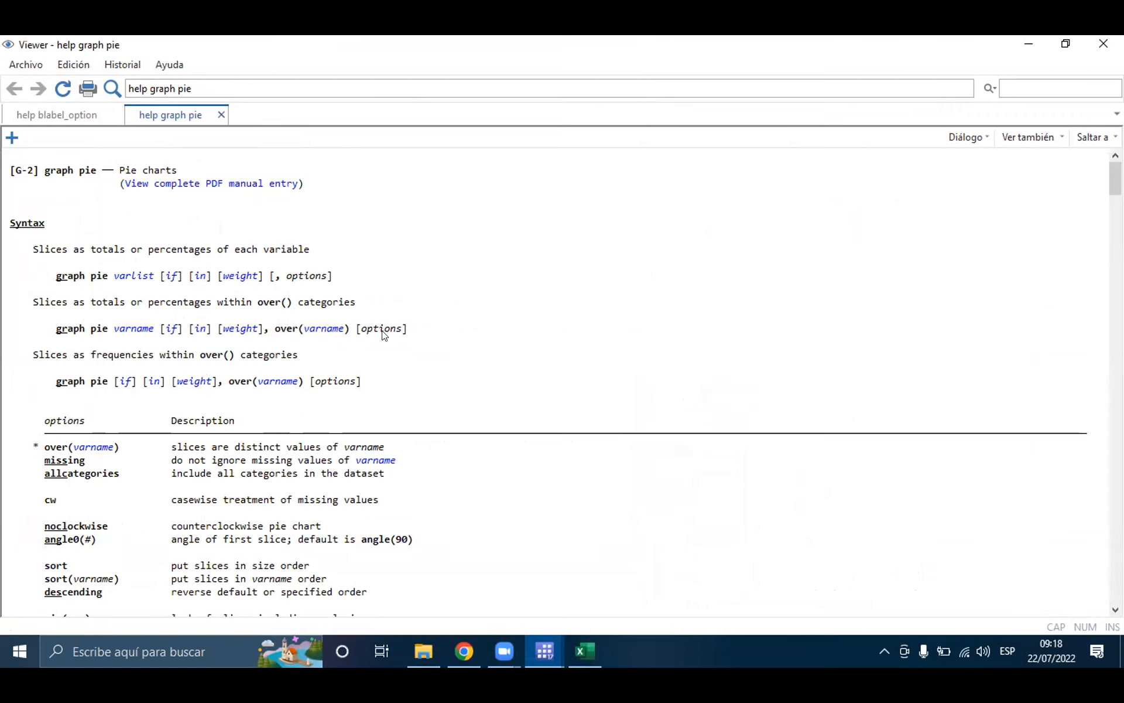
Step: Read through the graph pie help page's syntax and its pie, plabel and ptext options, and close the viewer
scroll(252, 462, down, 2)
scroll(256, 464, down, 1)
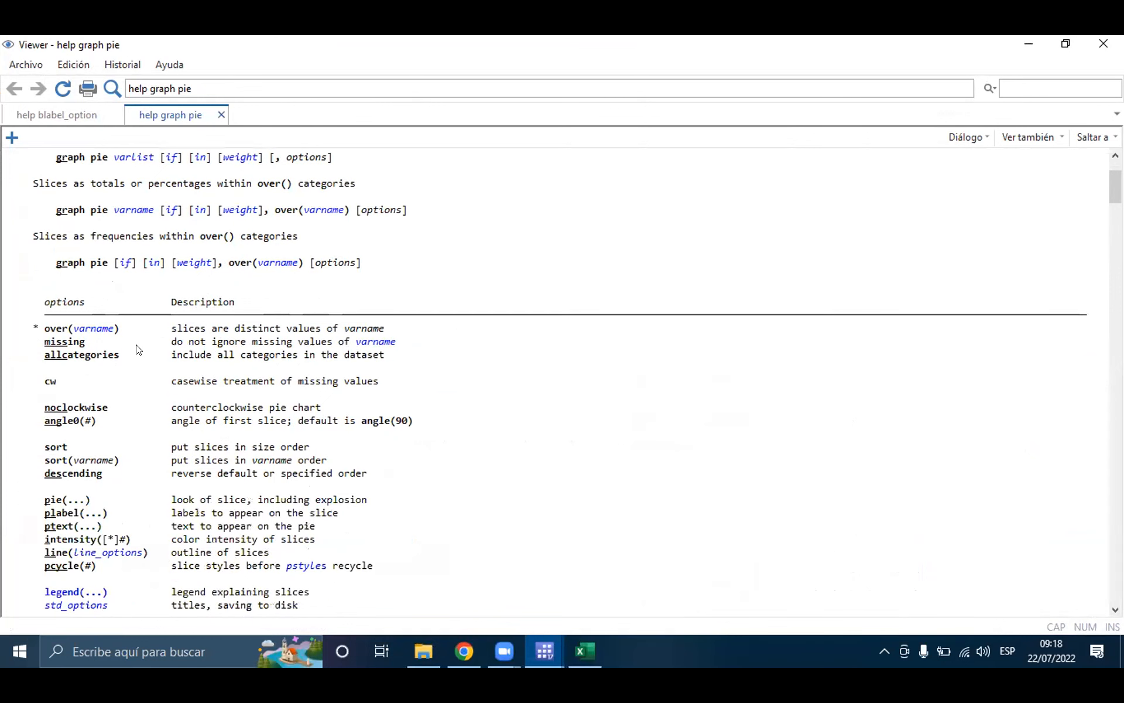
scroll(138, 351, down, 2)
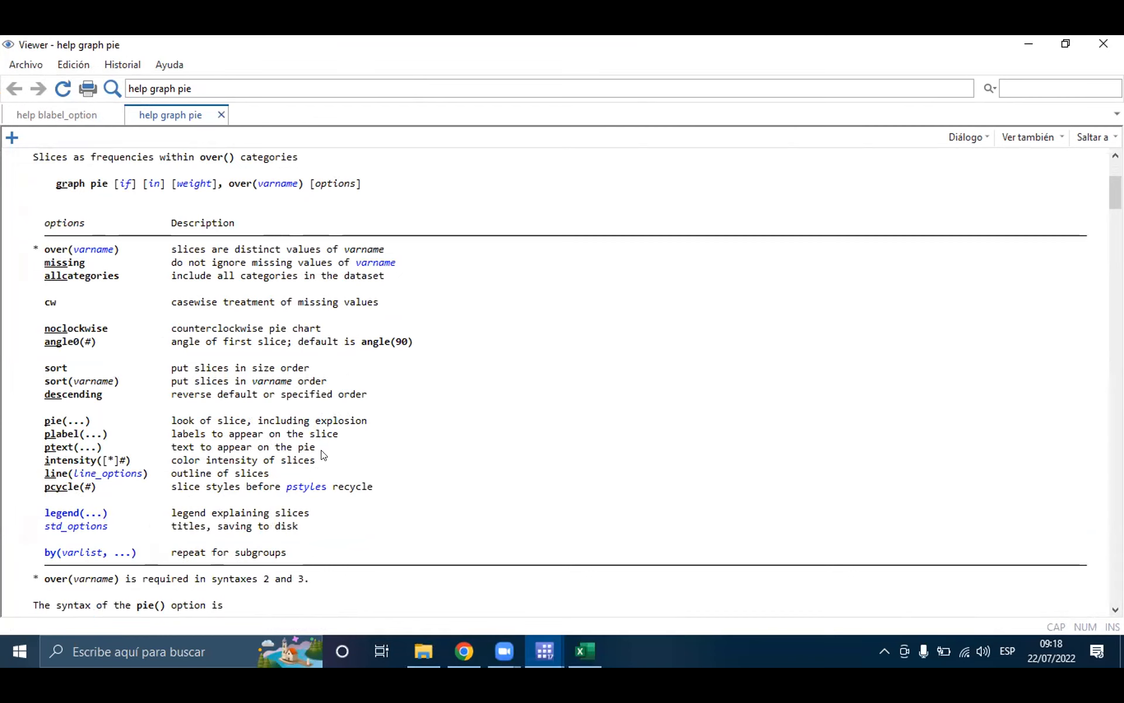
scroll(337, 451, down, 1)
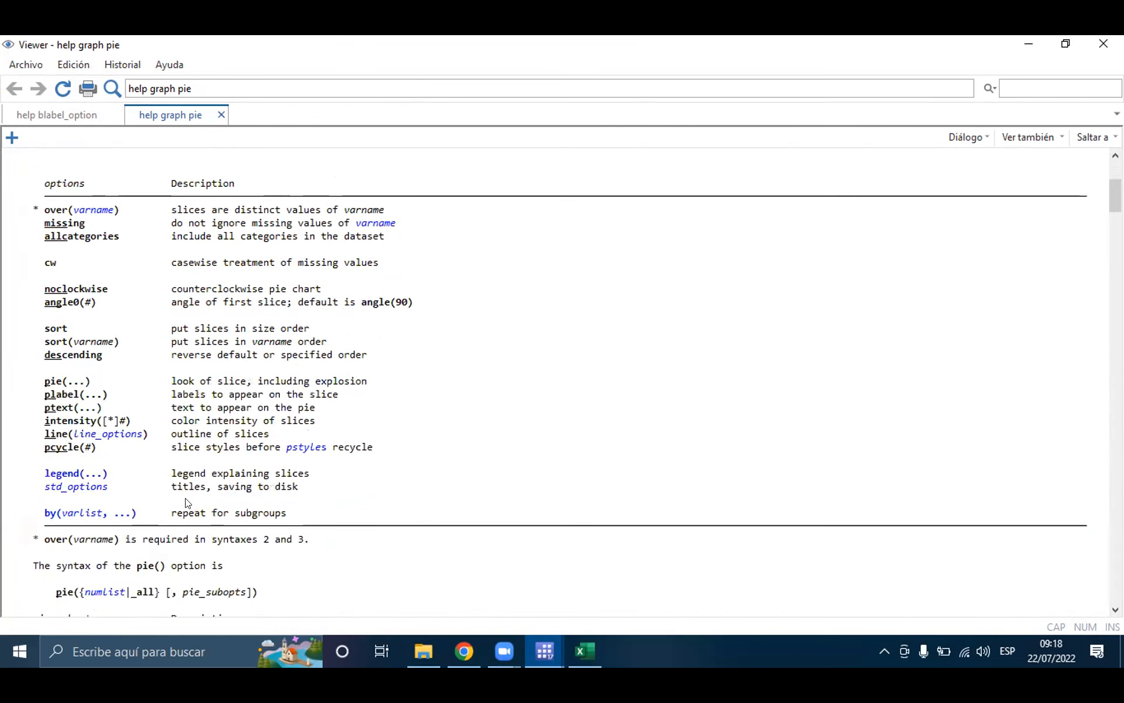
scroll(256, 487, down, 1)
scroll(255, 487, down, 4)
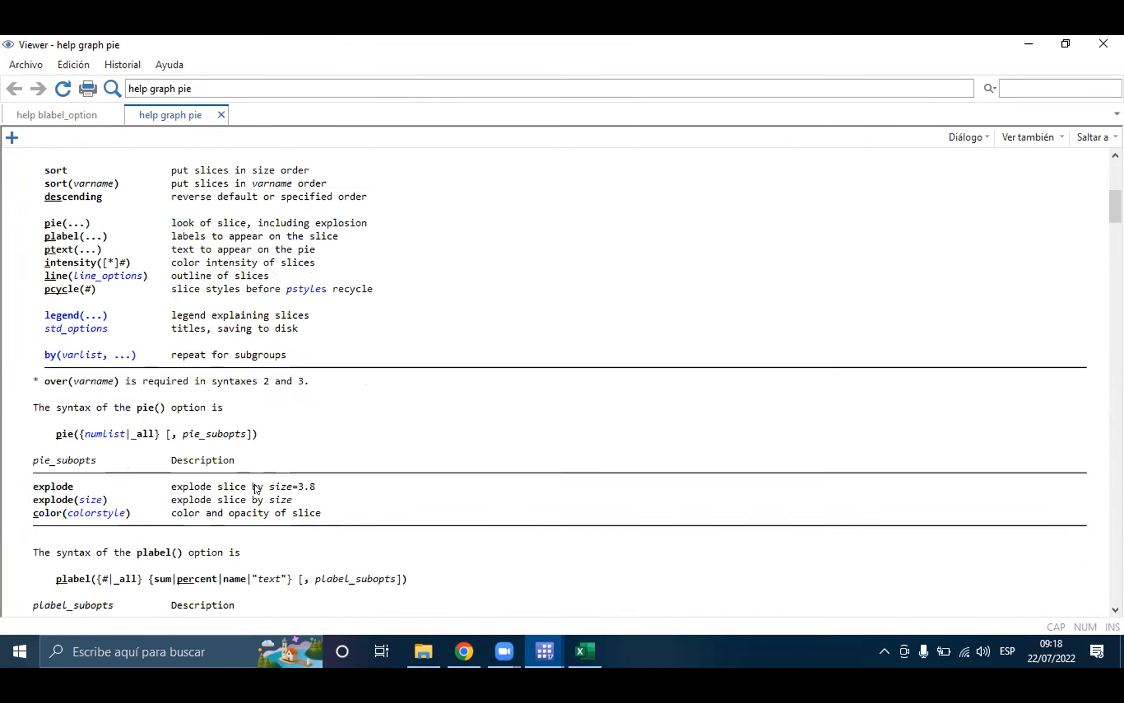
scroll(205, 481, down, 4)
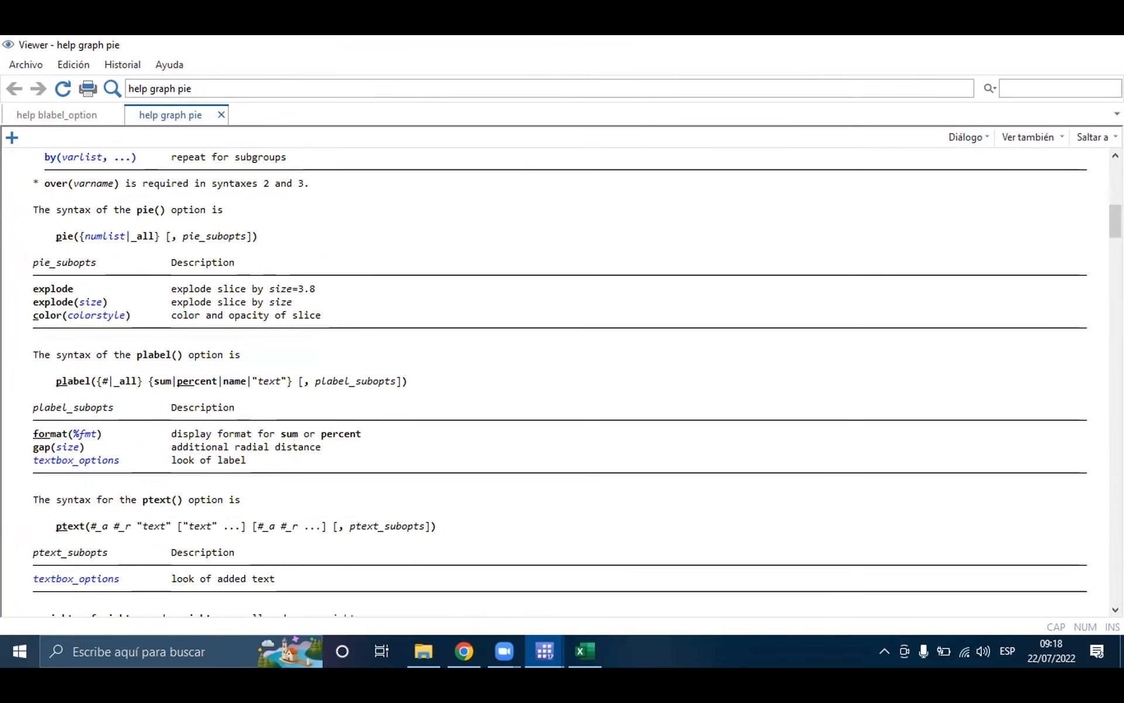
click(1104, 43)
Step: Run the graph pie, over(Fuma) command with by(Nivel) on line 63 and move the resulting chart window slightly
click(945, 433)
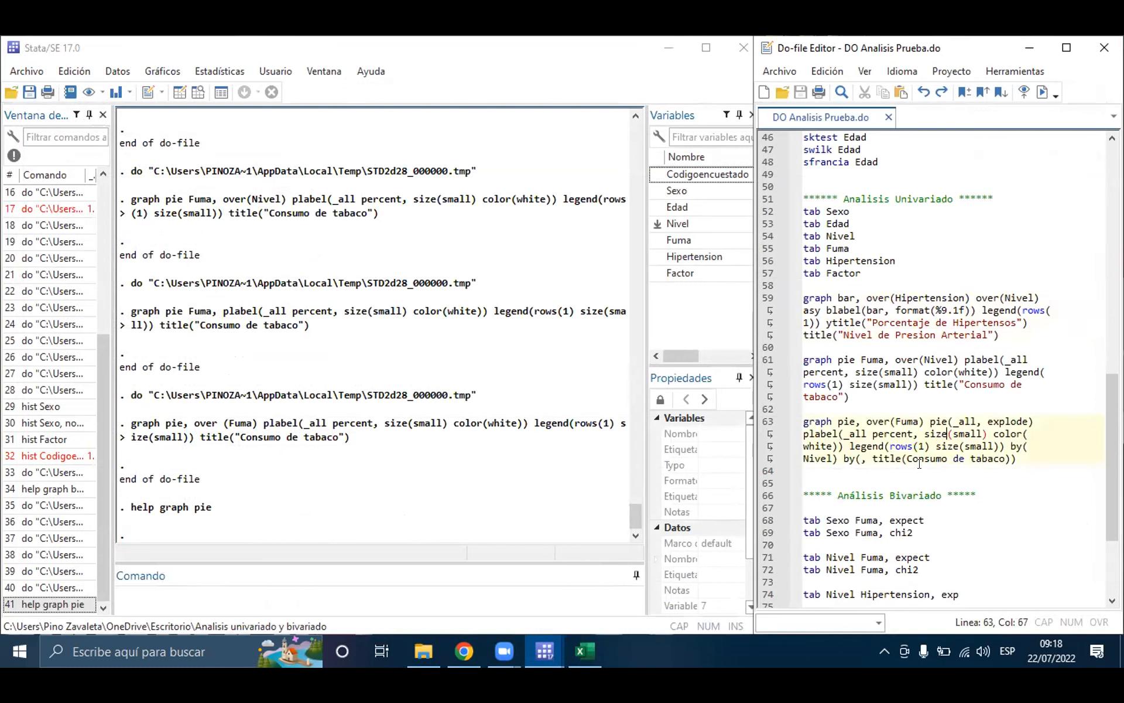
triple_click(966, 433)
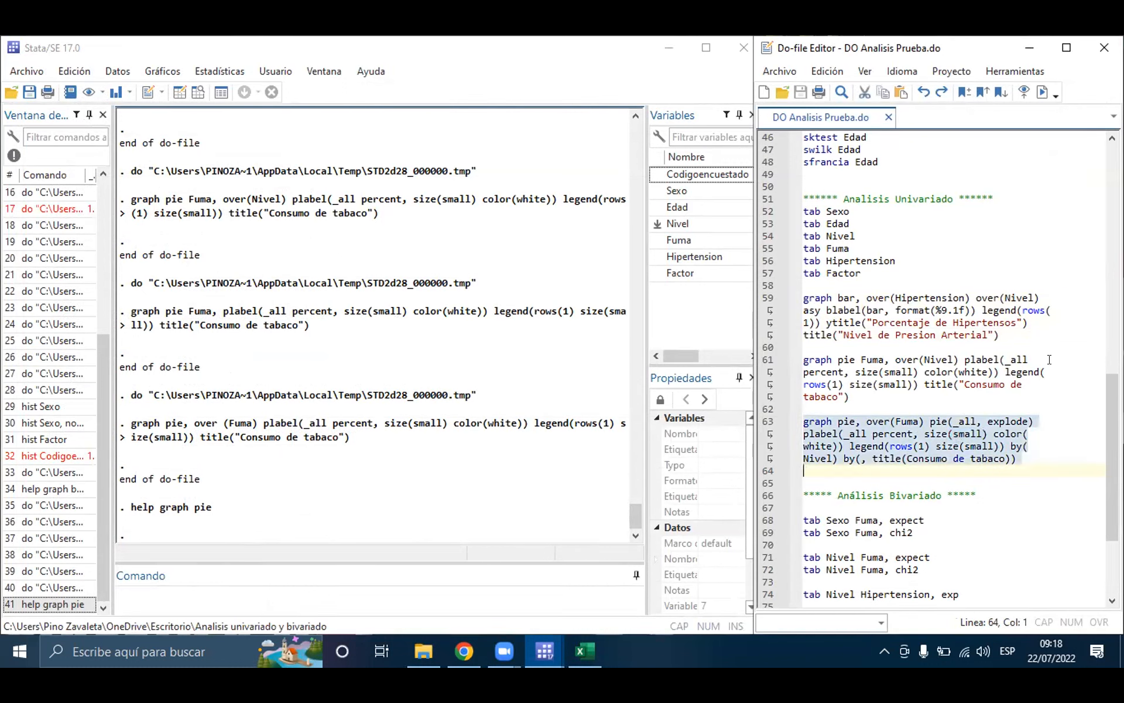
click(1034, 92)
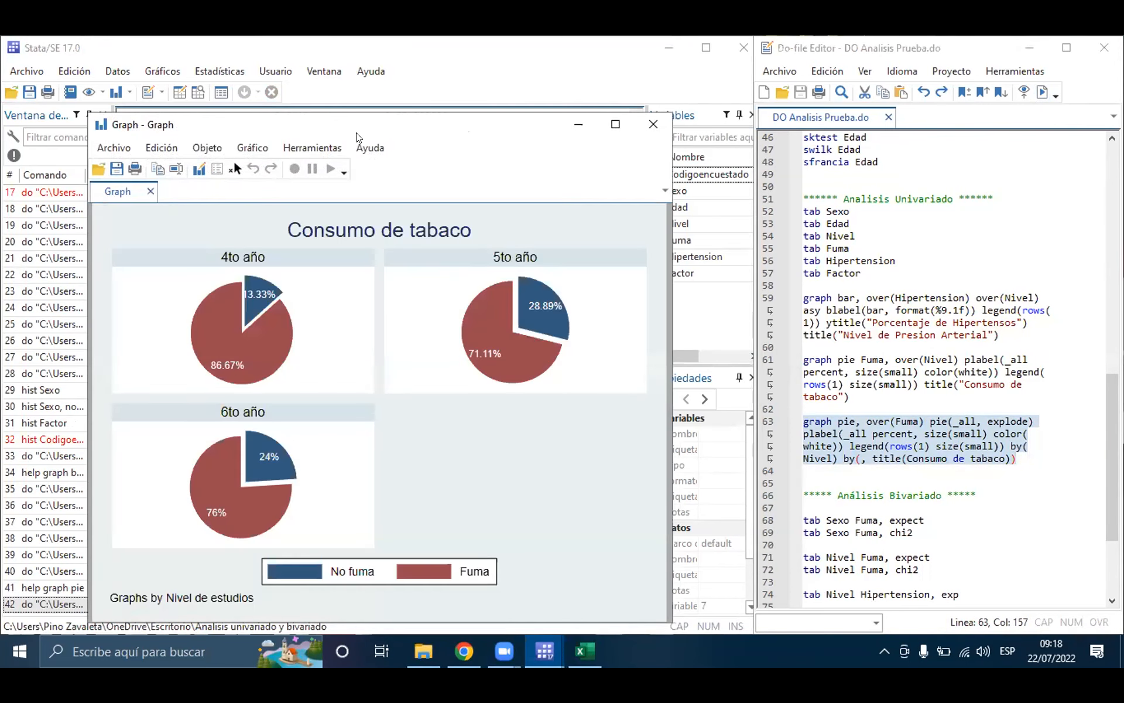
drag(355, 119, 321, 107)
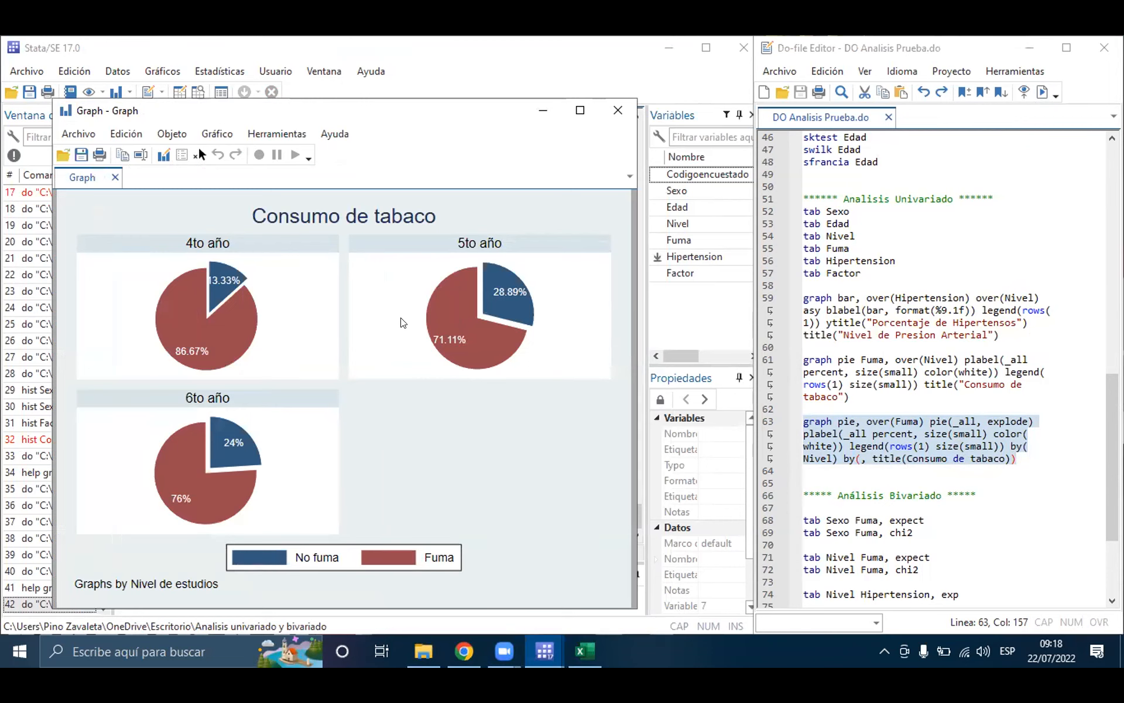
Step: Run the graph pie Fuma, over(Nivel) command on line 61 and close its chart
triple_click(886, 366)
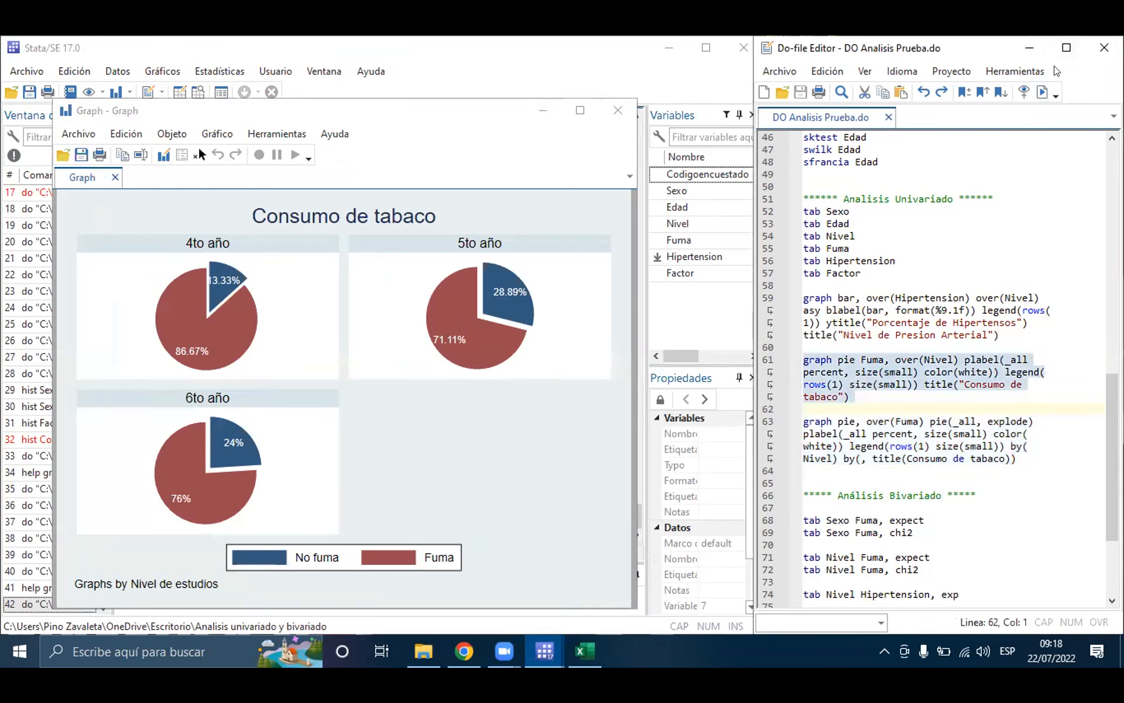
click(1043, 94)
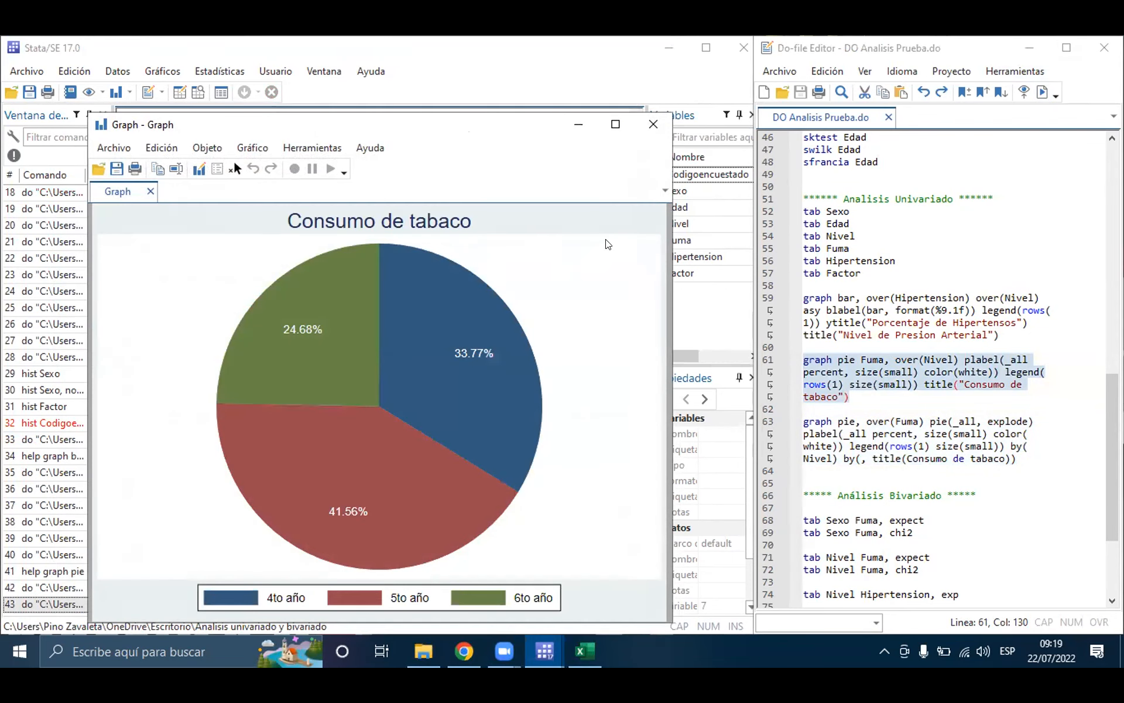
click(656, 122)
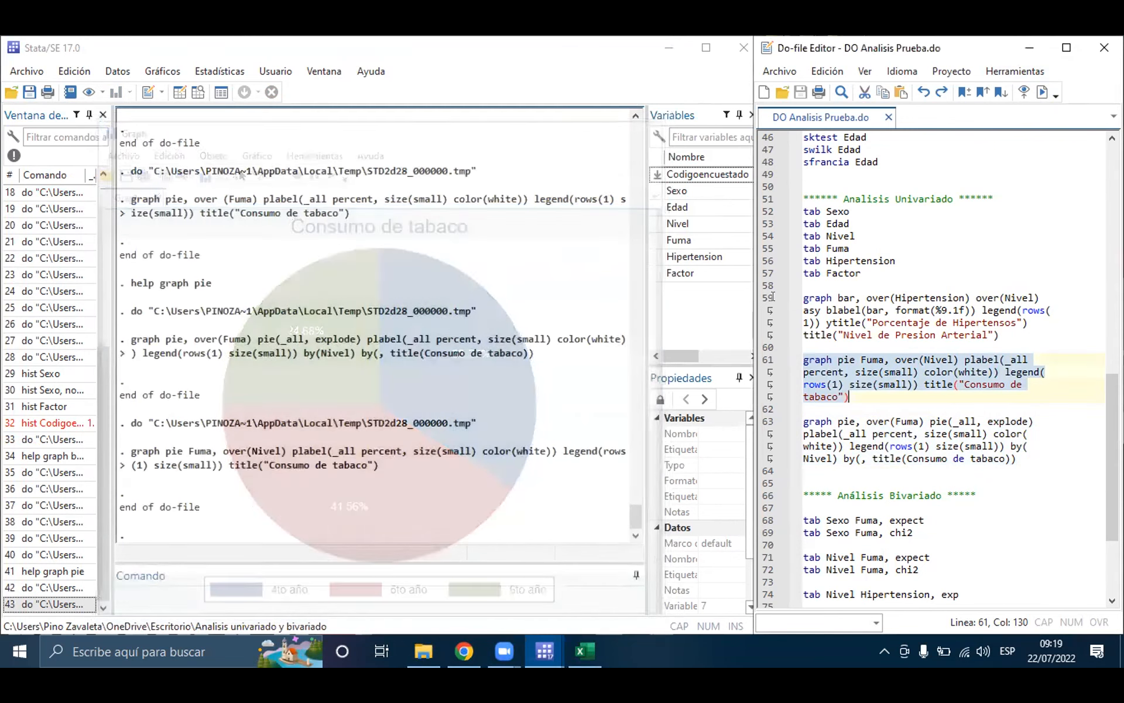
Step: Compare the two pie commands, highlighting over(Fuma) and by(Nivel) on line 63
click(883, 434)
click(870, 359)
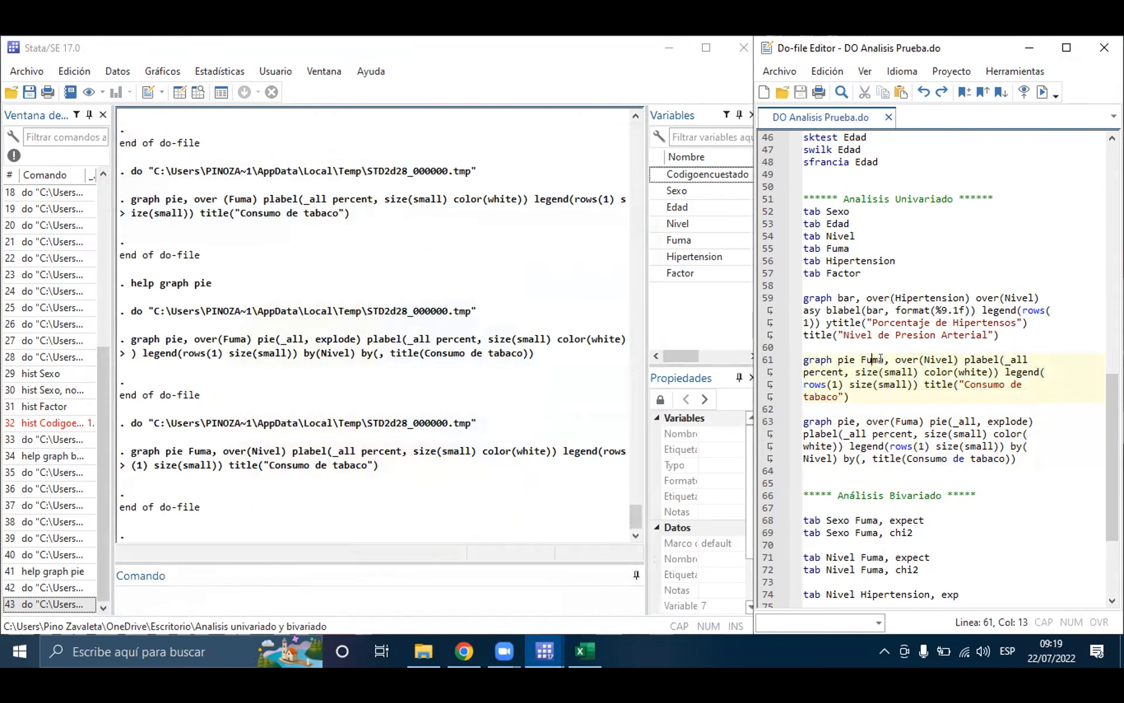
drag(867, 421, 923, 421)
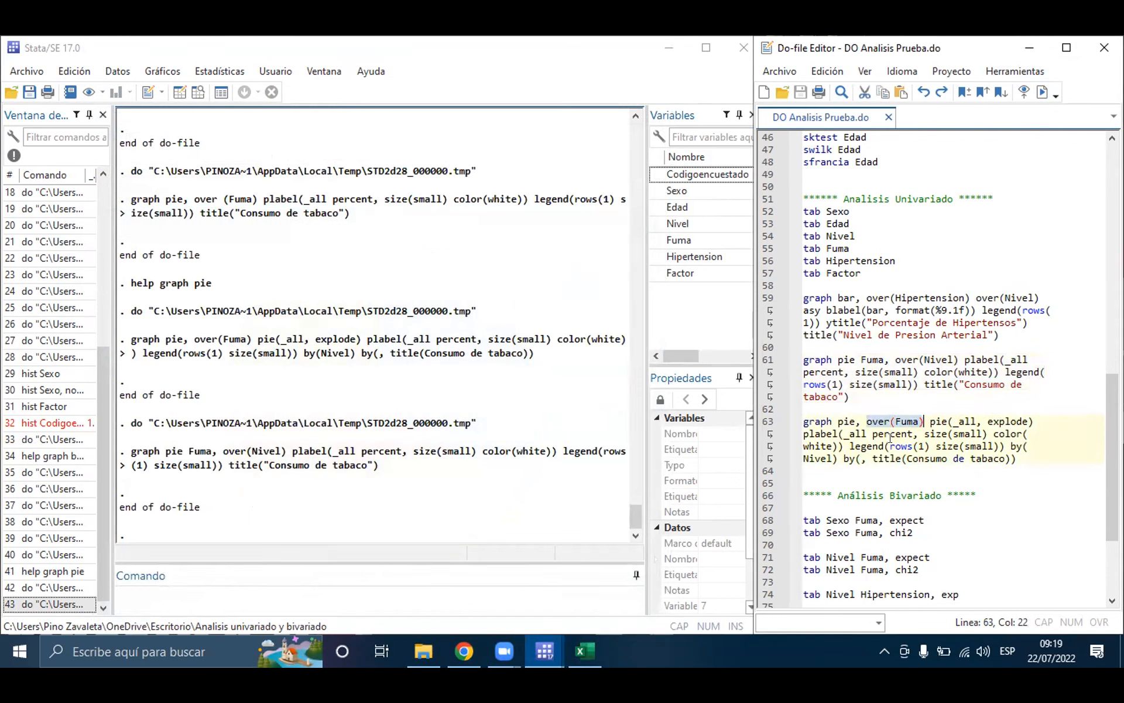
drag(1010, 445, 830, 458)
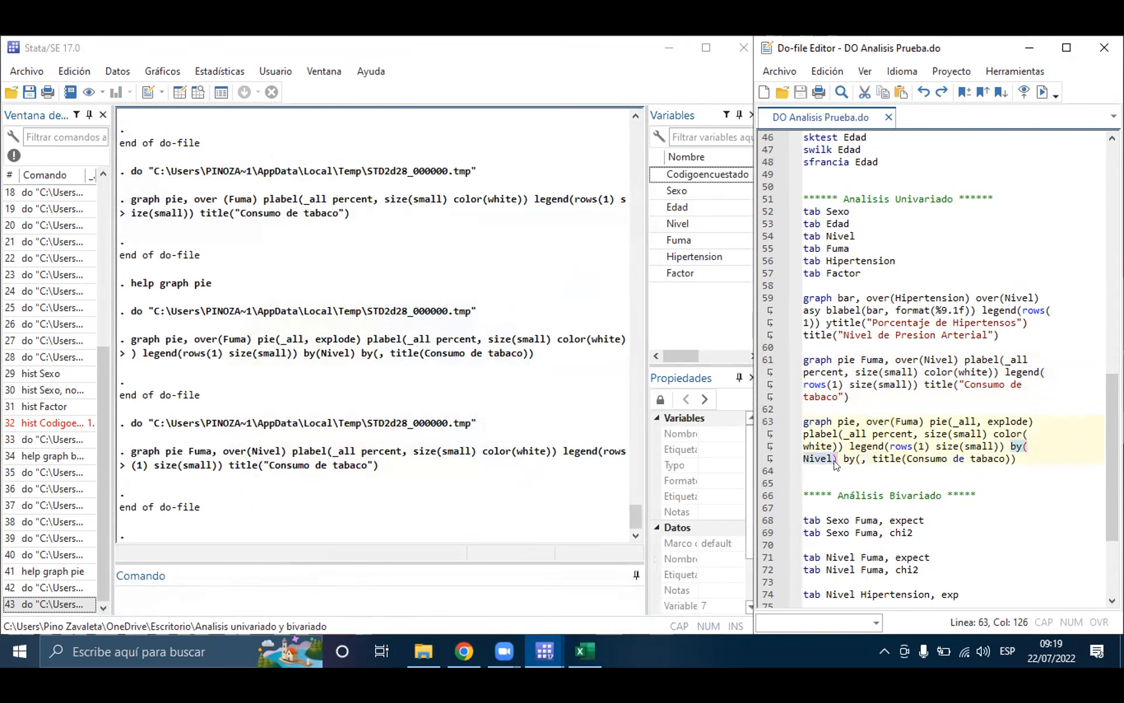
click(895, 419)
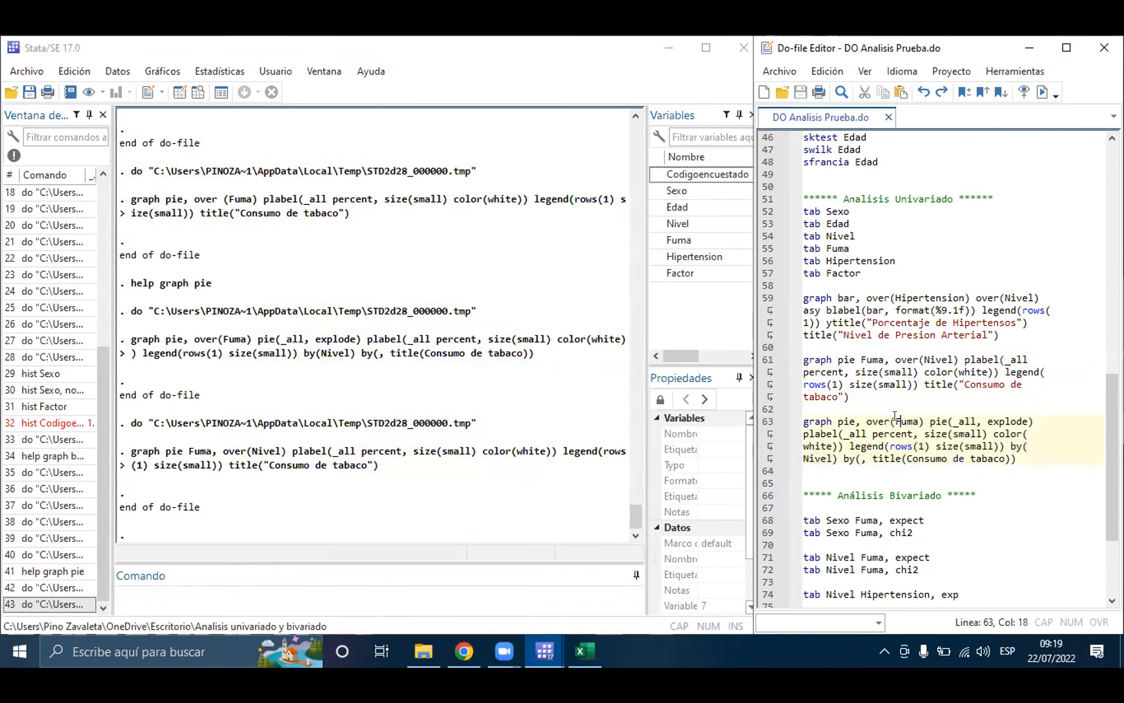
Step: Run the pie command on line 63 again and highlight its pie(_all, explode) option
triple_click(896, 419)
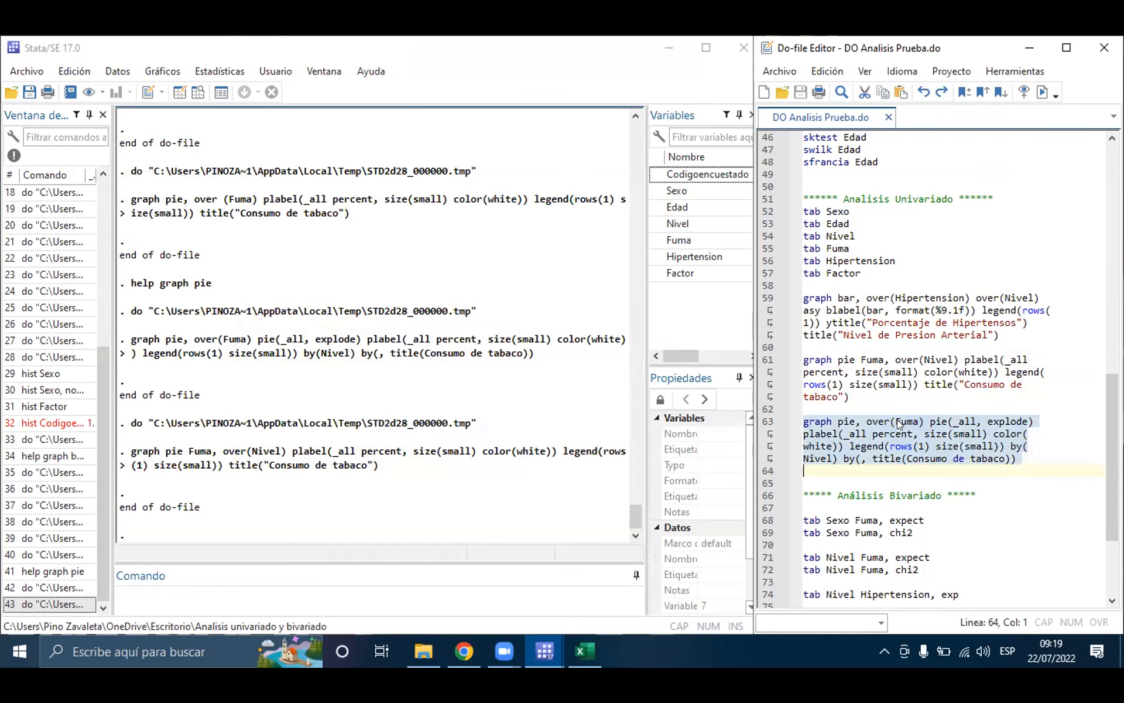
click(1042, 92)
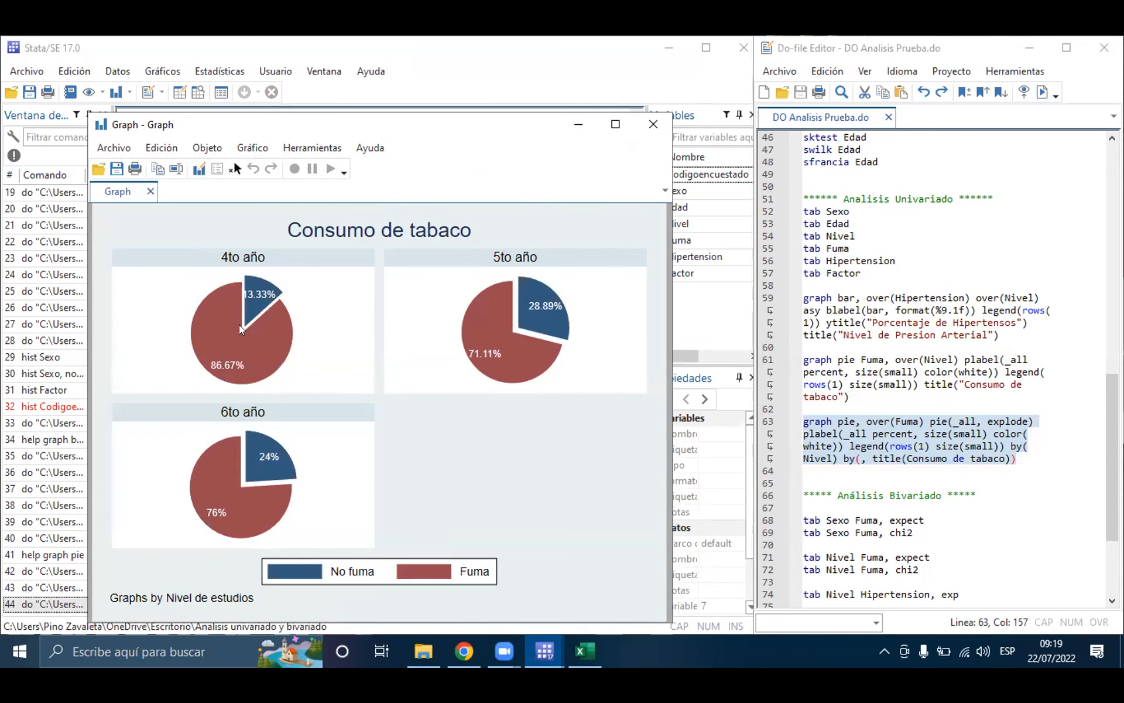
click(855, 448)
click(928, 445)
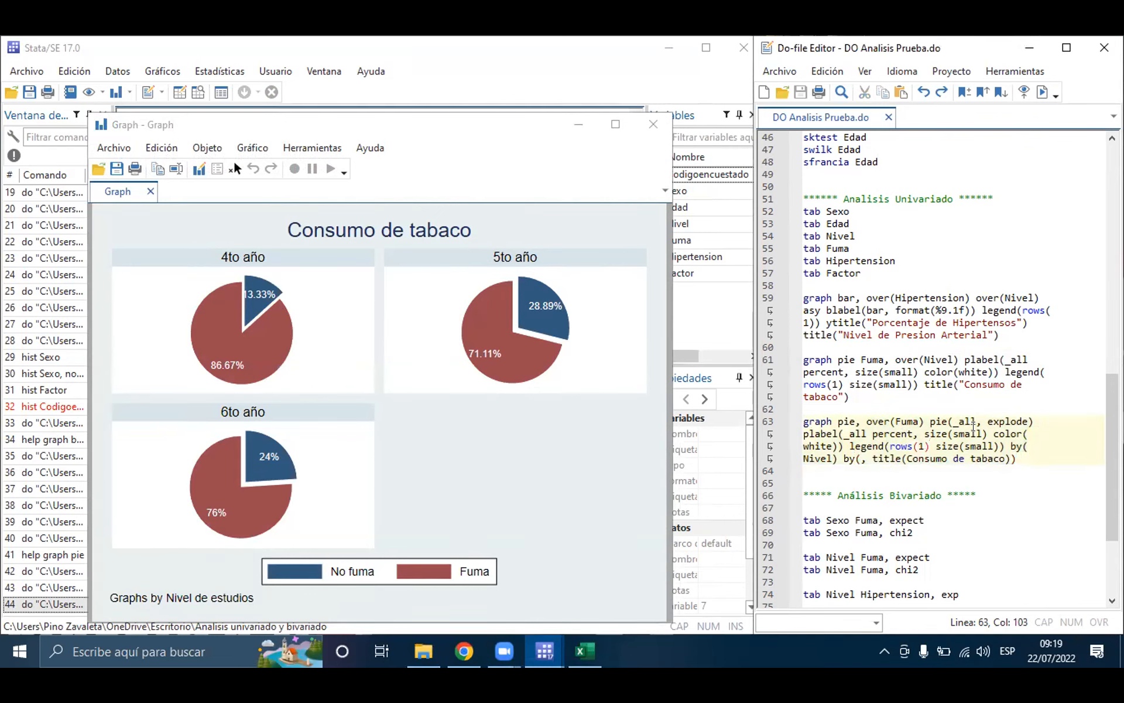
drag(929, 420, 1034, 419)
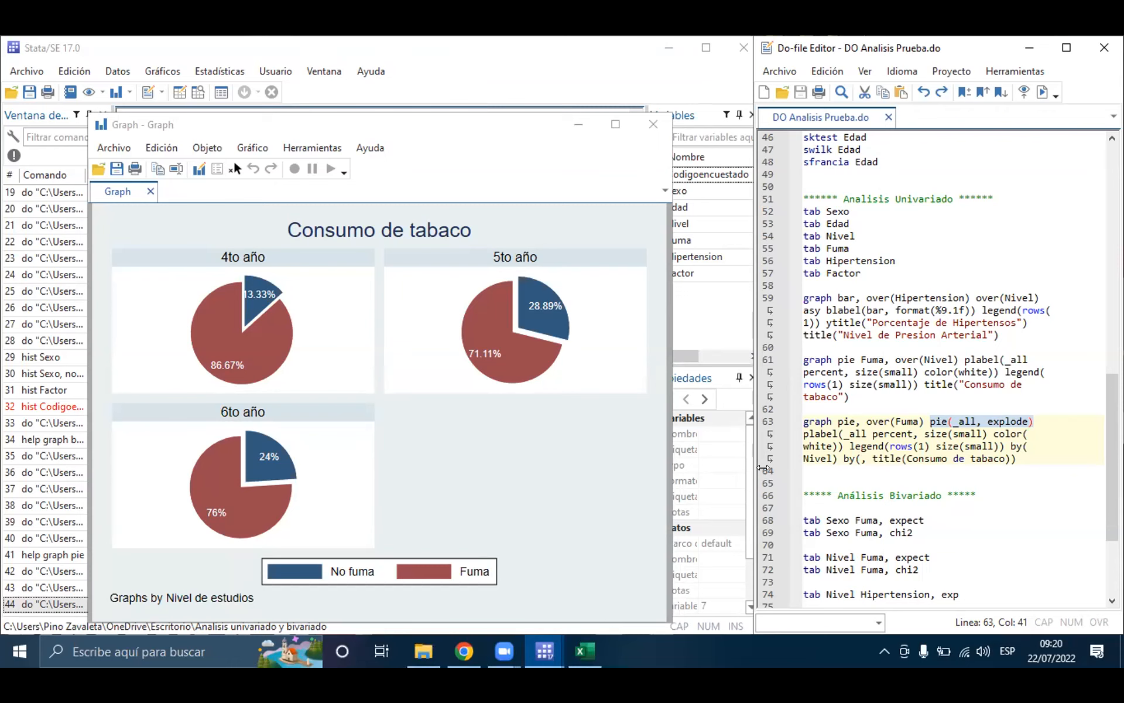
Step: Rerun the over(Nivel) pie command on line 61 for comparison and close the chart
triple_click(904, 360)
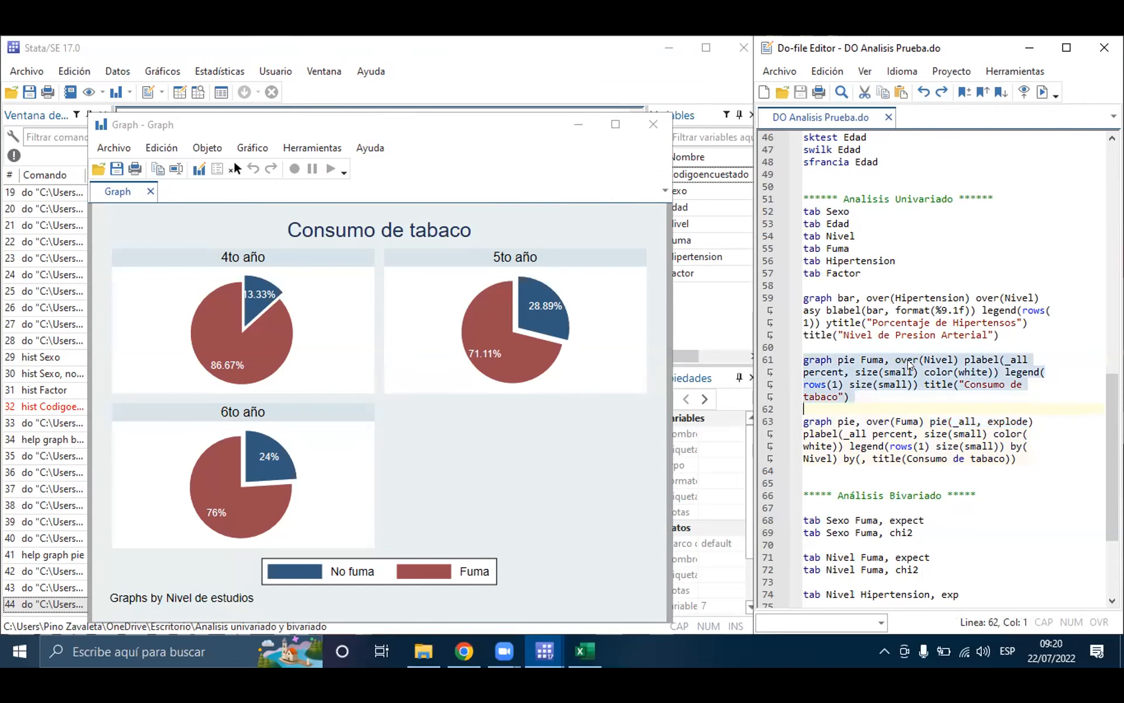
click(1042, 91)
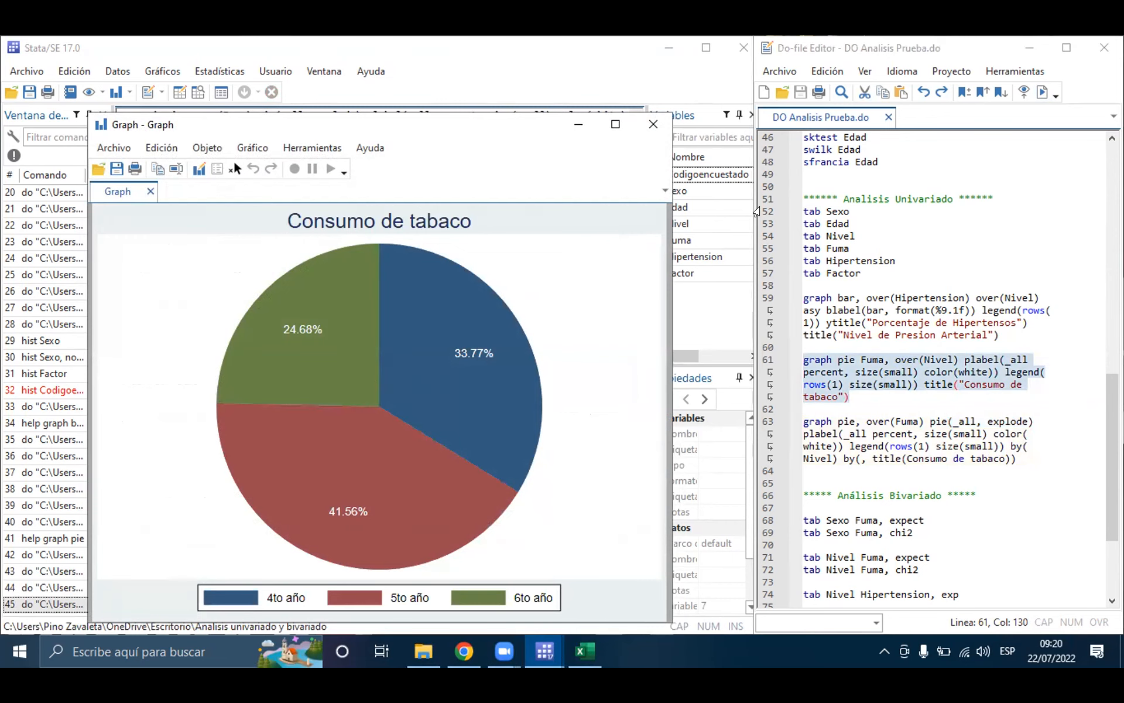
click(653, 125)
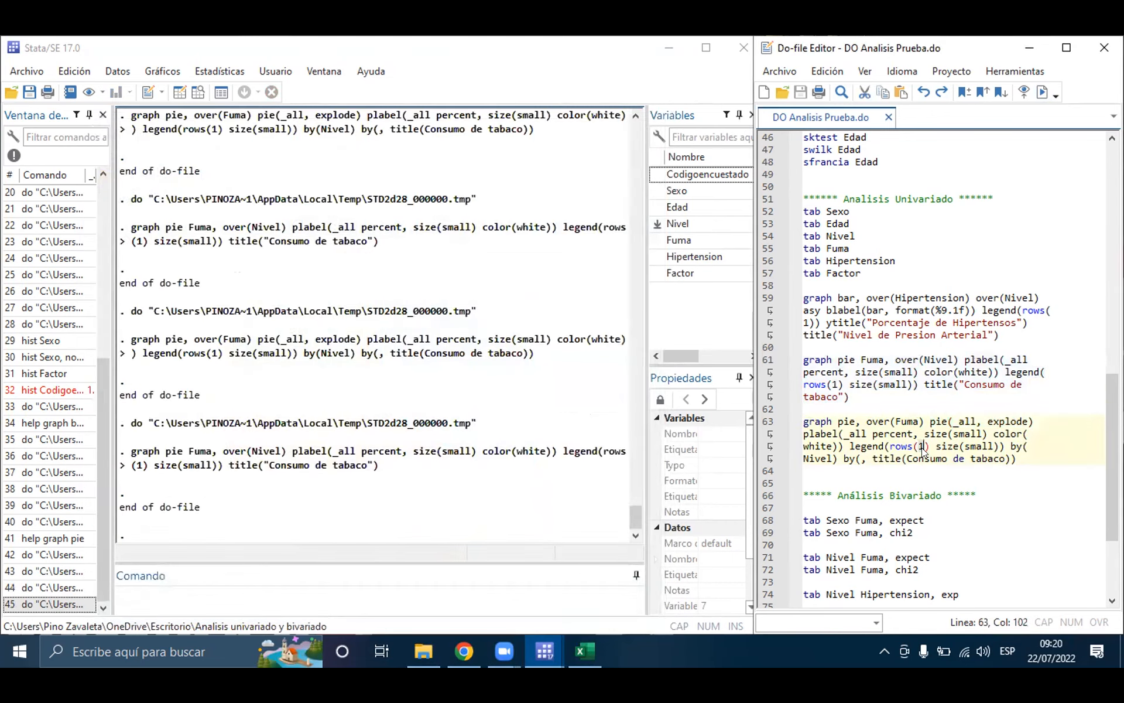
Step: Run the exploded pie command on line 63 followed by the over(Nivel) pie command on line 61, and close the chart
triple_click(920, 445)
click(1041, 92)
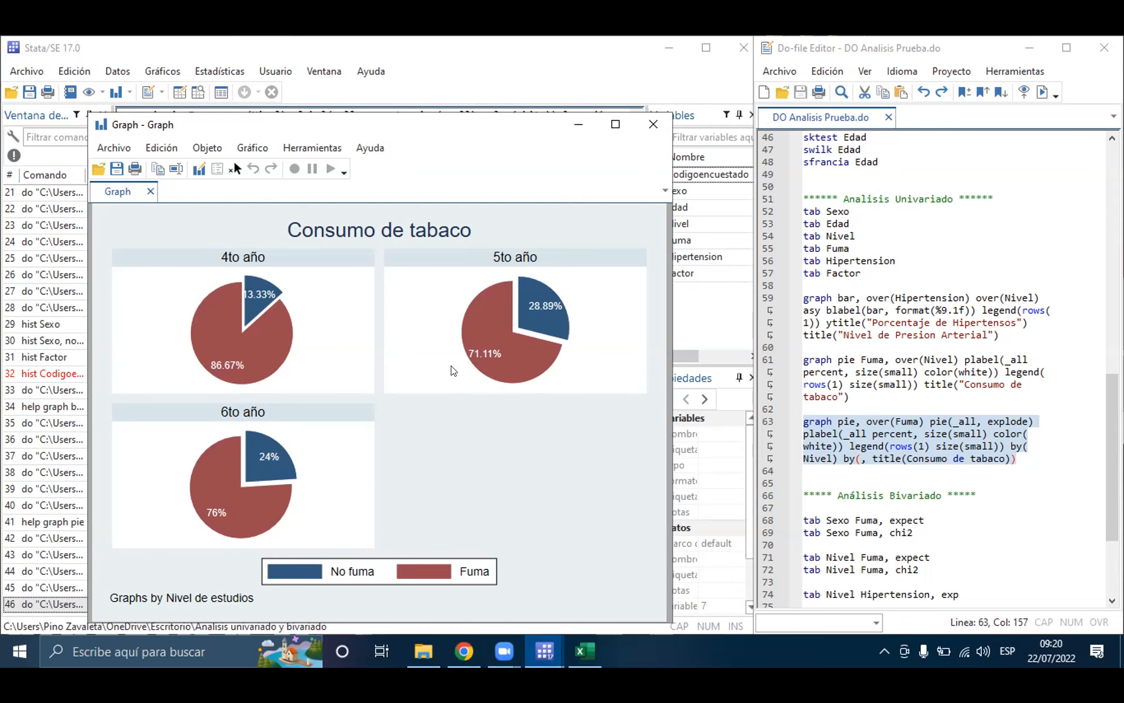
double_click(890, 376)
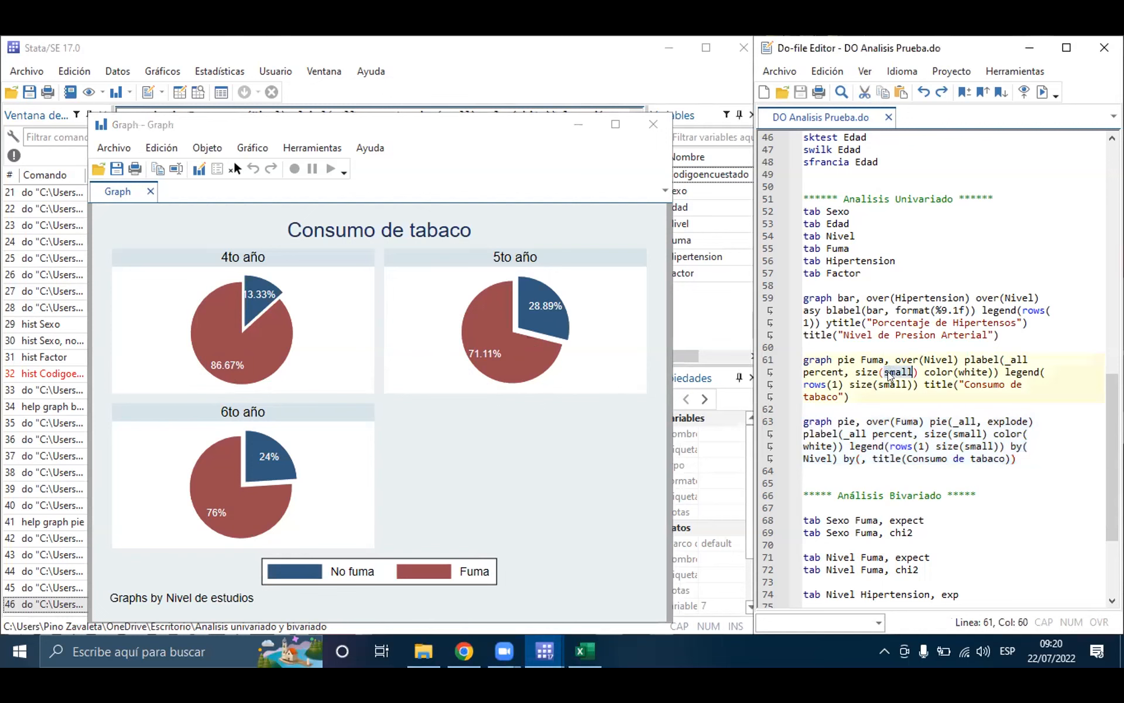
click(890, 376)
click(1039, 91)
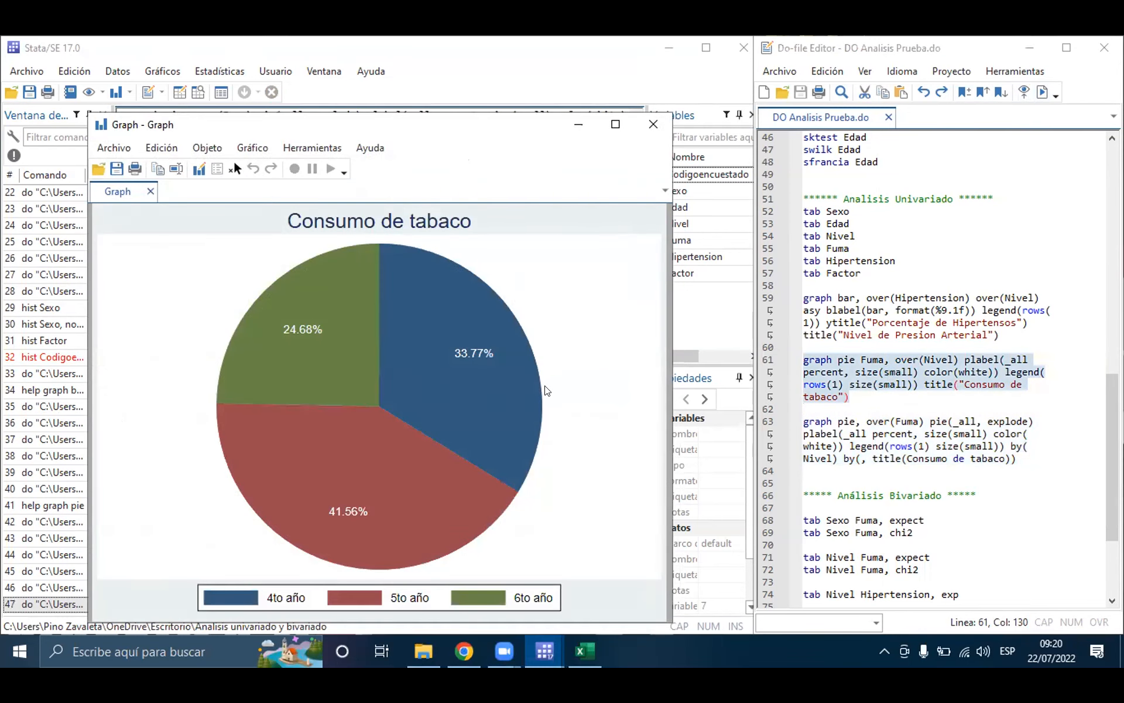
click(653, 124)
Step: Open the help page for graph bar to check the graph hbar syntax, and minimize the viewer
click(889, 421)
click(856, 309)
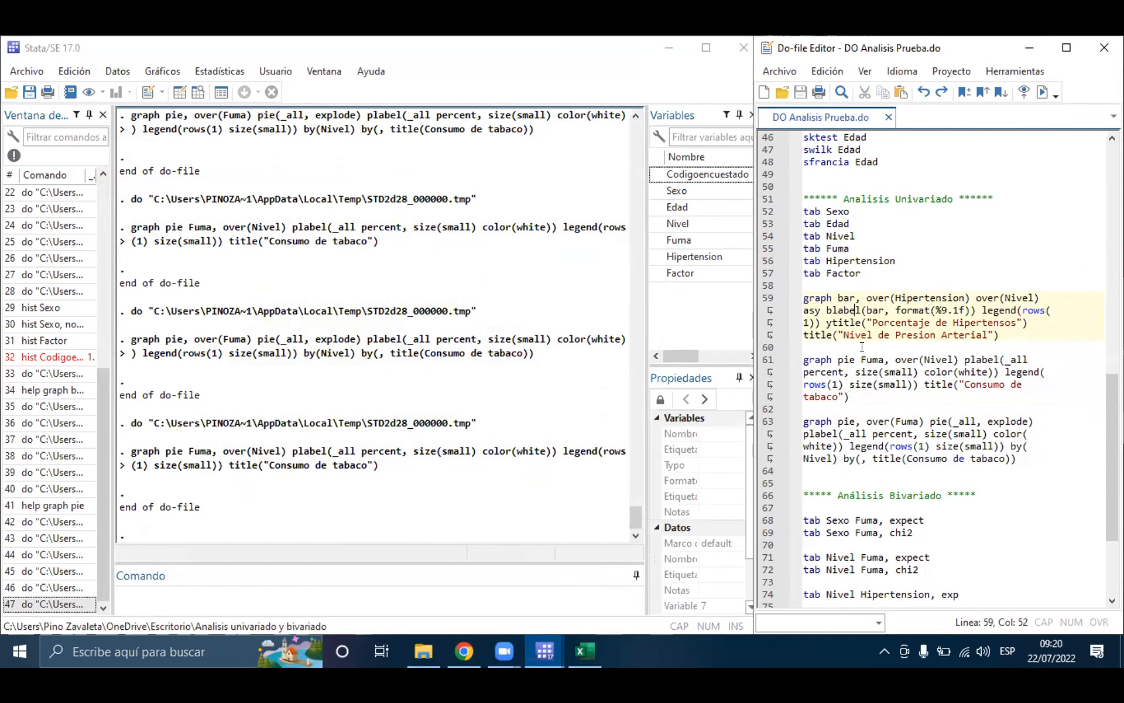
click(852, 296)
click(457, 597)
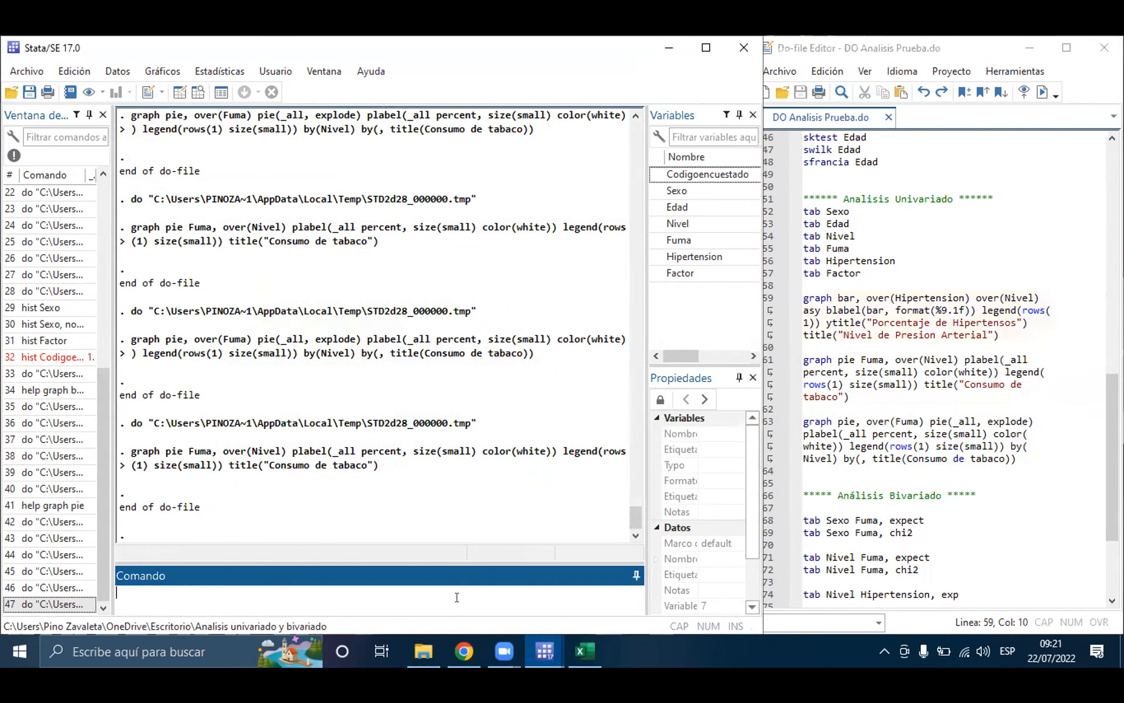
text(graph bar)
key(Left)
key(Left)
text(help)
key(Return)
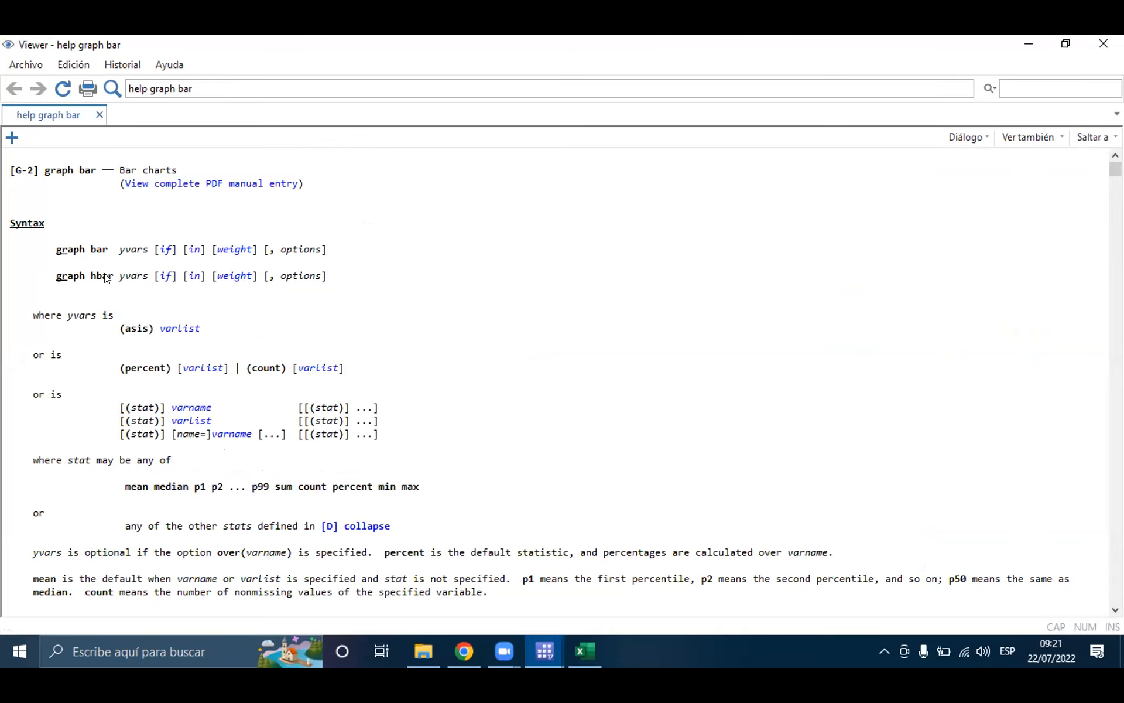
click(1029, 44)
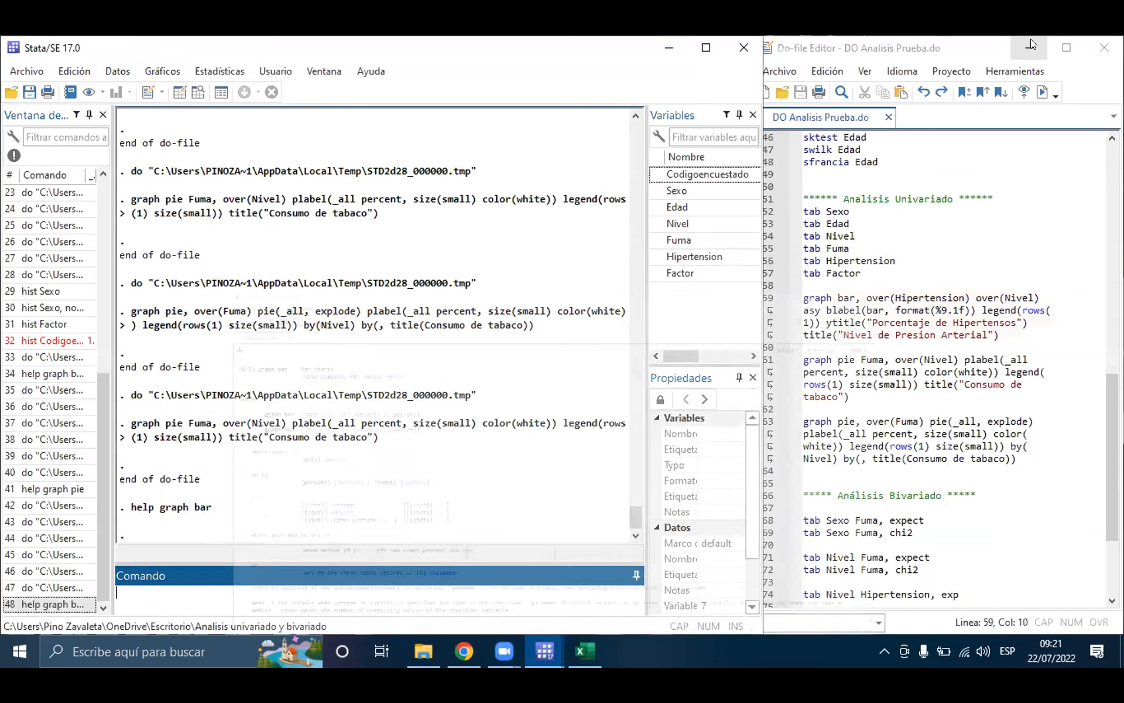
Step: Change graph bar to graph hbar on line 59, run the command, and close the resulting horizontal bar chart
click(836, 297)
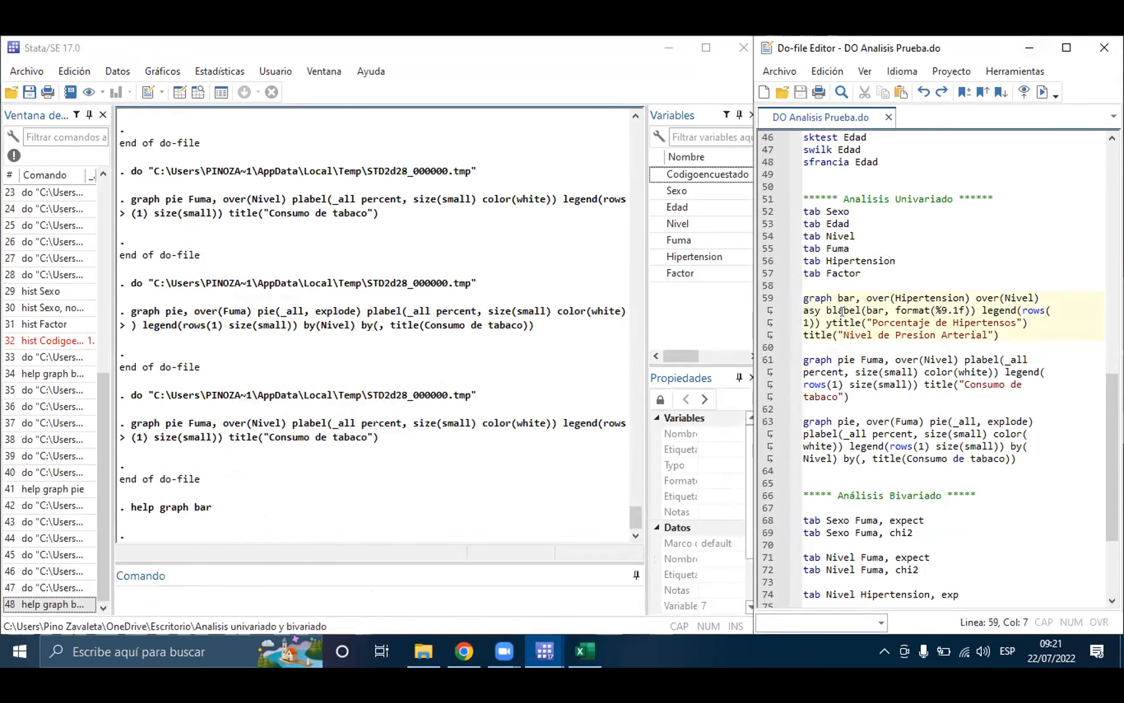
text(h)
triple_click(826, 311)
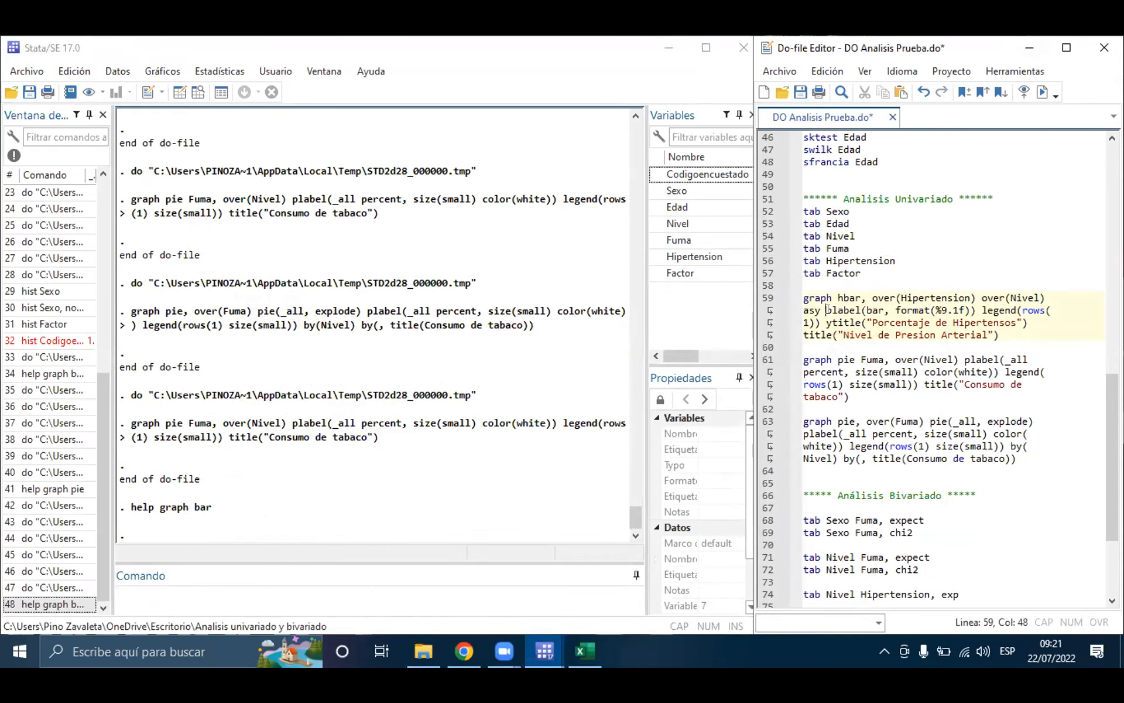
click(1043, 92)
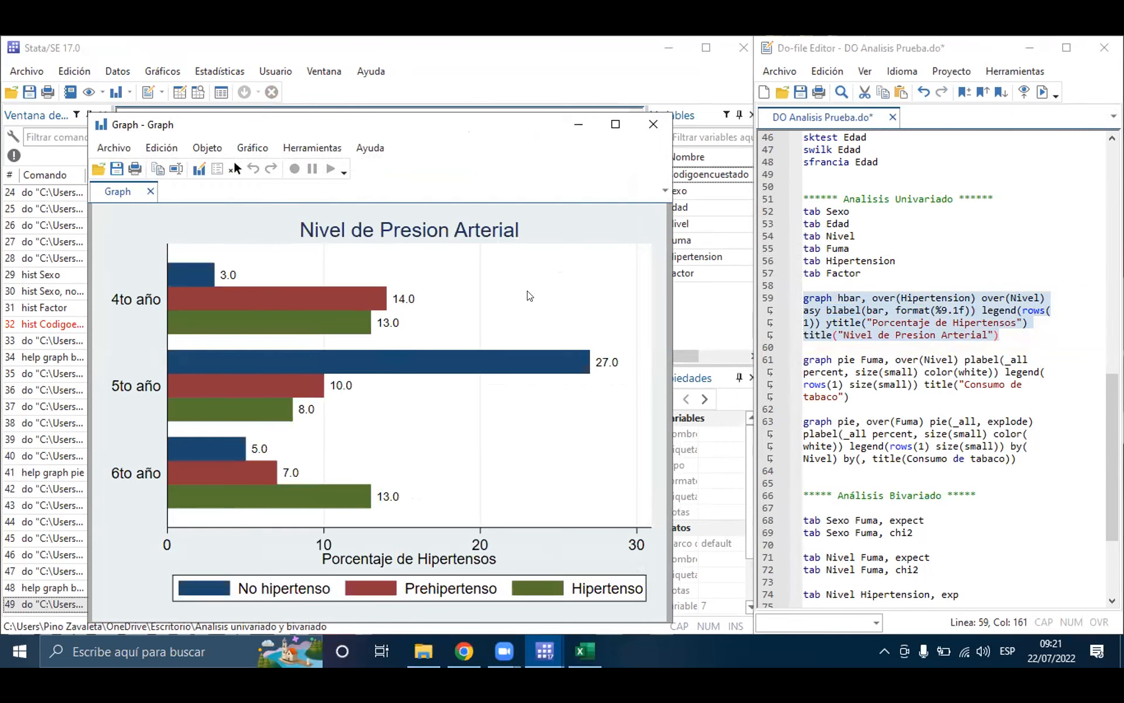
click(646, 125)
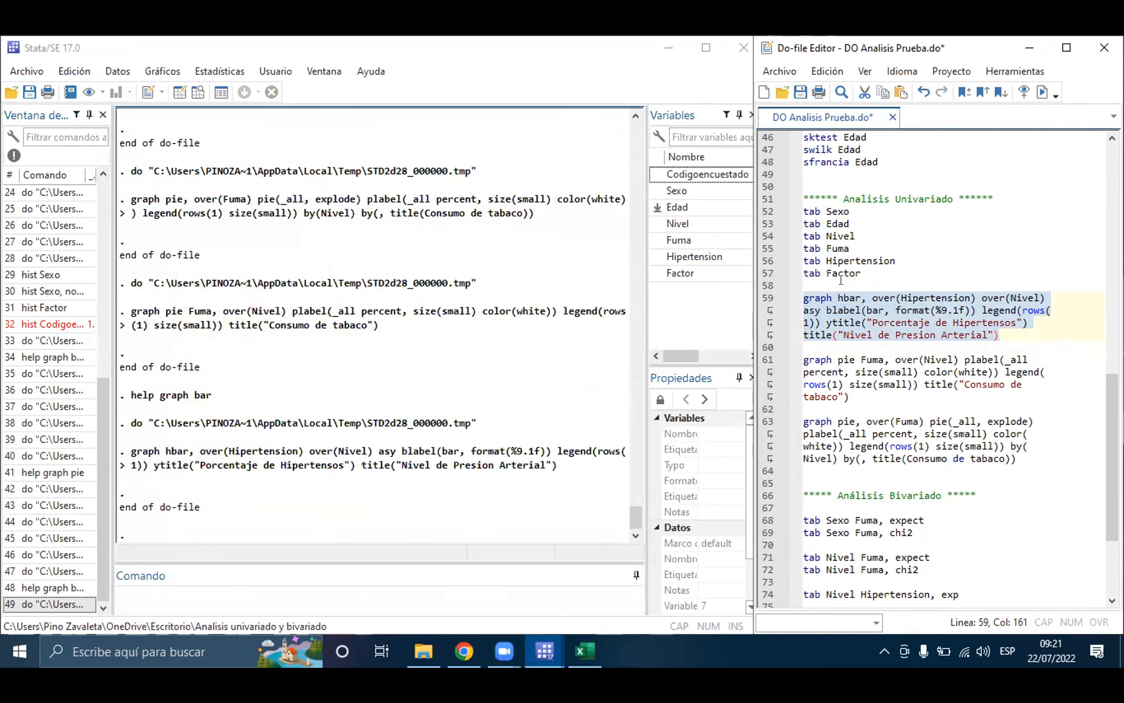
Step: Change graph hbar back to graph bar on line 59 and save the do-file
click(839, 300)
key(BackSpace)
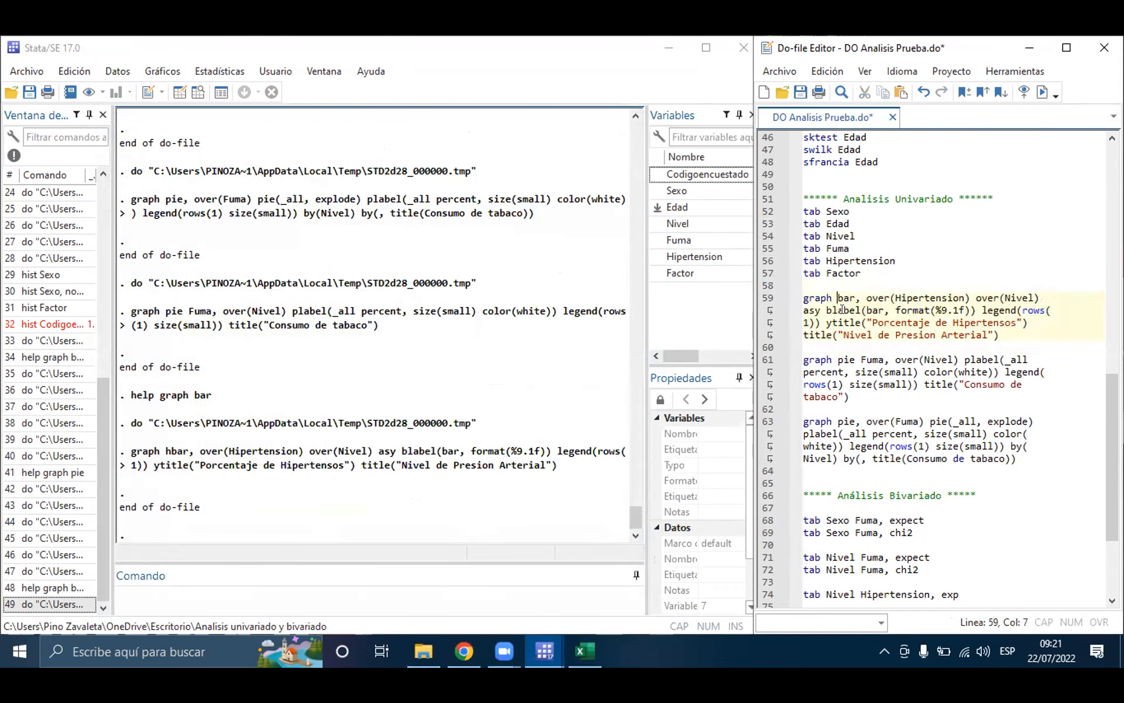
key(ctrl+s)
scroll(896, 292, down, 4)
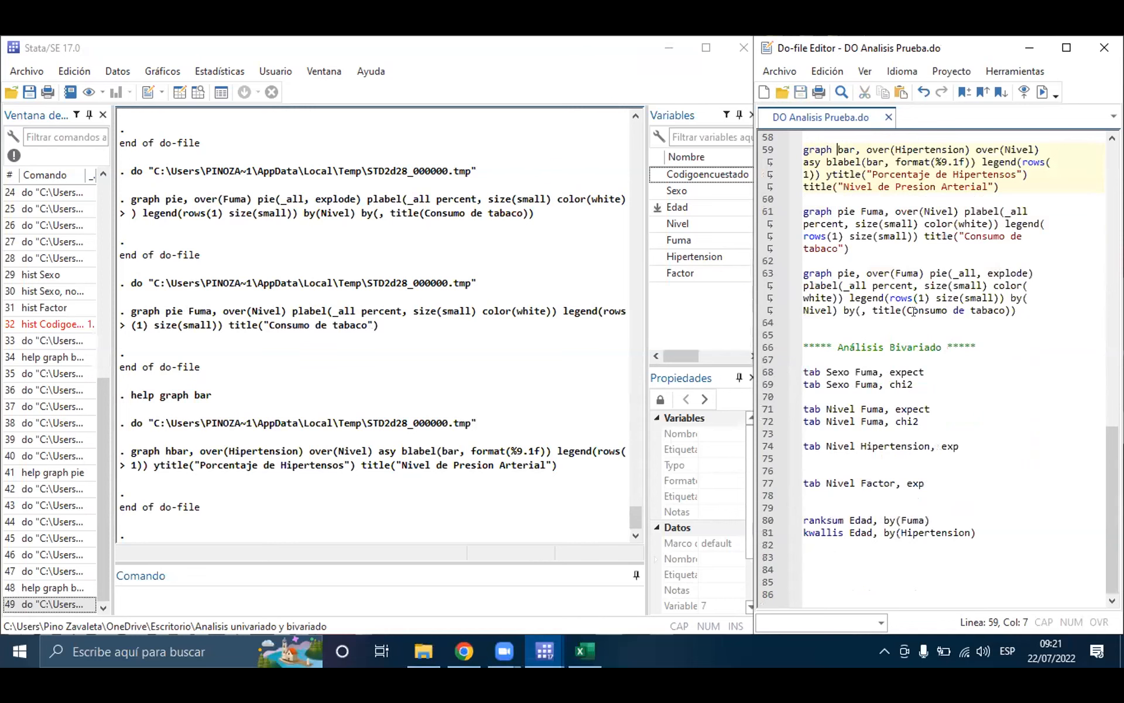
click(839, 326)
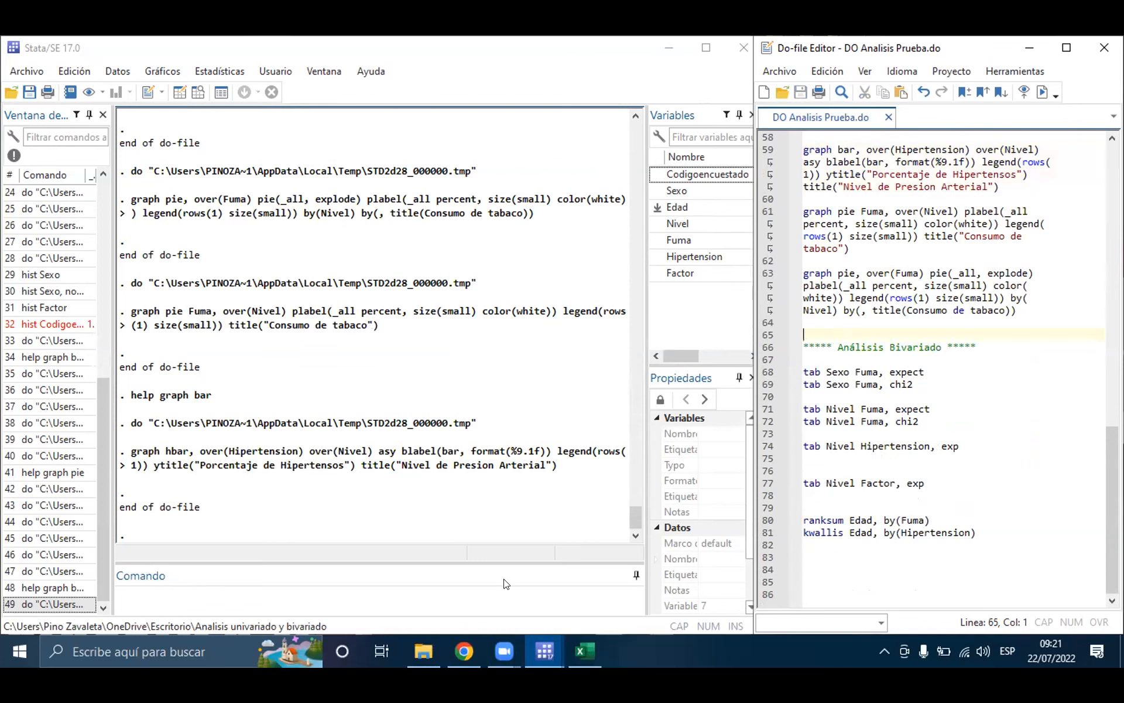
click(500, 600)
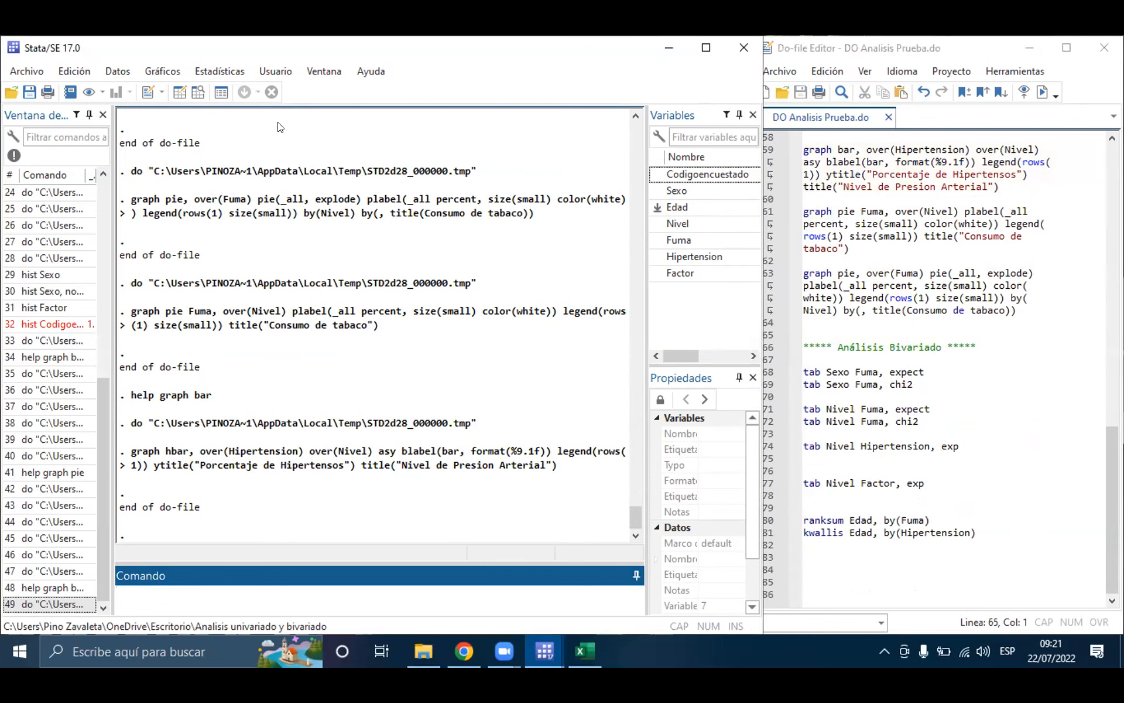
click(244, 110)
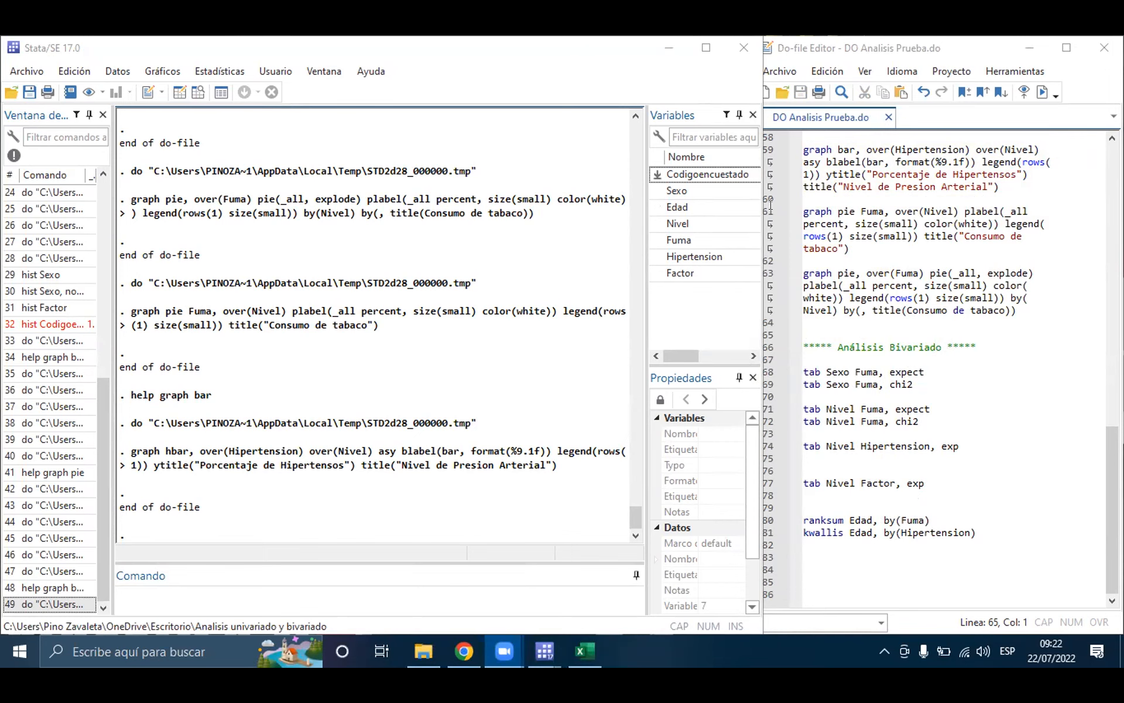
click(884, 384)
click(944, 373)
click(914, 373)
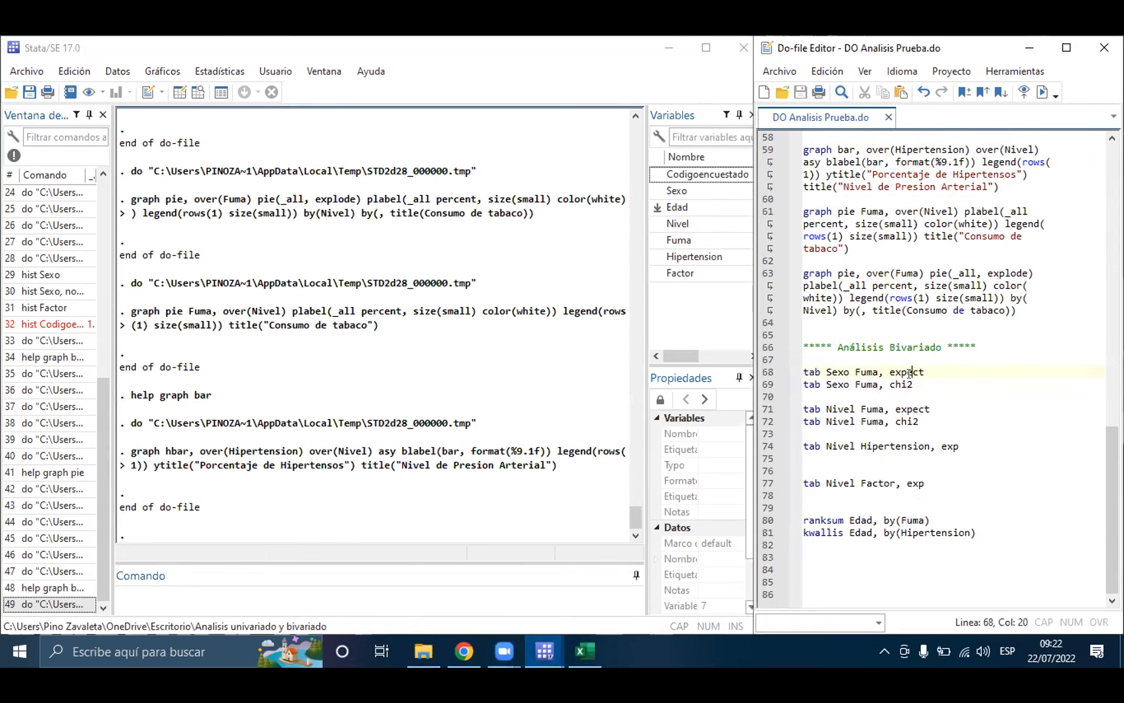
click(837, 372)
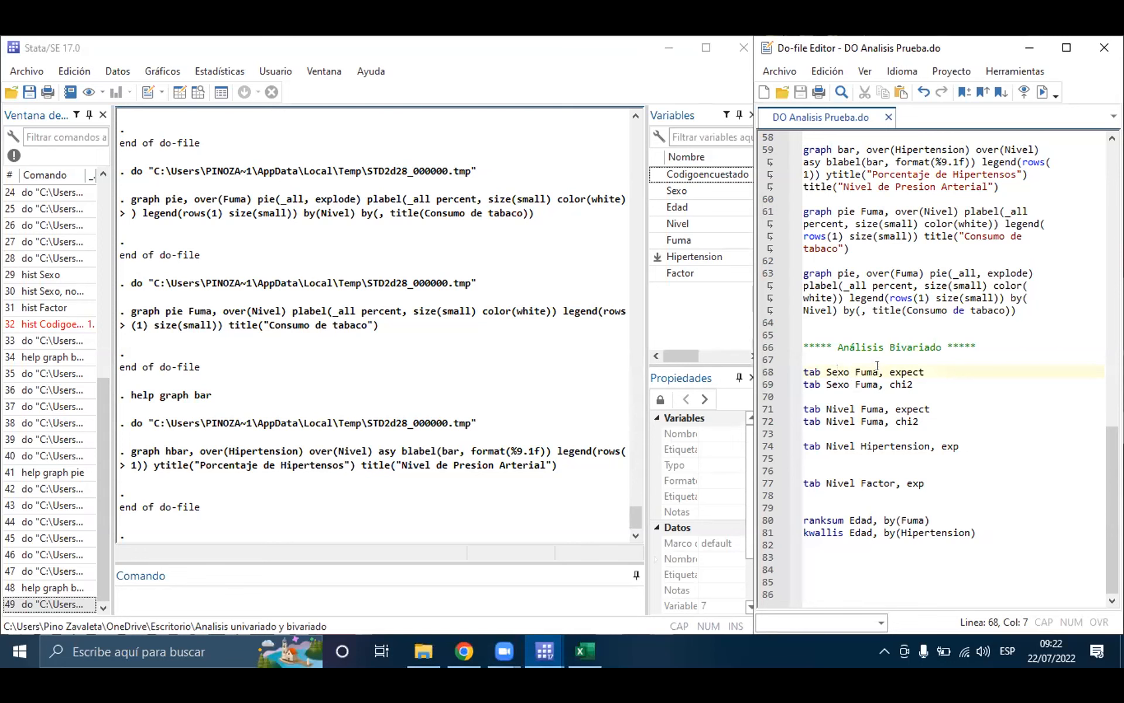
Step: Add the command tab Sexo Fuma on line 67 under the Análisis Bivariado heading and run it
click(841, 359)
key(Return)
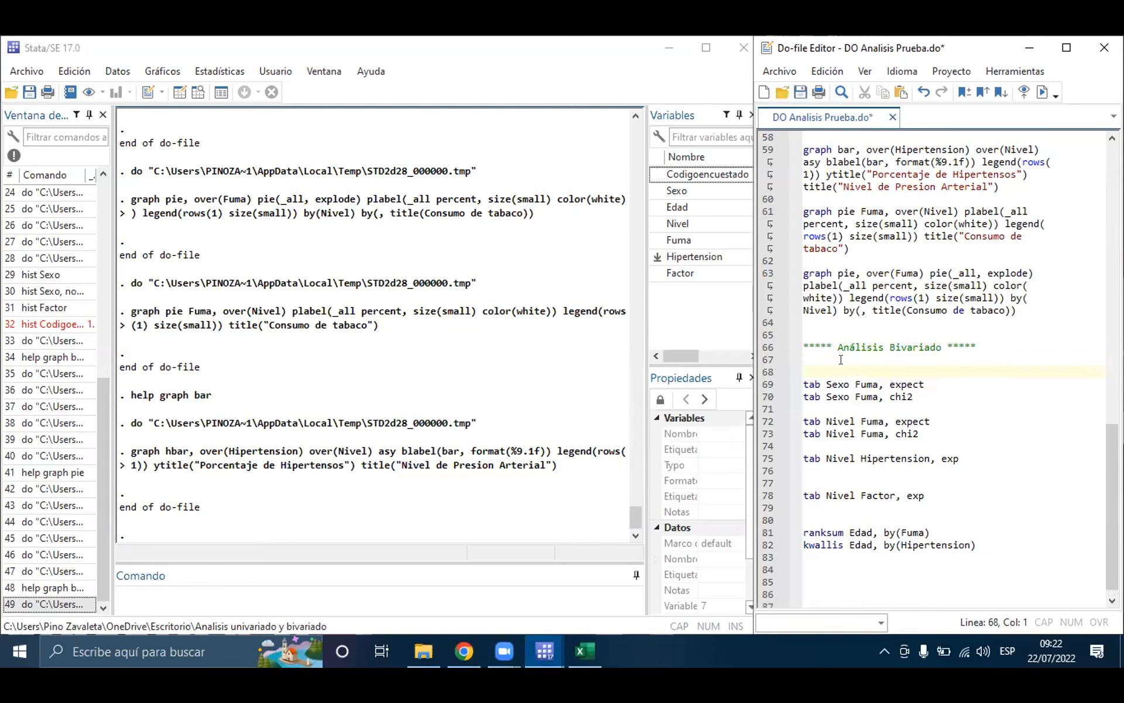
text(tab Sexo Fuma)
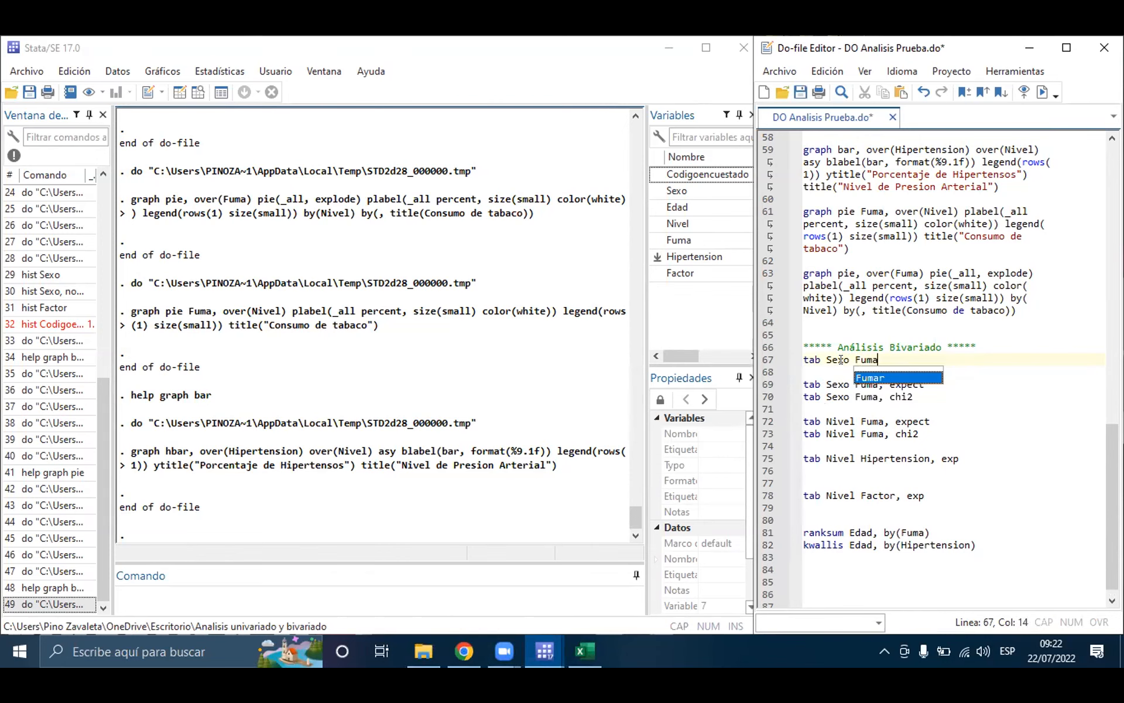
key(Escape)
triple_click(841, 360)
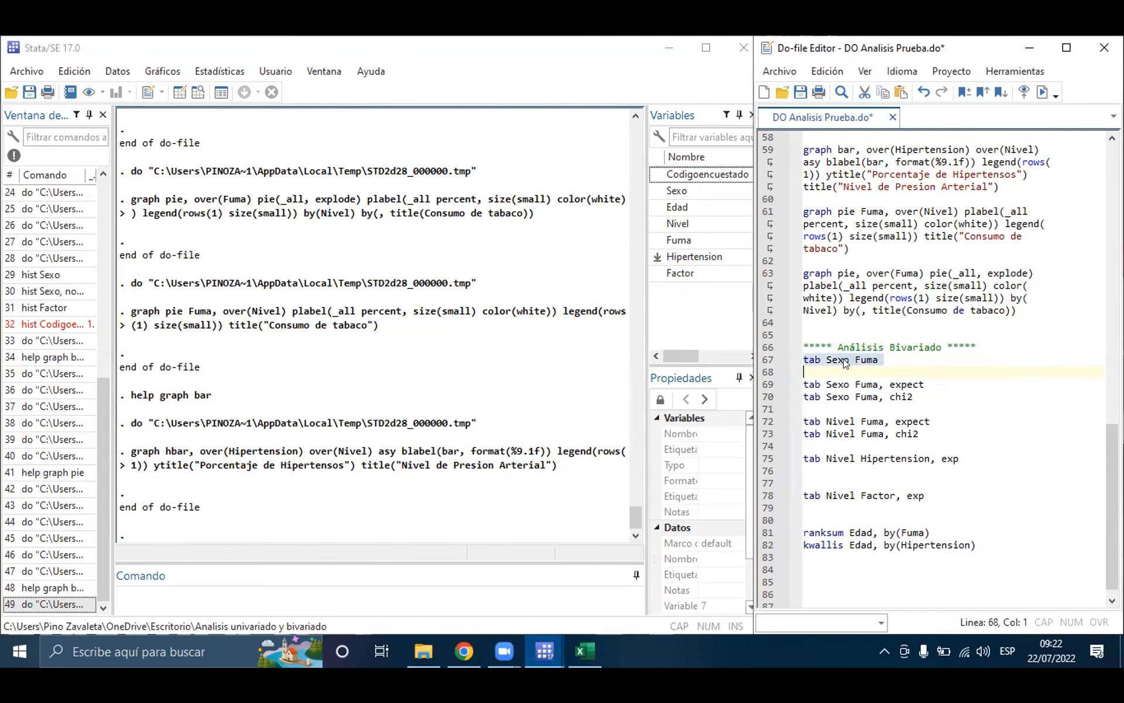
click(1043, 93)
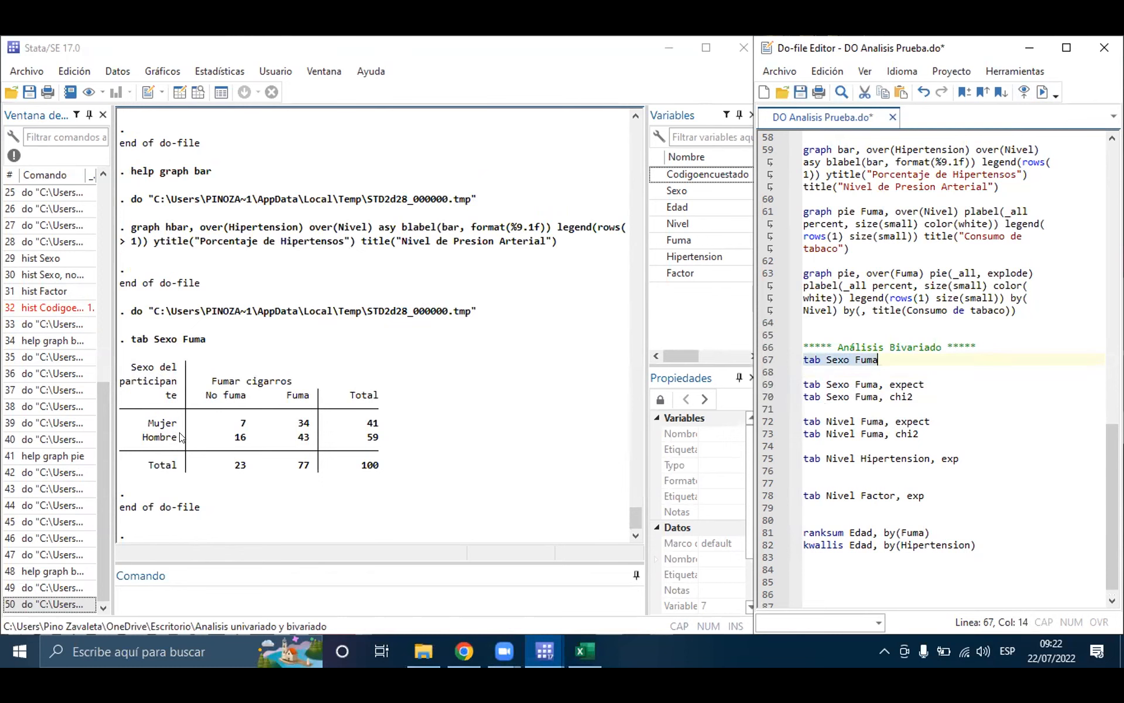
Step: Run the tab Sexo Fuma, expect command on line 69 to get the expected frequencies
click(200, 431)
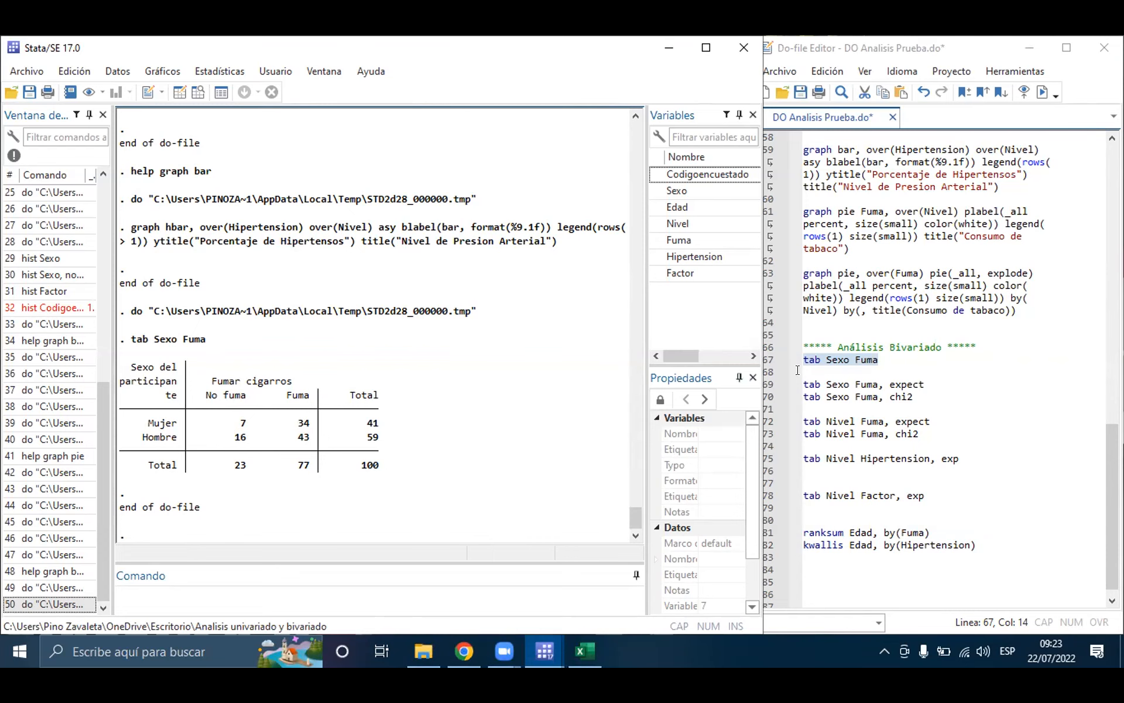
triple_click(823, 384)
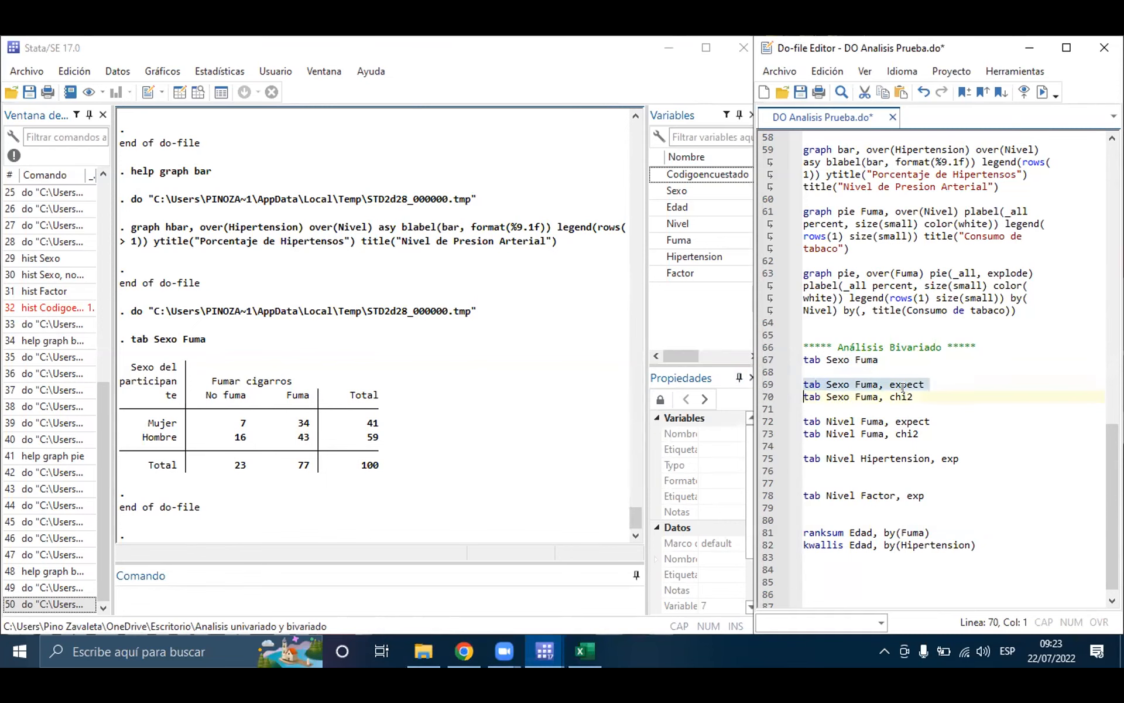
click(1036, 93)
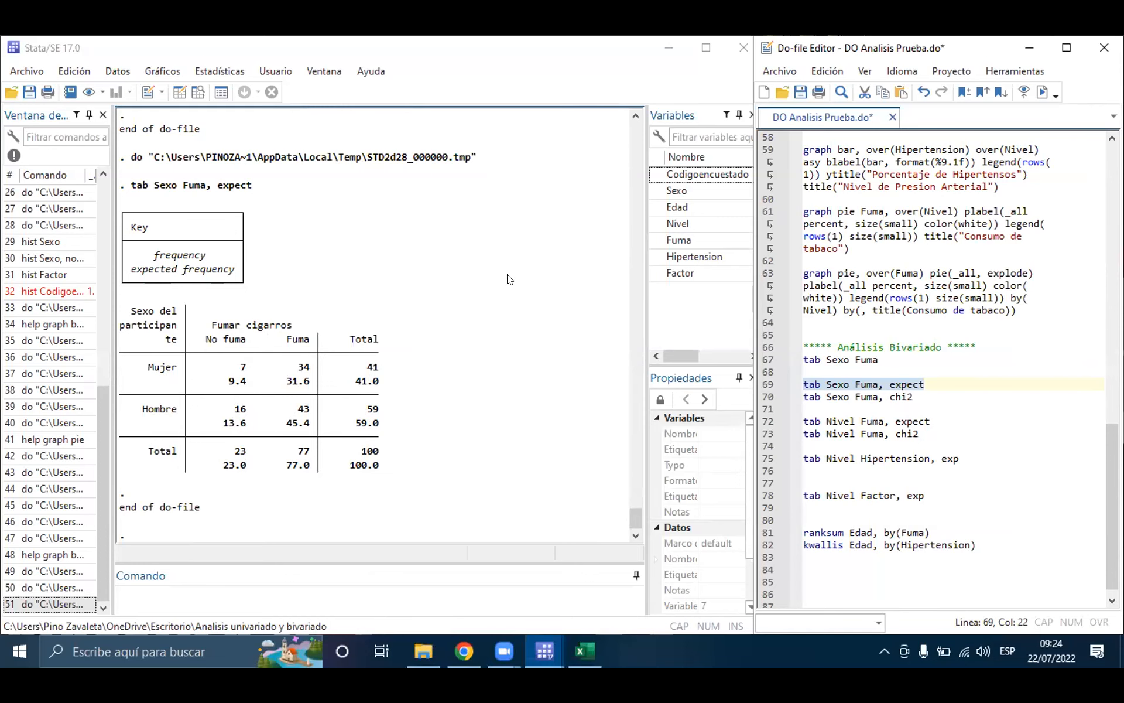
Step: Insert the option Chi2 before expect in the tab Sexo Fuma command on line 69 and run the command
triple_click(887, 397)
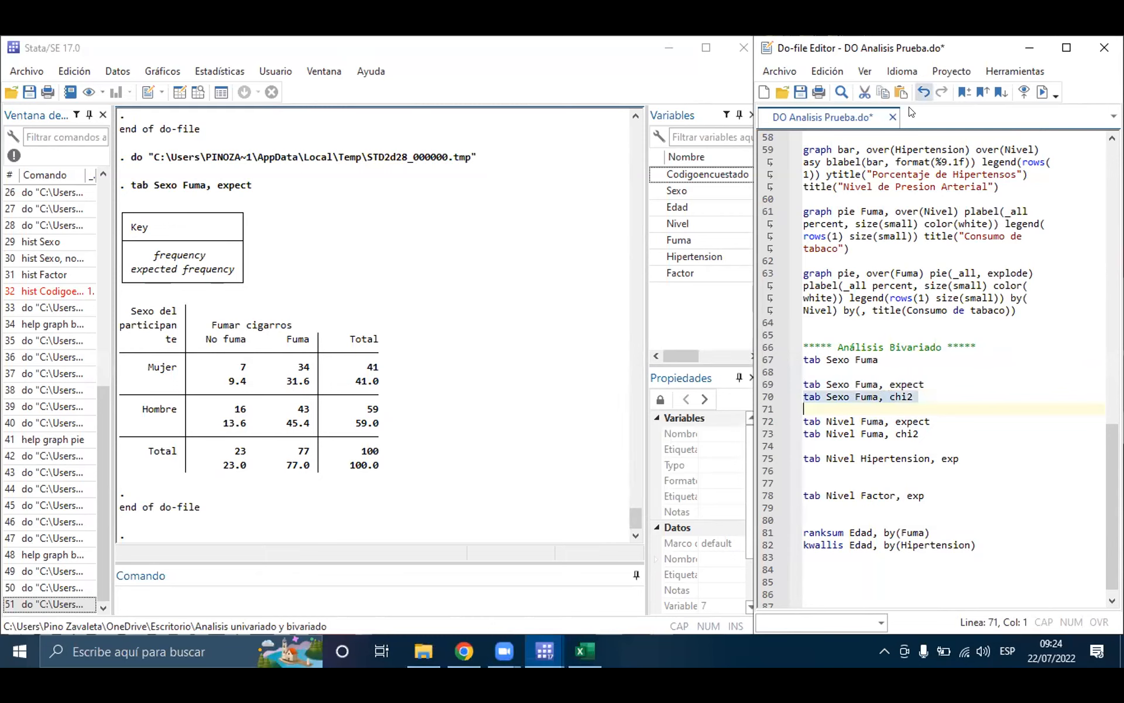
click(888, 378)
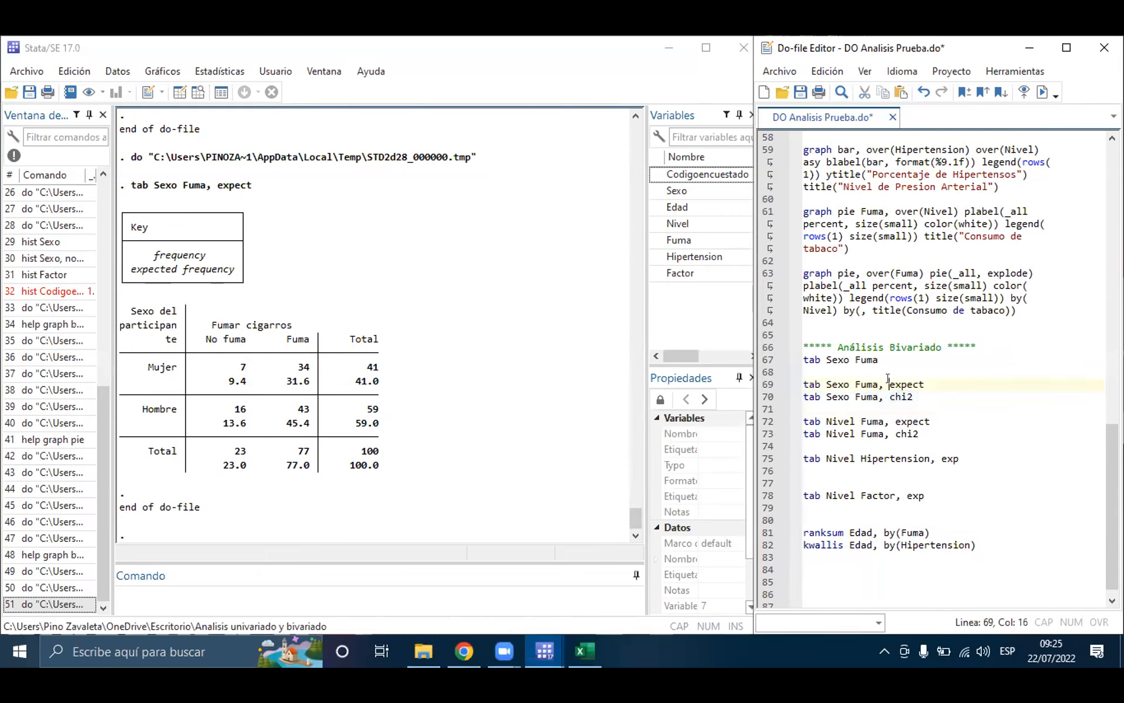
click(931, 393)
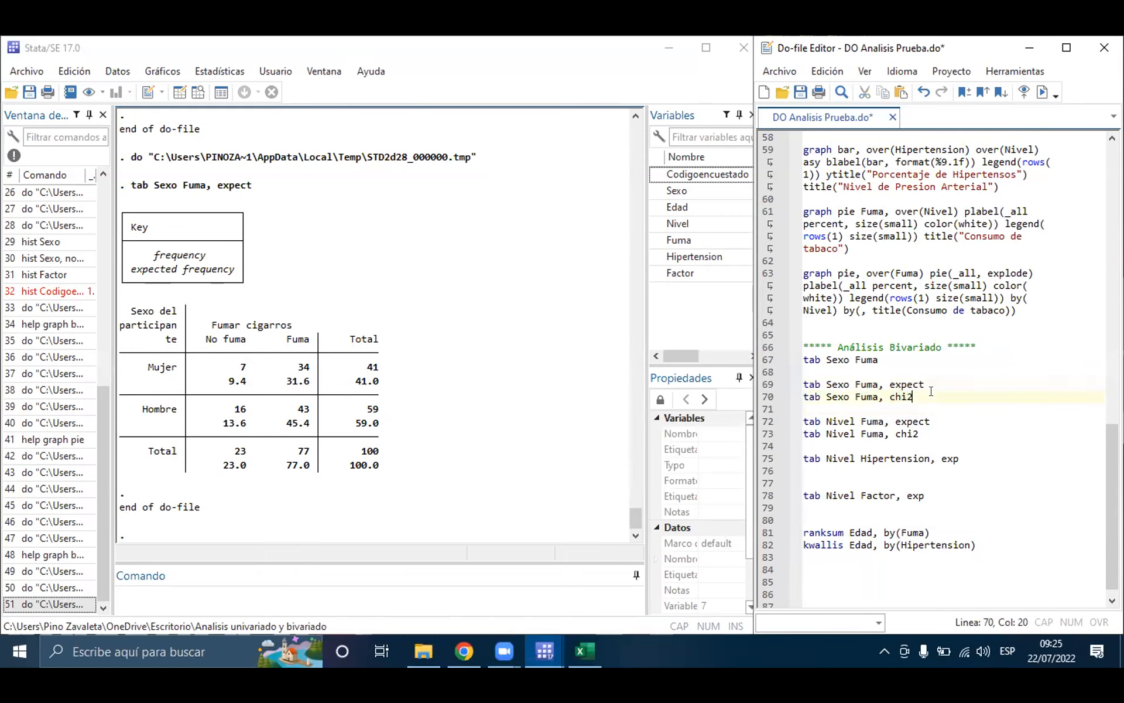
click(889, 384)
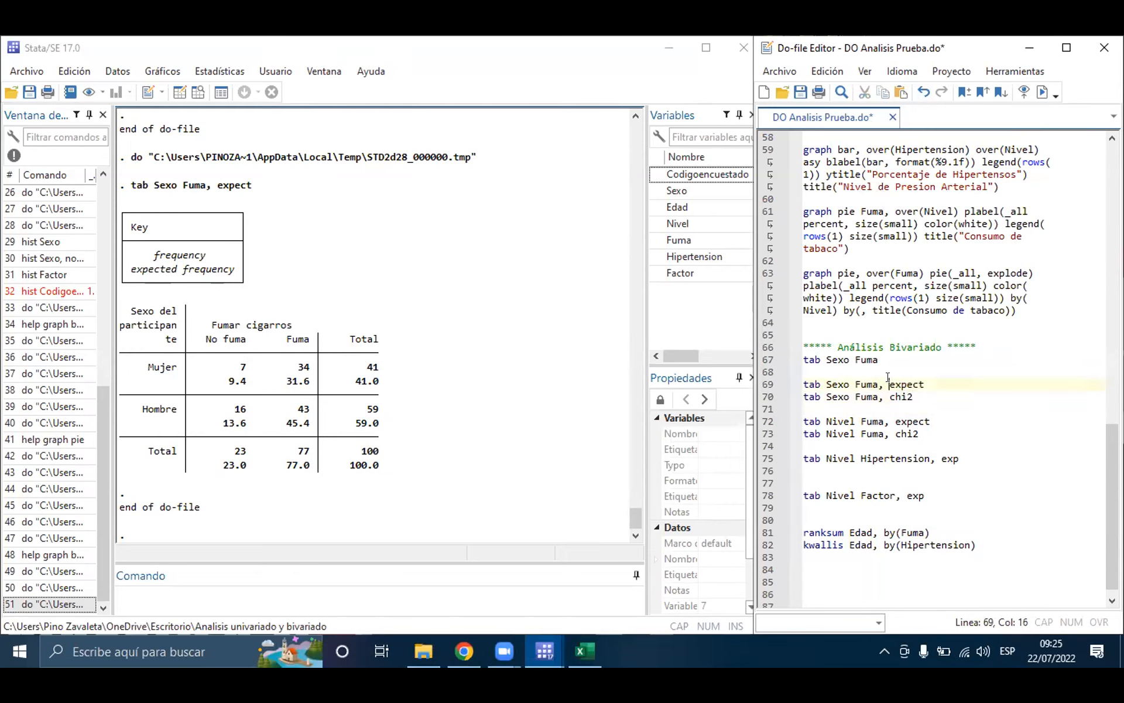
text(Chi)
key(BackSpace)
text(2)
triple_click(889, 384)
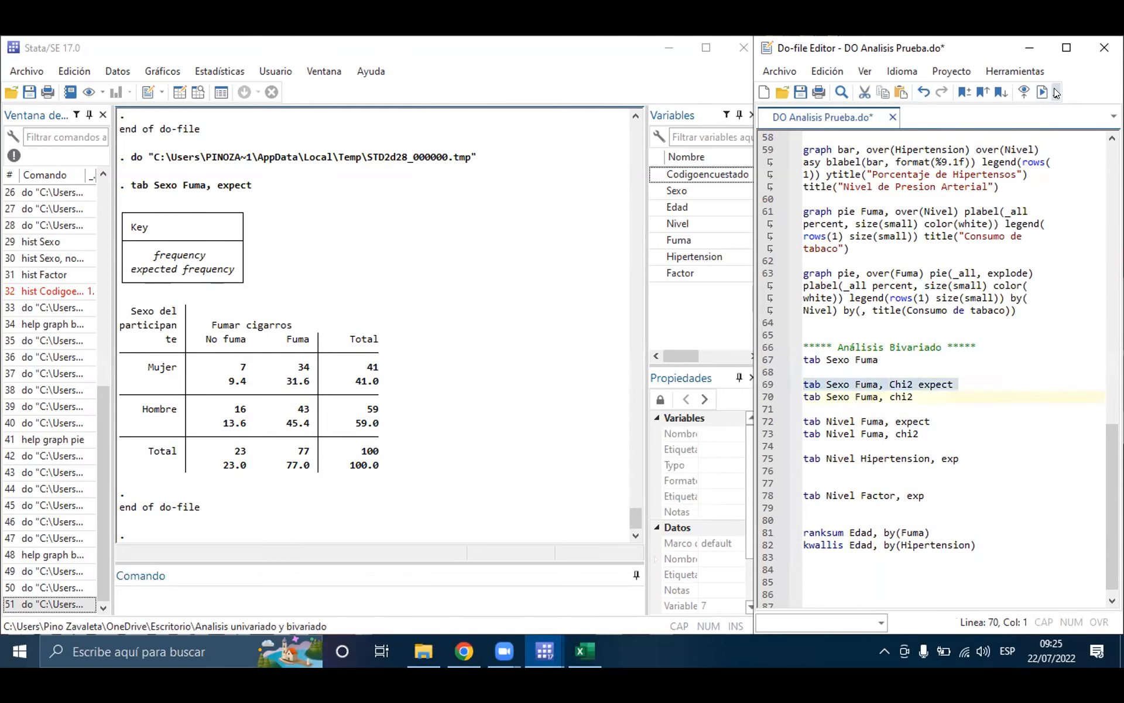
click(1037, 93)
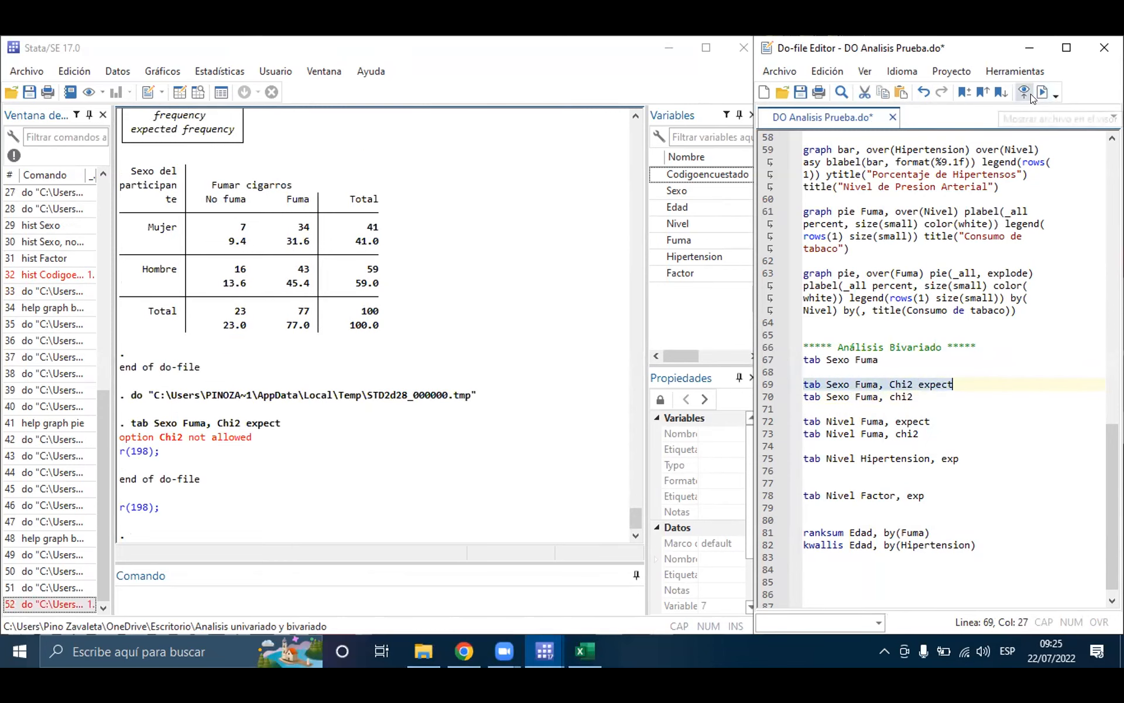
Step: Correct the option on line 69 to lowercase chi2 and rerun the tab Sexo Fuma command
click(890, 382)
click(893, 384)
key(BackSpace)
text(c)
double_click(892, 385)
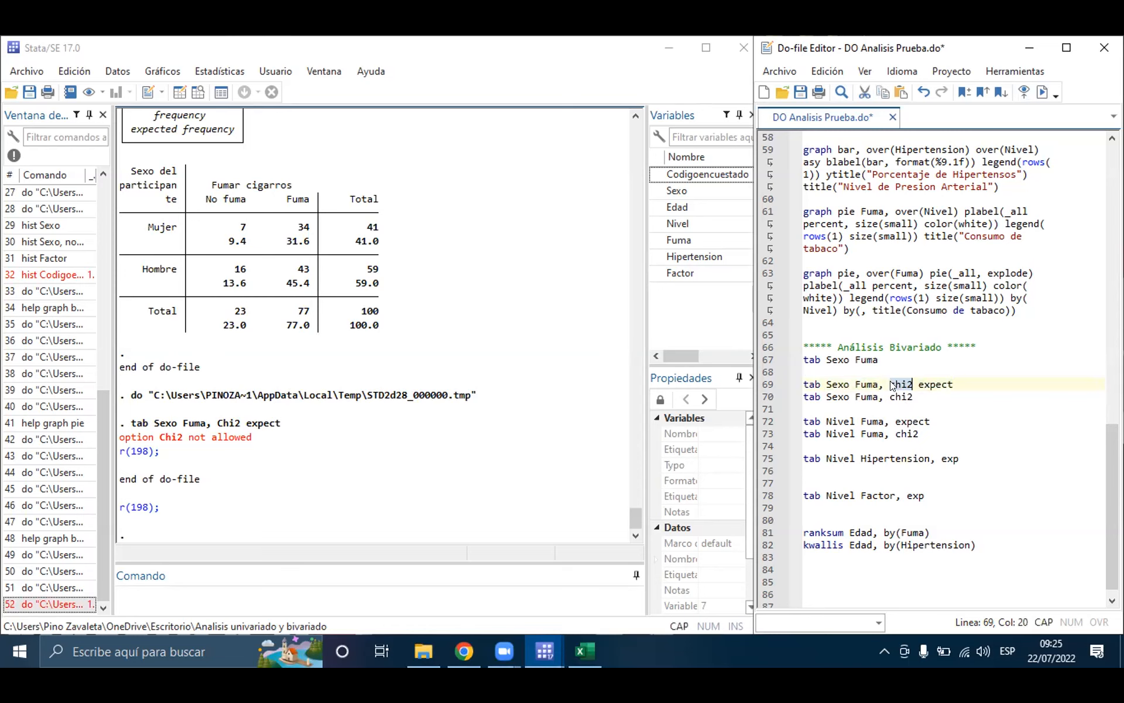
triple_click(893, 384)
click(1043, 92)
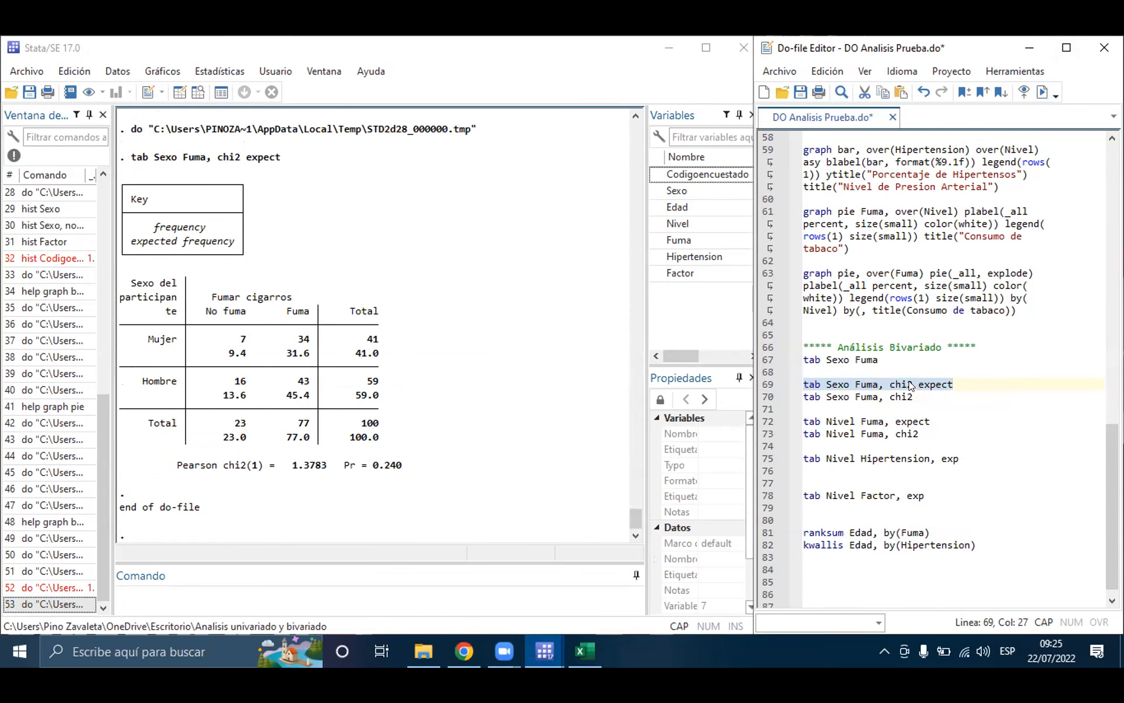
Step: Remove the chi2 option from line 69 and highlight the Pr value of the Sexo and Fuma test in the results
double_click(910, 385)
key(Delete)
key(Delete)
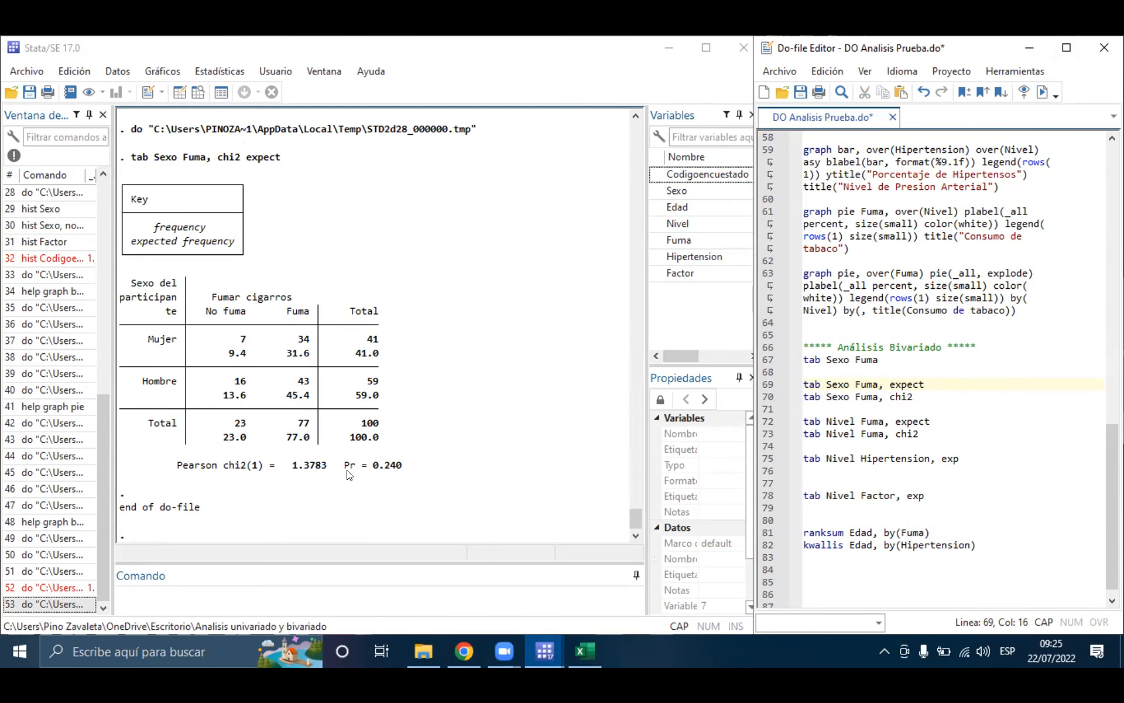
drag(346, 471, 402, 472)
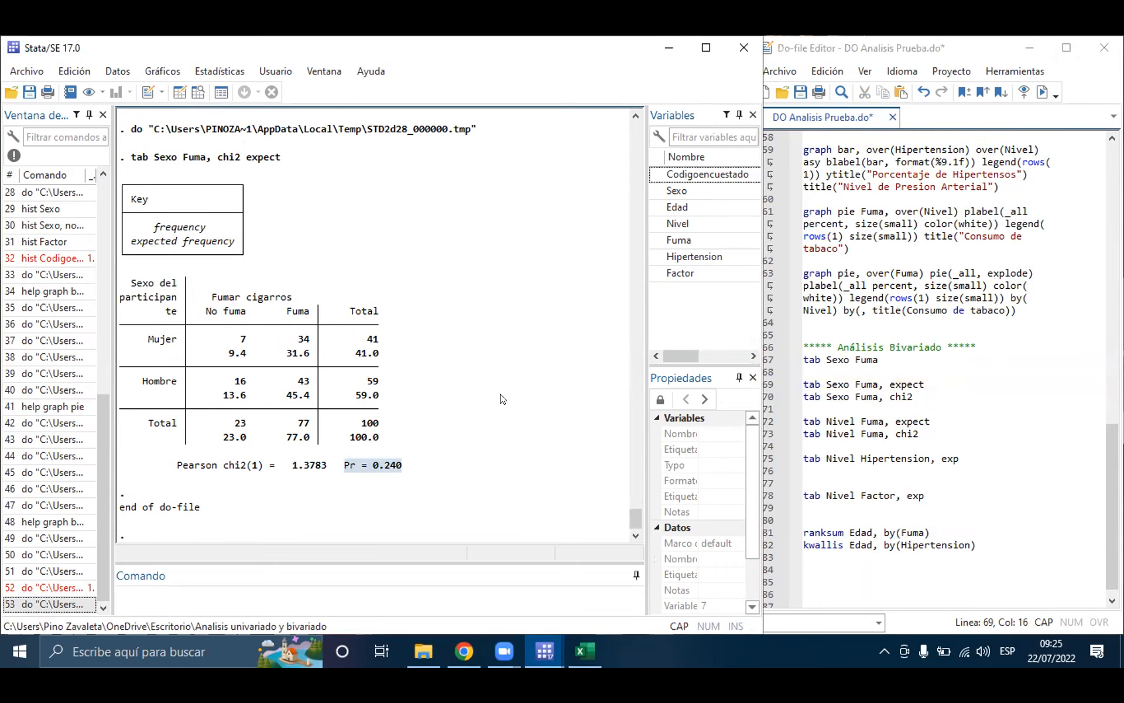
key(Caps_Lock)
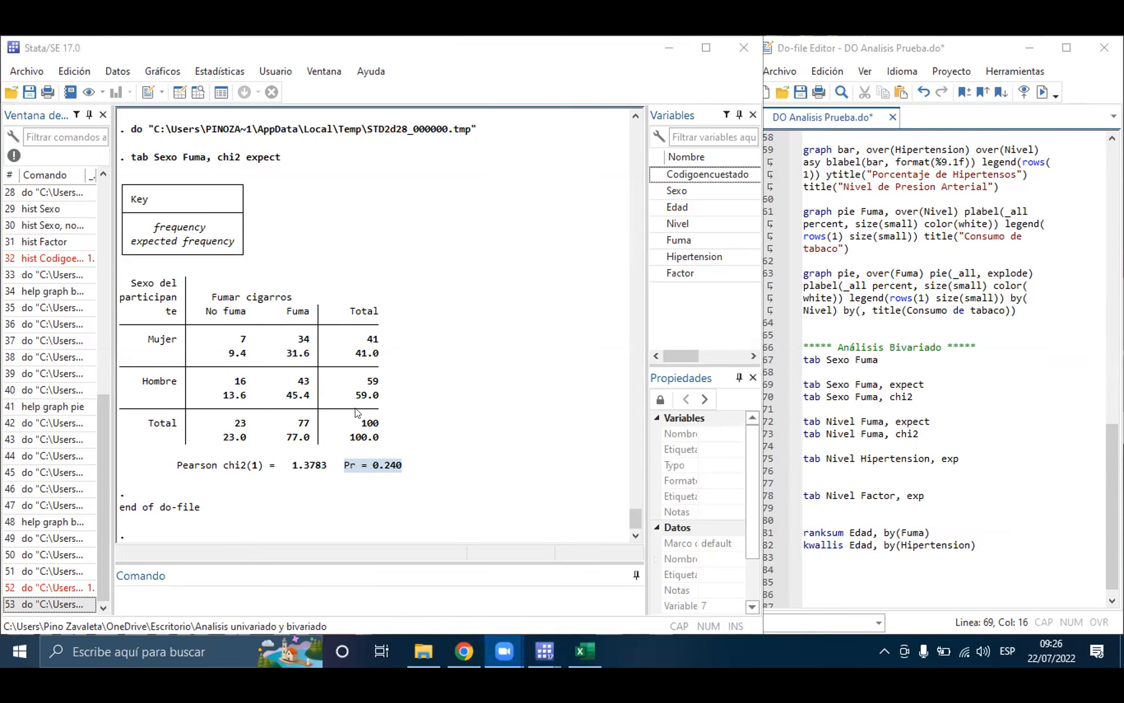
Step: Run the tab Nivel Fuma, expect command on line 72 and compare its table with the earlier Sexo and Fuma table
click(927, 481)
click(922, 420)
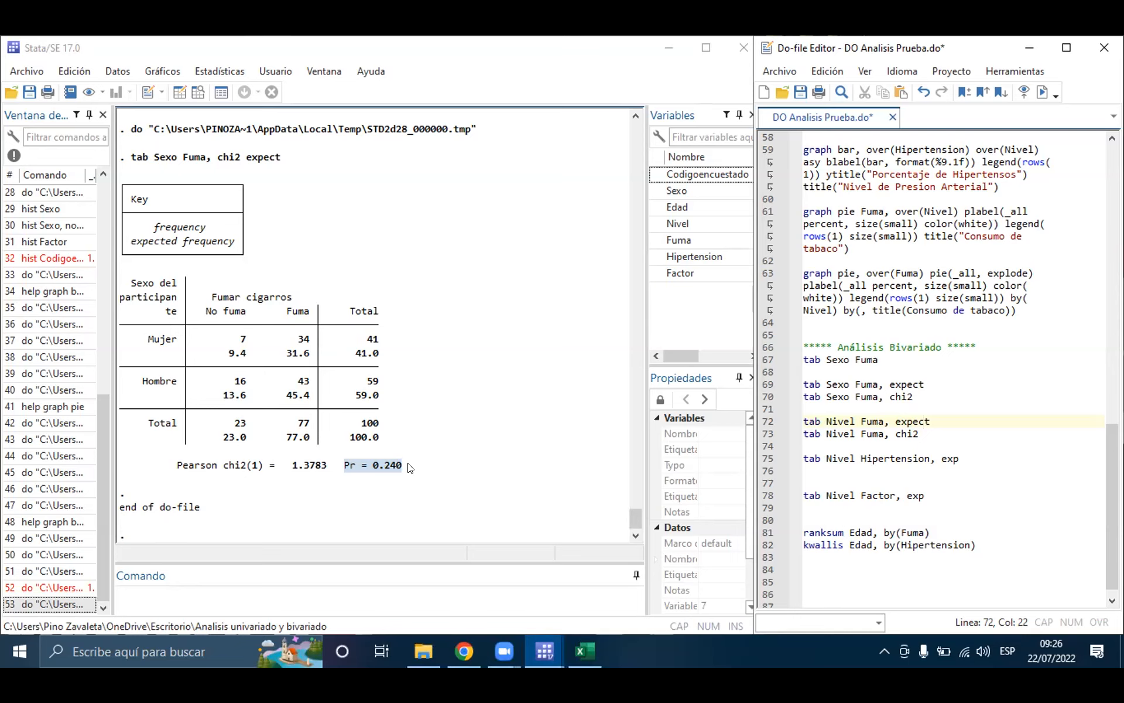
click(892, 416)
click(858, 422)
drag(801, 417, 803, 435)
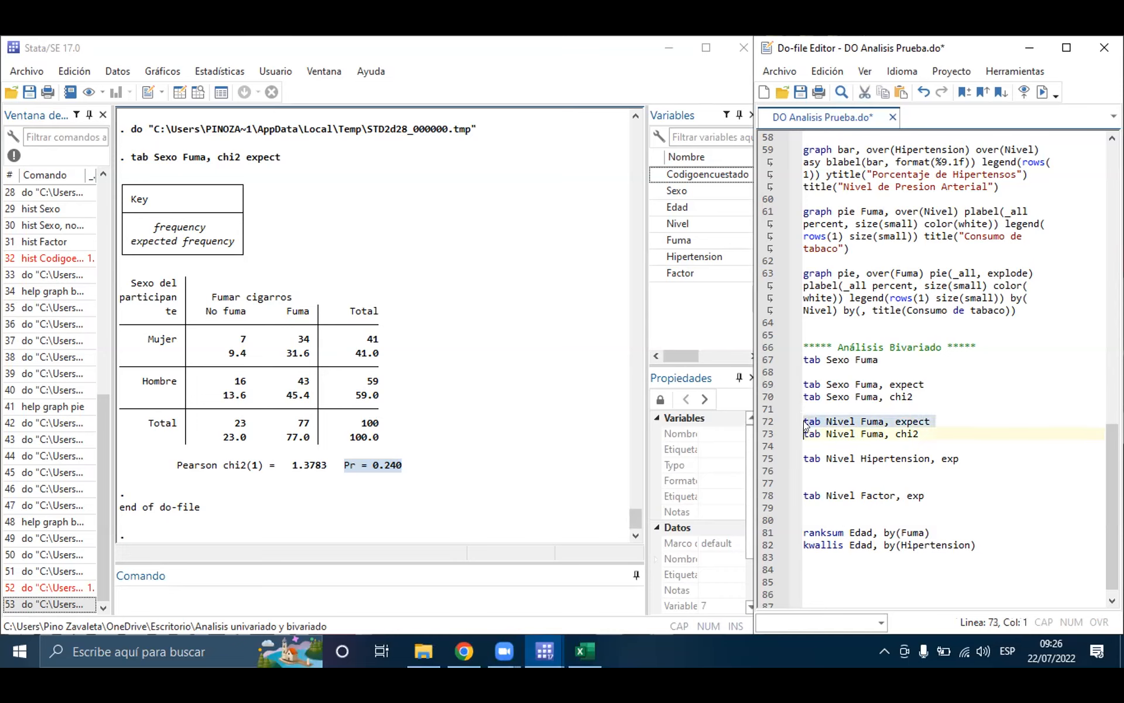
click(1042, 92)
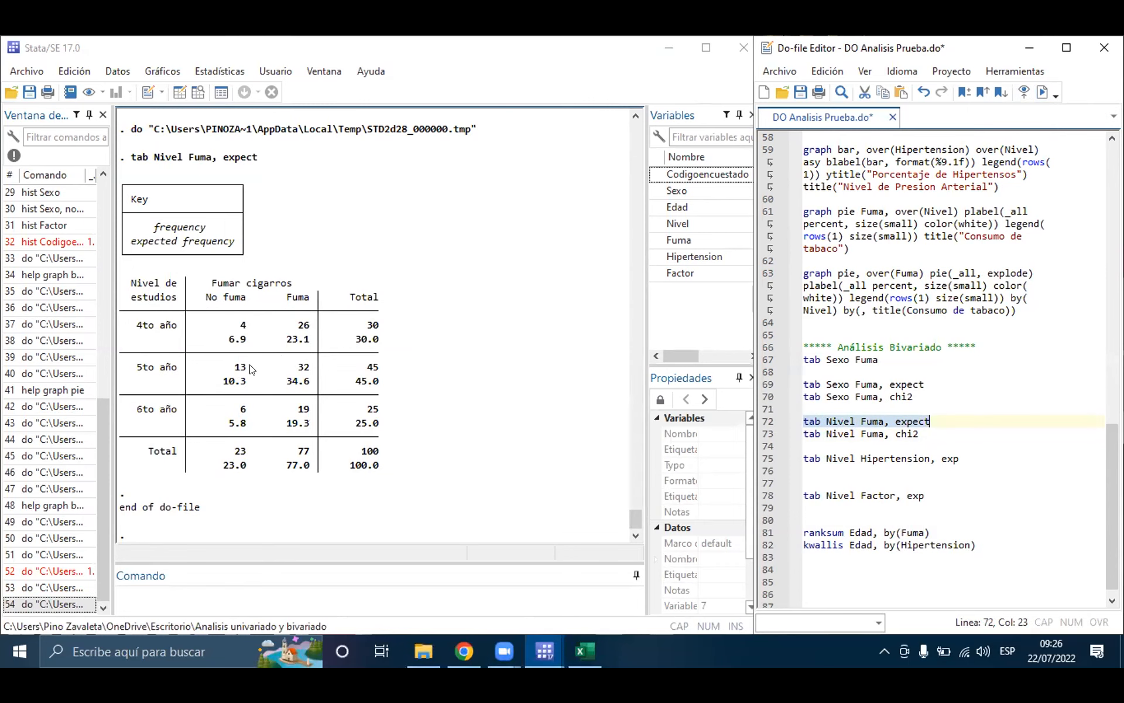
scroll(299, 325, up, 7)
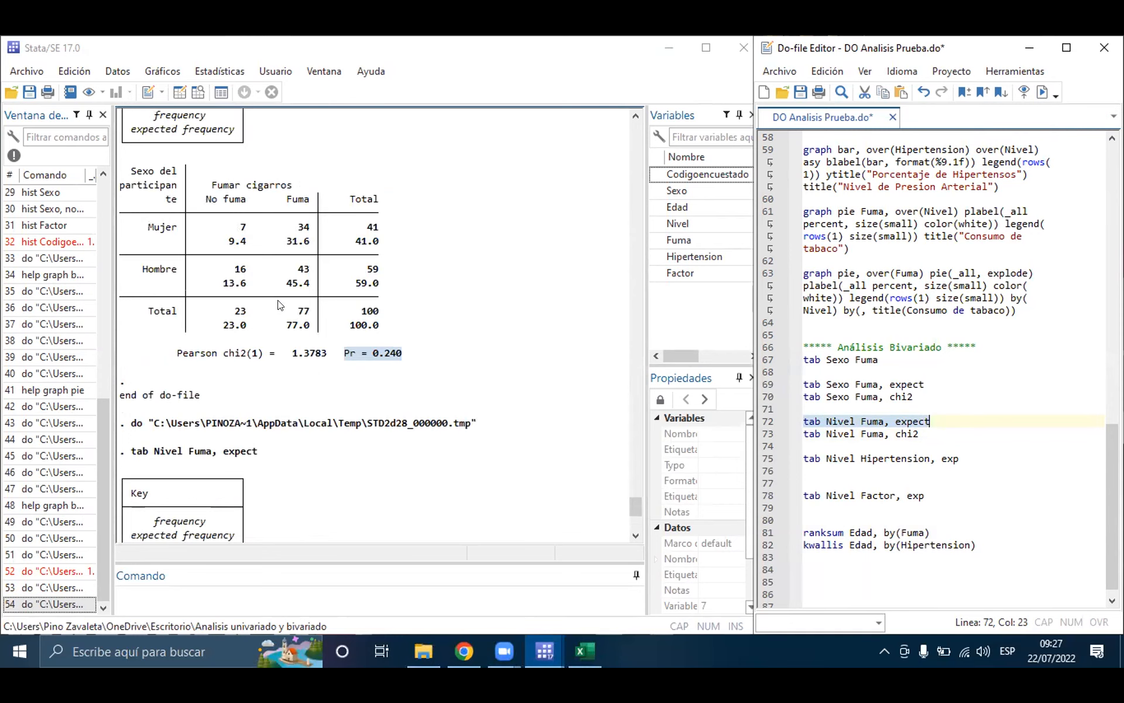
scroll(282, 305, down, 7)
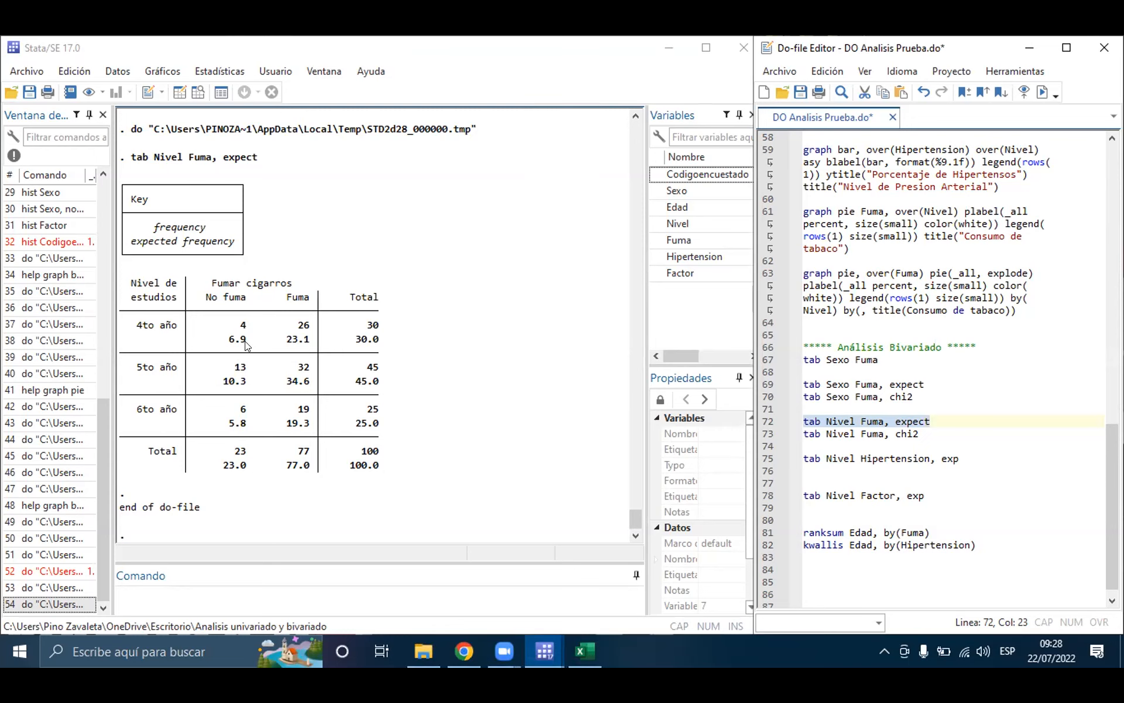
Step: Run the tab Nivel Fuma, chi2 command on line 73 and highlight the test's Pr value in the results
double_click(838, 434)
triple_click(838, 434)
click(1042, 91)
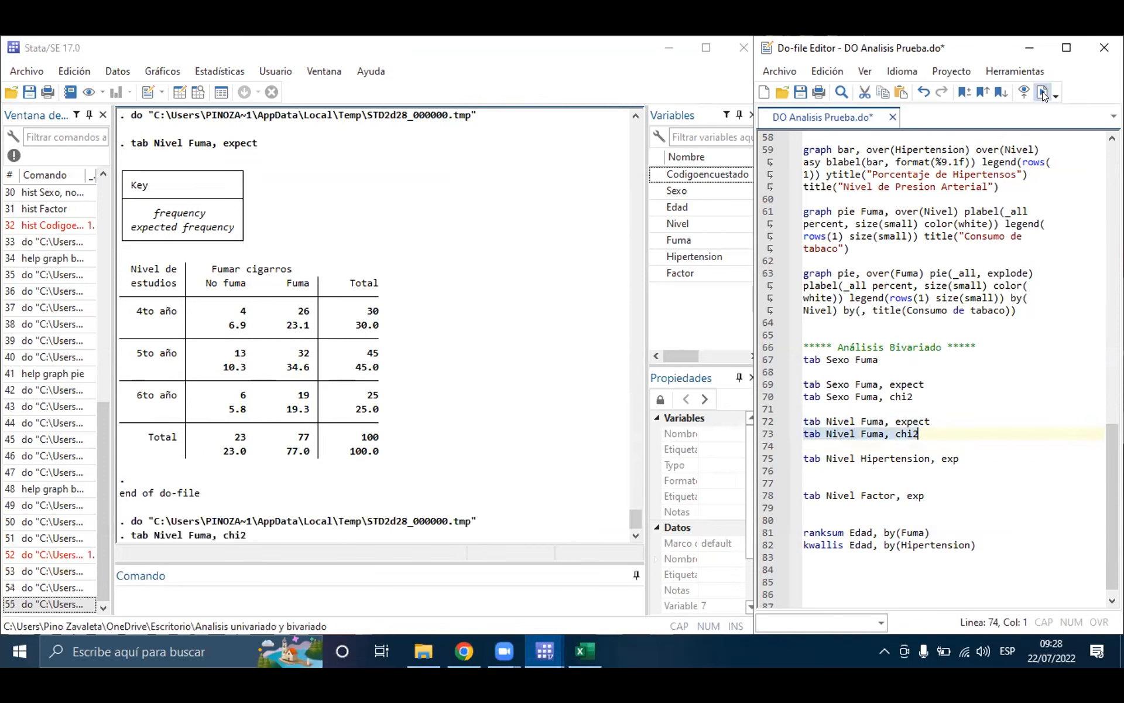
drag(404, 466, 345, 467)
click(346, 475)
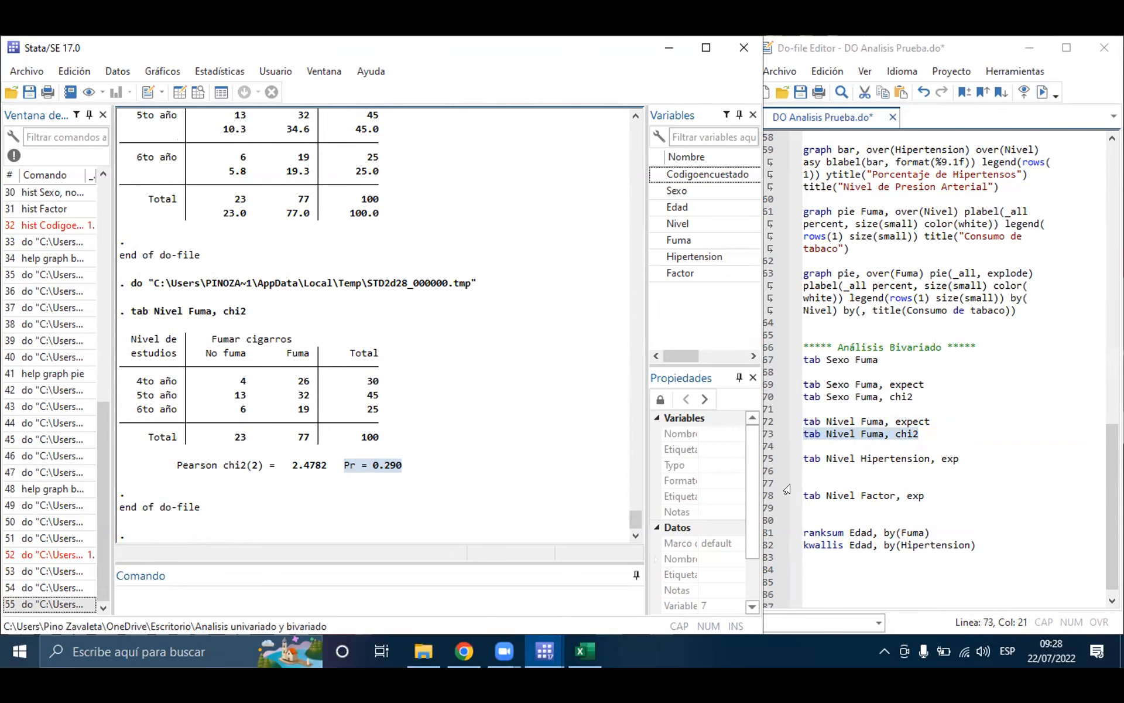
Step: Run the expected-frequency commands tab Nivel Hipertension, exp on line 75 and tab Nivel Factor, exp on line 78
triple_click(878, 458)
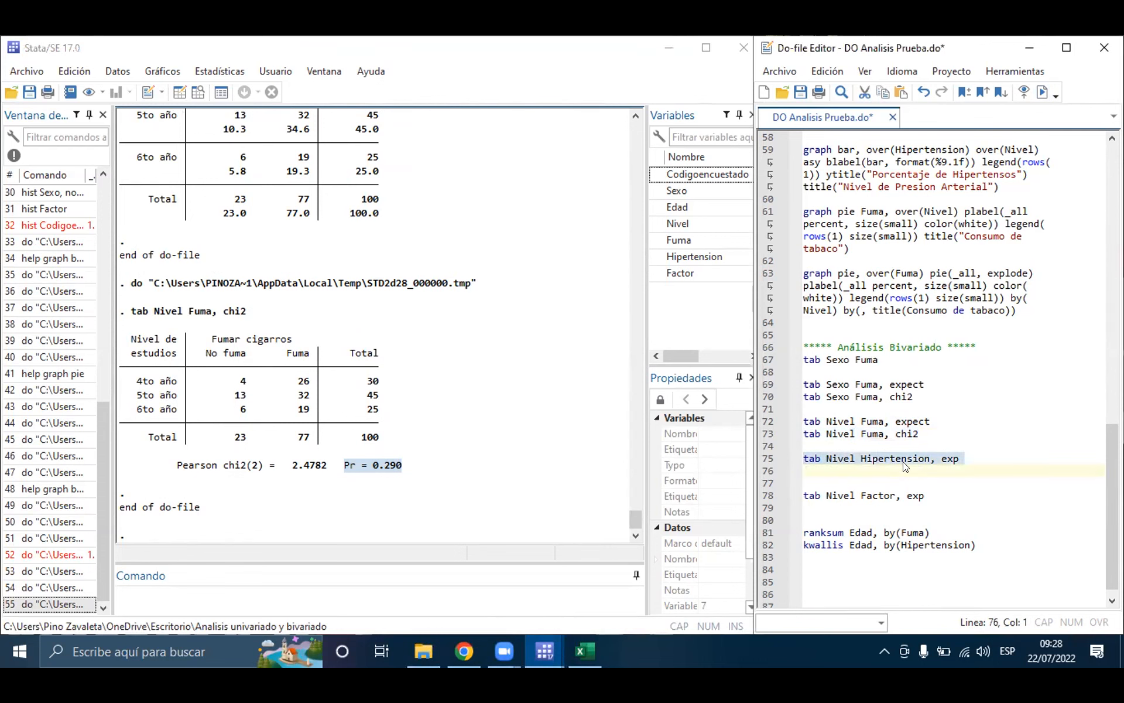
click(1042, 92)
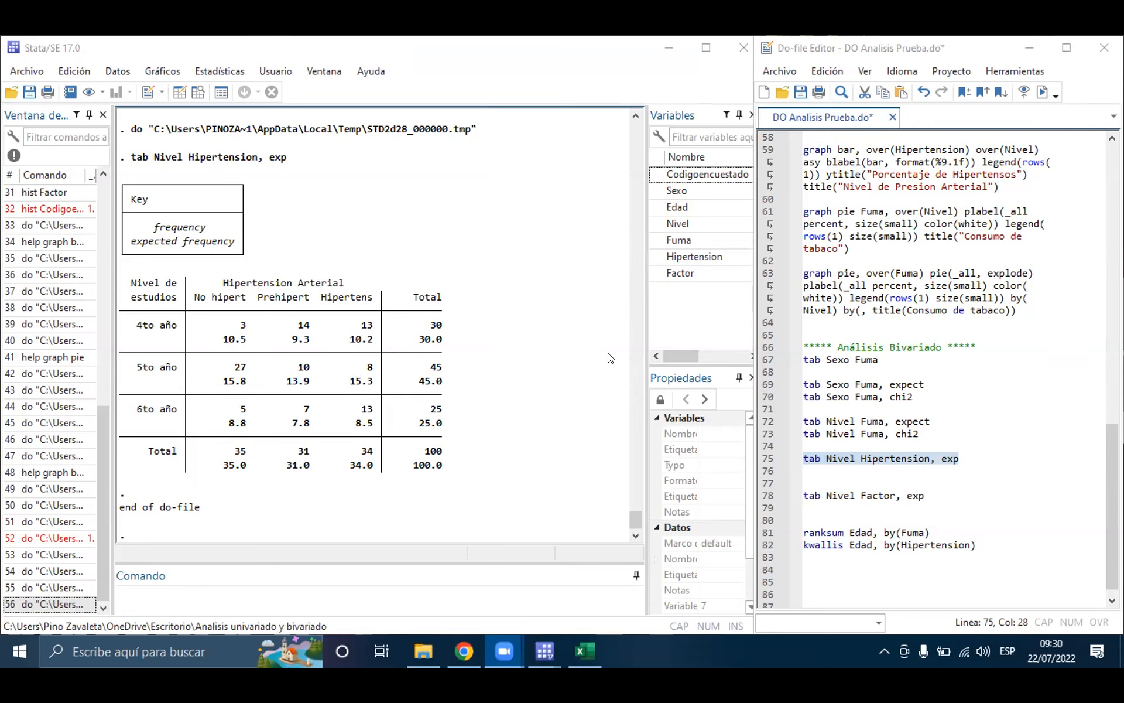
triple_click(855, 496)
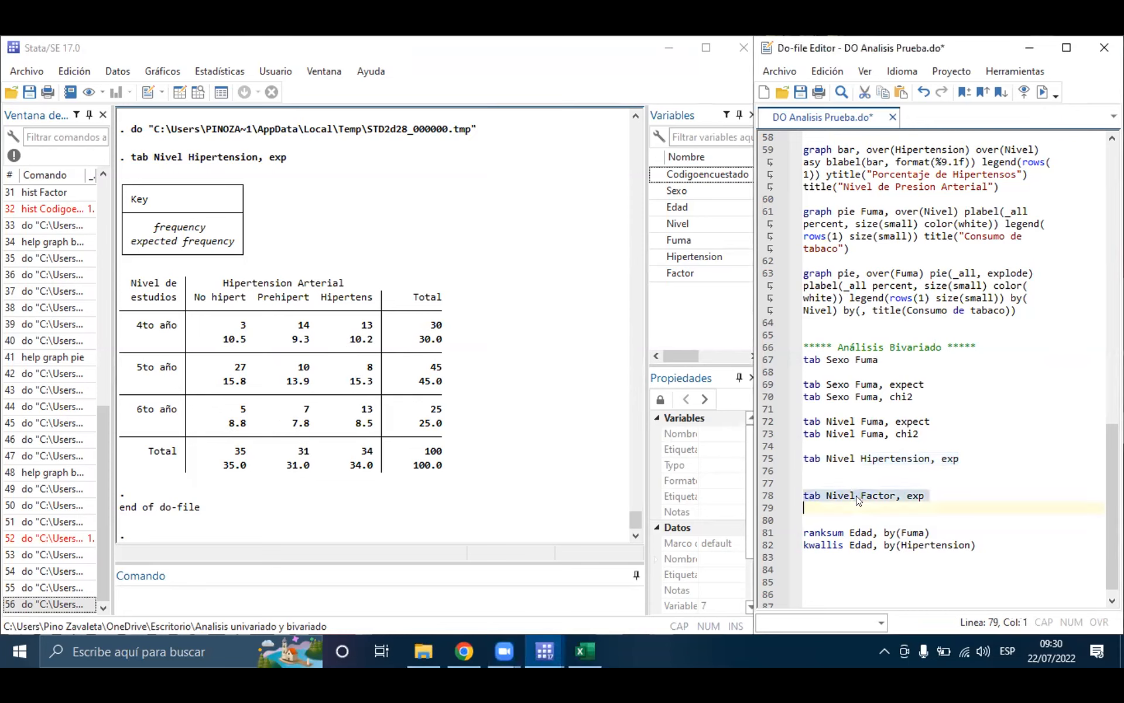
click(1046, 94)
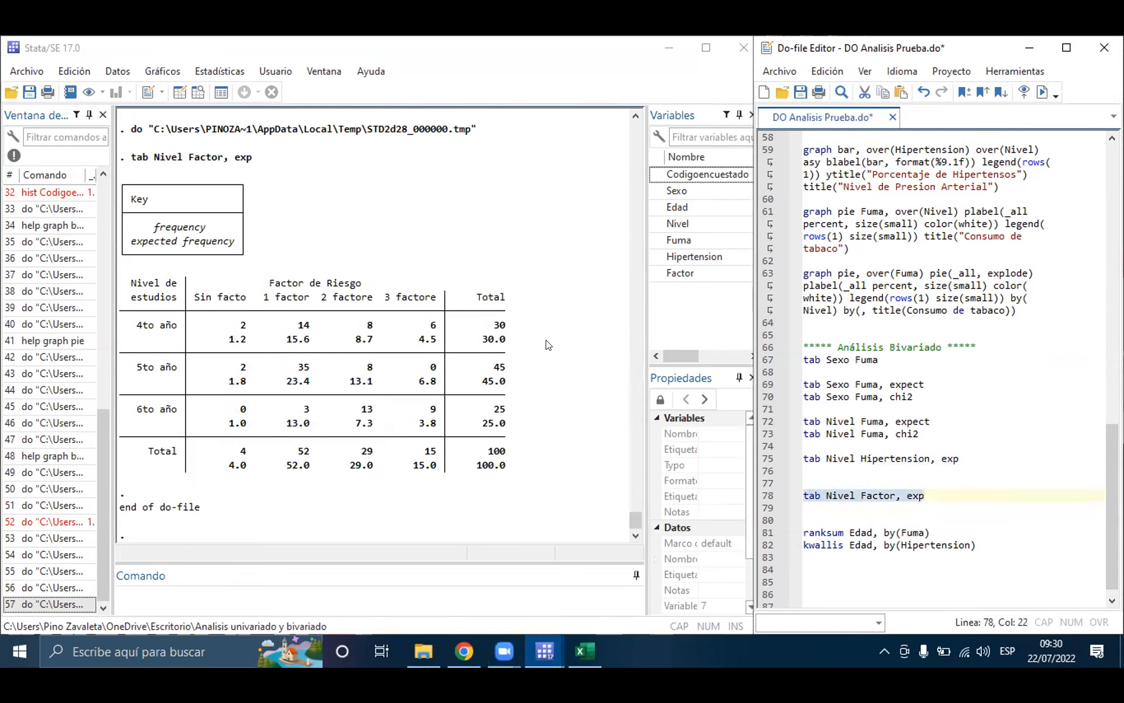
click(400, 106)
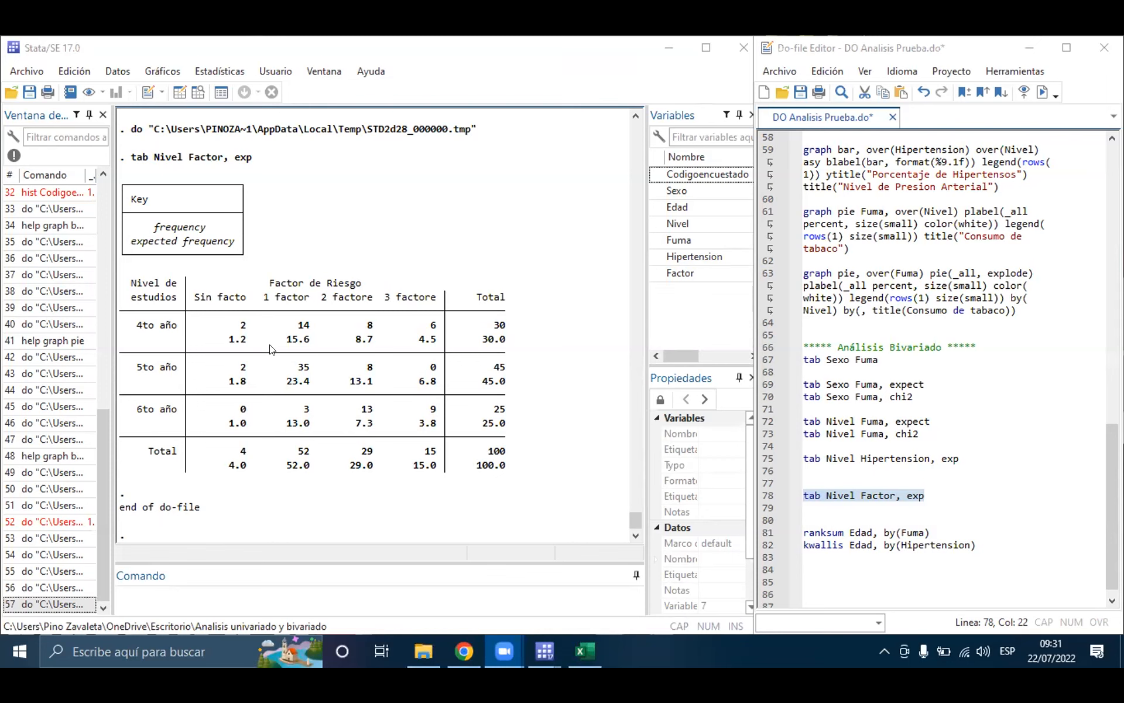
click(255, 338)
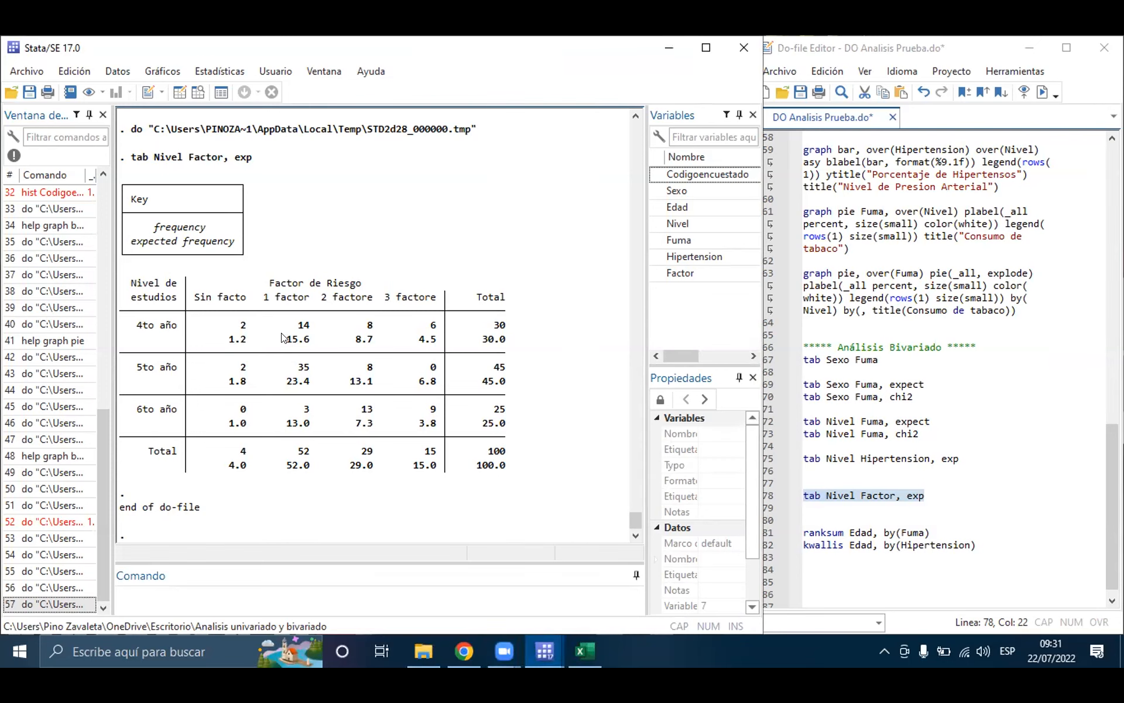
Step: Check the expected frequencies in the Nivel by Factor table and add the command tab Nivel Factor, exact on line 79
drag(281, 338, 378, 344)
drag(418, 381, 369, 426)
click(932, 494)
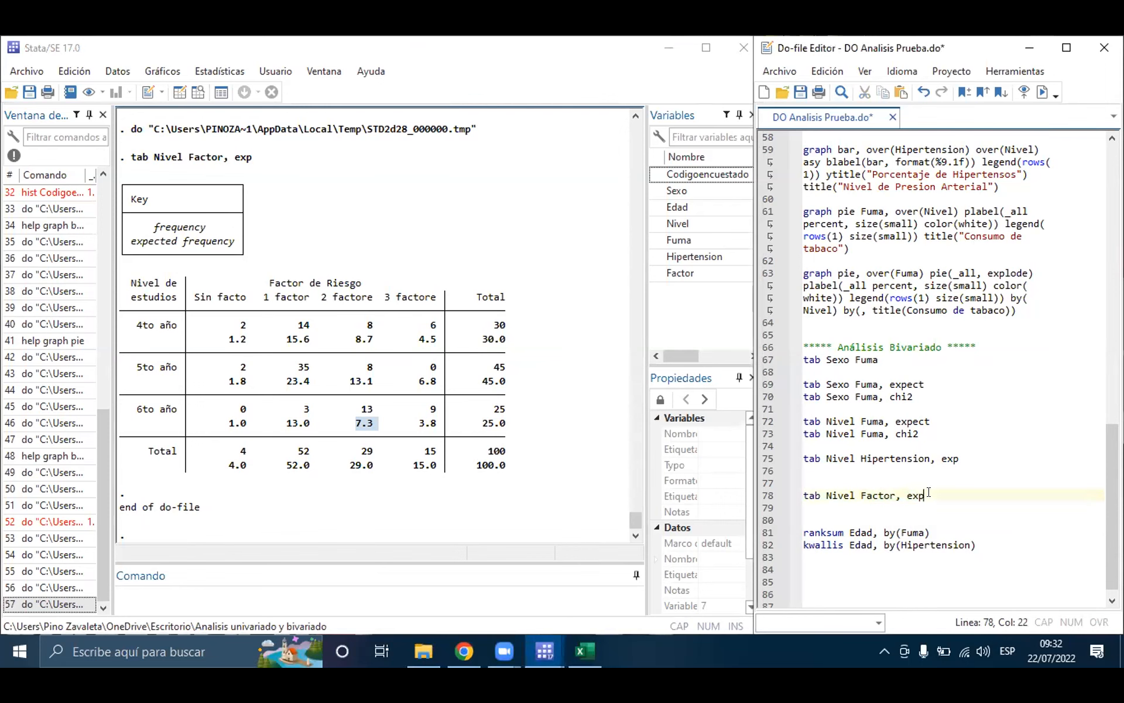
key(Return)
text(tab Nivel Factor)
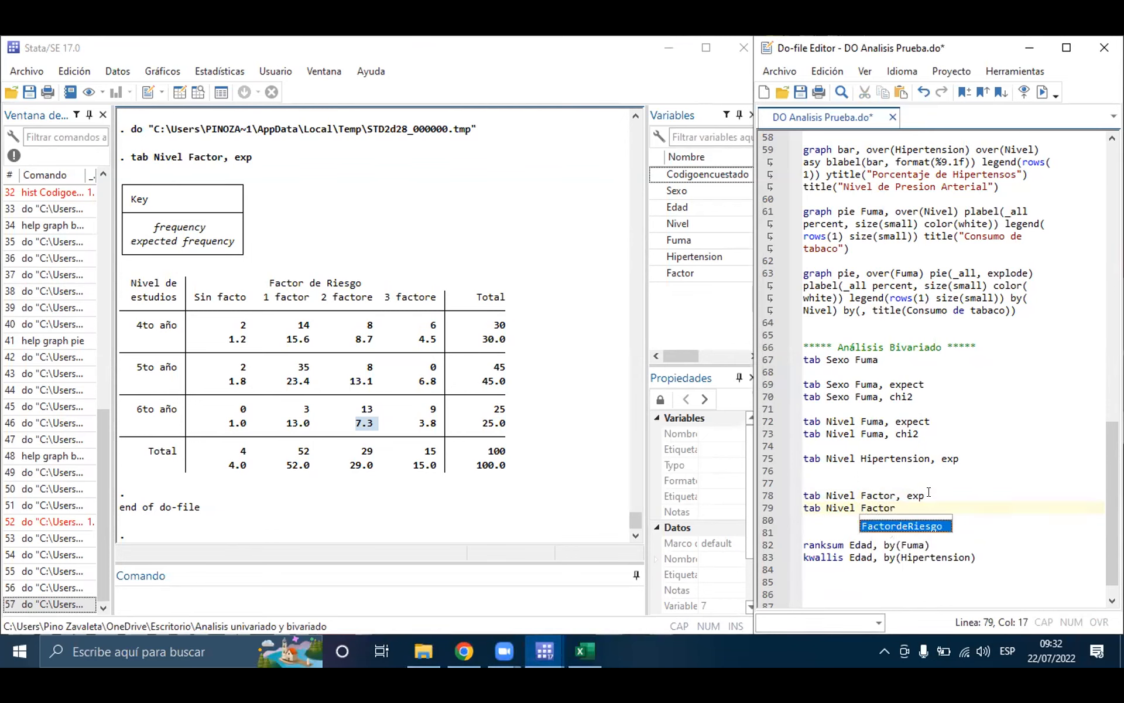
text(, exact)
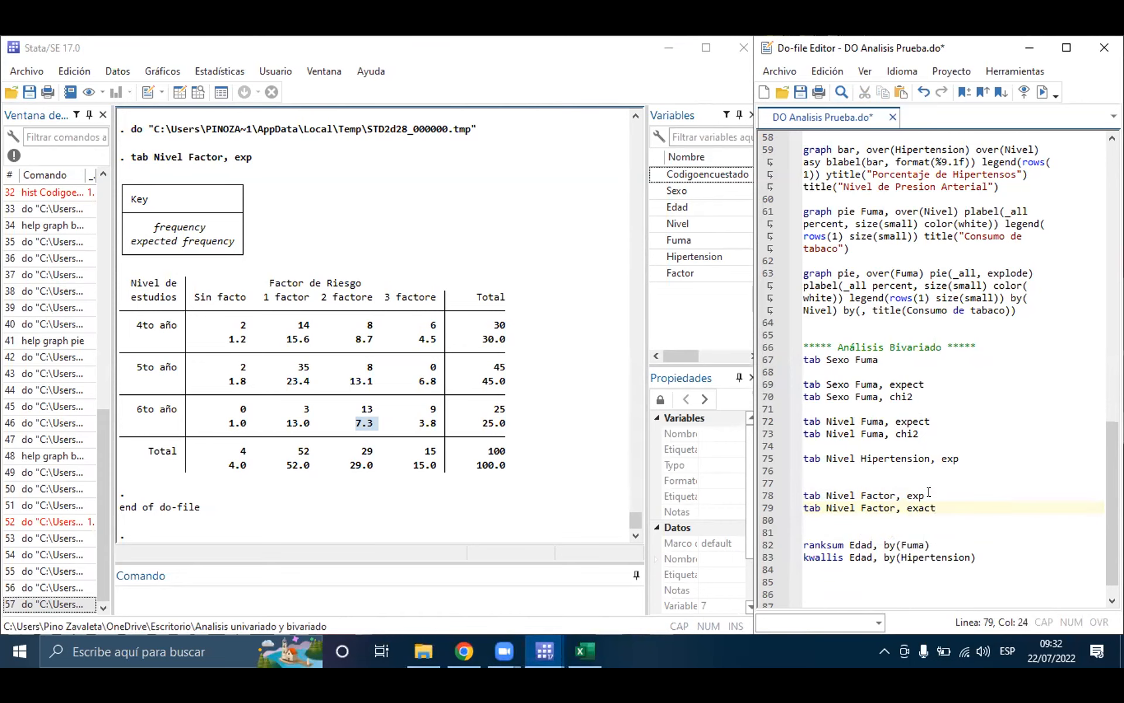
Step: Run the tab Nivel Factor, exact command on line 79 and highlight the Fisher's exact value in the results
triple_click(916, 505)
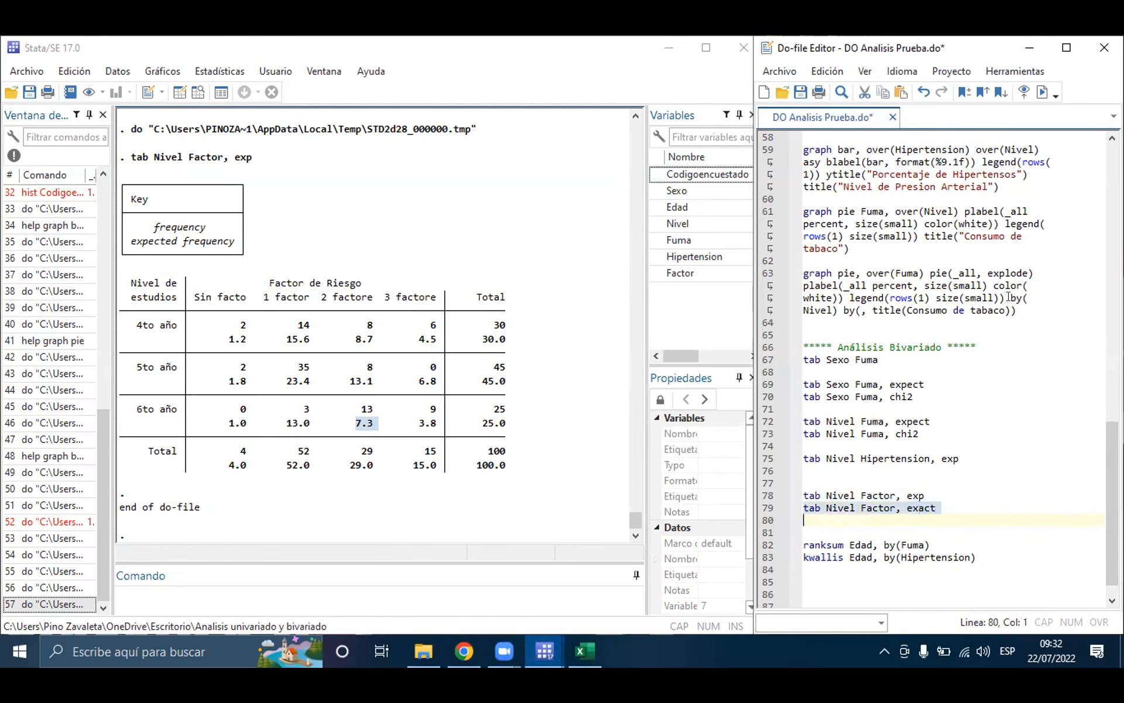
click(1043, 92)
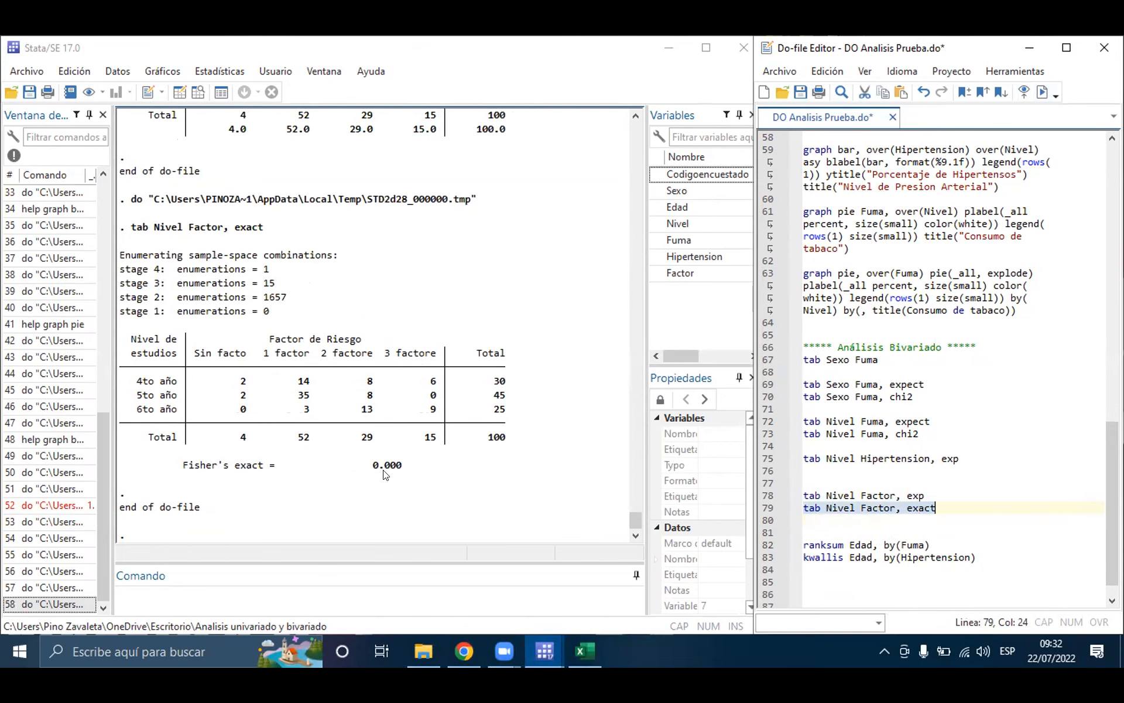
drag(403, 467, 372, 469)
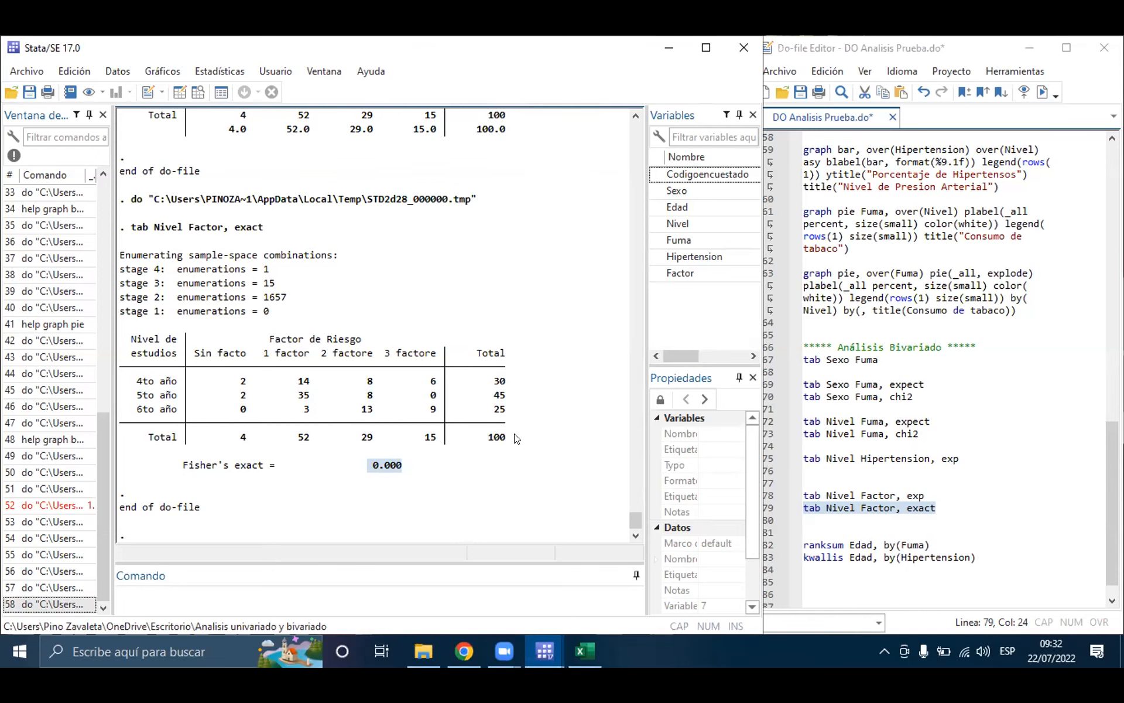
click(458, 464)
drag(403, 465, 190, 466)
click(411, 458)
Step: Examine the parts of the ranksum Edad, by(Fuma) command on line 82 and select the whole command
click(901, 514)
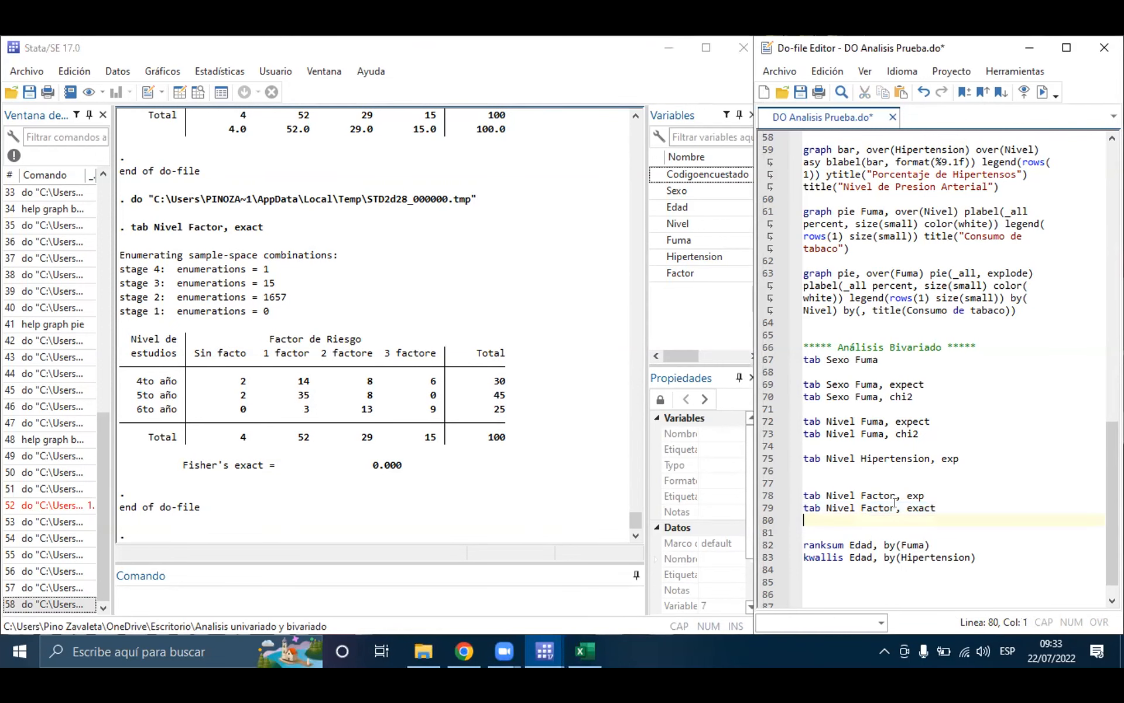
scroll(900, 502, down, 1)
click(931, 519)
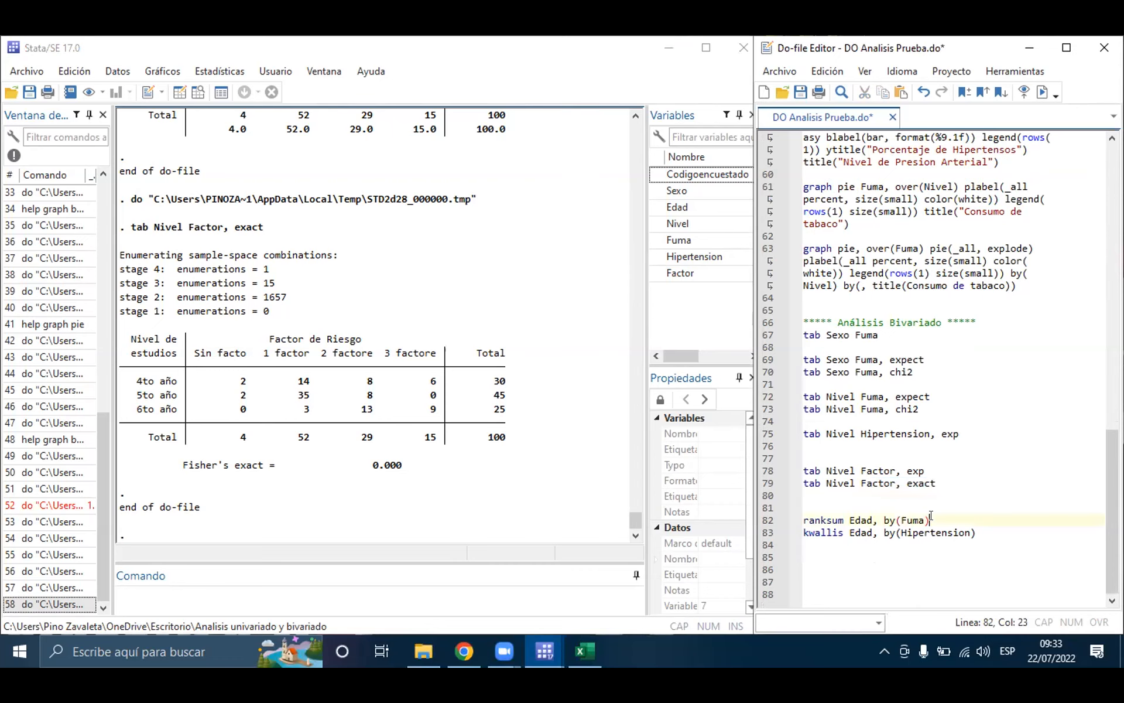
click(852, 519)
click(904, 520)
click(829, 519)
click(867, 520)
drag(932, 519, 801, 520)
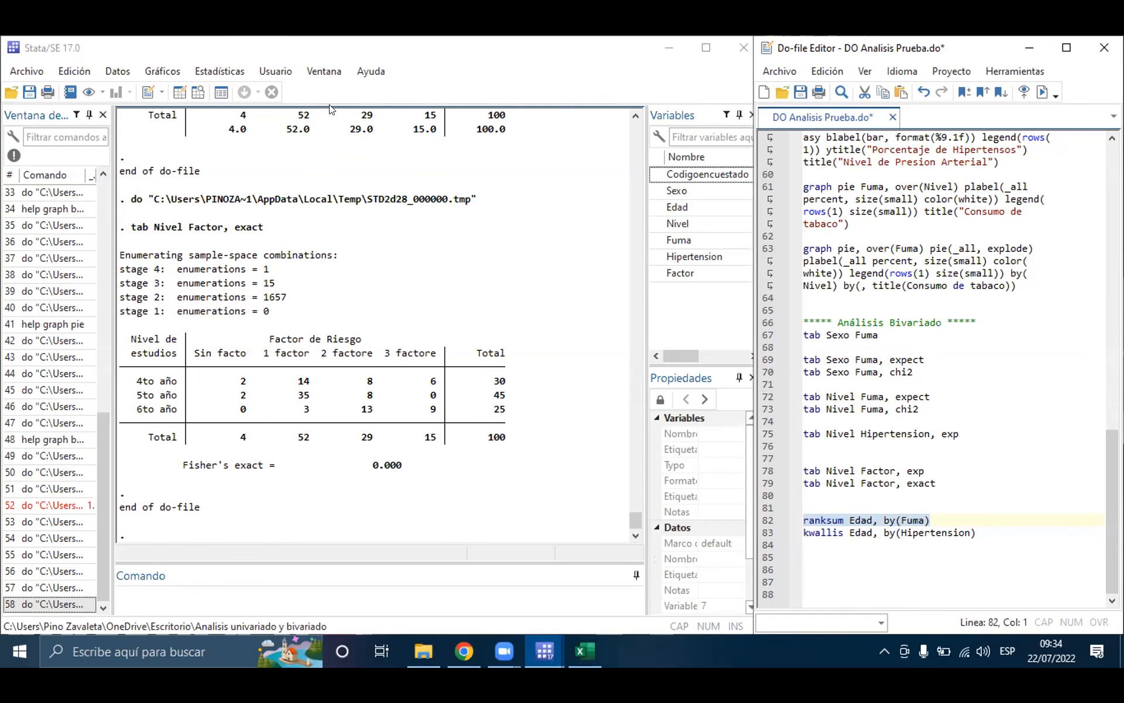
Step: Open the dataset in browse mode, look through its records, and return to the results and do-file
click(198, 92)
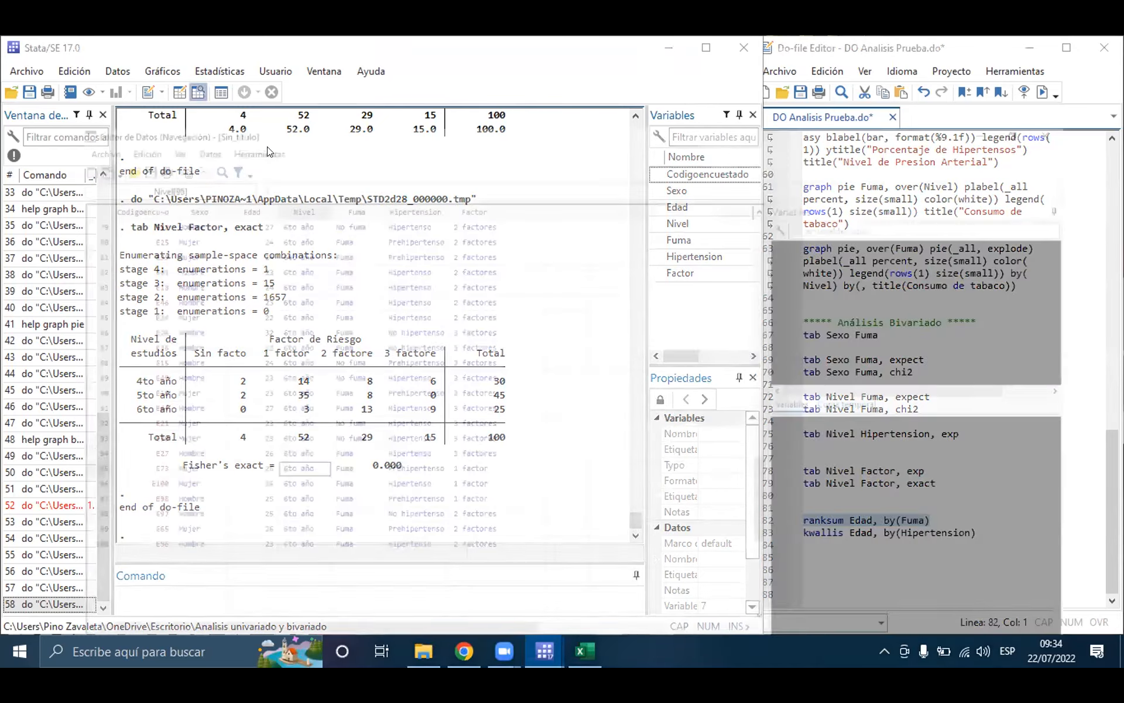
scroll(511, 310, up, 5)
scroll(511, 311, up, 7)
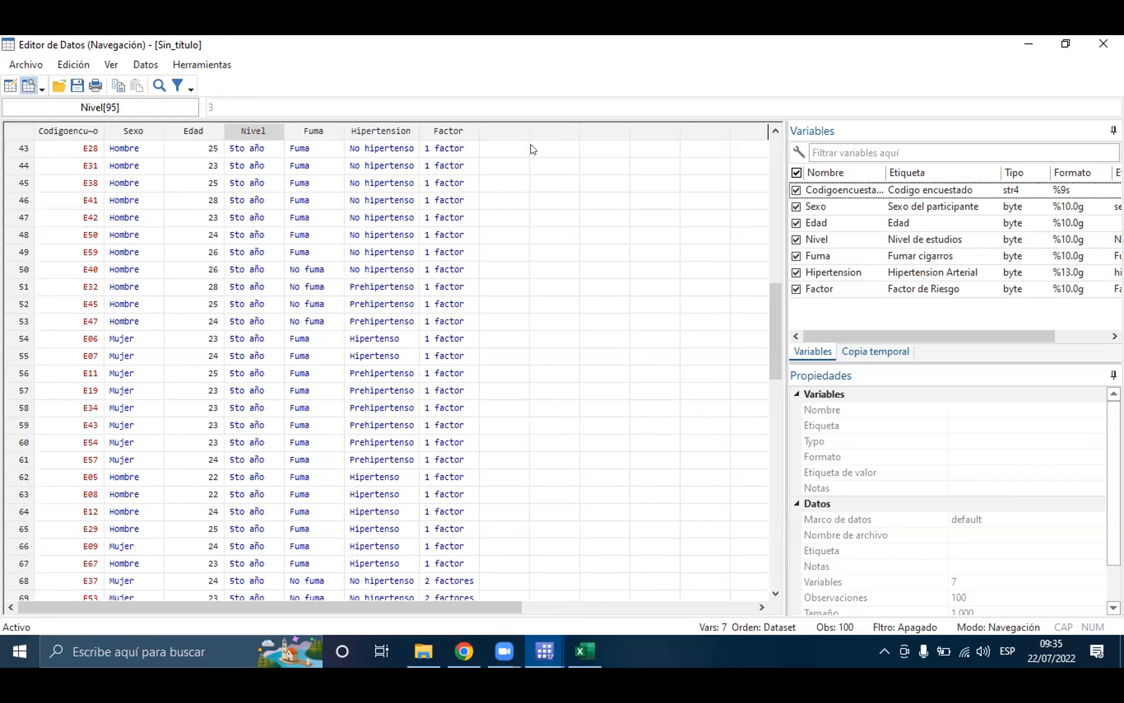
click(1035, 46)
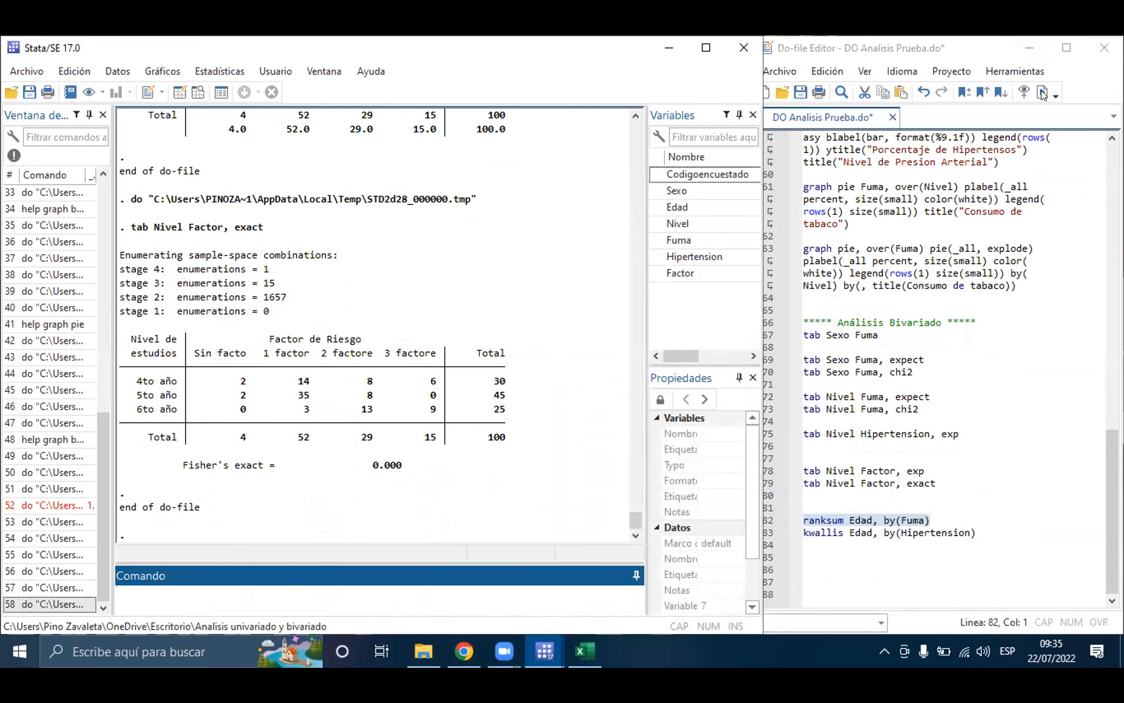
Step: Run the ranksum Edad, by(Fuma) command on line 82 and highlight the test's Exact prob and Prob > |z| values
click(966, 507)
click(940, 519)
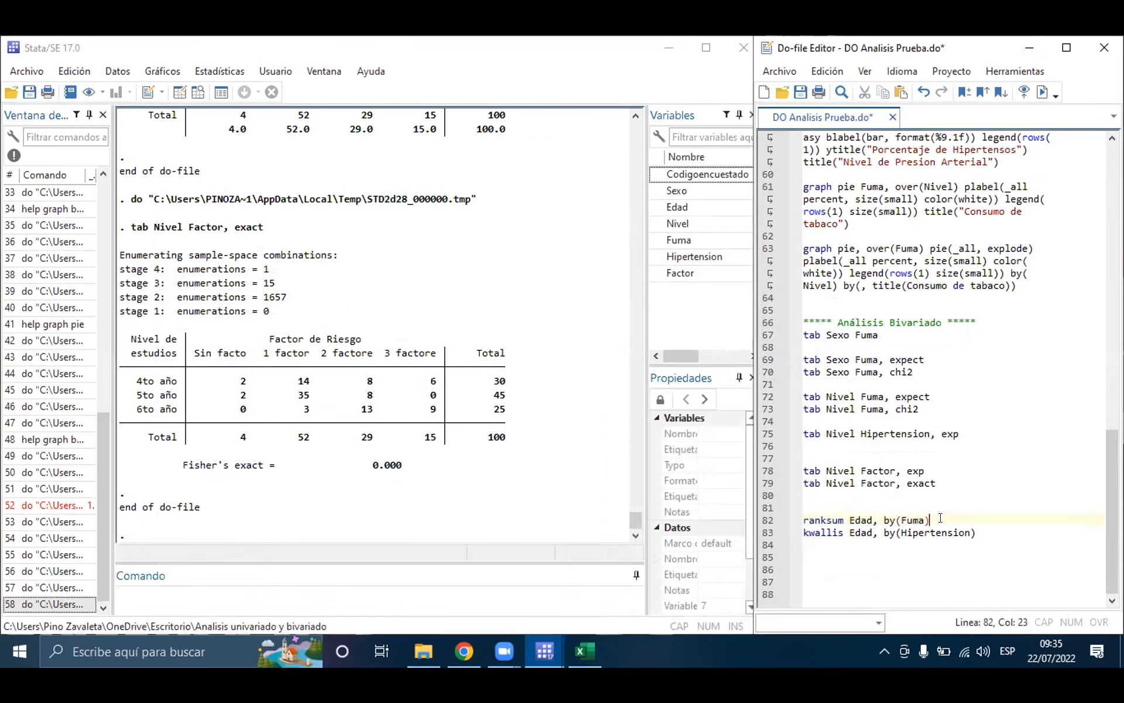
double_click(822, 519)
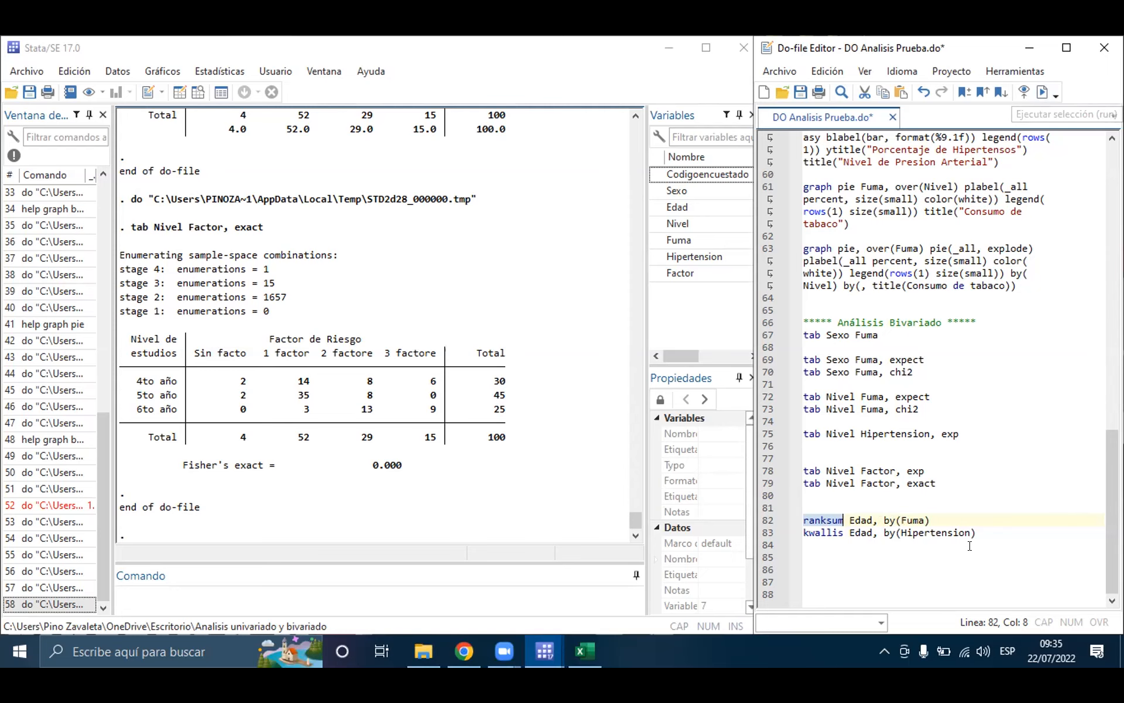
triple_click(911, 519)
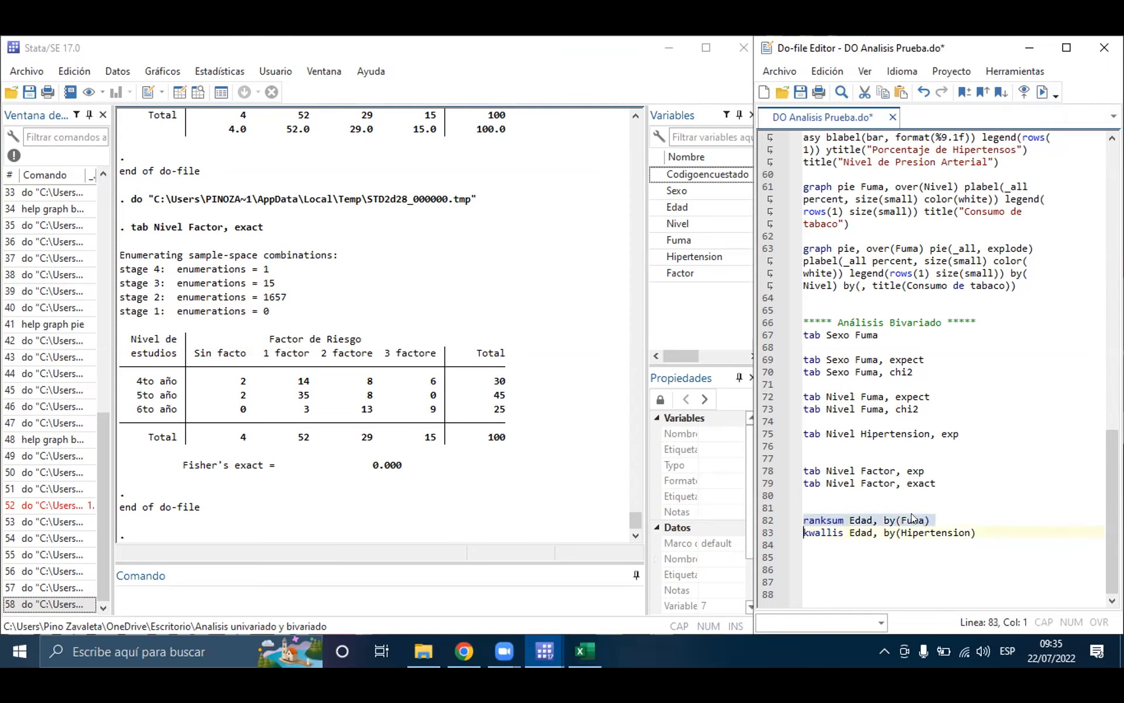
click(1043, 92)
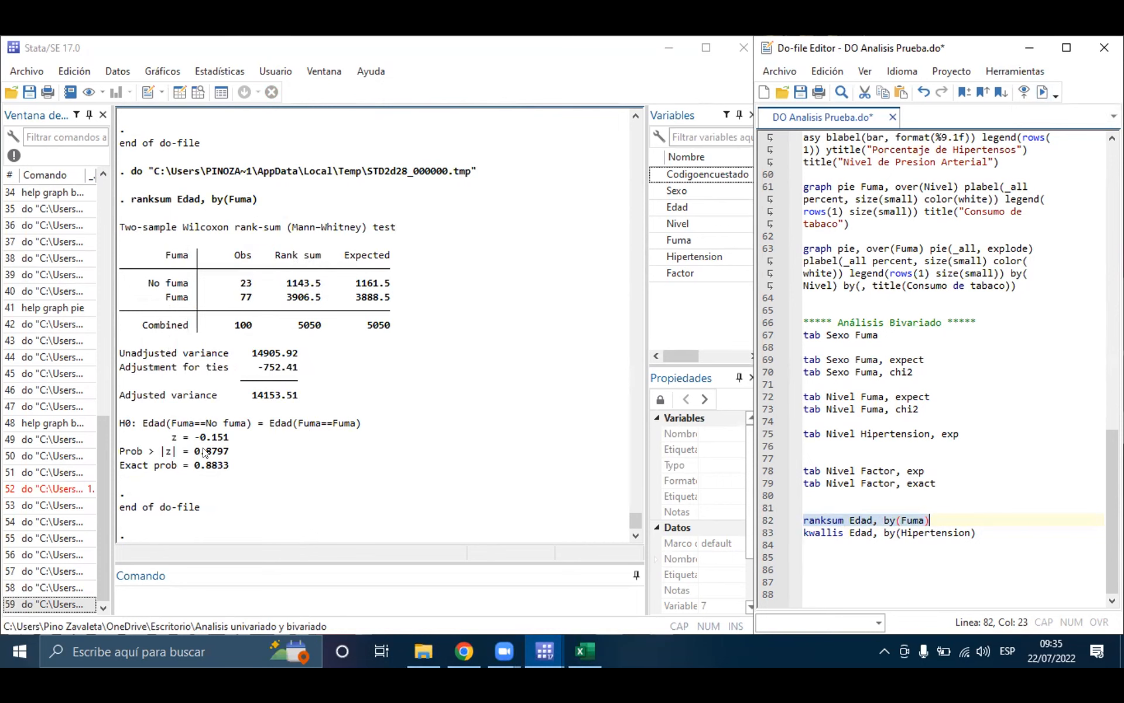
drag(231, 470, 127, 472)
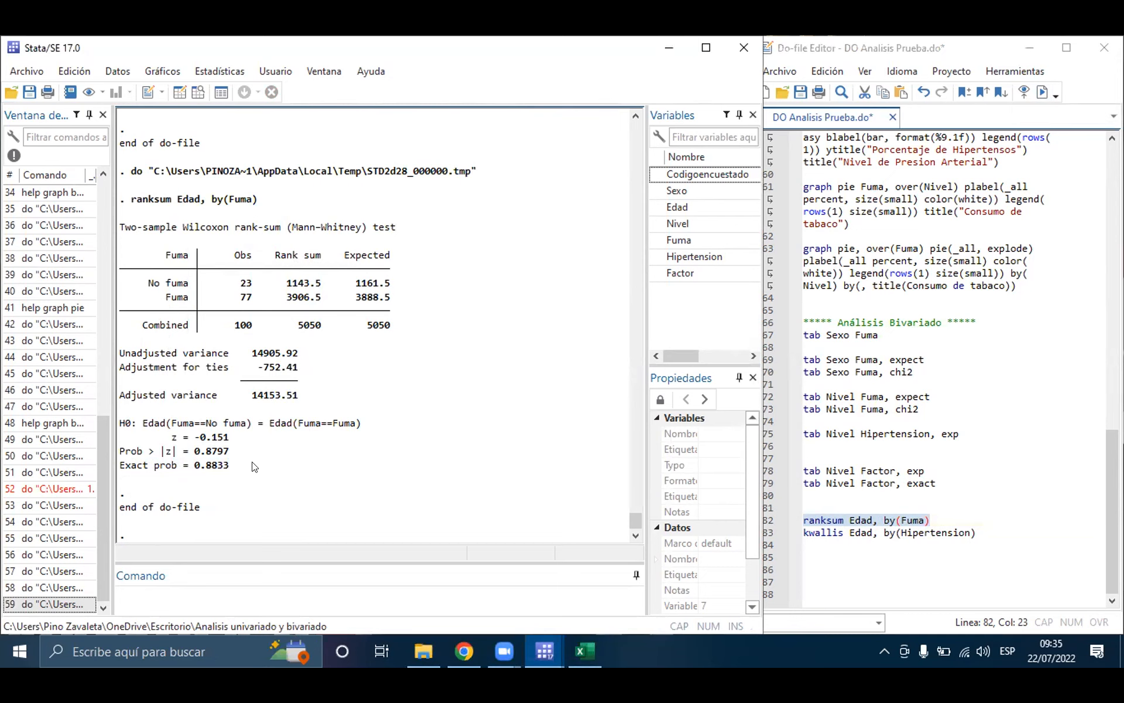
drag(231, 451, 122, 452)
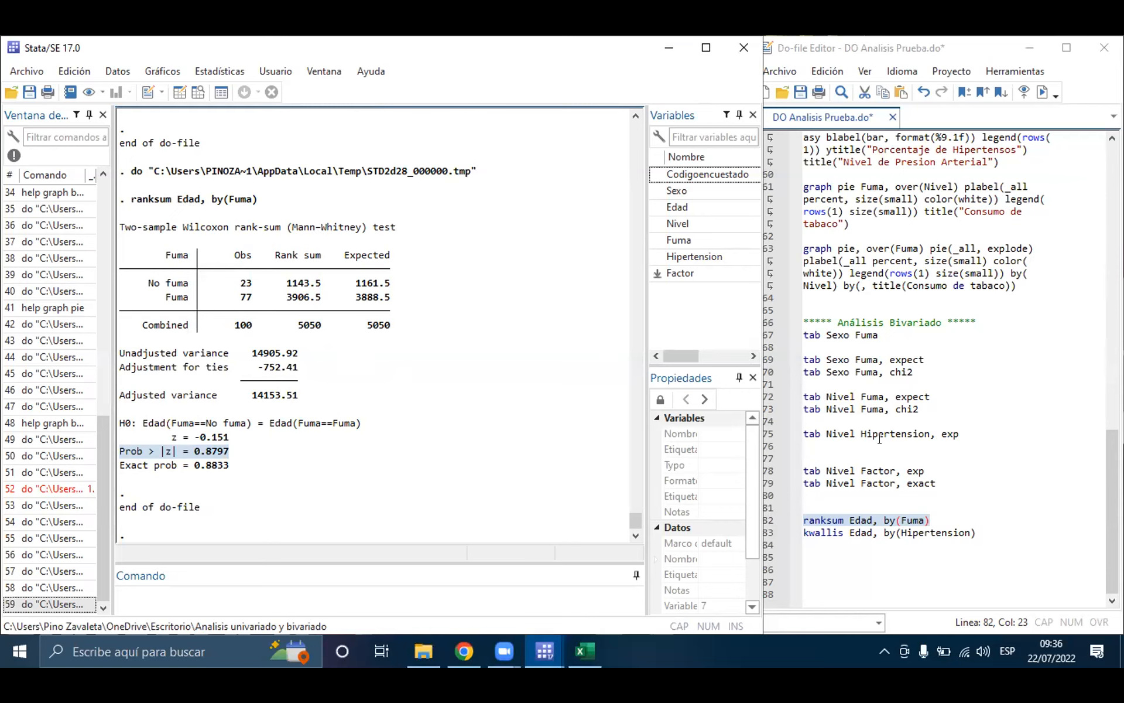
Step: Run the kwallis Edad, by(Hipertension) command on line 83 and highlight the Prob value of the chi2 with ties
click(842, 520)
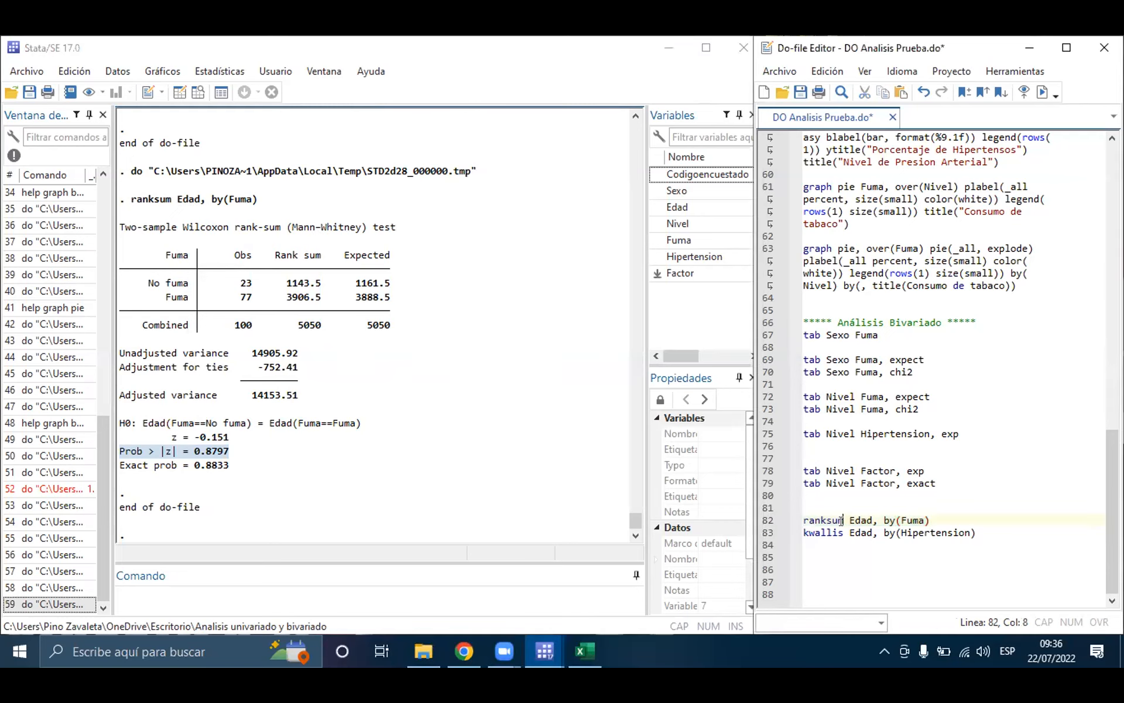
click(987, 528)
key(Return)
click(801, 533)
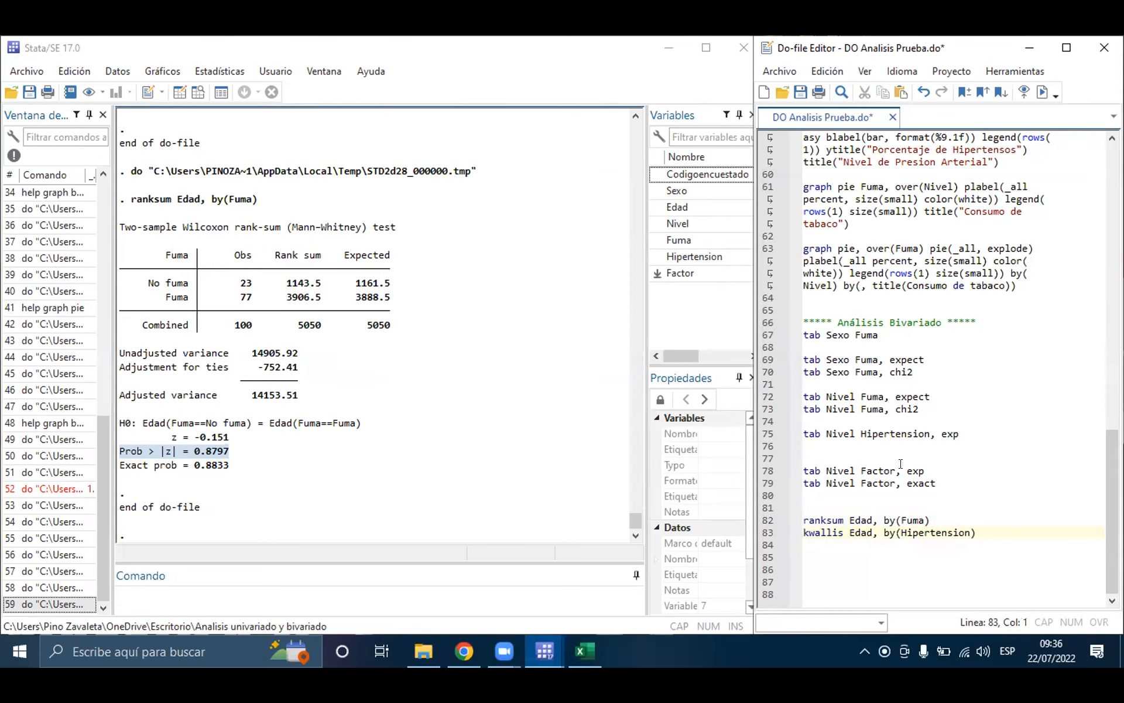
click(973, 532)
key(Return)
triple_click(815, 534)
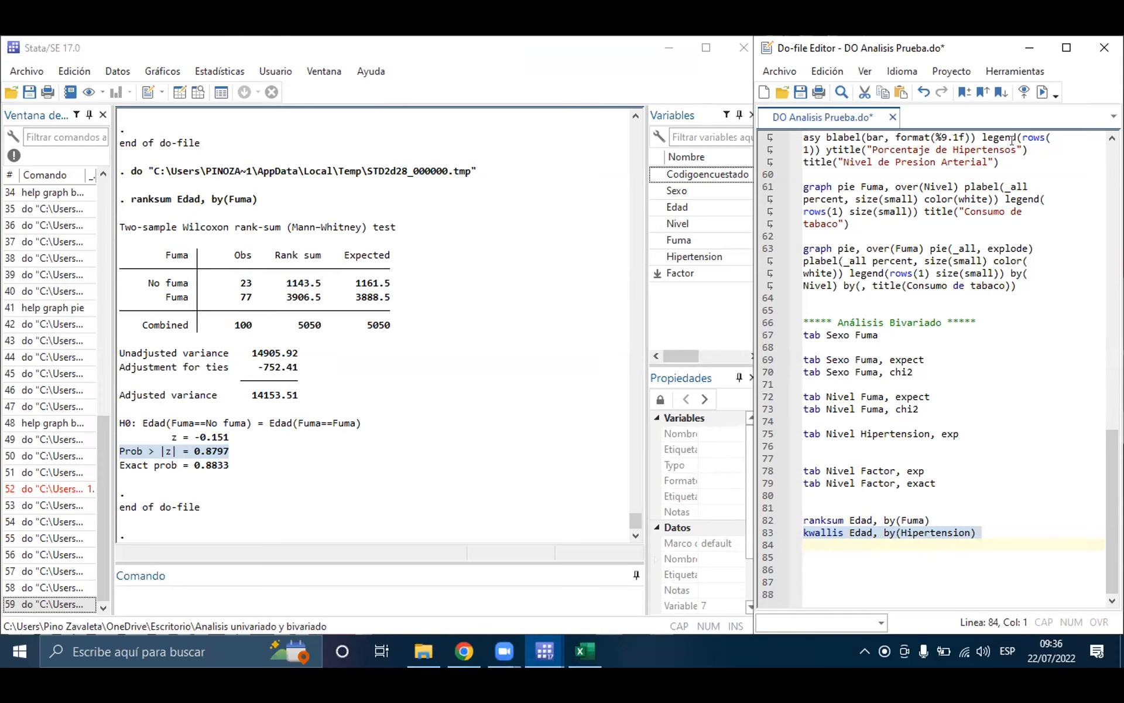
click(1043, 92)
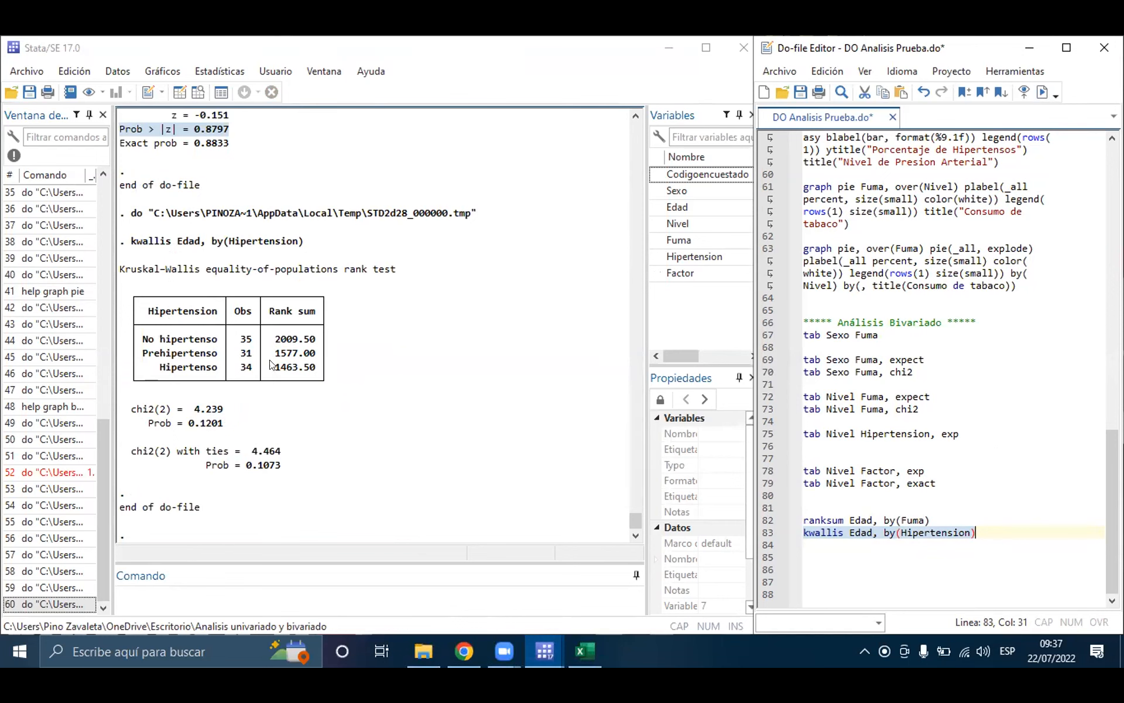
drag(285, 468, 206, 473)
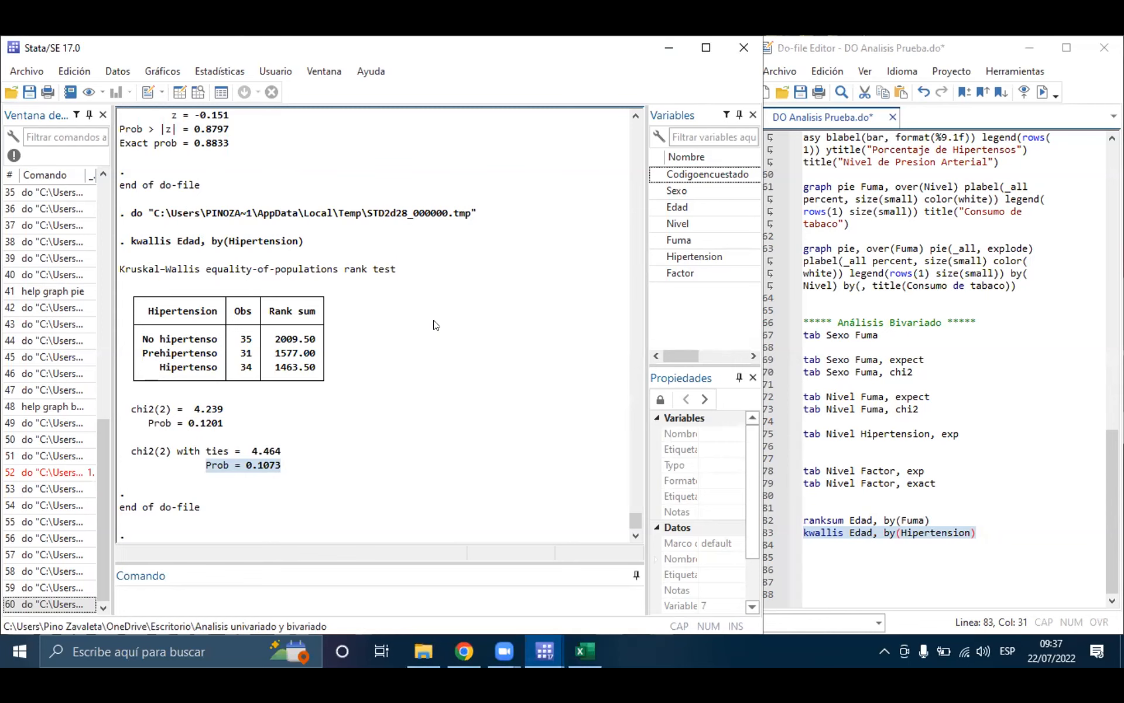
Step: Compare the Kruskal-Wallis chi2(2) and chi2(2) with ties results, highlighting each with its Prob value
scroll(348, 342, up, 4)
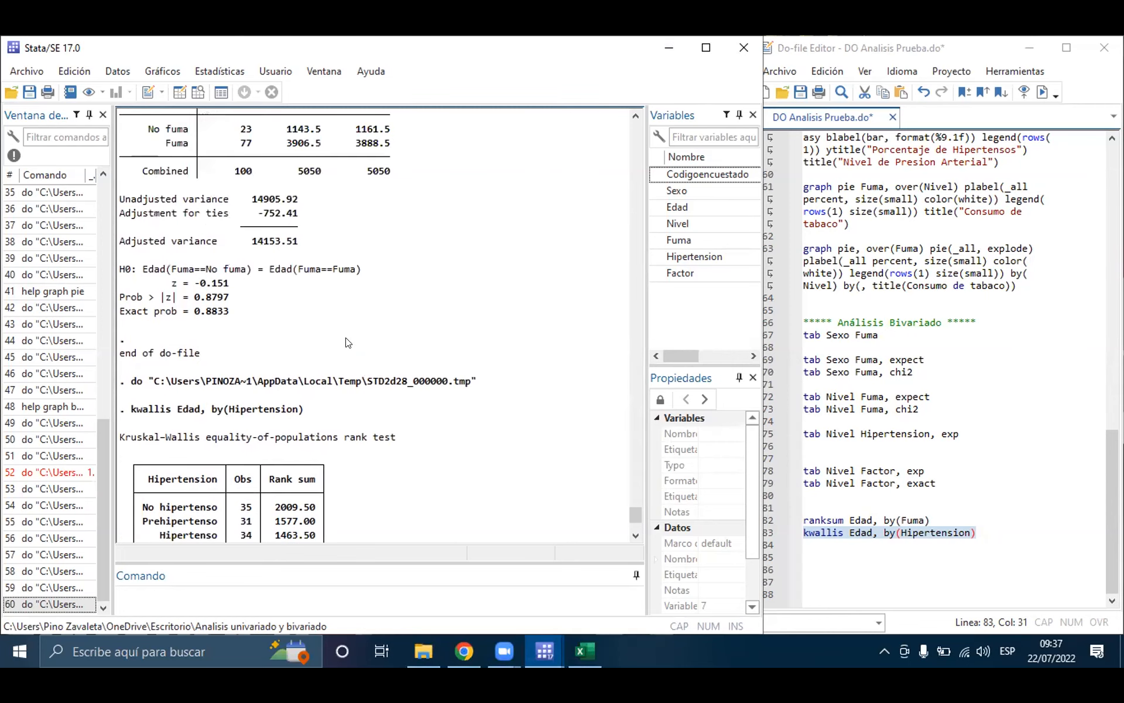
scroll(401, 404, down, 4)
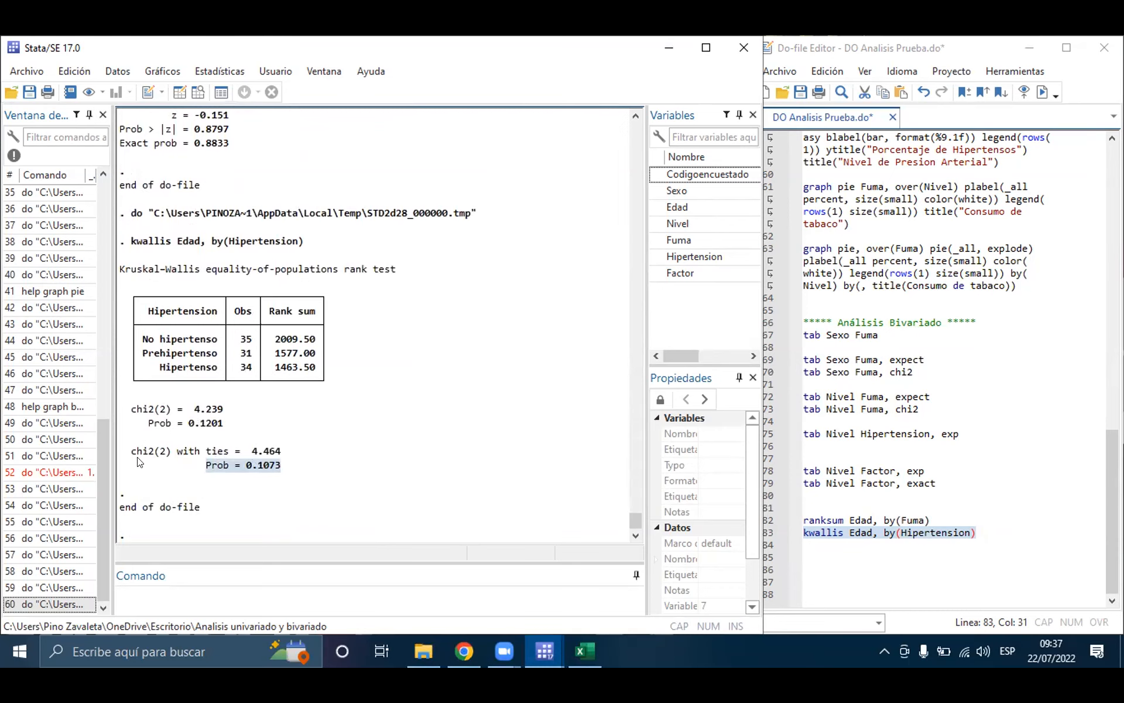
drag(131, 451, 216, 455)
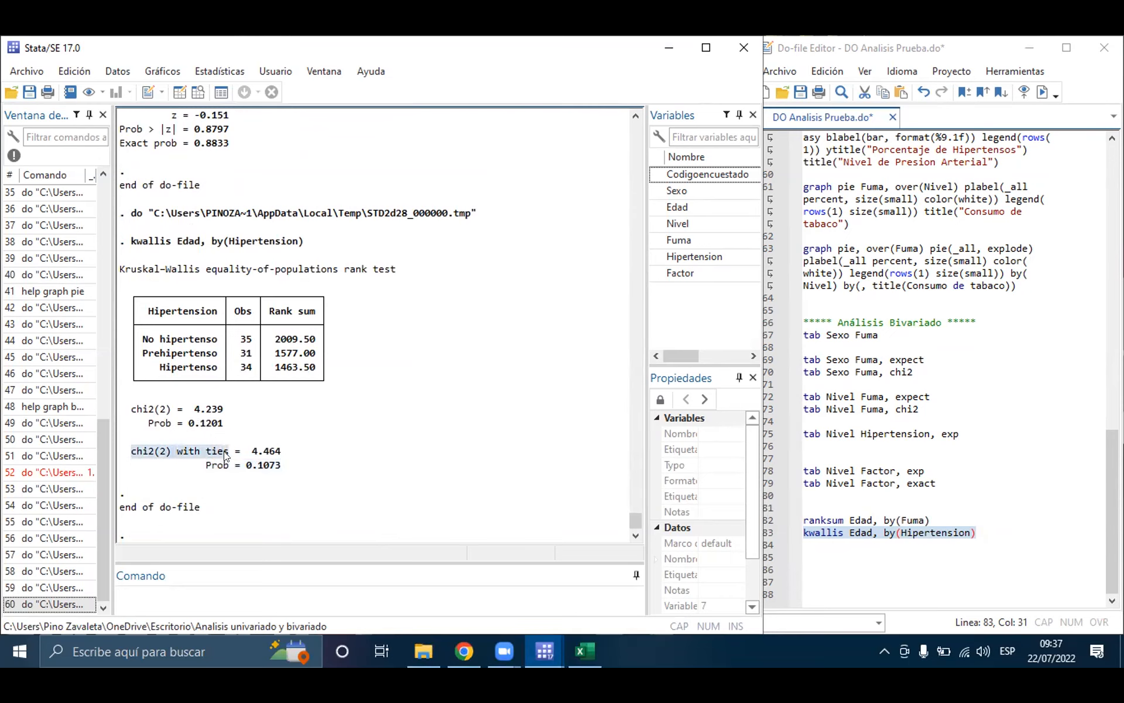
click(200, 452)
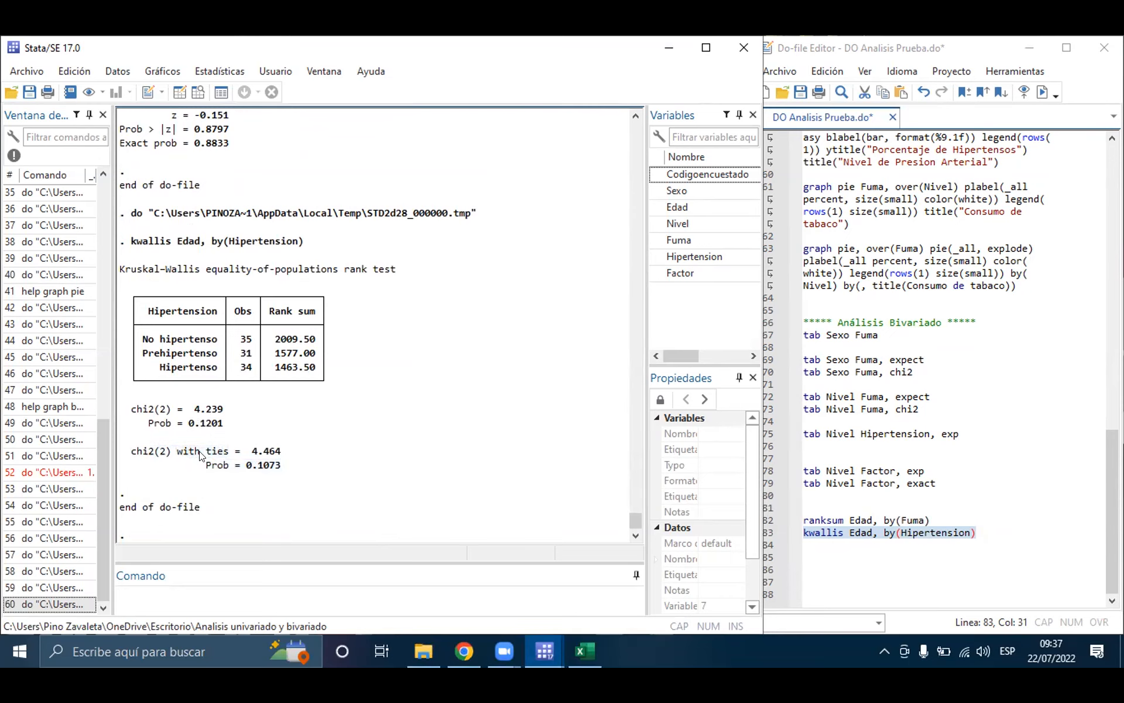
drag(132, 409, 223, 423)
click(234, 424)
drag(141, 465, 216, 464)
drag(124, 451, 283, 468)
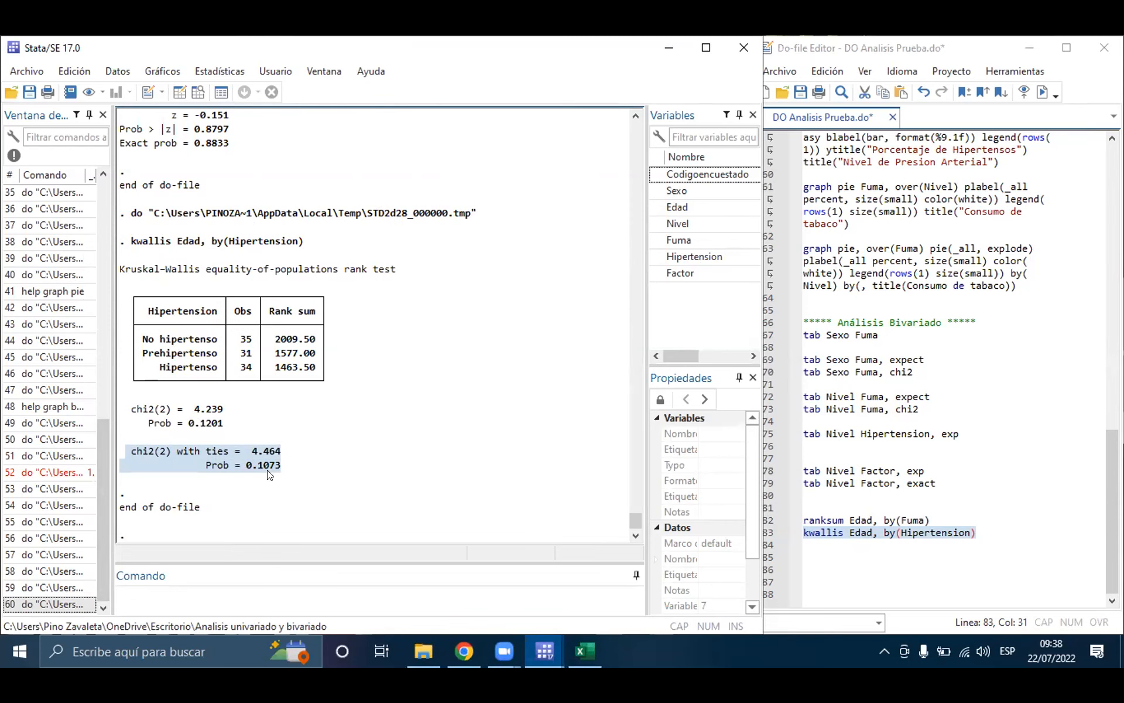
drag(282, 469, 217, 467)
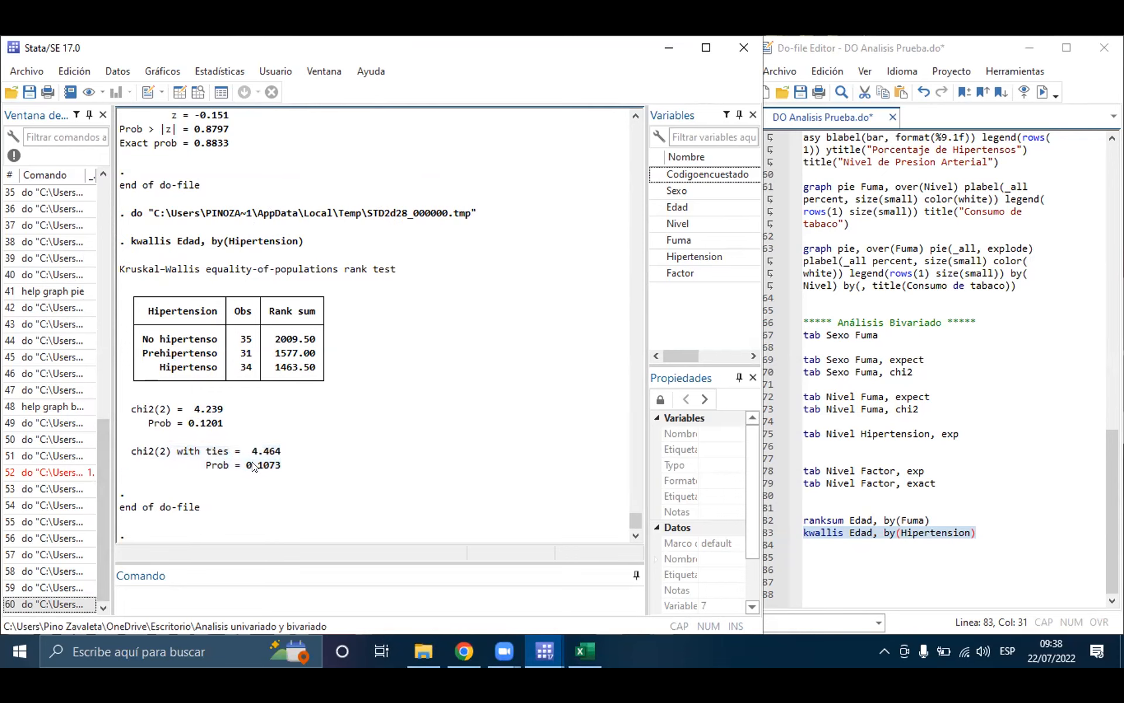
click(1020, 545)
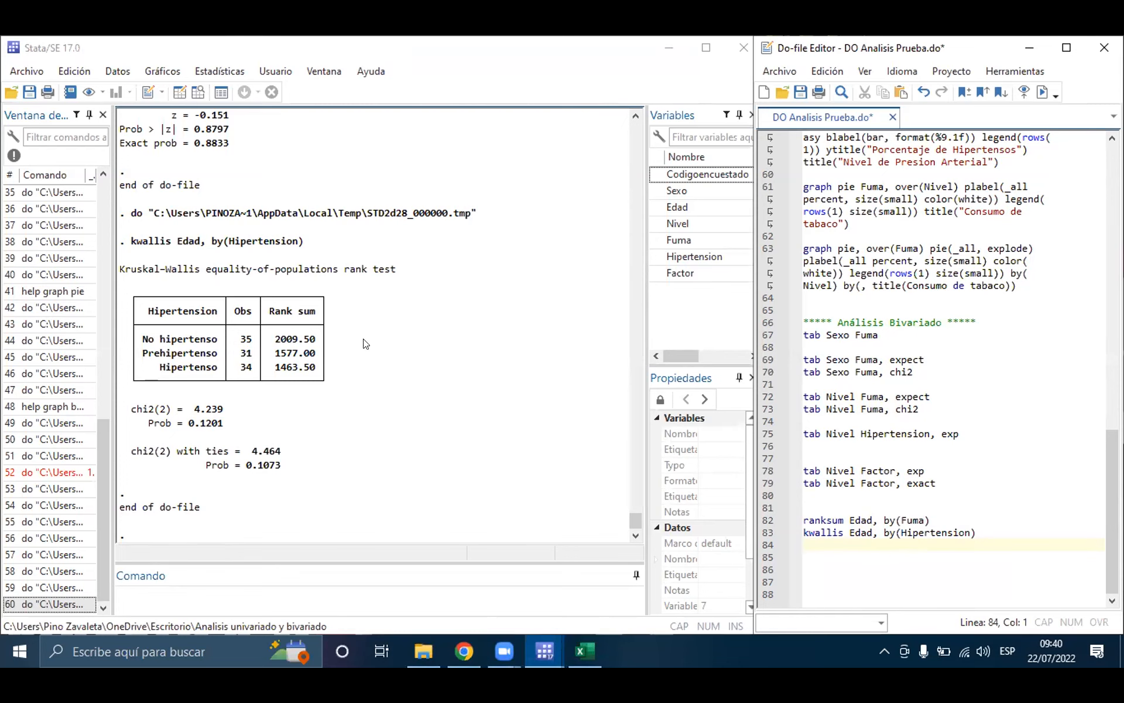
Step: Review the history of executed commands and the do-file's code from the bivariate section back to the data import and labels
scroll(19, 267, up, 3)
scroll(19, 267, up, 8)
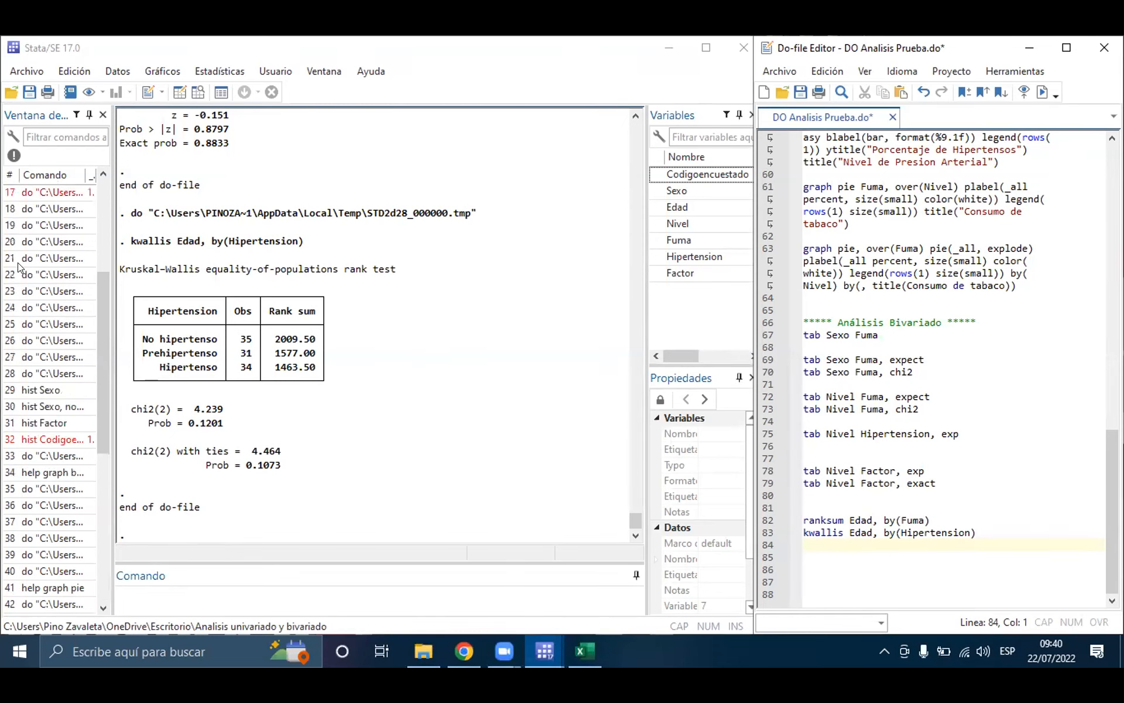
scroll(19, 267, down, 7)
scroll(19, 267, down, 4)
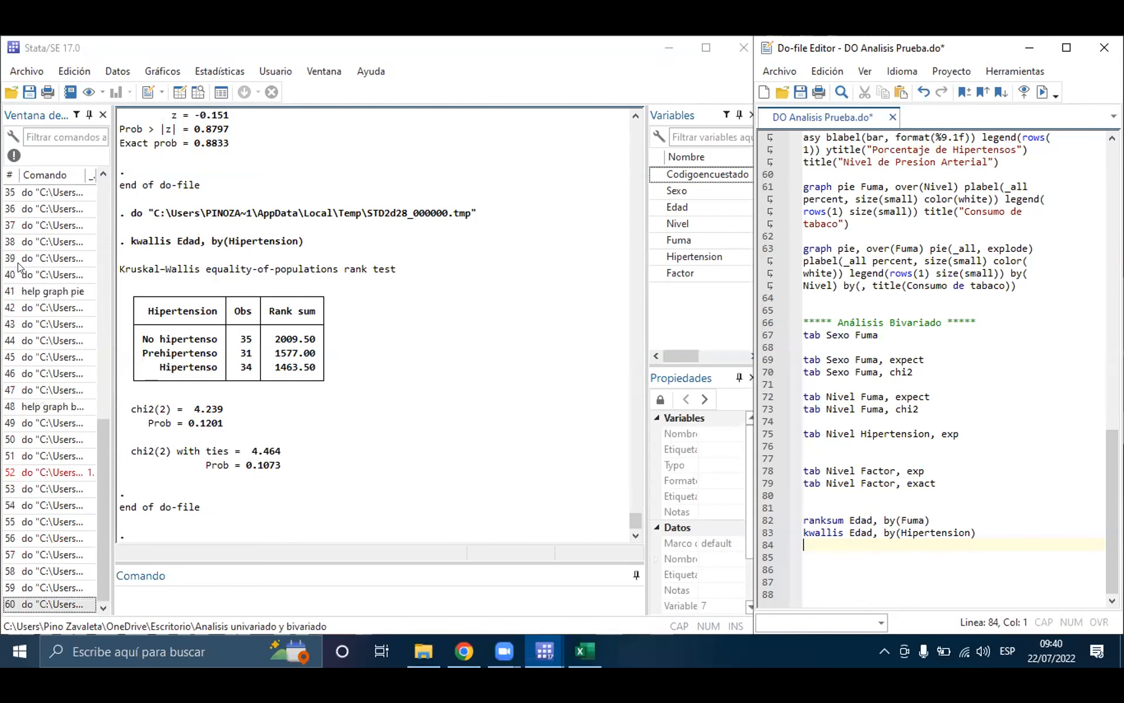
scroll(58, 251, up, 3)
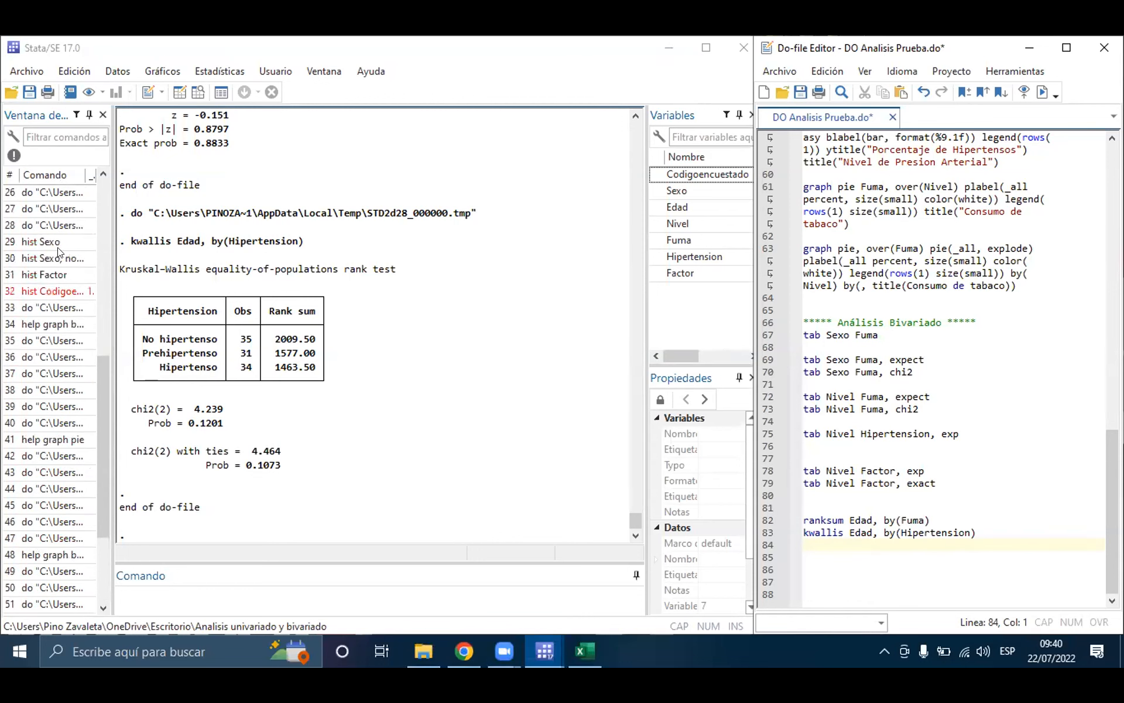
scroll(59, 252, up, 6)
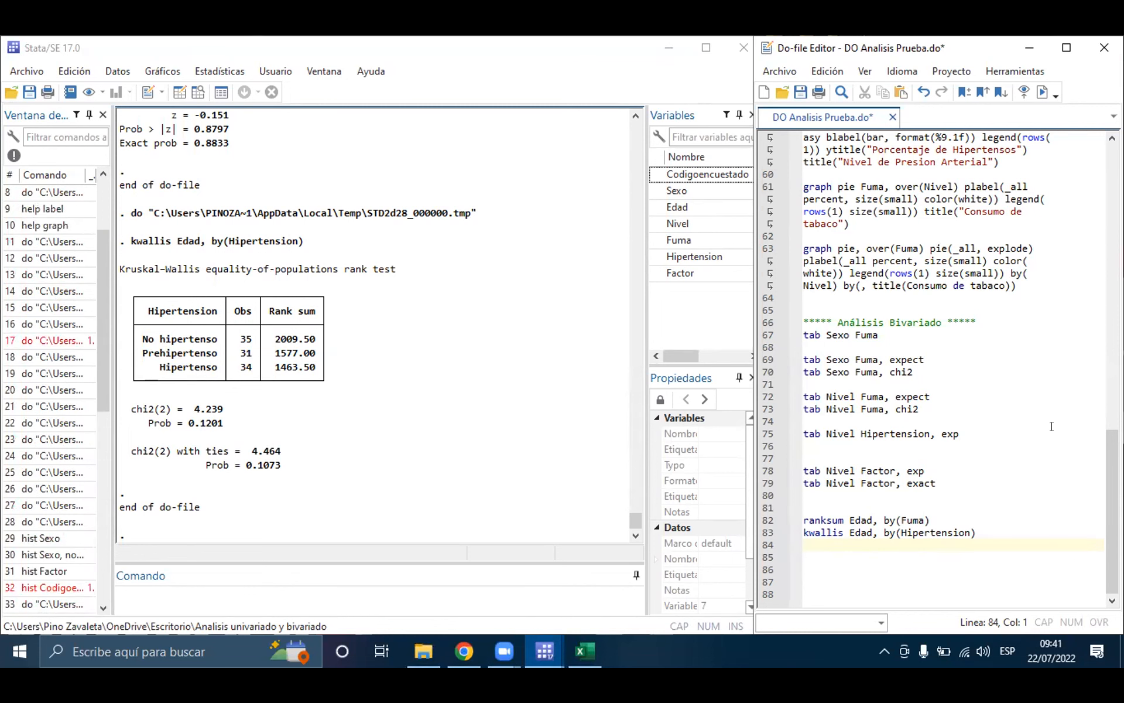
scroll(865, 284, up, 6)
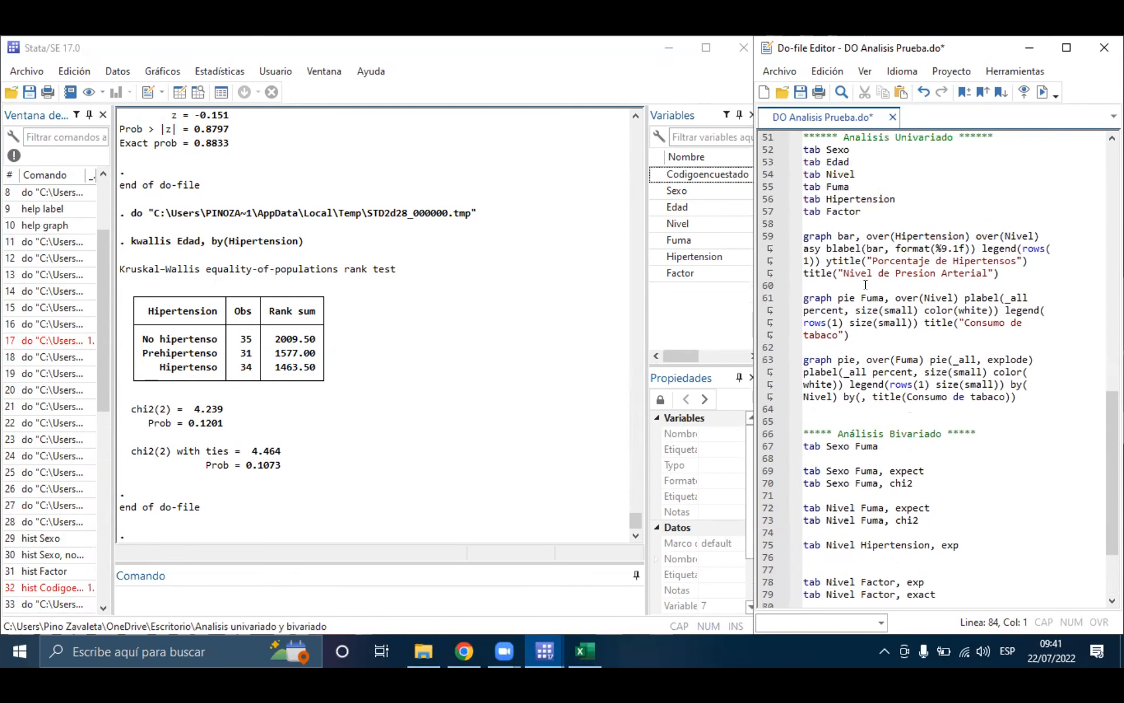
scroll(864, 285, up, 13)
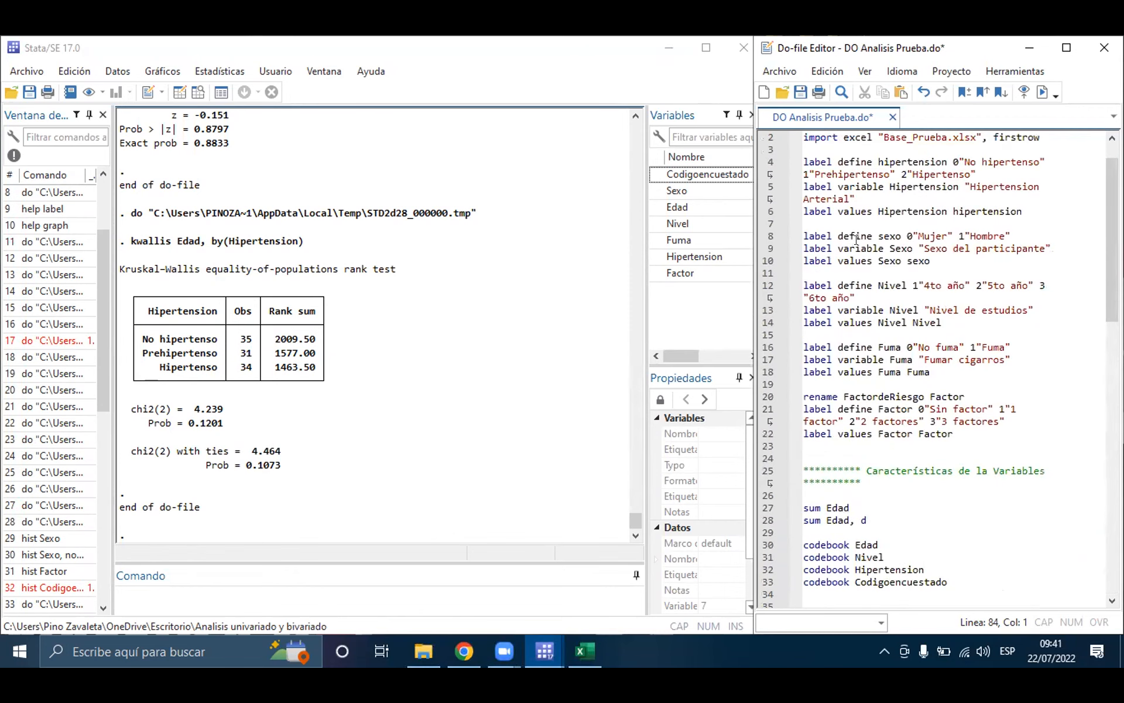
Step: Save the DO Analisis Prueba do-file and review its code down to the bivariate tests
click(801, 92)
scroll(903, 297, down, 13)
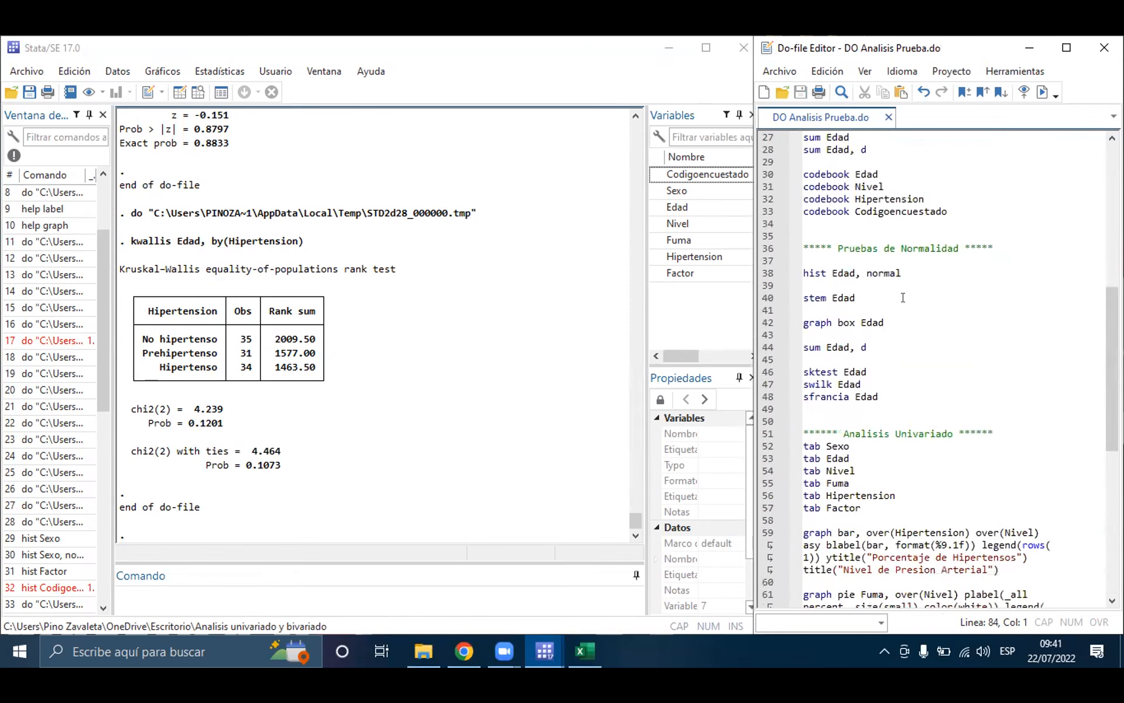
scroll(903, 297, down, 5)
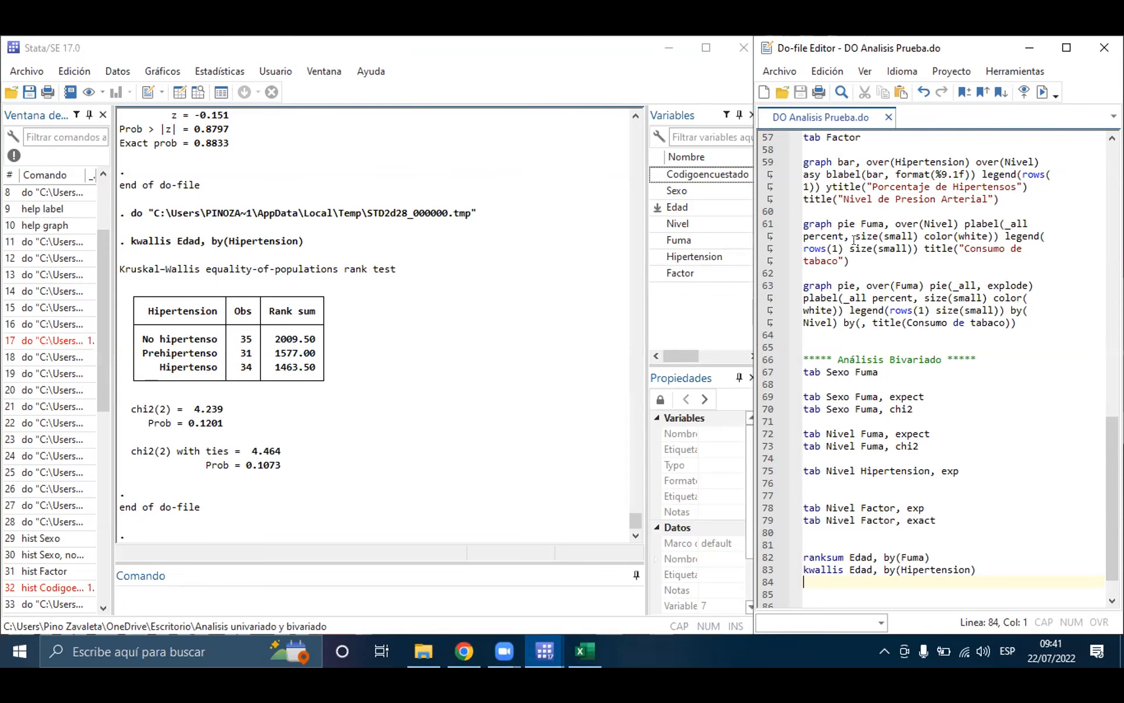
click(507, 112)
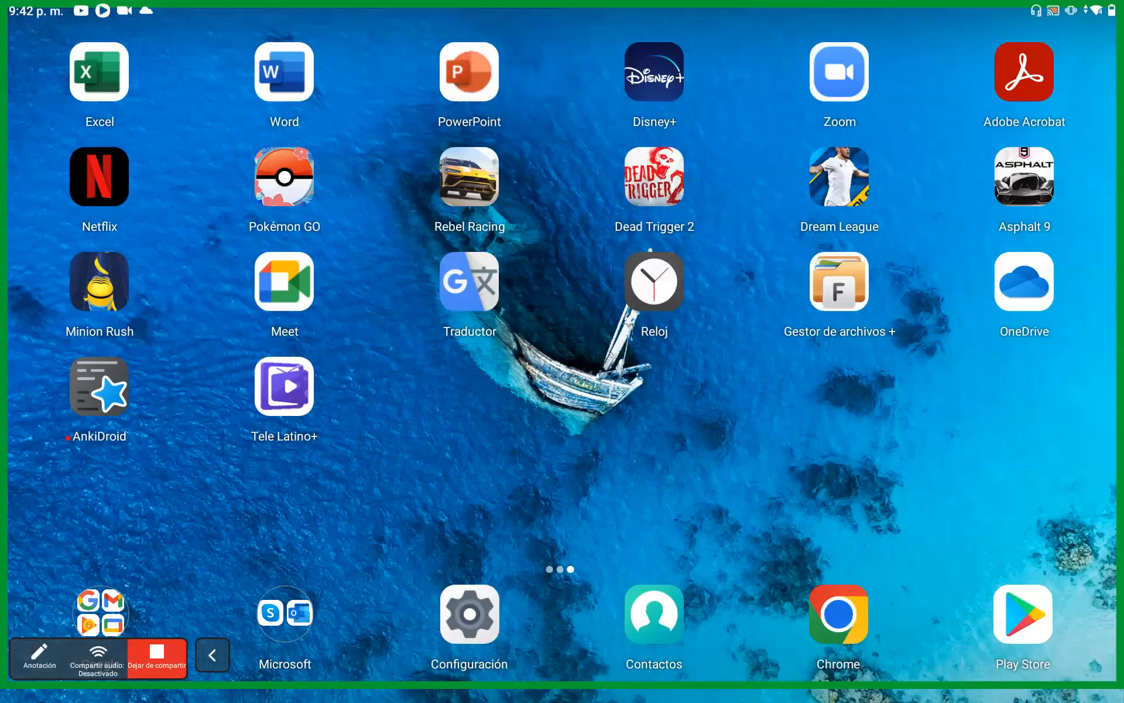
Step: Switch to the handwritten DN and PNM drawing in Notas de Keep and find the blank area below the notes
drag(562, 697, 562, 469)
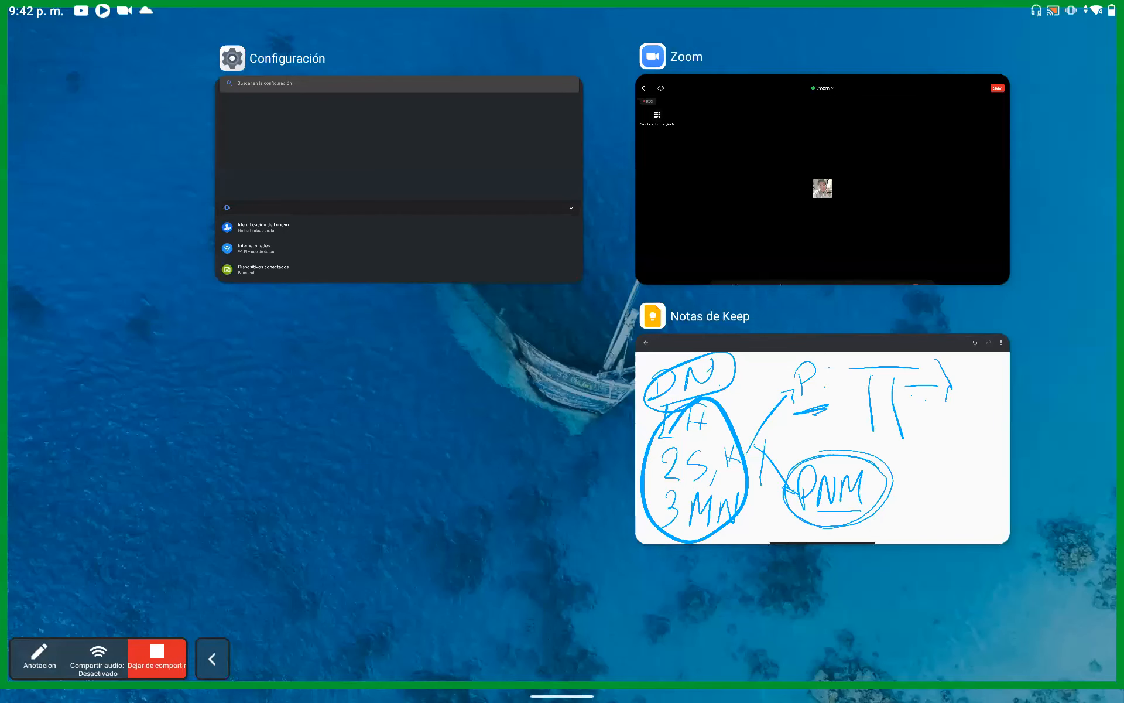
click(823, 439)
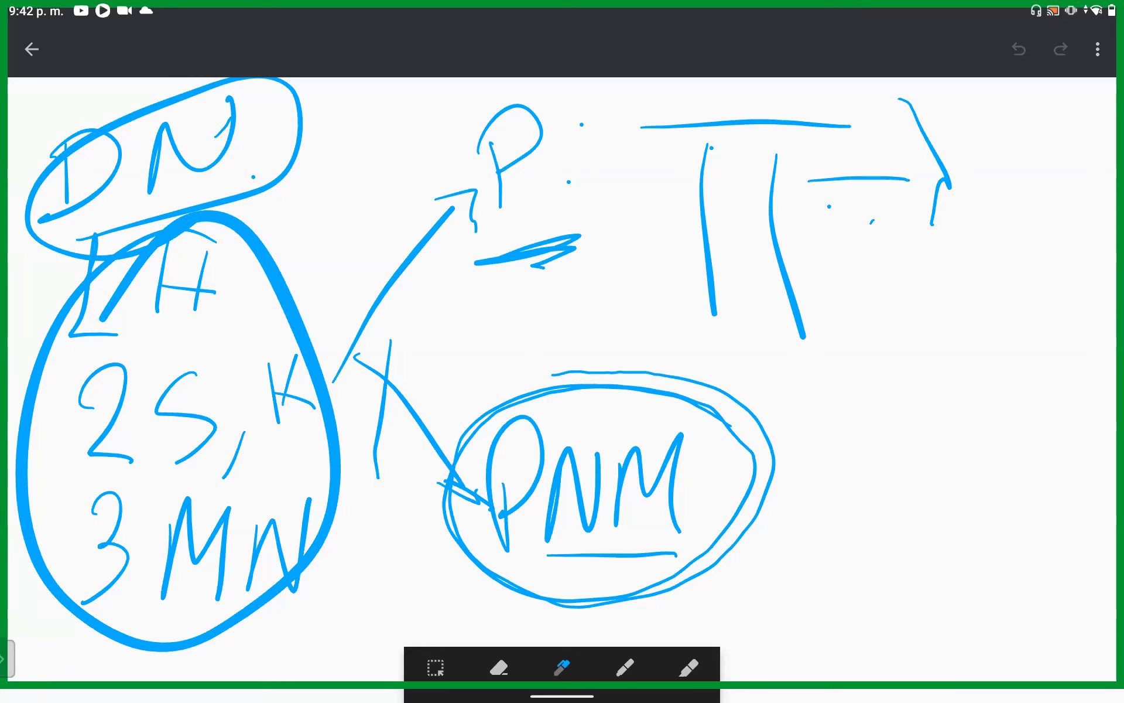
click(499, 666)
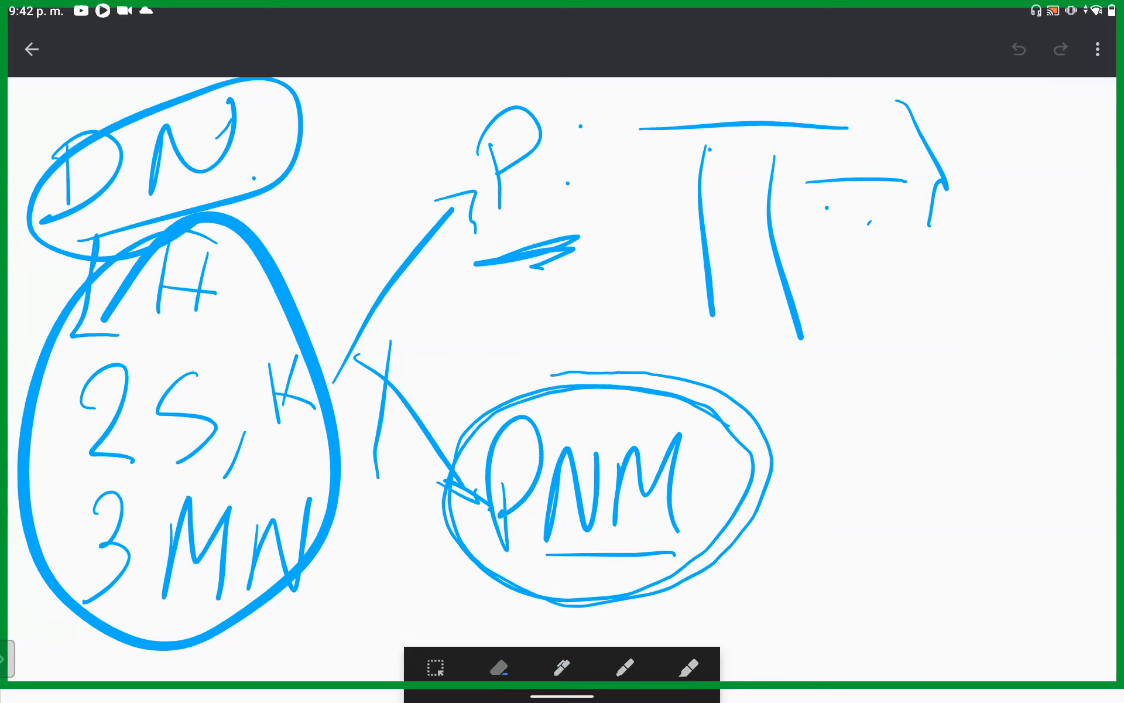
click(784, 246)
scroll(562, 375, down, 10)
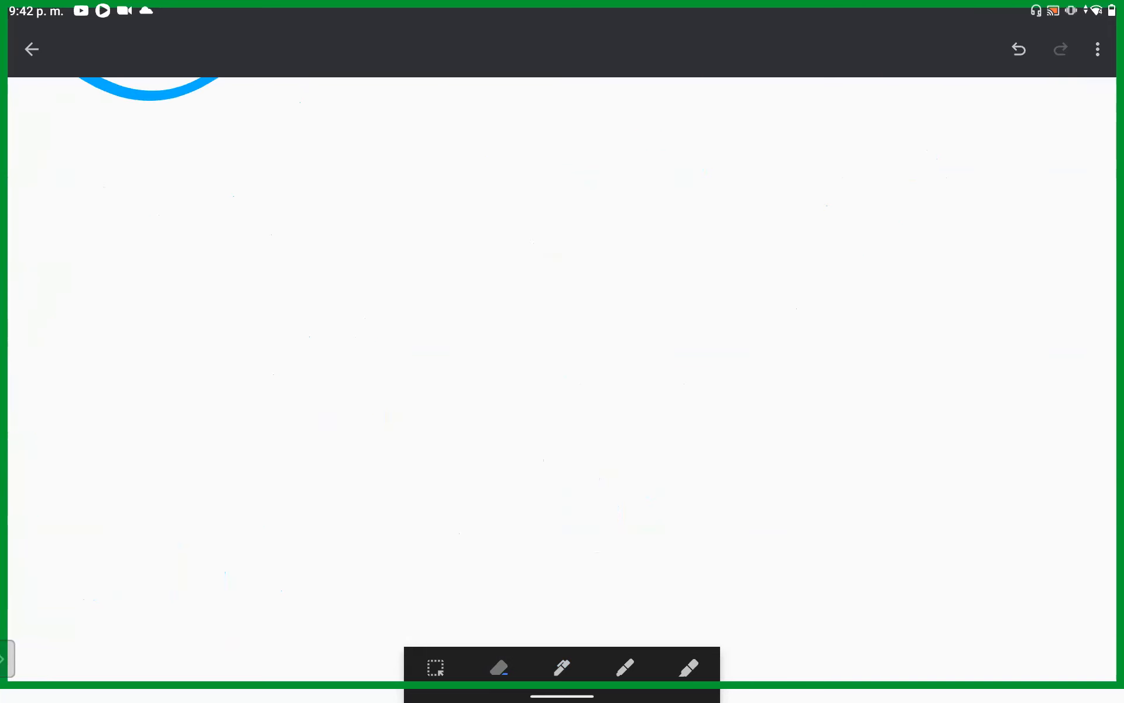
Step: Draw a thick red curve with two peaks in the blank area below the notes and set the marker colour to blue
click(625, 666)
mouse_move(54, 403)
mouse_down()
mouse_move(145, 323)
mouse_move(234, 208)
mouse_move(279, 251)
mouse_move(328, 346)
mouse_move(394, 344)
mouse_move(522, 212)
mouse_move(595, 276)
mouse_move(645, 371)
mouse_move(691, 408)
mouse_up()
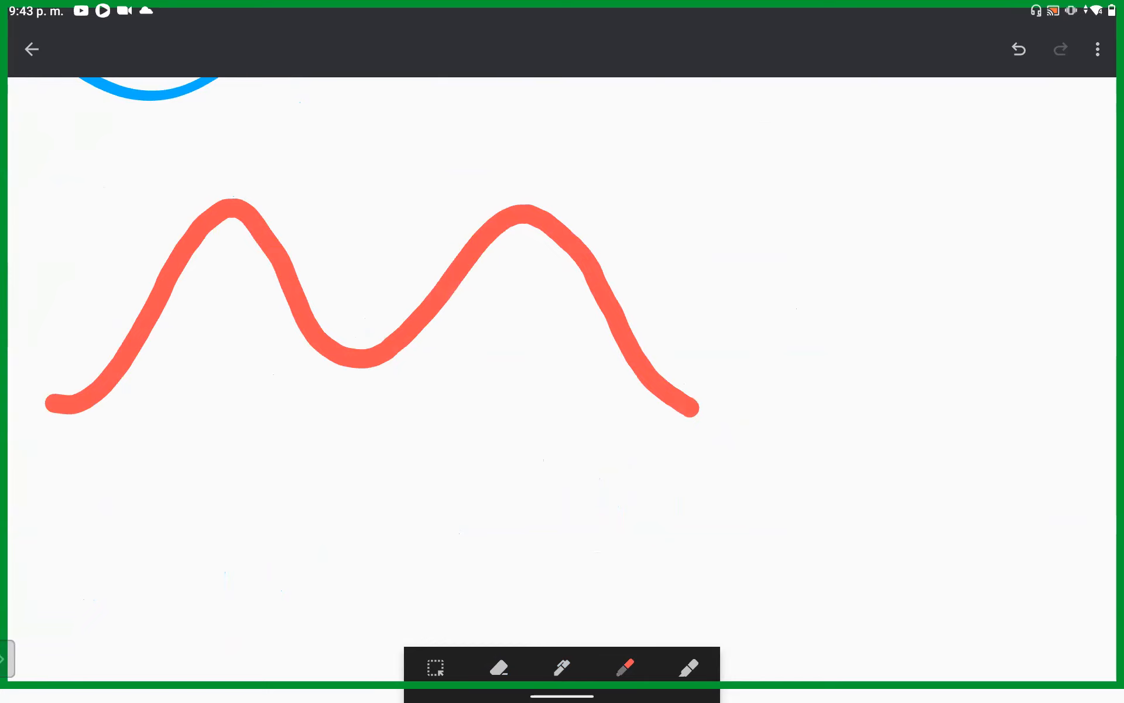
click(626, 666)
click(578, 622)
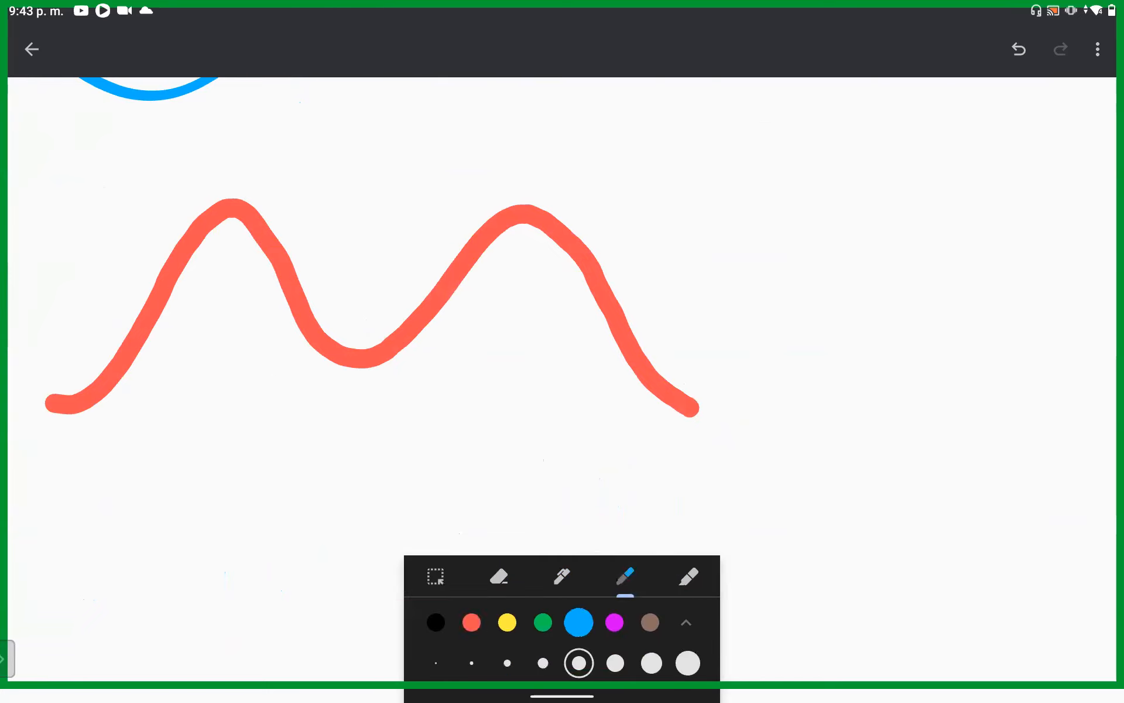